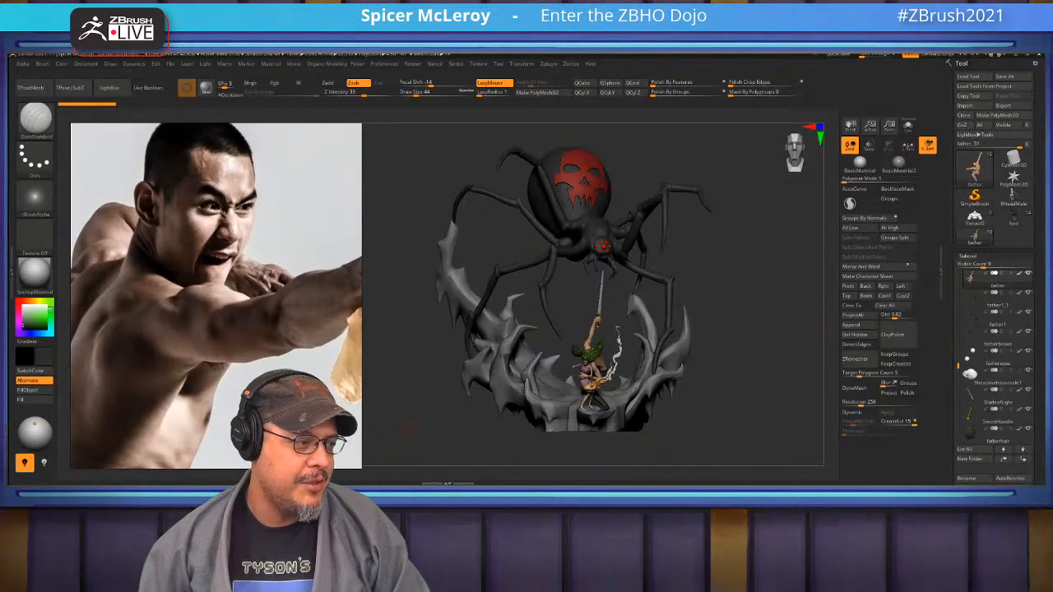
Examine the father figure's raised arm from several angles alongside the male reference photo
{"action": "scroll", "coordinate": [239, 372], "scroll_direction": "down", "scroll_amount": 4}
{"action": "middle_click_drag", "start_coordinate": [238, 373], "coordinate": [243, 321]}
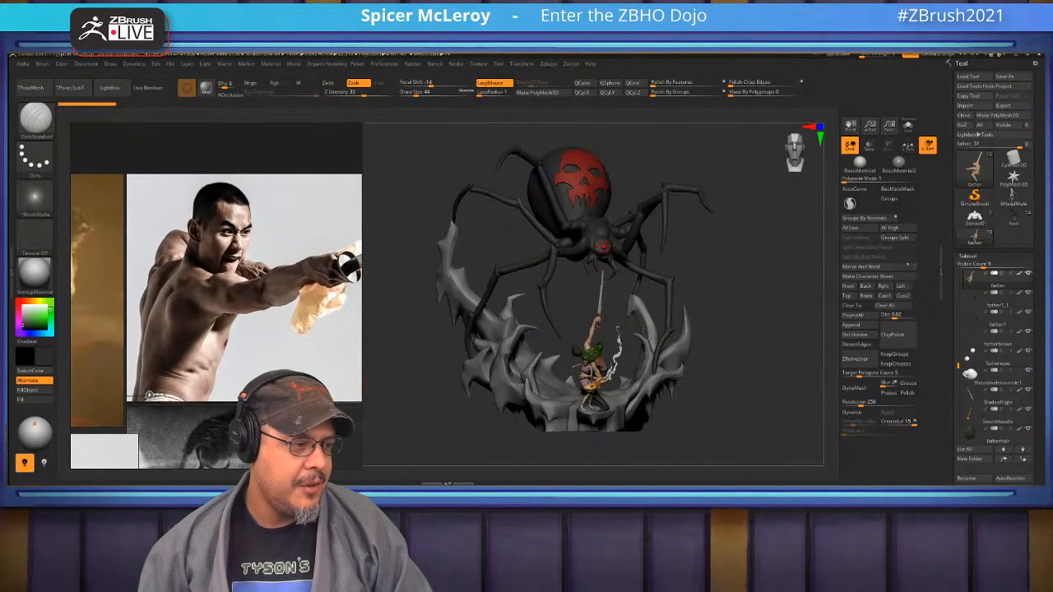
{"action": "mouse_move", "coordinate": [757, 353]}
{"action": "left_mouse_down"}
{"action": "mouse_move", "coordinate": [403, 355]}
{"action": "mouse_move", "coordinate": [469, 355]}
{"action": "mouse_move", "coordinate": [403, 355]}
{"action": "mouse_move", "coordinate": [415, 313]}
{"action": "left_mouse_up"}
{"action": "mouse_move", "coordinate": [997, 339]}
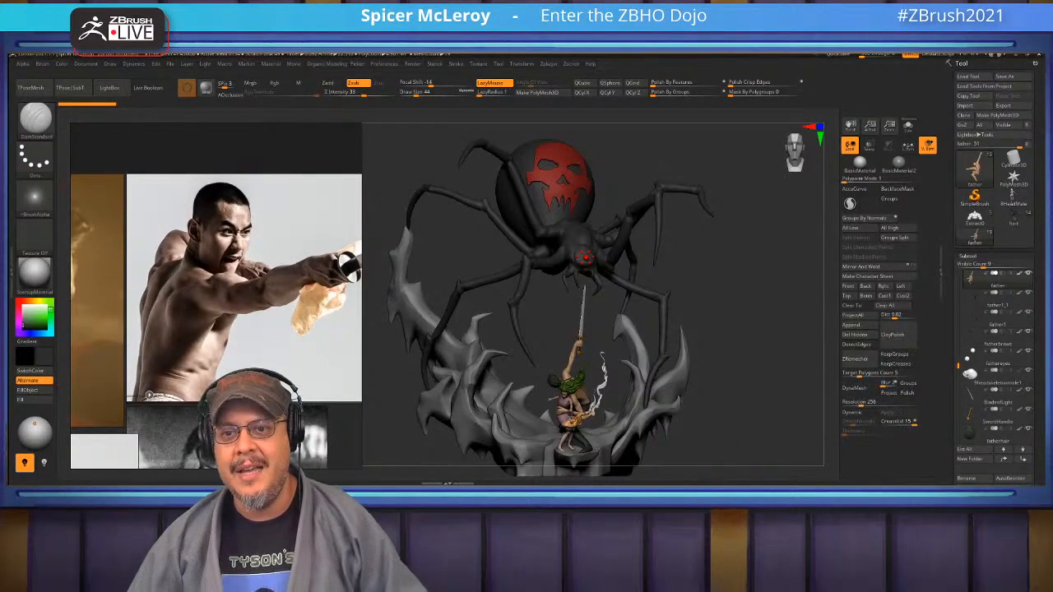
{"action": "left_click_drag", "start_coordinate": [765, 329], "coordinate": [473, 353]}
{"action": "left_click_drag", "start_coordinate": [724, 239], "coordinate": [605, 329]}
{"action": "left_click_drag", "start_coordinate": [658, 181], "coordinate": [617, 271], "text": "alt"}
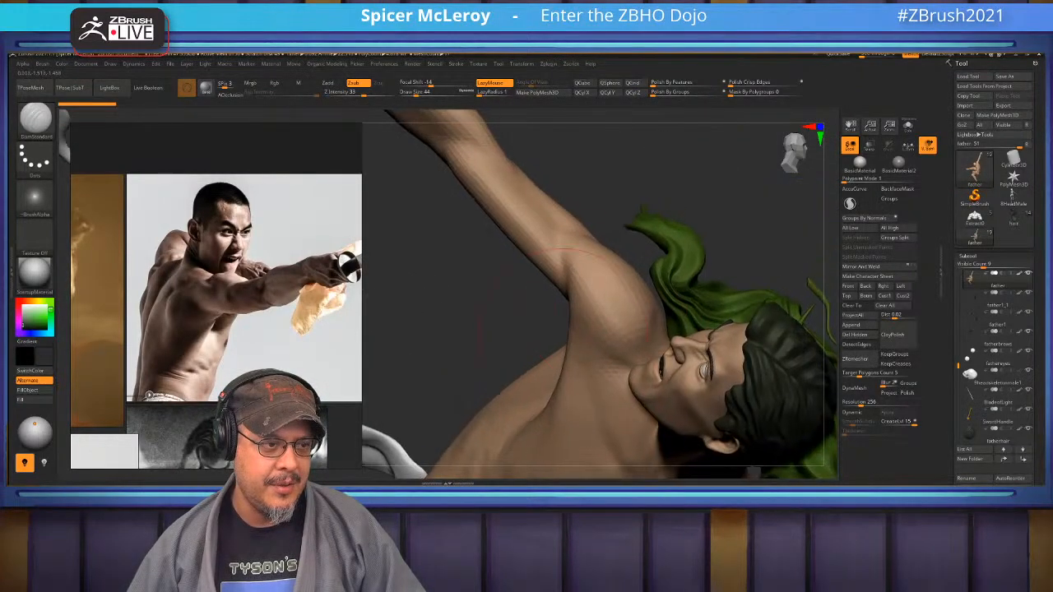
{"action": "left_click_drag", "start_coordinate": [682, 189], "coordinate": [621, 229]}
{"action": "left_click_drag", "start_coordinate": [507, 249], "coordinate": [553, 307], "text": "alt"}
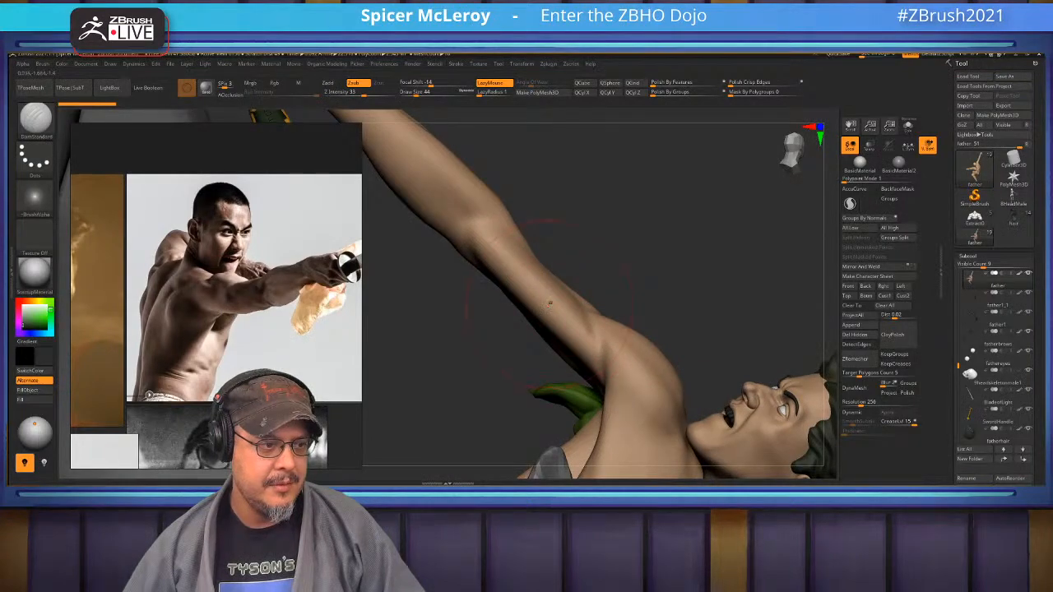
Isolate the father's raised arm so that only its polygroup is displayed
{"action": "key", "text": "shift+f"}
{"action": "key", "text": "shift+f"}
{"action": "left_click", "coordinate": [562, 303], "text": "ctrl+shift"}
{"action": "mouse_move", "coordinate": [732, 276]}
{"action": "left_mouse_down"}
{"action": "mouse_move", "coordinate": [617, 268]}
{"action": "mouse_move", "coordinate": [642, 304]}
{"action": "mouse_move", "coordinate": [607, 362]}
{"action": "mouse_move", "coordinate": [544, 305]}
{"action": "left_mouse_up"}
Build up the muscle at the shoulder end with ClayBuildup at draw size 13, and smooth the strokes
{"action": "key", "text": "s"}
{"action": "key", "text": "b"}
{"action": "key", "text": "c"}
{"action": "key", "text": "b"}
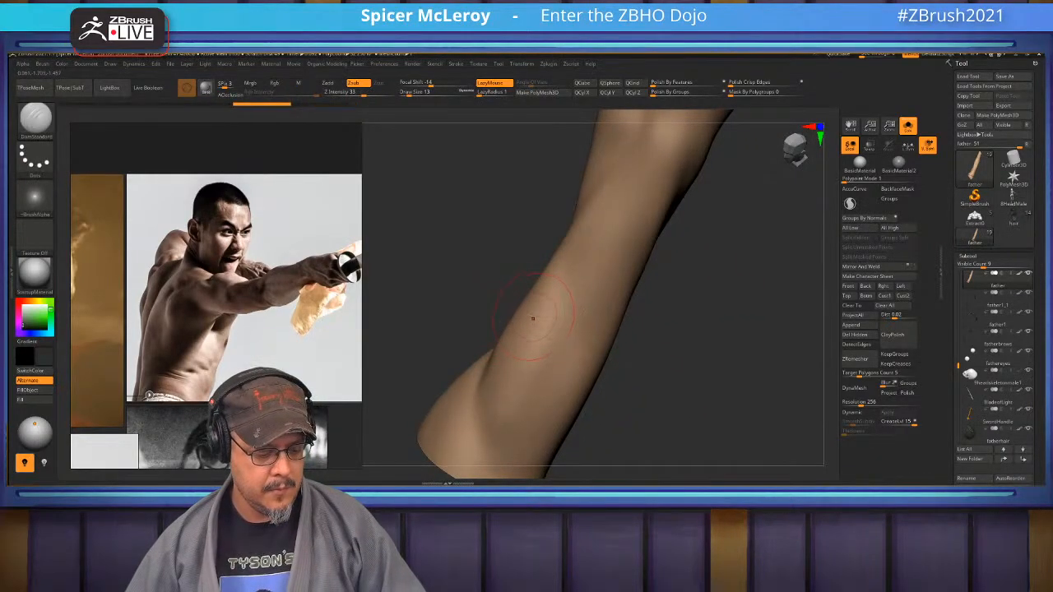
{"action": "mouse_move", "coordinate": [549, 316]}
{"action": "left_mouse_down"}
{"action": "mouse_move", "coordinate": [512, 376]}
{"action": "mouse_move", "coordinate": [510, 416]}
{"action": "left_mouse_up"}
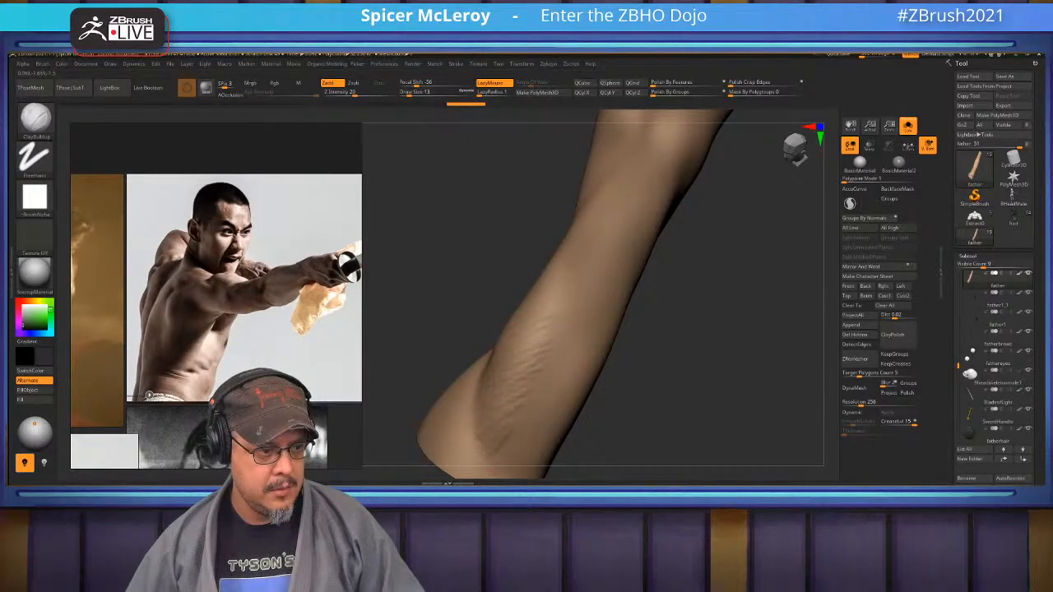
{"action": "mouse_move", "coordinate": [518, 324]}
{"action": "left_mouse_down", "text": "shift"}
{"action": "mouse_move", "coordinate": [546, 363]}
{"action": "mouse_move", "coordinate": [454, 448]}
{"action": "left_mouse_up", "text": "shift"}
Add ClayBuildup volume to the side of the upper arm near its open shoulder end
{"action": "mouse_move", "coordinate": [740, 370]}
{"action": "left_mouse_down"}
{"action": "mouse_move", "coordinate": [786, 346]}
{"action": "mouse_move", "coordinate": [715, 398]}
{"action": "left_mouse_up"}
{"action": "left_click_drag", "start_coordinate": [505, 278], "coordinate": [700, 349]}
{"action": "left_click_drag", "start_coordinate": [575, 428], "coordinate": [575, 402]}
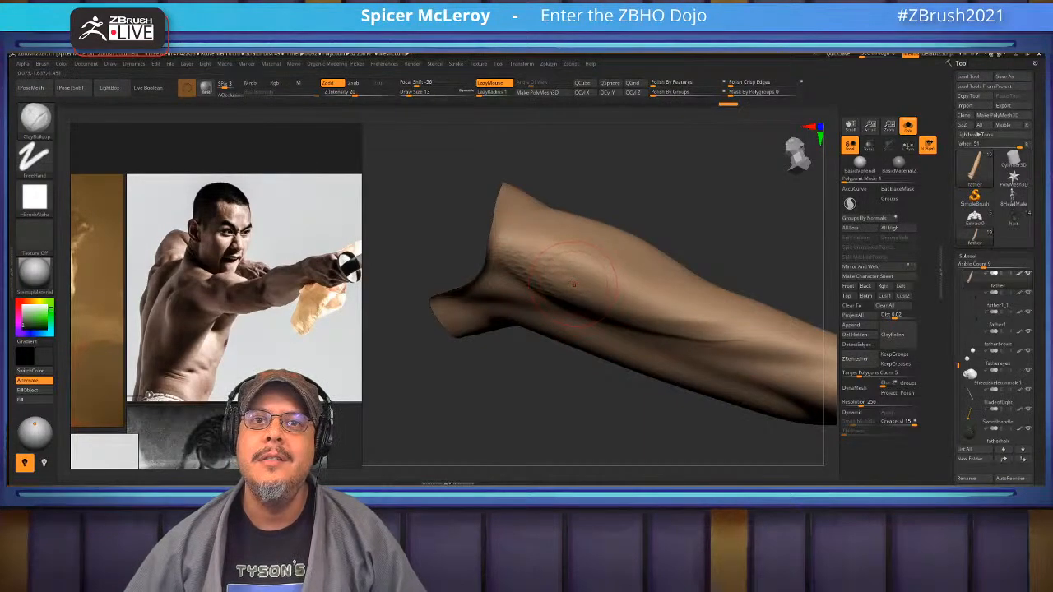
{"action": "mouse_move", "coordinate": [580, 283]}
{"action": "left_mouse_down"}
{"action": "mouse_move", "coordinate": [556, 282]}
{"action": "mouse_move", "coordinate": [663, 298]}
{"action": "left_mouse_up"}
{"action": "mouse_move", "coordinate": [715, 205]}
{"action": "left_mouse_down"}
{"action": "mouse_move", "coordinate": [743, 238]}
{"action": "mouse_move", "coordinate": [585, 273]}
{"action": "left_mouse_up"}
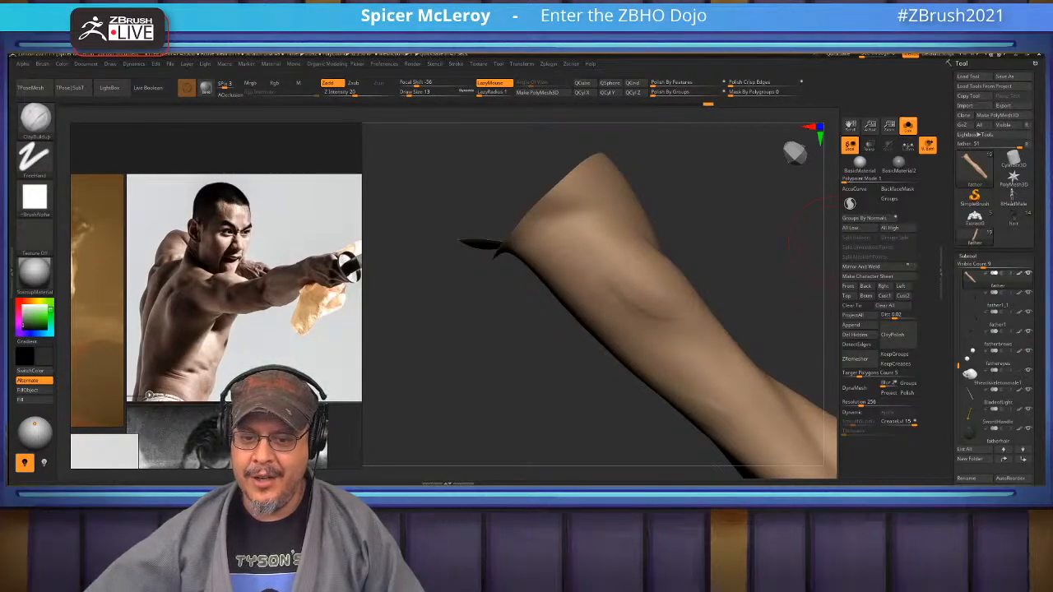
Build up the lower tip of the shoulder muscle where it meets the upper arm, and smooth the transition
{"action": "left_click_drag", "start_coordinate": [757, 238], "coordinate": [707, 201]}
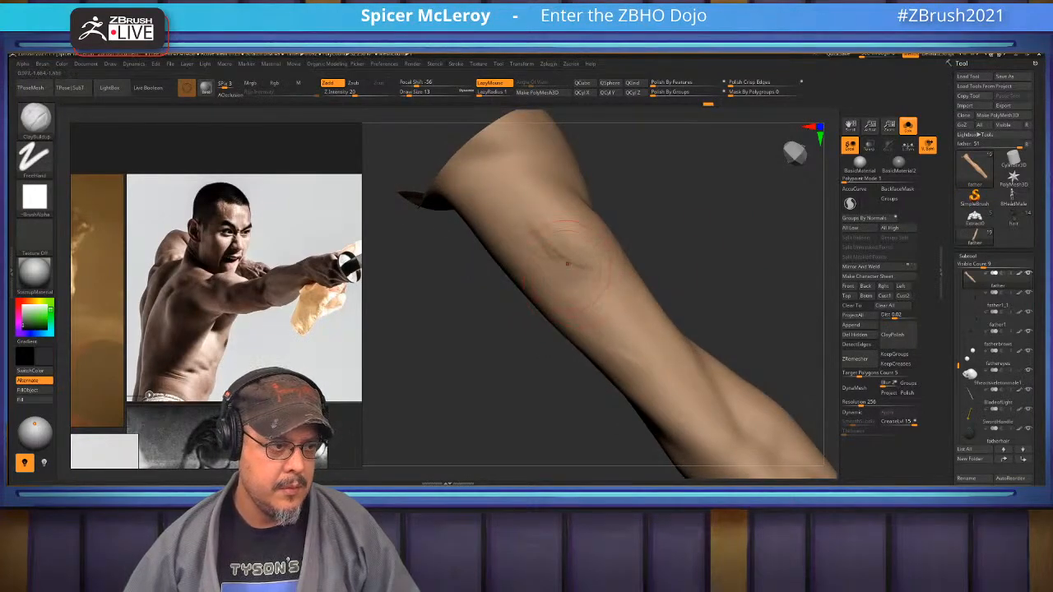
{"action": "left_click_drag", "start_coordinate": [561, 265], "coordinate": [607, 288]}
{"action": "left_click_drag", "start_coordinate": [595, 327], "coordinate": [630, 311]}
{"action": "mouse_move", "coordinate": [732, 247]}
{"action": "left_mouse_down"}
{"action": "mouse_move", "coordinate": [757, 245]}
{"action": "mouse_move", "coordinate": [706, 252]}
{"action": "left_mouse_up"}
{"action": "mouse_move", "coordinate": [600, 311]}
{"action": "left_mouse_down", "text": "shift"}
{"action": "mouse_move", "coordinate": [613, 319]}
{"action": "mouse_move", "coordinate": [615, 309]}
{"action": "left_mouse_up", "text": "shift"}
{"action": "mouse_move", "coordinate": [740, 263]}
{"action": "left_mouse_down"}
{"action": "mouse_move", "coordinate": [699, 261]}
{"action": "mouse_move", "coordinate": [676, 281]}
{"action": "left_mouse_up"}
Carve creases around the lower edge of the shoulder muscle with the DamStandard brush
{"action": "key", "text": "b"}
{"action": "key", "text": "d"}
{"action": "key", "text": "s"}
{"action": "left_click_drag", "start_coordinate": [734, 260], "coordinate": [708, 268]}
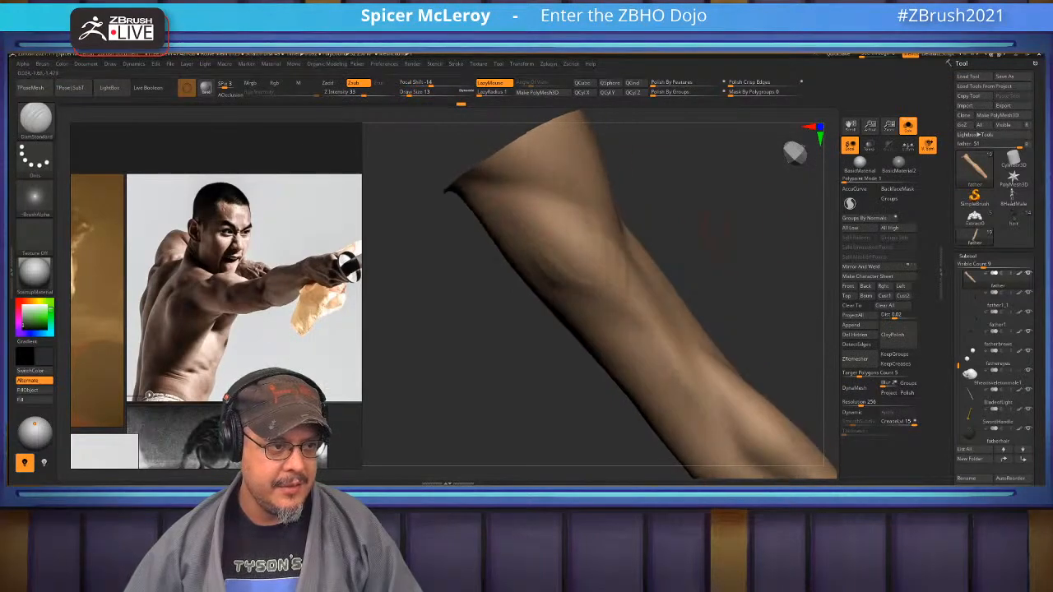
{"action": "mouse_move", "coordinate": [525, 227]}
{"action": "left_mouse_down"}
{"action": "mouse_move", "coordinate": [569, 286]}
{"action": "mouse_move", "coordinate": [628, 304]}
{"action": "left_mouse_up"}
{"action": "left_click_drag", "start_coordinate": [709, 265], "coordinate": [735, 255]}
{"action": "left_click_drag", "start_coordinate": [591, 216], "coordinate": [641, 271]}
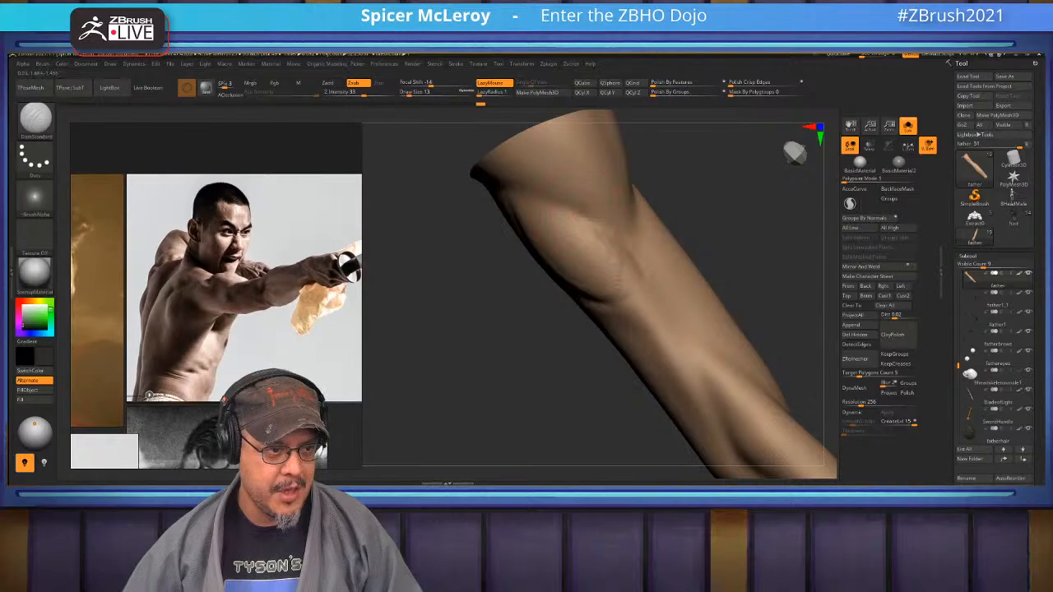
Fill out the shoulder muscle with ClayBuildup strokes and smooth its lower boundary
{"action": "key", "text": "b"}
{"action": "key", "text": "c"}
{"action": "key", "text": "b"}
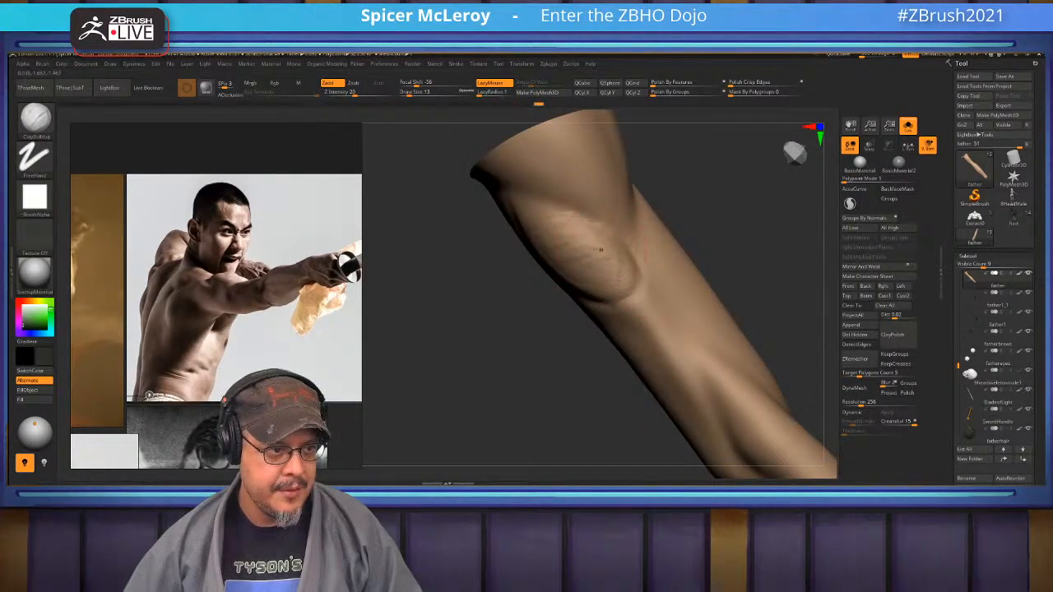
{"action": "left_click_drag", "start_coordinate": [724, 239], "coordinate": [785, 251]}
{"action": "mouse_move", "coordinate": [561, 270]}
{"action": "left_mouse_down", "text": "shift"}
{"action": "mouse_move", "coordinate": [586, 298]}
{"action": "mouse_move", "coordinate": [640, 320]}
{"action": "left_mouse_up", "text": "shift"}
Build up clay on the opposite side of the upper arm below the shoulder muscle, and smooth it
{"action": "mouse_move", "coordinate": [716, 272]}
{"action": "left_mouse_down"}
{"action": "mouse_move", "coordinate": [479, 248]}
{"action": "mouse_move", "coordinate": [481, 306]}
{"action": "mouse_move", "coordinate": [490, 241]}
{"action": "mouse_move", "coordinate": [518, 197]}
{"action": "mouse_move", "coordinate": [500, 201]}
{"action": "mouse_move", "coordinate": [511, 215]}
{"action": "mouse_move", "coordinate": [575, 221]}
{"action": "mouse_move", "coordinate": [539, 223]}
{"action": "left_mouse_up"}
{"action": "left_click_drag", "start_coordinate": [584, 296], "coordinate": [607, 257]}
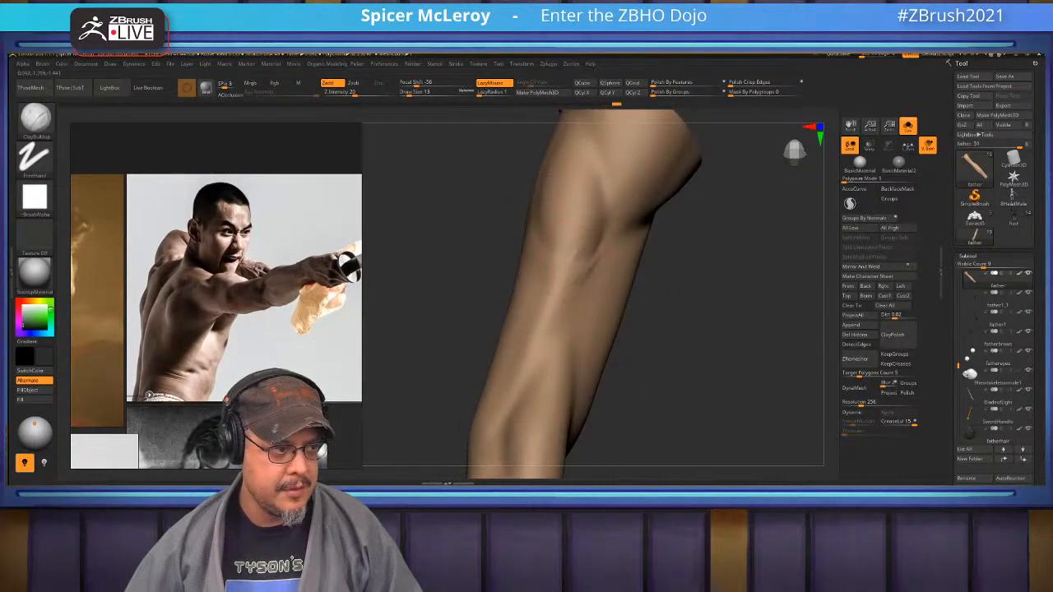
{"action": "left_click_drag", "start_coordinate": [559, 221], "coordinate": [557, 282]}
{"action": "mouse_move", "coordinate": [551, 216]}
{"action": "left_mouse_down"}
{"action": "mouse_move", "coordinate": [563, 260]}
{"action": "mouse_move", "coordinate": [576, 239]}
{"action": "left_mouse_up"}
{"action": "right_click_drag", "start_coordinate": [528, 240], "coordinate": [569, 234]}
{"action": "mouse_move", "coordinate": [563, 234]}
{"action": "left_mouse_down", "text": "shift"}
{"action": "mouse_move", "coordinate": [576, 223]}
{"action": "mouse_move", "coordinate": [526, 355]}
{"action": "left_mouse_up", "text": "shift"}
Carve down the hollow between the muscles near the shoulder end with ClayBuildup, and smooth the surface
{"action": "mouse_move", "coordinate": [522, 358]}
{"action": "right_mouse_down"}
{"action": "mouse_move", "coordinate": [439, 338]}
{"action": "mouse_move", "coordinate": [448, 321]}
{"action": "mouse_move", "coordinate": [514, 308]}
{"action": "mouse_move", "coordinate": [536, 325]}
{"action": "right_mouse_up"}
{"action": "left_click_drag", "start_coordinate": [492, 239], "coordinate": [528, 302], "text": "alt"}
{"action": "mouse_move", "coordinate": [498, 270]}
{"action": "left_mouse_down", "text": "alt"}
{"action": "mouse_move", "coordinate": [535, 321]}
{"action": "mouse_move", "coordinate": [545, 308]}
{"action": "left_mouse_up", "text": "alt"}
{"action": "left_click_drag", "start_coordinate": [497, 259], "coordinate": [556, 341], "text": "shift"}
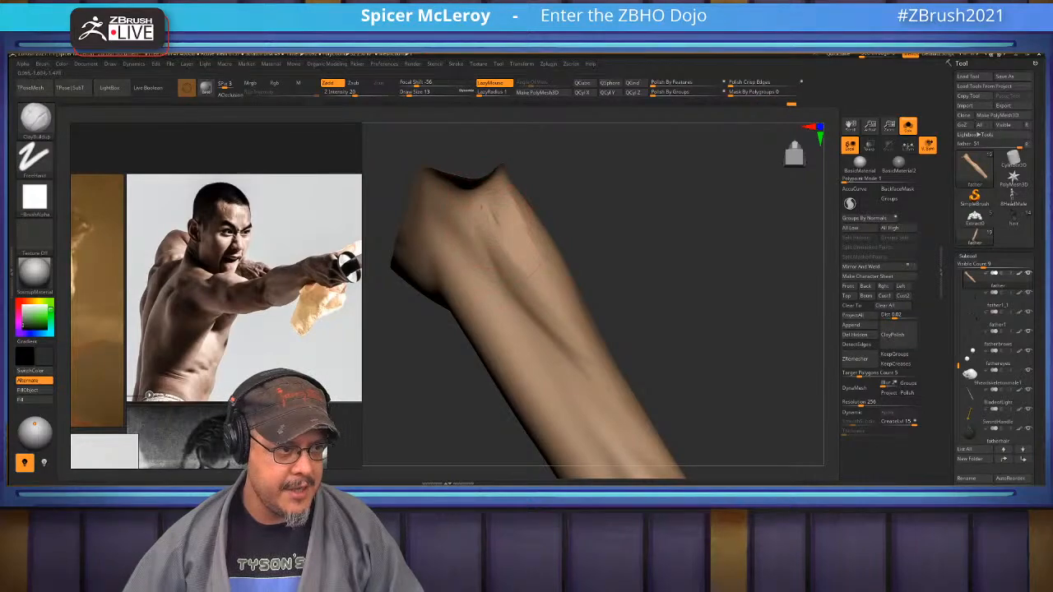
{"action": "right_click_drag", "start_coordinate": [508, 275], "coordinate": [557, 279]}
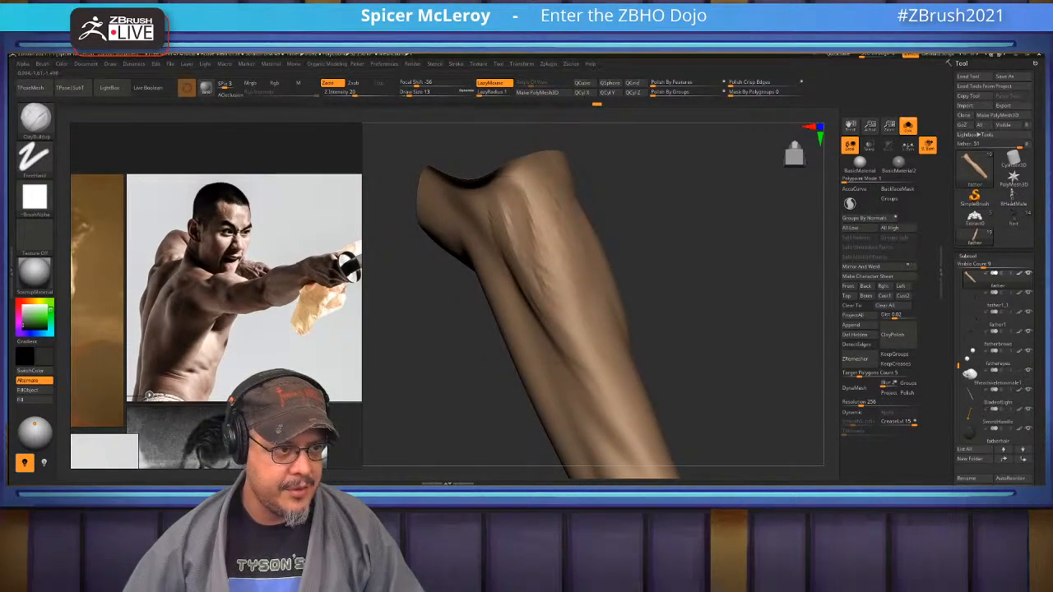
{"action": "right_click_drag", "start_coordinate": [554, 206], "coordinate": [687, 239]}
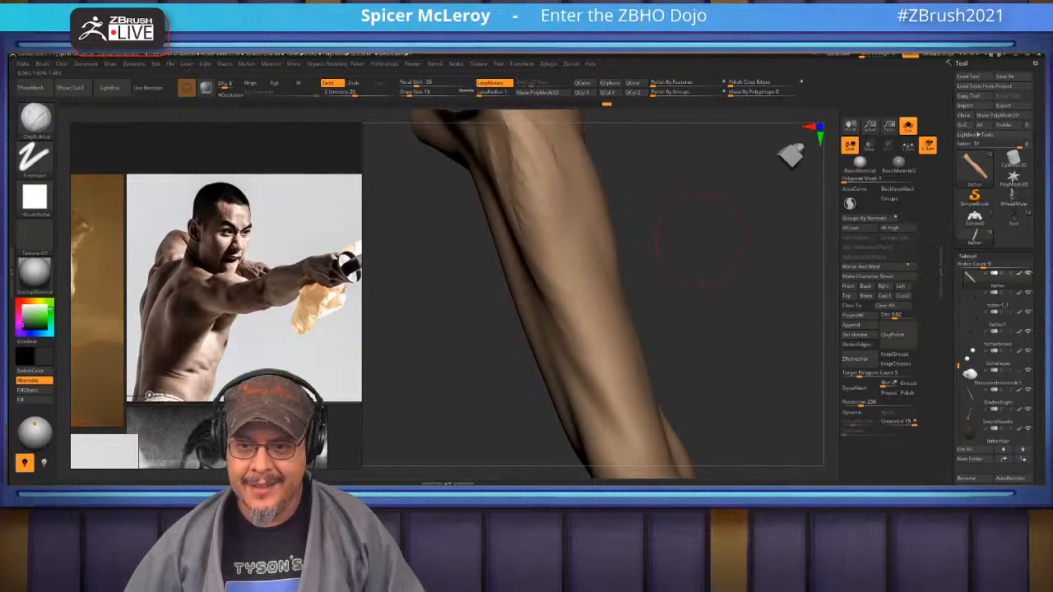
{"action": "mouse_move", "coordinate": [688, 237]}
{"action": "right_mouse_down"}
{"action": "mouse_move", "coordinate": [710, 270]}
{"action": "mouse_move", "coordinate": [728, 265]}
{"action": "mouse_move", "coordinate": [717, 276]}
{"action": "mouse_move", "coordinate": [769, 284]}
{"action": "mouse_move", "coordinate": [666, 272]}
{"action": "mouse_move", "coordinate": [625, 246]}
{"action": "mouse_move", "coordinate": [629, 259]}
{"action": "mouse_move", "coordinate": [575, 339]}
{"action": "mouse_move", "coordinate": [588, 340]}
{"action": "right_mouse_up"}
Cut muscle separation creases near the shoulder end with DamStandard, and soften them
{"action": "key", "text": "b"}
{"action": "key", "text": "d"}
{"action": "key", "text": "s"}
{"action": "left_click_drag", "start_coordinate": [463, 271], "coordinate": [538, 244]}
{"action": "mouse_move", "coordinate": [610, 249]}
{"action": "left_mouse_down"}
{"action": "mouse_move", "coordinate": [525, 250]}
{"action": "mouse_move", "coordinate": [574, 244]}
{"action": "left_mouse_up"}
{"action": "mouse_move", "coordinate": [601, 337]}
{"action": "right_mouse_down"}
{"action": "mouse_move", "coordinate": [546, 339]}
{"action": "mouse_move", "coordinate": [514, 321]}
{"action": "mouse_move", "coordinate": [503, 337]}
{"action": "right_mouse_up"}
{"action": "left_click_drag", "start_coordinate": [397, 290], "coordinate": [512, 245]}
{"action": "mouse_move", "coordinate": [448, 269]}
{"action": "left_mouse_down", "text": "shift"}
{"action": "mouse_move", "coordinate": [414, 284]}
{"action": "mouse_move", "coordinate": [404, 275]}
{"action": "mouse_move", "coordinate": [514, 264]}
{"action": "left_mouse_up", "text": "shift"}
Carve a long DamStandard groove along the upper arm toward the elbow to separate the muscles
{"action": "mouse_move", "coordinate": [530, 341]}
{"action": "right_mouse_down"}
{"action": "mouse_move", "coordinate": [534, 411]}
{"action": "mouse_move", "coordinate": [510, 426]}
{"action": "right_mouse_up"}
{"action": "mouse_move", "coordinate": [386, 299]}
{"action": "left_mouse_down"}
{"action": "mouse_move", "coordinate": [492, 304]}
{"action": "mouse_move", "coordinate": [560, 279]}
{"action": "mouse_move", "coordinate": [648, 293]}
{"action": "left_mouse_up"}
{"action": "right_click_drag", "start_coordinate": [663, 288], "coordinate": [712, 277]}
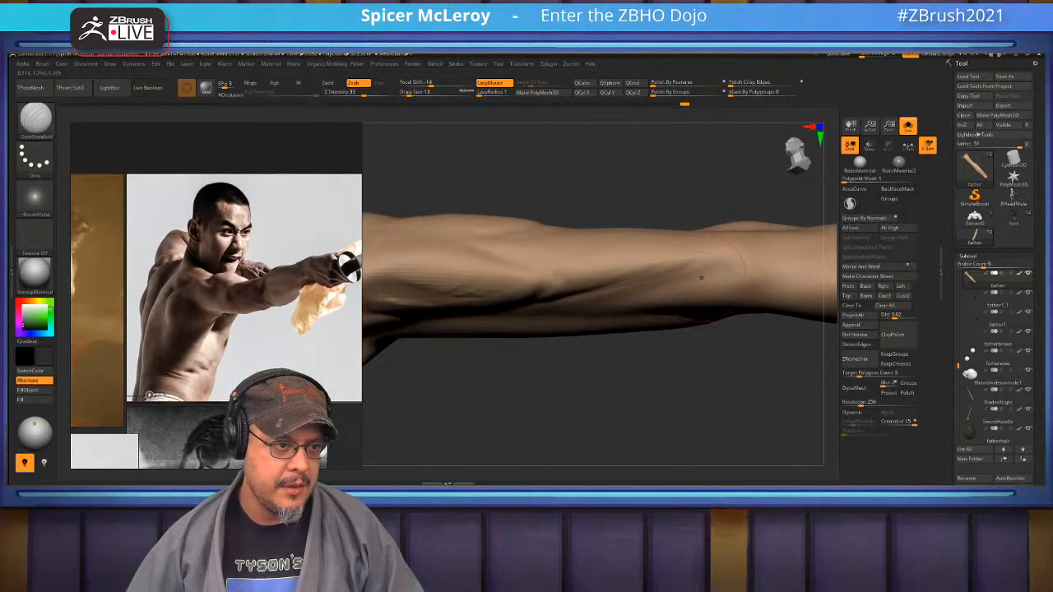
{"action": "left_click_drag", "start_coordinate": [638, 289], "coordinate": [717, 266]}
{"action": "key", "text": "c"}
{"action": "key", "text": "b"}
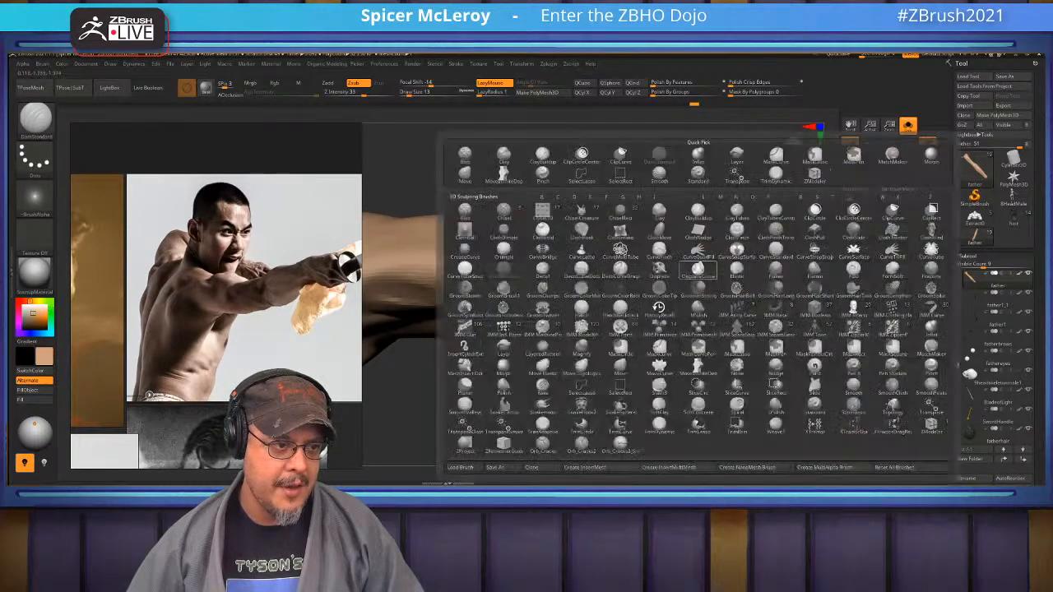
{"action": "key", "text": "Escape"}
Build up the muscle forms beside the shoulder groove with ClayBuildup, and smooth the rough strokes
{"action": "key", "text": "b"}
{"action": "key", "text": "c"}
{"action": "key", "text": "b"}
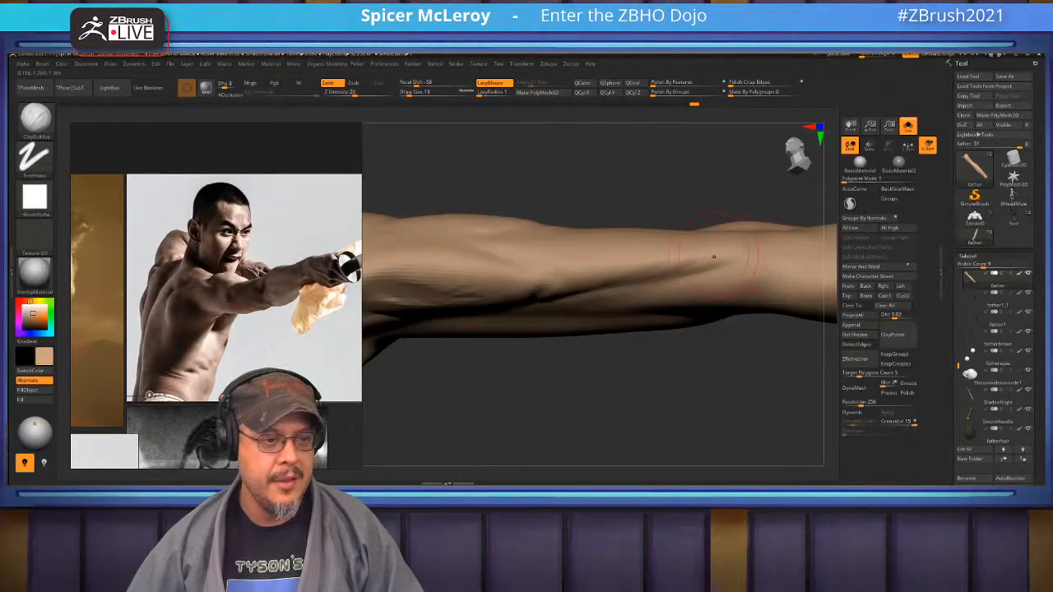
{"action": "mouse_move", "coordinate": [629, 288]}
{"action": "left_mouse_down"}
{"action": "mouse_move", "coordinate": [701, 269]}
{"action": "mouse_move", "coordinate": [613, 274]}
{"action": "mouse_move", "coordinate": [548, 264]}
{"action": "mouse_move", "coordinate": [544, 284]}
{"action": "mouse_move", "coordinate": [578, 285]}
{"action": "left_mouse_up"}
{"action": "right_click_drag", "start_coordinate": [577, 286], "coordinate": [605, 243]}
{"action": "left_click_drag", "start_coordinate": [604, 243], "coordinate": [567, 263]}
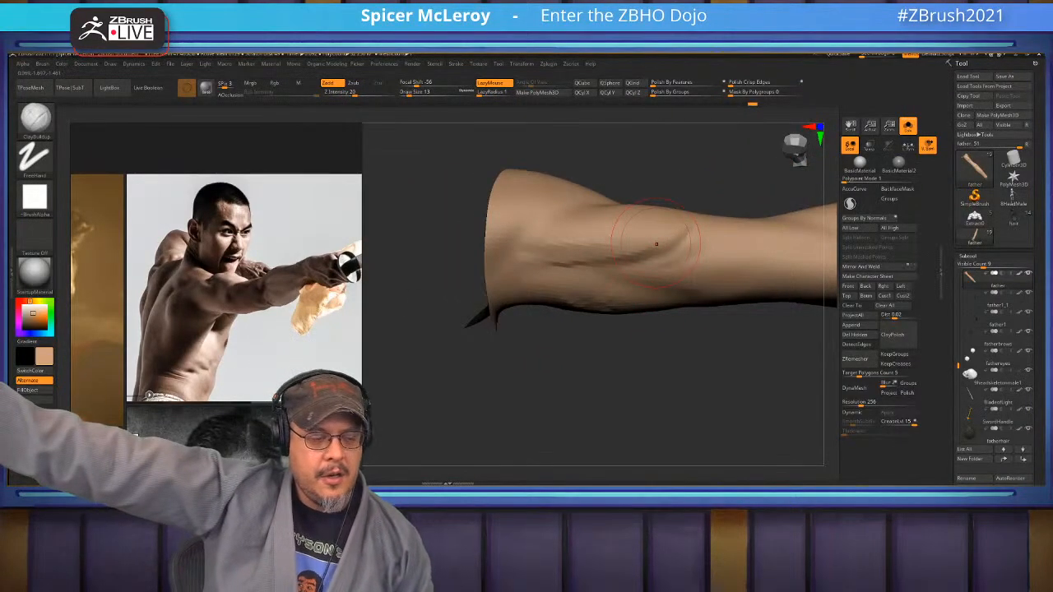
{"action": "right_click_drag", "start_coordinate": [656, 243], "coordinate": [659, 233]}
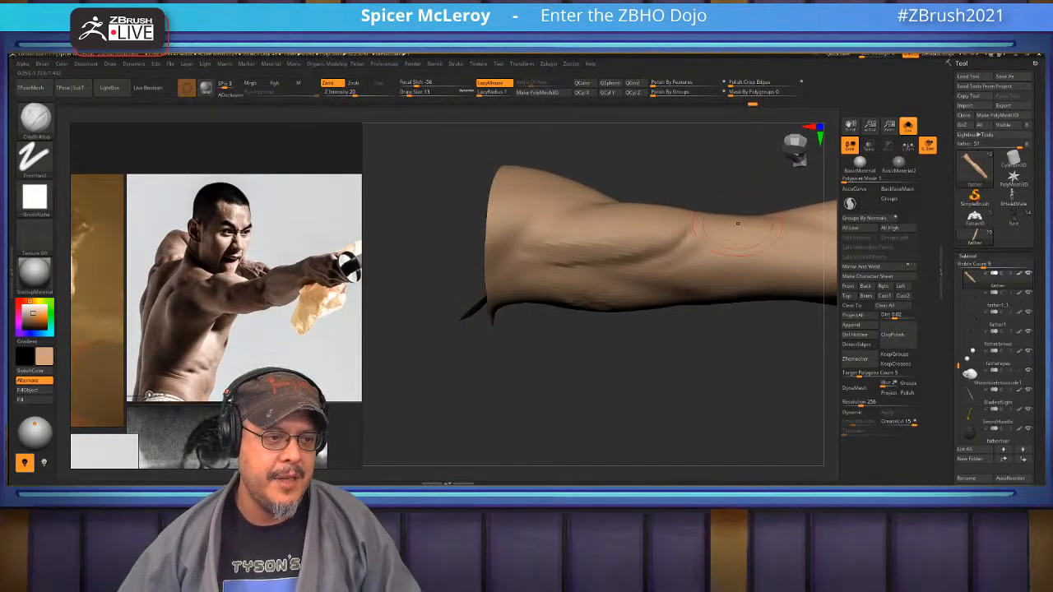
{"action": "key", "text": "shift"}
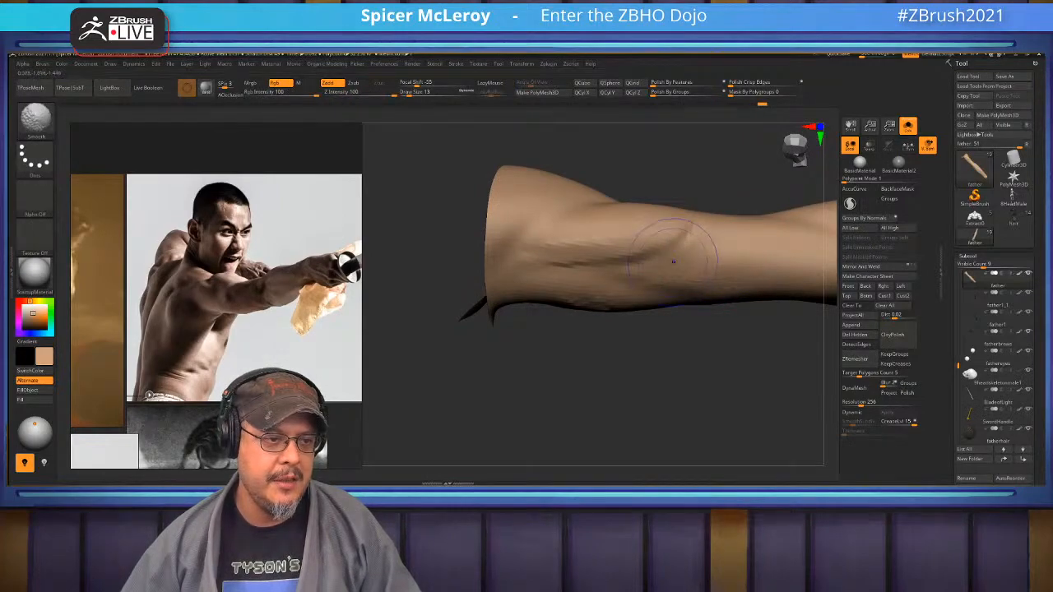
Add clay along the side of the upper arm below the shoulder muscle, and smooth it into the surrounding forms
{"action": "mouse_move", "coordinate": [673, 265]}
{"action": "right_mouse_down"}
{"action": "mouse_move", "coordinate": [691, 395]}
{"action": "mouse_move", "coordinate": [650, 372]}
{"action": "mouse_move", "coordinate": [670, 428]}
{"action": "right_mouse_up"}
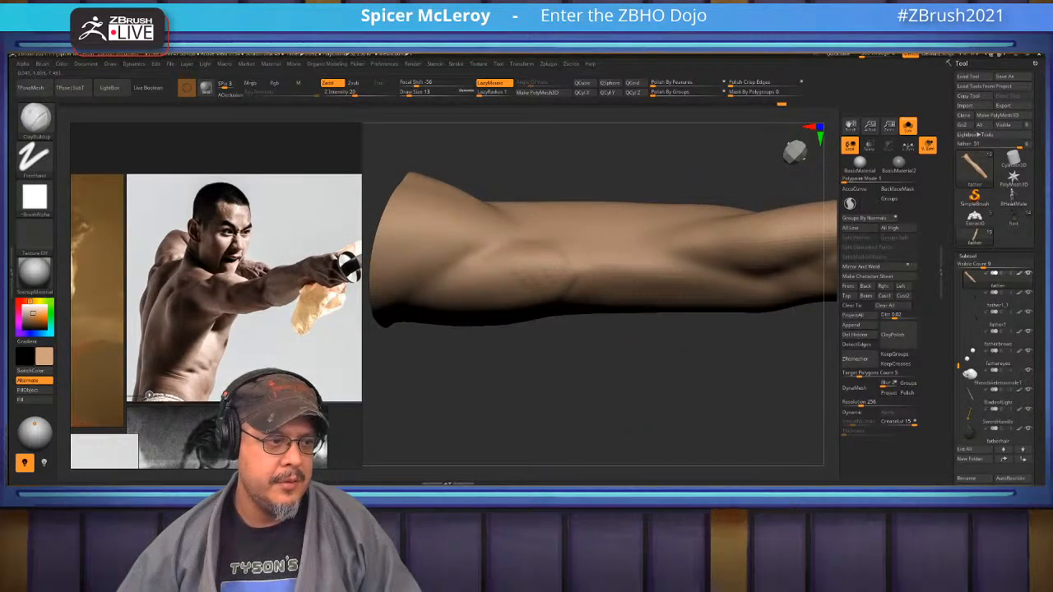
{"action": "key", "text": "shift"}
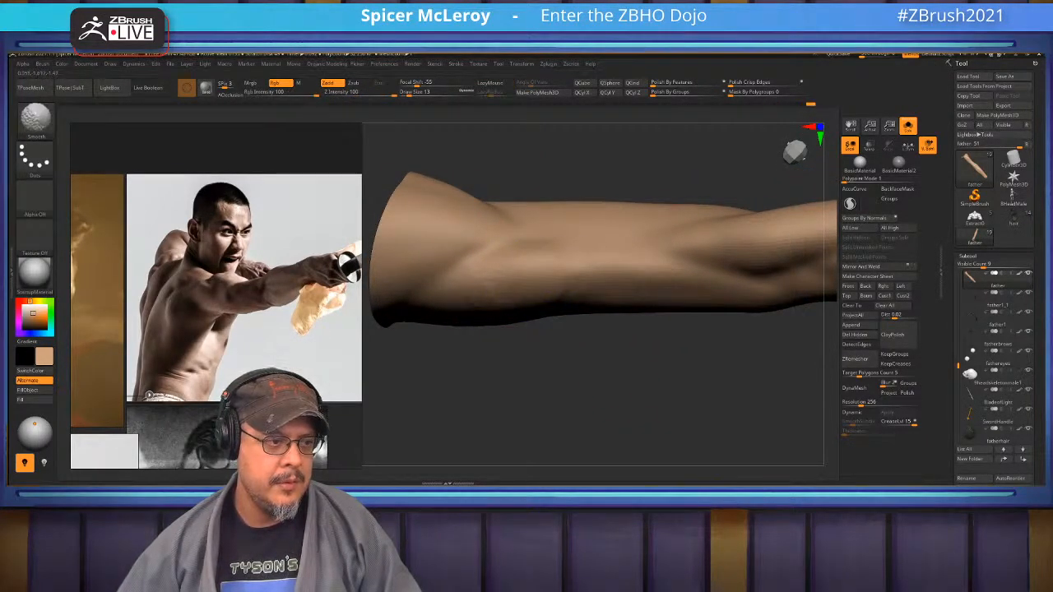
{"action": "mouse_move", "coordinate": [635, 411]}
{"action": "right_mouse_down"}
{"action": "mouse_move", "coordinate": [649, 374]}
{"action": "mouse_move", "coordinate": [667, 421]}
{"action": "mouse_move", "coordinate": [650, 399]}
{"action": "mouse_move", "coordinate": [714, 399]}
{"action": "right_mouse_up"}
{"action": "mouse_move", "coordinate": [526, 276]}
{"action": "left_mouse_down"}
{"action": "mouse_move", "coordinate": [629, 282]}
{"action": "mouse_move", "coordinate": [670, 272]}
{"action": "left_mouse_up"}
{"action": "left_click_drag", "start_coordinate": [588, 276], "coordinate": [662, 265]}
{"action": "key", "text": "shift"}
{"action": "left_click_drag", "start_coordinate": [552, 283], "coordinate": [608, 281], "text": "shift"}
{"action": "left_click_drag", "start_coordinate": [526, 294], "coordinate": [565, 293], "text": "shift"}
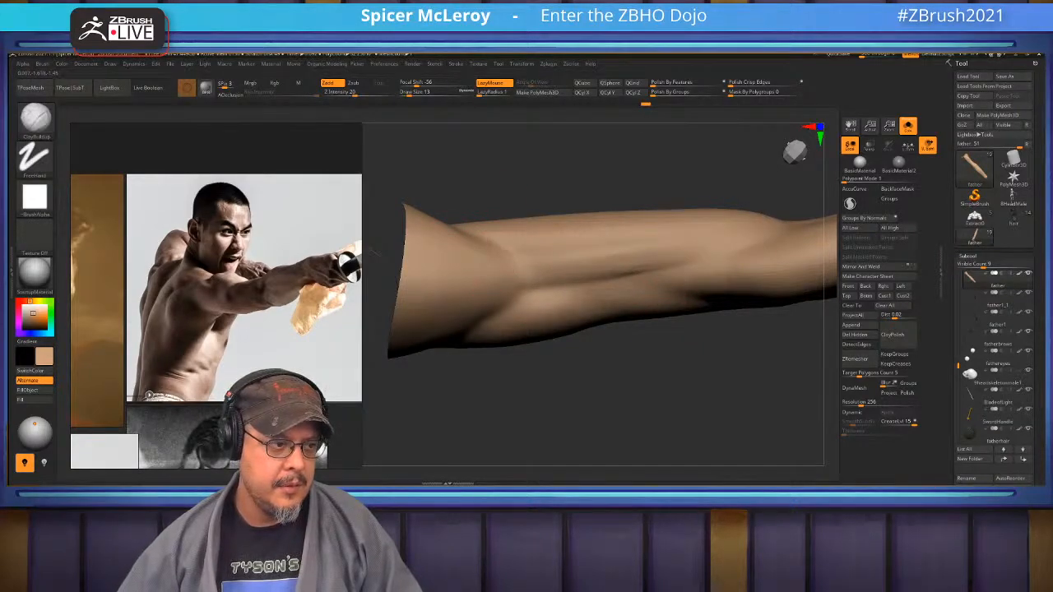
Refine the muscle along the underside of the upper arm with clay strokes, and smooth them
{"action": "key", "text": "shift"}
{"action": "left_click_drag", "start_coordinate": [633, 370], "coordinate": [660, 425]}
{"action": "key", "text": "shift"}
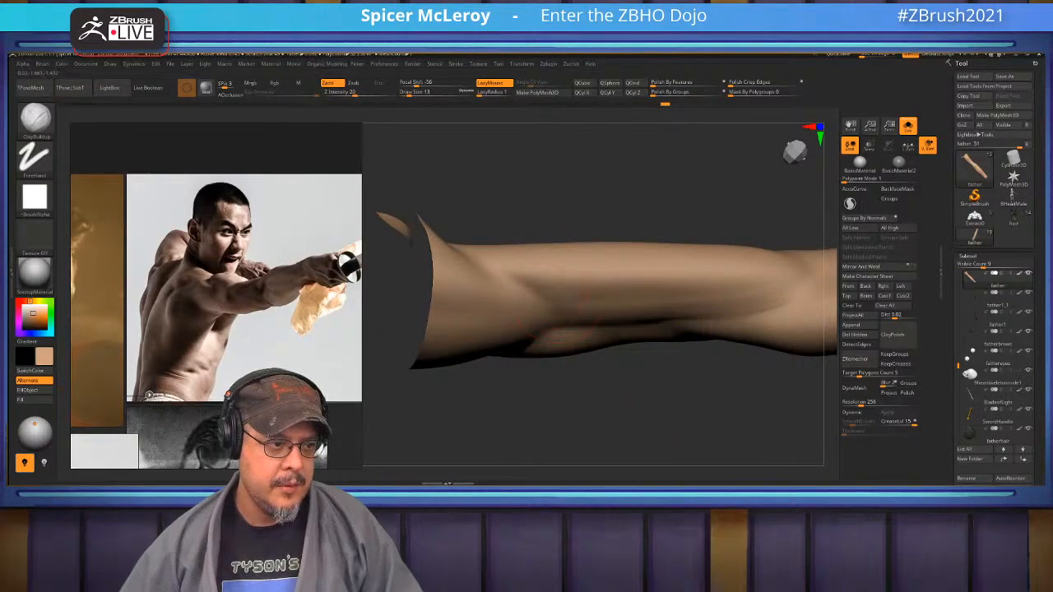
{"action": "key", "text": "shift"}
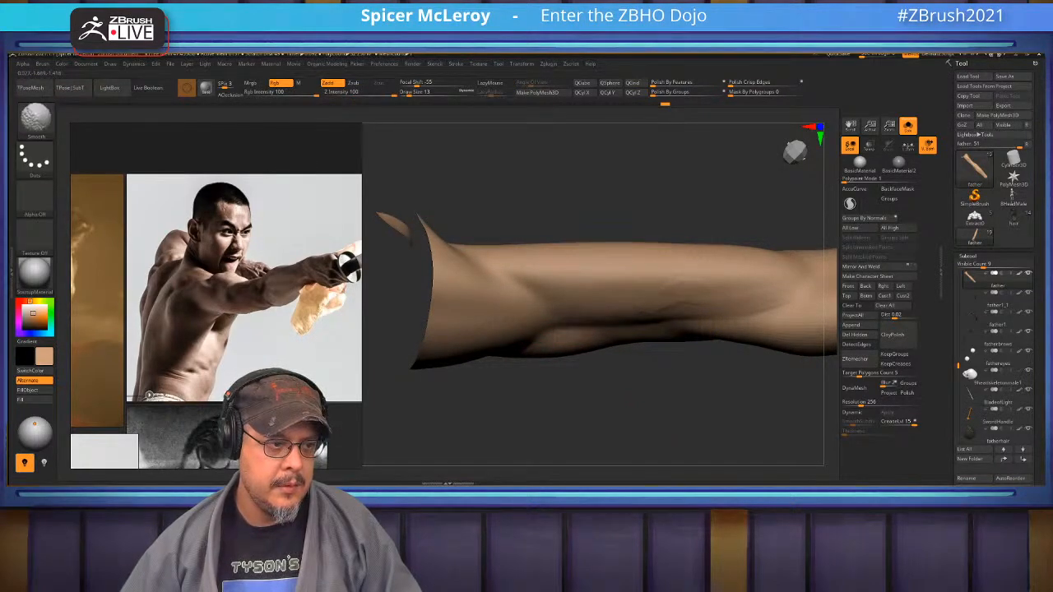
{"action": "mouse_move", "coordinate": [640, 372]}
{"action": "left_mouse_down"}
{"action": "mouse_move", "coordinate": [650, 329]}
{"action": "mouse_move", "coordinate": [653, 390]}
{"action": "mouse_move", "coordinate": [626, 344]}
{"action": "left_mouse_up"}
{"action": "key", "text": "shift"}
Build up the bony forms of the elbow with ClayBuildup, and smooth the strokes
{"action": "mouse_move", "coordinate": [625, 387]}
{"action": "left_mouse_down"}
{"action": "mouse_move", "coordinate": [568, 436]}
{"action": "mouse_move", "coordinate": [543, 412]}
{"action": "mouse_move", "coordinate": [676, 246]}
{"action": "left_mouse_up"}
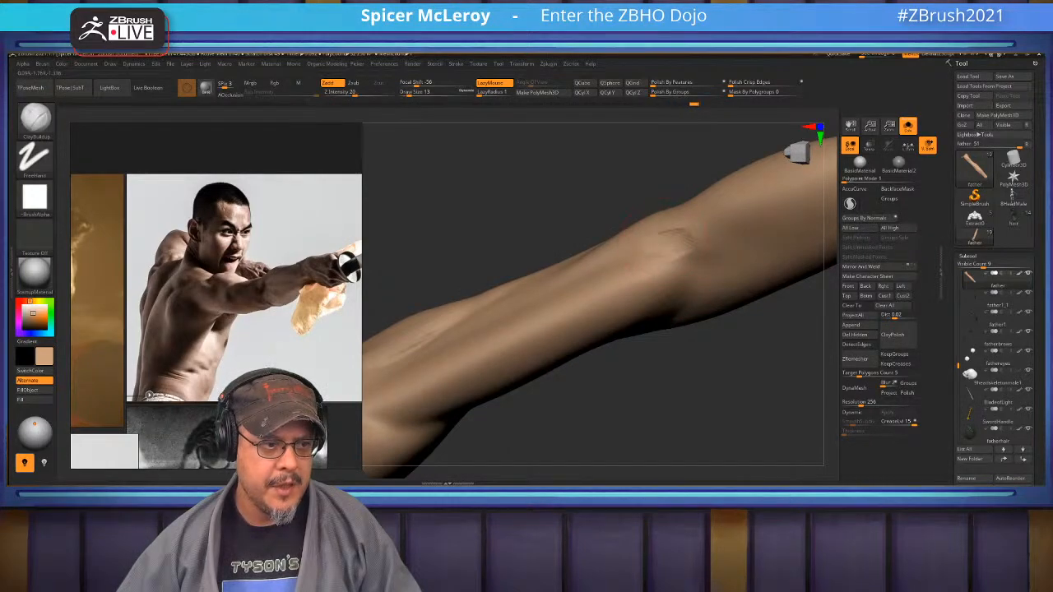
{"action": "left_click_drag", "start_coordinate": [656, 244], "coordinate": [682, 255], "text": "shift"}
{"action": "mouse_move", "coordinate": [761, 325]}
{"action": "left_mouse_down", "text": "alt"}
{"action": "mouse_move", "coordinate": [707, 361]}
{"action": "mouse_move", "coordinate": [727, 399]}
{"action": "mouse_move", "coordinate": [730, 379]}
{"action": "left_mouse_up", "text": "alt"}
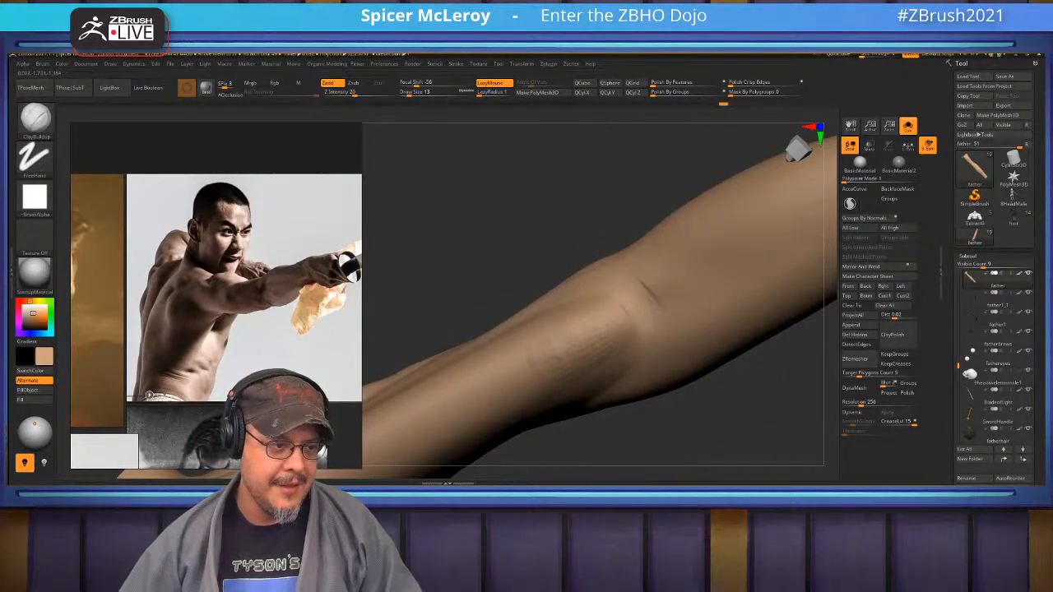
{"action": "left_click_drag", "start_coordinate": [599, 335], "coordinate": [569, 354], "text": "shift"}
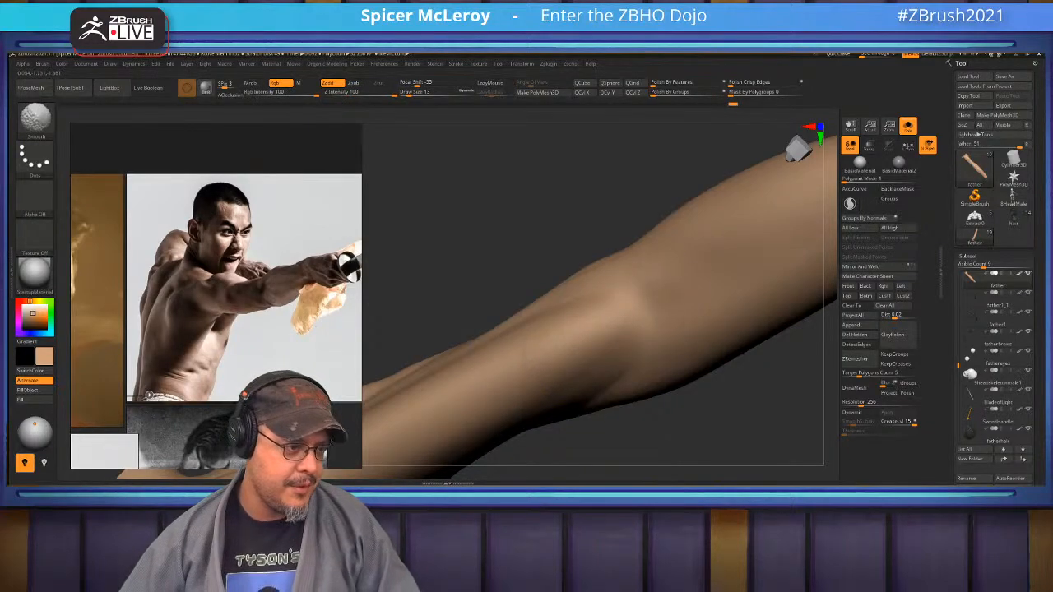
Shape the hollow and tip of the elbow with further clay strokes, and smooth them
{"action": "mouse_move", "coordinate": [676, 444]}
{"action": "left_mouse_down"}
{"action": "mouse_move", "coordinate": [628, 281]}
{"action": "mouse_move", "coordinate": [623, 324]}
{"action": "left_mouse_up"}
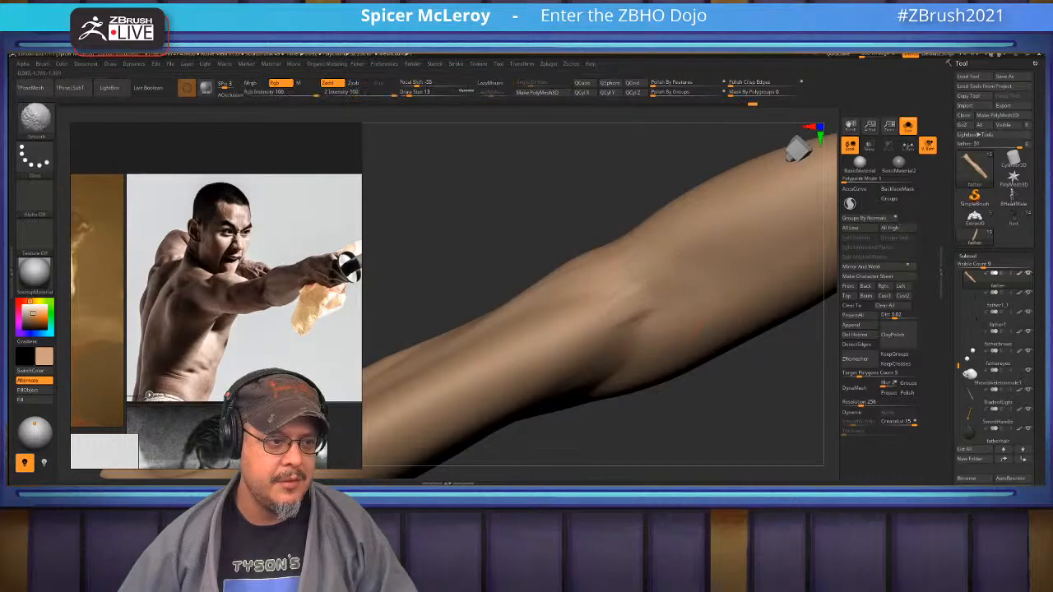
{"action": "mouse_move", "coordinate": [699, 419]}
{"action": "left_mouse_down"}
{"action": "mouse_move", "coordinate": [794, 403]}
{"action": "mouse_move", "coordinate": [689, 369]}
{"action": "left_mouse_up"}
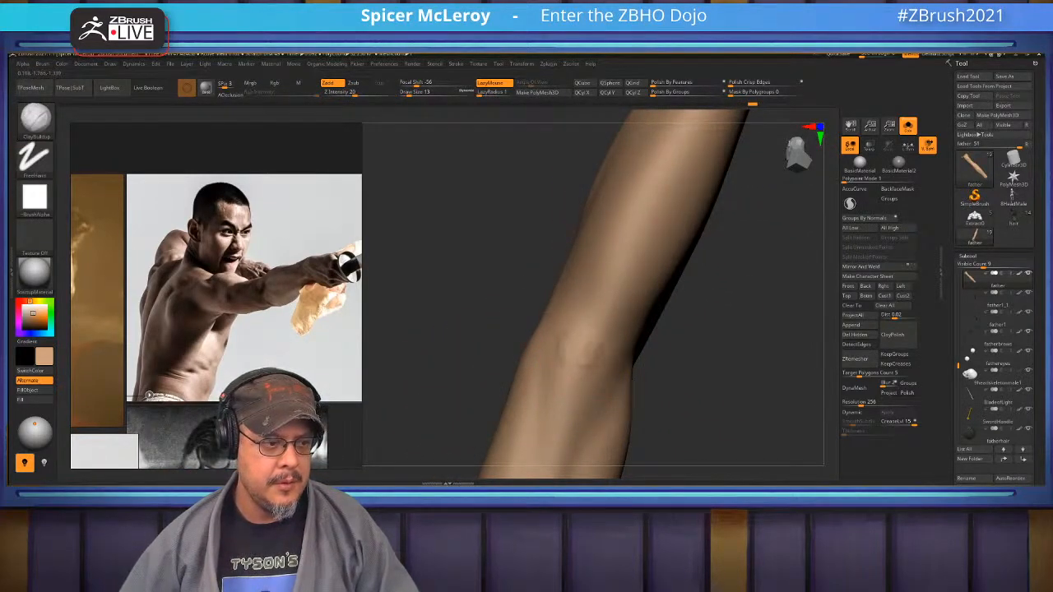
{"action": "left_click_drag", "start_coordinate": [587, 347], "coordinate": [600, 367]}
{"action": "key", "text": "shift"}
Carve the grooves between the forearm muscles from elbow to wrist with the DamStandard brush, and soften them
{"action": "mouse_move", "coordinate": [790, 156]}
{"action": "left_mouse_down"}
{"action": "mouse_move", "coordinate": [791, 135]}
{"action": "mouse_move", "coordinate": [732, 370]}
{"action": "left_mouse_up"}
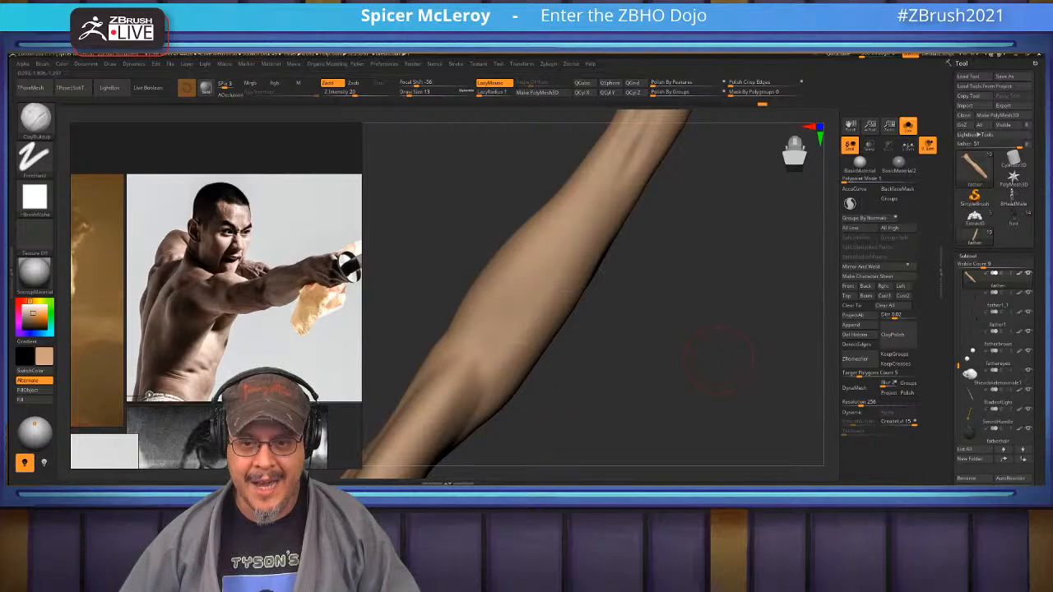
{"action": "mouse_move", "coordinate": [750, 355]}
{"action": "left_mouse_down"}
{"action": "mouse_move", "coordinate": [559, 355]}
{"action": "mouse_move", "coordinate": [544, 339]}
{"action": "left_mouse_up"}
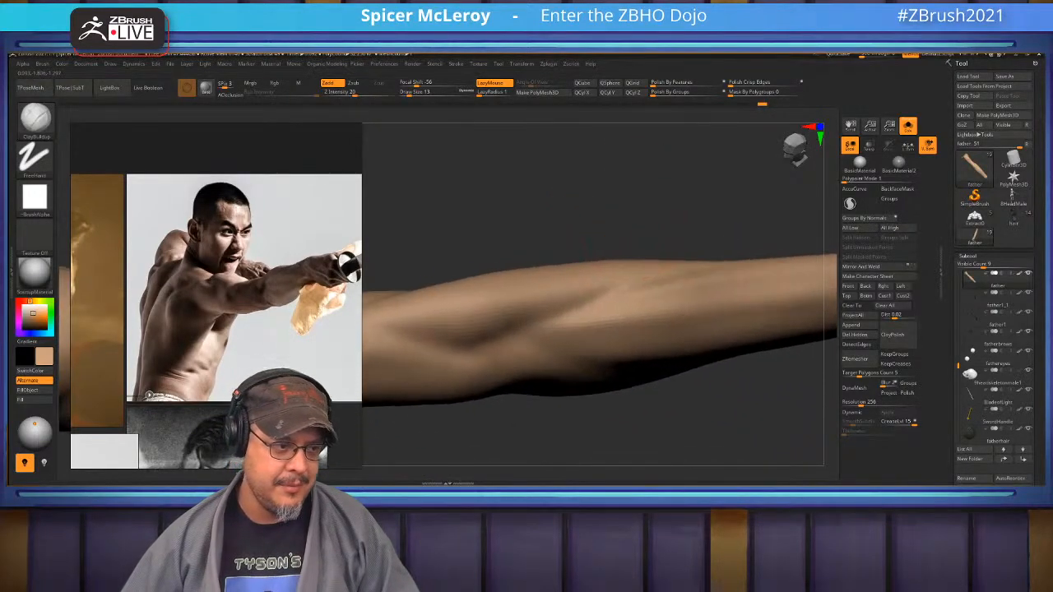
{"action": "key", "text": "b"}
{"action": "key", "text": "d"}
{"action": "key", "text": "s"}
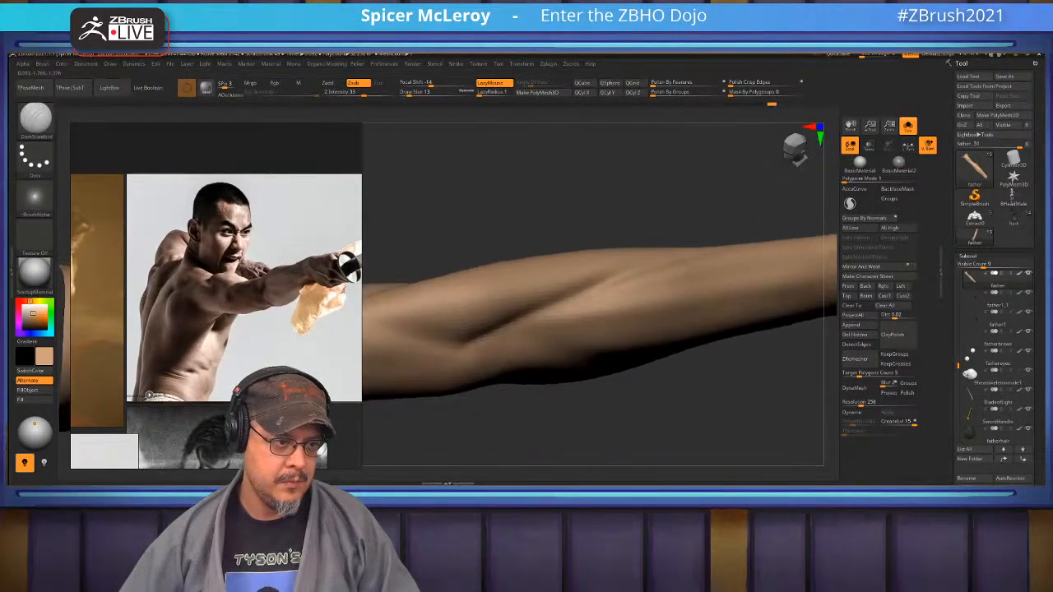
{"action": "left_click_drag", "start_coordinate": [485, 335], "coordinate": [567, 333]}
{"action": "mouse_move", "coordinate": [567, 407]}
{"action": "left_mouse_down"}
{"action": "mouse_move", "coordinate": [589, 395]}
{"action": "mouse_move", "coordinate": [658, 411]}
{"action": "left_mouse_up"}
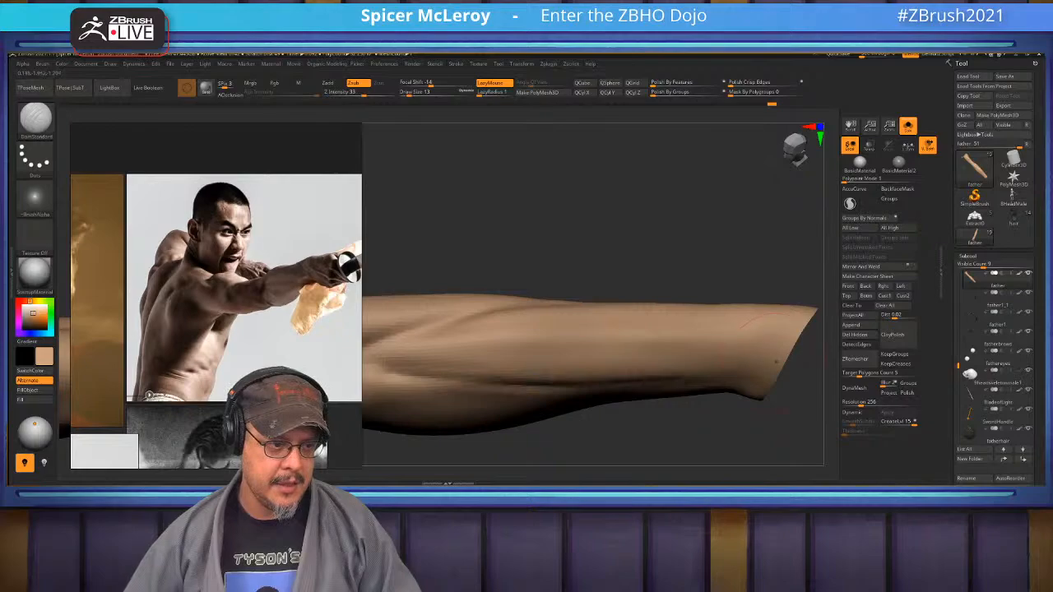
{"action": "key", "text": "shift"}
{"action": "mouse_move", "coordinate": [519, 245]}
{"action": "left_mouse_down", "text": "alt"}
{"action": "mouse_move", "coordinate": [646, 230]}
{"action": "mouse_move", "coordinate": [607, 314]}
{"action": "left_mouse_up", "text": "alt"}
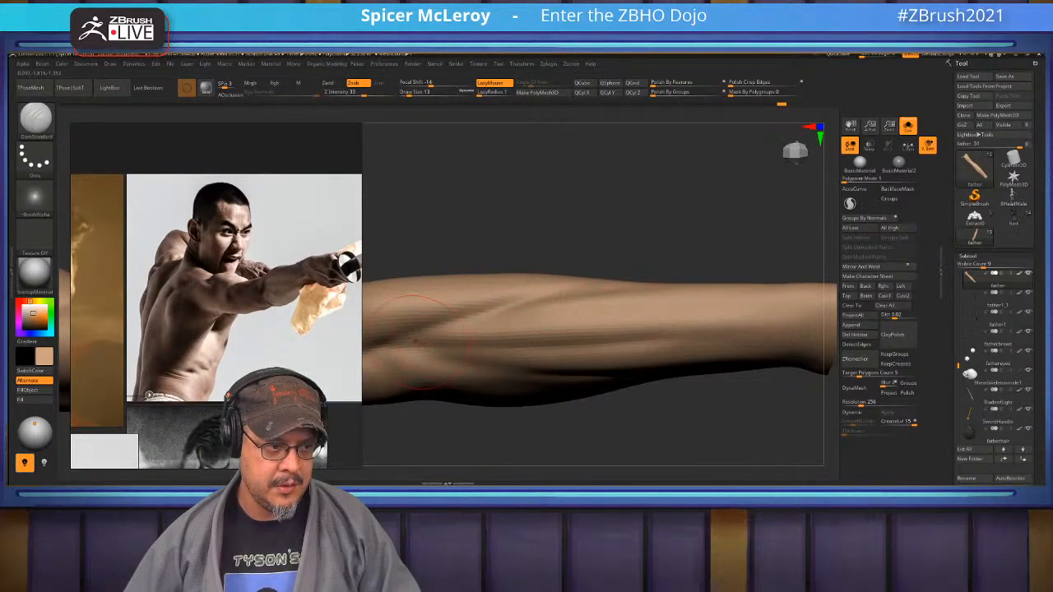
{"action": "left_click_drag", "start_coordinate": [693, 308], "coordinate": [791, 304]}
{"action": "mouse_move", "coordinate": [592, 428]}
{"action": "left_mouse_down"}
{"action": "mouse_move", "coordinate": [584, 354]}
{"action": "mouse_move", "coordinate": [789, 327]}
{"action": "mouse_move", "coordinate": [503, 335]}
{"action": "left_mouse_up"}
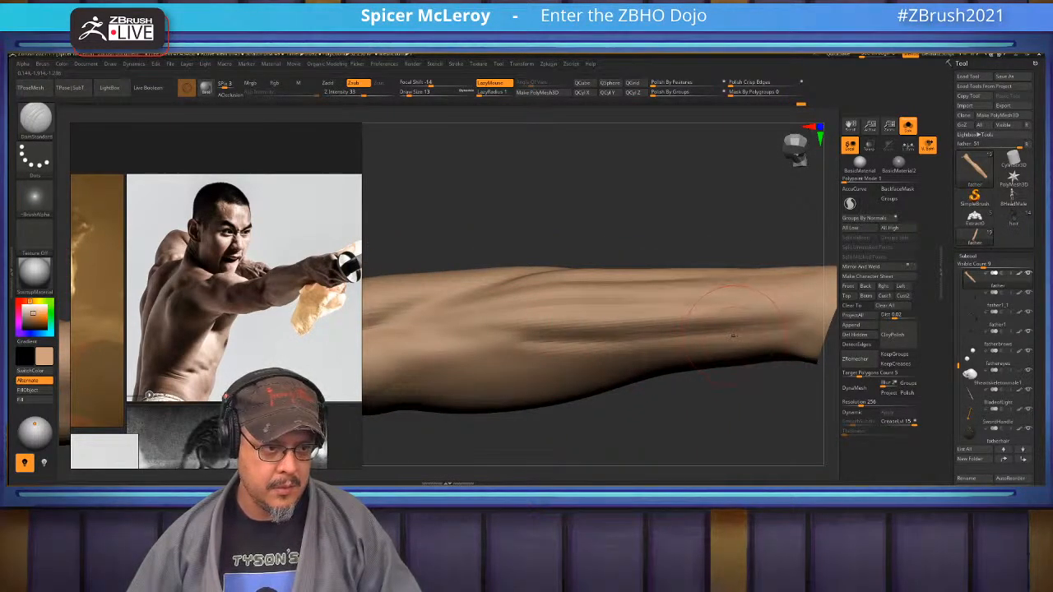
Draw thin tendon lines along the side of the forearm with the Standard brush at size 3, and smooth them
{"action": "key", "text": "b"}
{"action": "key", "text": "s"}
{"action": "key", "text": "t"}
{"action": "key", "text": "s"}
{"action": "left_click_drag", "start_coordinate": [721, 332], "coordinate": [543, 339]}
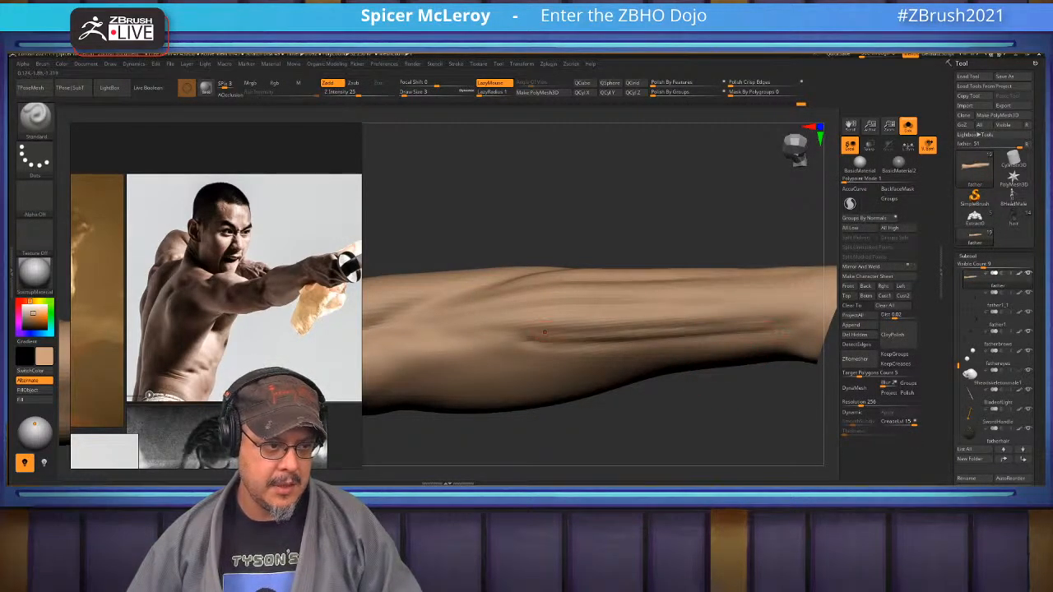
{"action": "key", "text": "shift"}
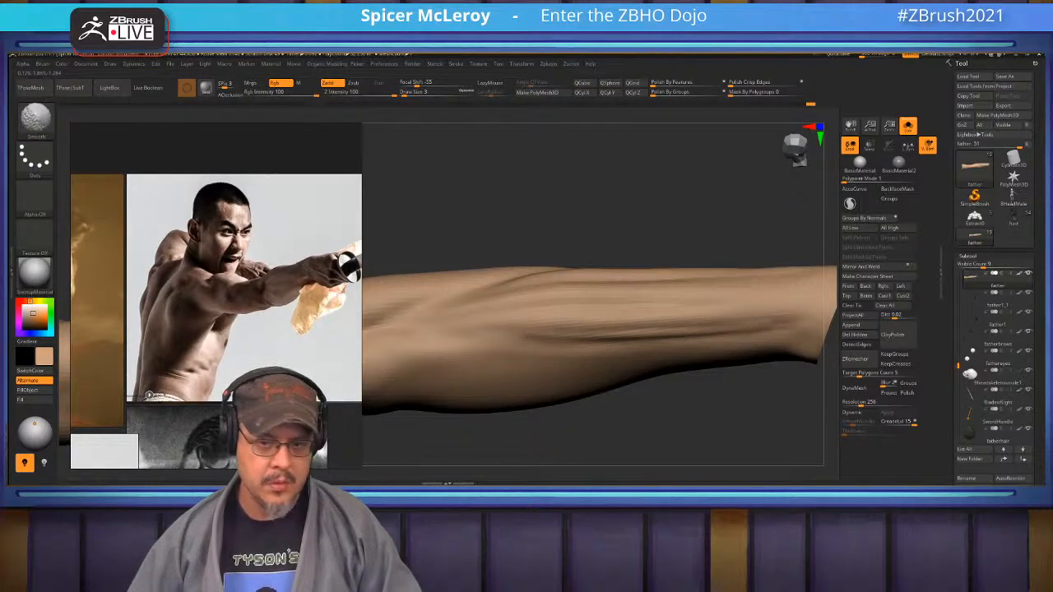
Add further fine muscle and tendon strokes across the forearm toward the wrist, and smooth them into the arm
{"action": "right_click_drag", "start_coordinate": [658, 319], "coordinate": [641, 383]}
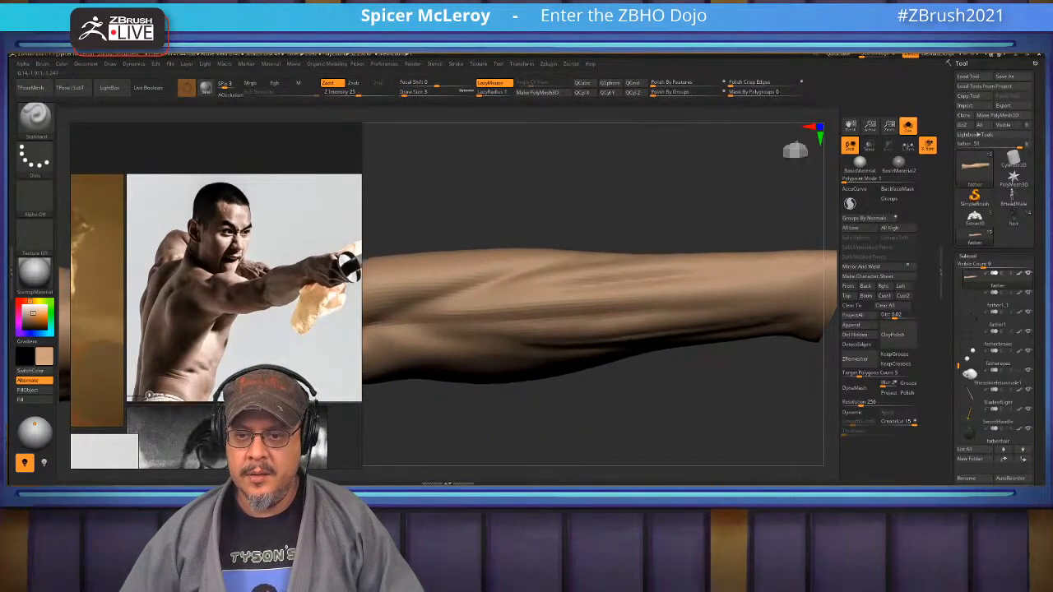
{"action": "mouse_move", "coordinate": [724, 311]}
{"action": "right_mouse_down", "text": "alt"}
{"action": "mouse_move", "coordinate": [743, 334]}
{"action": "mouse_move", "coordinate": [738, 306]}
{"action": "mouse_move", "coordinate": [802, 314]}
{"action": "mouse_move", "coordinate": [777, 338]}
{"action": "right_mouse_up", "text": "alt"}
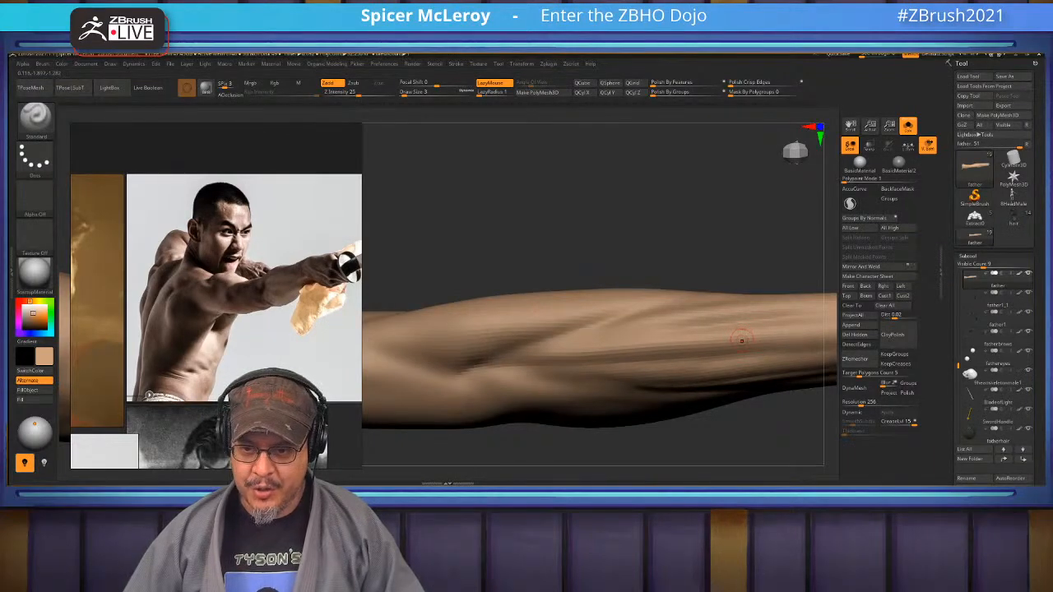
{"action": "mouse_move", "coordinate": [726, 342]}
{"action": "right_mouse_down", "text": "alt"}
{"action": "mouse_move", "coordinate": [810, 338]}
{"action": "mouse_move", "coordinate": [802, 313]}
{"action": "mouse_move", "coordinate": [810, 345]}
{"action": "mouse_move", "coordinate": [524, 333]}
{"action": "mouse_move", "coordinate": [528, 362]}
{"action": "mouse_move", "coordinate": [538, 336]}
{"action": "right_mouse_up", "text": "alt"}
{"action": "key", "text": "shift"}
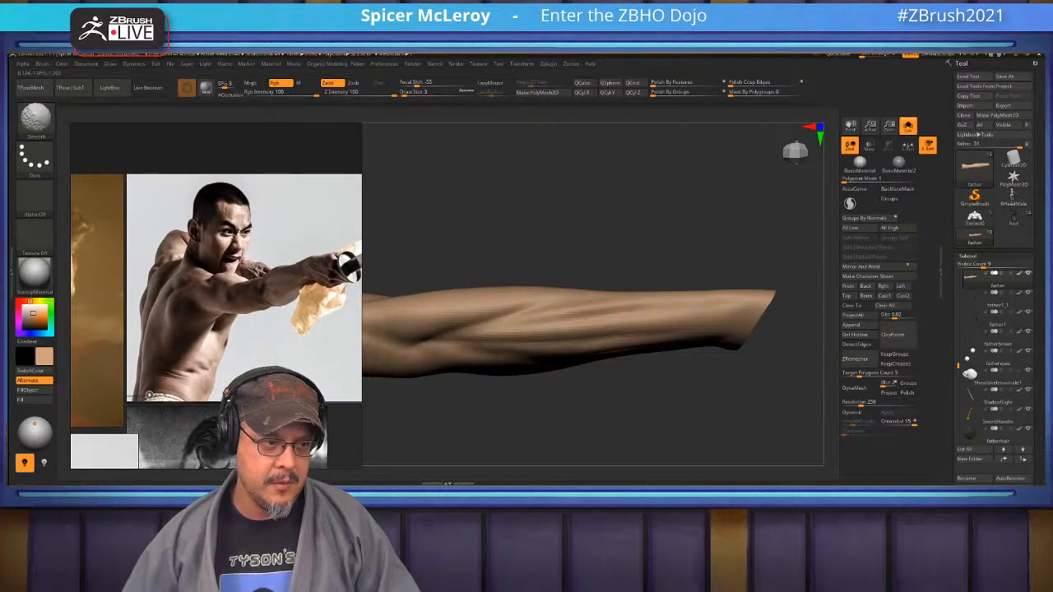
{"action": "right_click_drag", "start_coordinate": [671, 287], "coordinate": [681, 314]}
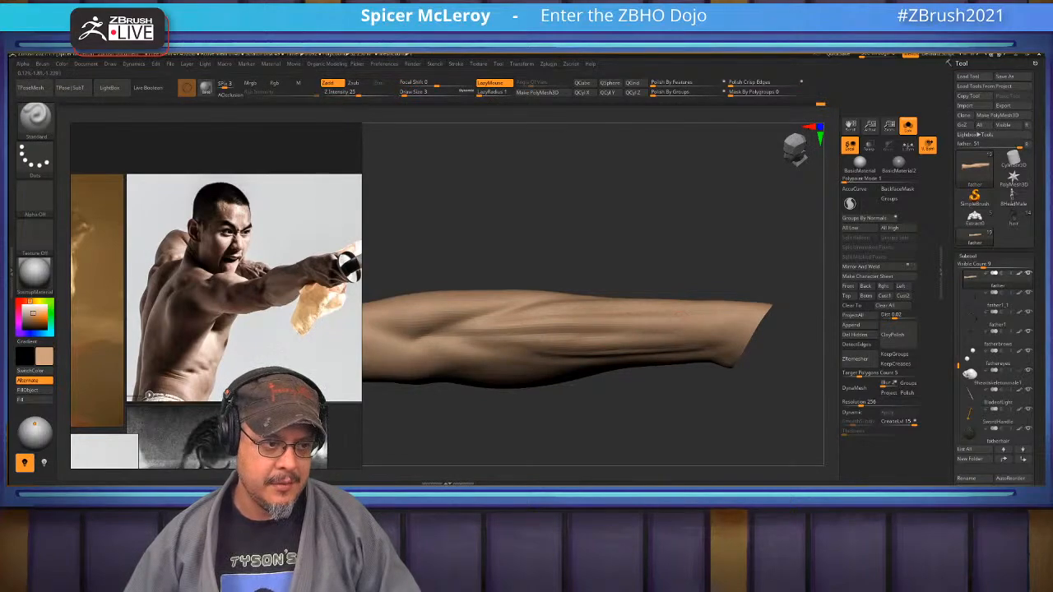
{"action": "left_click_drag", "start_coordinate": [719, 327], "coordinate": [740, 299], "text": "shift"}
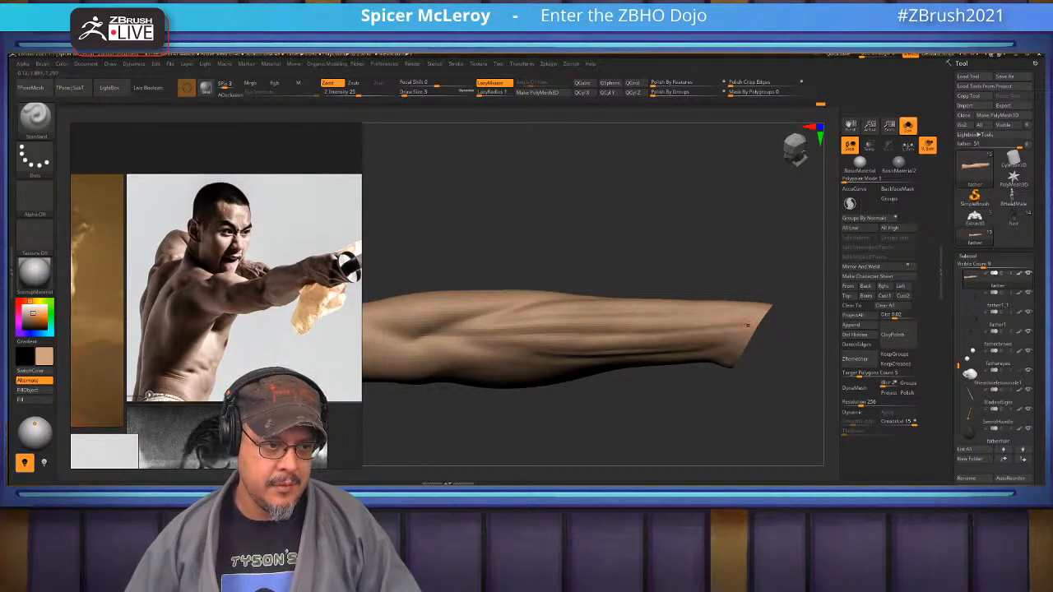
{"action": "key", "text": "shift"}
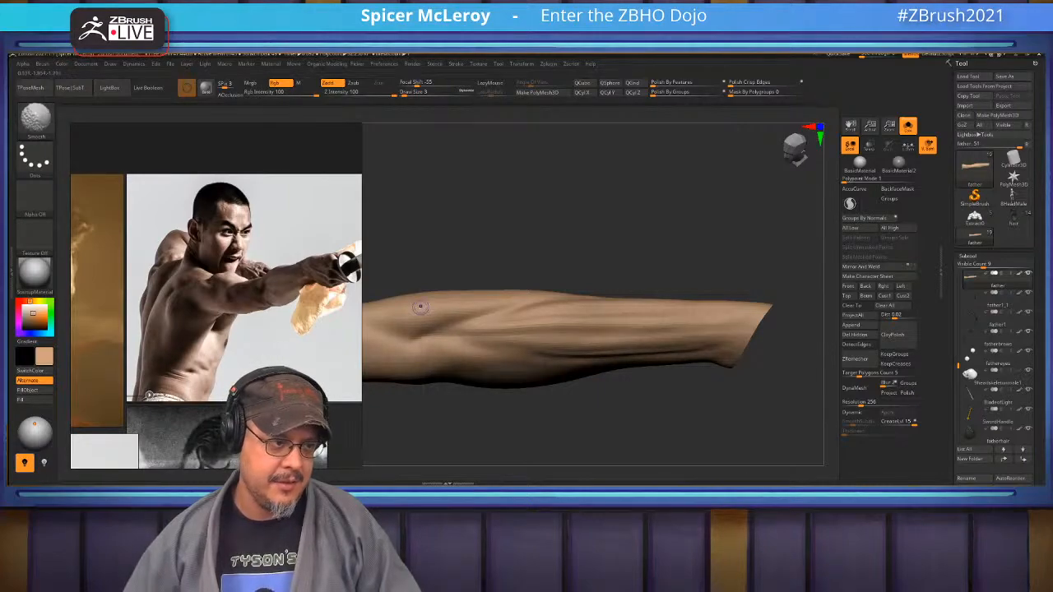
{"action": "mouse_move", "coordinate": [404, 323]}
{"action": "right_mouse_down"}
{"action": "mouse_move", "coordinate": [415, 370]}
{"action": "mouse_move", "coordinate": [526, 358]}
{"action": "mouse_move", "coordinate": [514, 370]}
{"action": "mouse_move", "coordinate": [560, 346]}
{"action": "mouse_move", "coordinate": [575, 362]}
{"action": "mouse_move", "coordinate": [604, 341]}
{"action": "right_mouse_up"}
{"action": "key", "text": "shift"}
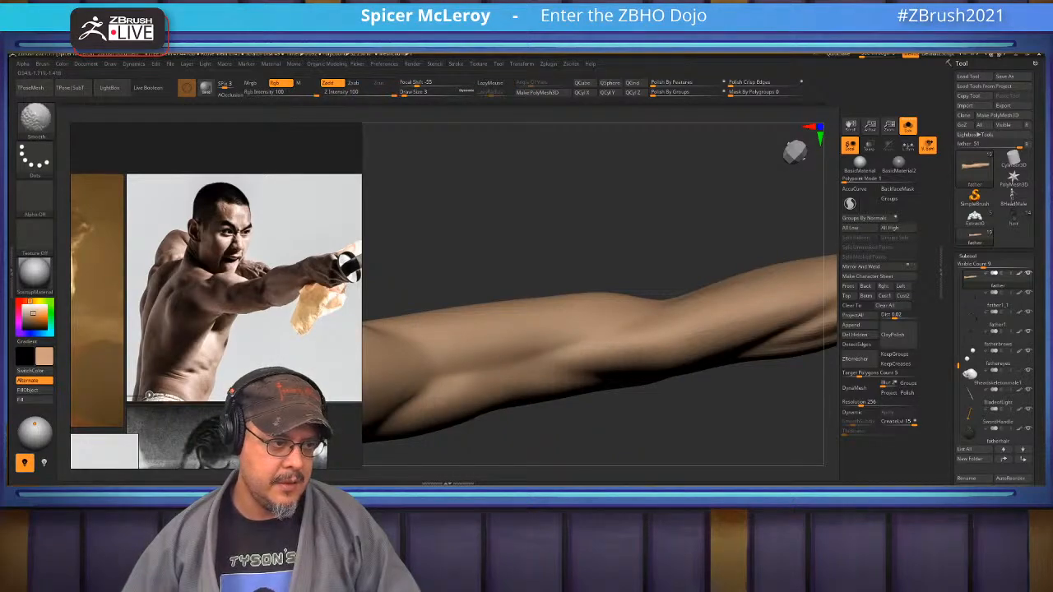
{"action": "mouse_move", "coordinate": [663, 294]}
{"action": "right_mouse_down"}
{"action": "mouse_move", "coordinate": [650, 353]}
{"action": "mouse_move", "coordinate": [592, 362]}
{"action": "mouse_move", "coordinate": [618, 277]}
{"action": "right_mouse_up"}
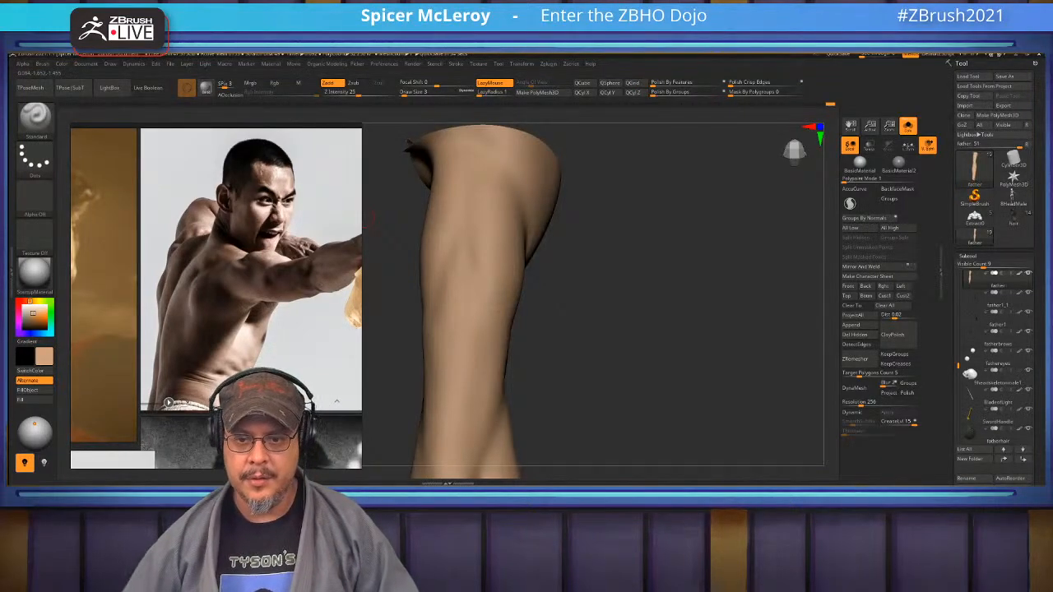
Unhide the rest of the father's body around the isolated arm
{"action": "left_click_drag", "start_coordinate": [368, 217], "coordinate": [714, 278]}
{"action": "key", "text": "b"}
{"action": "mouse_move", "coordinate": [649, 299]}
{"action": "left_mouse_down", "text": "alt"}
{"action": "mouse_move", "coordinate": [732, 284]}
{"action": "mouse_move", "coordinate": [670, 275]}
{"action": "mouse_move", "coordinate": [658, 395]}
{"action": "mouse_move", "coordinate": [654, 321]}
{"action": "left_mouse_up", "text": "alt"}
{"action": "key", "text": "c"}
{"action": "key", "text": "b"}
{"action": "left_click", "coordinate": [727, 295], "text": "ctrl+shift"}
{"action": "left_click_drag", "start_coordinate": [723, 279], "coordinate": [579, 324]}
{"action": "left_click_drag", "start_coordinate": [674, 288], "coordinate": [679, 362], "text": "alt"}
Adjust the silhouette of the raised arm around the elbow using the Move brush at size 20
{"action": "key", "text": "b"}
{"action": "key", "text": "m"}
{"action": "key", "text": "v"}
{"action": "key", "text": "s"}
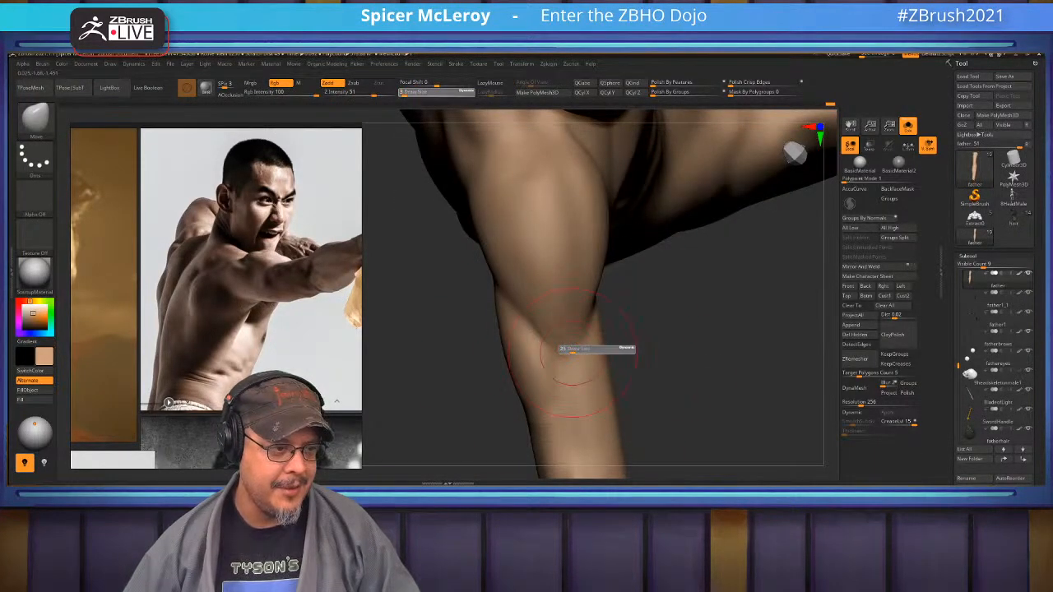
{"action": "left_click_drag", "start_coordinate": [573, 350], "coordinate": [564, 348]}
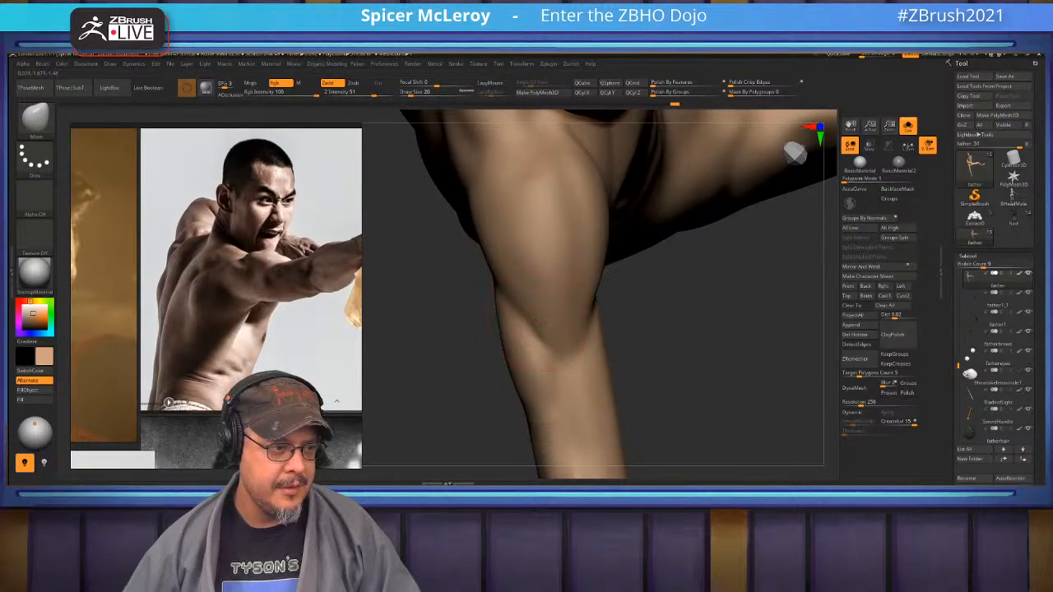
{"action": "mouse_move", "coordinate": [716, 370]}
{"action": "left_mouse_down"}
{"action": "mouse_move", "coordinate": [504, 291]}
{"action": "mouse_move", "coordinate": [521, 200]}
{"action": "mouse_move", "coordinate": [553, 181]}
{"action": "mouse_move", "coordinate": [687, 323]}
{"action": "left_mouse_up"}
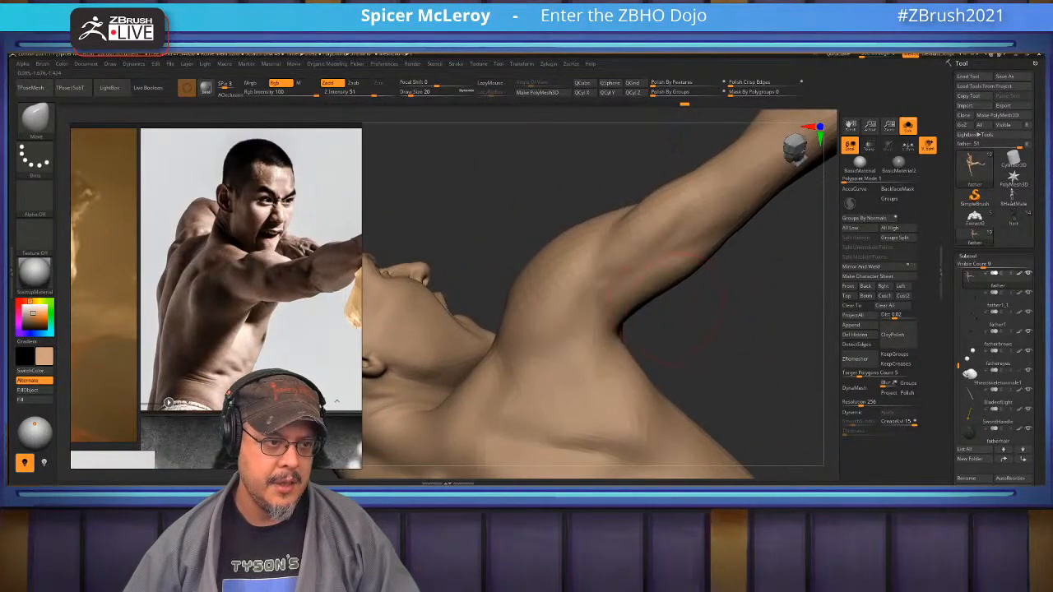
{"action": "mouse_move", "coordinate": [658, 263]}
{"action": "left_mouse_down"}
{"action": "mouse_move", "coordinate": [670, 275]}
{"action": "mouse_move", "coordinate": [634, 296]}
{"action": "mouse_move", "coordinate": [654, 271]}
{"action": "left_mouse_up"}
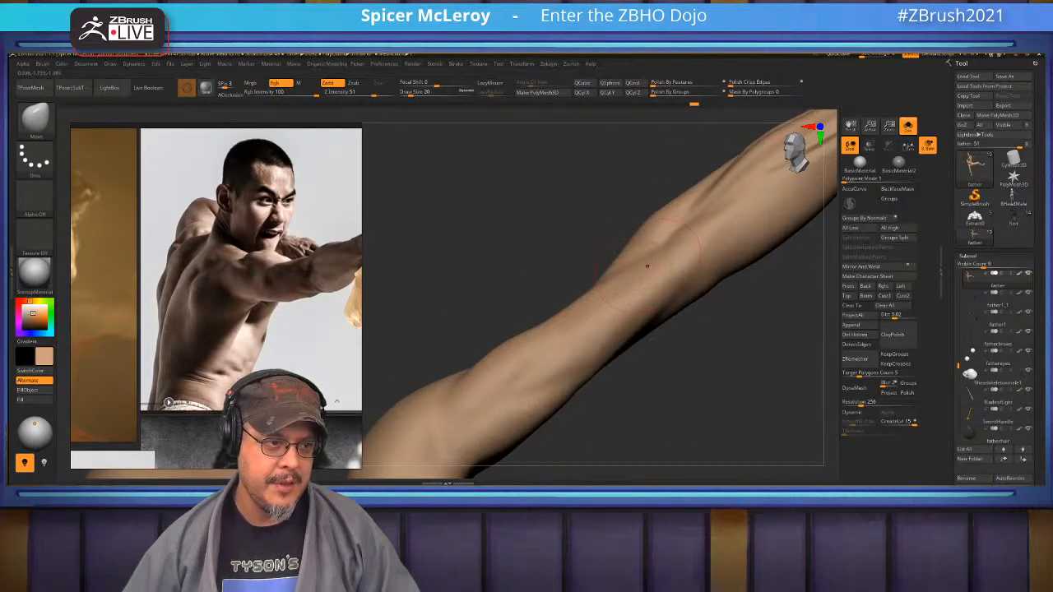
{"action": "mouse_move", "coordinate": [658, 263]}
{"action": "left_mouse_down"}
{"action": "mouse_move", "coordinate": [568, 321]}
{"action": "mouse_move", "coordinate": [615, 252]}
{"action": "left_mouse_up"}
{"action": "left_click_drag", "start_coordinate": [637, 202], "coordinate": [579, 288]}
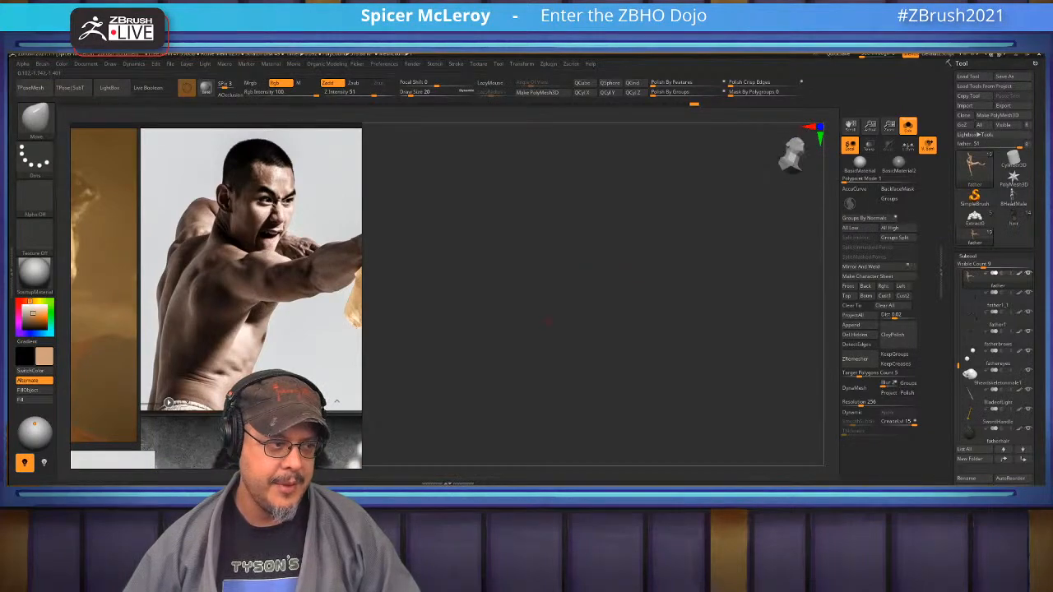
Turn off solo display to show the whole diorama, and frame the father's upper body and face
{"action": "key", "text": "f"}
{"action": "left_click_drag", "start_coordinate": [549, 322], "coordinate": [592, 317]}
{"action": "left_click", "coordinate": [907, 126]}
{"action": "left_click_drag", "start_coordinate": [444, 354], "coordinate": [786, 317]}
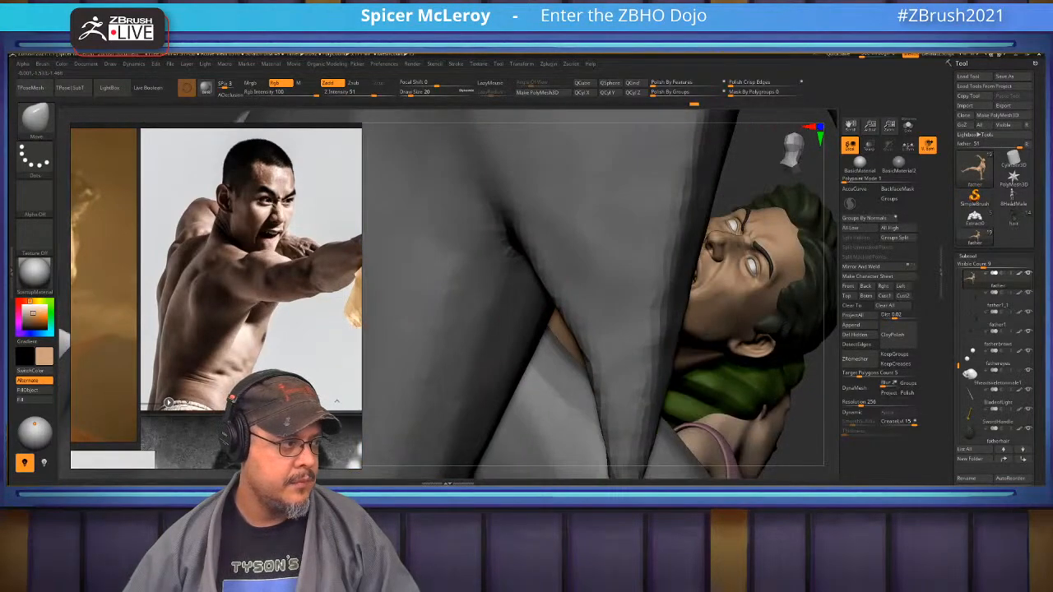
{"action": "mouse_move", "coordinate": [506, 295]}
{"action": "left_mouse_down"}
{"action": "mouse_move", "coordinate": [711, 306]}
{"action": "mouse_move", "coordinate": [723, 304]}
{"action": "mouse_move", "coordinate": [691, 271]}
{"action": "mouse_move", "coordinate": [719, 288]}
{"action": "left_mouse_up"}
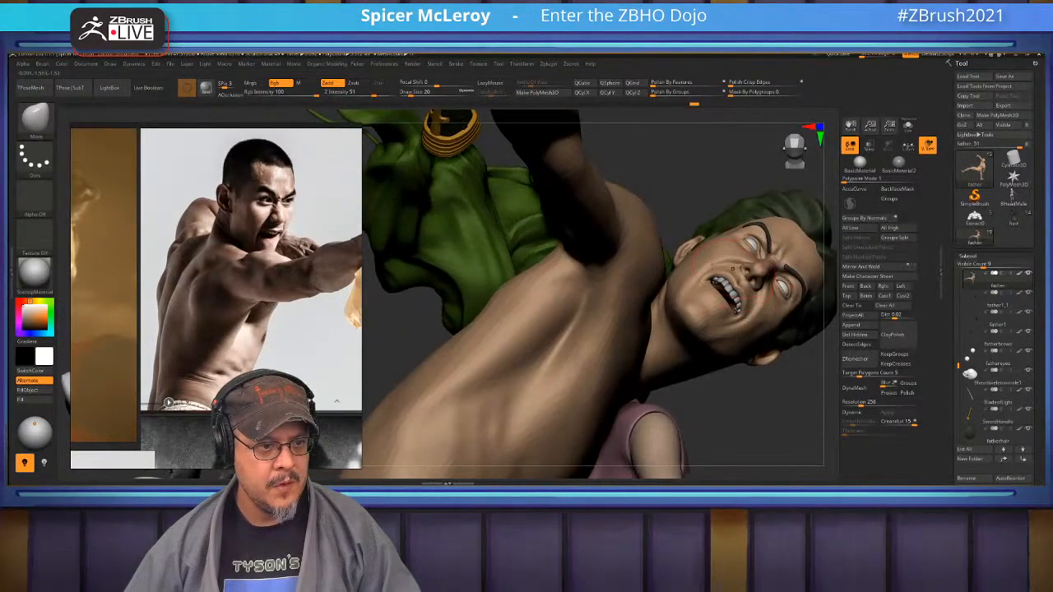
Isolate the father's head, hide the other subtools, and show the eyes and teeth with it
{"action": "left_click", "coordinate": [722, 259], "text": "ctrl+shift"}
{"action": "left_click_drag", "start_coordinate": [724, 375], "coordinate": [543, 362]}
{"action": "left_click", "coordinate": [1028, 273], "text": "shift"}
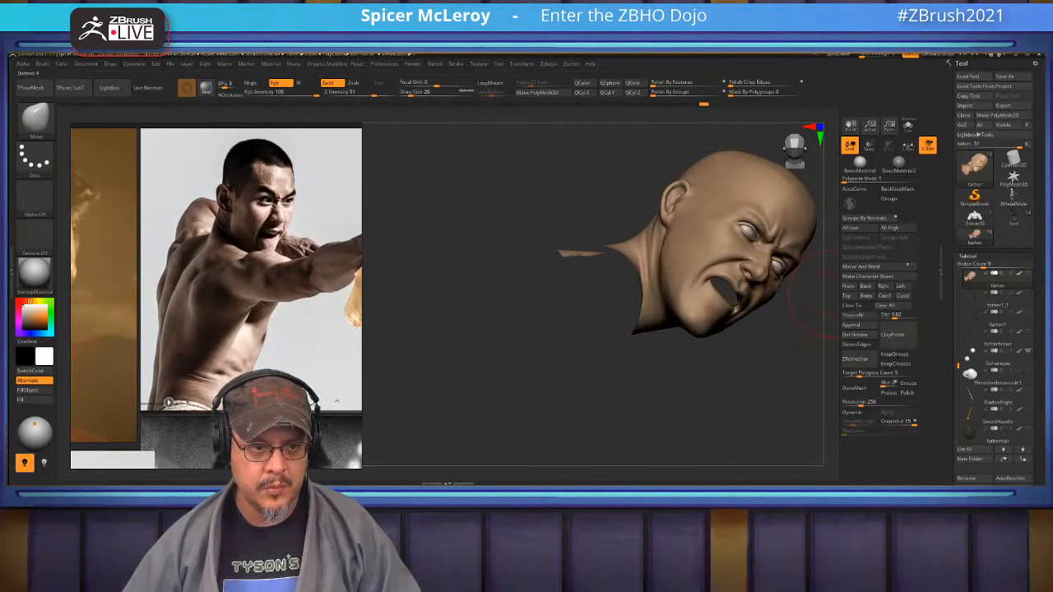
{"action": "left_click", "coordinate": [1028, 370]}
{"action": "left_click_drag", "start_coordinate": [724, 394], "coordinate": [572, 395]}
{"action": "mouse_move", "coordinate": [576, 263]}
{"action": "left_mouse_down"}
{"action": "mouse_move", "coordinate": [763, 352]}
{"action": "mouse_move", "coordinate": [752, 335]}
{"action": "left_mouse_up"}
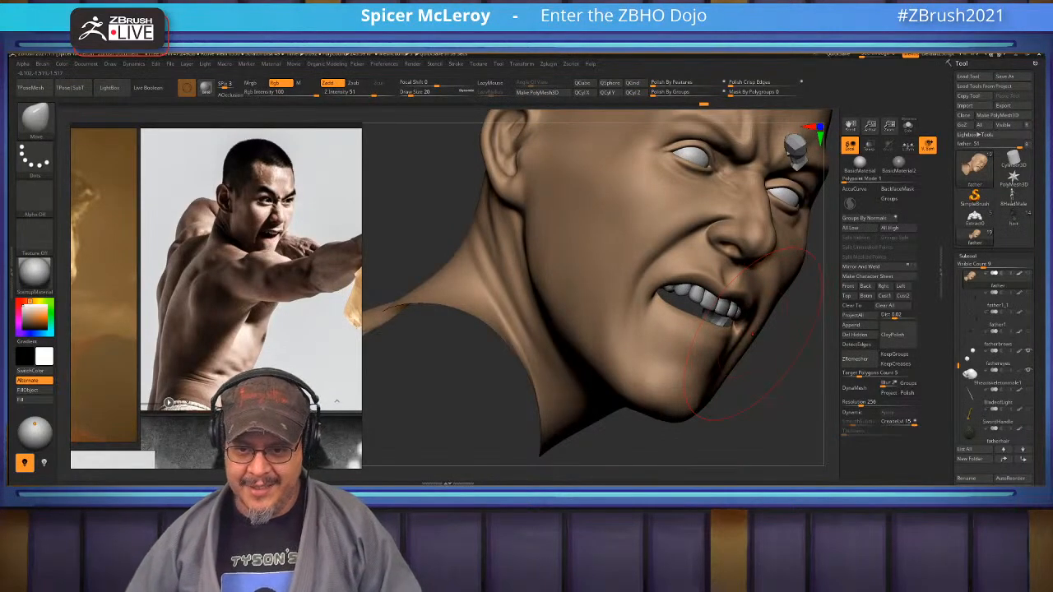
Try to draw a thin vein down the side of the forehead with the Standard brush at size 2
{"action": "mouse_move", "coordinate": [751, 333]}
{"action": "left_mouse_down"}
{"action": "mouse_move", "coordinate": [818, 344]}
{"action": "mouse_move", "coordinate": [636, 231]}
{"action": "mouse_move", "coordinate": [609, 234]}
{"action": "mouse_move", "coordinate": [716, 251]}
{"action": "mouse_move", "coordinate": [495, 289]}
{"action": "mouse_move", "coordinate": [623, 172]}
{"action": "mouse_move", "coordinate": [622, 306]}
{"action": "left_mouse_up"}
{"action": "right_click_drag", "start_coordinate": [613, 130], "coordinate": [608, 248], "text": "alt"}
{"action": "key", "text": "b"}
{"action": "key", "text": "s"}
{"action": "key", "text": "t"}
{"action": "right_click_drag", "start_coordinate": [542, 270], "coordinate": [509, 279]}
{"action": "key", "text": "s"}
{"action": "left_click_drag", "start_coordinate": [509, 279], "coordinate": [496, 261]}
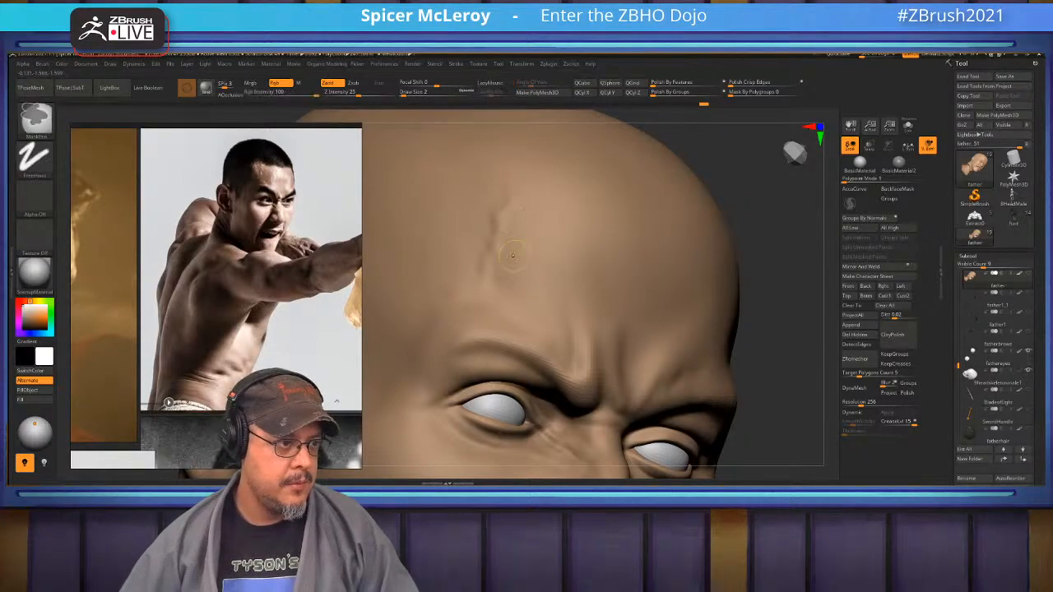
Redraw the forehead vein as a thinner zigzag line with draw size 1 and Z Intensity 32
{"action": "key", "text": "s"}
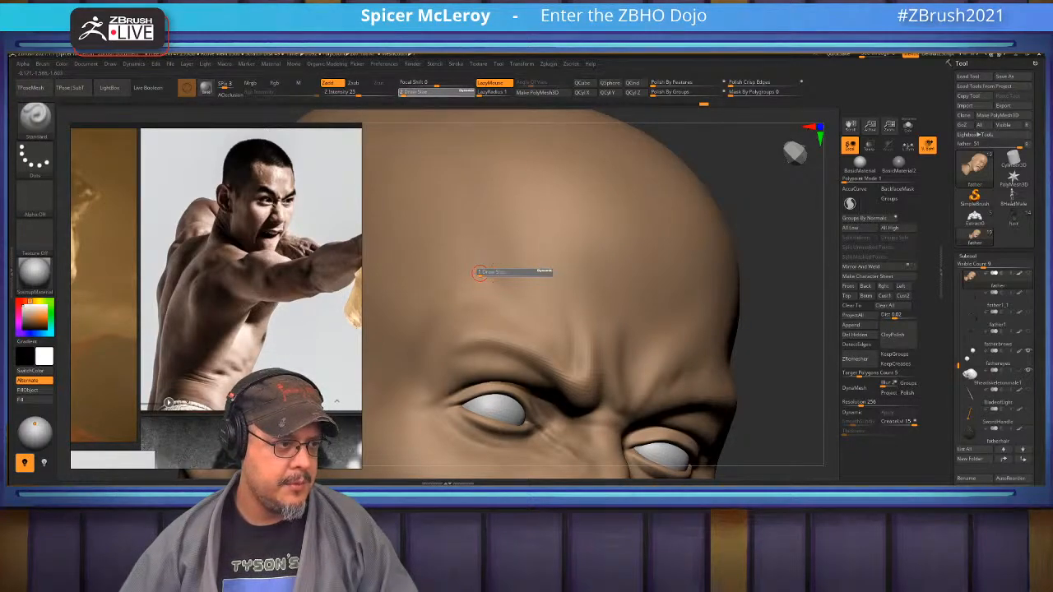
{"action": "key", "text": "space"}
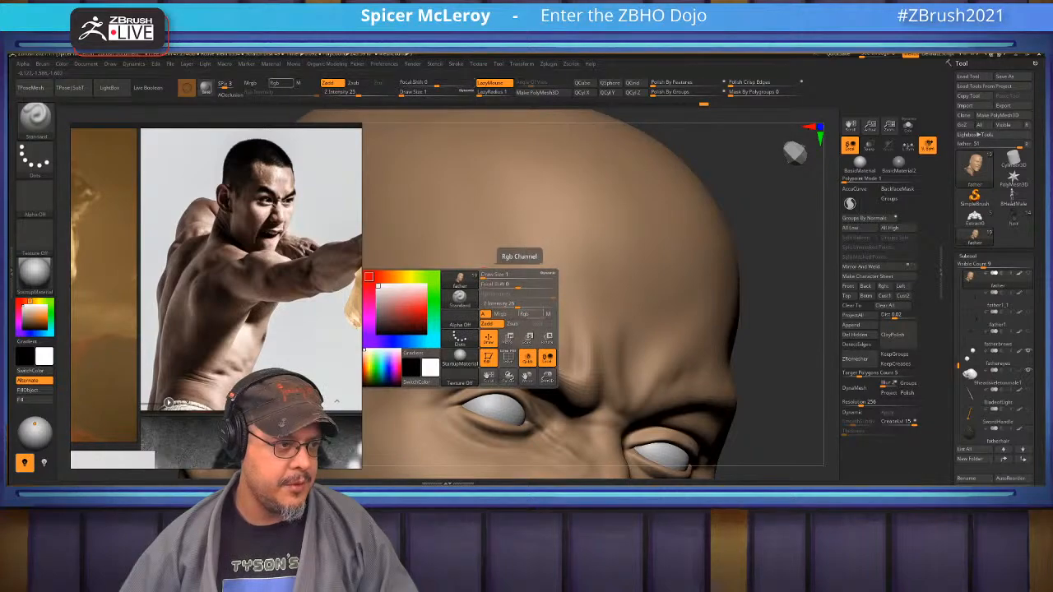
{"action": "key", "text": "ctrl+z"}
{"action": "left_click_drag", "start_coordinate": [470, 278], "coordinate": [490, 218]}
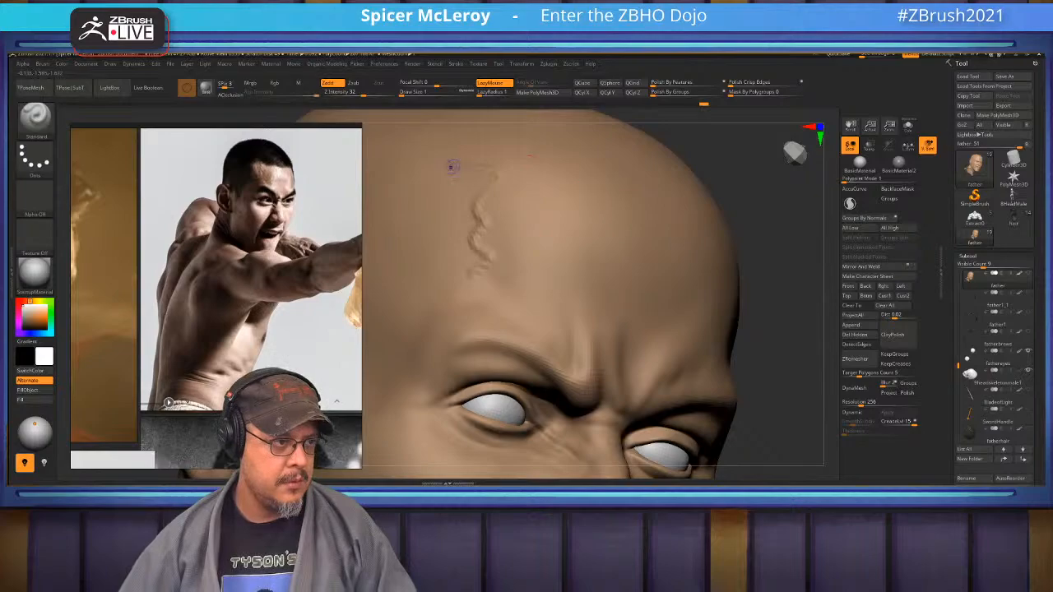
{"action": "key", "text": "ctrl+z"}
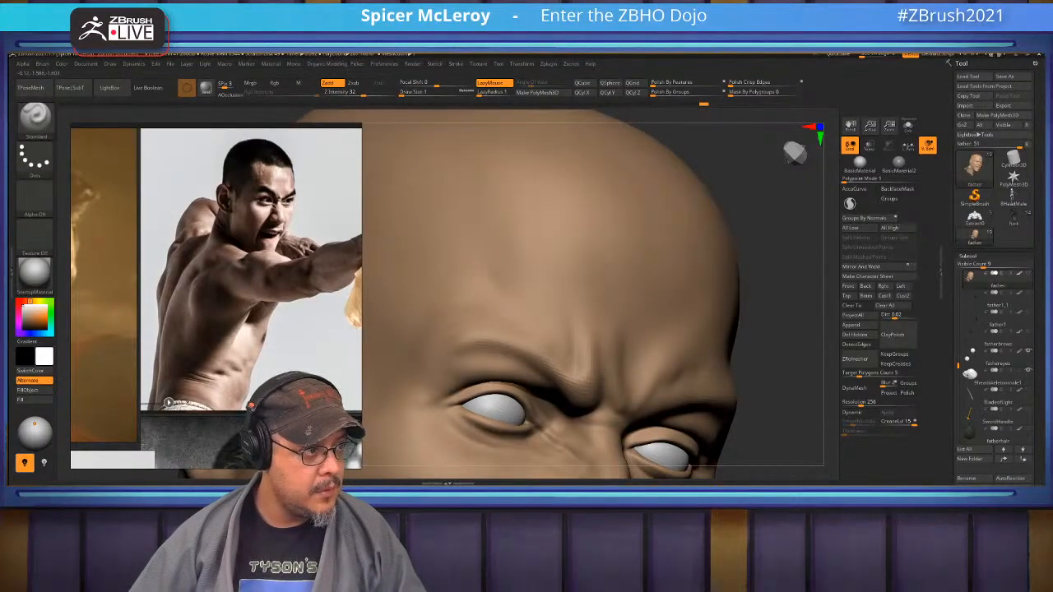
{"action": "key", "text": "ctrl+shift+z"}
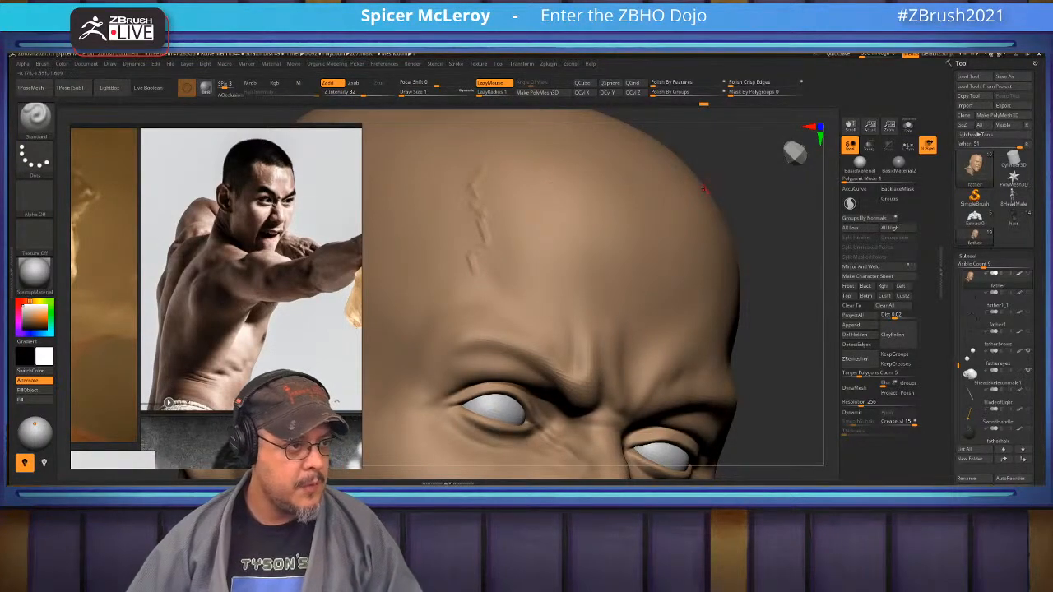
Smooth the forehead vein into the skin at draw size 16, and check it on the whole face
{"action": "left_click_drag", "start_coordinate": [744, 200], "coordinate": [689, 210]}
{"action": "key", "text": "s"}
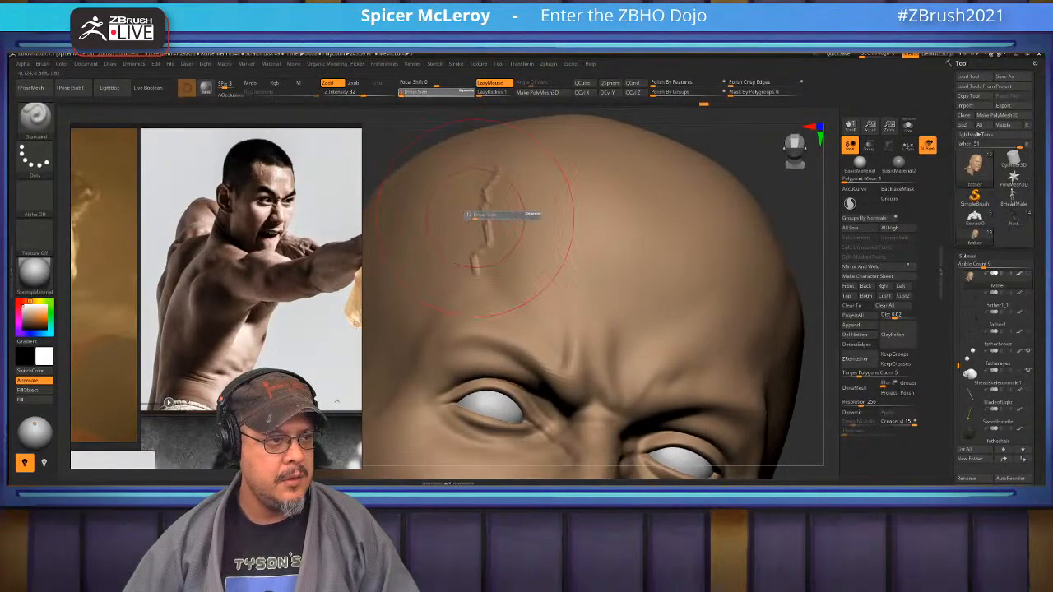
{"action": "left_click_drag", "start_coordinate": [484, 217], "coordinate": [475, 216]}
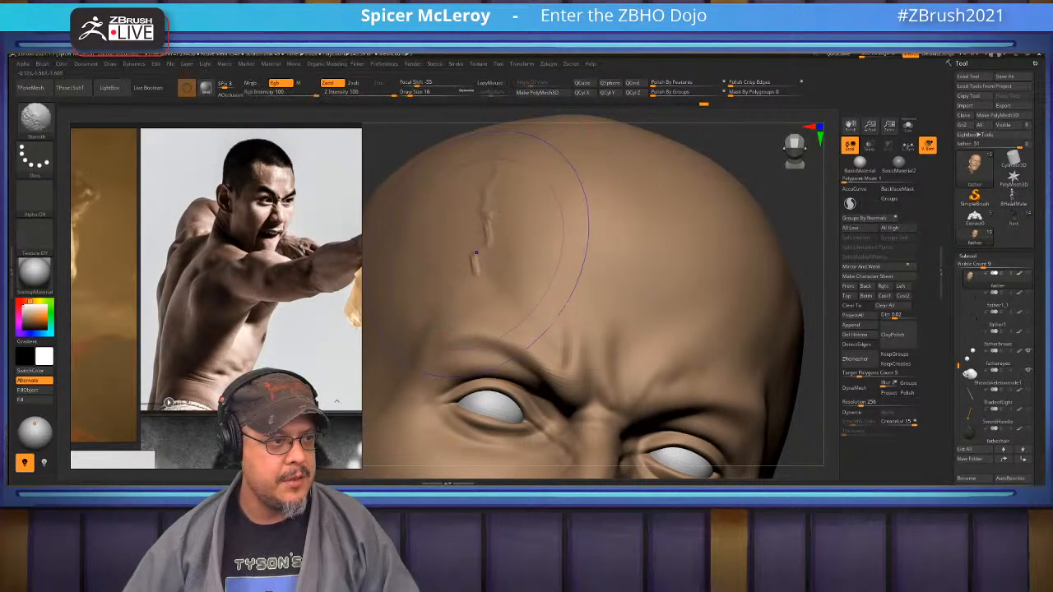
{"action": "key", "text": "f"}
{"action": "mouse_move", "coordinate": [727, 174]}
{"action": "left_mouse_down"}
{"action": "mouse_move", "coordinate": [713, 186]}
{"action": "mouse_move", "coordinate": [708, 272]}
{"action": "left_mouse_up"}
{"action": "left_click_drag", "start_coordinate": [673, 165], "coordinate": [709, 296]}
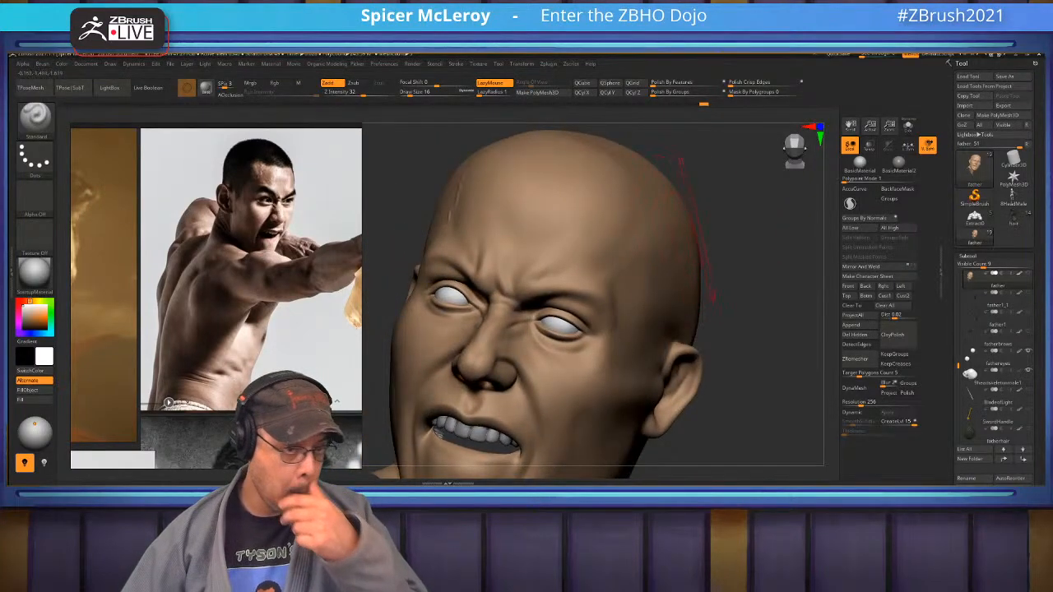
{"action": "mouse_move", "coordinate": [996, 305]}
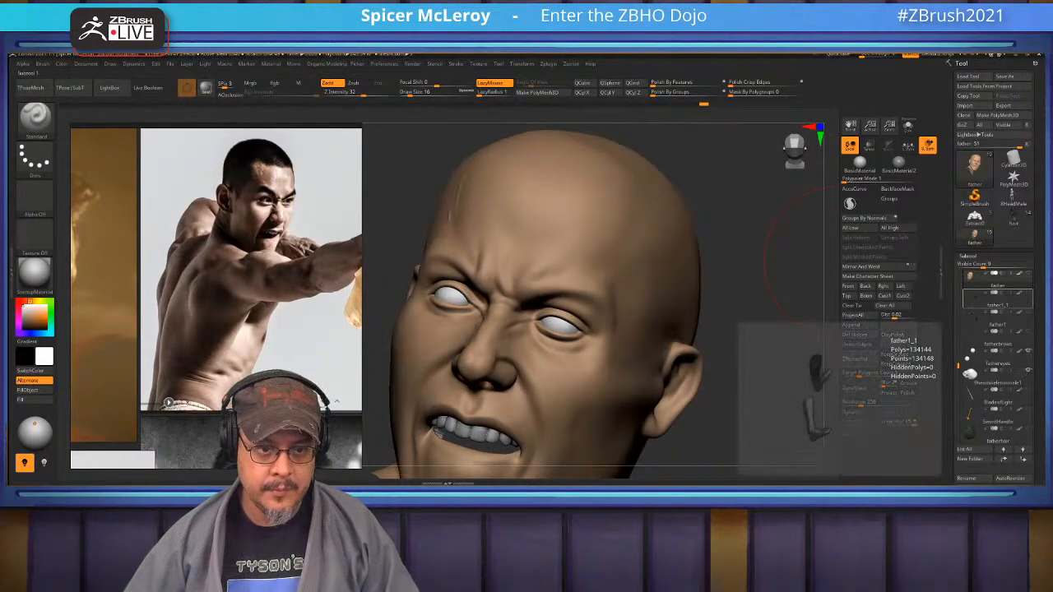
Show the father's eyebrows and make them the active subtool, with the Move brush chosen and BackfaceMask on
{"action": "mouse_move", "coordinate": [996, 324]}
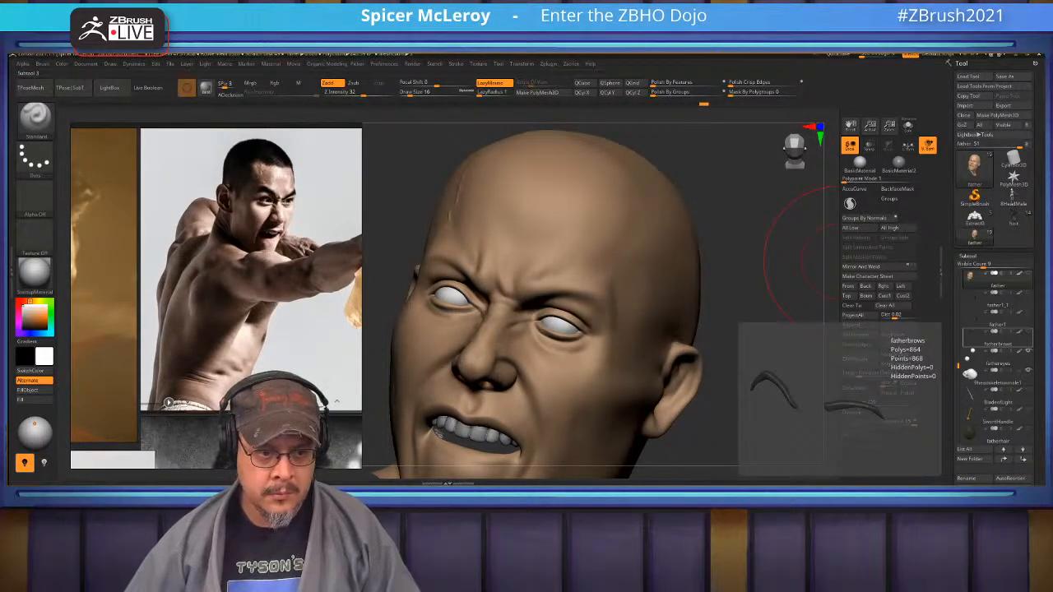
{"action": "left_click", "coordinate": [997, 343]}
{"action": "left_click_drag", "start_coordinate": [713, 276], "coordinate": [786, 273]}
{"action": "left_click_drag", "start_coordinate": [674, 329], "coordinate": [789, 387], "text": "alt"}
{"action": "mouse_move", "coordinate": [587, 168]}
{"action": "left_mouse_down", "text": "alt"}
{"action": "mouse_move", "coordinate": [587, 234]}
{"action": "mouse_move", "coordinate": [549, 277]}
{"action": "left_mouse_up", "text": "alt"}
{"action": "key", "text": "b"}
{"action": "key", "text": "m"}
{"action": "key", "text": "v"}
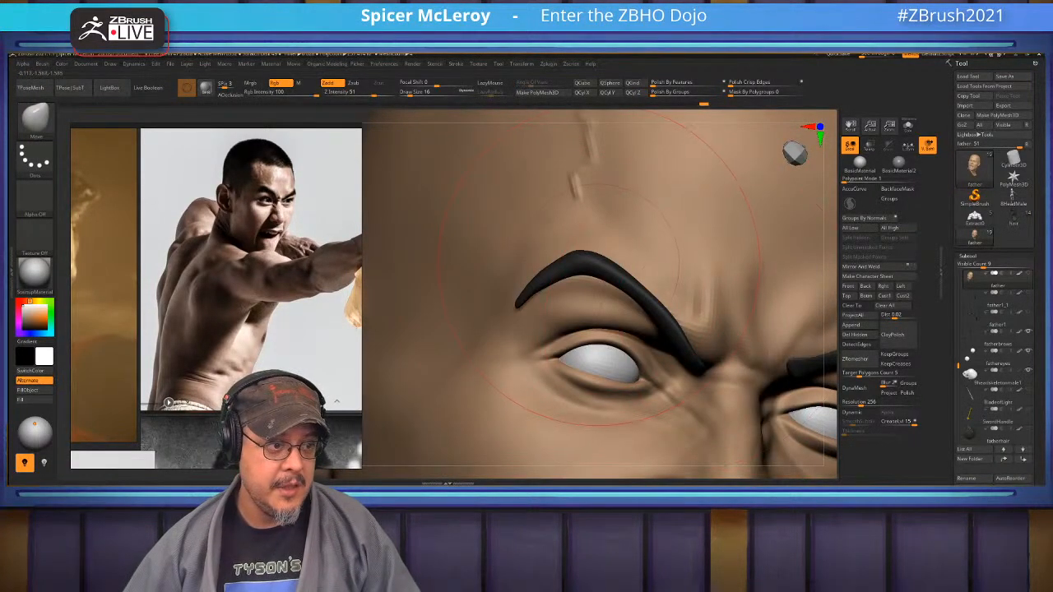
{"action": "left_click", "coordinate": [594, 261], "text": "alt"}
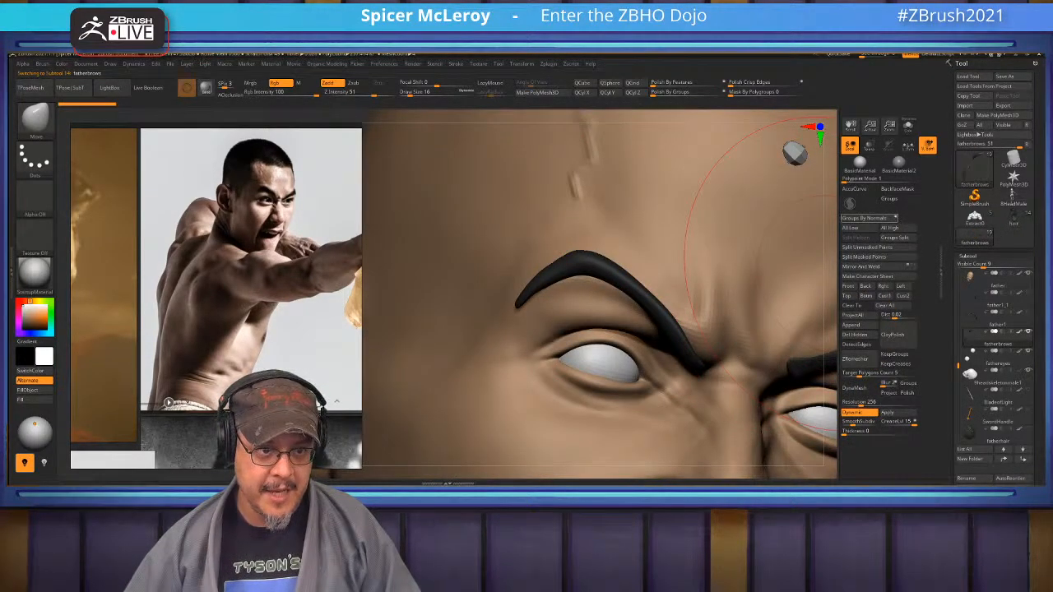
{"action": "left_click", "coordinate": [896, 188]}
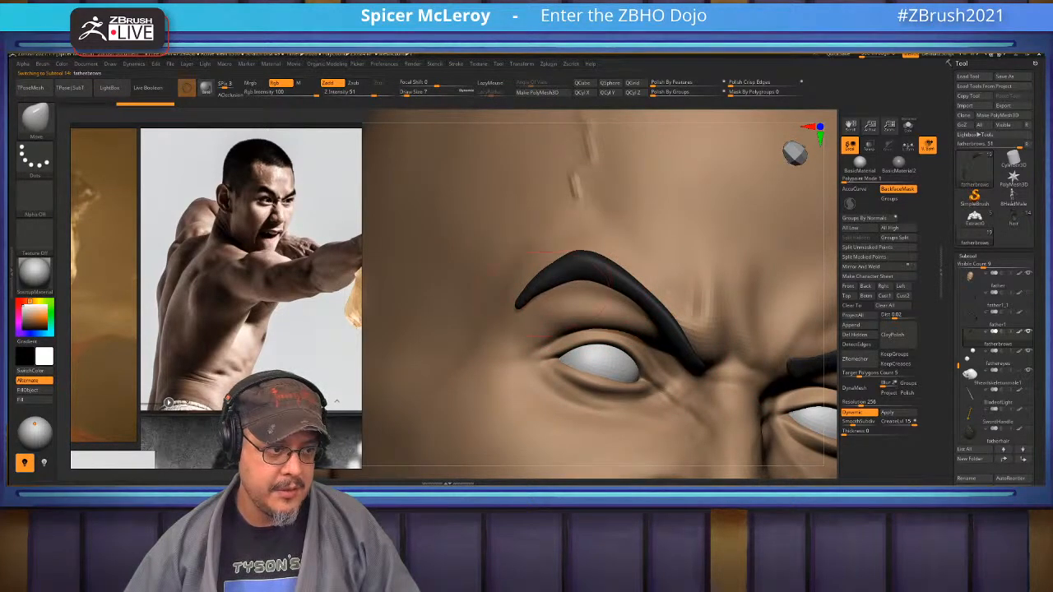
Adjust and smooth both eyebrows along the brow ridges at draw size 7, and check them on the whole head
{"action": "key", "text": "ctrl"}
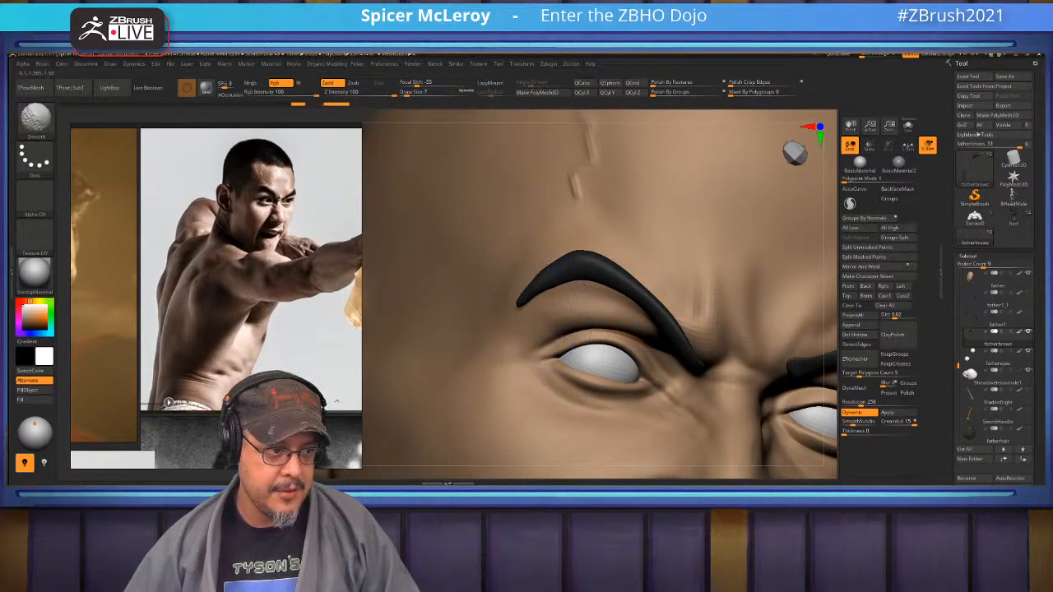
{"action": "key", "text": "shift"}
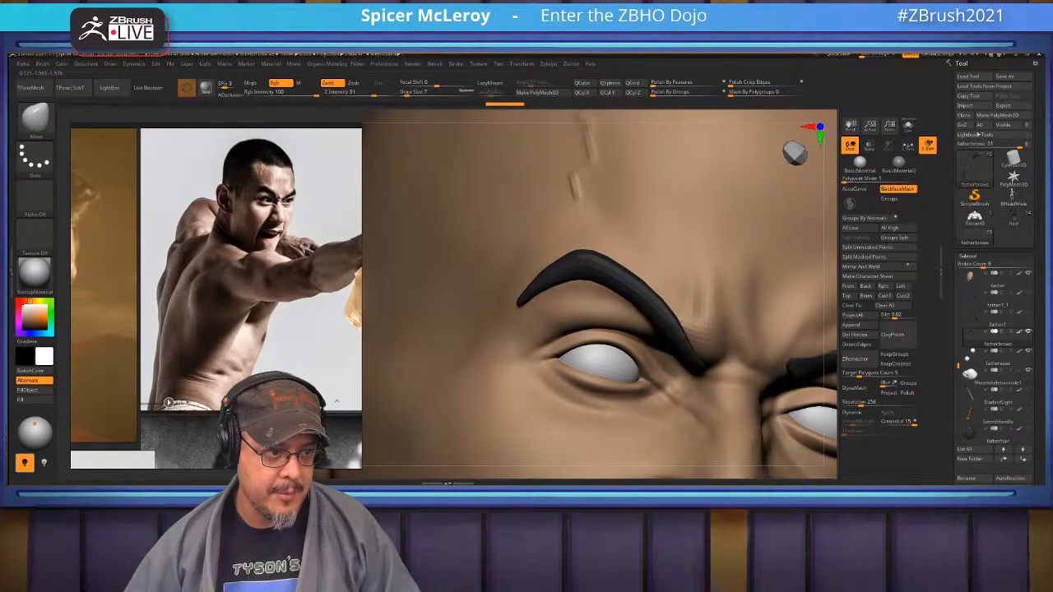
{"action": "mouse_move", "coordinate": [660, 295]}
{"action": "right_mouse_down", "text": "alt"}
{"action": "mouse_move", "coordinate": [418, 257]}
{"action": "mouse_move", "coordinate": [551, 288]}
{"action": "right_mouse_up", "text": "alt"}
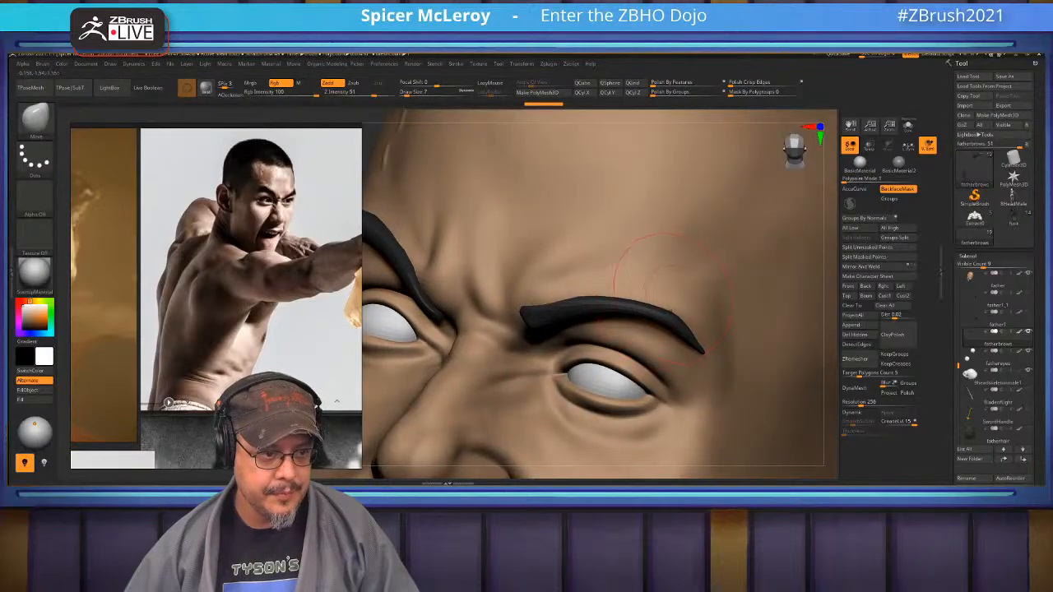
{"action": "mouse_move", "coordinate": [667, 290]}
{"action": "right_mouse_down"}
{"action": "mouse_move", "coordinate": [666, 272]}
{"action": "mouse_move", "coordinate": [670, 325]}
{"action": "right_mouse_up"}
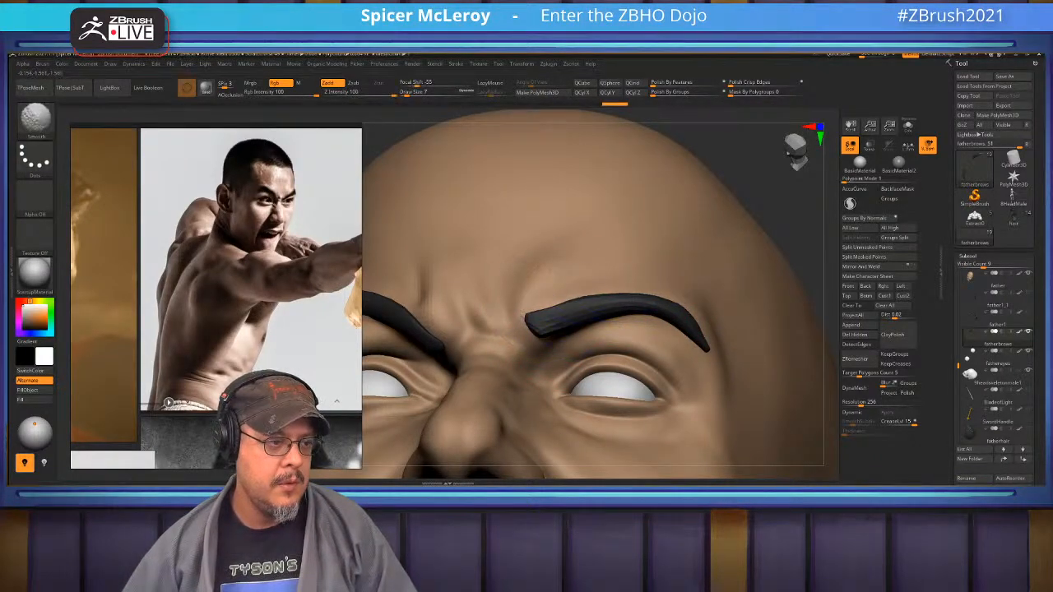
{"action": "mouse_move", "coordinate": [601, 296]}
{"action": "right_mouse_down"}
{"action": "mouse_move", "coordinate": [591, 273]}
{"action": "mouse_move", "coordinate": [562, 256]}
{"action": "mouse_move", "coordinate": [568, 271]}
{"action": "right_mouse_up"}
{"action": "key", "text": "f"}
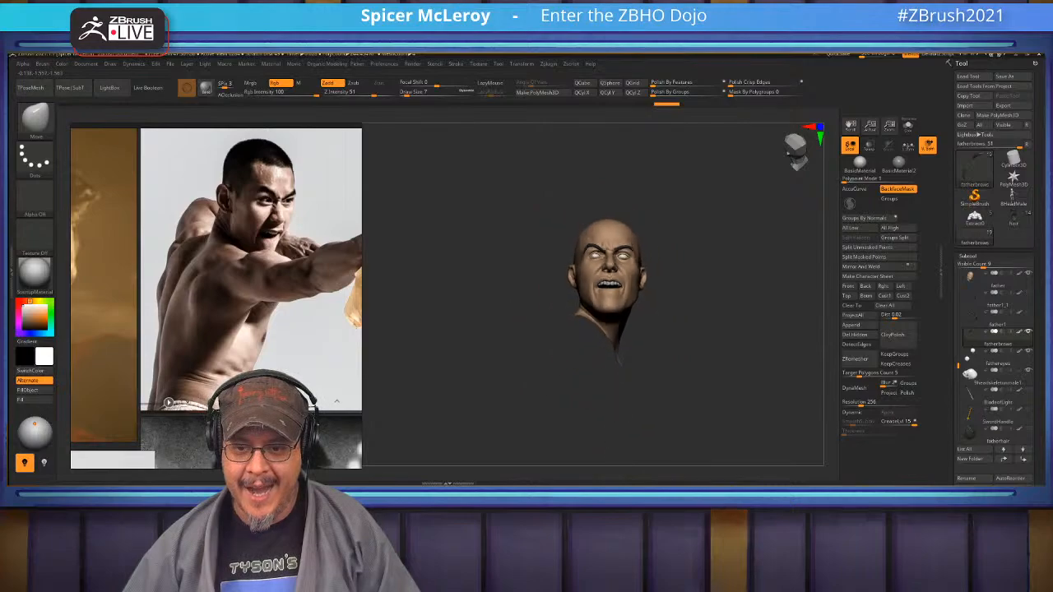
{"action": "key", "text": "f"}
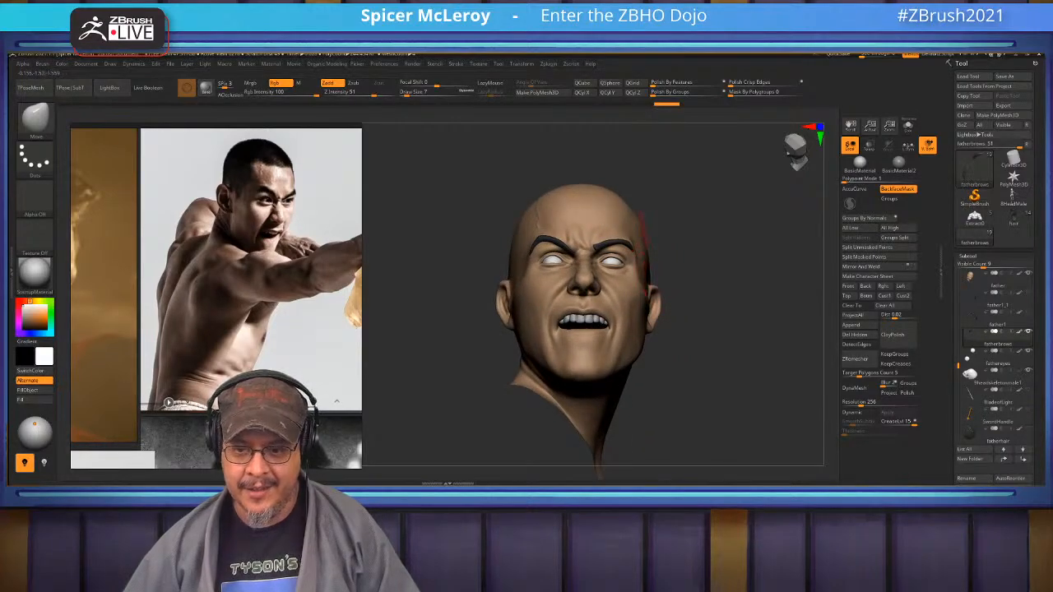
{"action": "right_click_drag", "start_coordinate": [559, 296], "coordinate": [510, 293]}
{"action": "key", "text": "ctrl+shift"}
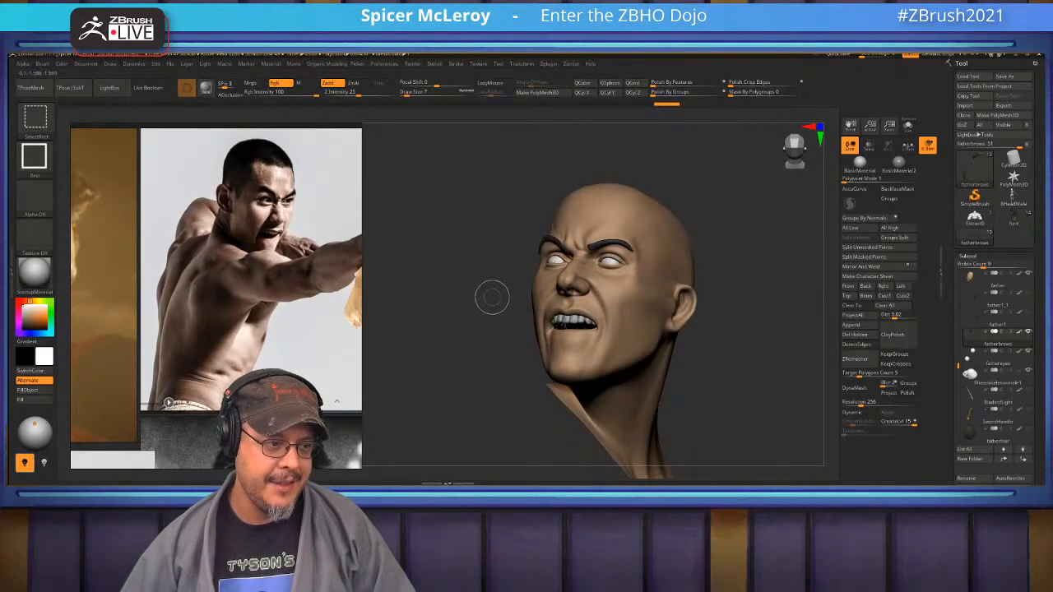
Make the father's head active, then sculpt and smooth inside the nostril with the Standard brush at draw size 1
{"action": "mouse_move", "coordinate": [491, 298]}
{"action": "right_mouse_down"}
{"action": "mouse_move", "coordinate": [440, 317]}
{"action": "mouse_move", "coordinate": [440, 370]}
{"action": "mouse_move", "coordinate": [538, 365]}
{"action": "right_mouse_up"}
{"action": "mouse_move", "coordinate": [548, 454]}
{"action": "right_mouse_down"}
{"action": "mouse_move", "coordinate": [569, 452]}
{"action": "mouse_move", "coordinate": [599, 366]}
{"action": "mouse_move", "coordinate": [635, 448]}
{"action": "mouse_move", "coordinate": [614, 460]}
{"action": "right_mouse_up"}
{"action": "mouse_move", "coordinate": [580, 362]}
{"action": "right_mouse_down", "text": "ctrl"}
{"action": "mouse_move", "coordinate": [567, 428]}
{"action": "mouse_move", "coordinate": [579, 339]}
{"action": "right_mouse_up", "text": "ctrl"}
{"action": "key", "text": "s"}
{"action": "left_click", "coordinate": [604, 361]}
{"action": "key", "text": "s"}
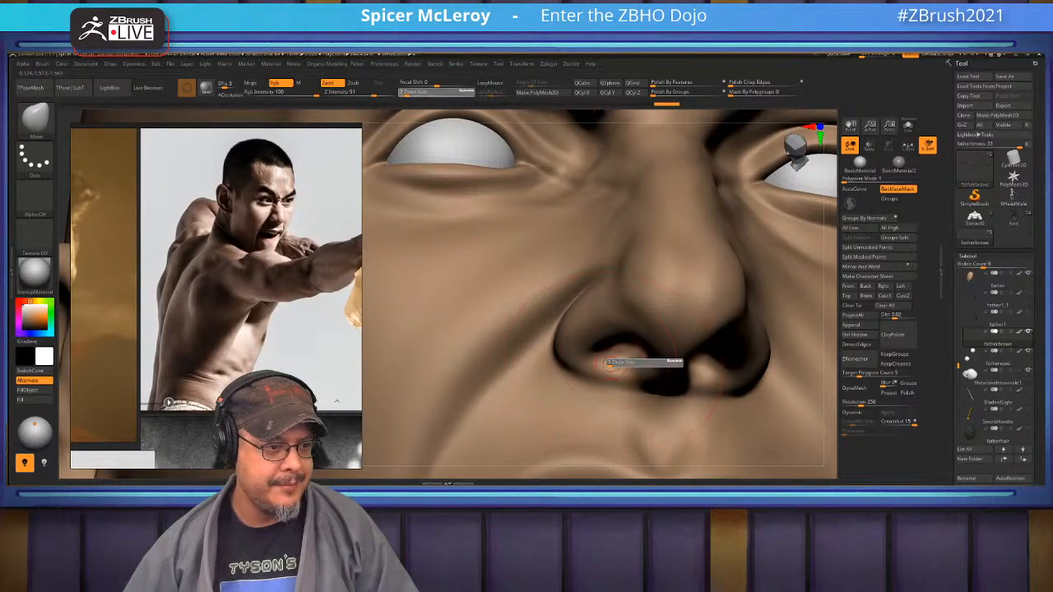
{"action": "key", "text": "b"}
{"action": "key", "text": "s"}
{"action": "key", "text": "t"}
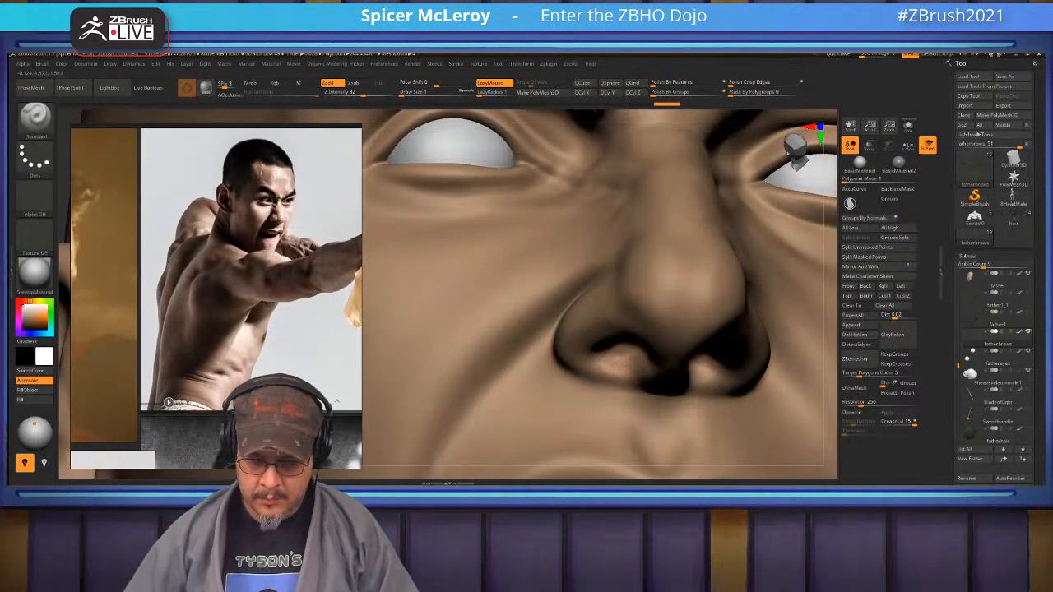
{"action": "right_click_drag", "start_coordinate": [611, 367], "coordinate": [597, 329]}
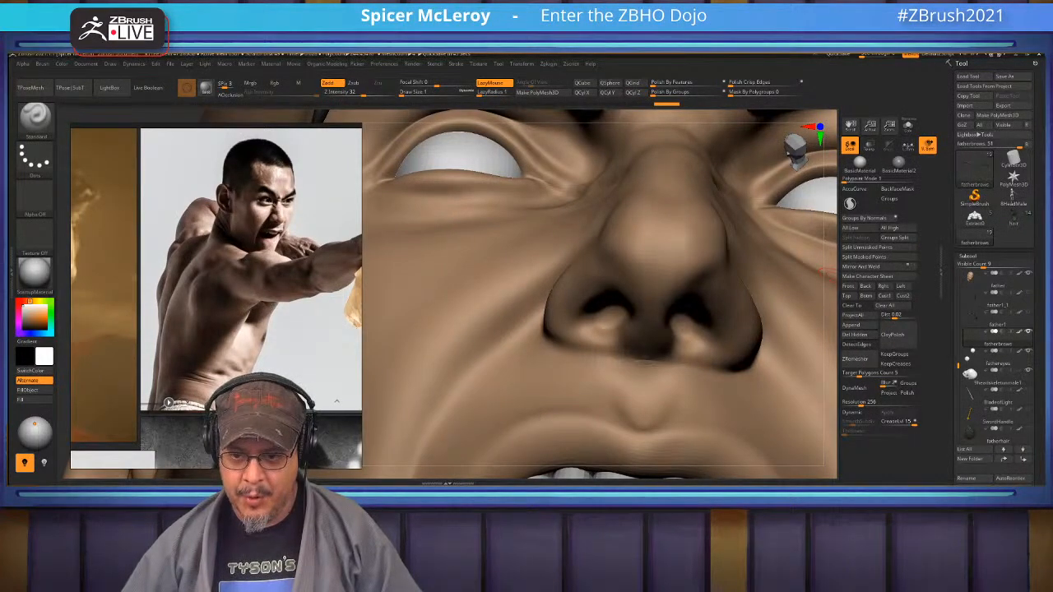
{"action": "right_click_drag", "start_coordinate": [607, 331], "coordinate": [567, 308]}
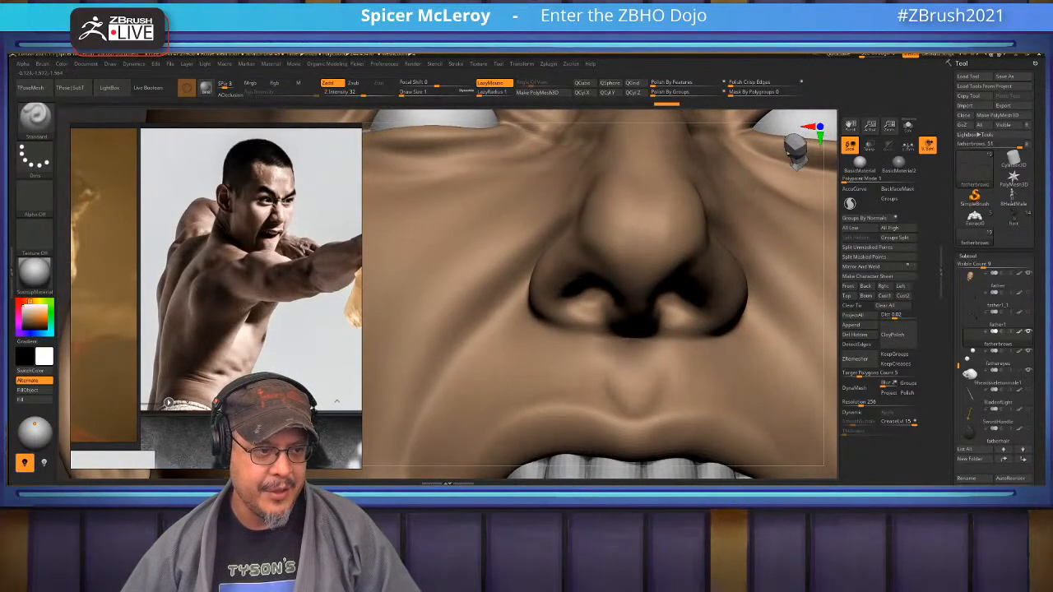
{"action": "left_click", "coordinate": [584, 310], "text": "alt"}
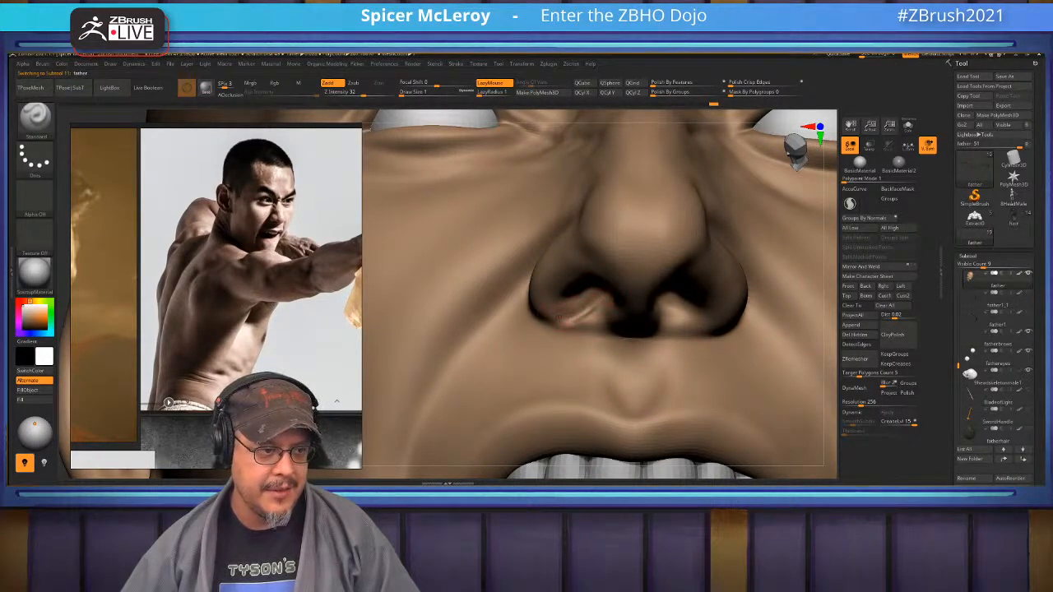
{"action": "left_click_drag", "start_coordinate": [559, 321], "coordinate": [580, 317], "text": "shift"}
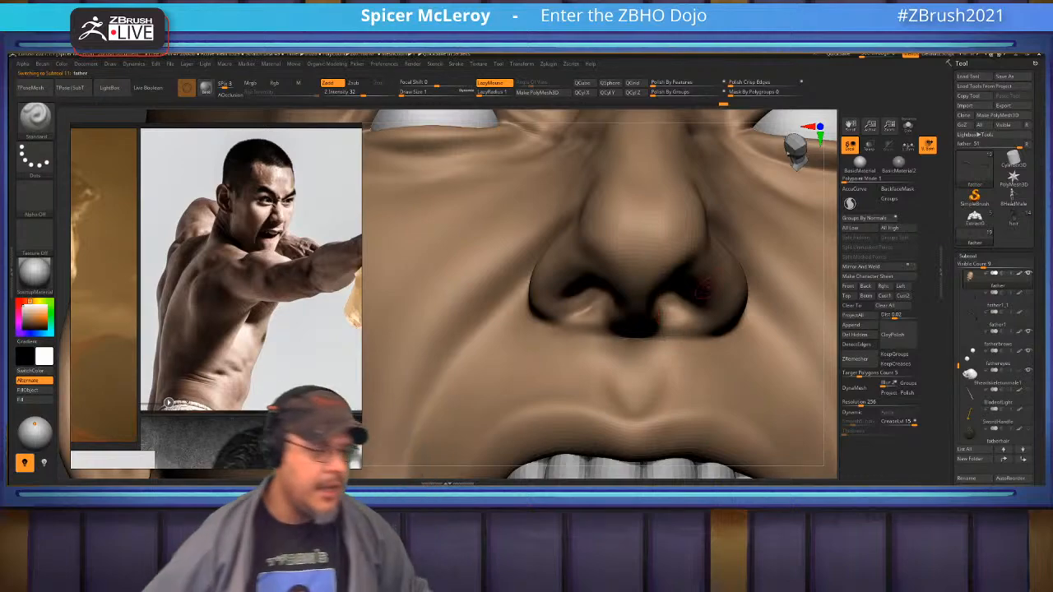
Reshape the openings of both nostrils with the Move brush at draw size 5 and BackfaceMask off
{"action": "mouse_move", "coordinate": [682, 304]}
{"action": "right_mouse_down"}
{"action": "mouse_move", "coordinate": [625, 247]}
{"action": "mouse_move", "coordinate": [693, 291]}
{"action": "mouse_move", "coordinate": [675, 292]}
{"action": "mouse_move", "coordinate": [707, 304]}
{"action": "mouse_move", "coordinate": [682, 288]}
{"action": "mouse_move", "coordinate": [729, 298]}
{"action": "right_mouse_up"}
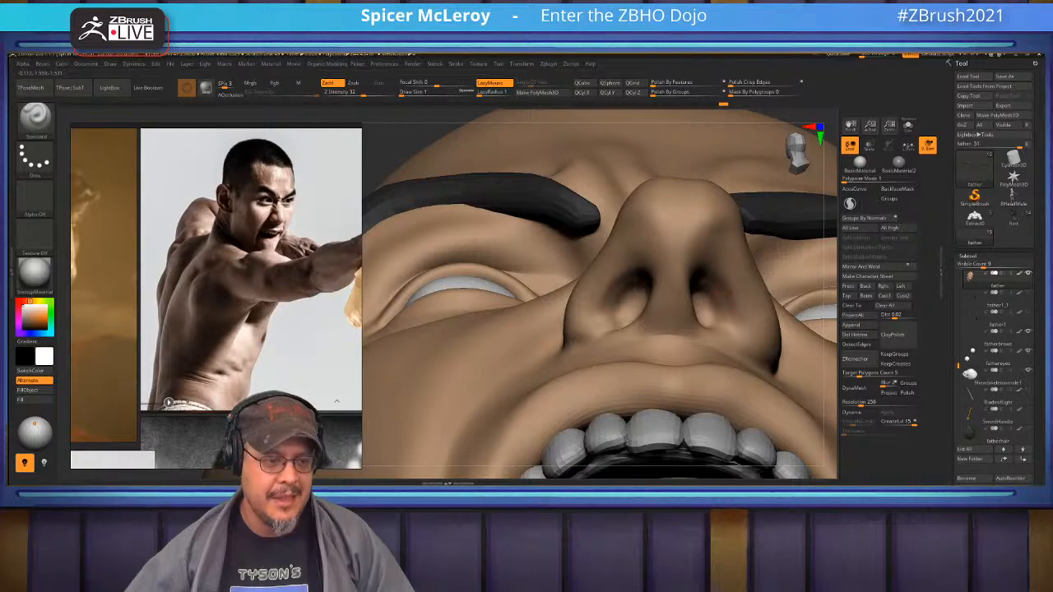
{"action": "key", "text": "b"}
{"action": "key", "text": "m"}
{"action": "key", "text": "v"}
{"action": "key", "text": "s"}
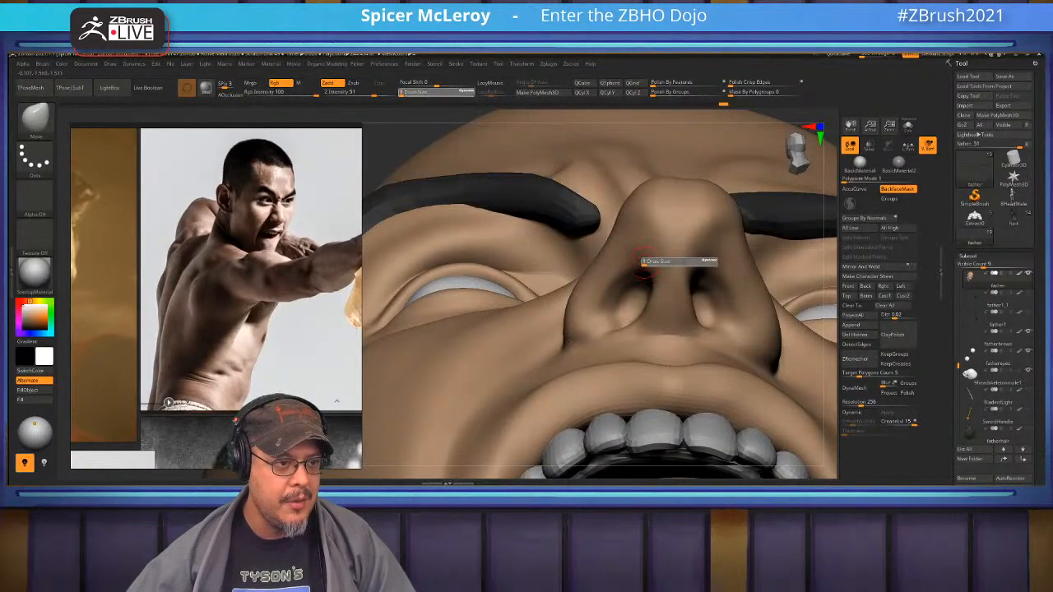
{"action": "left_click_drag", "start_coordinate": [647, 263], "coordinate": [648, 264]}
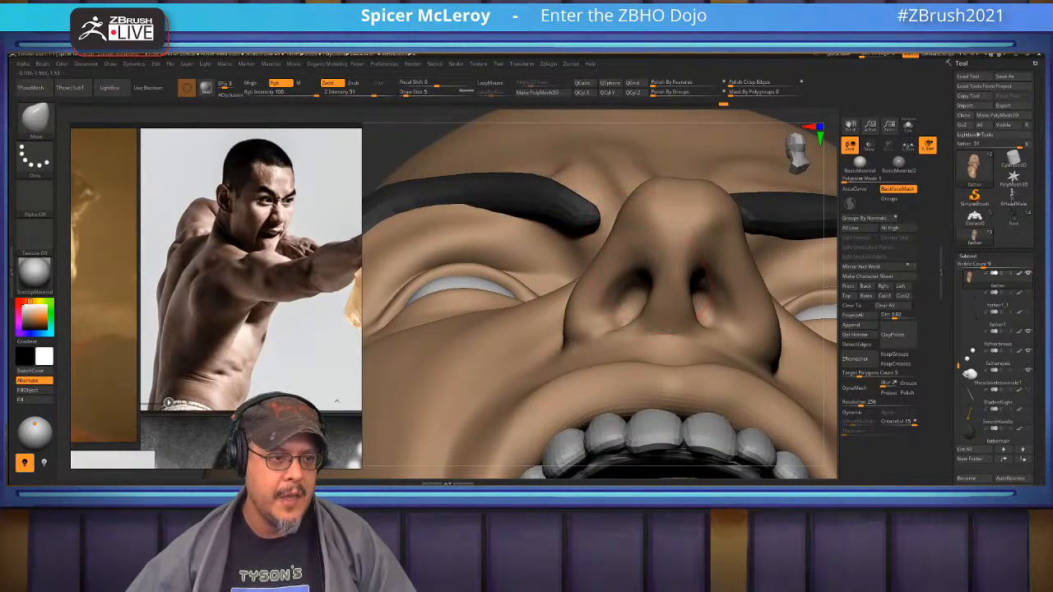
{"action": "left_click", "coordinate": [897, 189]}
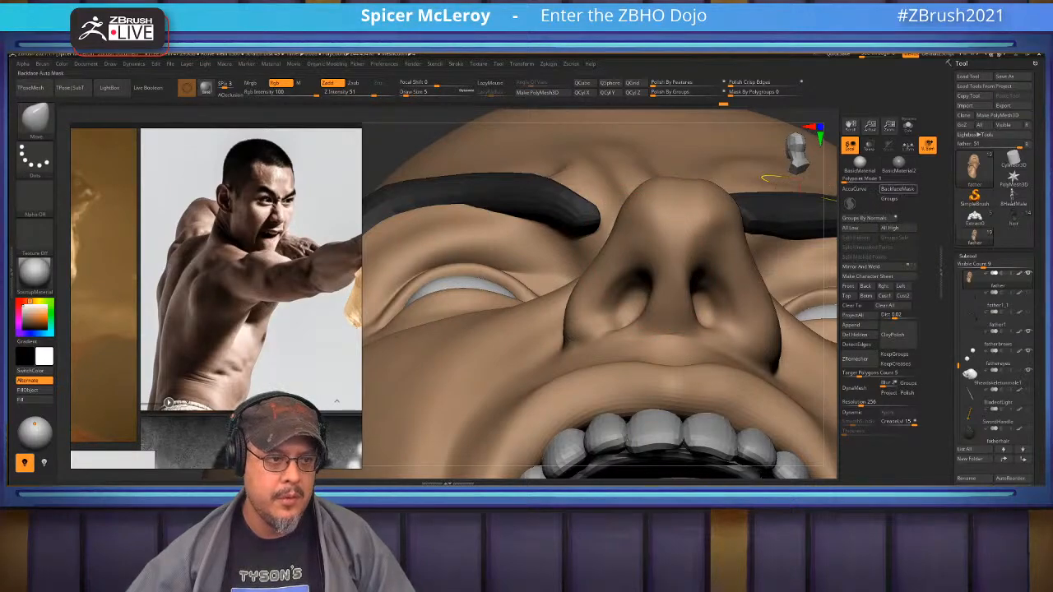
{"action": "left_click_drag", "start_coordinate": [638, 268], "coordinate": [641, 259]}
{"action": "left_click_drag", "start_coordinate": [709, 276], "coordinate": [713, 262]}
{"action": "mouse_move", "coordinate": [721, 304]}
{"action": "left_mouse_down"}
{"action": "mouse_move", "coordinate": [720, 292]}
{"action": "mouse_move", "coordinate": [684, 329]}
{"action": "left_mouse_up"}
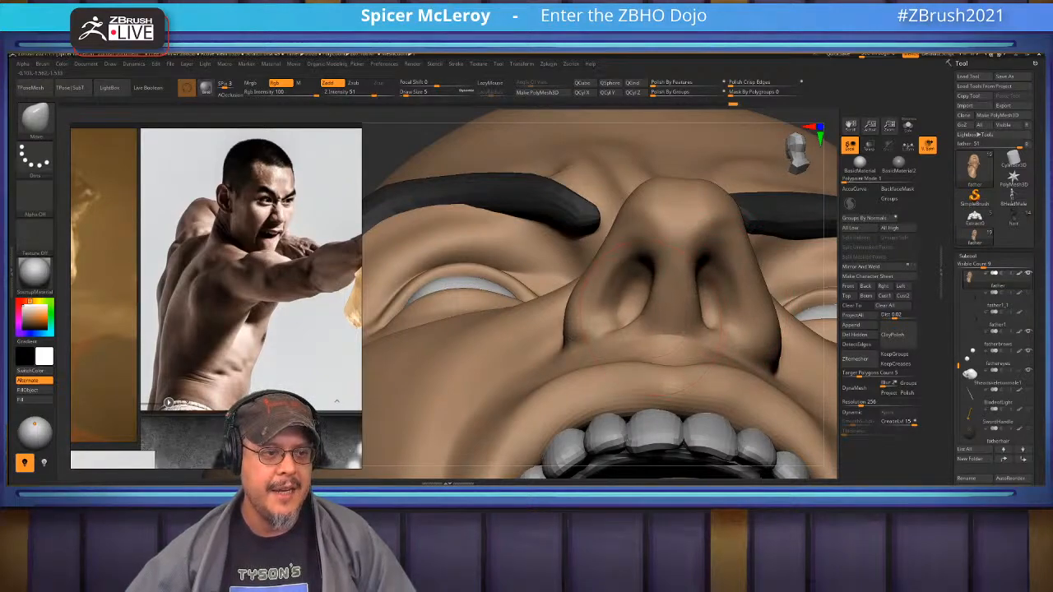
{"action": "left_click_drag", "start_coordinate": [697, 243], "coordinate": [705, 215]}
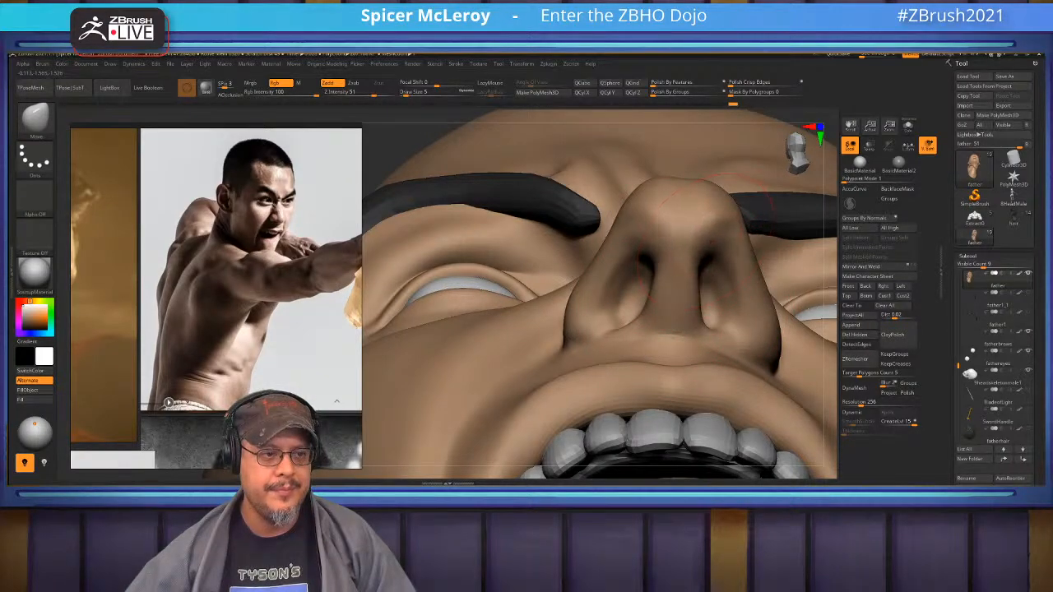
Deepen the inside of both nostrils with the Standard brush at draw size 3
{"action": "mouse_move", "coordinate": [653, 306]}
{"action": "right_mouse_down"}
{"action": "mouse_move", "coordinate": [695, 341]}
{"action": "mouse_move", "coordinate": [648, 311]}
{"action": "right_mouse_up"}
{"action": "key", "text": "b"}
{"action": "key", "text": "s"}
{"action": "key", "text": "t"}
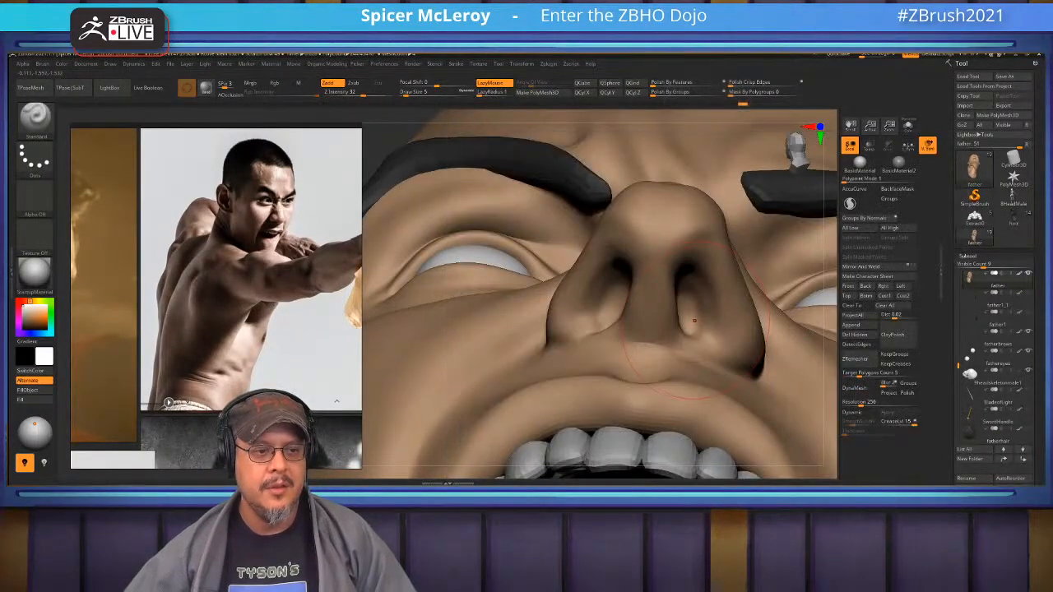
{"action": "key", "text": "s"}
{"action": "left_click_drag", "start_coordinate": [694, 316], "coordinate": [692, 316]}
{"action": "mouse_move", "coordinate": [697, 284]}
{"action": "left_mouse_down"}
{"action": "mouse_move", "coordinate": [694, 317]}
{"action": "mouse_move", "coordinate": [694, 299]}
{"action": "left_mouse_up"}
{"action": "mouse_move", "coordinate": [617, 283]}
{"action": "left_mouse_down"}
{"action": "mouse_move", "coordinate": [614, 319]}
{"action": "mouse_move", "coordinate": [600, 329]}
{"action": "left_mouse_up"}
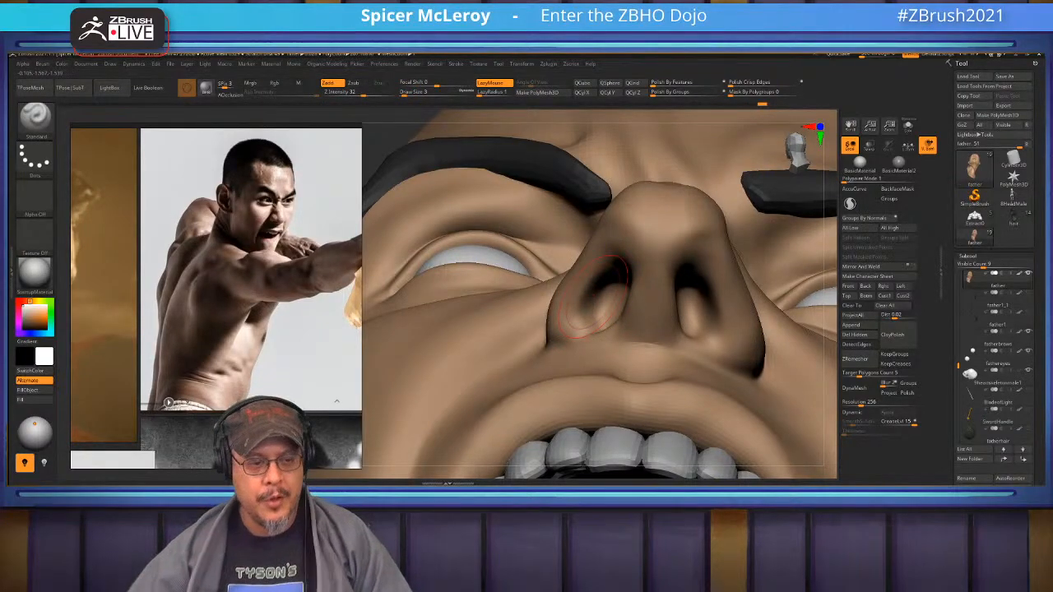
Smooth the lower rim of the nostril at draw size 4
{"action": "mouse_move", "coordinate": [594, 297]}
{"action": "right_mouse_down"}
{"action": "mouse_move", "coordinate": [502, 298]}
{"action": "mouse_move", "coordinate": [586, 301]}
{"action": "right_mouse_up"}
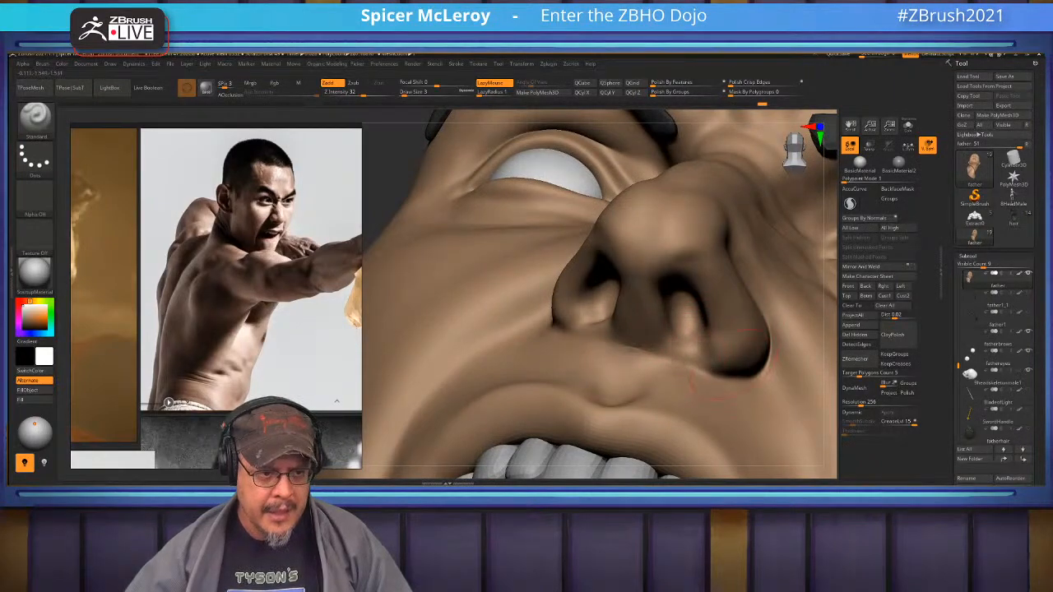
{"action": "key", "text": "s"}
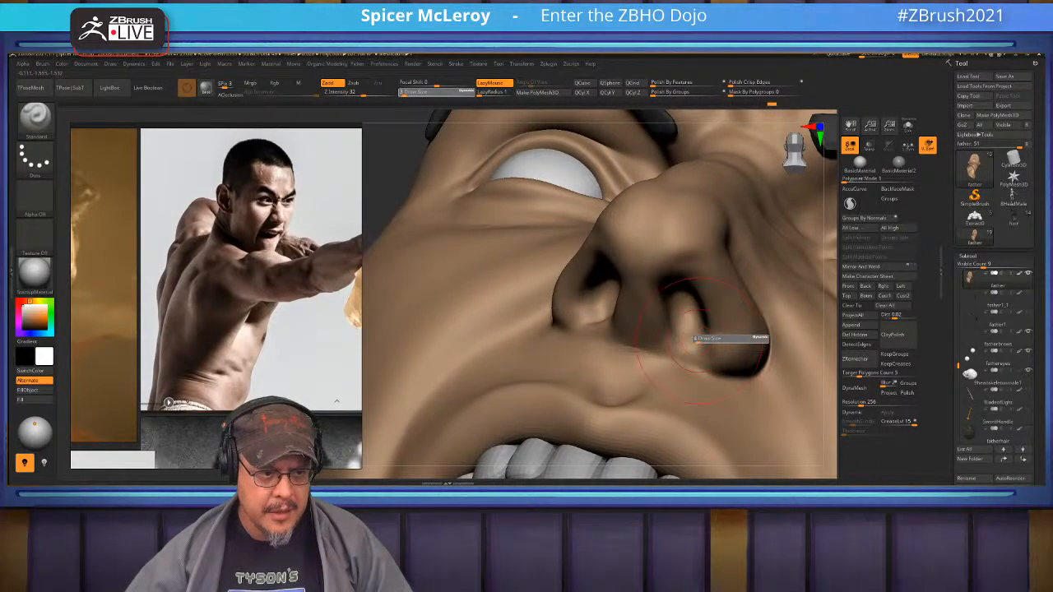
{"action": "key", "text": "shift"}
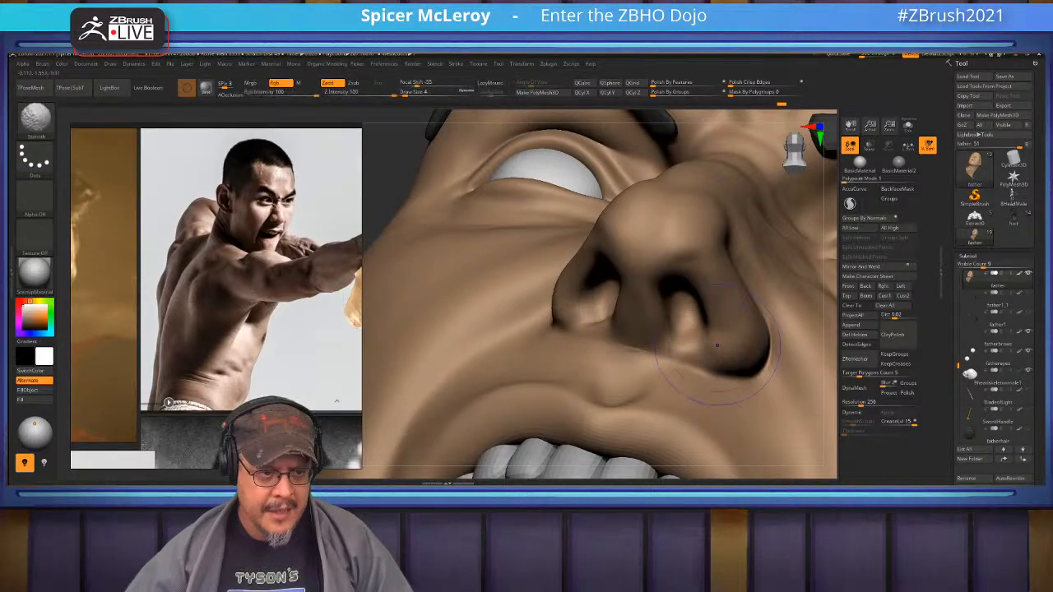
{"action": "mouse_move", "coordinate": [642, 367]}
{"action": "right_mouse_down"}
{"action": "mouse_move", "coordinate": [621, 325]}
{"action": "mouse_move", "coordinate": [645, 352]}
{"action": "right_mouse_up"}
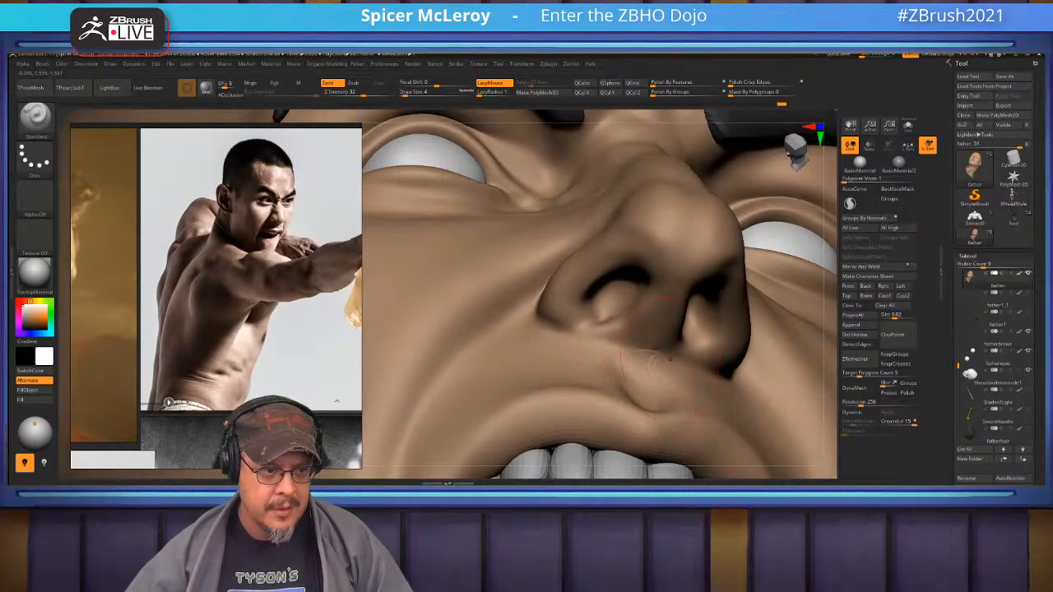
Carve deeper into the nostril cavity with the Standard brush at draw size 2
{"action": "mouse_move", "coordinate": [668, 362]}
{"action": "right_mouse_down"}
{"action": "mouse_move", "coordinate": [688, 333]}
{"action": "mouse_move", "coordinate": [686, 298]}
{"action": "right_mouse_up"}
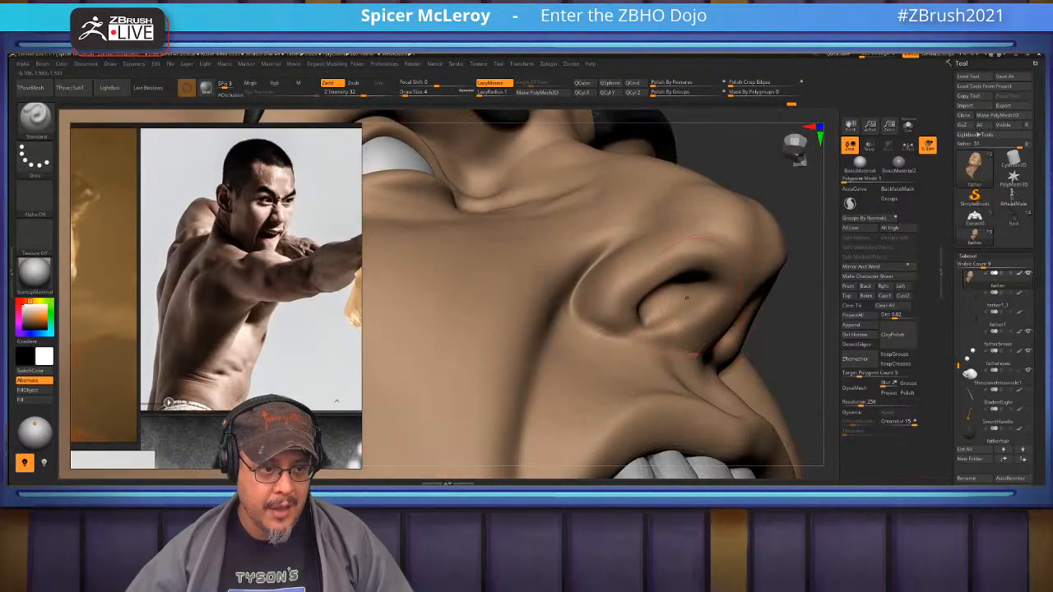
{"action": "type", "text": "s2"}
{"action": "key", "text": "Return"}
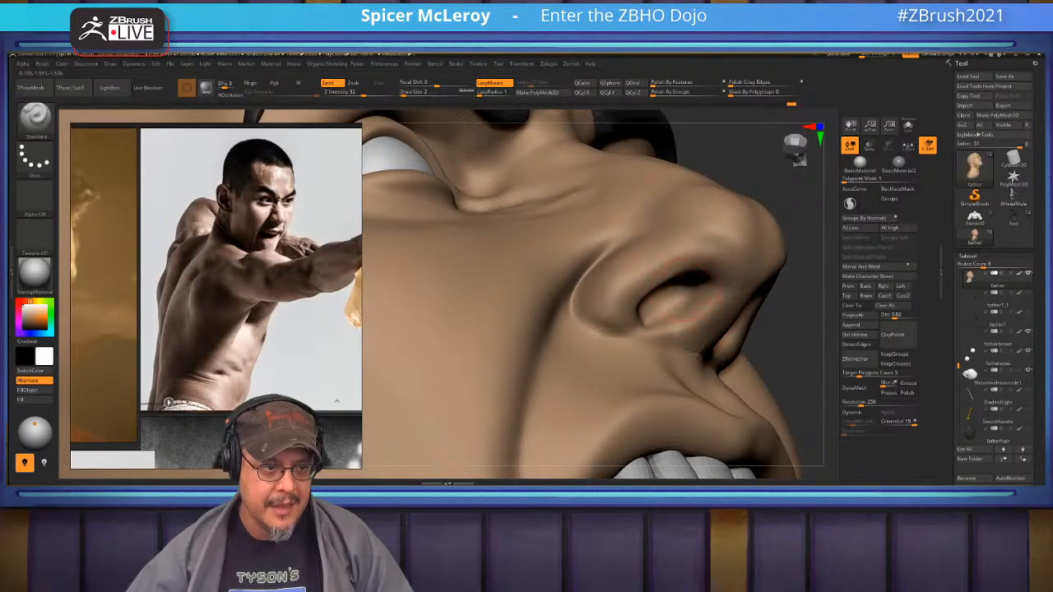
{"action": "mouse_move", "coordinate": [688, 291]}
{"action": "left_mouse_down"}
{"action": "mouse_move", "coordinate": [655, 317]}
{"action": "mouse_move", "coordinate": [668, 311]}
{"action": "left_mouse_up"}
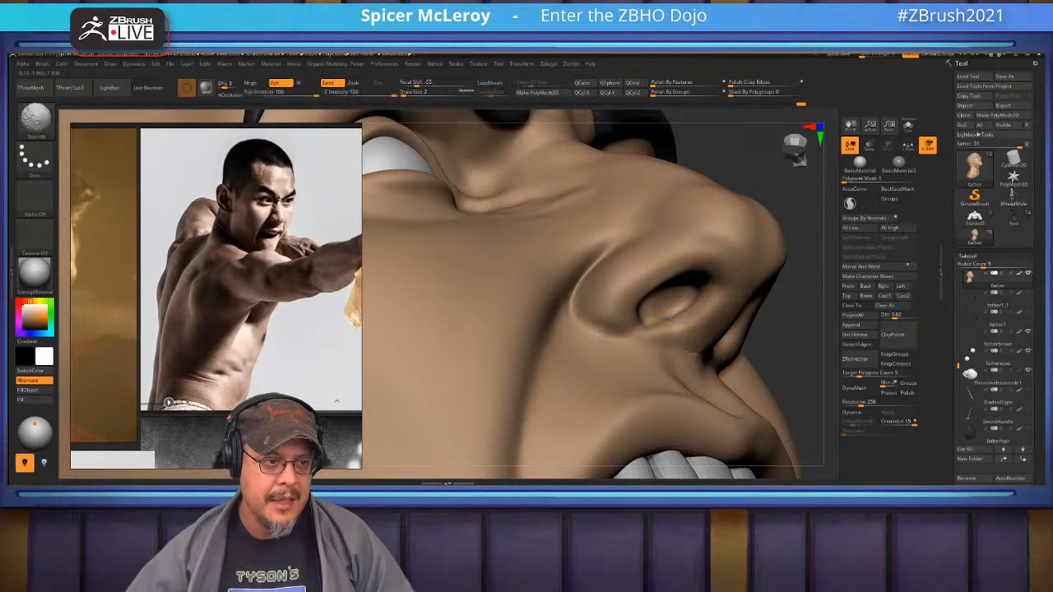
Smooth the inner walls of the nostrils at draw size 2, working from several low angles
{"action": "mouse_move", "coordinate": [805, 353]}
{"action": "left_mouse_down"}
{"action": "mouse_move", "coordinate": [686, 344]}
{"action": "mouse_move", "coordinate": [658, 353]}
{"action": "left_mouse_up"}
{"action": "mouse_move", "coordinate": [762, 294]}
{"action": "left_mouse_down"}
{"action": "mouse_move", "coordinate": [765, 319]}
{"action": "mouse_move", "coordinate": [779, 322]}
{"action": "left_mouse_up"}
{"action": "key", "text": "shift"}
{"action": "mouse_move", "coordinate": [575, 272]}
{"action": "left_mouse_down"}
{"action": "mouse_move", "coordinate": [666, 276]}
{"action": "mouse_move", "coordinate": [740, 308]}
{"action": "left_mouse_up"}
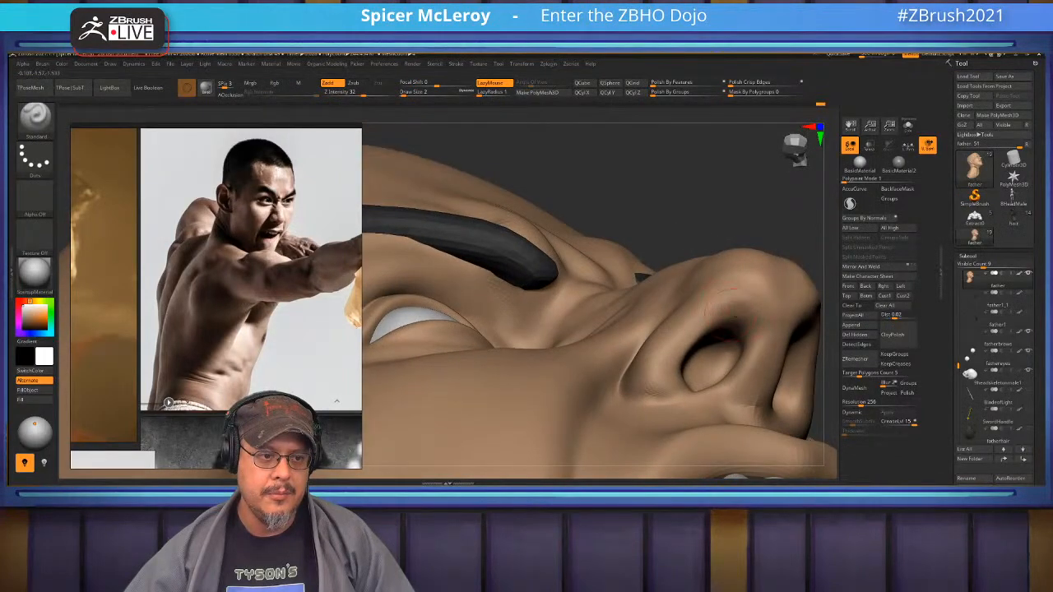
{"action": "key", "text": "shift"}
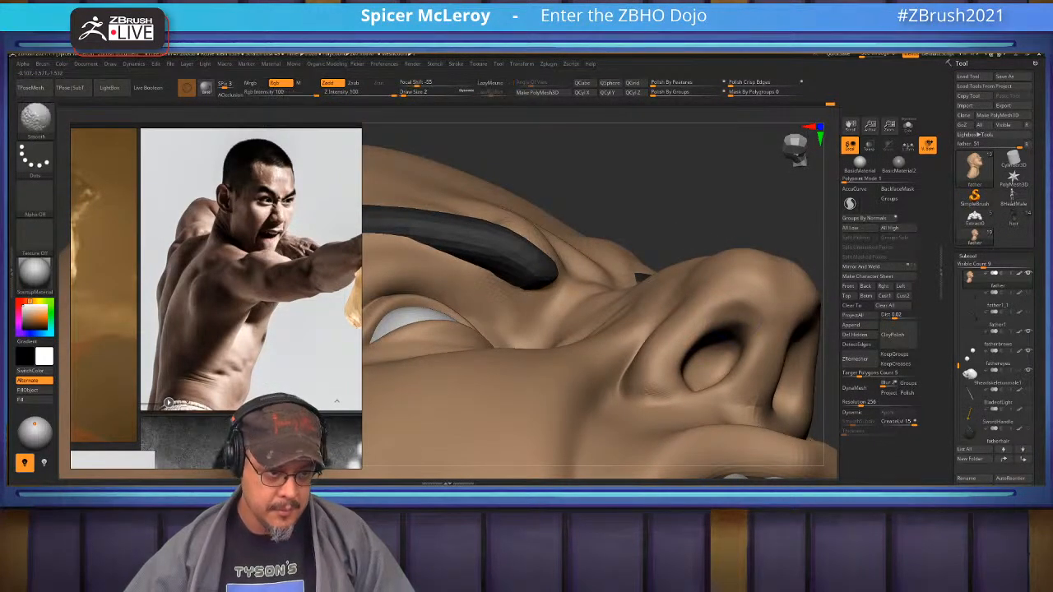
{"action": "left_click_drag", "start_coordinate": [684, 303], "coordinate": [703, 316]}
{"action": "key", "text": "shift"}
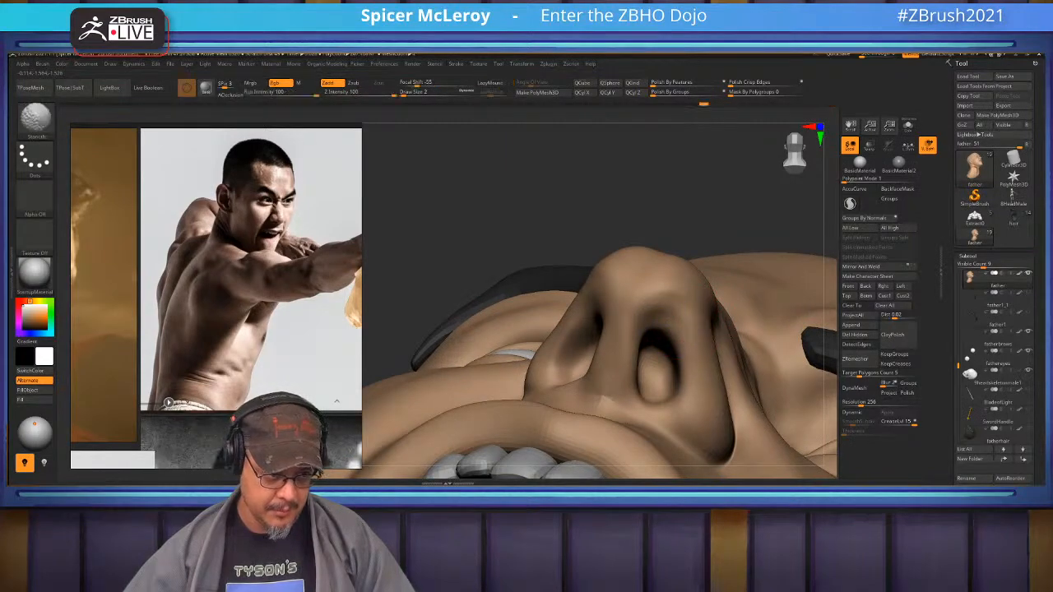
Smooth the nostril rim and the outer wing of the nose at draw size 2
{"action": "right_click_drag", "start_coordinate": [678, 304], "coordinate": [715, 276]}
{"action": "left_click_drag", "start_coordinate": [713, 297], "coordinate": [673, 323]}
{"action": "mouse_move", "coordinate": [773, 300]}
{"action": "left_mouse_down"}
{"action": "mouse_move", "coordinate": [633, 263]}
{"action": "mouse_move", "coordinate": [621, 275]}
{"action": "left_mouse_up"}
{"action": "left_click_drag", "start_coordinate": [728, 298], "coordinate": [736, 359]}
{"action": "key", "text": "shift"}
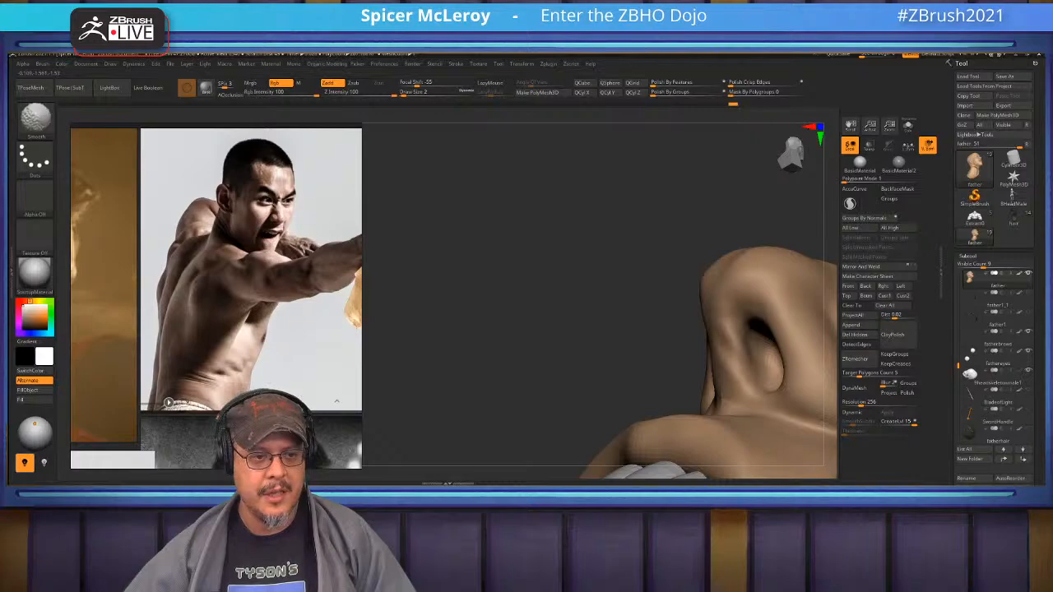
{"action": "left_click_drag", "start_coordinate": [724, 288], "coordinate": [722, 306], "text": "shift"}
{"action": "mouse_move", "coordinate": [724, 296]}
{"action": "right_mouse_down"}
{"action": "mouse_move", "coordinate": [699, 354]}
{"action": "mouse_move", "coordinate": [711, 411]}
{"action": "mouse_move", "coordinate": [695, 379]}
{"action": "mouse_move", "coordinate": [615, 298]}
{"action": "mouse_move", "coordinate": [654, 270]}
{"action": "mouse_move", "coordinate": [695, 324]}
{"action": "right_mouse_up"}
{"action": "mouse_move", "coordinate": [690, 263]}
{"action": "right_mouse_down"}
{"action": "mouse_move", "coordinate": [713, 296]}
{"action": "mouse_move", "coordinate": [695, 297]}
{"action": "mouse_move", "coordinate": [670, 325]}
{"action": "mouse_move", "coordinate": [601, 255]}
{"action": "mouse_move", "coordinate": [605, 284]}
{"action": "mouse_move", "coordinate": [598, 272]}
{"action": "mouse_move", "coordinate": [638, 282]}
{"action": "right_mouse_up"}
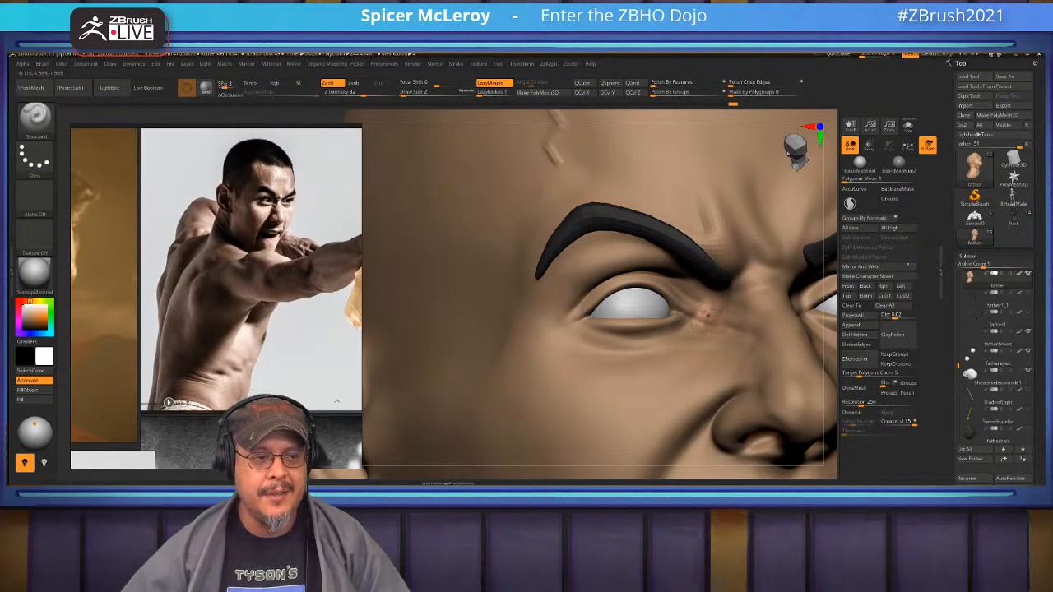
Sharpen the outer eye corner and refine the lower eyelid with the Standard brush at draw size 1
{"action": "mouse_move", "coordinate": [699, 309]}
{"action": "right_mouse_down"}
{"action": "mouse_move", "coordinate": [707, 320]}
{"action": "mouse_move", "coordinate": [688, 303]}
{"action": "mouse_move", "coordinate": [647, 303]}
{"action": "mouse_move", "coordinate": [635, 281]}
{"action": "mouse_move", "coordinate": [567, 258]}
{"action": "mouse_move", "coordinate": [612, 238]}
{"action": "right_mouse_up"}
{"action": "key", "text": "s"}
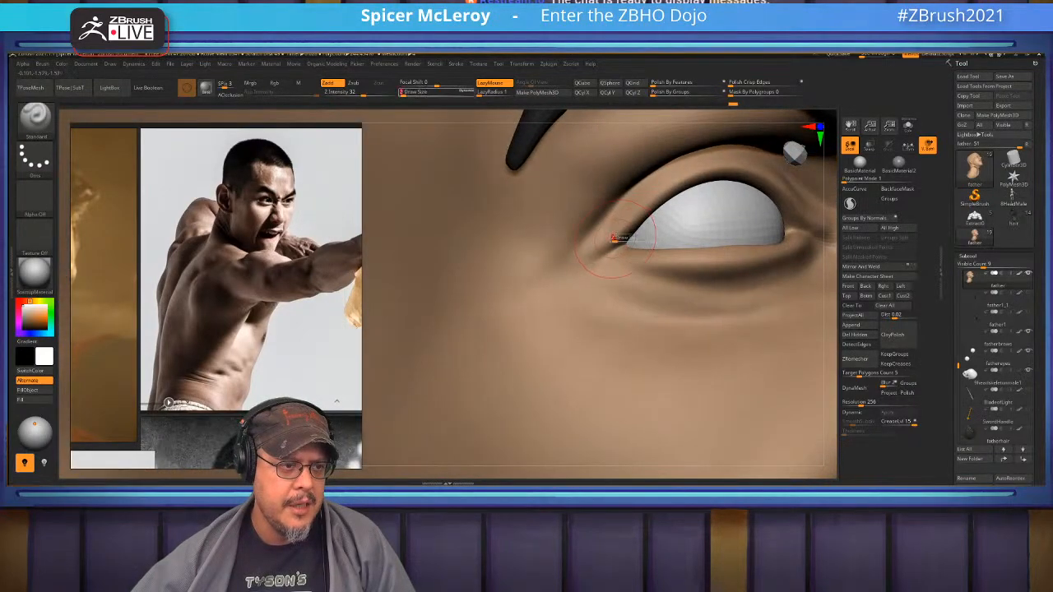
{"action": "left_click", "coordinate": [612, 238]}
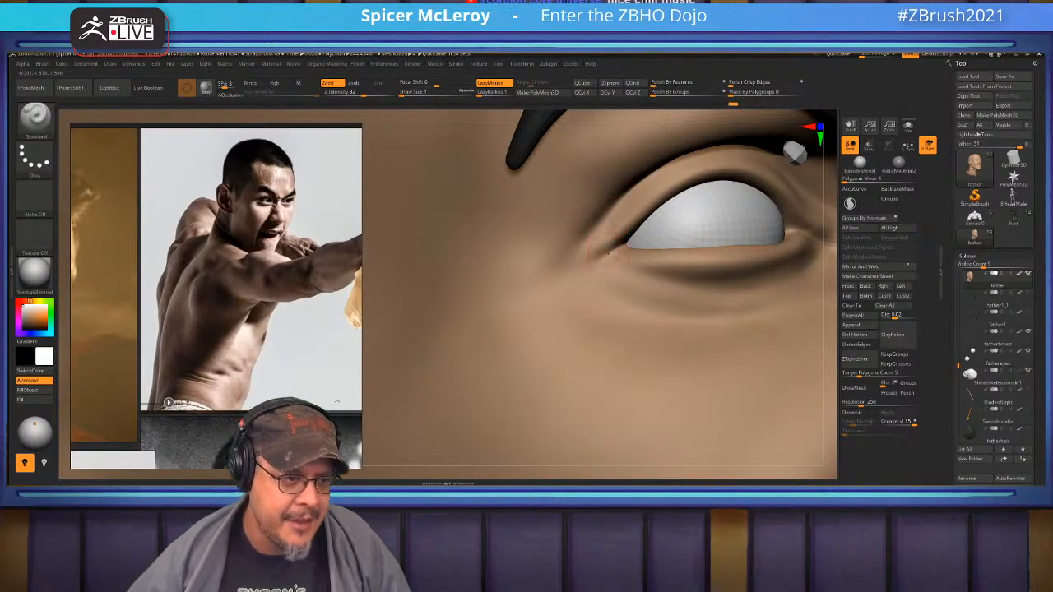
{"action": "right_click_drag", "start_coordinate": [726, 245], "coordinate": [778, 232]}
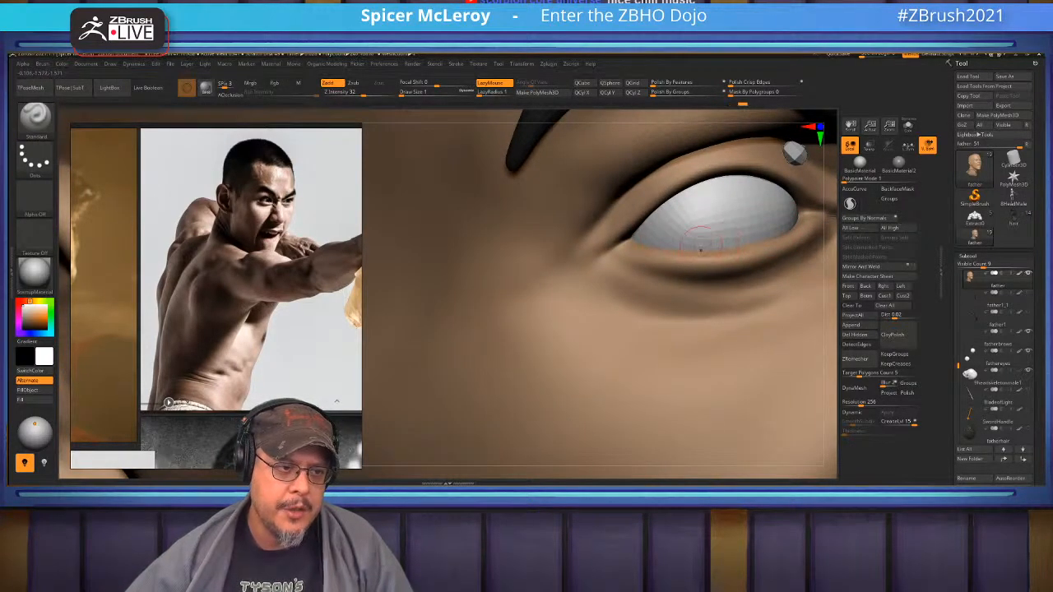
{"action": "key", "text": "shift"}
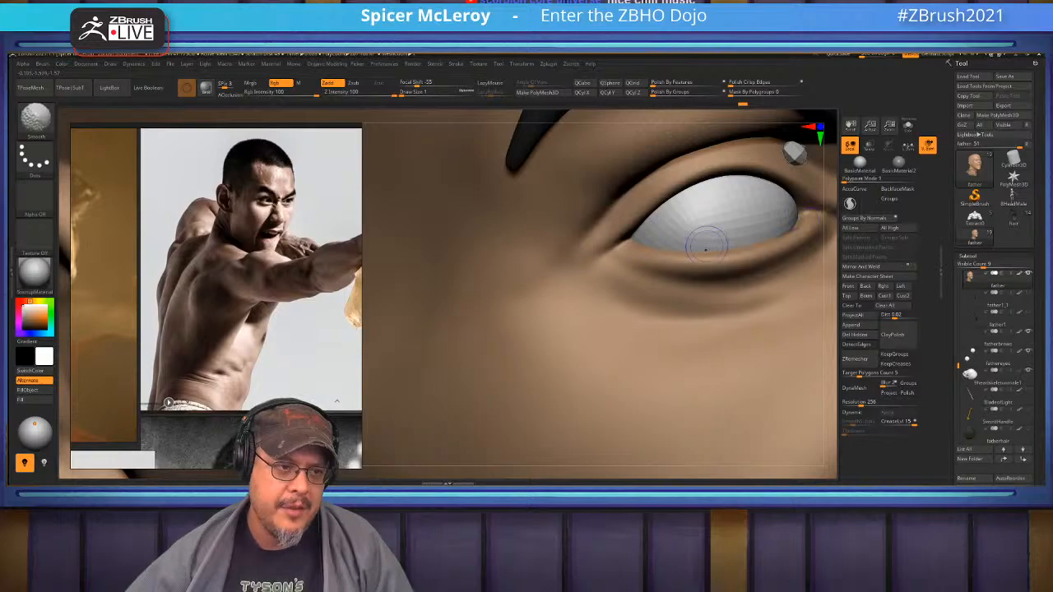
{"action": "mouse_move", "coordinate": [695, 251]}
{"action": "right_mouse_down"}
{"action": "mouse_move", "coordinate": [668, 290]}
{"action": "mouse_move", "coordinate": [579, 281]}
{"action": "right_mouse_up"}
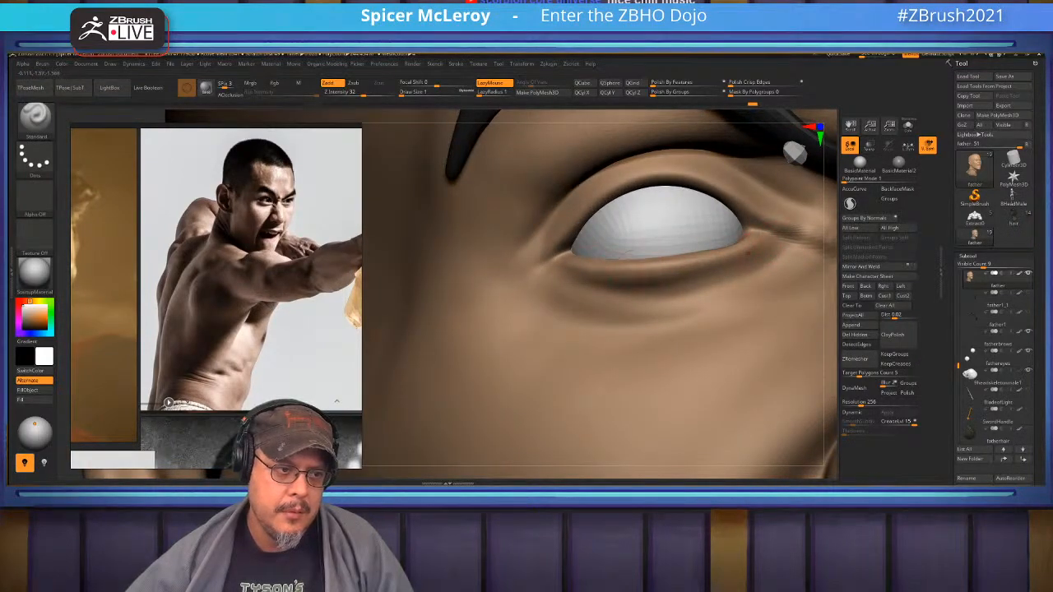
{"action": "key", "text": "shift"}
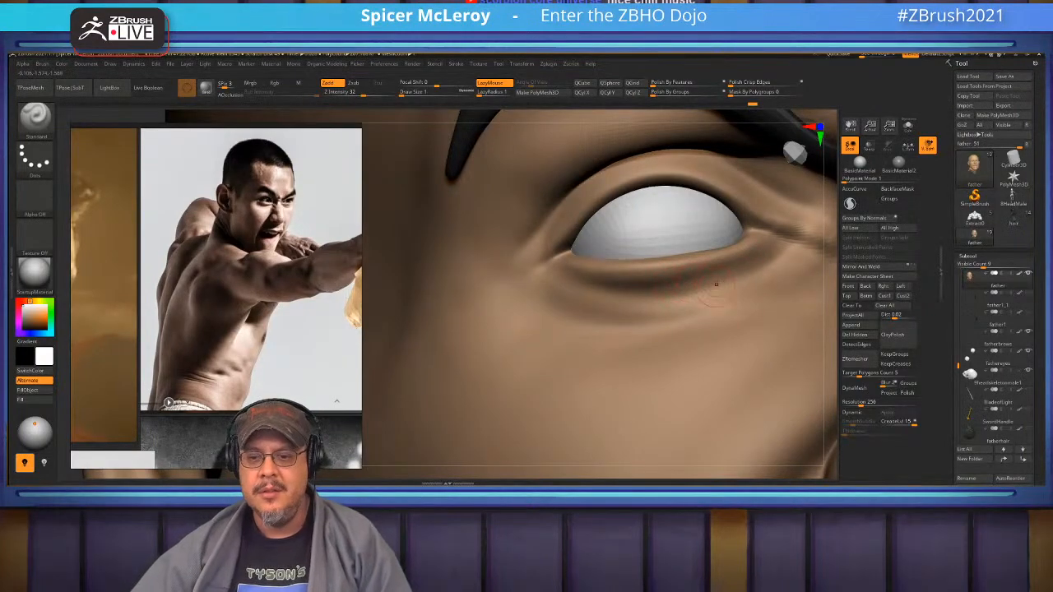
Refine and smooth the upper eyelid and inner eye corner with fine Standard brush strokes
{"action": "mouse_move", "coordinate": [806, 211]}
{"action": "right_mouse_down", "text": "alt"}
{"action": "mouse_move", "coordinate": [702, 272]}
{"action": "mouse_move", "coordinate": [661, 261]}
{"action": "right_mouse_up", "text": "alt"}
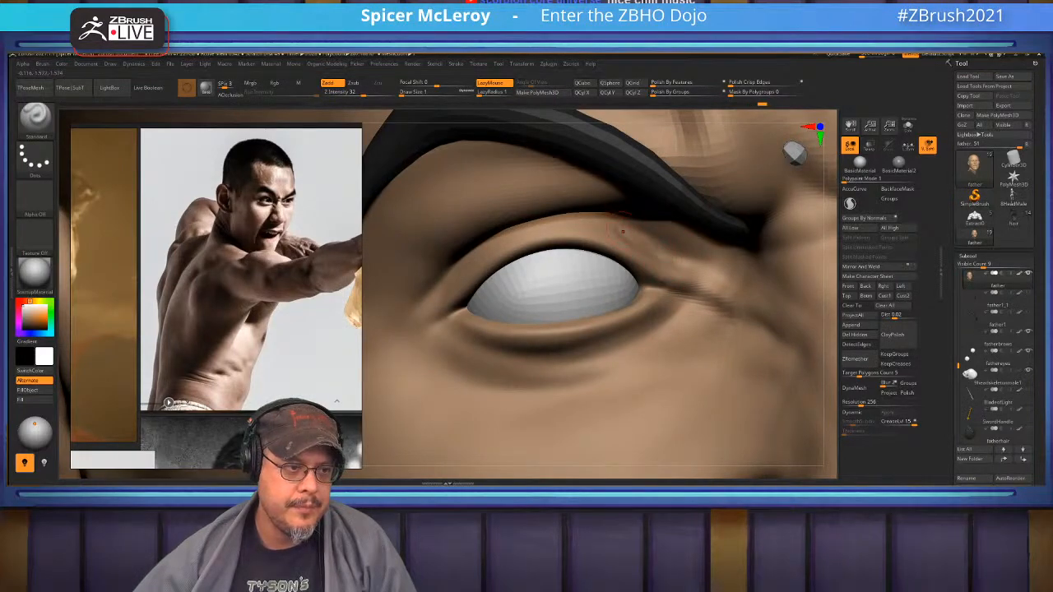
{"action": "key", "text": "shift"}
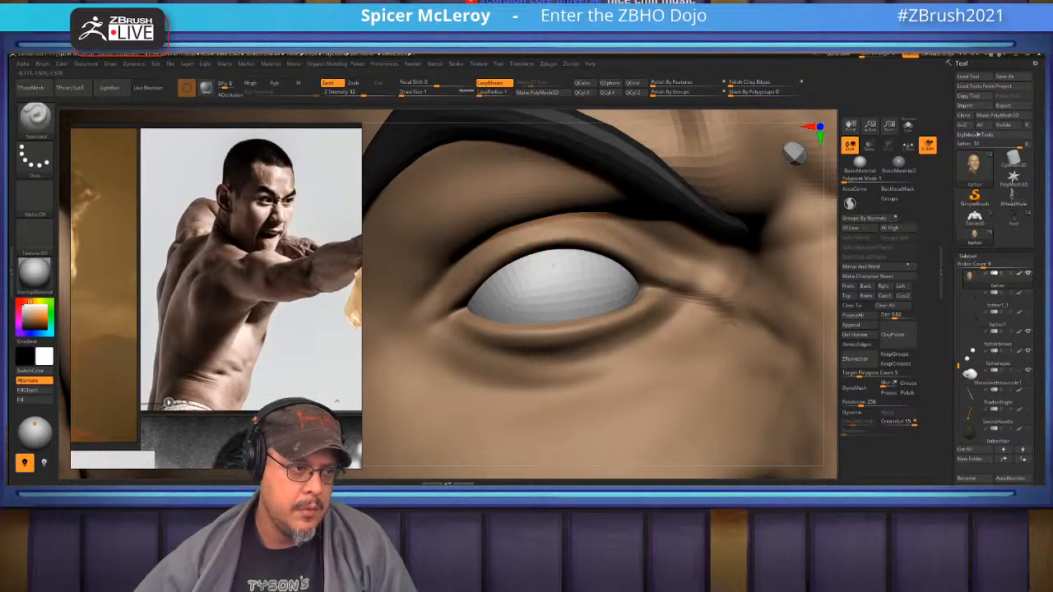
{"action": "key", "text": "shift"}
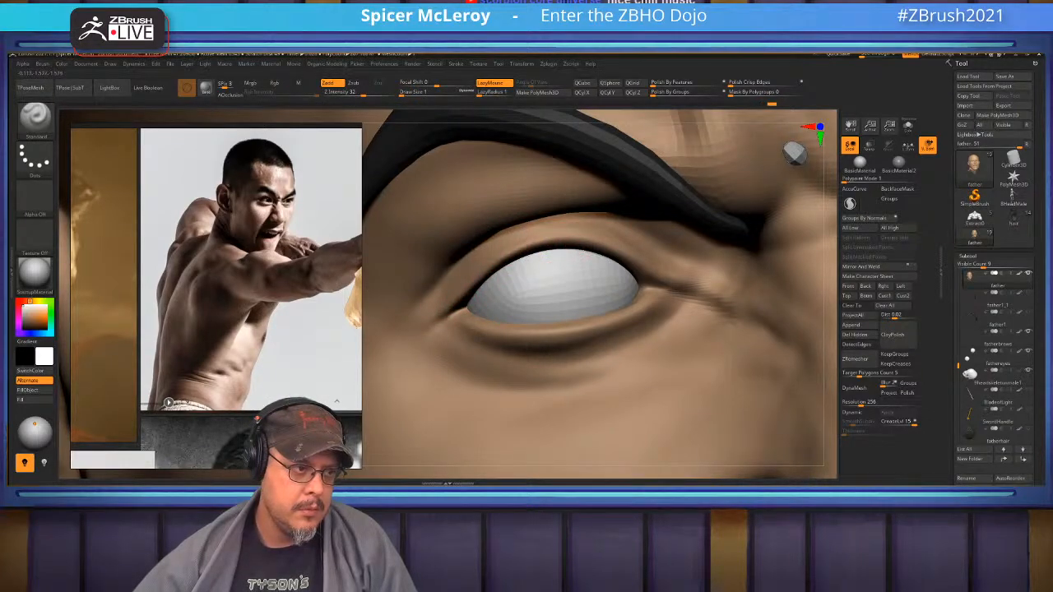
{"action": "key", "text": "shift"}
Set the ClayBuildup brush to draw size 6 and lower the head by two subdivision levels
{"action": "key", "text": "f"}
{"action": "mouse_move", "coordinate": [526, 273]}
{"action": "right_mouse_down"}
{"action": "mouse_move", "coordinate": [477, 261]}
{"action": "mouse_move", "coordinate": [587, 256]}
{"action": "mouse_move", "coordinate": [584, 276]}
{"action": "mouse_move", "coordinate": [602, 292]}
{"action": "mouse_move", "coordinate": [576, 337]}
{"action": "mouse_move", "coordinate": [599, 277]}
{"action": "mouse_move", "coordinate": [575, 258]}
{"action": "mouse_move", "coordinate": [650, 275]}
{"action": "mouse_move", "coordinate": [641, 285]}
{"action": "mouse_move", "coordinate": [658, 265]}
{"action": "mouse_move", "coordinate": [652, 247]}
{"action": "right_mouse_up"}
{"action": "mouse_move", "coordinate": [610, 168]}
{"action": "right_mouse_down", "text": "alt"}
{"action": "mouse_move", "coordinate": [635, 253]}
{"action": "mouse_move", "coordinate": [624, 261]}
{"action": "mouse_move", "coordinate": [650, 274]}
{"action": "right_mouse_up", "text": "alt"}
{"action": "key", "text": "b"}
{"action": "key", "text": "c"}
{"action": "key", "text": "b"}
{"action": "key", "text": "s"}
{"action": "left_click_drag", "start_coordinate": [586, 279], "coordinate": [586, 281]}
{"action": "key", "text": "shift+d"}
{"action": "key", "text": "shift+d"}
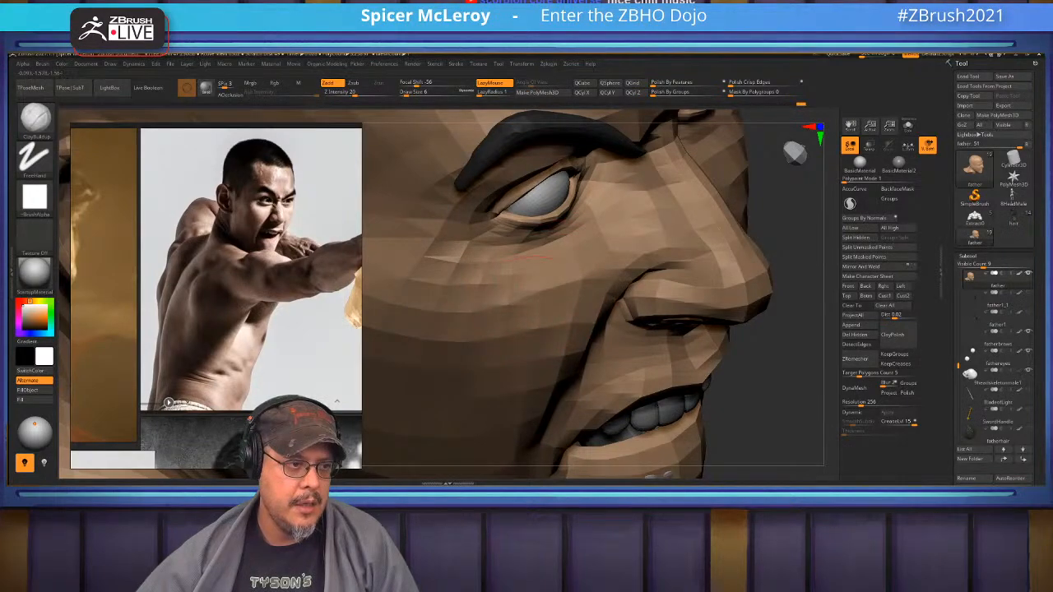
Build up the cheek, mouth-corner and chin planes with ClayBuildup on the low-resolution head, smoothing the strokes
{"action": "mouse_move", "coordinate": [538, 327]}
{"action": "right_mouse_down"}
{"action": "mouse_move", "coordinate": [589, 282]}
{"action": "mouse_move", "coordinate": [540, 305]}
{"action": "mouse_move", "coordinate": [735, 287]}
{"action": "mouse_move", "coordinate": [724, 304]}
{"action": "mouse_move", "coordinate": [631, 303]}
{"action": "right_mouse_up"}
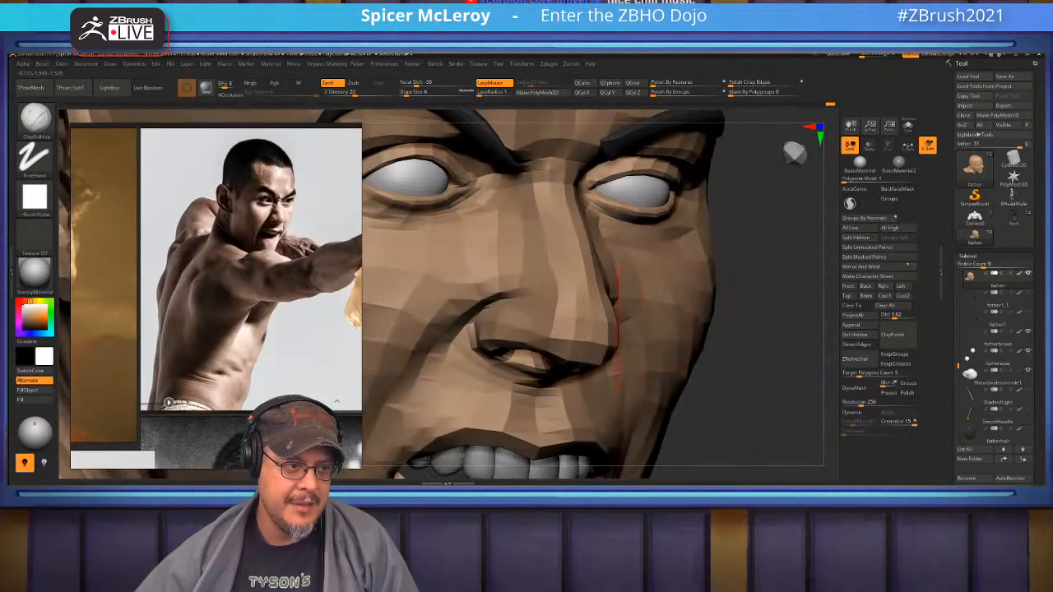
{"action": "key", "text": "f"}
{"action": "mouse_move", "coordinate": [735, 280]}
{"action": "right_mouse_down", "text": "ctrl"}
{"action": "mouse_move", "coordinate": [744, 320]}
{"action": "mouse_move", "coordinate": [664, 311]}
{"action": "right_mouse_up", "text": "ctrl"}
{"action": "mouse_move", "coordinate": [810, 362]}
{"action": "right_mouse_down", "text": "alt"}
{"action": "mouse_move", "coordinate": [778, 288]}
{"action": "mouse_move", "coordinate": [773, 317]}
{"action": "right_mouse_up", "text": "alt"}
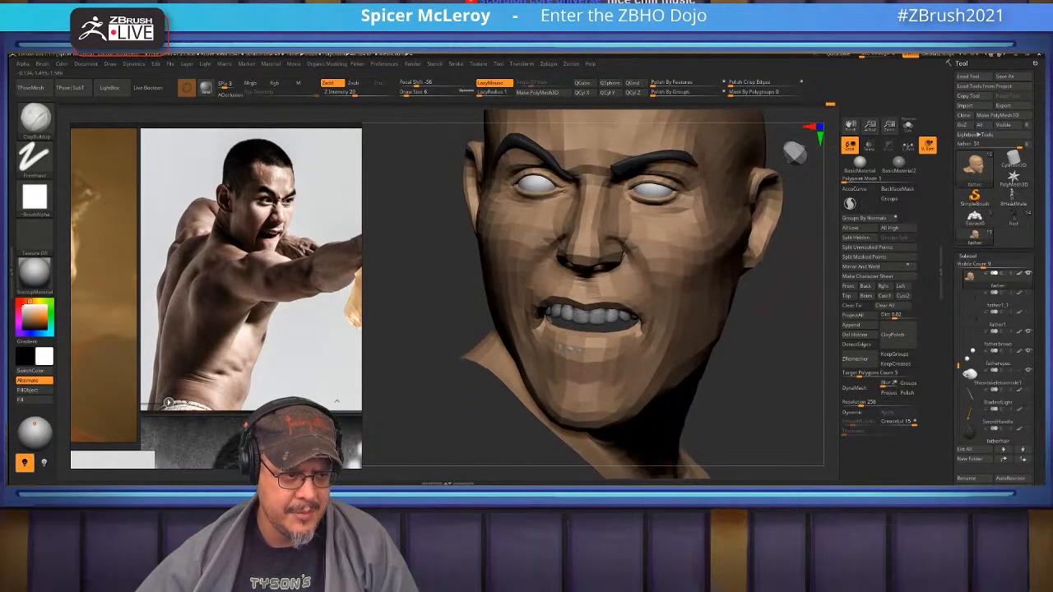
{"action": "right_click_drag", "start_coordinate": [699, 288], "coordinate": [724, 345]}
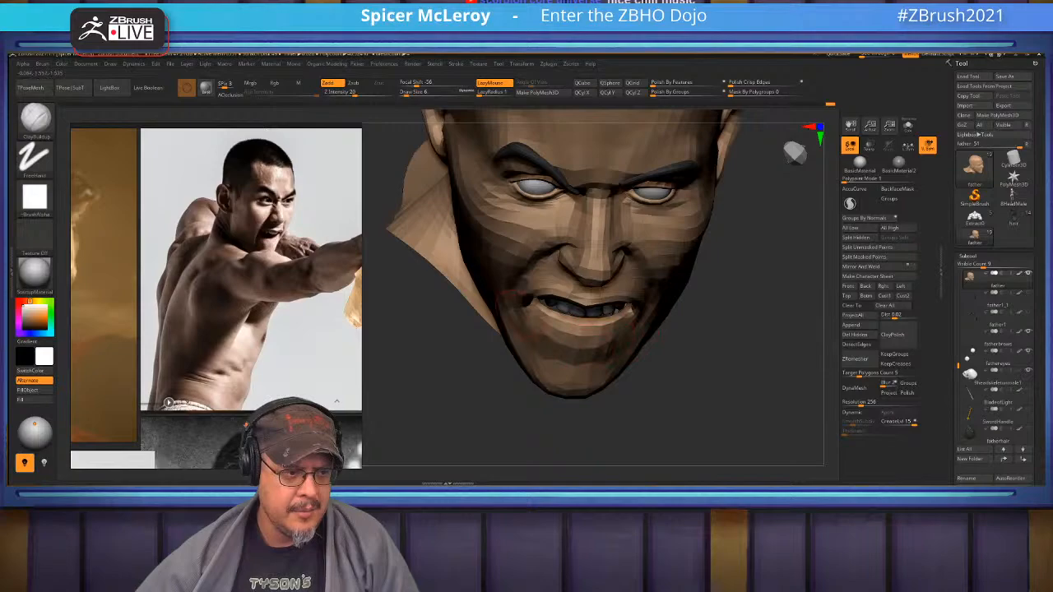
{"action": "mouse_move", "coordinate": [543, 324]}
{"action": "right_mouse_down"}
{"action": "mouse_move", "coordinate": [576, 271]}
{"action": "mouse_move", "coordinate": [609, 321]}
{"action": "mouse_move", "coordinate": [534, 316]}
{"action": "mouse_move", "coordinate": [517, 419]}
{"action": "mouse_move", "coordinate": [699, 403]}
{"action": "mouse_move", "coordinate": [693, 378]}
{"action": "mouse_move", "coordinate": [547, 316]}
{"action": "mouse_move", "coordinate": [533, 238]}
{"action": "mouse_move", "coordinate": [506, 272]}
{"action": "mouse_move", "coordinate": [539, 222]}
{"action": "mouse_move", "coordinate": [625, 238]}
{"action": "mouse_move", "coordinate": [674, 300]}
{"action": "mouse_move", "coordinate": [666, 296]}
{"action": "mouse_move", "coordinate": [765, 288]}
{"action": "mouse_move", "coordinate": [728, 342]}
{"action": "mouse_move", "coordinate": [670, 317]}
{"action": "mouse_move", "coordinate": [444, 323]}
{"action": "mouse_move", "coordinate": [667, 344]}
{"action": "mouse_move", "coordinate": [814, 329]}
{"action": "mouse_move", "coordinate": [724, 313]}
{"action": "mouse_move", "coordinate": [545, 236]}
{"action": "right_mouse_up"}
{"action": "key", "text": "shift"}
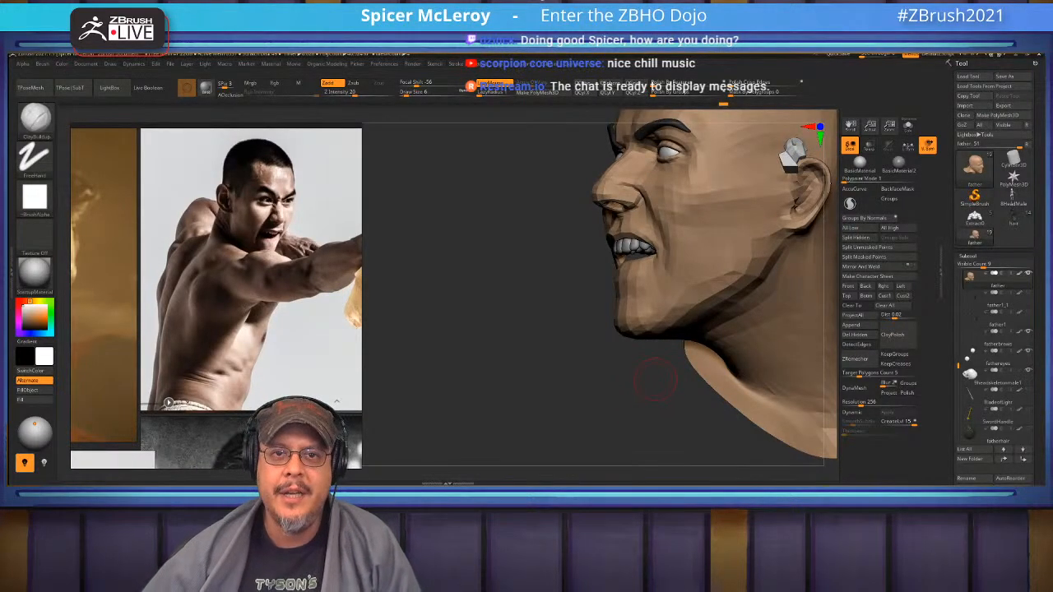
Inspect the head from several angles and check the skull beneath by hiding the skin and inner mouth, then restore visibility
{"action": "left_click_drag", "start_coordinate": [588, 354], "coordinate": [791, 329]}
{"action": "left_click_drag", "start_coordinate": [765, 275], "coordinate": [723, 285], "text": "alt"}
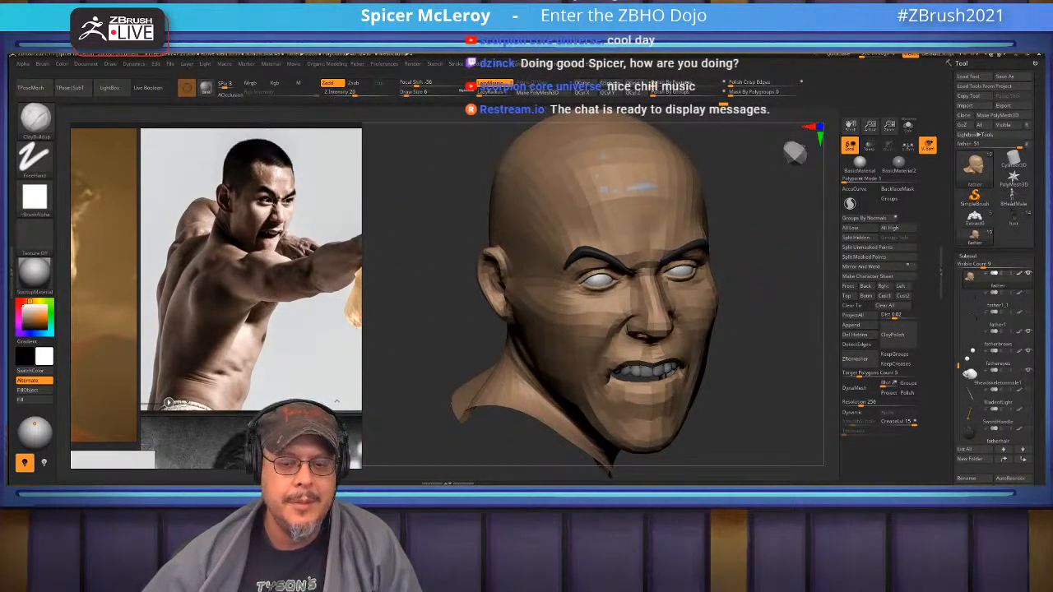
{"action": "left_click_drag", "start_coordinate": [768, 255], "coordinate": [768, 282], "text": "alt"}
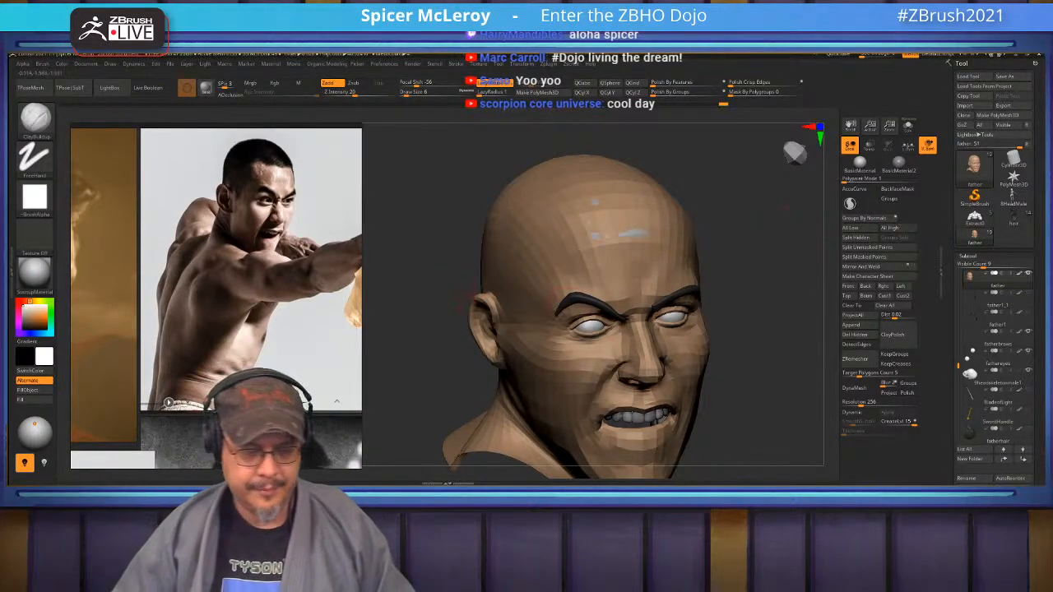
{"action": "left_click_drag", "start_coordinate": [757, 386], "coordinate": [736, 279]}
{"action": "left_click_drag", "start_coordinate": [748, 329], "coordinate": [771, 299]}
{"action": "left_click", "coordinate": [771, 299], "text": "ctrl+shift"}
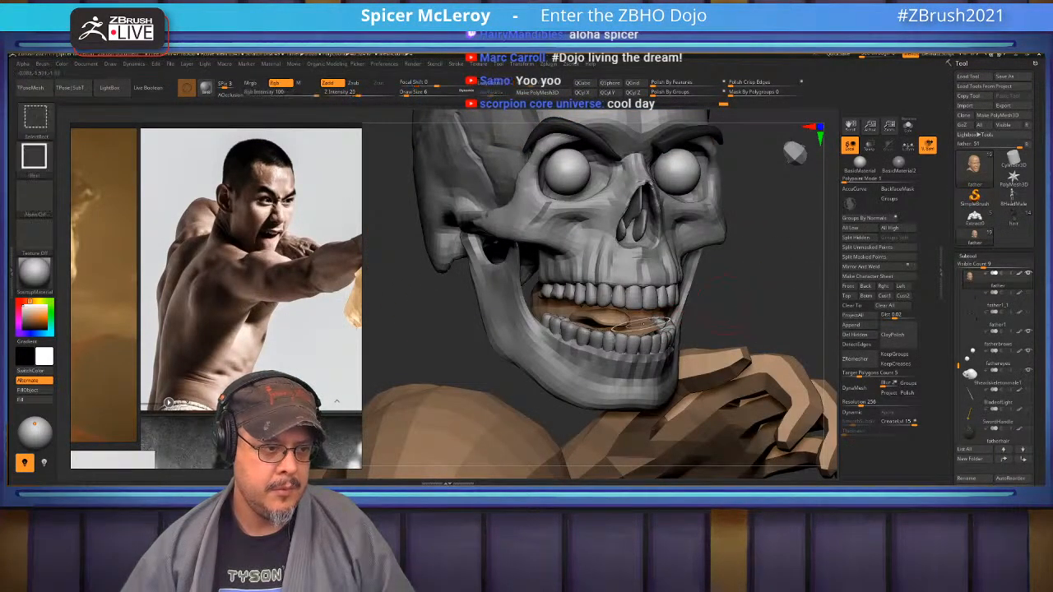
{"action": "left_click", "coordinate": [608, 317], "text": "ctrl+shift"}
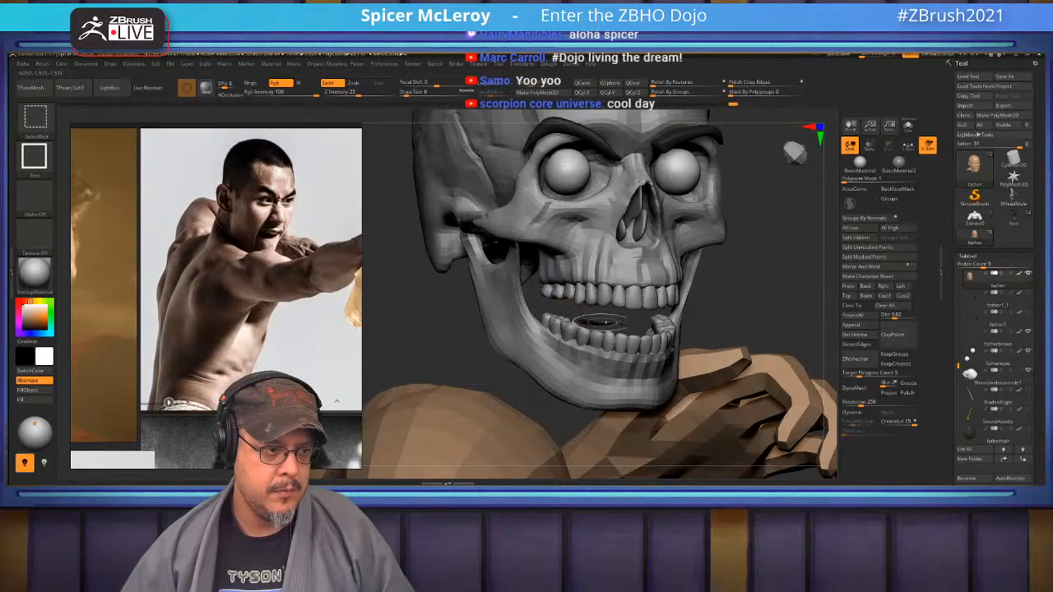
{"action": "left_click", "coordinate": [744, 300], "text": "ctrl+shift"}
Enlarge the reference photo around the man's head and turn on transparency to reveal the skull through the face
{"action": "mouse_move", "coordinate": [754, 311]}
{"action": "left_mouse_down"}
{"action": "mouse_move", "coordinate": [727, 329]}
{"action": "mouse_move", "coordinate": [649, 292]}
{"action": "mouse_move", "coordinate": [633, 324]}
{"action": "mouse_move", "coordinate": [534, 315]}
{"action": "left_mouse_up"}
{"action": "key", "text": "shift"}
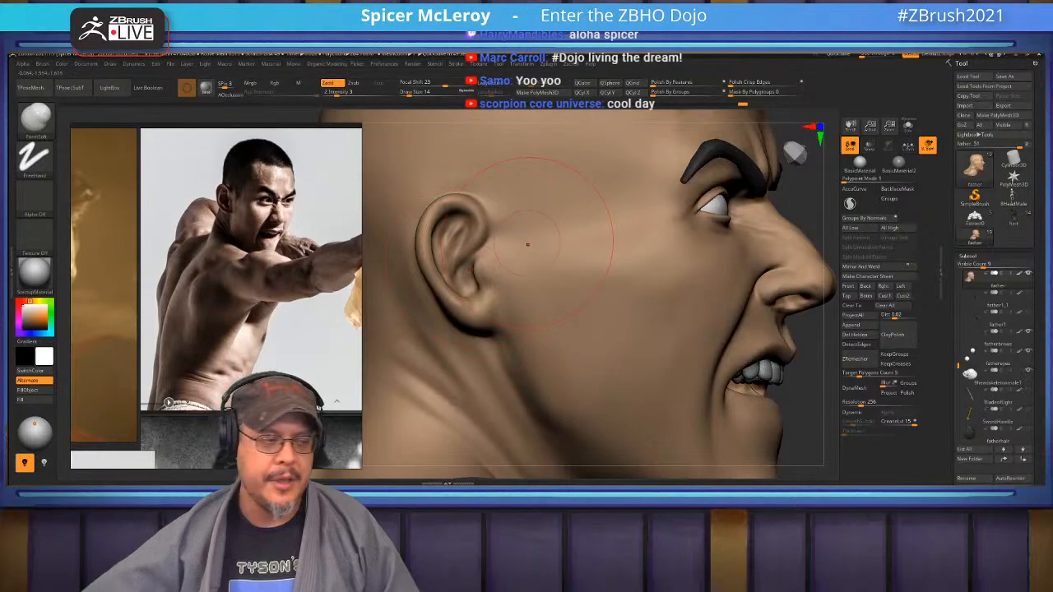
{"action": "scroll", "coordinate": [271, 197], "scroll_direction": "up", "scroll_amount": 5}
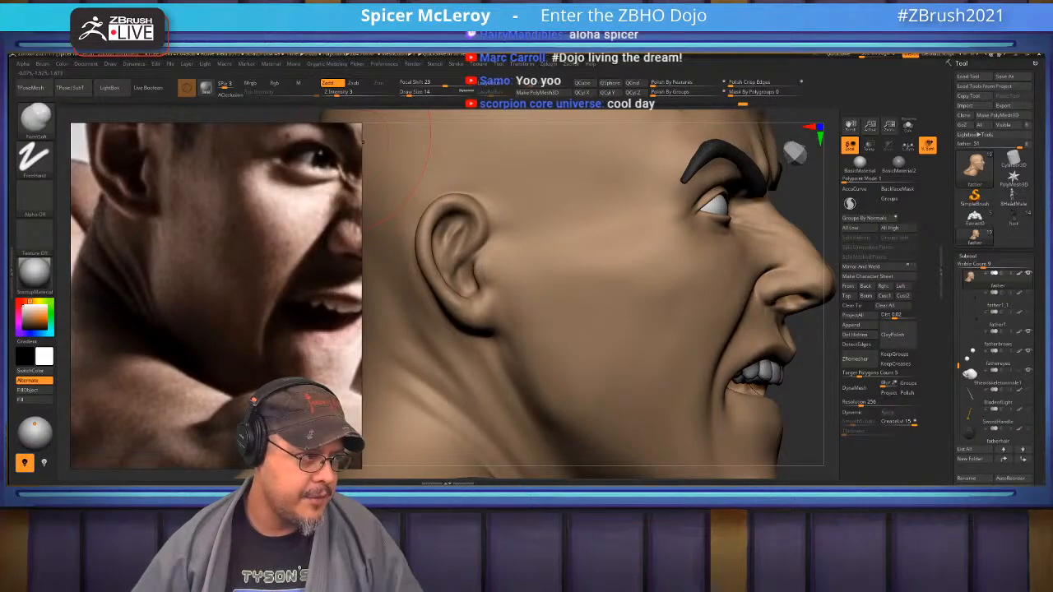
{"action": "scroll", "coordinate": [353, 148], "scroll_direction": "down", "scroll_amount": 5}
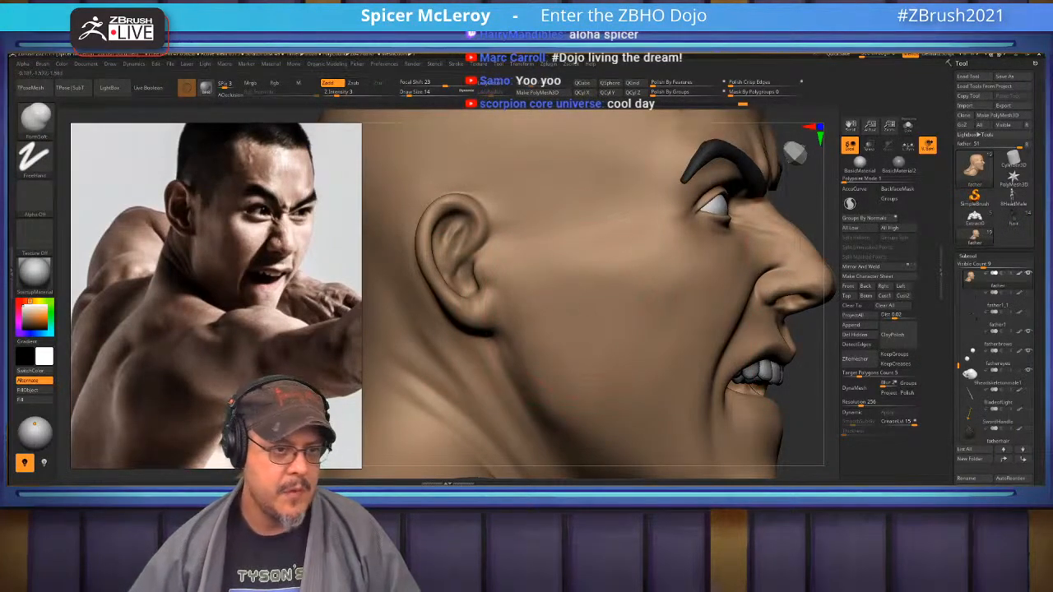
{"action": "left_click", "coordinate": [868, 146]}
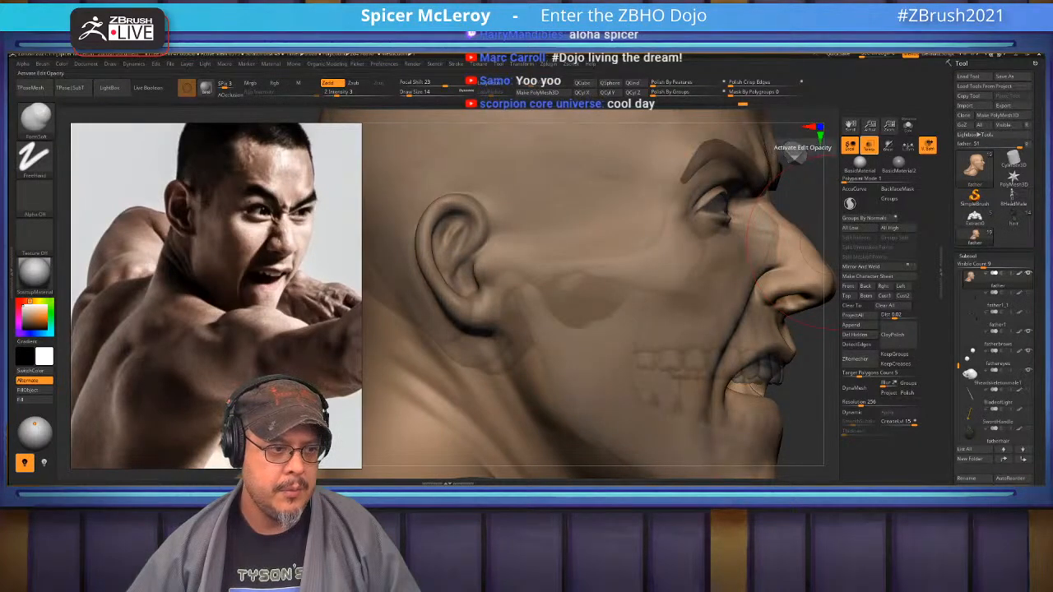
Shape the cheek and rear jaw over the visible skull with the FormSoft brush at draw size 7, smoothing the result
{"action": "key", "text": "s"}
{"action": "left_click_drag", "start_coordinate": [527, 314], "coordinate": [523, 315]}
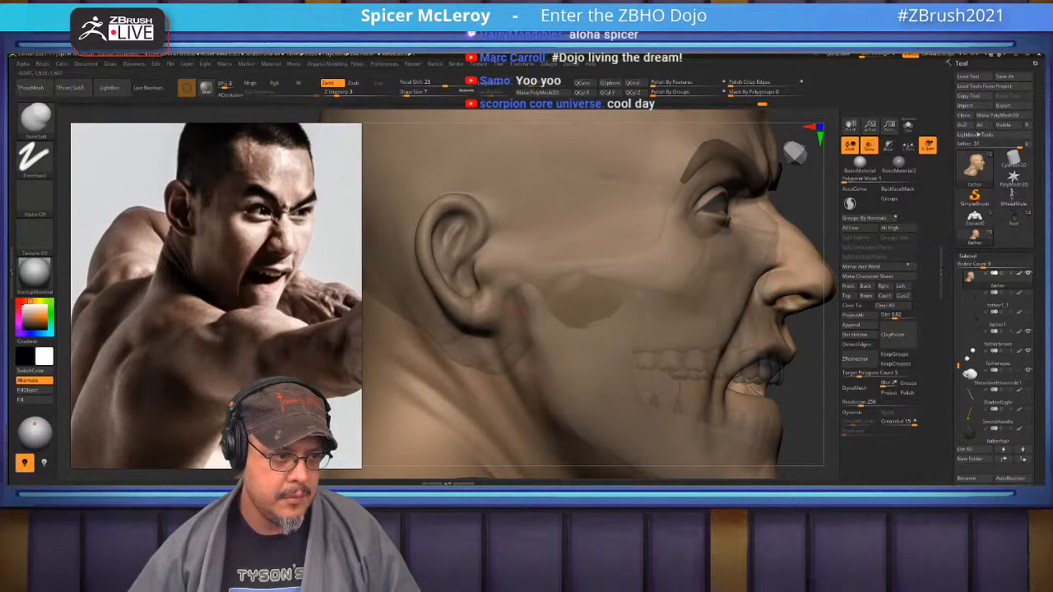
{"action": "key", "text": "shift"}
{"action": "mouse_move", "coordinate": [570, 411]}
{"action": "right_mouse_down", "text": "alt"}
{"action": "mouse_move", "coordinate": [518, 339]}
{"action": "mouse_move", "coordinate": [495, 352]}
{"action": "mouse_move", "coordinate": [486, 323]}
{"action": "mouse_move", "coordinate": [498, 359]}
{"action": "right_mouse_up", "text": "alt"}
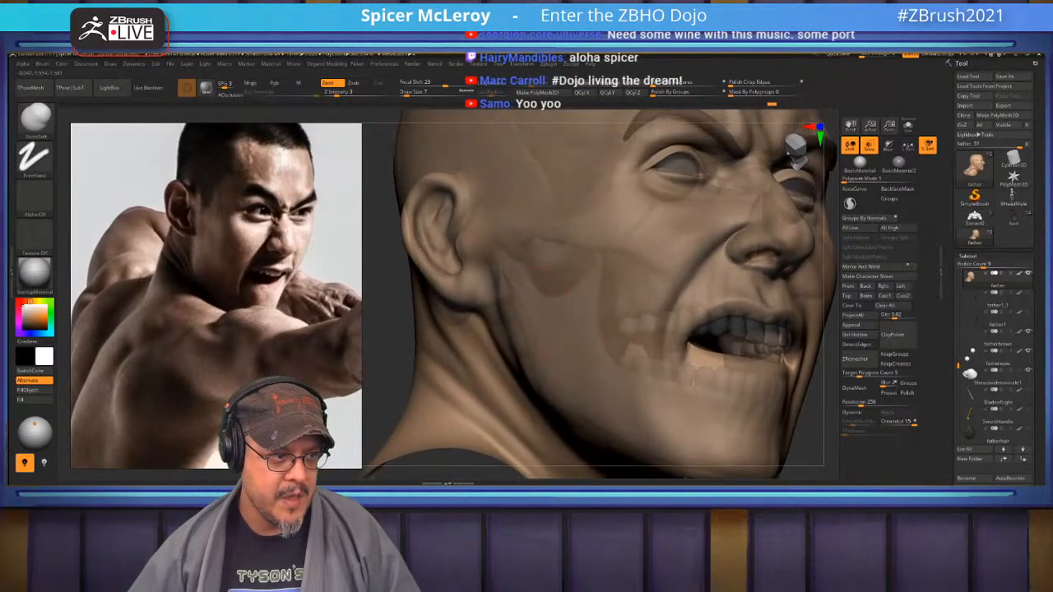
{"action": "key", "text": "shift"}
Adjust the jaw contour against the skull with the Move brush
{"action": "mouse_move", "coordinate": [732, 345]}
{"action": "right_mouse_down"}
{"action": "mouse_move", "coordinate": [586, 331]}
{"action": "mouse_move", "coordinate": [575, 344]}
{"action": "right_mouse_up"}
{"action": "mouse_move", "coordinate": [672, 331]}
{"action": "right_mouse_down"}
{"action": "mouse_move", "coordinate": [681, 282]}
{"action": "mouse_move", "coordinate": [719, 285]}
{"action": "mouse_move", "coordinate": [684, 288]}
{"action": "mouse_move", "coordinate": [696, 291]}
{"action": "right_mouse_up"}
{"action": "key", "text": "b"}
{"action": "key", "text": "m"}
{"action": "key", "text": "v"}
{"action": "key", "text": "s"}
{"action": "mouse_move", "coordinate": [696, 294]}
{"action": "left_mouse_down"}
{"action": "mouse_move", "coordinate": [673, 294]}
{"action": "mouse_move", "coordinate": [677, 319]}
{"action": "mouse_move", "coordinate": [704, 290]}
{"action": "left_mouse_up"}
{"action": "right_click_drag", "start_coordinate": [633, 320], "coordinate": [637, 319]}
Carve the crease under the jawline below the ear with the Standard brush at draw size 6 and smooth it
{"action": "key", "text": "b"}
{"action": "key", "text": "s"}
{"action": "key", "text": "t"}
{"action": "key", "text": "s"}
{"action": "mouse_move", "coordinate": [615, 362]}
{"action": "left_mouse_down"}
{"action": "mouse_move", "coordinate": [579, 407]}
{"action": "mouse_move", "coordinate": [623, 364]}
{"action": "mouse_move", "coordinate": [587, 416]}
{"action": "mouse_move", "coordinate": [585, 406]}
{"action": "left_mouse_up"}
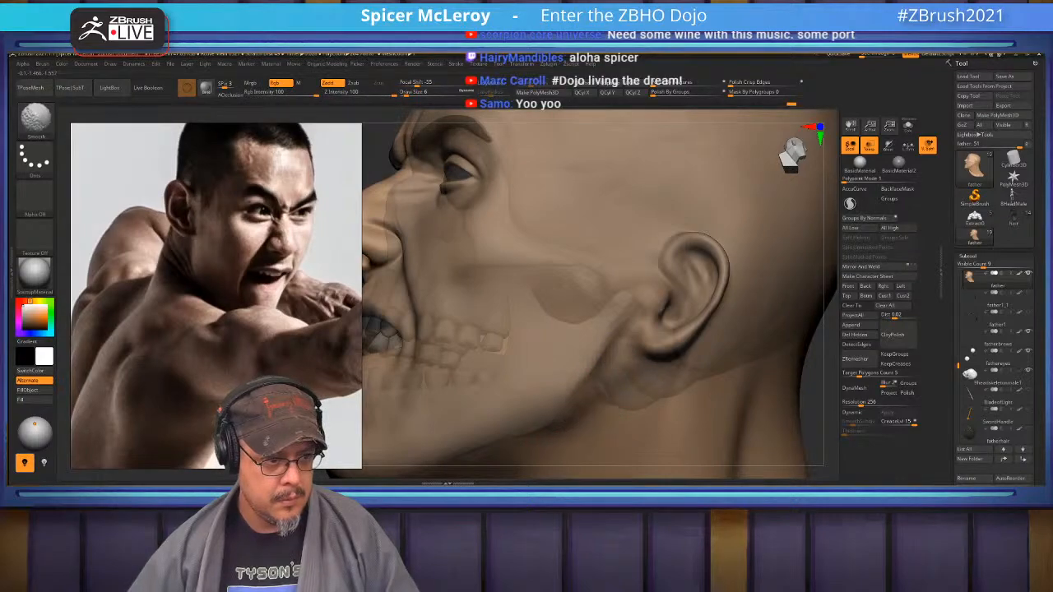
{"action": "right_click_drag", "start_coordinate": [589, 403], "coordinate": [716, 292], "text": "alt"}
{"action": "left_click_drag", "start_coordinate": [675, 299], "coordinate": [630, 326]}
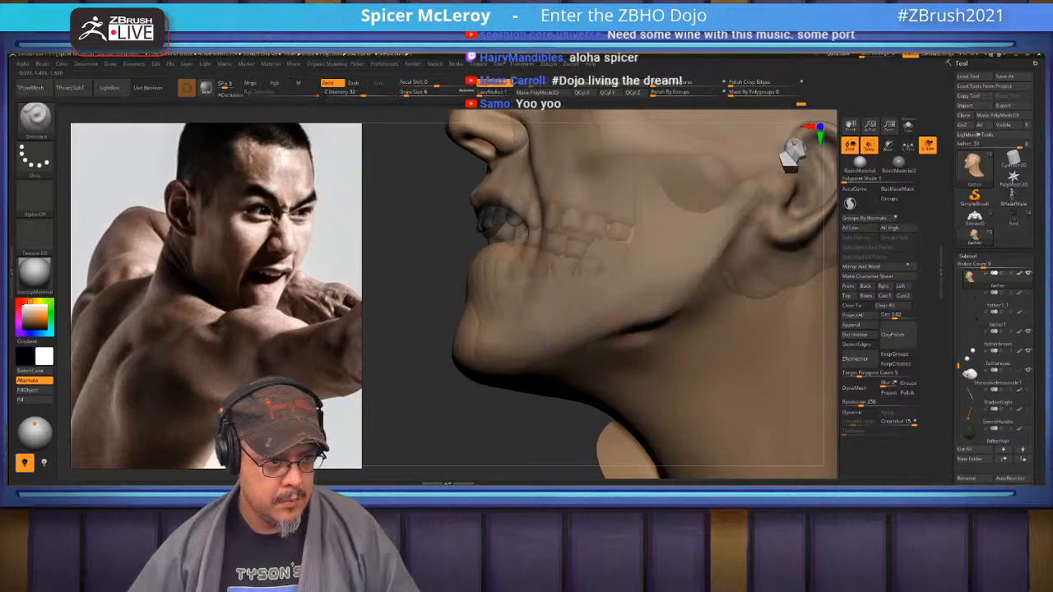
Define the chin and mouth-corner folds with the Standard brush at draw size 6, smoothing the chin
{"action": "right_click_drag", "start_coordinate": [428, 404], "coordinate": [526, 375]}
{"action": "mouse_move", "coordinate": [506, 303]}
{"action": "right_mouse_down", "text": "alt"}
{"action": "mouse_move", "coordinate": [576, 304]}
{"action": "mouse_move", "coordinate": [478, 333]}
{"action": "mouse_move", "coordinate": [586, 370]}
{"action": "right_mouse_up", "text": "alt"}
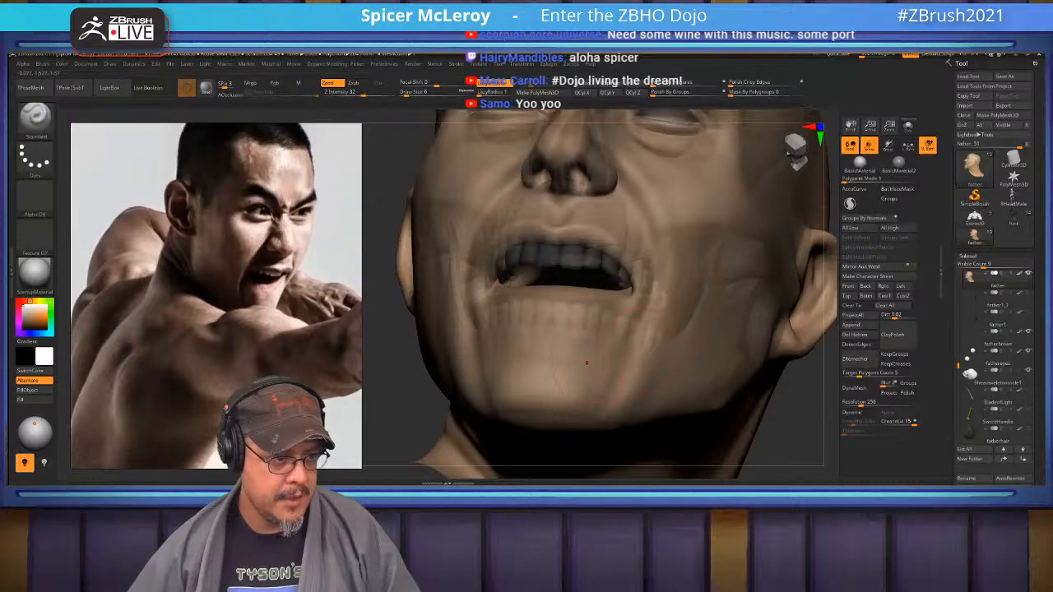
{"action": "key", "text": "shift"}
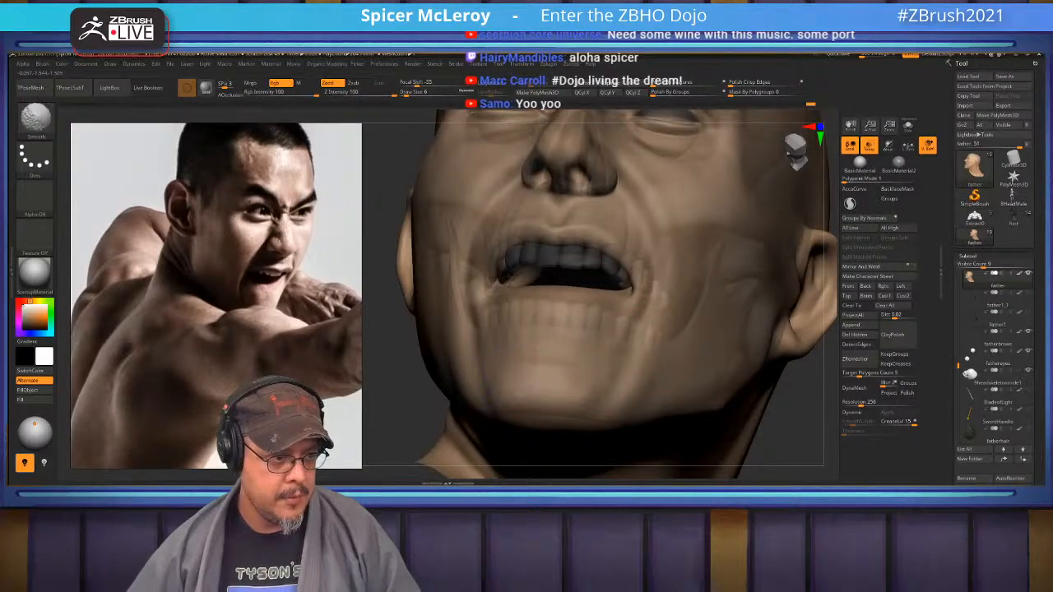
{"action": "mouse_move", "coordinate": [518, 284]}
{"action": "right_mouse_down"}
{"action": "mouse_move", "coordinate": [534, 370]}
{"action": "mouse_move", "coordinate": [520, 362]}
{"action": "right_mouse_up"}
{"action": "mouse_move", "coordinate": [575, 296]}
{"action": "right_mouse_down"}
{"action": "mouse_move", "coordinate": [583, 321]}
{"action": "mouse_move", "coordinate": [590, 314]}
{"action": "right_mouse_up"}
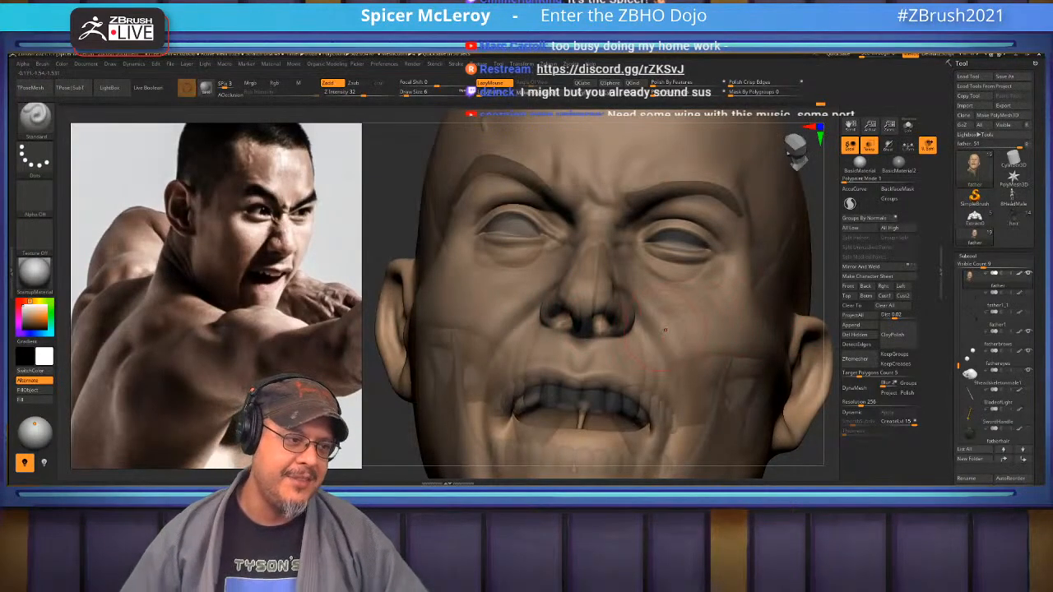
Adjust the facial forms around the eyes and nose with the Move brush at draw size 17
{"action": "right_click_drag", "start_coordinate": [665, 331], "coordinate": [608, 324]}
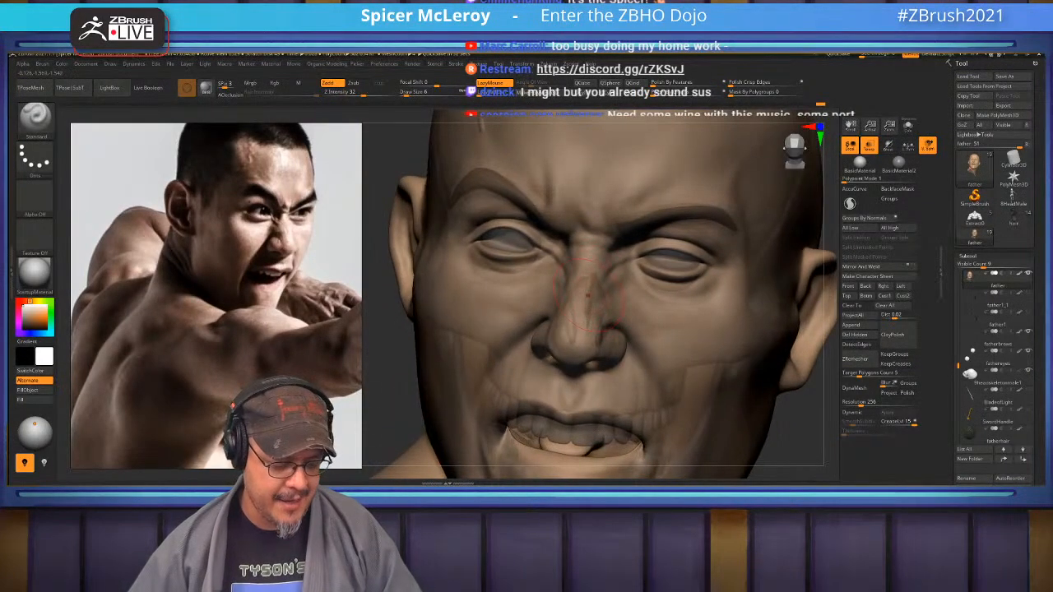
{"action": "key", "text": "b"}
{"action": "key", "text": "m"}
{"action": "key", "text": "v"}
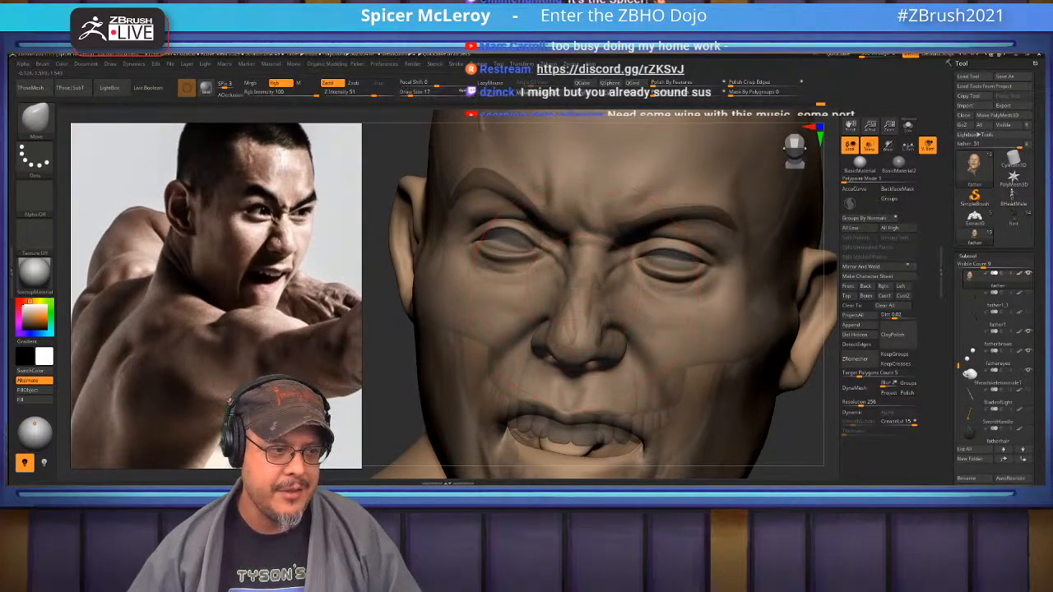
{"action": "mouse_move", "coordinate": [588, 304]}
{"action": "right_mouse_down"}
{"action": "mouse_move", "coordinate": [567, 329]}
{"action": "mouse_move", "coordinate": [617, 366]}
{"action": "mouse_move", "coordinate": [605, 370]}
{"action": "mouse_move", "coordinate": [757, 285]}
{"action": "mouse_move", "coordinate": [588, 306]}
{"action": "right_mouse_up"}
{"action": "right_click_drag", "start_coordinate": [699, 312], "coordinate": [539, 308], "text": "alt"}
{"action": "mouse_move", "coordinate": [517, 384]}
{"action": "right_mouse_down", "text": "ctrl"}
{"action": "mouse_move", "coordinate": [522, 309]}
{"action": "mouse_move", "coordinate": [666, 316]}
{"action": "mouse_move", "coordinate": [732, 239]}
{"action": "mouse_move", "coordinate": [732, 267]}
{"action": "mouse_move", "coordinate": [609, 305]}
{"action": "right_mouse_up", "text": "ctrl"}
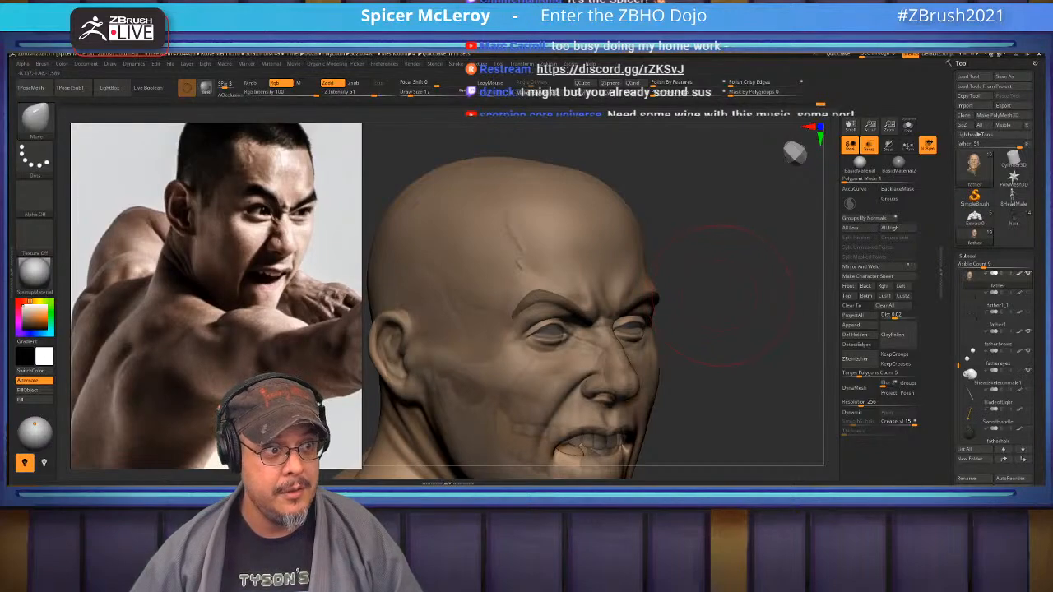
{"action": "mouse_move", "coordinate": [724, 292]}
{"action": "right_mouse_down"}
{"action": "mouse_move", "coordinate": [690, 296]}
{"action": "mouse_move", "coordinate": [801, 305]}
{"action": "right_mouse_up"}
{"action": "mouse_move", "coordinate": [756, 234]}
{"action": "left_mouse_down"}
{"action": "mouse_move", "coordinate": [743, 221]}
{"action": "mouse_move", "coordinate": [761, 291]}
{"action": "mouse_move", "coordinate": [684, 286]}
{"action": "mouse_move", "coordinate": [709, 286]}
{"action": "left_mouse_up"}
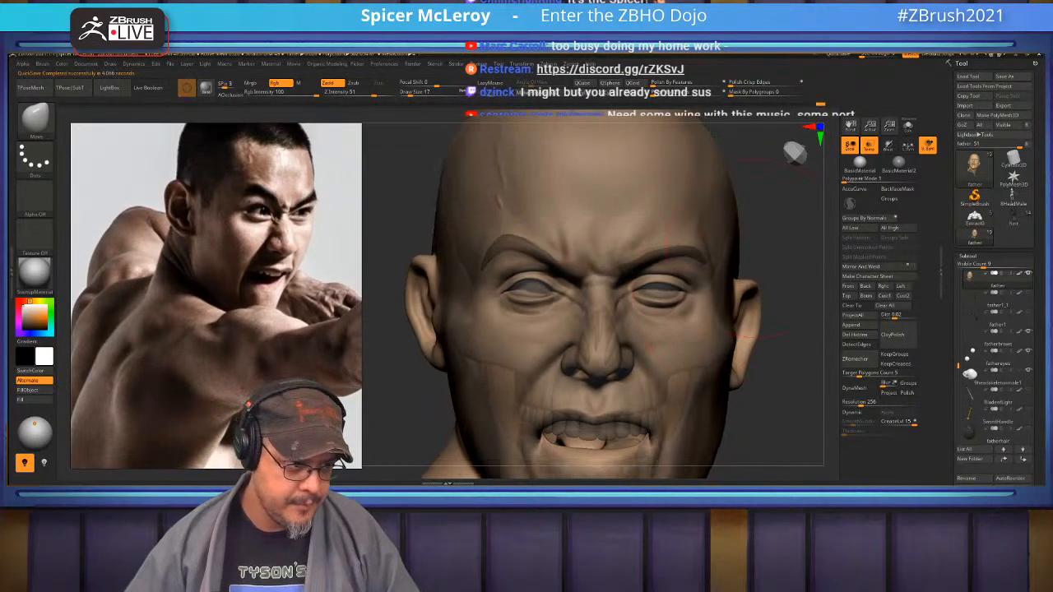
Refine the lower lip and mouth corner with the Standard brush at draw size 2
{"action": "mouse_move", "coordinate": [707, 288]}
{"action": "left_mouse_down"}
{"action": "mouse_move", "coordinate": [623, 287]}
{"action": "mouse_move", "coordinate": [624, 238]}
{"action": "mouse_move", "coordinate": [534, 333]}
{"action": "mouse_move", "coordinate": [488, 327]}
{"action": "left_mouse_up"}
{"action": "key", "text": "b"}
{"action": "key", "text": "s"}
{"action": "key", "text": "t"}
{"action": "key", "text": "s"}
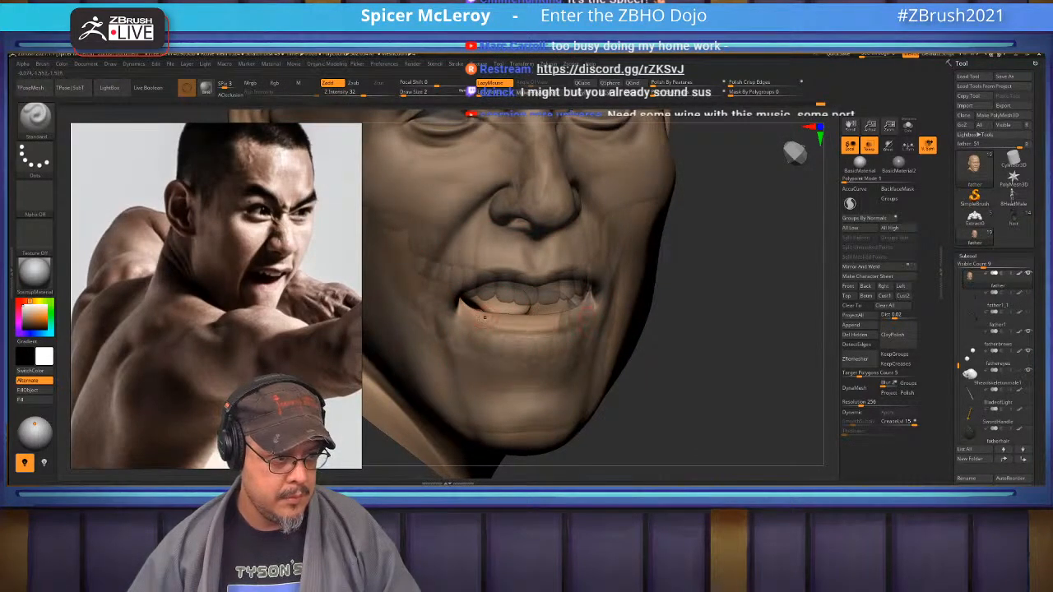
{"action": "key", "text": "b"}
{"action": "key", "text": "s"}
{"action": "key", "text": "t"}
{"action": "key", "text": "b"}
{"action": "key", "text": "s"}
{"action": "key", "text": "t"}
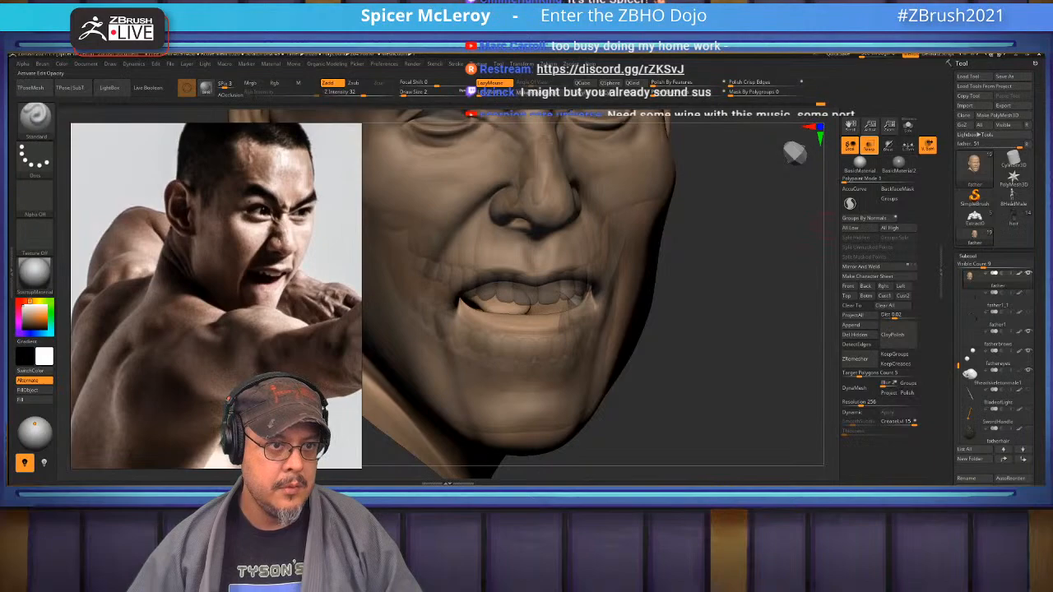
Undo the last stroke, then smooth the temple and the side of the neck below the ear
{"action": "key", "text": "f"}
{"action": "left_click_drag", "start_coordinate": [658, 313], "coordinate": [566, 341]}
{"action": "key", "text": "ctrl+z"}
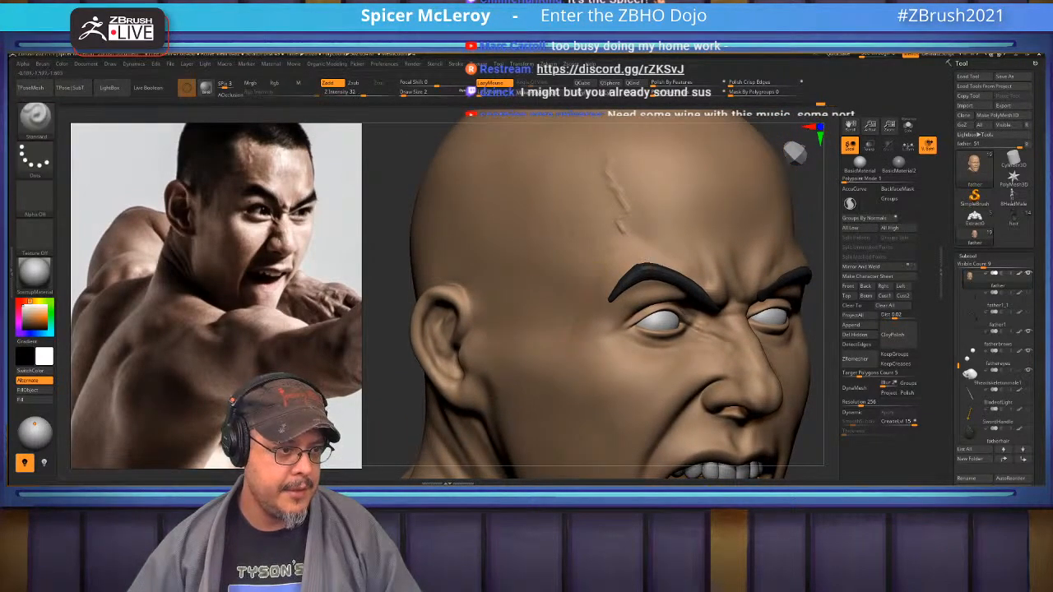
{"action": "key", "text": "shift"}
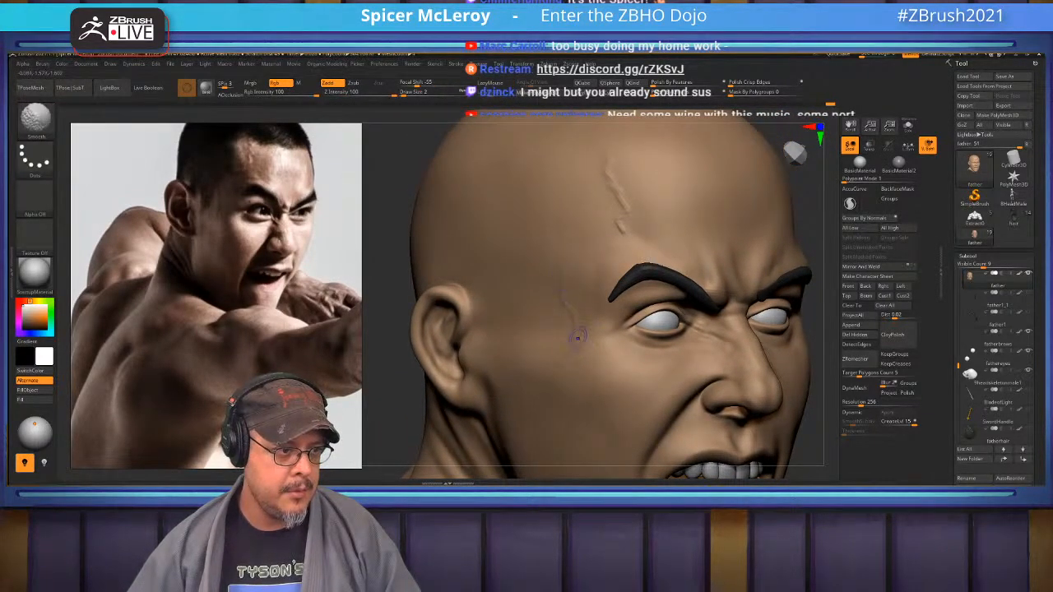
{"action": "mouse_move", "coordinate": [593, 348]}
{"action": "left_mouse_down"}
{"action": "mouse_move", "coordinate": [594, 283]}
{"action": "mouse_move", "coordinate": [547, 286]}
{"action": "mouse_move", "coordinate": [579, 291]}
{"action": "left_mouse_up"}
{"action": "left_click_drag", "start_coordinate": [366, 368], "coordinate": [531, 306]}
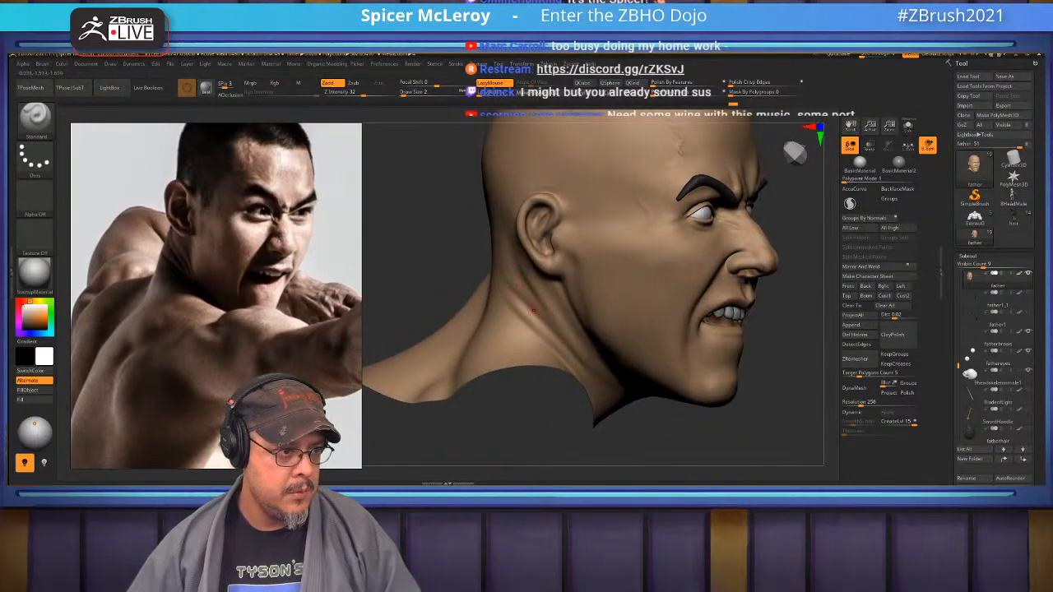
{"action": "key", "text": "shift"}
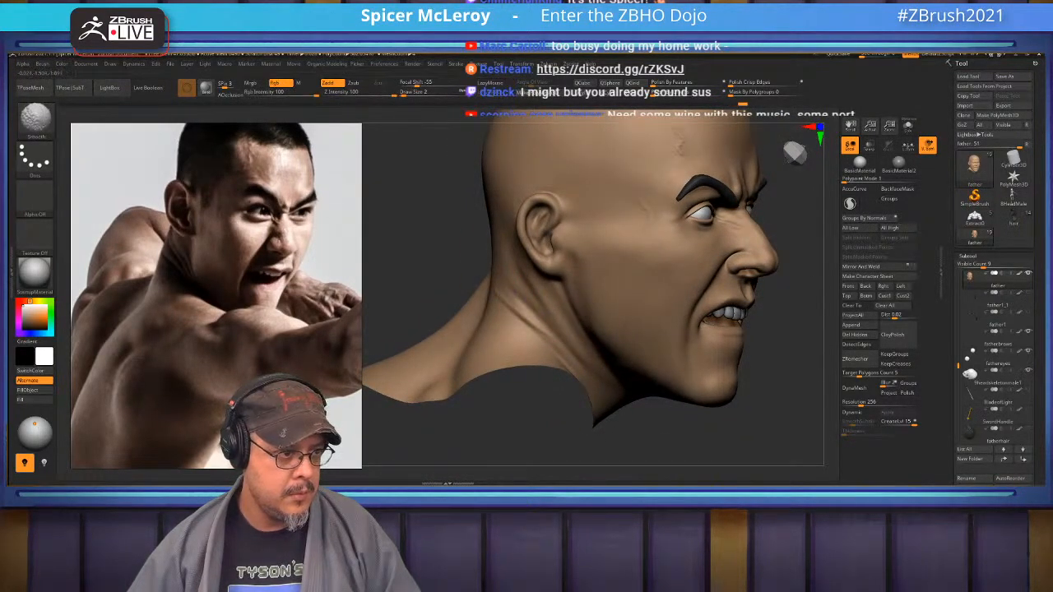
{"action": "key", "text": "shift"}
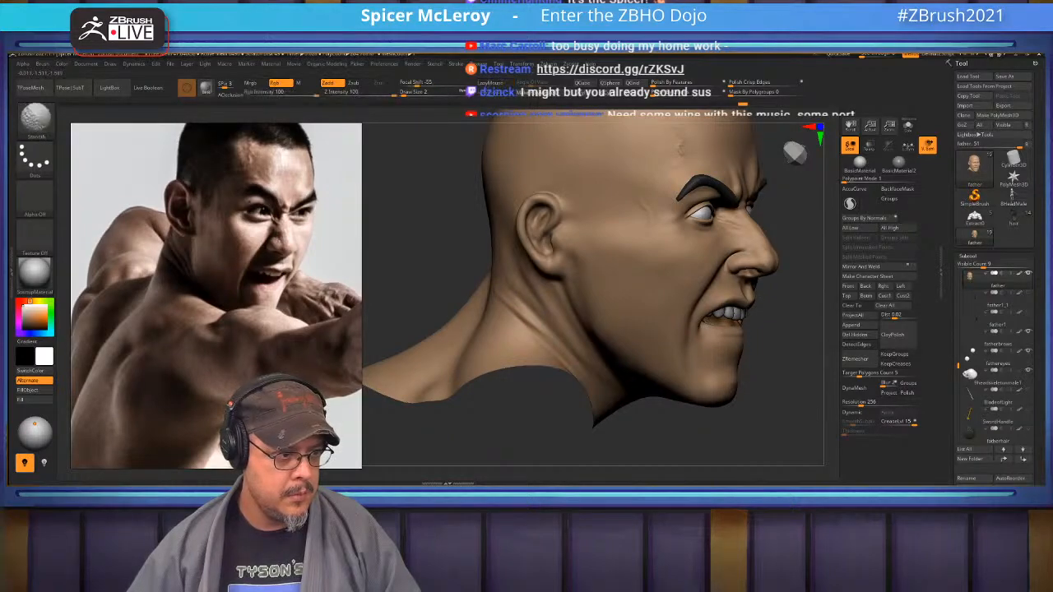
Work the jawline below the ear with the Standard brush and smooth it at draw size 9
{"action": "mouse_move", "coordinate": [689, 436]}
{"action": "left_mouse_down"}
{"action": "mouse_move", "coordinate": [633, 423]}
{"action": "mouse_move", "coordinate": [558, 316]}
{"action": "left_mouse_up"}
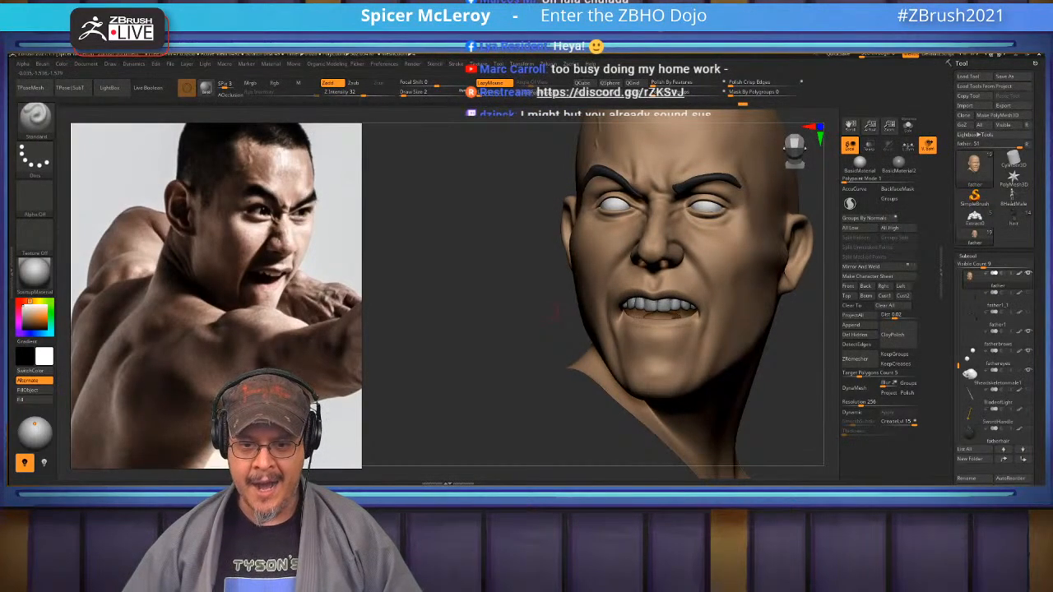
{"action": "right_click_drag", "start_coordinate": [644, 343], "coordinate": [618, 332]}
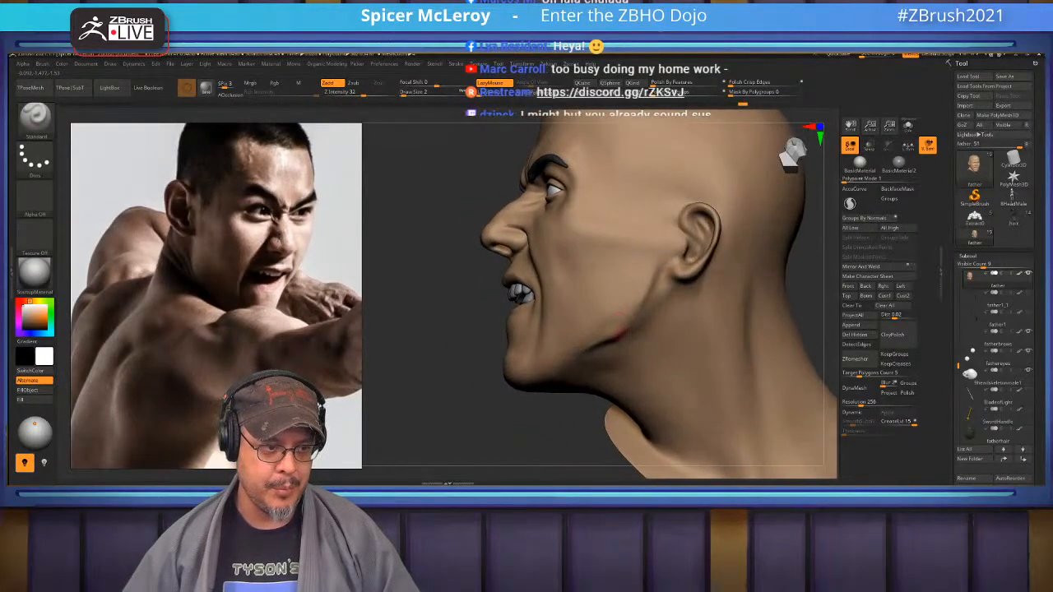
{"action": "key", "text": "s"}
{"action": "left_click_drag", "start_coordinate": [623, 332], "coordinate": [612, 335], "text": "shift"}
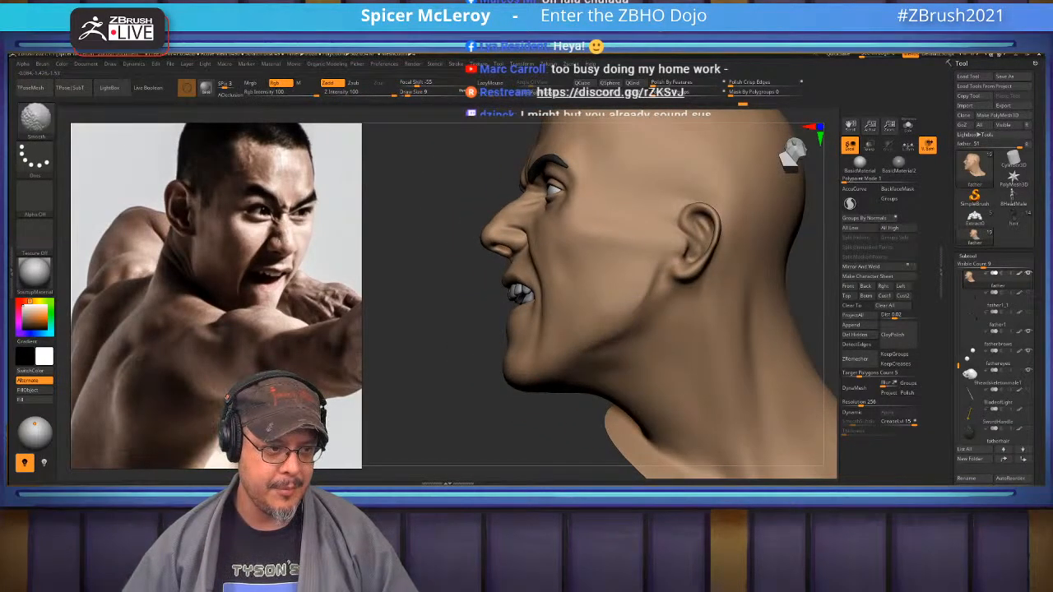
Soften the jaw angle and cheek in front of the ear with the FormSoft brush, reducing the draw size from 9 to 4
{"action": "key", "text": "b"}
{"action": "key", "text": "f"}
{"action": "key", "text": "s"}
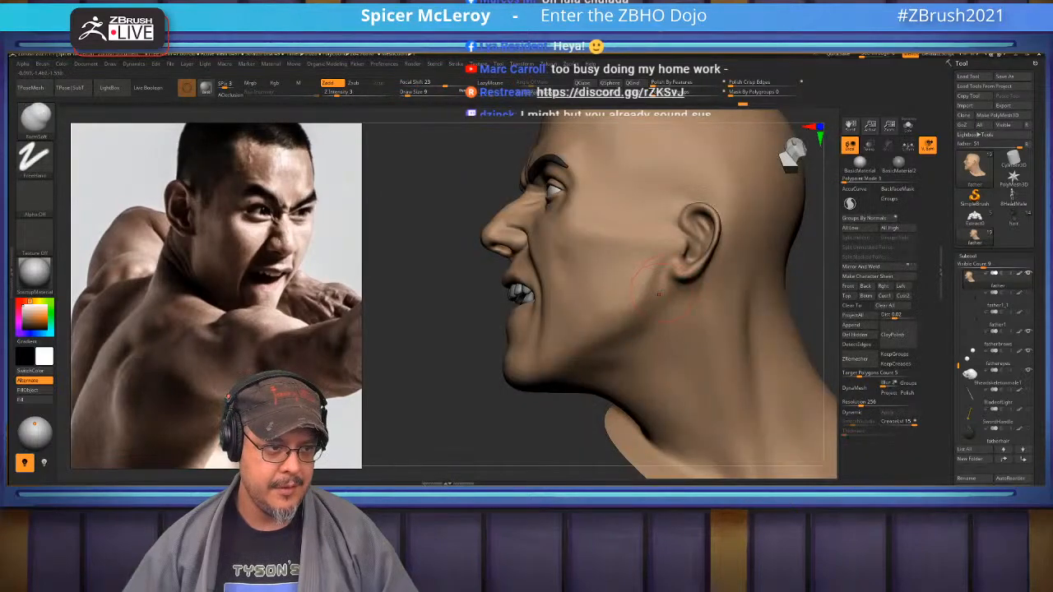
{"action": "key", "text": "shift"}
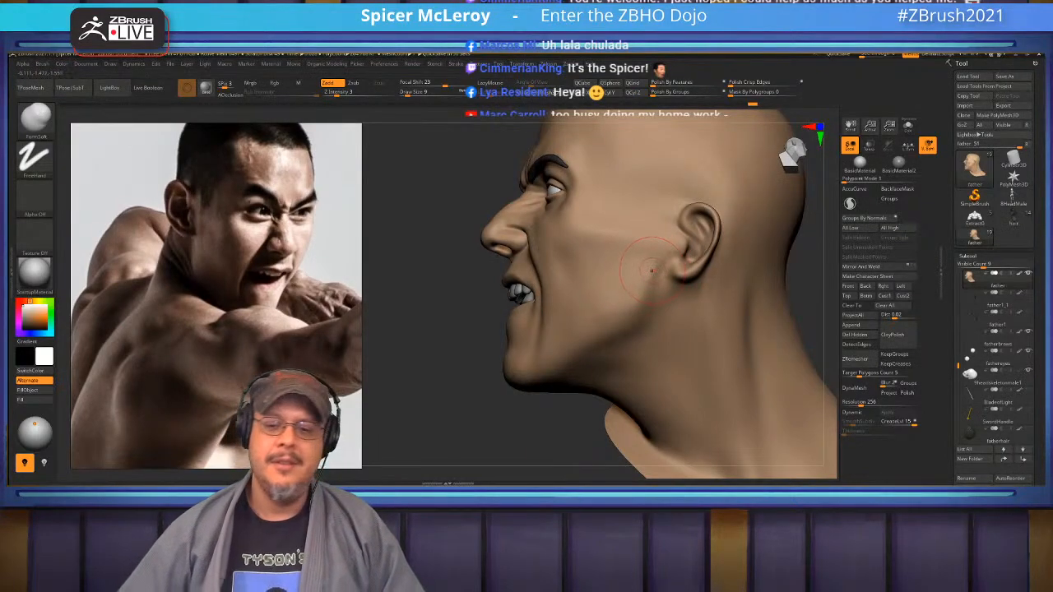
{"action": "right_click_drag", "start_coordinate": [654, 278], "coordinate": [686, 298], "text": "alt"}
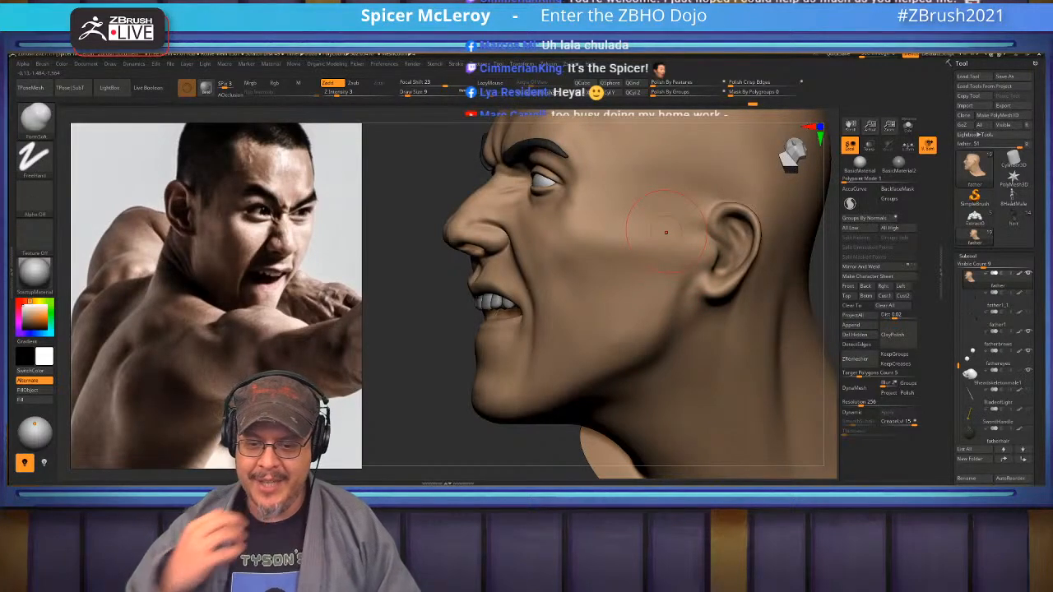
{"action": "mouse_move", "coordinate": [667, 254]}
{"action": "right_mouse_down"}
{"action": "mouse_move", "coordinate": [681, 255]}
{"action": "mouse_move", "coordinate": [658, 240]}
{"action": "mouse_move", "coordinate": [676, 247]}
{"action": "right_mouse_up"}
{"action": "key", "text": "s"}
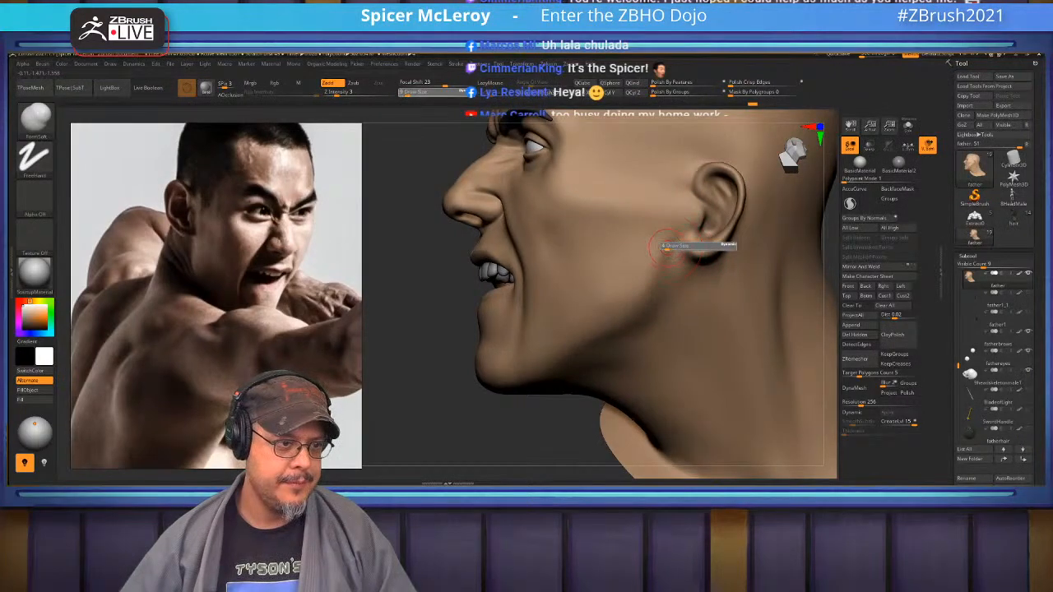
{"action": "left_click", "coordinate": [667, 248]}
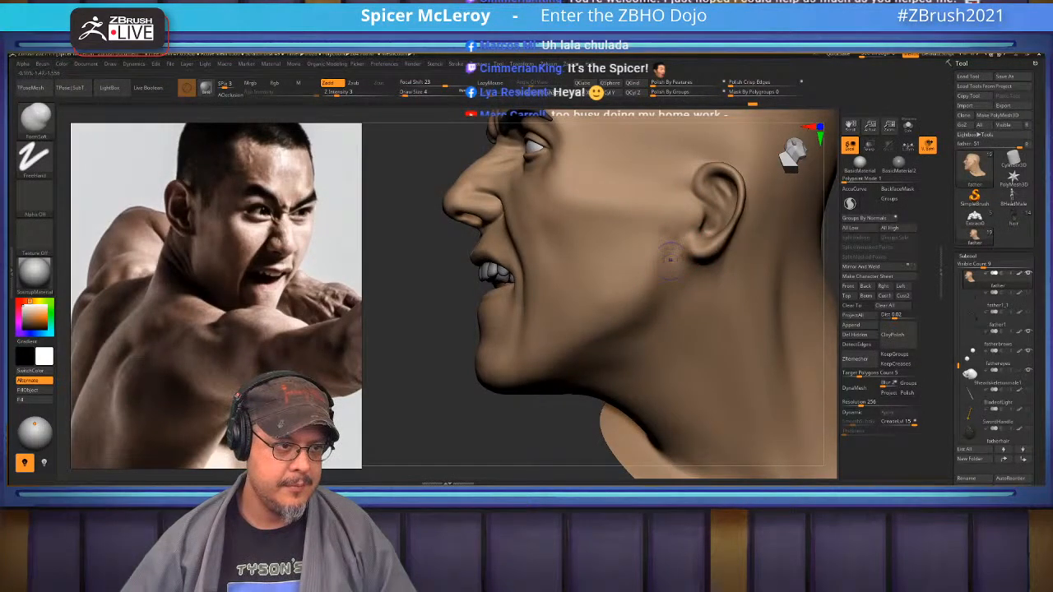
{"action": "key", "text": "shift"}
{"action": "mouse_move", "coordinate": [411, 304]}
{"action": "left_mouse_down"}
{"action": "mouse_move", "coordinate": [494, 299]}
{"action": "mouse_move", "coordinate": [552, 386]}
{"action": "left_mouse_up"}
{"action": "key", "text": "shift"}
Adjust the lips from a low view with the Move brush at draw size 7
{"action": "mouse_move", "coordinate": [589, 405]}
{"action": "right_mouse_down"}
{"action": "mouse_move", "coordinate": [609, 401]}
{"action": "mouse_move", "coordinate": [623, 436]}
{"action": "mouse_move", "coordinate": [573, 300]}
{"action": "mouse_move", "coordinate": [549, 269]}
{"action": "mouse_move", "coordinate": [548, 225]}
{"action": "mouse_move", "coordinate": [627, 285]}
{"action": "mouse_move", "coordinate": [619, 308]}
{"action": "mouse_move", "coordinate": [650, 331]}
{"action": "right_mouse_up"}
{"action": "key", "text": "b"}
{"action": "key", "text": "m"}
{"action": "key", "text": "v"}
{"action": "mouse_move", "coordinate": [576, 292]}
{"action": "right_mouse_down"}
{"action": "mouse_move", "coordinate": [595, 284]}
{"action": "mouse_move", "coordinate": [612, 306]}
{"action": "right_mouse_up"}
{"action": "key", "text": "s"}
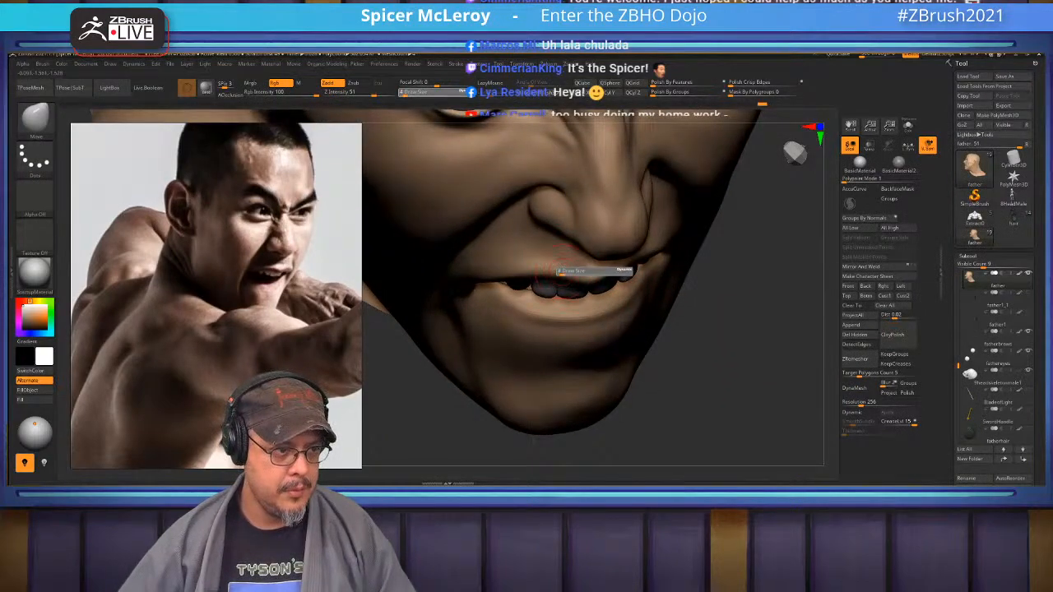
{"action": "left_click_drag", "start_coordinate": [564, 270], "coordinate": [562, 272]}
{"action": "right_click_drag", "start_coordinate": [675, 268], "coordinate": [650, 264]}
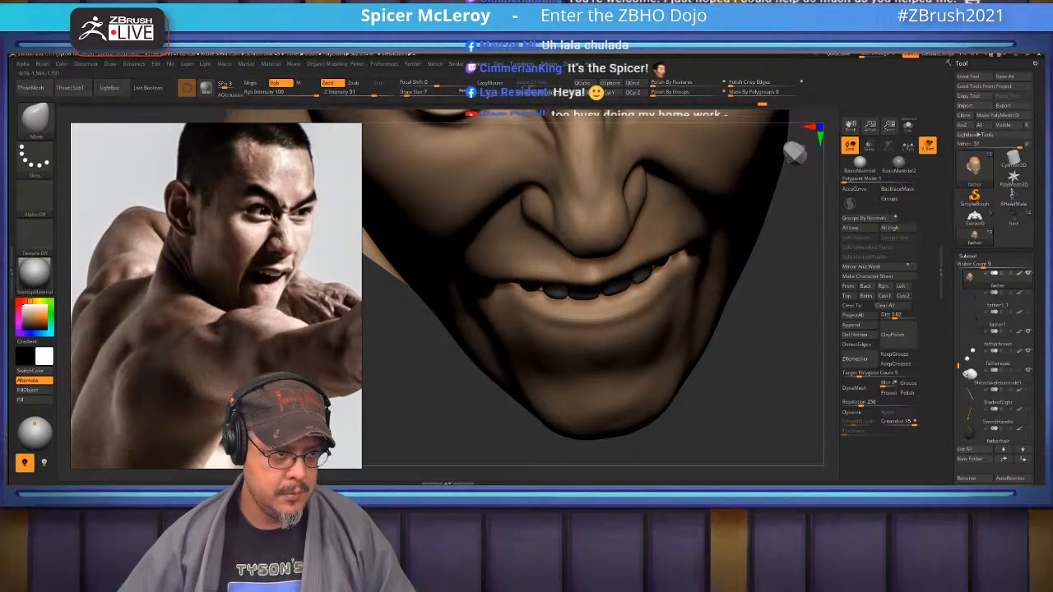
{"action": "right_click_drag", "start_coordinate": [604, 329], "coordinate": [572, 263]}
Unhide the father's full body and show all the other diorama subtools
{"action": "mouse_move", "coordinate": [572, 345]}
{"action": "right_mouse_down", "text": "ctrl"}
{"action": "mouse_move", "coordinate": [572, 281]}
{"action": "mouse_move", "coordinate": [684, 278]}
{"action": "mouse_move", "coordinate": [689, 265]}
{"action": "mouse_move", "coordinate": [738, 262]}
{"action": "mouse_move", "coordinate": [724, 284]}
{"action": "mouse_move", "coordinate": [712, 279]}
{"action": "mouse_move", "coordinate": [740, 247]}
{"action": "mouse_move", "coordinate": [722, 235]}
{"action": "mouse_move", "coordinate": [658, 271]}
{"action": "mouse_move", "coordinate": [592, 288]}
{"action": "mouse_move", "coordinate": [527, 280]}
{"action": "mouse_move", "coordinate": [592, 329]}
{"action": "mouse_move", "coordinate": [703, 331]}
{"action": "mouse_move", "coordinate": [687, 341]}
{"action": "right_mouse_up", "text": "ctrl"}
{"action": "left_click", "coordinate": [762, 263], "text": "ctrl+shift"}
{"action": "key", "text": "f"}
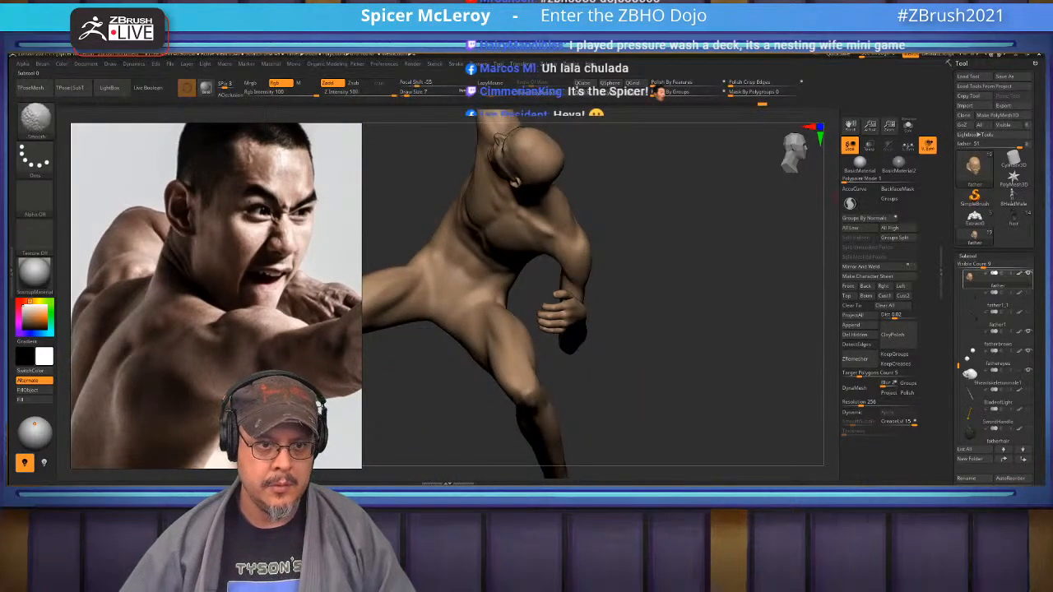
{"action": "left_click", "coordinate": [1027, 273], "text": "shift"}
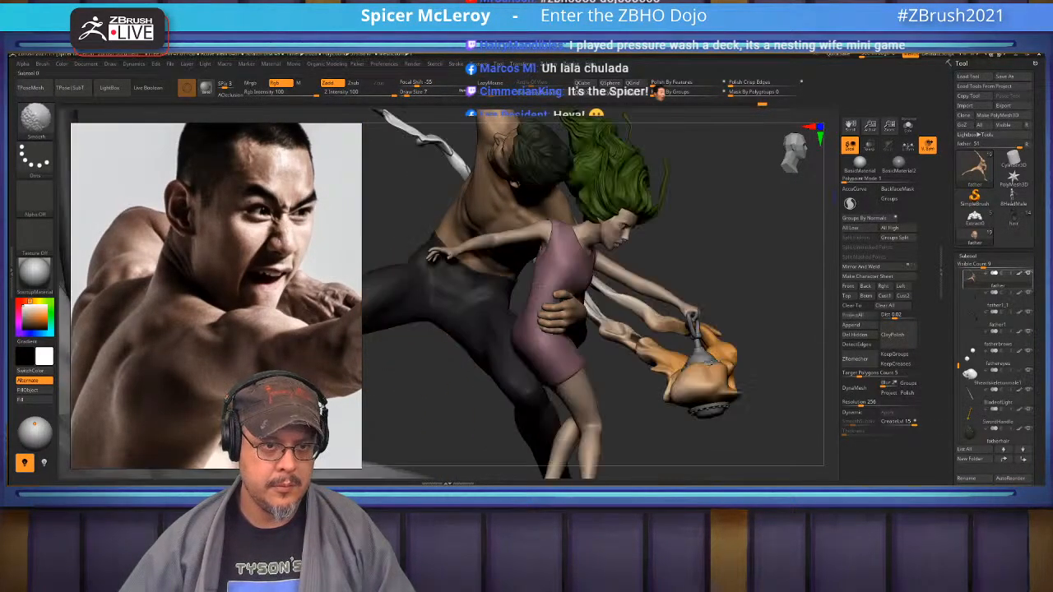
{"action": "mouse_move", "coordinate": [740, 383]}
{"action": "right_mouse_down", "text": "ctrl"}
{"action": "mouse_move", "coordinate": [740, 313]}
{"action": "mouse_move", "coordinate": [560, 321]}
{"action": "mouse_move", "coordinate": [501, 282]}
{"action": "right_mouse_up", "text": "ctrl"}
{"action": "right_click_drag", "start_coordinate": [502, 282], "coordinate": [678, 235], "text": "alt"}
{"action": "right_click_drag", "start_coordinate": [501, 275], "coordinate": [645, 317]}
{"action": "mouse_move", "coordinate": [575, 296]}
{"action": "right_mouse_down"}
{"action": "mouse_move", "coordinate": [563, 288]}
{"action": "mouse_move", "coordinate": [608, 275]}
{"action": "mouse_move", "coordinate": [557, 265]}
{"action": "right_mouse_up"}
{"action": "left_click_drag", "start_coordinate": [557, 265], "coordinate": [561, 275], "text": "shift"}
{"action": "mouse_move", "coordinate": [561, 276]}
{"action": "right_mouse_down", "text": "ctrl"}
{"action": "mouse_move", "coordinate": [561, 177]}
{"action": "mouse_move", "coordinate": [522, 186]}
{"action": "mouse_move", "coordinate": [522, 226]}
{"action": "right_mouse_up", "text": "ctrl"}
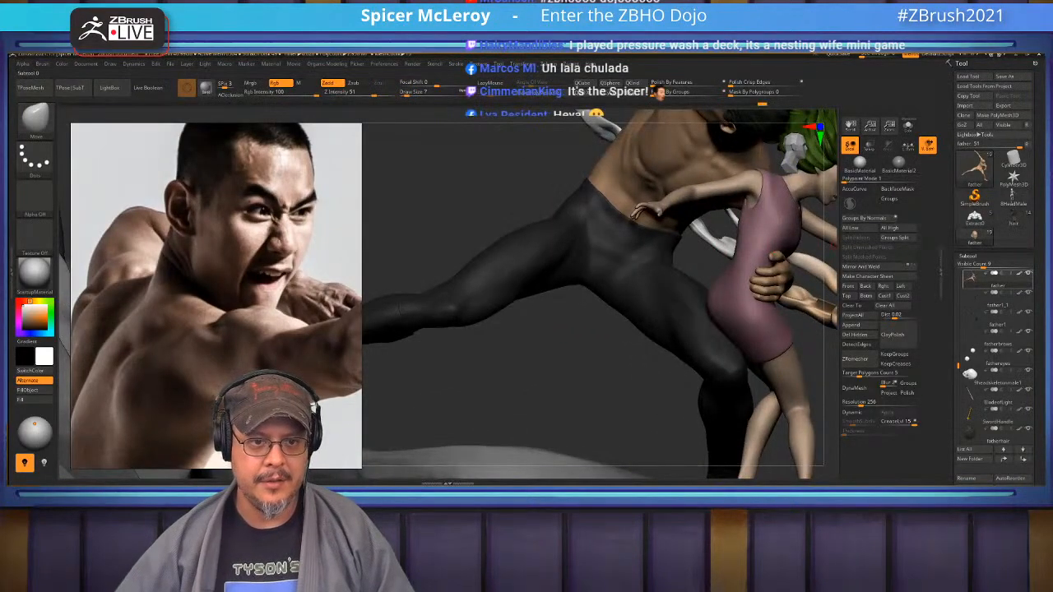
Rename the father1_1 subtool as Boots
{"action": "left_click", "coordinate": [997, 303]}
{"action": "left_click_drag", "start_coordinate": [1034, 403], "coordinate": [1034, 340]}
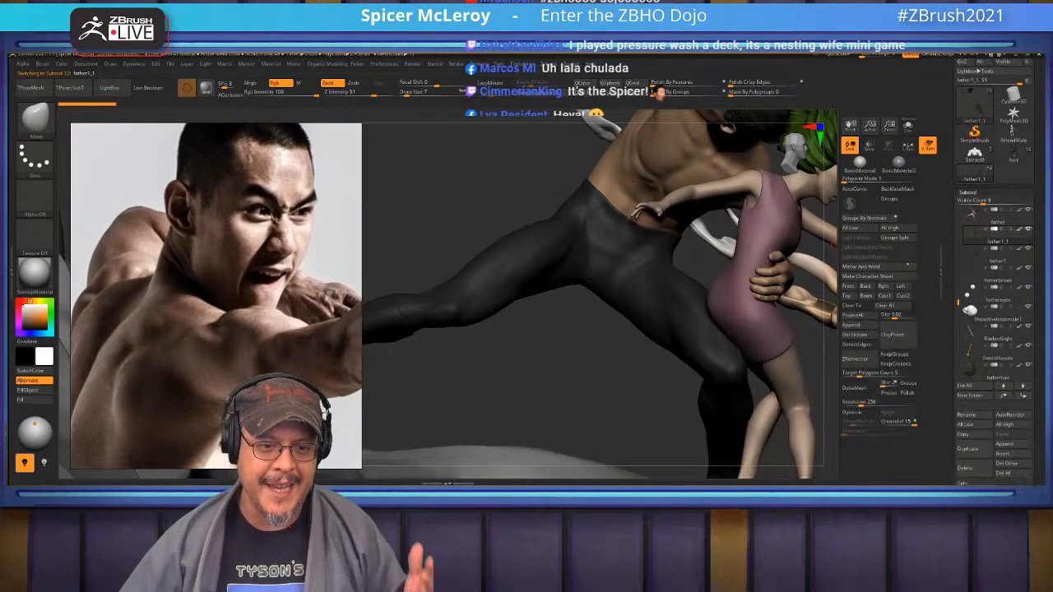
{"action": "left_click", "coordinate": [972, 416]}
{"action": "type", "text": "Boots"}
{"action": "key", "text": "Return"}
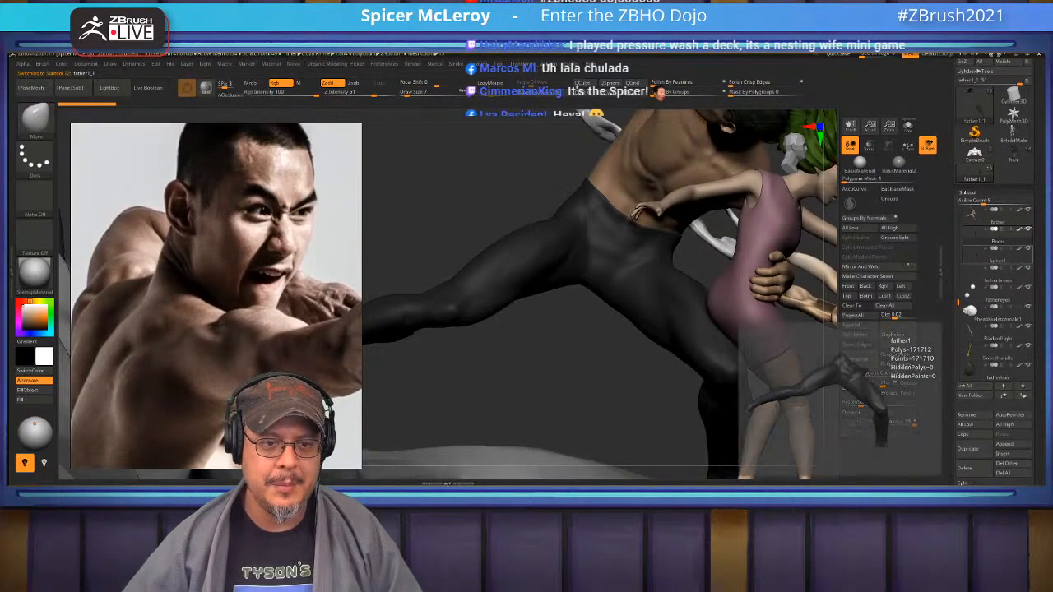
Rename the father1 subtool as Pants and move it above Boots in the subtool order
{"action": "left_click", "coordinate": [996, 260]}
{"action": "left_click", "coordinate": [972, 416]}
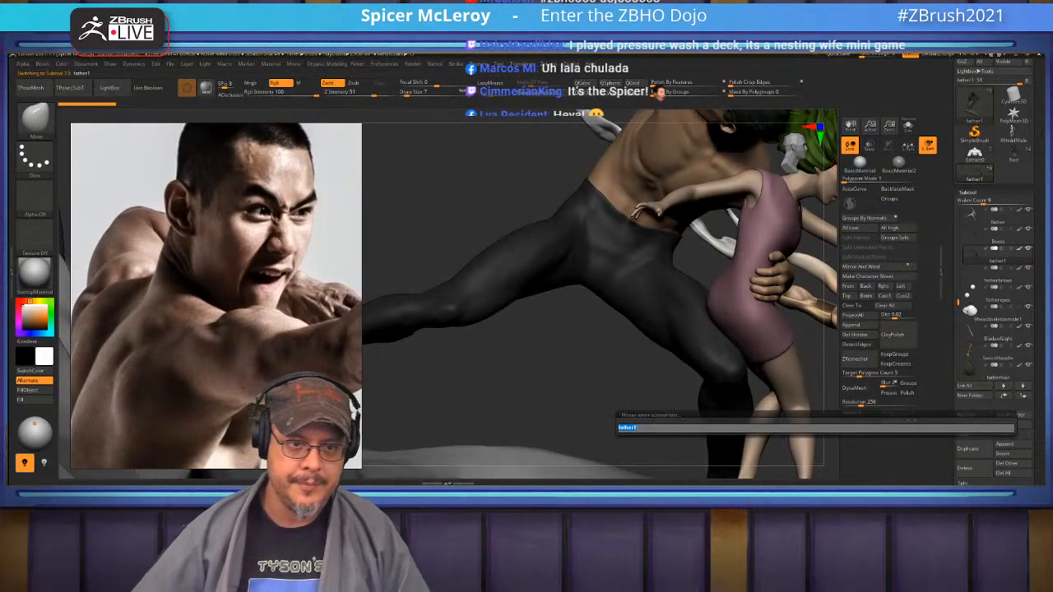
{"action": "key", "text": "shift"}
{"action": "type", "text": "Pa"}
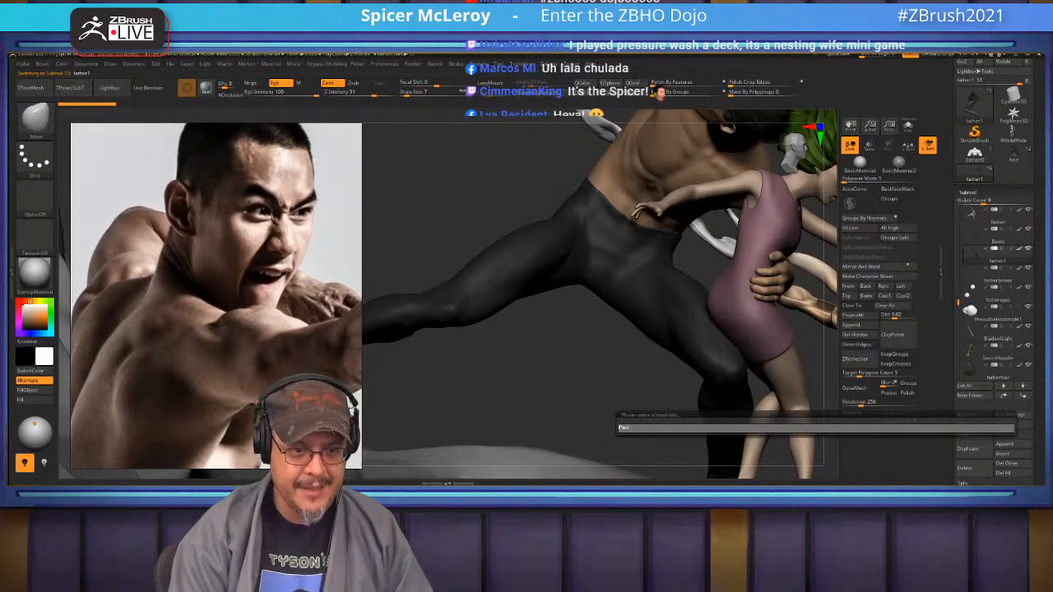
{"action": "type", "text": "nts"}
{"action": "key", "text": "Return"}
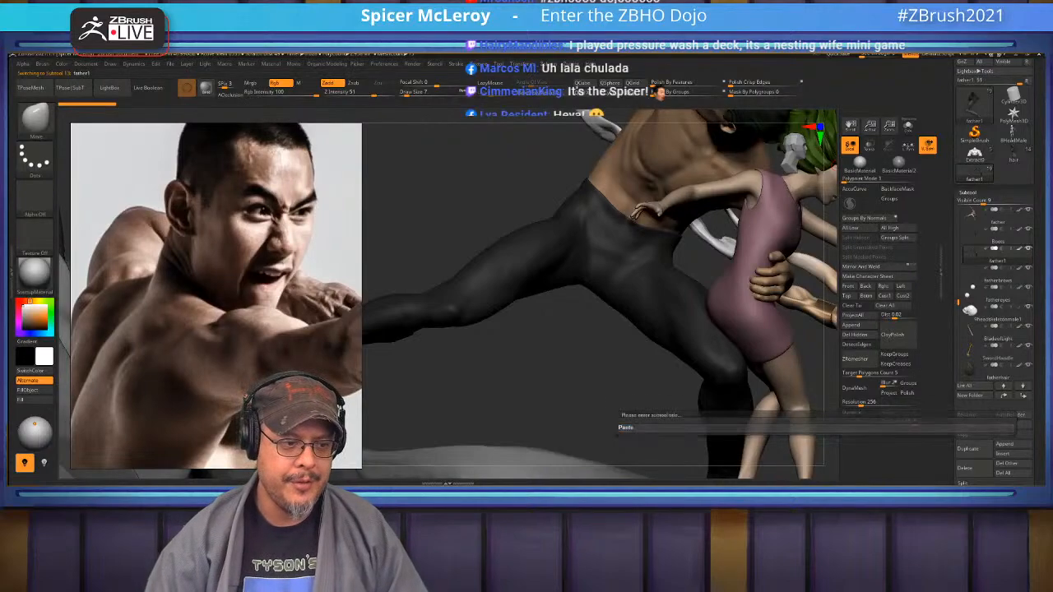
{"action": "mouse_move", "coordinate": [995, 256]}
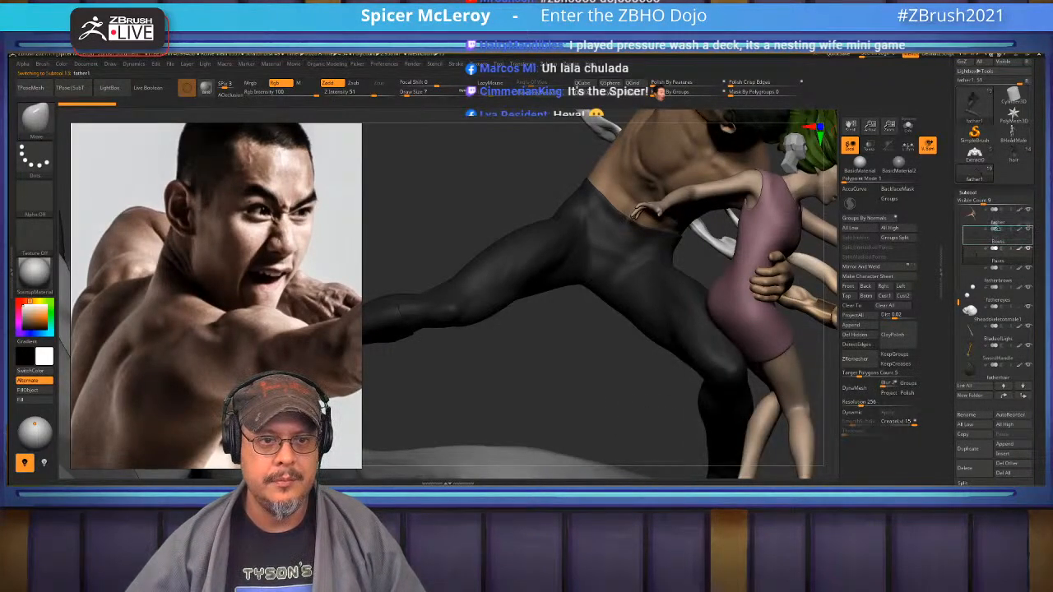
{"action": "left_click", "coordinate": [995, 238]}
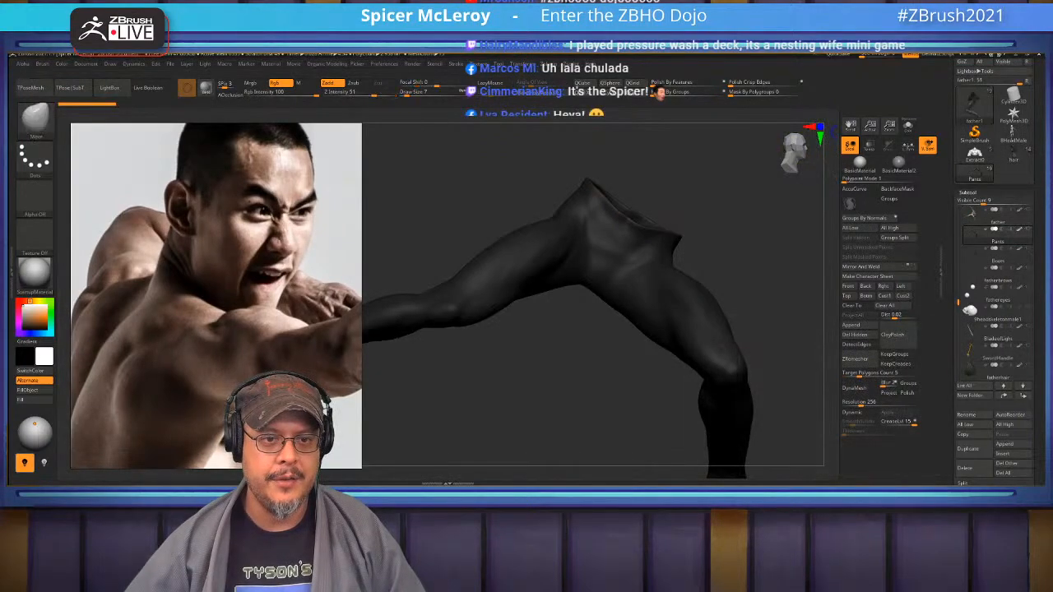
Isolate the Pants subtool in Solo mode and leave only the thigh's polygroup visible
{"action": "left_click", "coordinate": [1027, 210]}
{"action": "left_click_drag", "start_coordinate": [756, 362], "coordinate": [748, 264], "text": "alt"}
{"action": "mouse_move", "coordinate": [715, 305]}
{"action": "left_mouse_down", "text": "alt"}
{"action": "mouse_move", "coordinate": [754, 259]}
{"action": "mouse_move", "coordinate": [755, 290]}
{"action": "mouse_move", "coordinate": [741, 283]}
{"action": "mouse_move", "coordinate": [613, 303]}
{"action": "mouse_move", "coordinate": [781, 317]}
{"action": "mouse_move", "coordinate": [719, 411]}
{"action": "mouse_move", "coordinate": [608, 370]}
{"action": "left_mouse_up", "text": "alt"}
{"action": "left_click", "coordinate": [908, 126]}
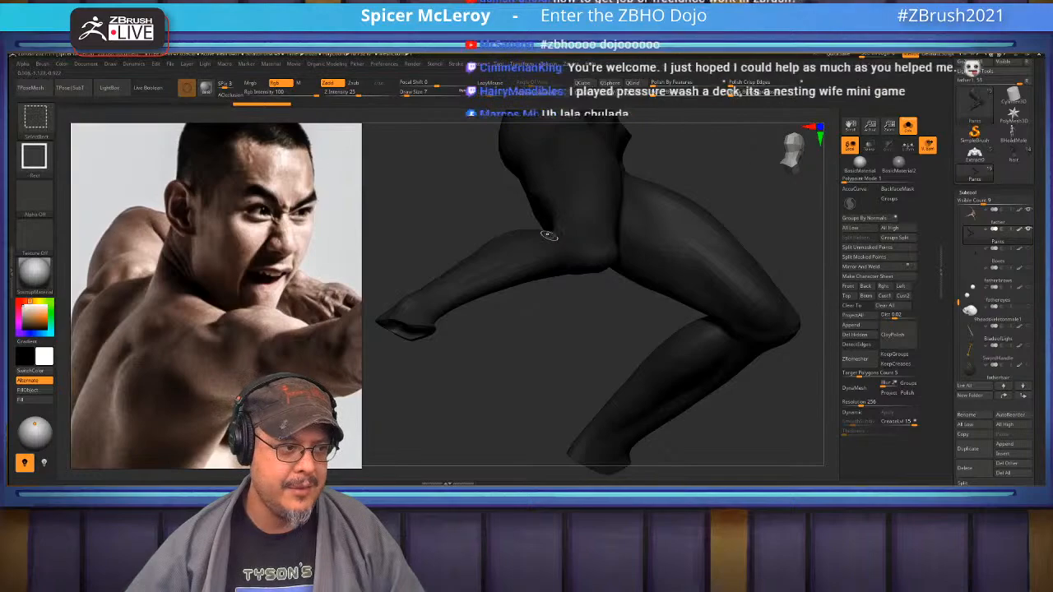
{"action": "left_click", "coordinate": [693, 222], "text": "ctrl+shift"}
{"action": "left_click_drag", "start_coordinate": [742, 200], "coordinate": [732, 198]}
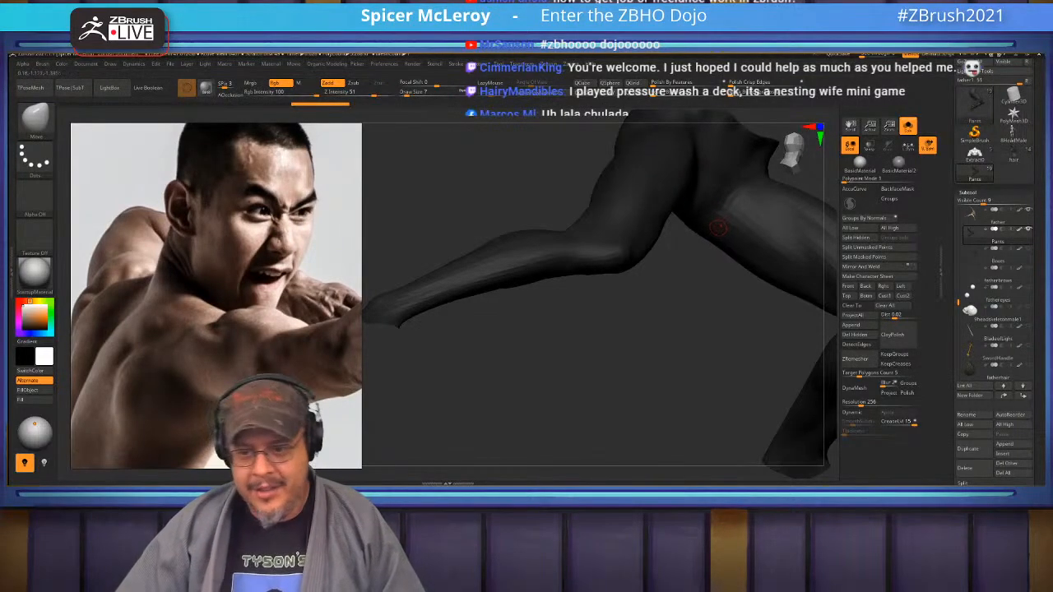
{"action": "left_click_drag", "start_coordinate": [593, 349], "coordinate": [473, 399], "text": "alt"}
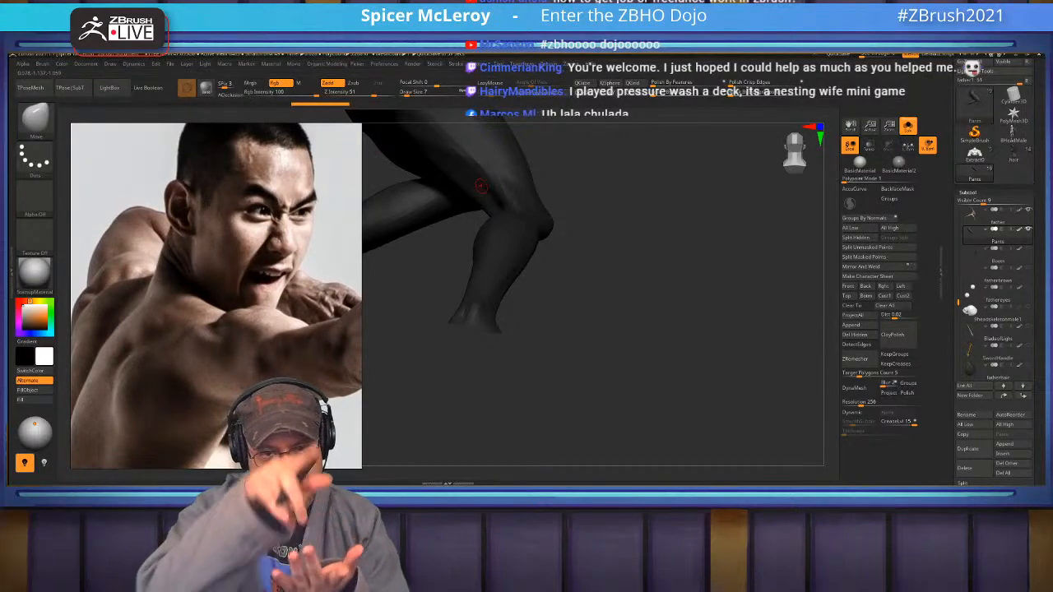
{"action": "left_click_drag", "start_coordinate": [547, 306], "coordinate": [823, 240]}
Open the Geometry settings for the Pants subtool and delete its hidden polygons
{"action": "left_click", "coordinate": [967, 192]}
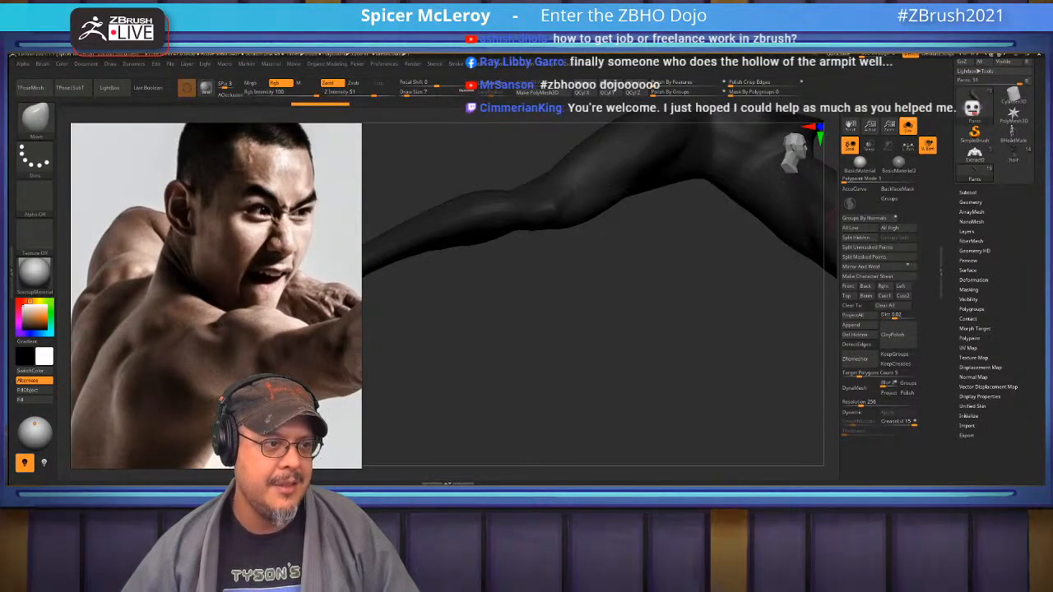
{"action": "left_click", "coordinate": [970, 201]}
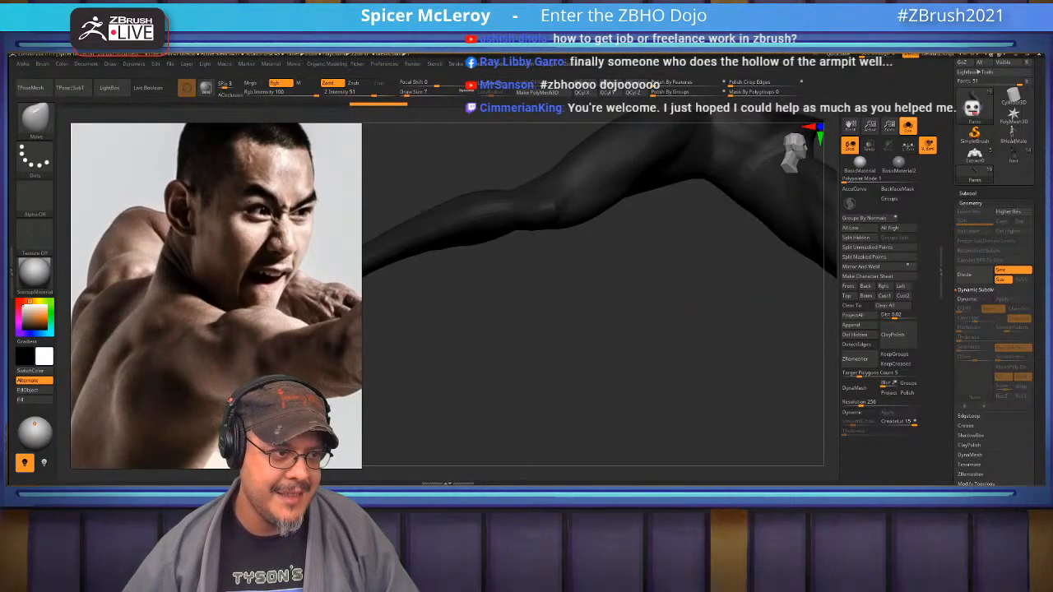
{"action": "left_click_drag", "start_coordinate": [625, 353], "coordinate": [617, 329]}
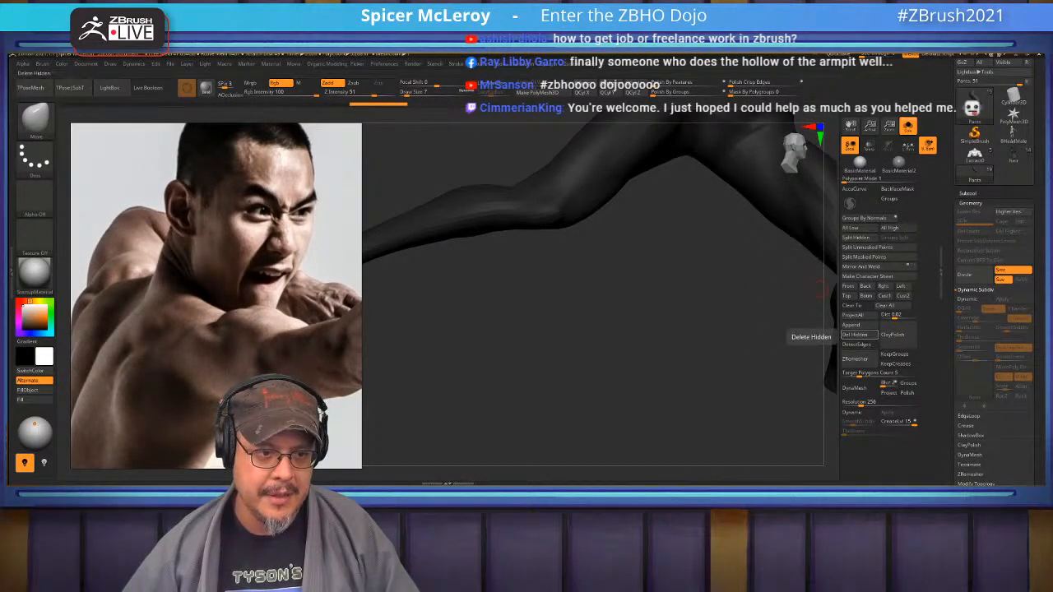
{"action": "left_click_drag", "start_coordinate": [789, 354], "coordinate": [456, 309]}
Bring the rest of the figure back into view and choose the Form Soft brush for the Pants subtool
{"action": "mouse_move", "coordinate": [444, 346]}
{"action": "left_mouse_down", "text": "alt"}
{"action": "mouse_move", "coordinate": [547, 278]}
{"action": "mouse_move", "coordinate": [550, 287]}
{"action": "left_mouse_up", "text": "alt"}
{"action": "key", "text": "b"}
{"action": "key", "text": "m"}
{"action": "key", "text": "v"}
{"action": "key", "text": "b"}
{"action": "key", "text": "f"}
{"action": "key", "text": "s"}
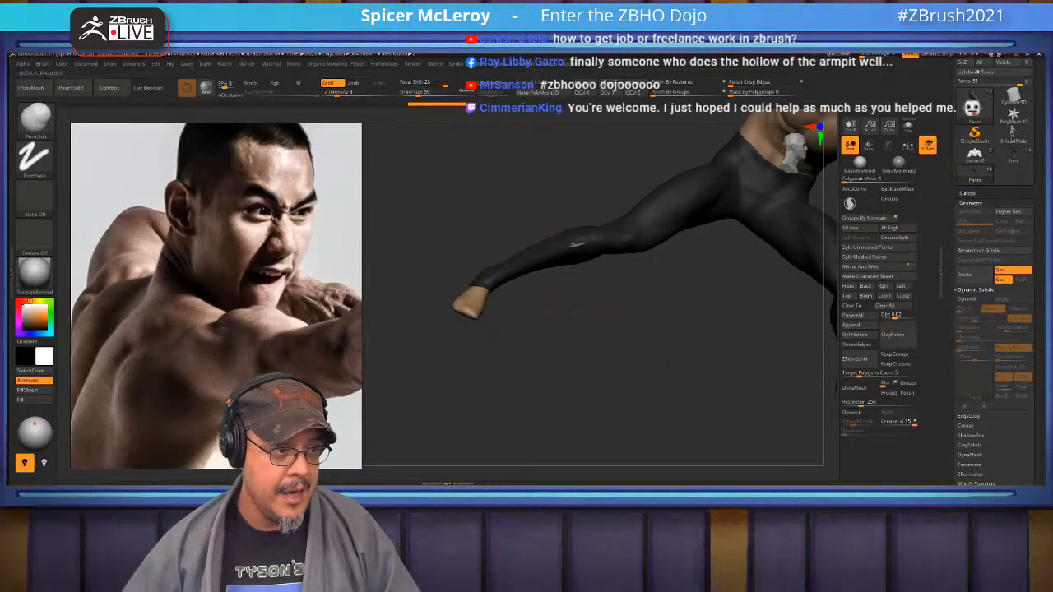
{"action": "left_click_drag", "start_coordinate": [599, 275], "coordinate": [613, 237]}
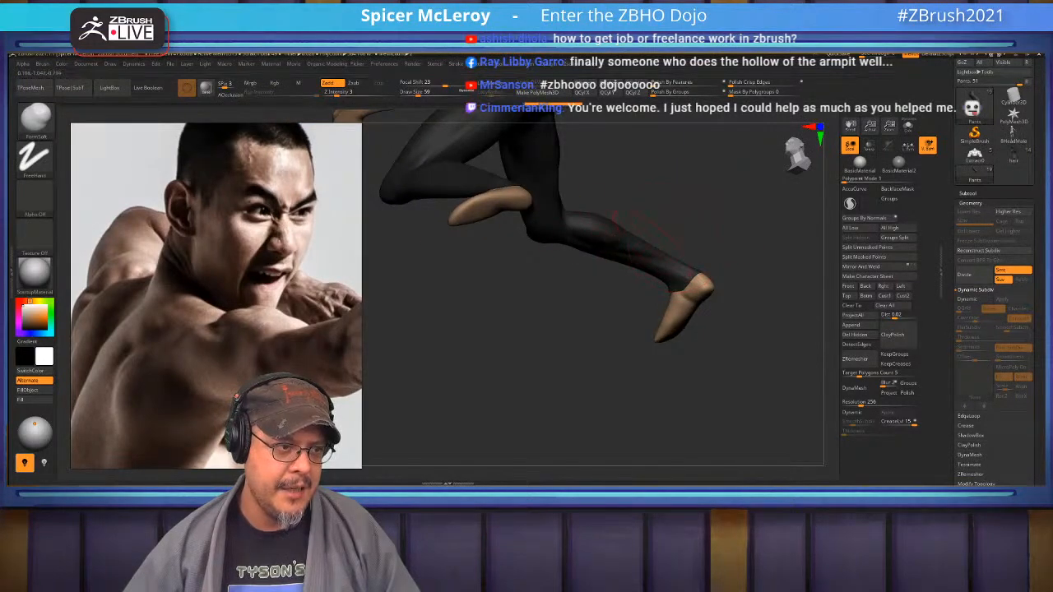
{"action": "left_click_drag", "start_coordinate": [719, 235], "coordinate": [686, 288]}
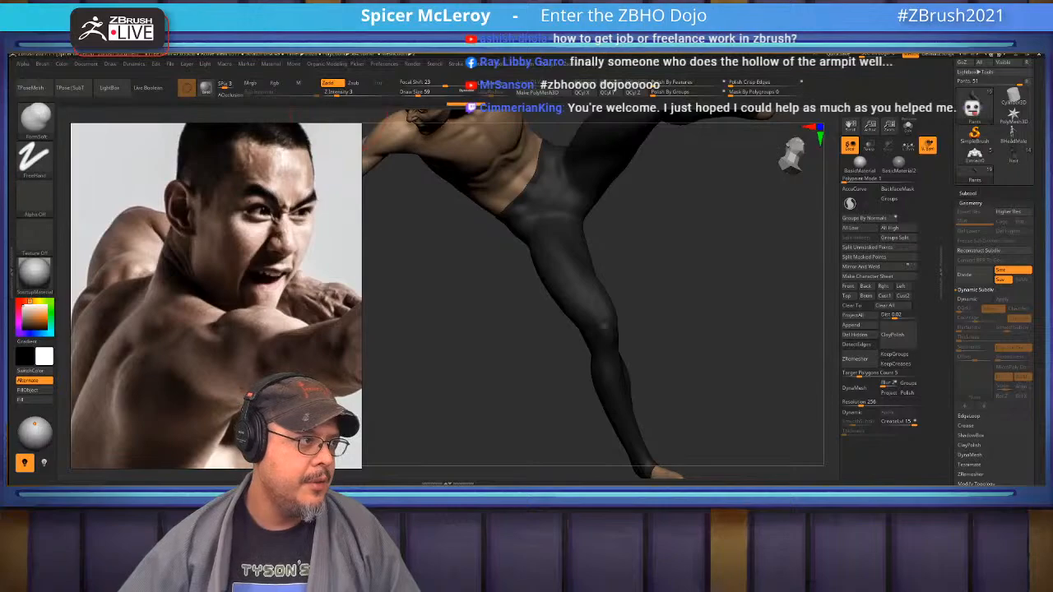
{"action": "key", "text": "b"}
{"action": "key", "text": "m"}
{"action": "key", "text": "o"}
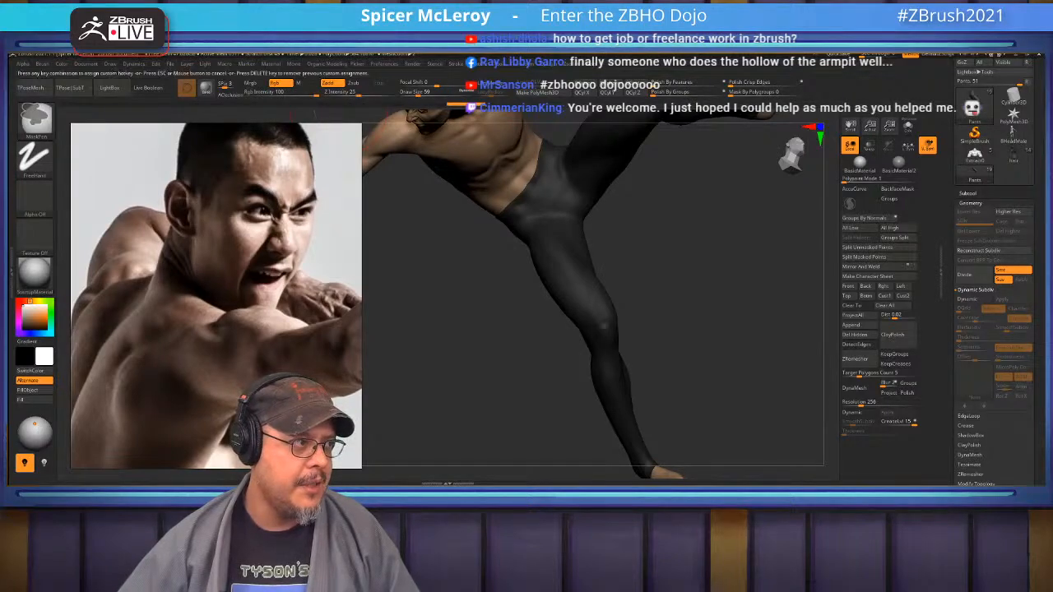
{"action": "key", "text": "b"}
{"action": "key", "text": "f"}
{"action": "key", "text": "s"}
Set the dynamics Gravity Strength to 1 for the pants' cloth simulation
{"action": "left_click_drag", "start_coordinate": [625, 329], "coordinate": [728, 230]}
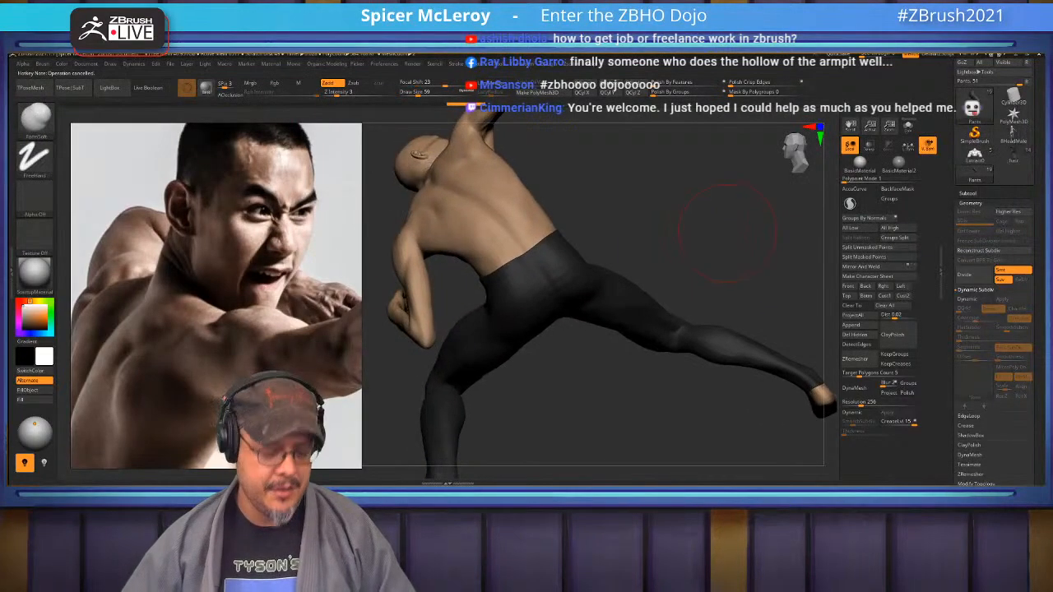
{"action": "key", "text": "space"}
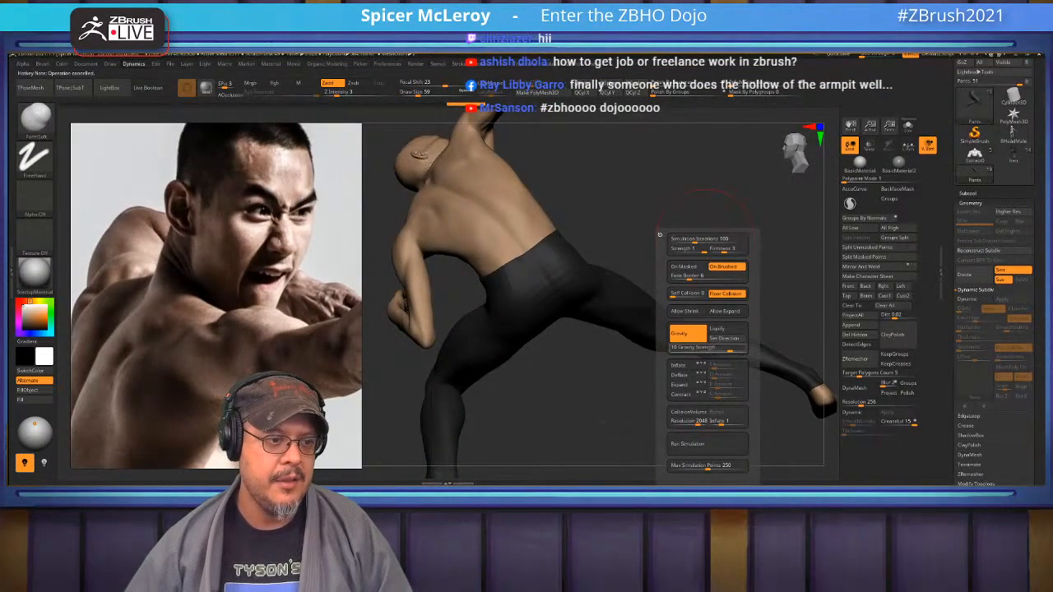
{"action": "left_click", "coordinate": [706, 347]}
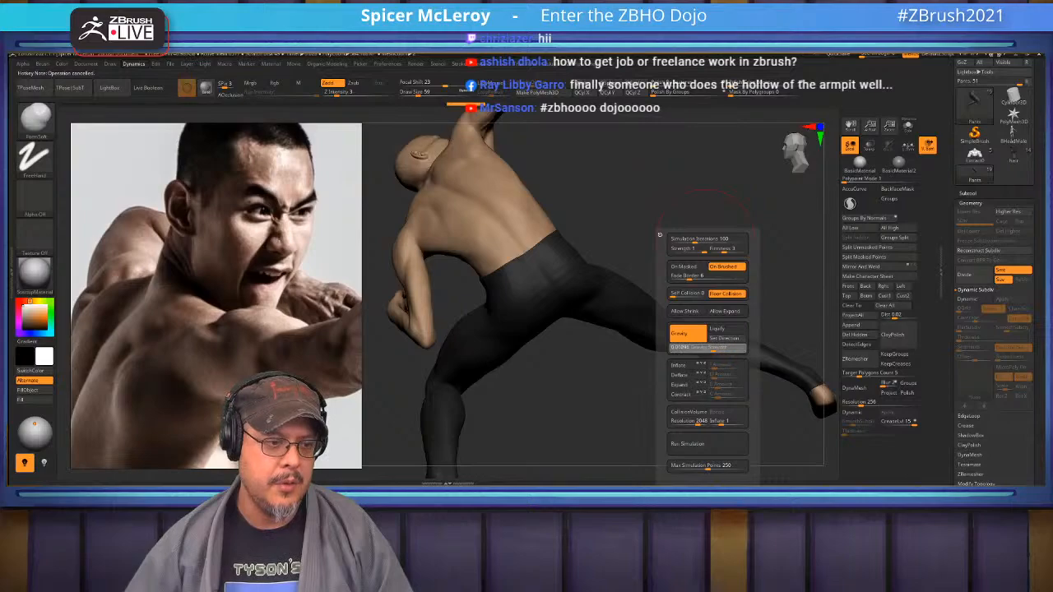
{"action": "key", "text": "Return"}
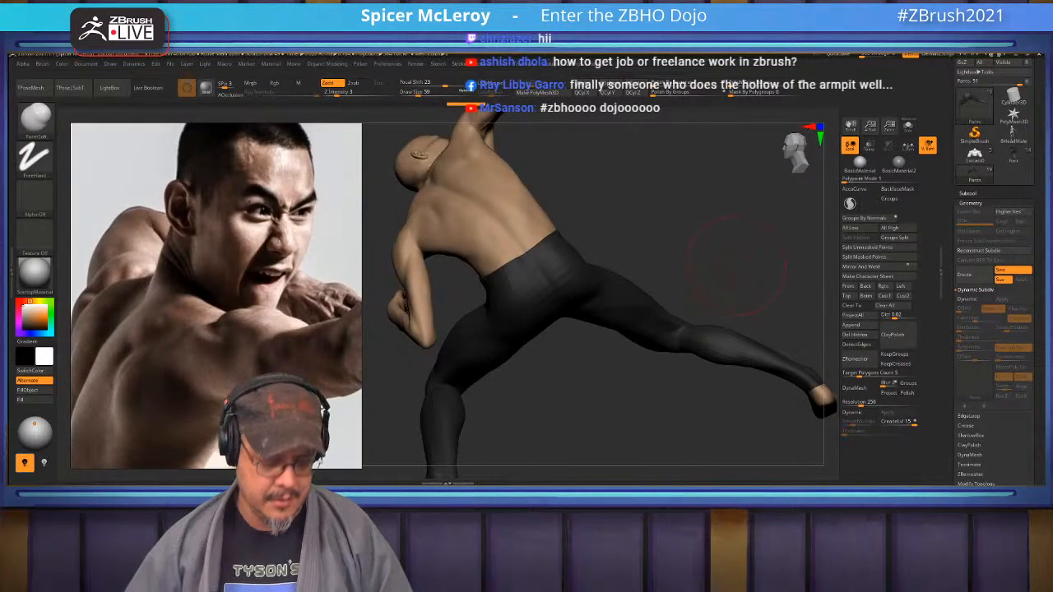
Recalculate the collision volume with its Inflate at 0 and run the cloth simulation on the pants
{"action": "key", "text": "d"}
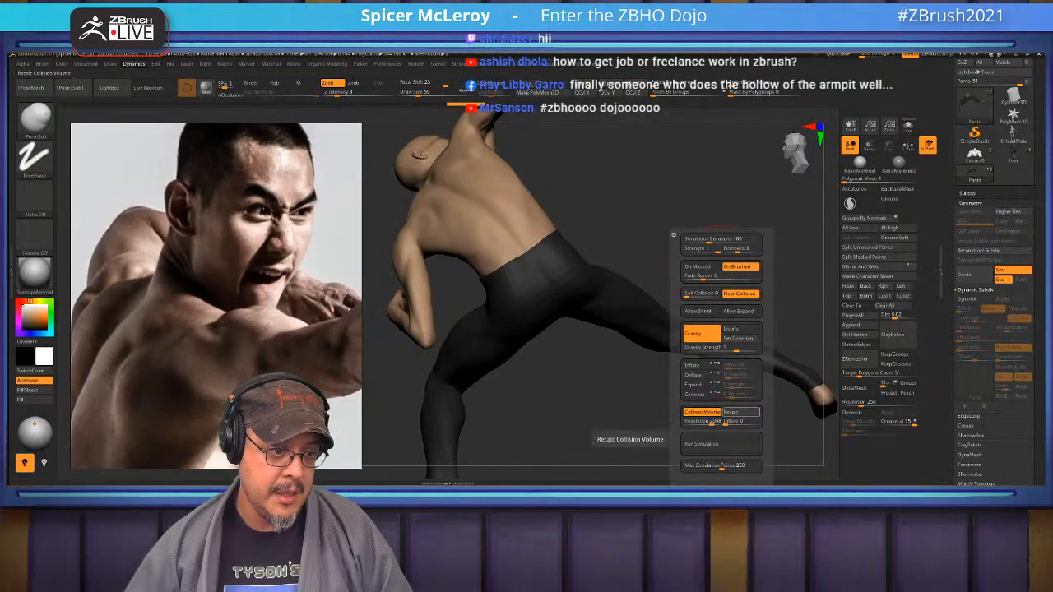
{"action": "left_click", "coordinate": [739, 411]}
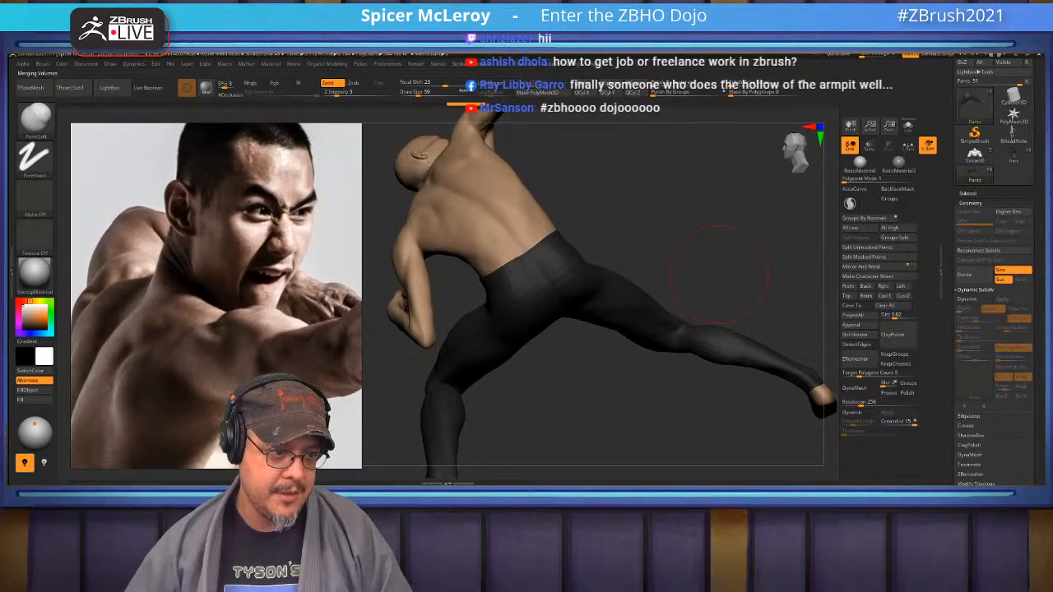
{"action": "key", "text": "d"}
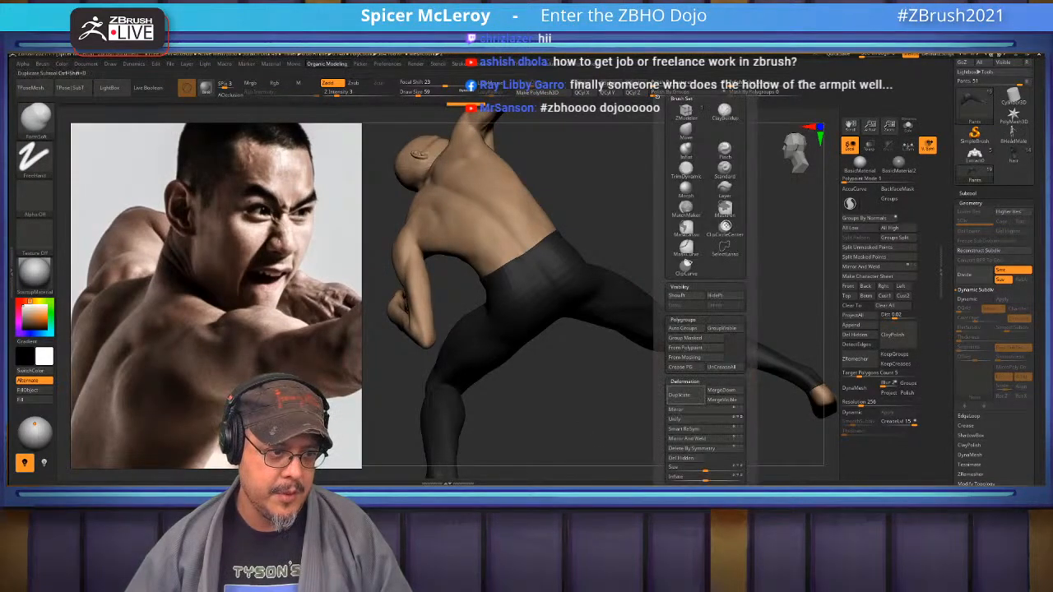
{"action": "key", "text": "d"}
{"action": "left_click", "coordinate": [736, 445]}
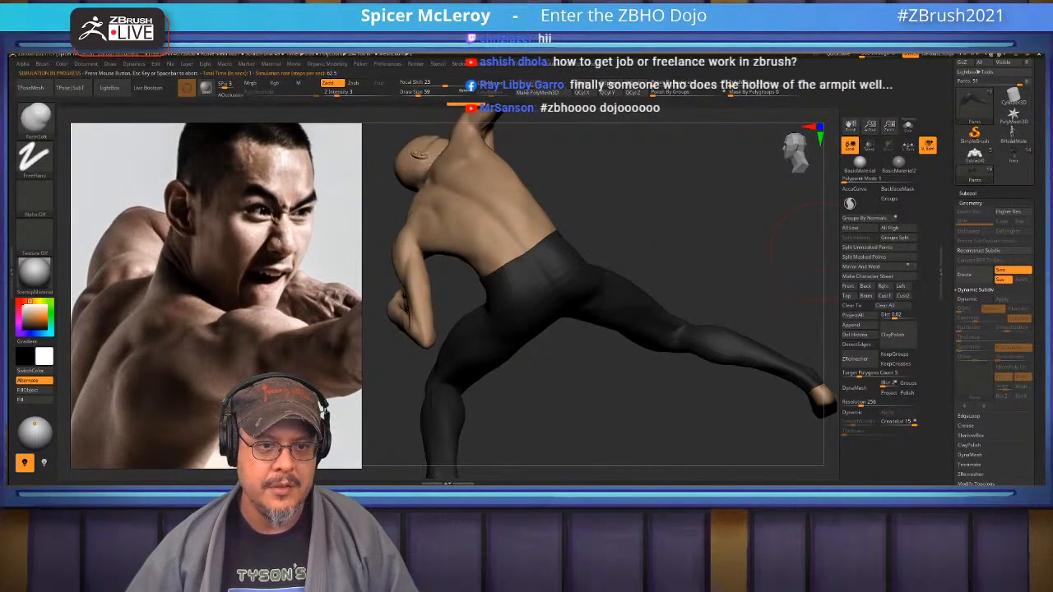
Mask the pants' open edges by feature, using only Border with Groups and Crease turned off
{"action": "left_click", "coordinate": [970, 203]}
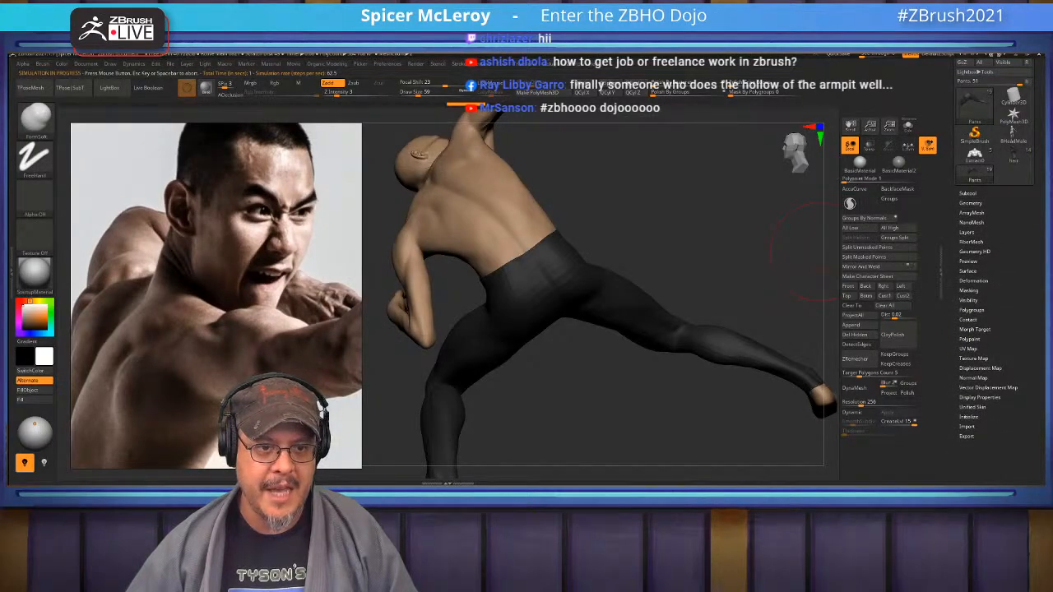
{"action": "left_click", "coordinate": [969, 291]}
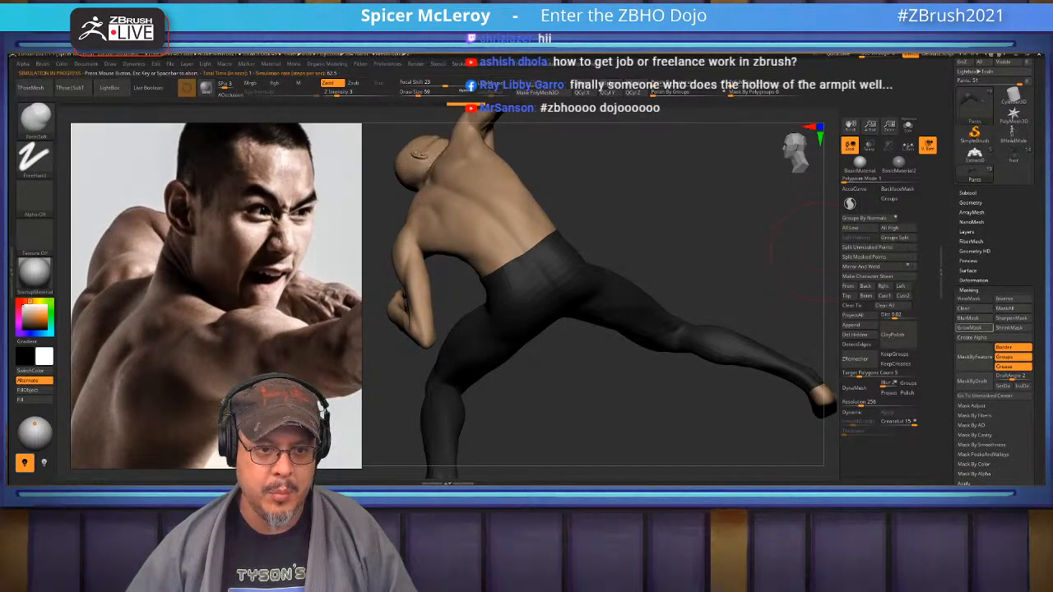
{"action": "left_click", "coordinate": [1005, 357]}
{"action": "left_click", "coordinate": [1004, 366]}
{"action": "left_click_drag", "start_coordinate": [822, 251], "coordinate": [769, 296]}
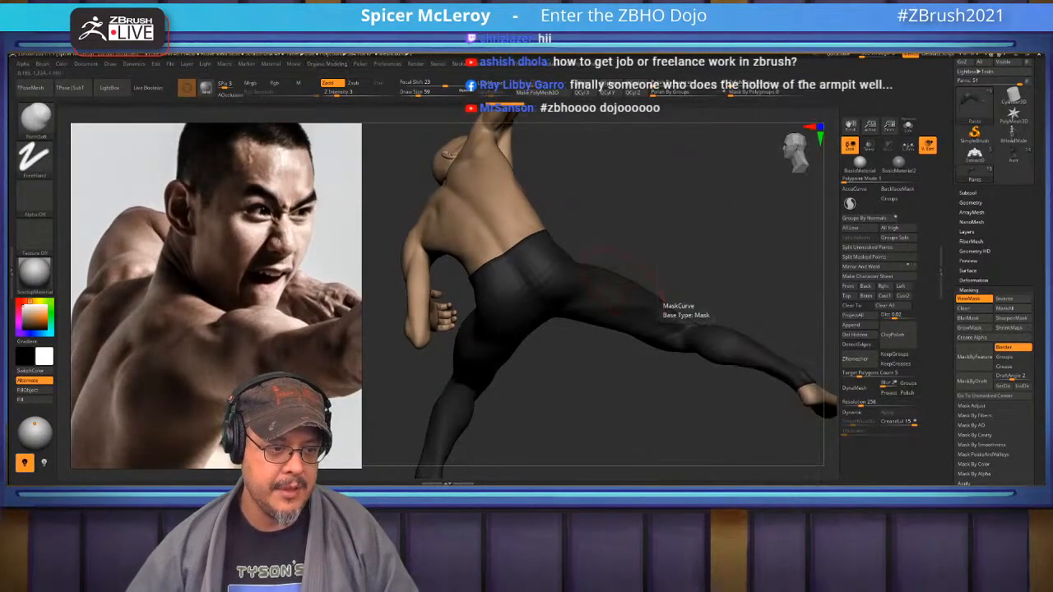
Enable Deflate in the dynamics settings and run the simulation on the border-masked pants
{"action": "key", "text": "d"}
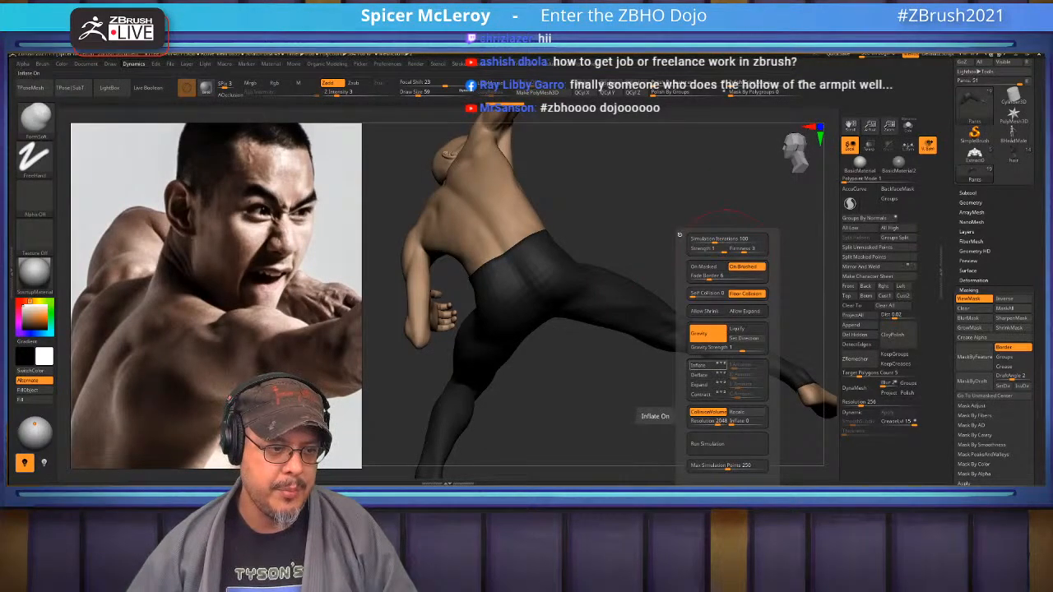
{"action": "left_click", "coordinate": [698, 374]}
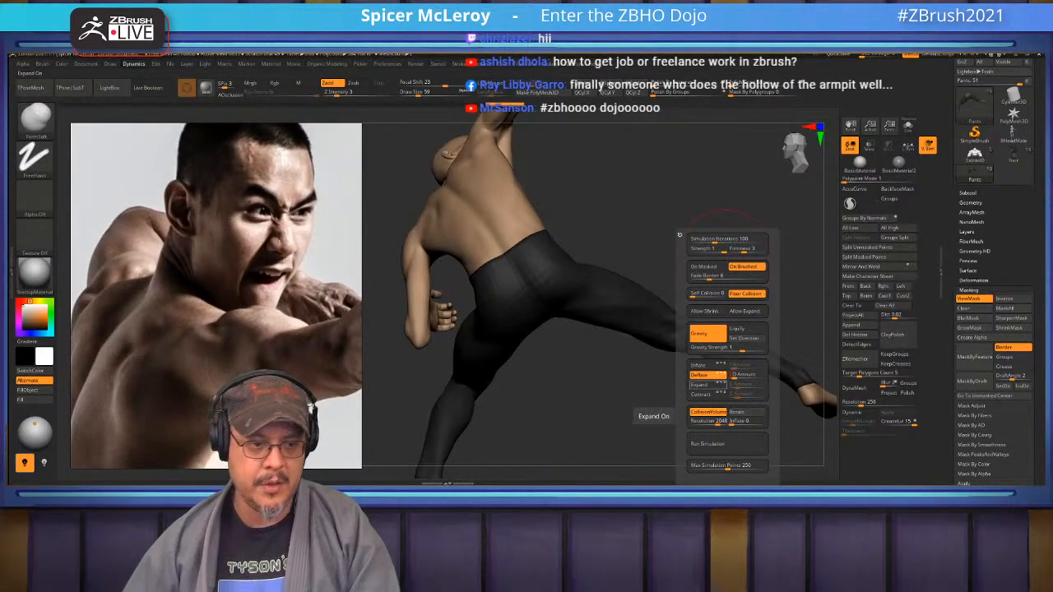
{"action": "left_click", "coordinate": [706, 444]}
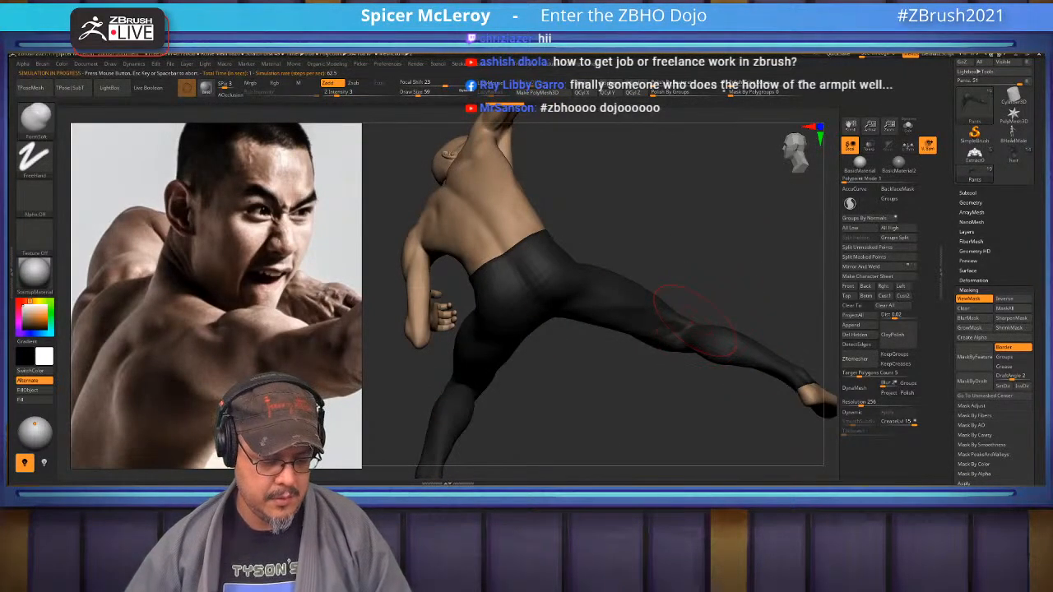
{"action": "key", "text": "space"}
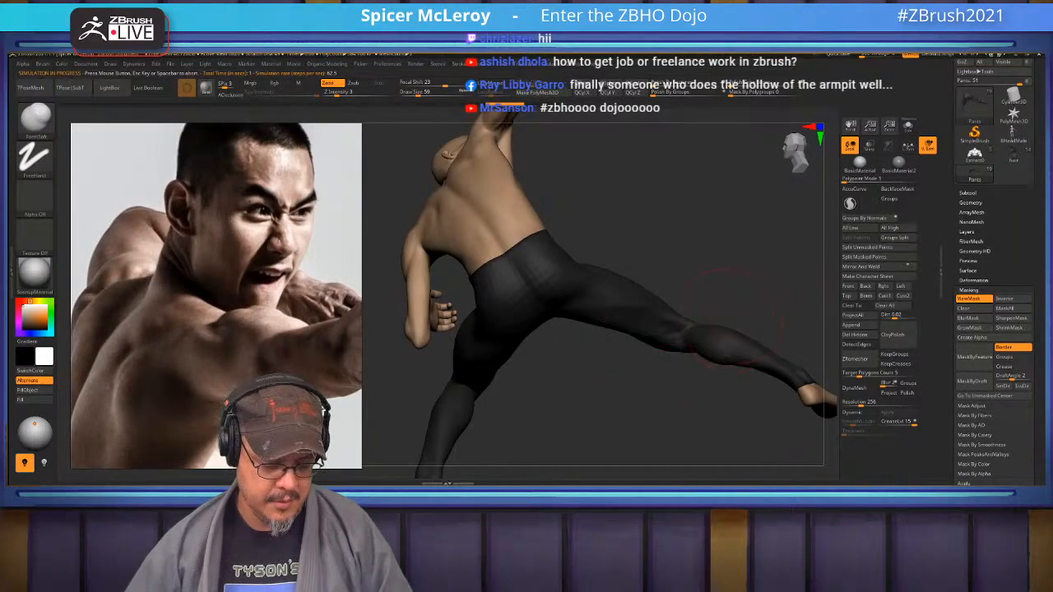
Set the Deflate amount to 0.5 and rerun the cloth simulation on the pants
{"action": "key", "text": "space"}
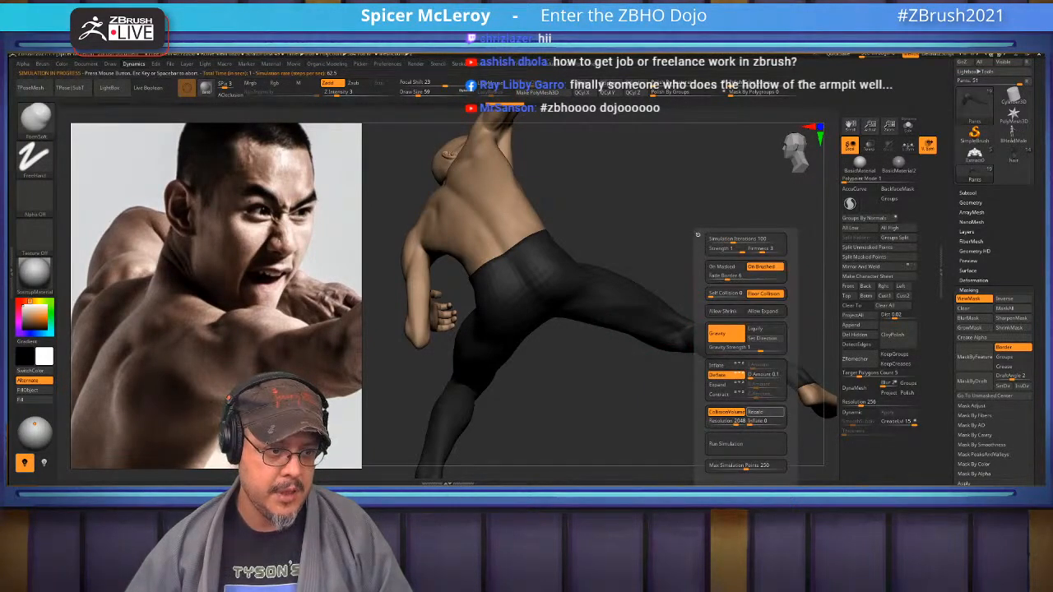
{"action": "key", "text": "space"}
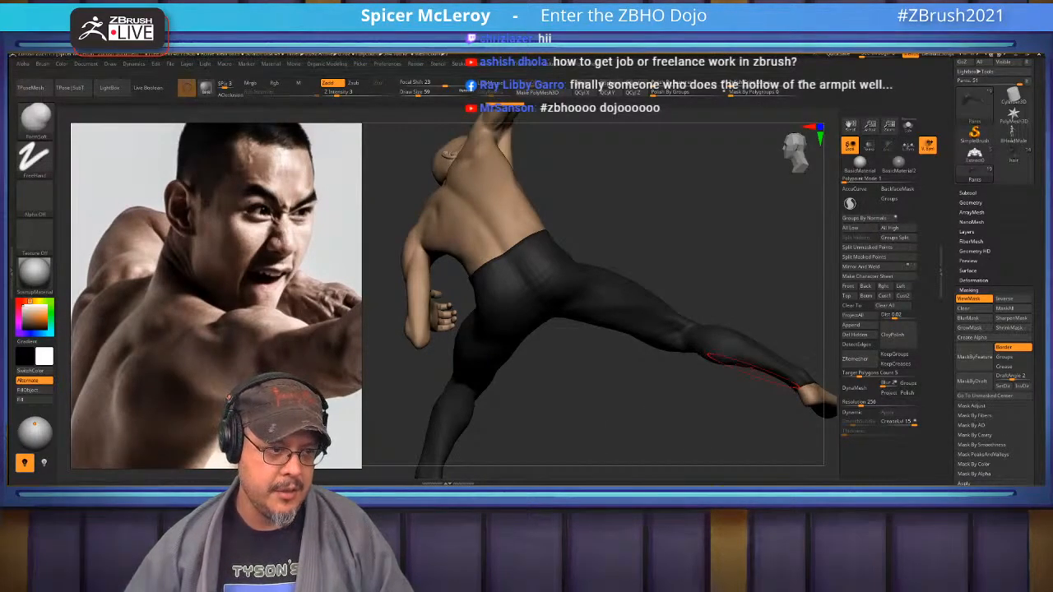
{"action": "key", "text": "space"}
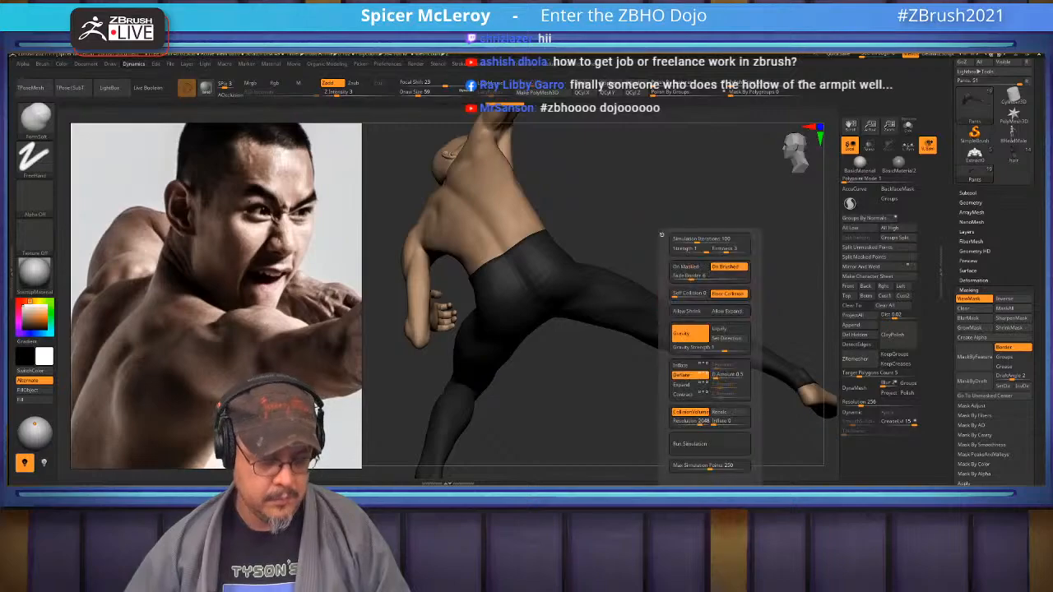
{"action": "left_click", "coordinate": [707, 444]}
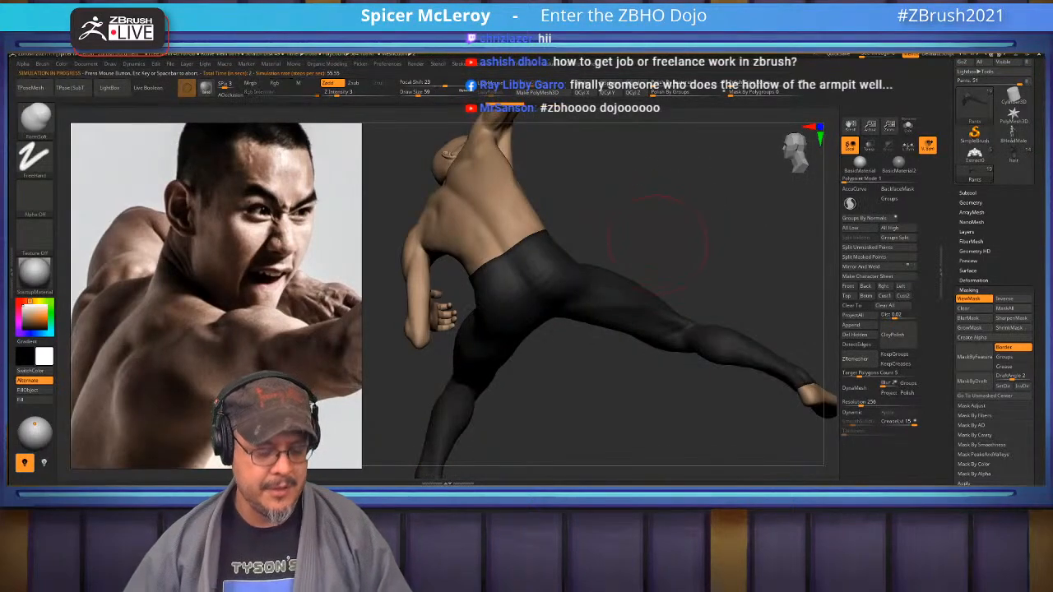
Recalculate the collision volume and run the pants simulation with Firmness set to 6, checking the raised leg
{"action": "key", "text": "alt+d"}
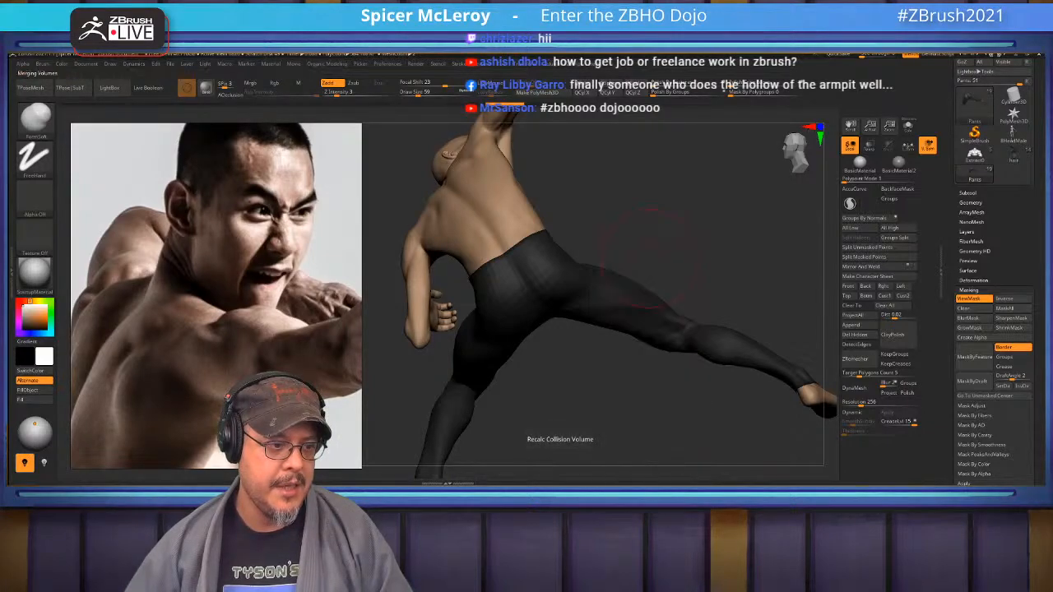
{"action": "left_click", "coordinate": [650, 445]}
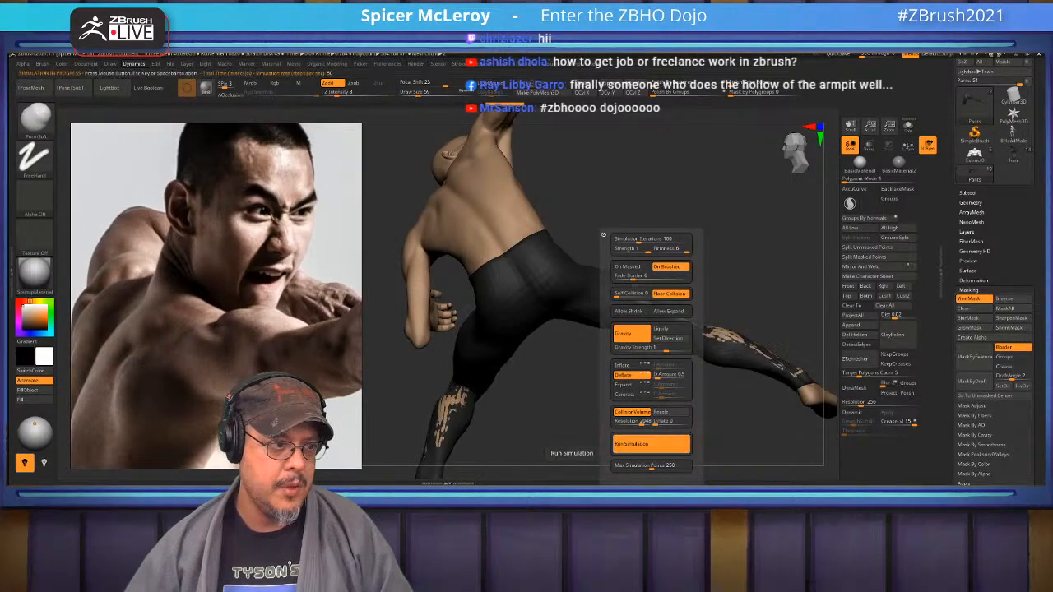
{"action": "left_click_drag", "start_coordinate": [568, 403], "coordinate": [559, 440]}
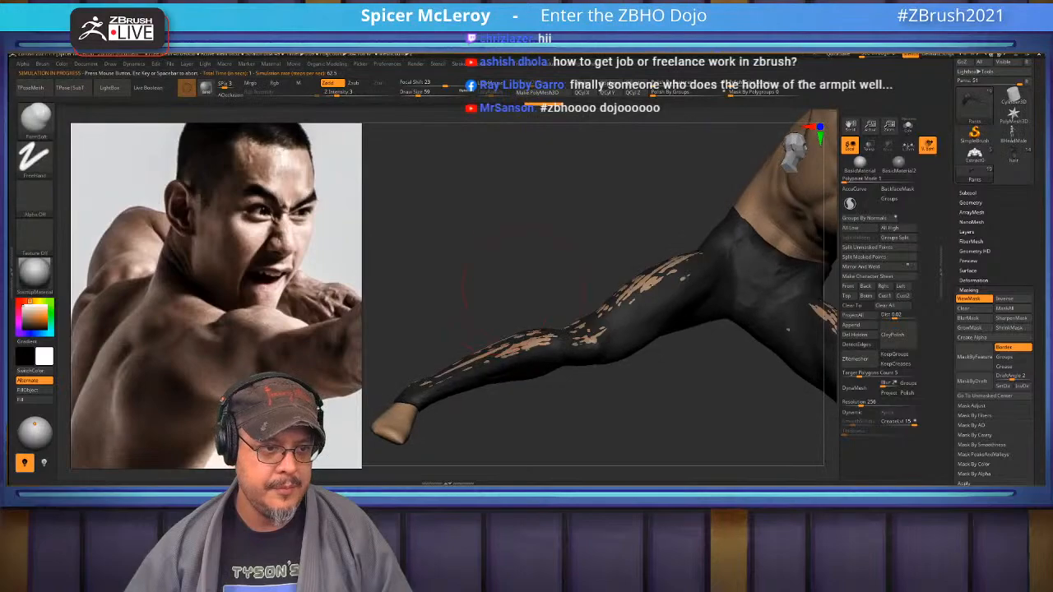
{"action": "left_click_drag", "start_coordinate": [553, 273], "coordinate": [448, 329], "text": "alt"}
{"action": "left_click_drag", "start_coordinate": [494, 413], "coordinate": [534, 415]}
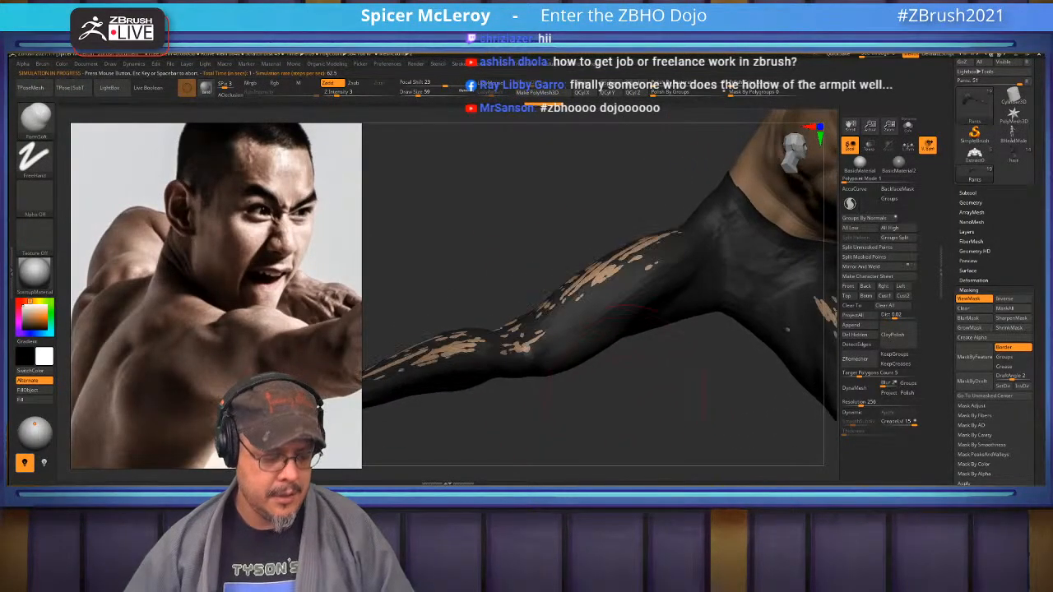
Recalculate the collision volume with Inflate set to 0.1 and run the simulation until the pants cover the legs
{"action": "key", "text": "d"}
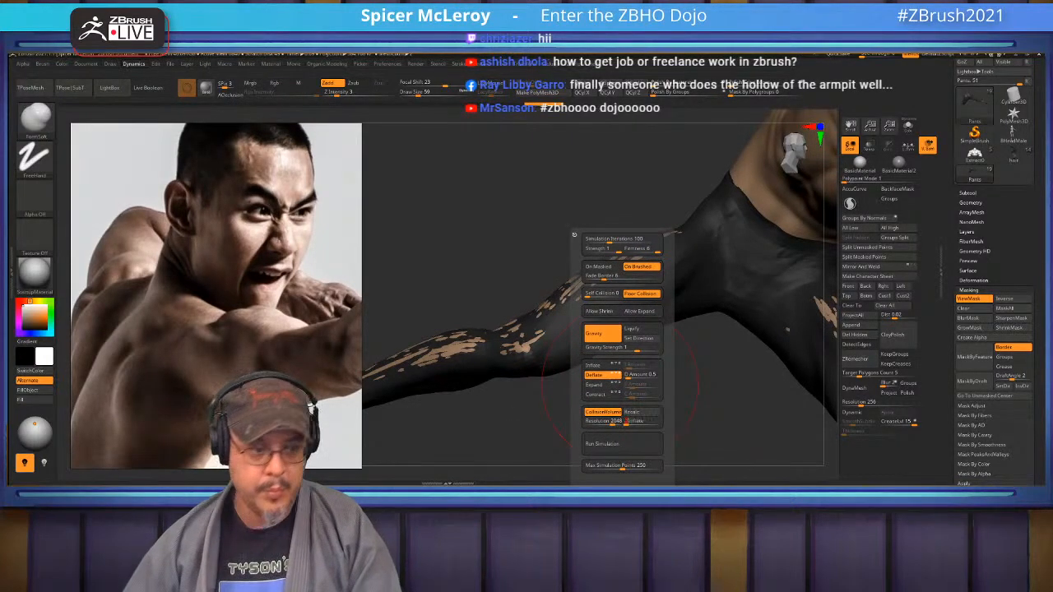
{"action": "key", "text": "o"}
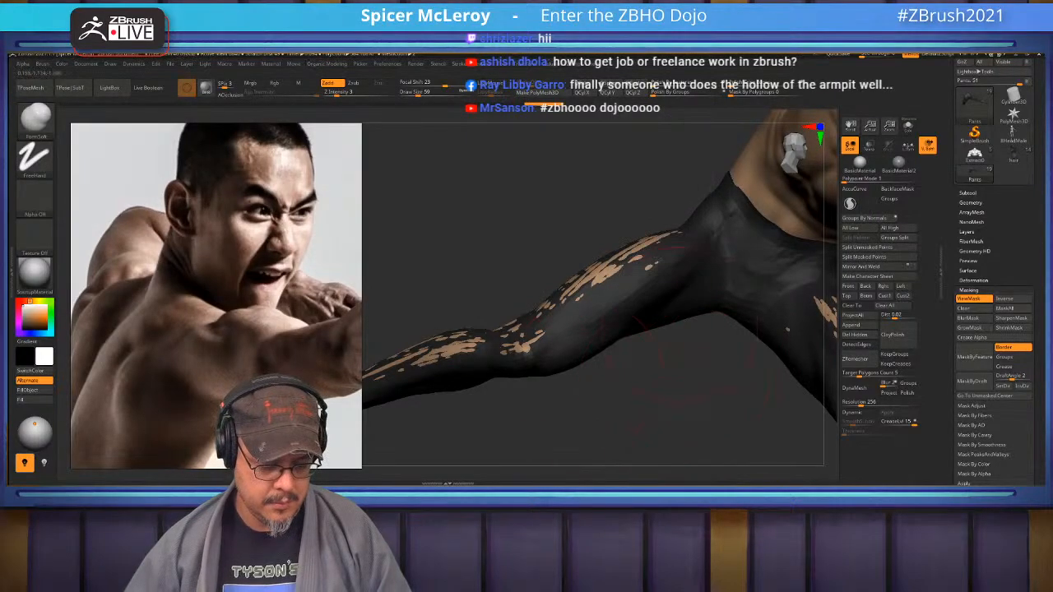
{"action": "key", "text": "d"}
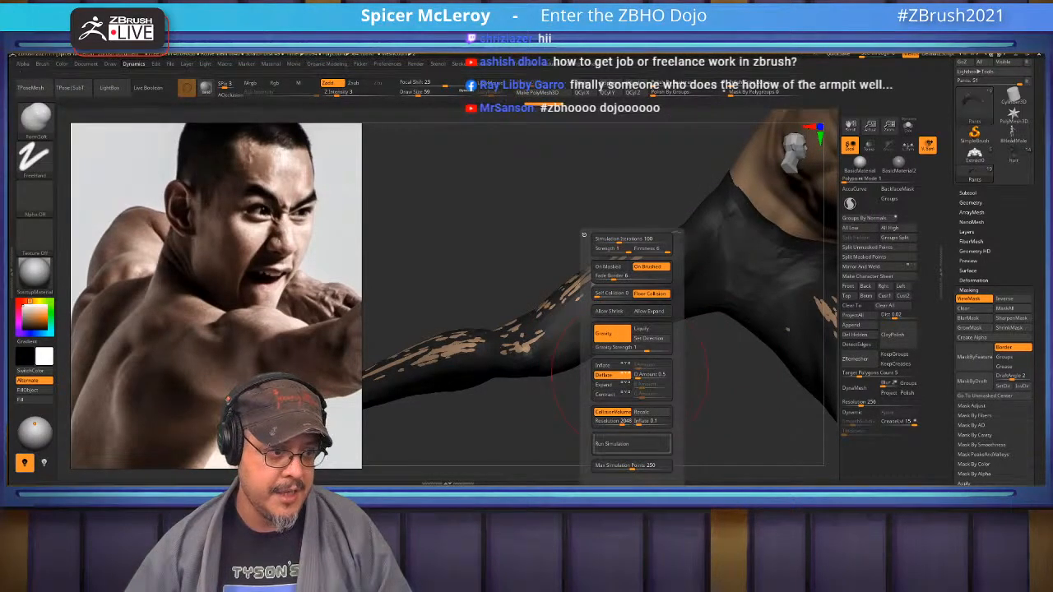
{"action": "left_click", "coordinate": [641, 412]}
{"action": "key", "text": "d"}
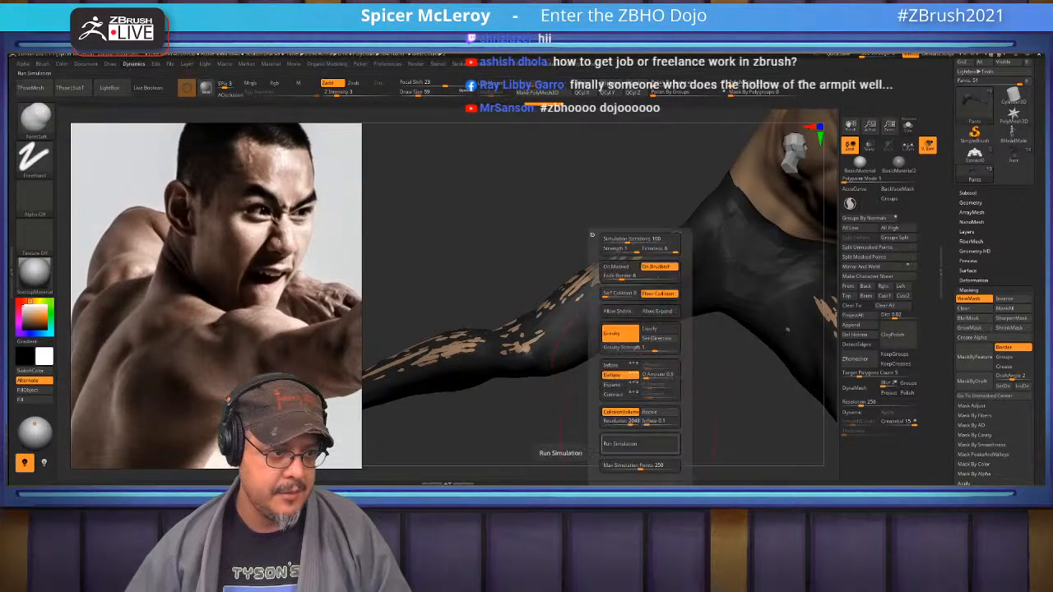
{"action": "left_click", "coordinate": [640, 444]}
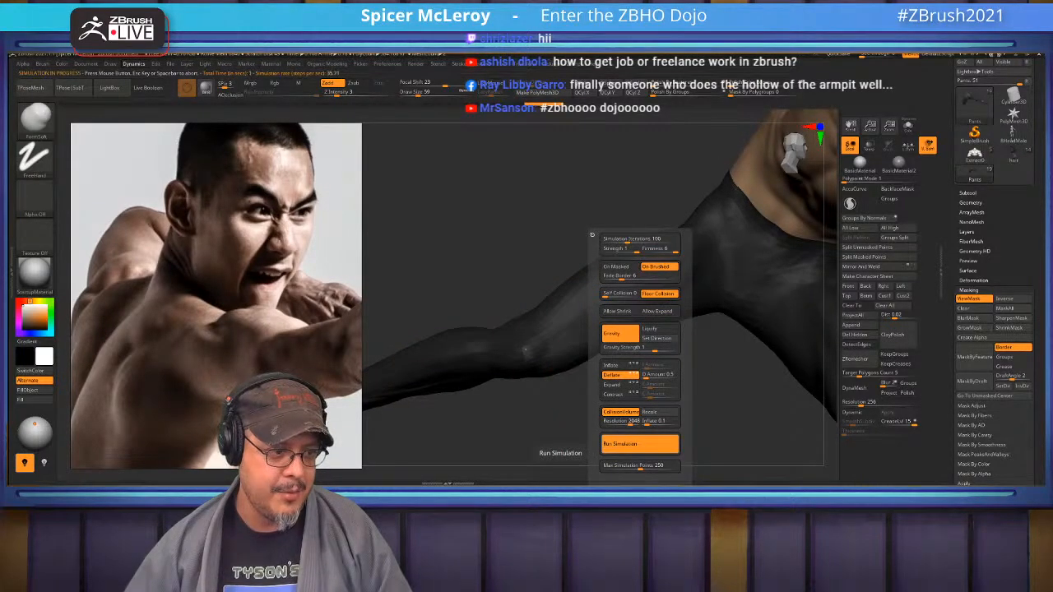
{"action": "left_click_drag", "start_coordinate": [637, 382], "coordinate": [708, 354]}
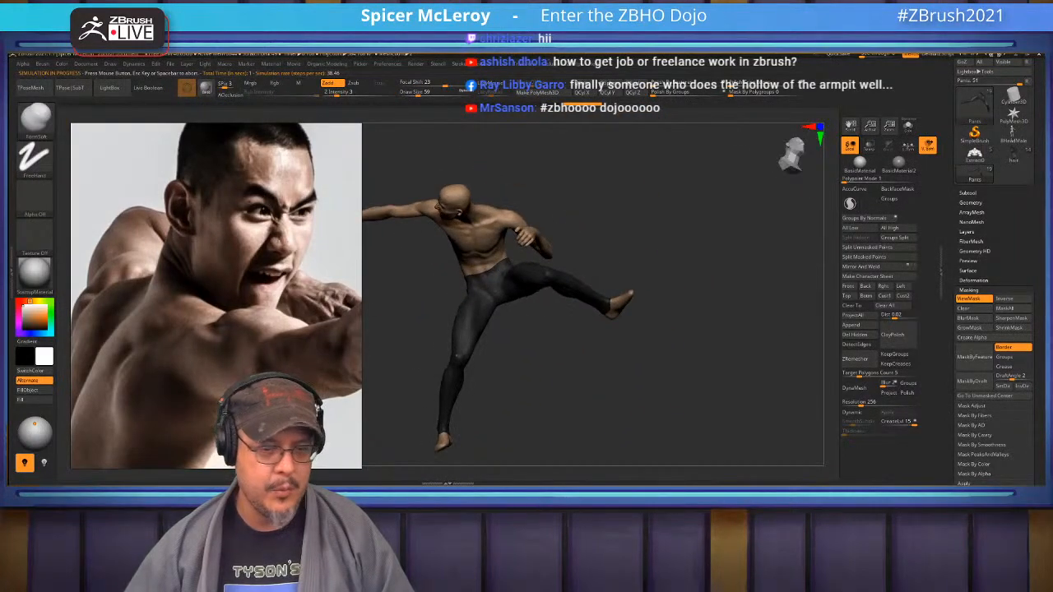
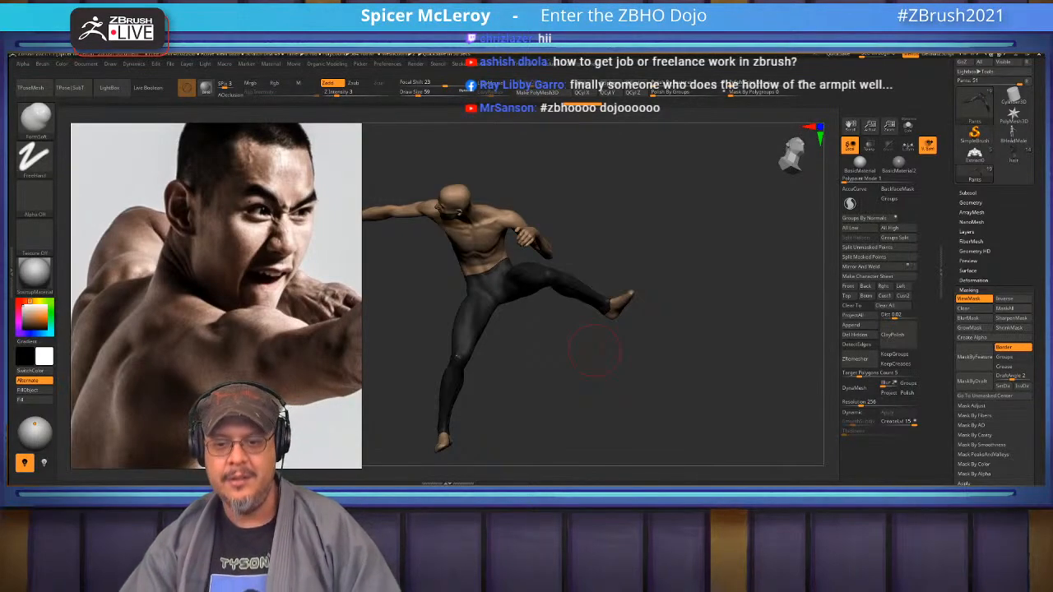
Switch to the ClothPull brush and turn off the color display on all subtools
{"action": "left_click_drag", "start_coordinate": [623, 349], "coordinate": [696, 396]}
{"action": "left_click_drag", "start_coordinate": [576, 379], "coordinate": [527, 411], "text": "alt"}
{"action": "left_click_drag", "start_coordinate": [625, 402], "coordinate": [473, 464], "text": "alt"}
{"action": "left_click_drag", "start_coordinate": [510, 428], "coordinate": [525, 305]}
{"action": "key", "text": "b"}
{"action": "key", "text": "c"}
{"action": "key", "text": "p"}
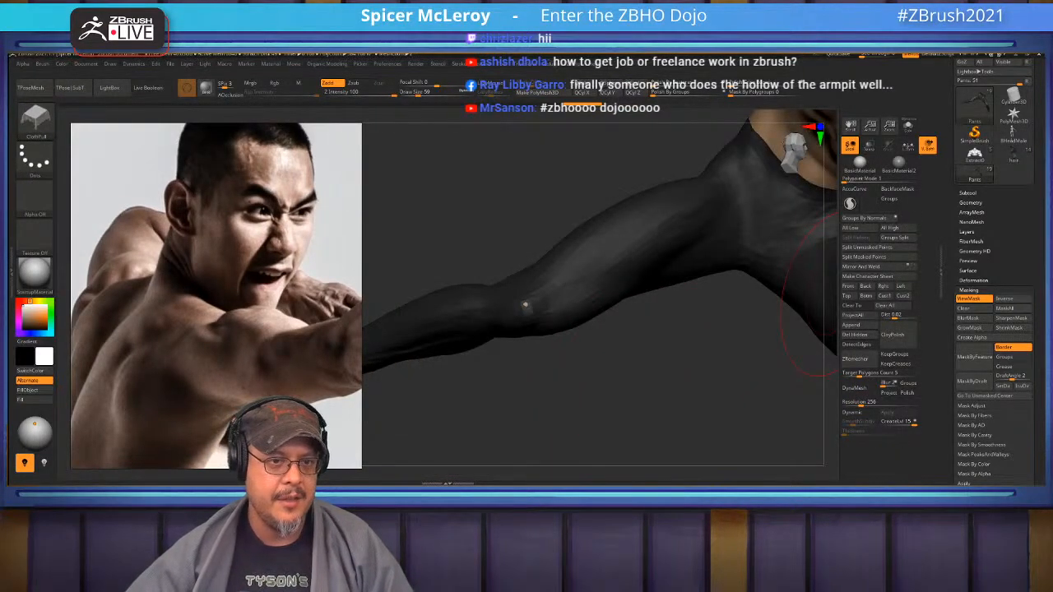
{"action": "left_click", "coordinate": [967, 192]}
{"action": "left_click", "coordinate": [1018, 210], "text": "shift"}
Pull the pants' cloth around the thighs and knees with the ClothPull brush, working from several sides
{"action": "mouse_move", "coordinate": [641, 386]}
{"action": "left_mouse_down"}
{"action": "mouse_move", "coordinate": [678, 411]}
{"action": "mouse_move", "coordinate": [670, 401]}
{"action": "left_mouse_up"}
{"action": "left_click_drag", "start_coordinate": [493, 352], "coordinate": [580, 341]}
{"action": "mouse_move", "coordinate": [656, 284]}
{"action": "left_mouse_down"}
{"action": "mouse_move", "coordinate": [671, 264]}
{"action": "mouse_move", "coordinate": [649, 284]}
{"action": "left_mouse_up"}
{"action": "left_click_drag", "start_coordinate": [592, 403], "coordinate": [725, 355], "text": "alt"}
{"action": "left_click_drag", "start_coordinate": [633, 317], "coordinate": [667, 310]}
{"action": "mouse_move", "coordinate": [699, 370]}
{"action": "left_mouse_down", "text": "alt"}
{"action": "mouse_move", "coordinate": [493, 420]}
{"action": "mouse_move", "coordinate": [699, 411]}
{"action": "left_mouse_up", "text": "alt"}
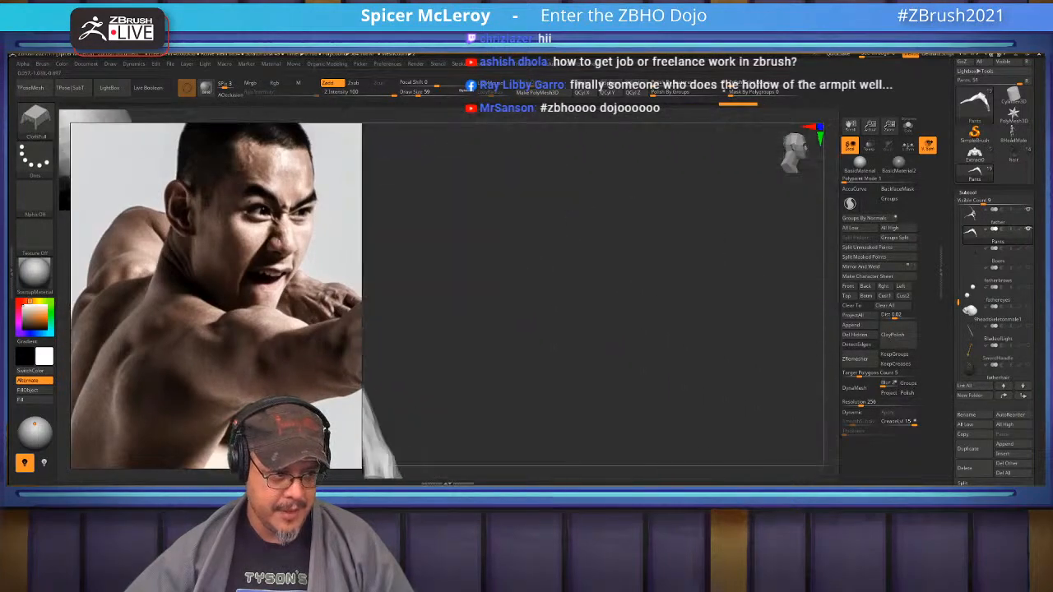
{"action": "left_click_drag", "start_coordinate": [576, 353], "coordinate": [724, 345], "text": "alt"}
{"action": "left_click_drag", "start_coordinate": [625, 354], "coordinate": [707, 362]}
{"action": "left_click_drag", "start_coordinate": [598, 377], "coordinate": [605, 442]}
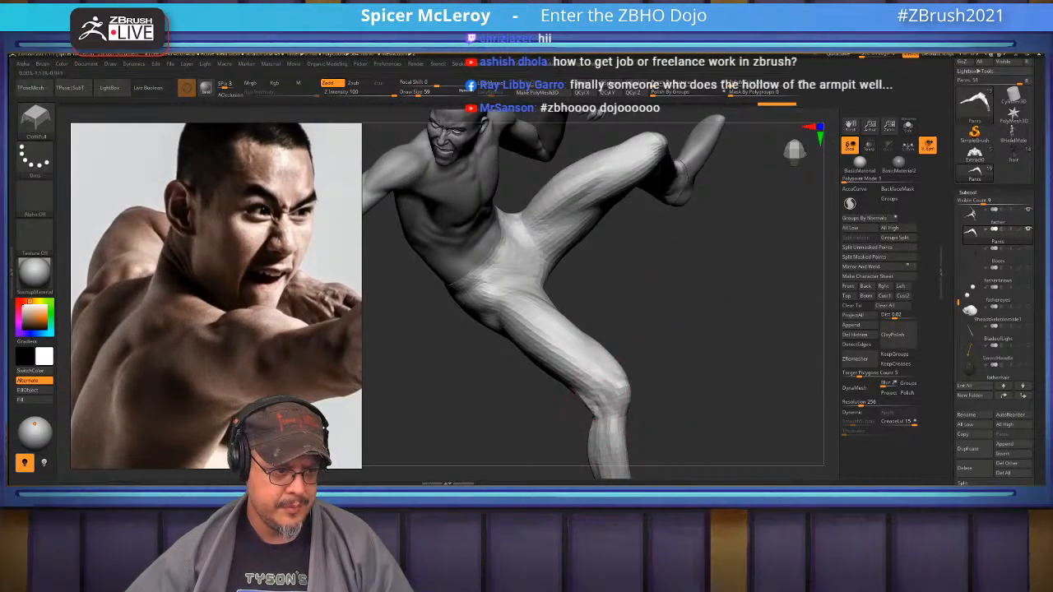
{"action": "left_click_drag", "start_coordinate": [674, 411], "coordinate": [650, 407]}
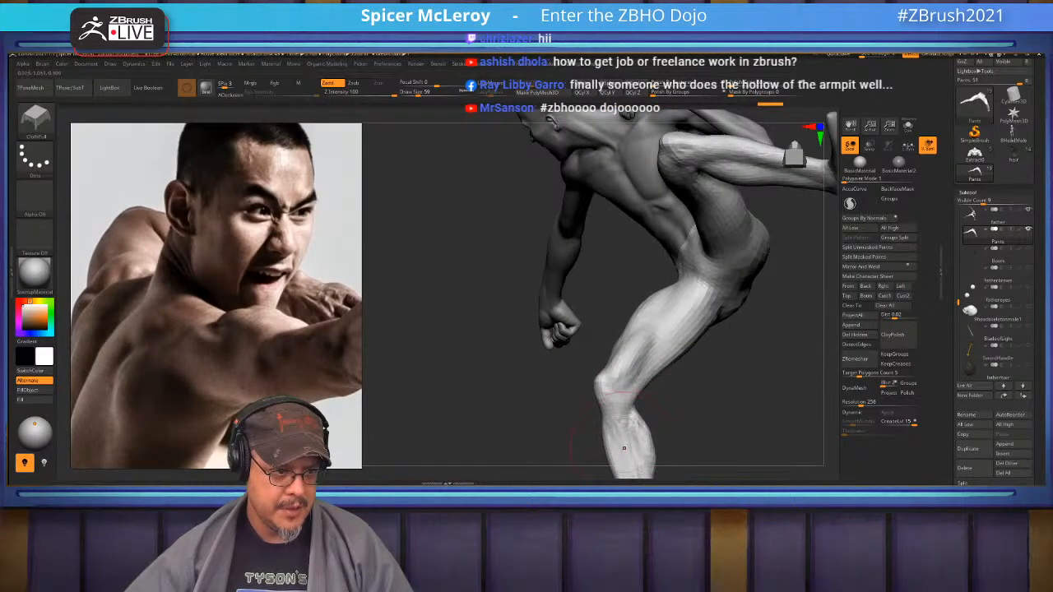
{"action": "left_click_drag", "start_coordinate": [711, 397], "coordinate": [769, 416]}
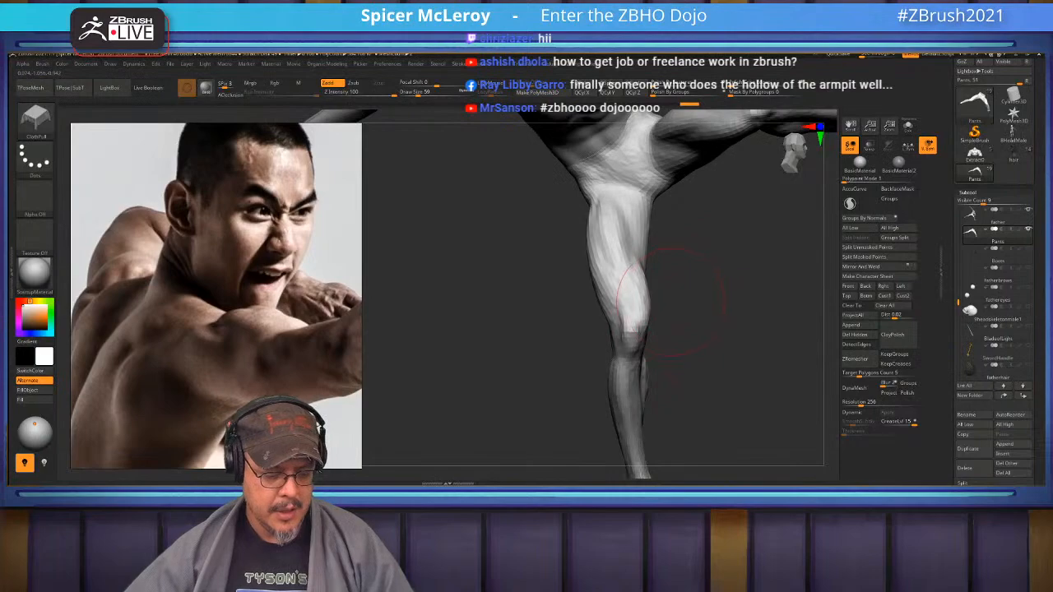
Turn off Deflate in the dynamics settings and recalculate the collision volume for the pants
{"action": "key", "text": "d"}
{"action": "left_click", "coordinate": [682, 374]}
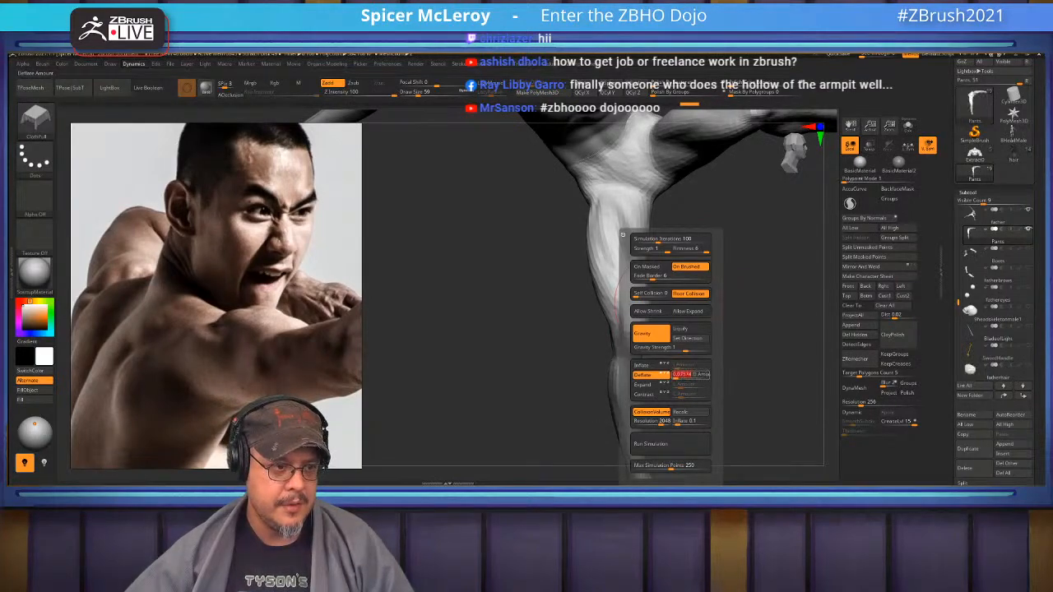
{"action": "key", "text": "Return"}
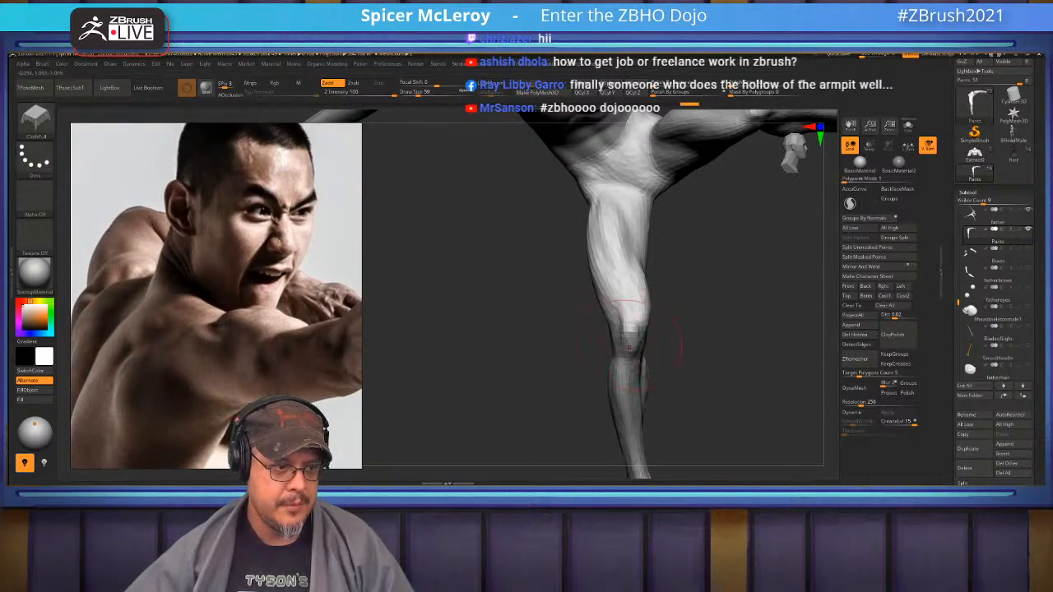
{"action": "key", "text": "d"}
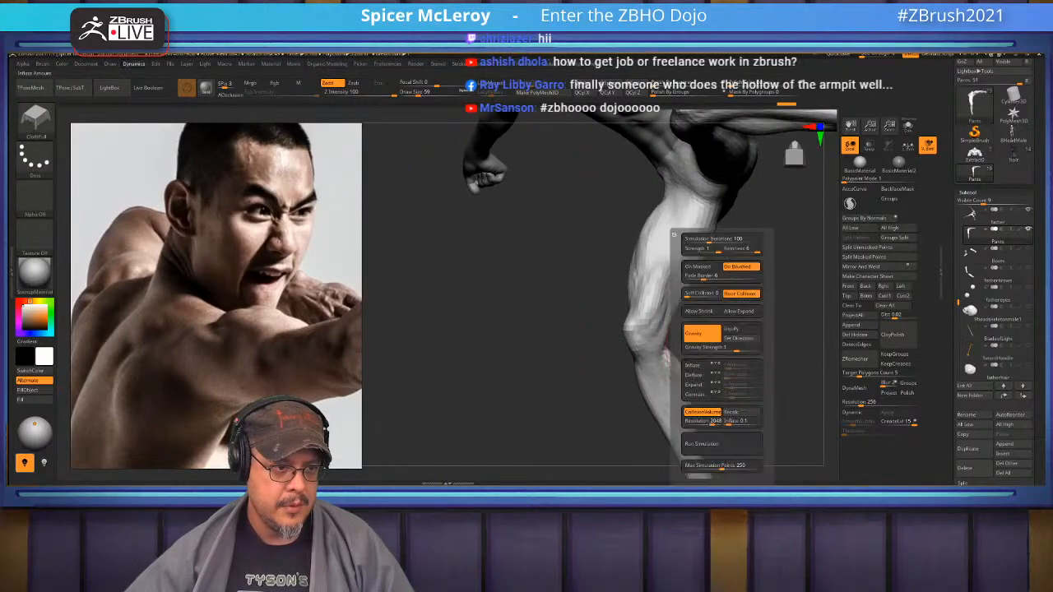
{"action": "left_click", "coordinate": [730, 411]}
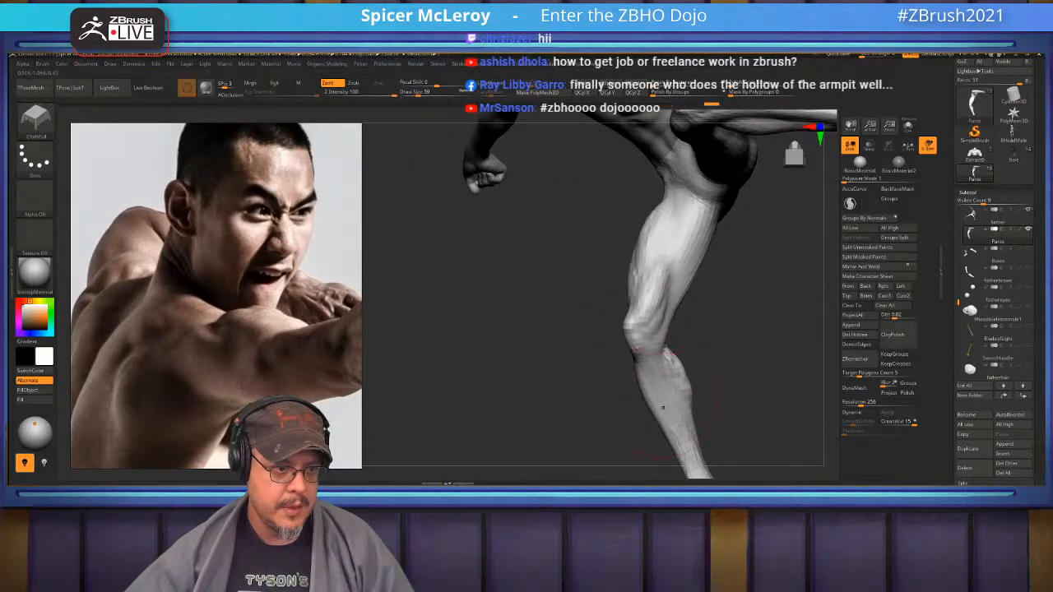
Try subdividing the pants' mesh while checking the standing leg
{"action": "mouse_move", "coordinate": [765, 320]}
{"action": "left_mouse_down"}
{"action": "mouse_move", "coordinate": [716, 316]}
{"action": "mouse_move", "coordinate": [691, 301]}
{"action": "mouse_move", "coordinate": [740, 362]}
{"action": "left_mouse_up"}
{"action": "key", "text": "ctrl+d"}
{"action": "mouse_move", "coordinate": [756, 404]}
{"action": "left_mouse_down", "text": "alt"}
{"action": "mouse_move", "coordinate": [750, 353]}
{"action": "mouse_move", "coordinate": [732, 328]}
{"action": "left_mouse_up", "text": "alt"}
{"action": "key", "text": "ctrl+d"}
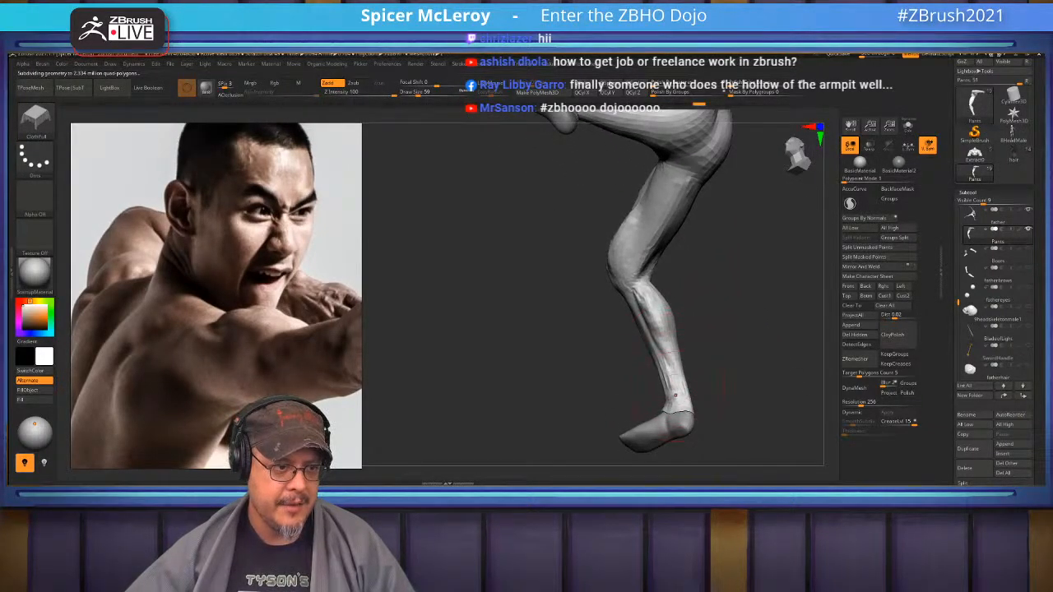
{"action": "left_click_drag", "start_coordinate": [592, 354], "coordinate": [648, 419]}
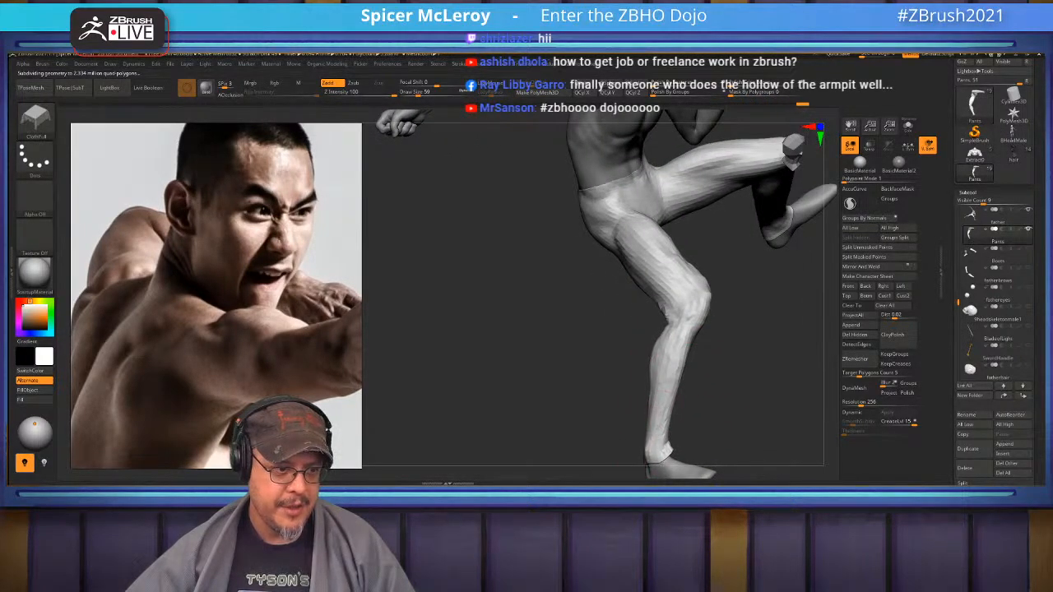
Set the brush's draw size to 51 and work the cloth around the standing leg's knee
{"action": "left_click_drag", "start_coordinate": [704, 310], "coordinate": [651, 304]}
{"action": "key", "text": "s"}
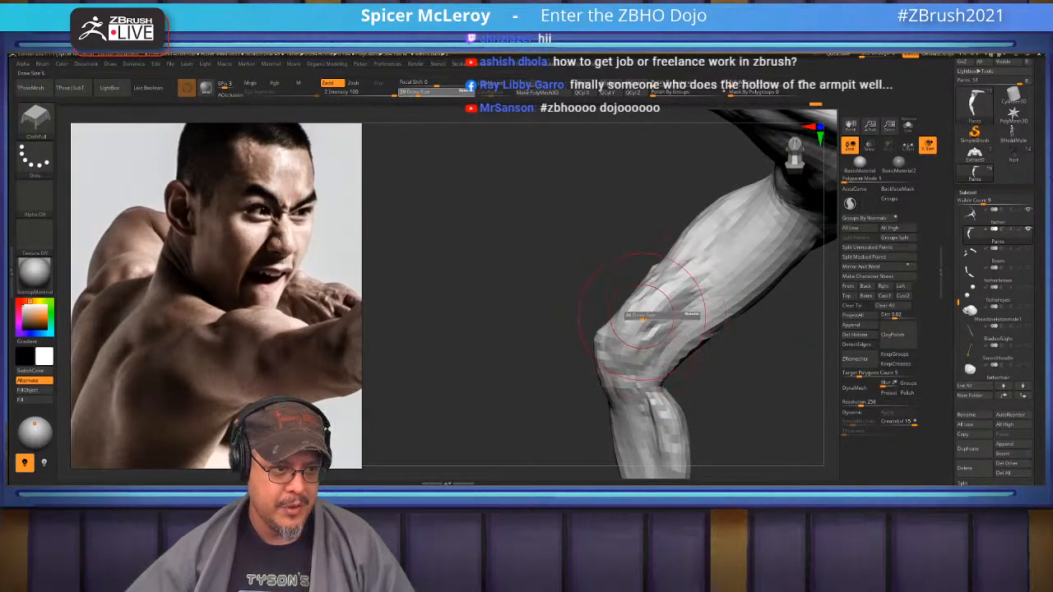
{"action": "left_click_drag", "start_coordinate": [723, 362], "coordinate": [592, 329]}
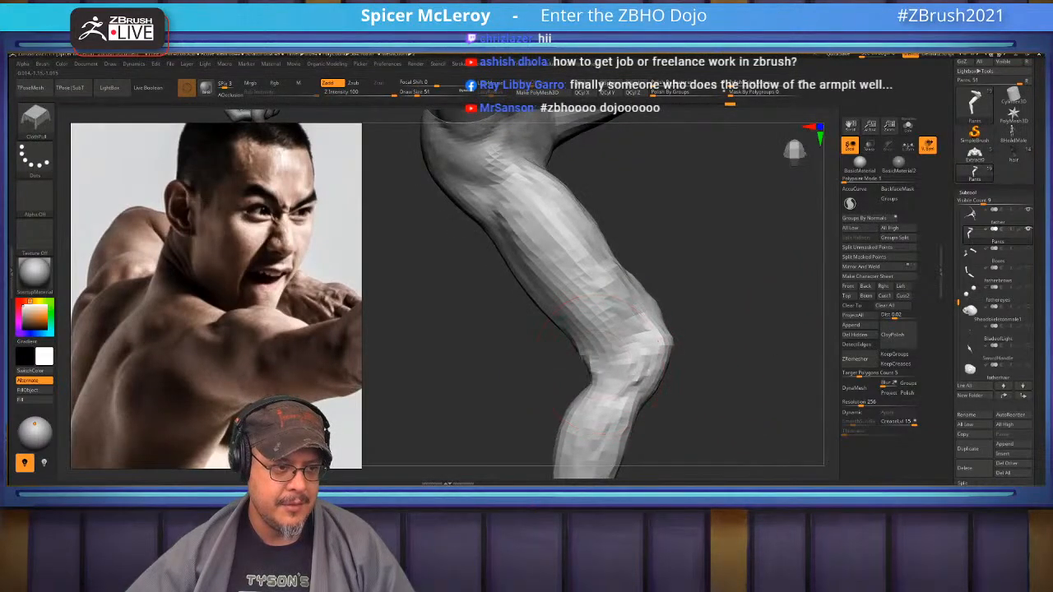
{"action": "mouse_move", "coordinate": [663, 345]}
{"action": "right_mouse_down"}
{"action": "mouse_move", "coordinate": [654, 342]}
{"action": "mouse_move", "coordinate": [699, 341]}
{"action": "mouse_move", "coordinate": [646, 359]}
{"action": "mouse_move", "coordinate": [730, 388]}
{"action": "right_mouse_up"}
Turn on dynamic subdivision for the pants to smooth their faceted surface
{"action": "key", "text": "d"}
{"action": "left_click", "coordinate": [564, 193]}
{"action": "key", "text": "f"}
{"action": "mouse_move", "coordinate": [625, 328]}
{"action": "right_mouse_down"}
{"action": "mouse_move", "coordinate": [765, 345]}
{"action": "mouse_move", "coordinate": [618, 325]}
{"action": "mouse_move", "coordinate": [650, 395]}
{"action": "mouse_move", "coordinate": [615, 375]}
{"action": "right_mouse_up"}
{"action": "mouse_move", "coordinate": [604, 278]}
{"action": "left_mouse_down", "text": "shift"}
{"action": "mouse_move", "coordinate": [587, 324]}
{"action": "mouse_move", "coordinate": [536, 327]}
{"action": "mouse_move", "coordinate": [573, 303]}
{"action": "left_mouse_up", "text": "shift"}
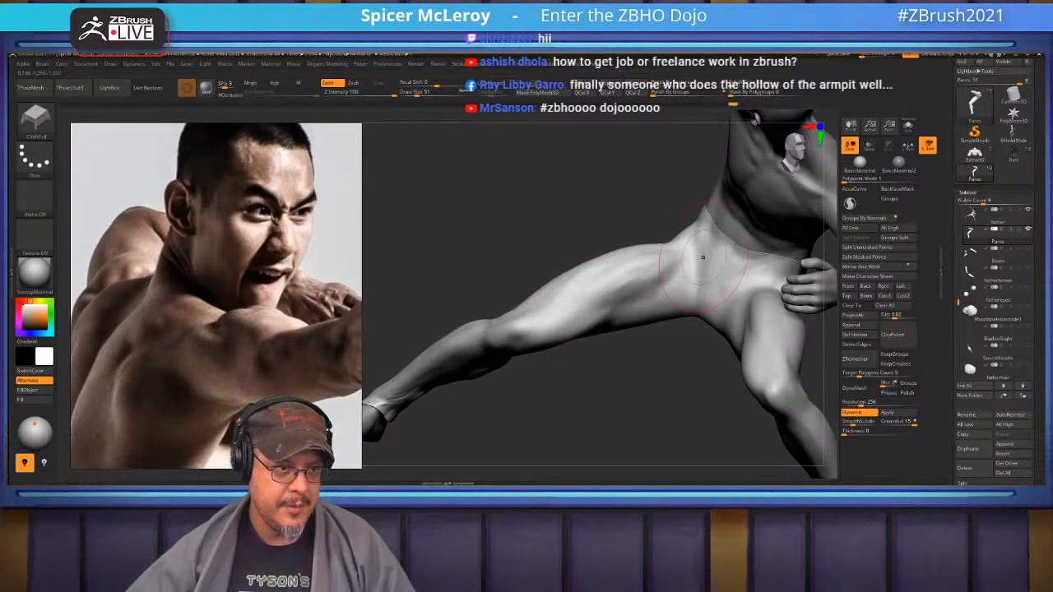
Check the pants around the waist and hips and clear their mask
{"action": "right_click_drag", "start_coordinate": [644, 206], "coordinate": [682, 212]}
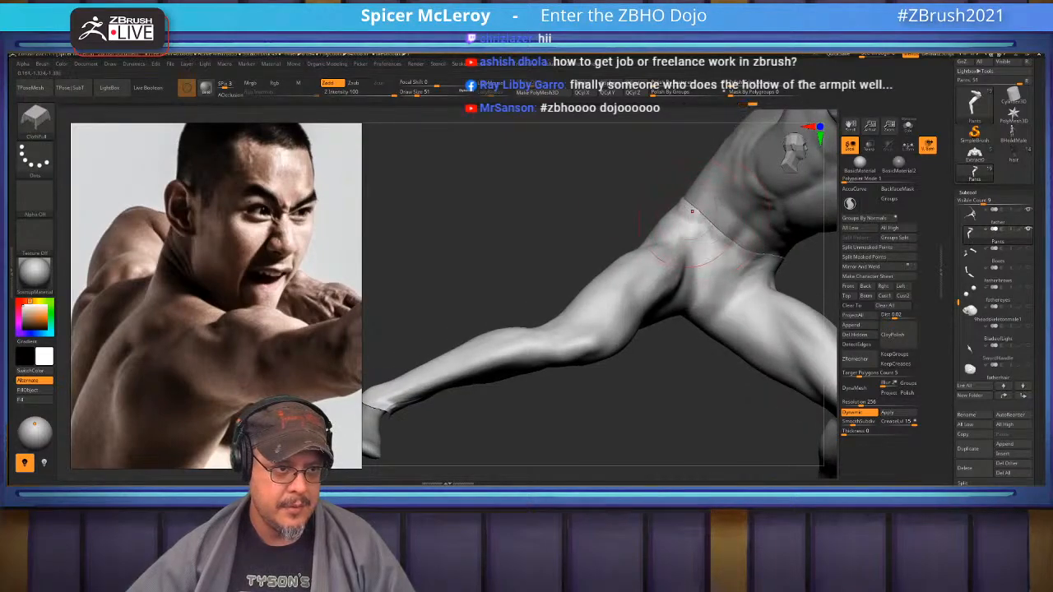
{"action": "right_click_drag", "start_coordinate": [747, 268], "coordinate": [800, 263]}
{"action": "right_click_drag", "start_coordinate": [768, 310], "coordinate": [584, 333]}
{"action": "left_click_drag", "start_coordinate": [574, 338], "coordinate": [607, 335]}
{"action": "left_click_drag", "start_coordinate": [717, 296], "coordinate": [730, 309], "text": "ctrl"}
{"action": "mouse_move", "coordinate": [609, 325]}
{"action": "right_mouse_down"}
{"action": "mouse_move", "coordinate": [647, 329]}
{"action": "mouse_move", "coordinate": [682, 368]}
{"action": "right_mouse_up"}
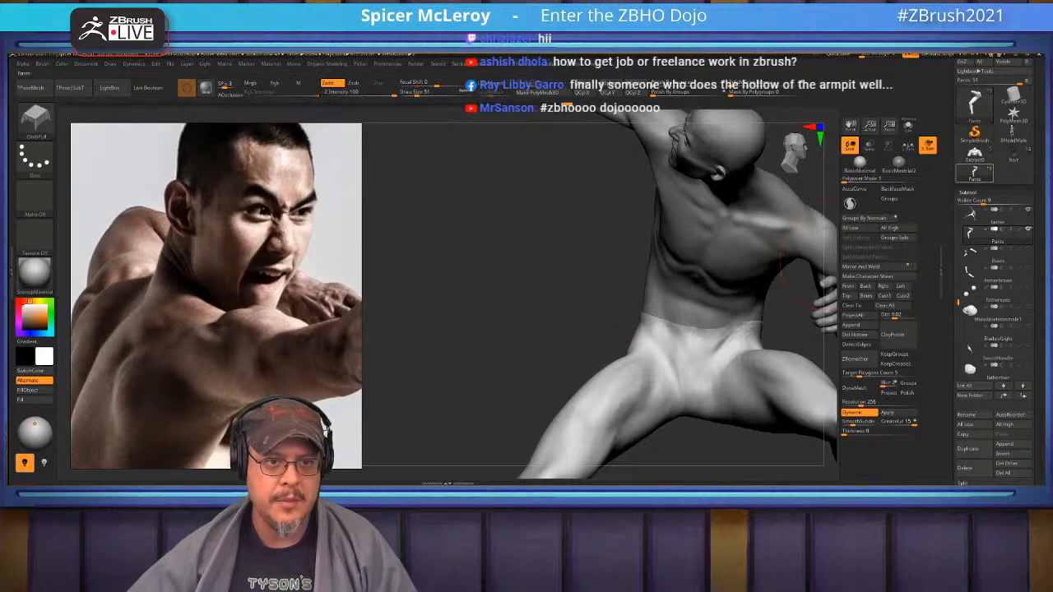
Mask the pants by feature using only their borders
{"action": "left_click", "coordinate": [968, 192]}
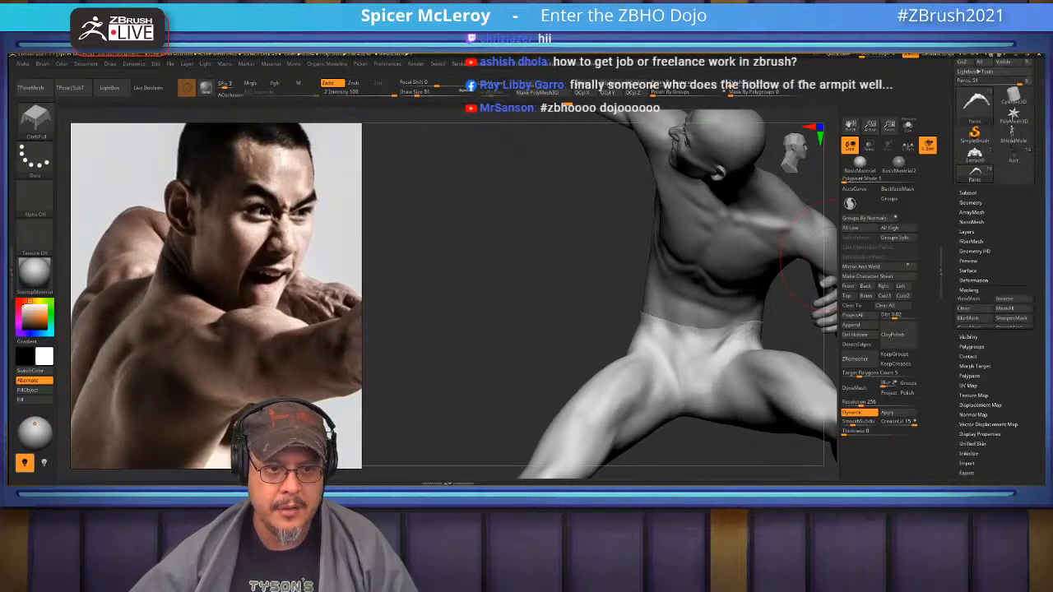
{"action": "left_click", "coordinate": [969, 290]}
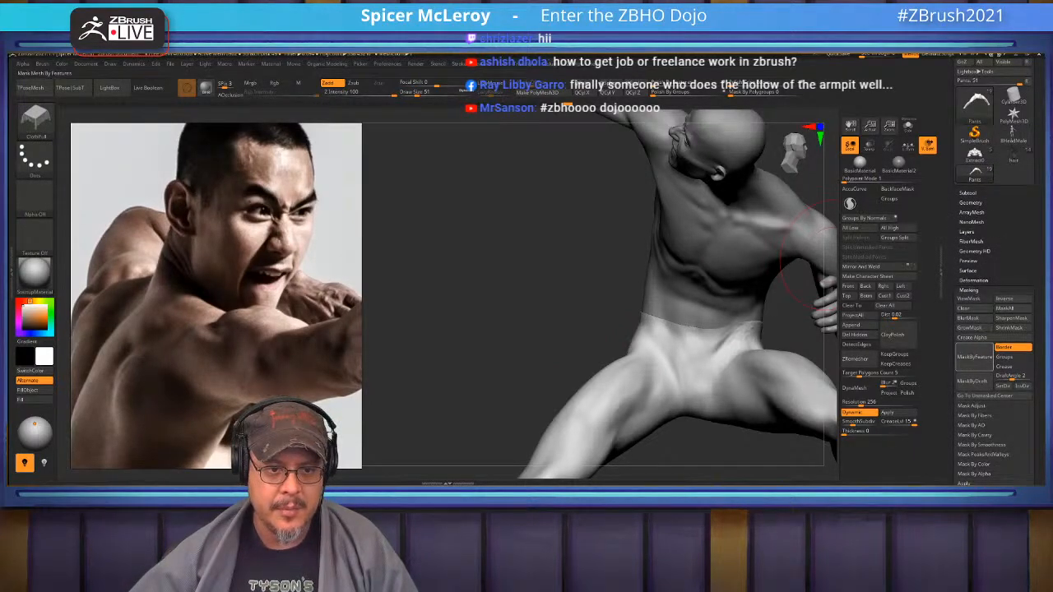
{"action": "left_click", "coordinate": [974, 357]}
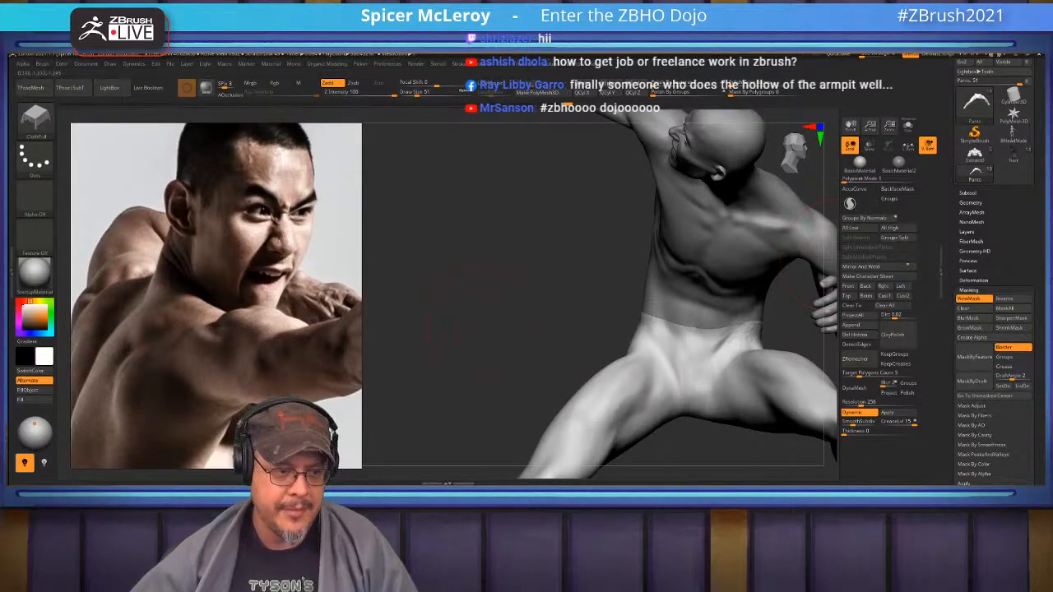
{"action": "key", "text": "o"}
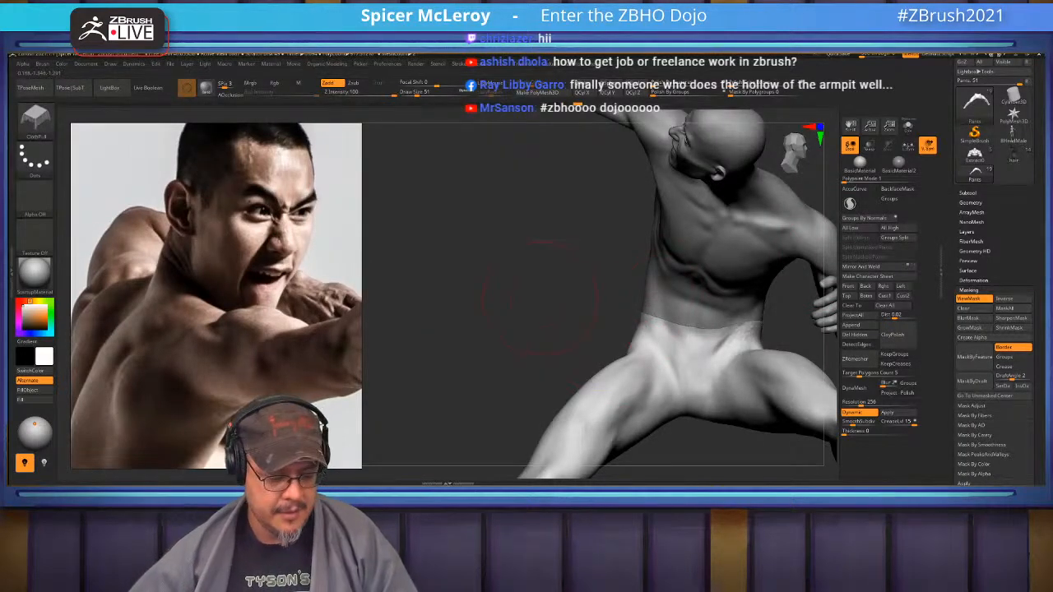
Enable Contract in the dynamics settings, recalculate the collision volume and run the simulation on the pants
{"action": "key", "text": "d"}
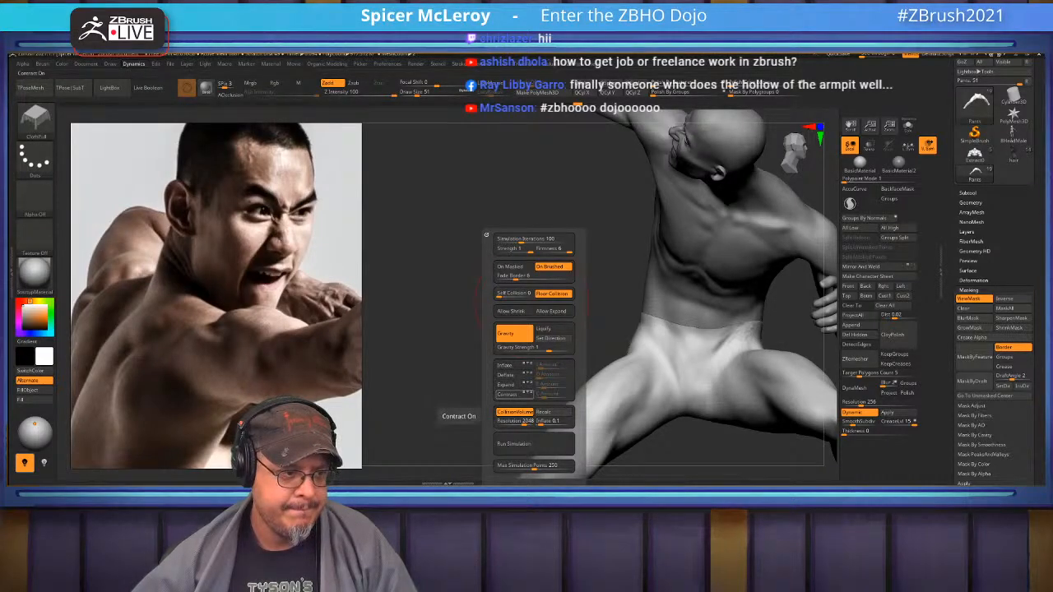
{"action": "left_click", "coordinate": [506, 394]}
{"action": "left_click", "coordinate": [553, 411]}
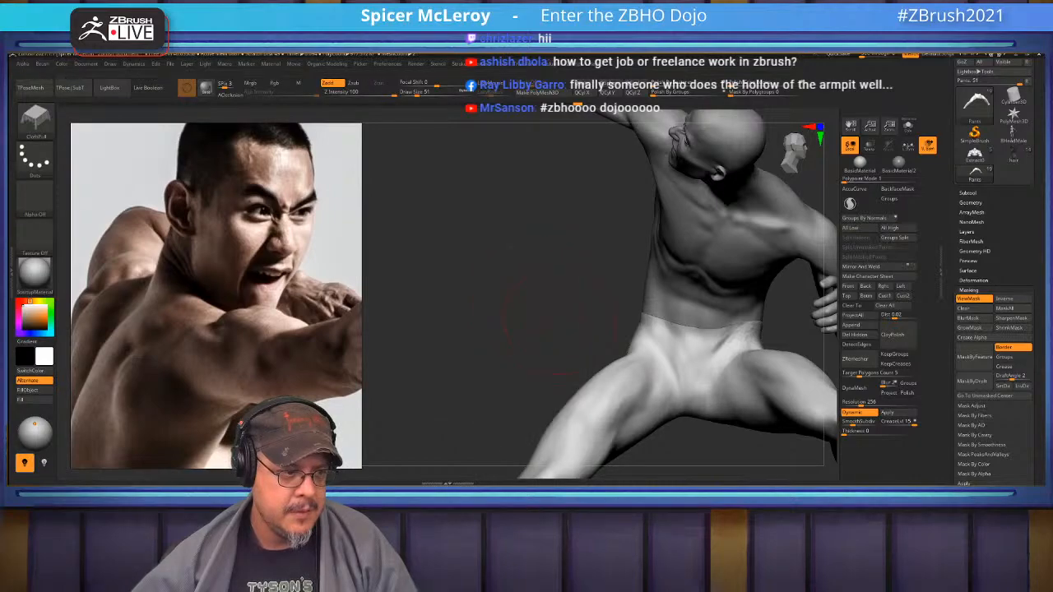
{"action": "left_click", "coordinate": [559, 444]}
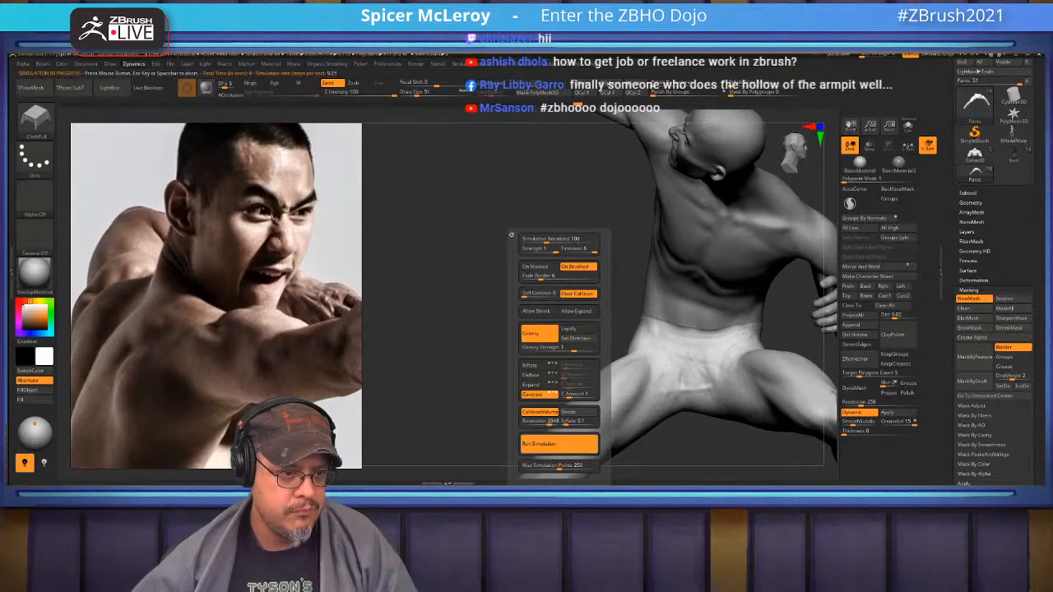
Turn off Contract, recalculate the collision volume and run the pants simulation again
{"action": "left_click_drag", "start_coordinate": [461, 288], "coordinate": [642, 300]}
{"action": "left_click_drag", "start_coordinate": [493, 345], "coordinate": [493, 280], "text": "alt"}
{"action": "left_click_drag", "start_coordinate": [477, 329], "coordinate": [494, 378]}
{"action": "left_click_drag", "start_coordinate": [658, 452], "coordinate": [516, 303], "text": "alt"}
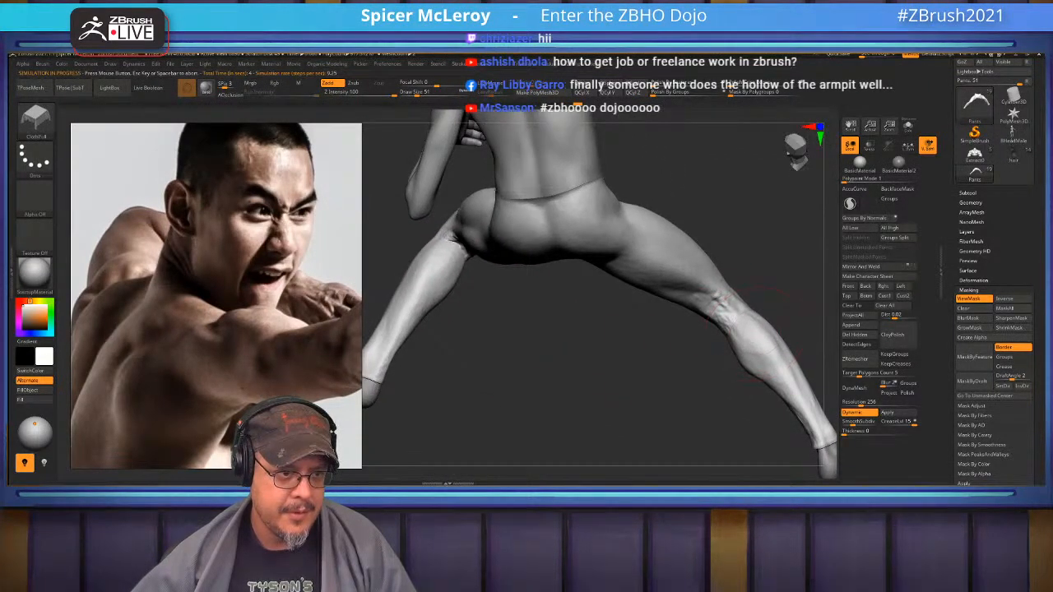
{"action": "mouse_move", "coordinate": [763, 334]}
{"action": "left_mouse_down"}
{"action": "mouse_move", "coordinate": [658, 338]}
{"action": "mouse_move", "coordinate": [542, 372]}
{"action": "left_mouse_up"}
{"action": "key", "text": "d"}
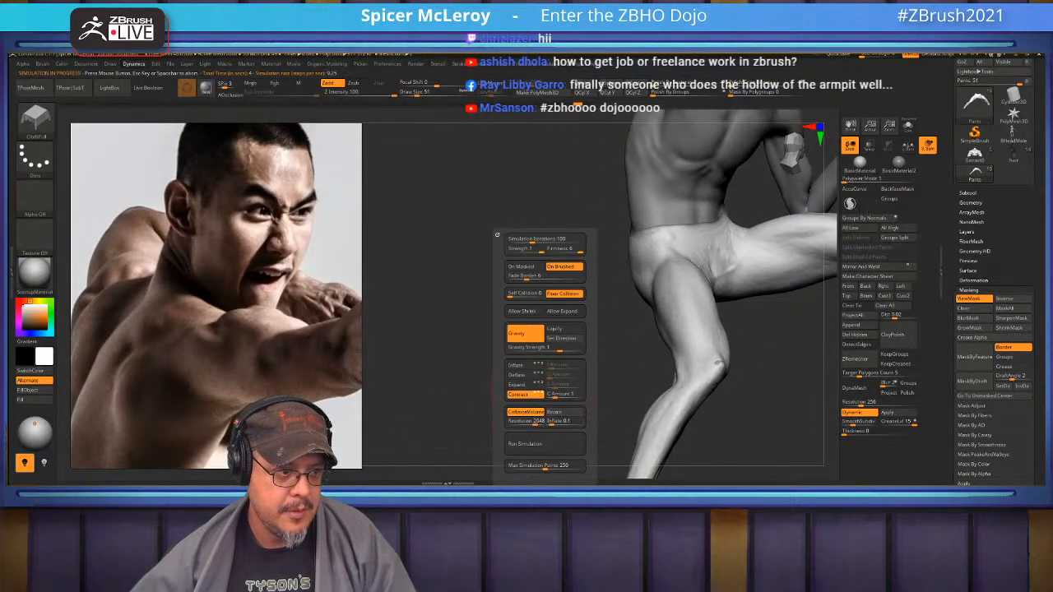
{"action": "left_click", "coordinate": [521, 395]}
{"action": "left_click", "coordinate": [555, 412]}
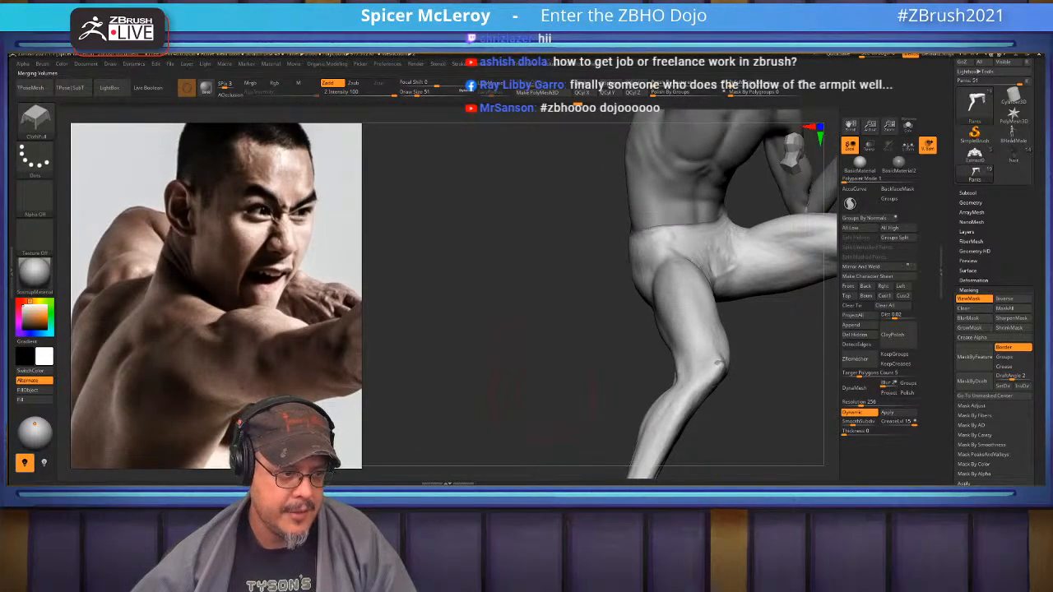
{"action": "key", "text": "d"}
{"action": "left_click", "coordinate": [566, 444]}
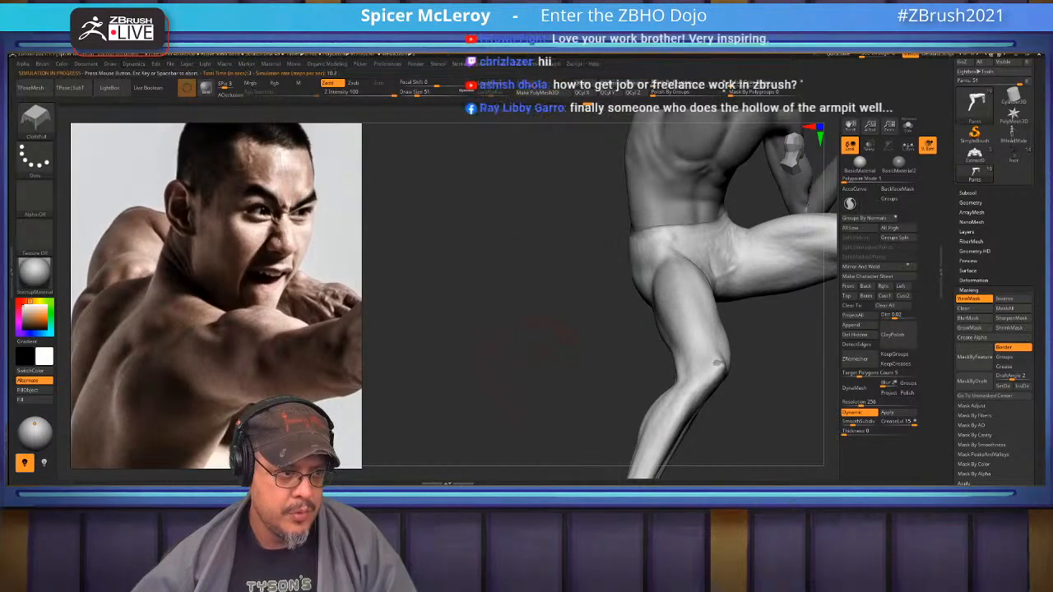
Change the Firmness, recalculate the collision volume and briefly rerun the simulation on the pants
{"action": "key", "text": "d"}
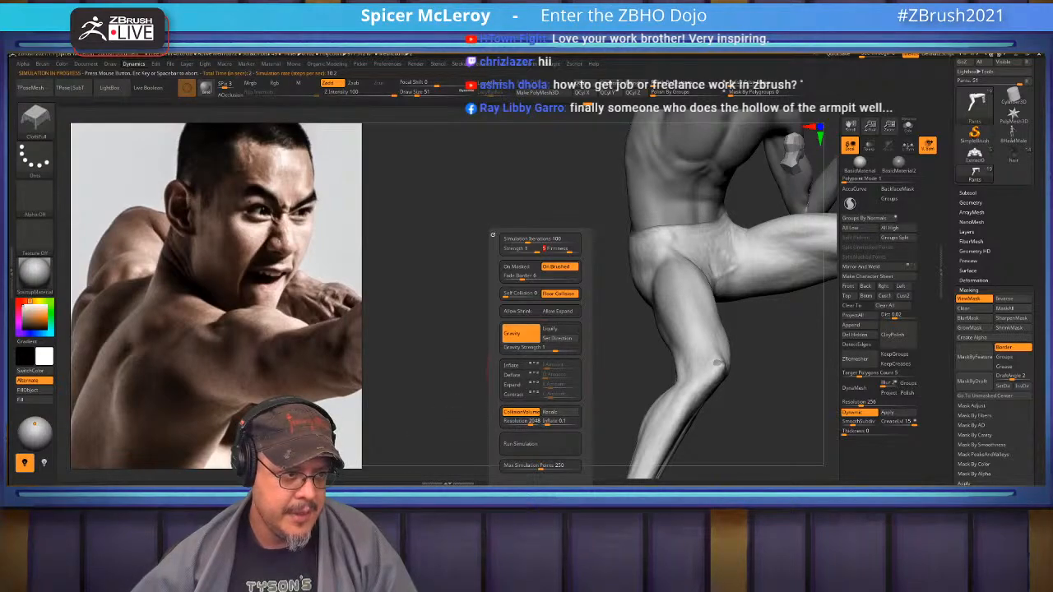
{"action": "left_click", "coordinate": [549, 411]}
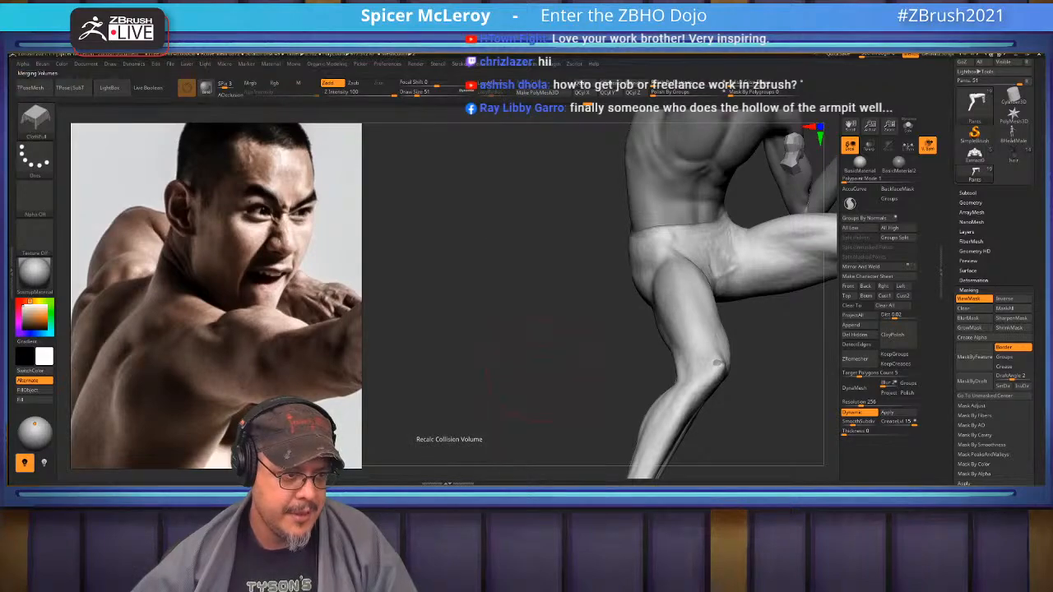
{"action": "left_click", "coordinate": [565, 444]}
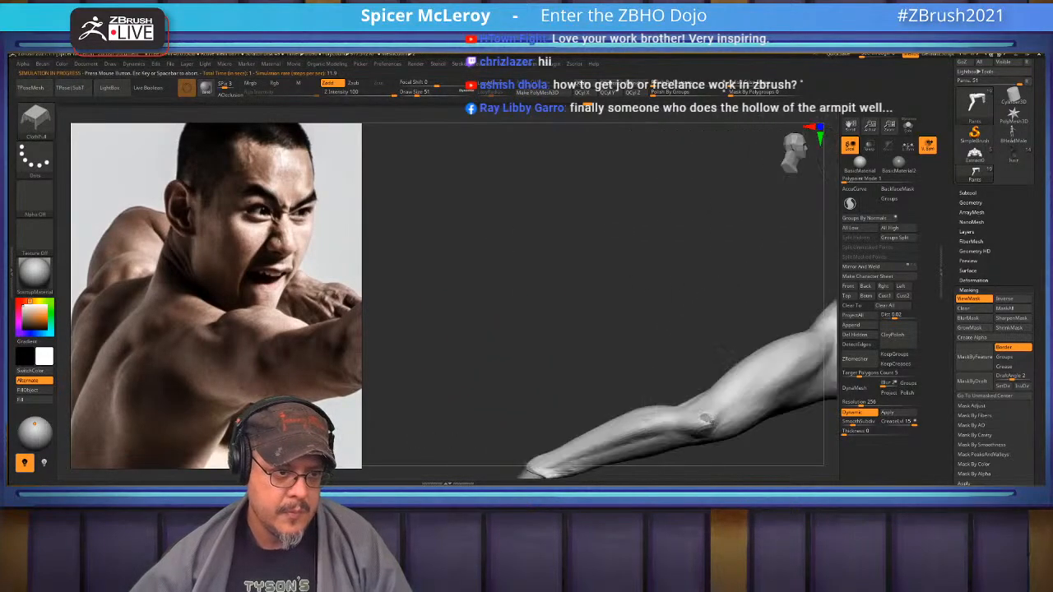
{"action": "key", "text": "space"}
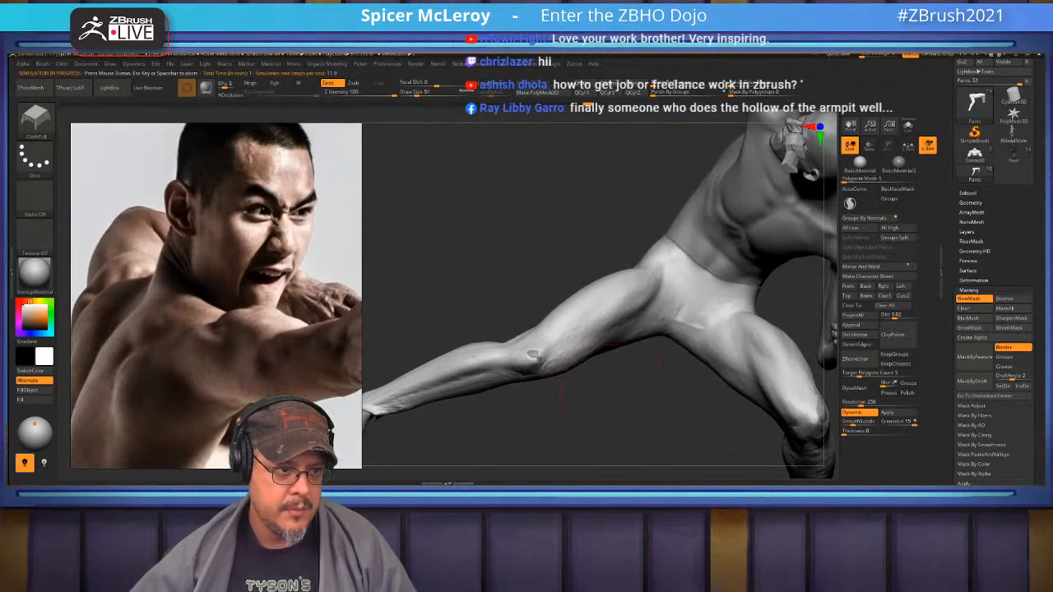
Smooth the crumpled cloth around the knees of the pants
{"action": "left_click_drag", "start_coordinate": [790, 474], "coordinate": [543, 460]}
{"action": "key", "text": "shift"}
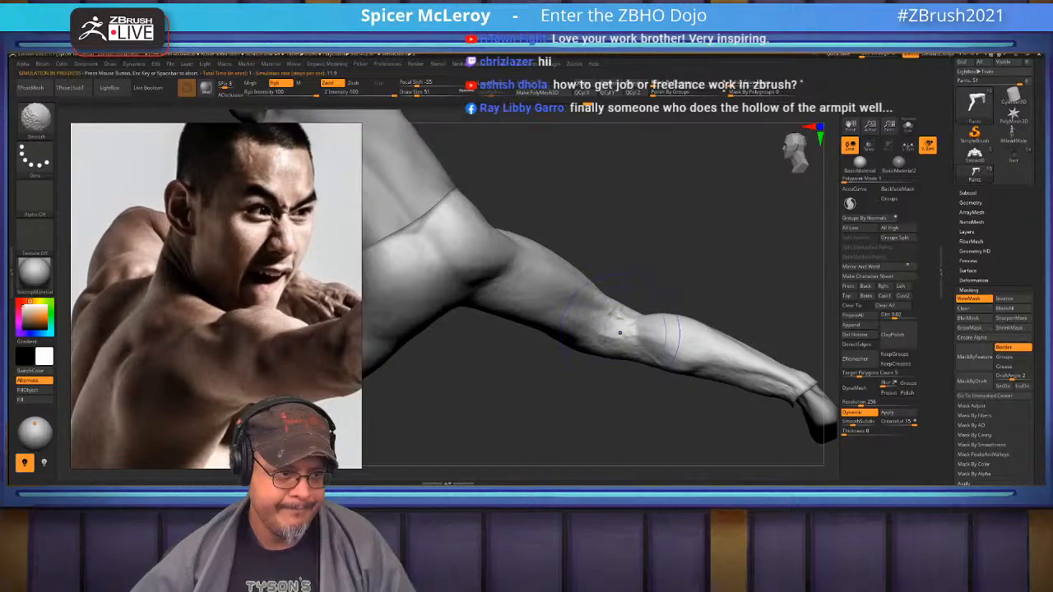
{"action": "mouse_move", "coordinate": [609, 427]}
{"action": "left_mouse_down", "text": "alt"}
{"action": "mouse_move", "coordinate": [789, 390]}
{"action": "mouse_move", "coordinate": [778, 386]}
{"action": "left_mouse_up", "text": "alt"}
{"action": "left_click_drag", "start_coordinate": [493, 325], "coordinate": [504, 369], "text": "shift"}
{"action": "left_click_drag", "start_coordinate": [625, 411], "coordinate": [732, 407]}
{"action": "left_click_drag", "start_coordinate": [658, 407], "coordinate": [707, 403]}
{"action": "left_click_drag", "start_coordinate": [625, 403], "coordinate": [732, 397]}
{"action": "left_click_drag", "start_coordinate": [613, 309], "coordinate": [569, 329]}
{"action": "left_click_drag", "start_coordinate": [723, 362], "coordinate": [595, 342]}
Build up and smooth the bent leg's knee on the pants with the FormSoft brush
{"action": "key", "text": "b"}
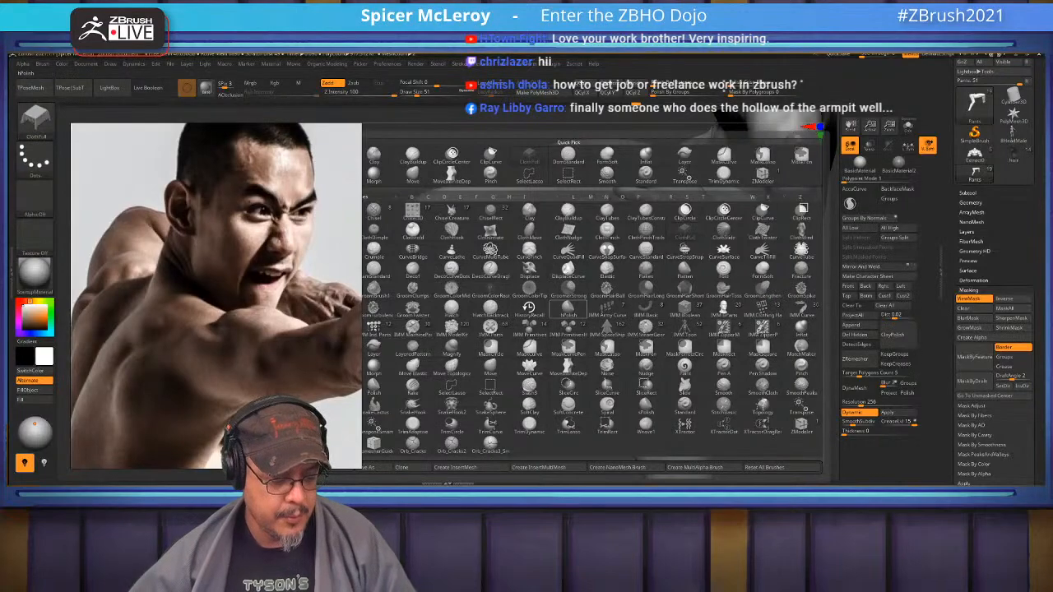
{"action": "key", "text": "f"}
{"action": "key", "text": "s"}
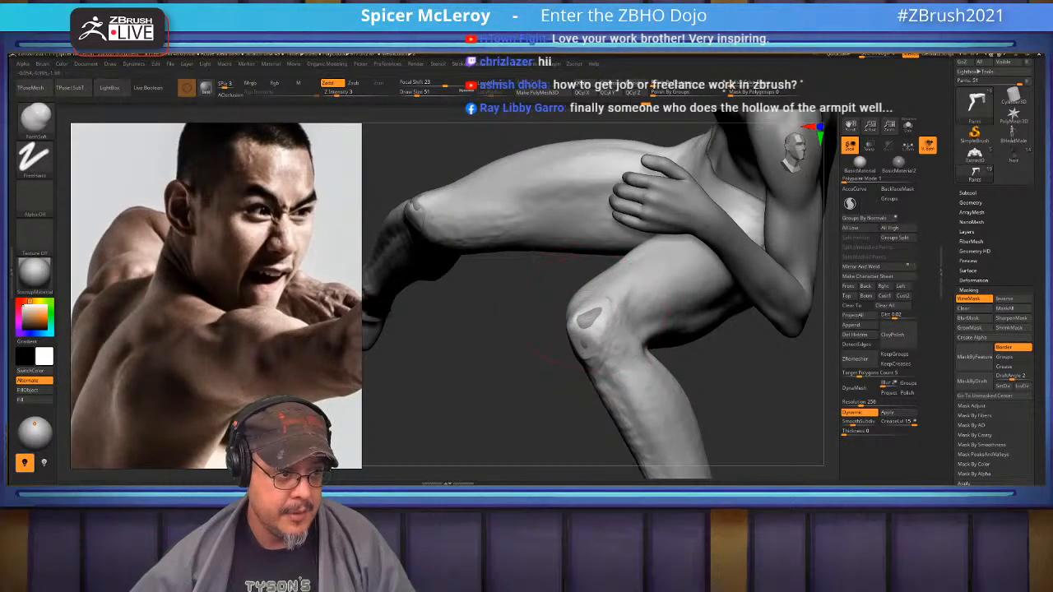
{"action": "mouse_move", "coordinate": [580, 317]}
{"action": "left_mouse_down", "text": "ctrl"}
{"action": "mouse_move", "coordinate": [589, 336]}
{"action": "mouse_move", "coordinate": [597, 311]}
{"action": "left_mouse_up", "text": "ctrl"}
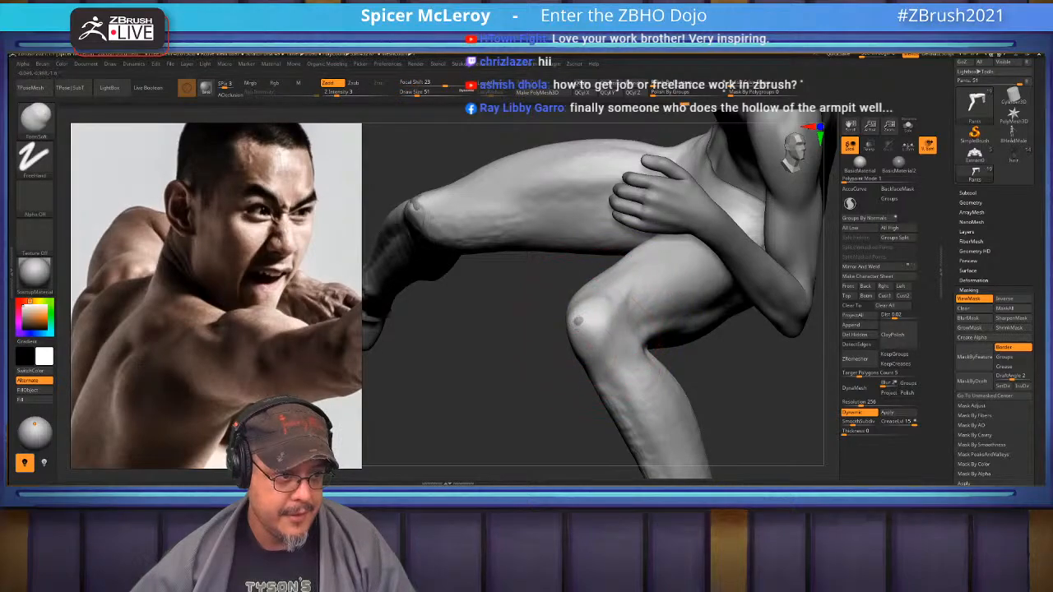
{"action": "left_click_drag", "start_coordinate": [575, 346], "coordinate": [676, 375]}
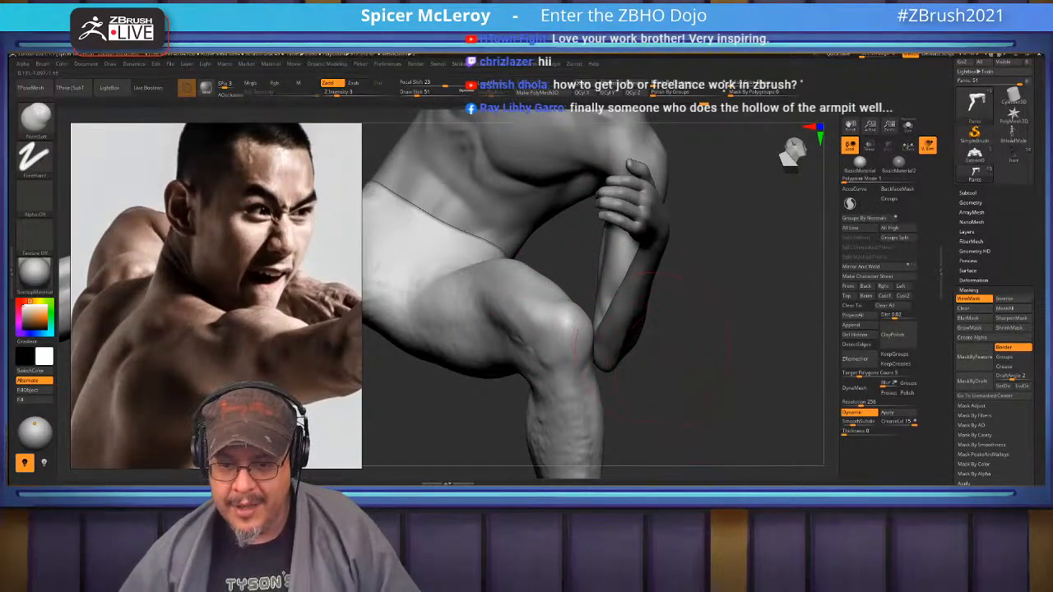
{"action": "mouse_move", "coordinate": [668, 378]}
{"action": "left_mouse_down"}
{"action": "mouse_move", "coordinate": [748, 337]}
{"action": "mouse_move", "coordinate": [735, 370]}
{"action": "left_mouse_up"}
Try pulling cloth folds into the lower legs of the pants with the ClothPull brush
{"action": "key", "text": "f"}
{"action": "key", "text": "ctrl+h"}
{"action": "left_click_drag", "start_coordinate": [737, 326], "coordinate": [730, 390]}
{"action": "left_click_drag", "start_coordinate": [699, 326], "coordinate": [465, 333]}
{"action": "left_click_drag", "start_coordinate": [600, 359], "coordinate": [699, 341]}
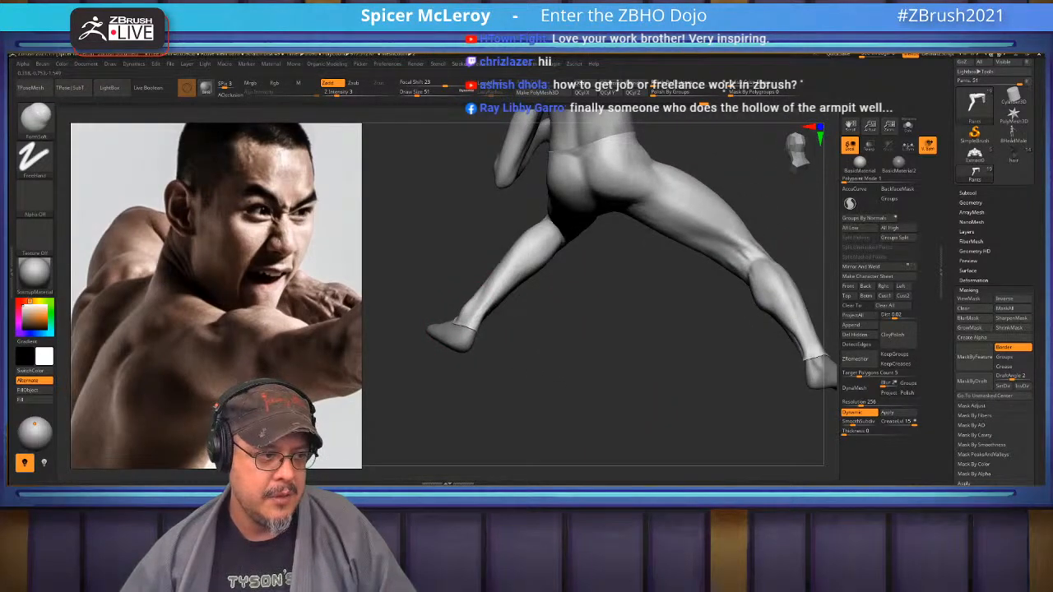
{"action": "key", "text": "b"}
{"action": "left_click", "coordinate": [446, 327]}
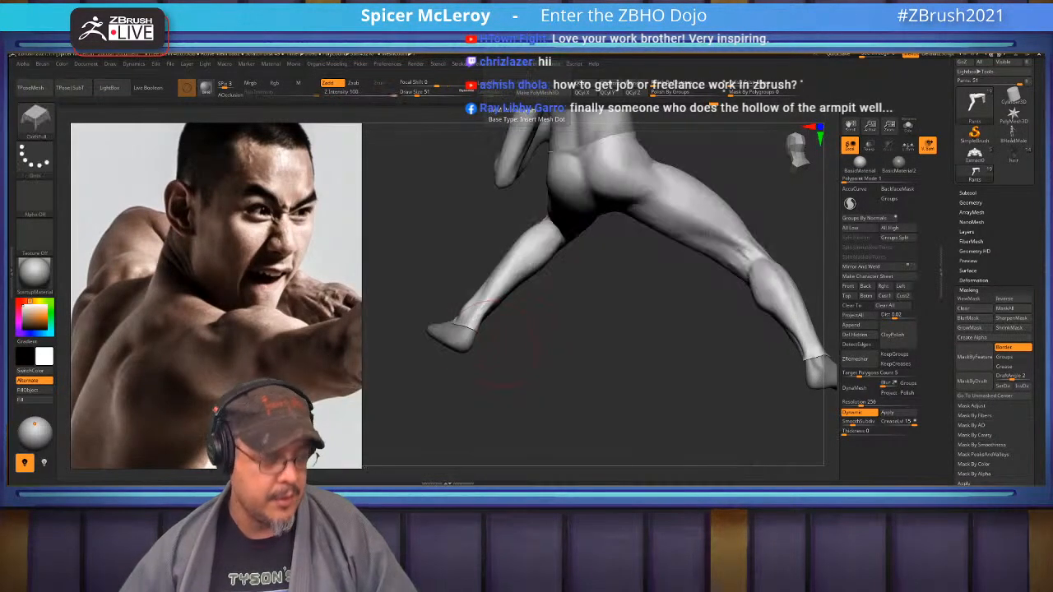
{"action": "left_click_drag", "start_coordinate": [477, 318], "coordinate": [503, 297]}
{"action": "mouse_move", "coordinate": [641, 354]}
{"action": "left_mouse_down"}
{"action": "mouse_move", "coordinate": [514, 337]}
{"action": "mouse_move", "coordinate": [496, 303]}
{"action": "mouse_move", "coordinate": [513, 275]}
{"action": "left_mouse_up"}
{"action": "mouse_move", "coordinate": [618, 288]}
{"action": "left_mouse_down"}
{"action": "mouse_move", "coordinate": [548, 271]}
{"action": "mouse_move", "coordinate": [577, 352]}
{"action": "mouse_move", "coordinate": [524, 354]}
{"action": "mouse_move", "coordinate": [523, 335]}
{"action": "left_mouse_up"}
{"action": "mouse_move", "coordinate": [592, 341]}
{"action": "left_mouse_down"}
{"action": "mouse_move", "coordinate": [538, 343]}
{"action": "mouse_move", "coordinate": [561, 344]}
{"action": "mouse_move", "coordinate": [560, 356]}
{"action": "left_mouse_up"}
Pull more folds around the knee and shin of the pants, and smooth the bunched cloth there
{"action": "left_click_drag", "start_coordinate": [691, 329], "coordinate": [534, 427], "text": "alt"}
{"action": "left_click_drag", "start_coordinate": [576, 395], "coordinate": [629, 444]}
{"action": "left_click_drag", "start_coordinate": [775, 417], "coordinate": [771, 409]}
{"action": "mouse_move", "coordinate": [674, 397]}
{"action": "left_mouse_down"}
{"action": "mouse_move", "coordinate": [790, 395]}
{"action": "mouse_move", "coordinate": [650, 364]}
{"action": "mouse_move", "coordinate": [662, 343]}
{"action": "left_mouse_up"}
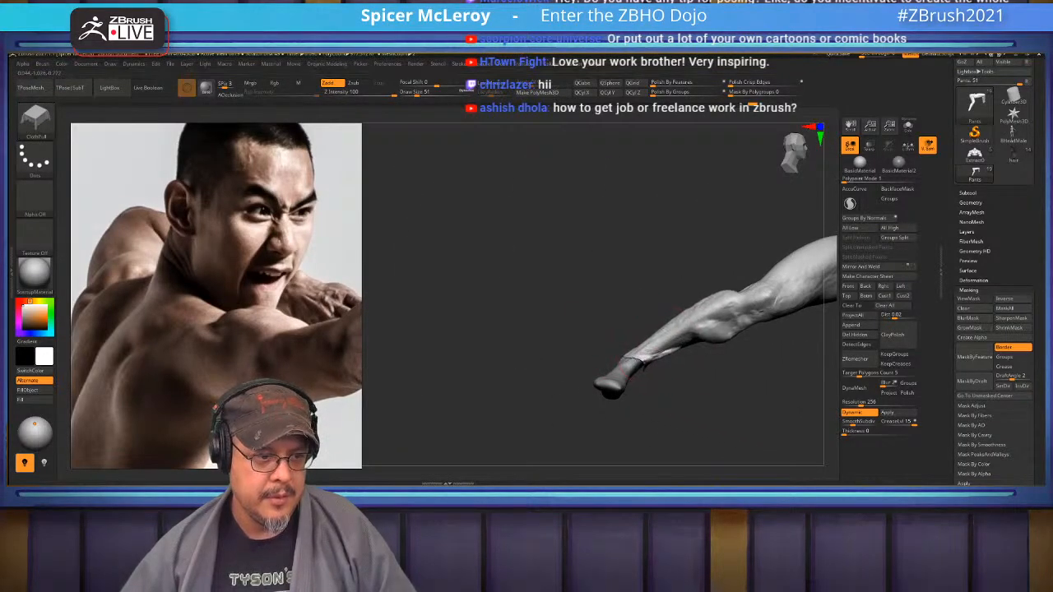
{"action": "mouse_move", "coordinate": [730, 330]}
{"action": "left_mouse_down"}
{"action": "mouse_move", "coordinate": [681, 344]}
{"action": "mouse_move", "coordinate": [638, 341]}
{"action": "mouse_move", "coordinate": [644, 335]}
{"action": "left_mouse_up"}
{"action": "left_click_drag", "start_coordinate": [526, 361], "coordinate": [567, 308]}
{"action": "left_click_drag", "start_coordinate": [714, 301], "coordinate": [729, 293], "text": "shift"}
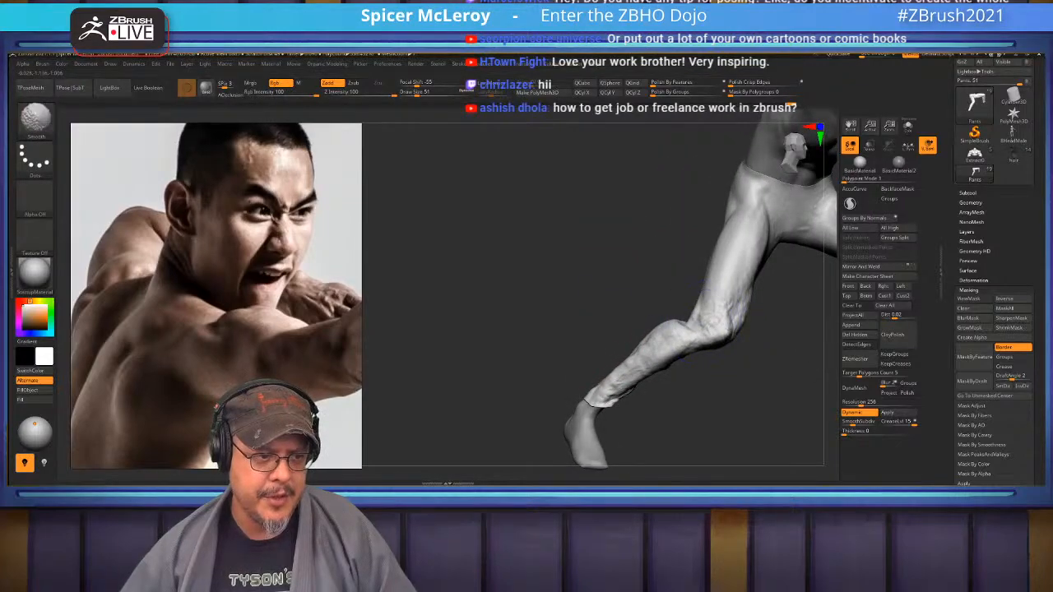
{"action": "left_click_drag", "start_coordinate": [627, 360], "coordinate": [619, 366], "text": "shift"}
Step back through the undo history to the low-resolution pants without dynamic subdivision
{"action": "mouse_move", "coordinate": [773, 378]}
{"action": "left_mouse_down"}
{"action": "mouse_move", "coordinate": [709, 359]}
{"action": "mouse_move", "coordinate": [753, 352]}
{"action": "mouse_move", "coordinate": [782, 333]}
{"action": "left_mouse_up"}
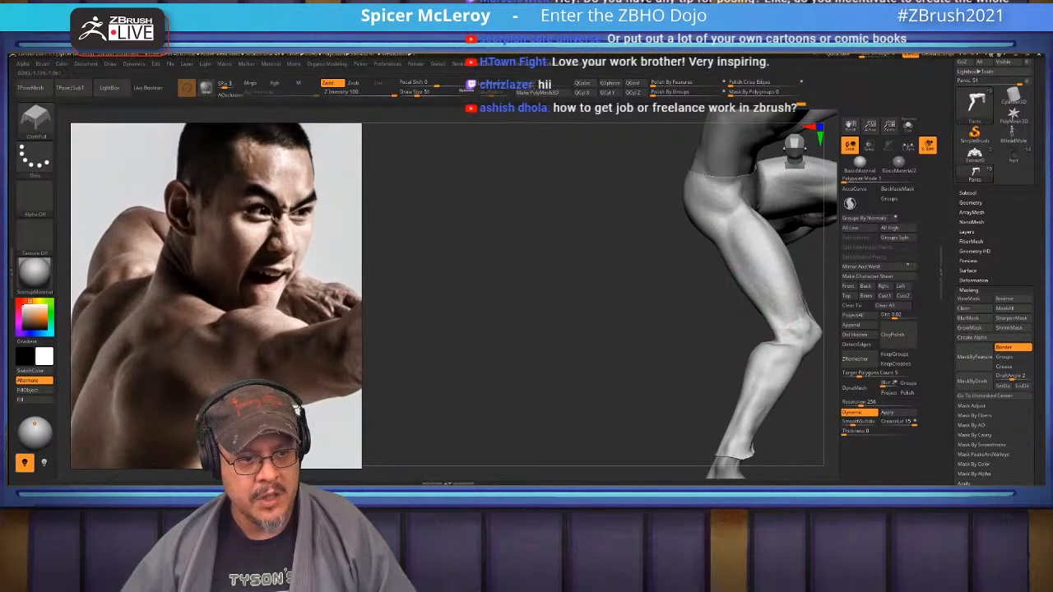
{"action": "left_click_drag", "start_coordinate": [723, 255], "coordinate": [633, 354]}
{"action": "key", "text": "ctrl+z"}
{"action": "mouse_move", "coordinate": [699, 411]}
{"action": "left_mouse_down", "text": "alt"}
{"action": "mouse_move", "coordinate": [689, 259]}
{"action": "mouse_move", "coordinate": [698, 277]}
{"action": "left_mouse_up", "text": "alt"}
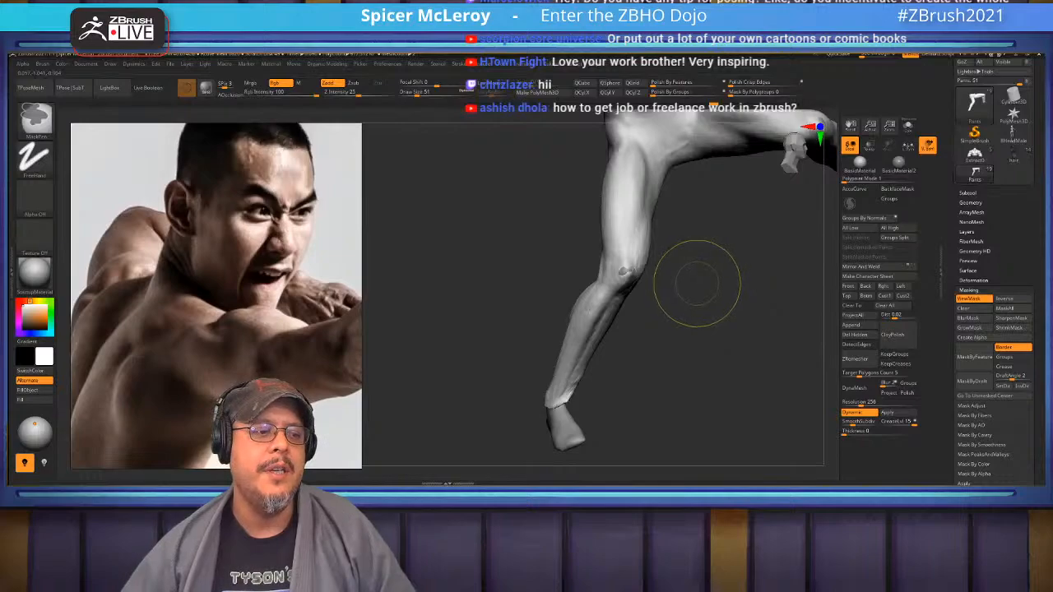
{"action": "key", "text": "ctrl+z"}
{"action": "key", "text": "ctrl+z"}
{"action": "key", "text": "ctrl+z"}
{"action": "key", "text": "ctrl+z"}
{"action": "left_click_drag", "start_coordinate": [700, 282], "coordinate": [692, 346]}
{"action": "key", "text": "ctrl+z"}
{"action": "key", "text": "ctrl+z"}
{"action": "key", "text": "ctrl+z"}
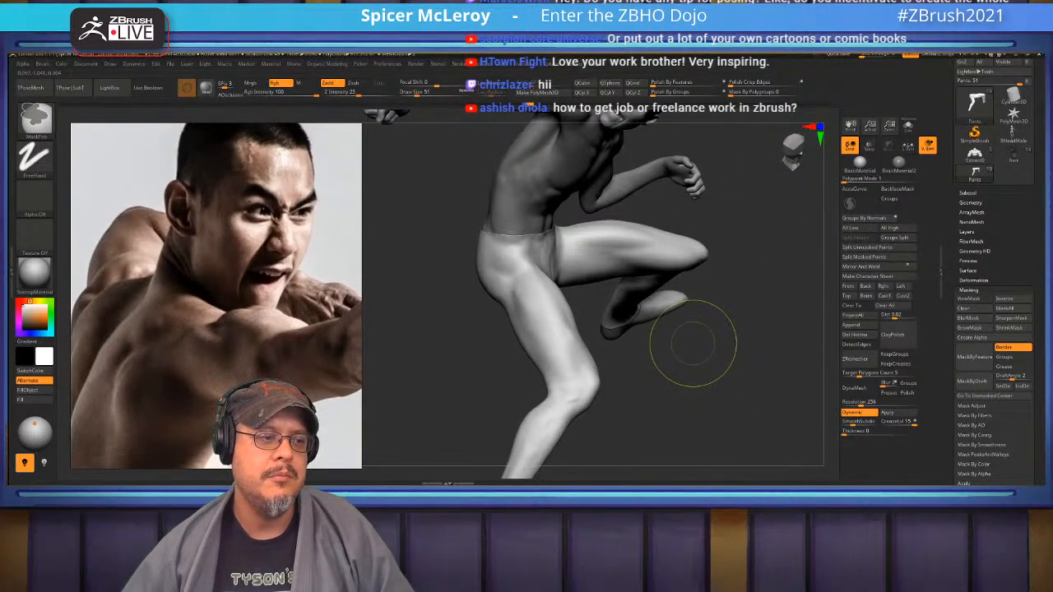
{"action": "key", "text": "ctrl+shift+z"}
{"action": "key", "text": "ctrl+shift+z"}
{"action": "key", "text": "ctrl+shift+z"}
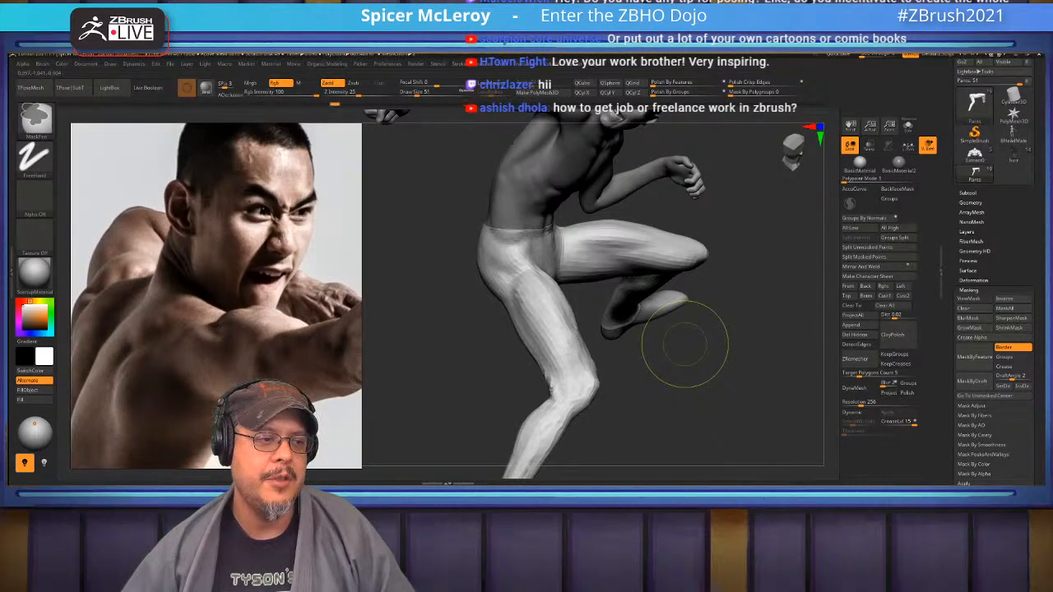
{"action": "key", "text": "ctrl+z"}
{"action": "key", "text": "ctrl+z"}
{"action": "key", "text": "ctrl+z"}
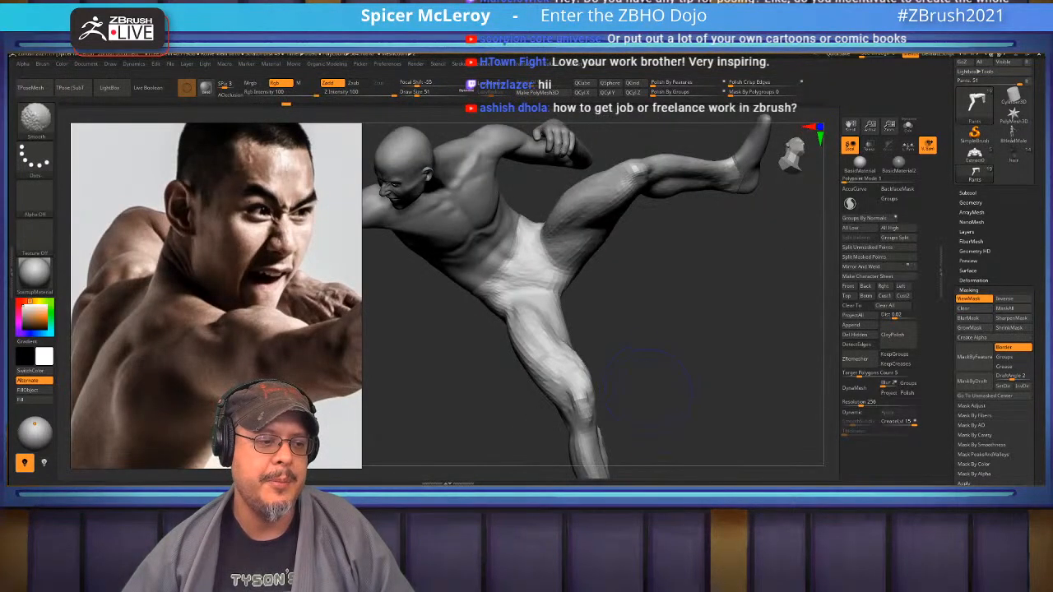
Pull folds into the thighs and knees of the restored pants with ClothPull, accepting removal of the newer undo history entries
{"action": "left_click_drag", "start_coordinate": [708, 370], "coordinate": [658, 362]}
{"action": "left_click", "coordinate": [712, 309]}
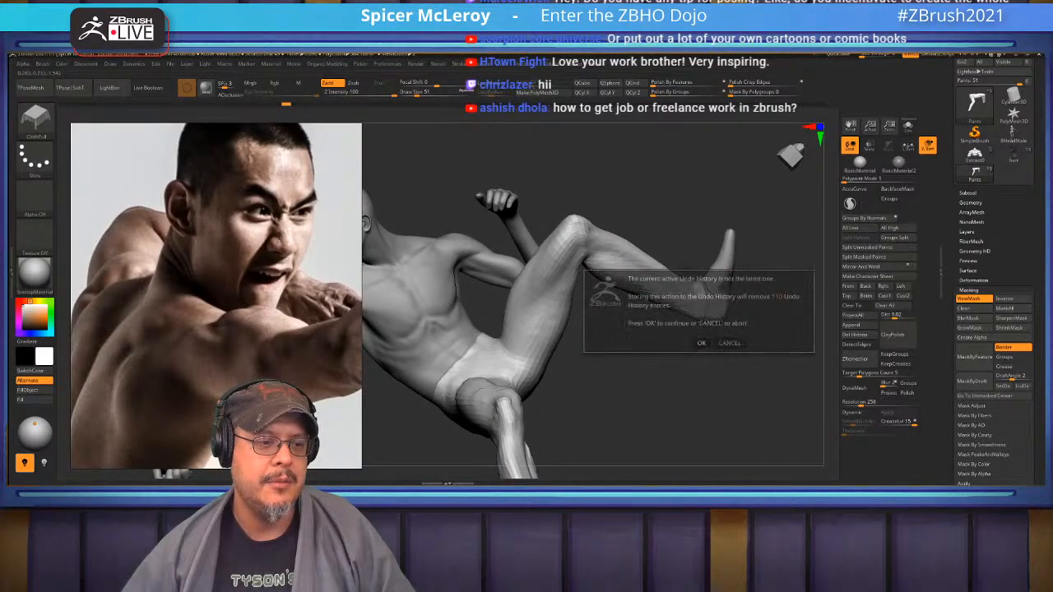
{"action": "left_click", "coordinate": [701, 343]}
{"action": "mouse_move", "coordinate": [714, 355]}
{"action": "left_mouse_down"}
{"action": "mouse_move", "coordinate": [609, 395]}
{"action": "mouse_move", "coordinate": [559, 386]}
{"action": "mouse_move", "coordinate": [658, 387]}
{"action": "mouse_move", "coordinate": [591, 380]}
{"action": "mouse_move", "coordinate": [575, 315]}
{"action": "left_mouse_up"}
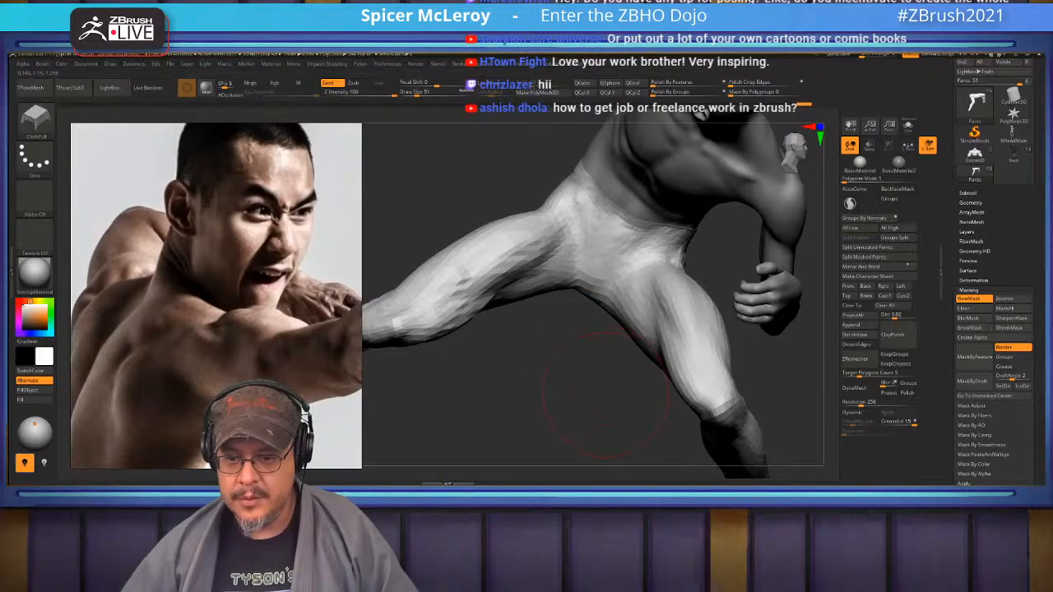
{"action": "mouse_move", "coordinate": [643, 354]}
{"action": "left_mouse_down"}
{"action": "mouse_move", "coordinate": [600, 339]}
{"action": "mouse_move", "coordinate": [575, 297]}
{"action": "mouse_move", "coordinate": [598, 319]}
{"action": "mouse_move", "coordinate": [582, 307]}
{"action": "mouse_move", "coordinate": [575, 346]}
{"action": "mouse_move", "coordinate": [690, 341]}
{"action": "mouse_move", "coordinate": [658, 328]}
{"action": "left_mouse_up"}
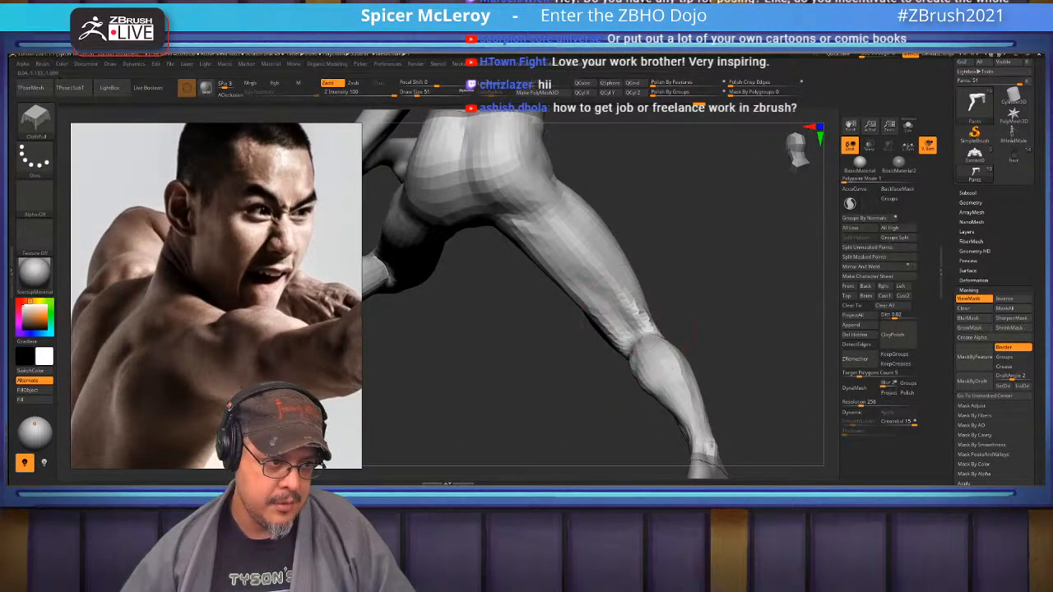
Show the polygon wireframe on the pants and display the Boots subtool to compare where the boots end
{"action": "mouse_move", "coordinate": [632, 352]}
{"action": "left_mouse_down"}
{"action": "mouse_move", "coordinate": [630, 364]}
{"action": "mouse_move", "coordinate": [713, 392]}
{"action": "mouse_move", "coordinate": [830, 279]}
{"action": "left_mouse_up"}
{"action": "key", "text": "shift+f"}
{"action": "left_click", "coordinate": [907, 125]}
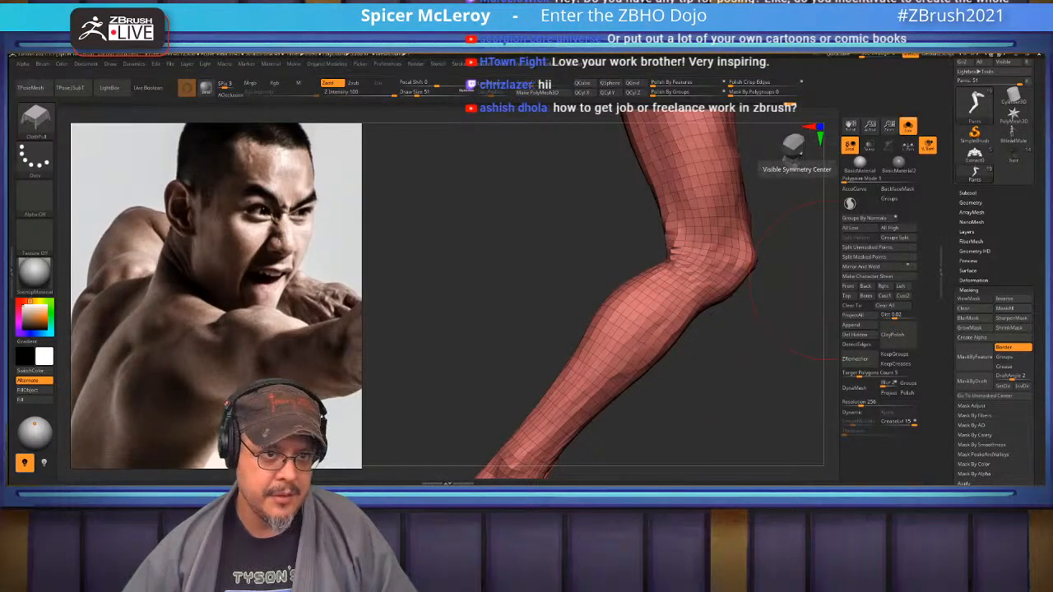
{"action": "left_click", "coordinate": [968, 193]}
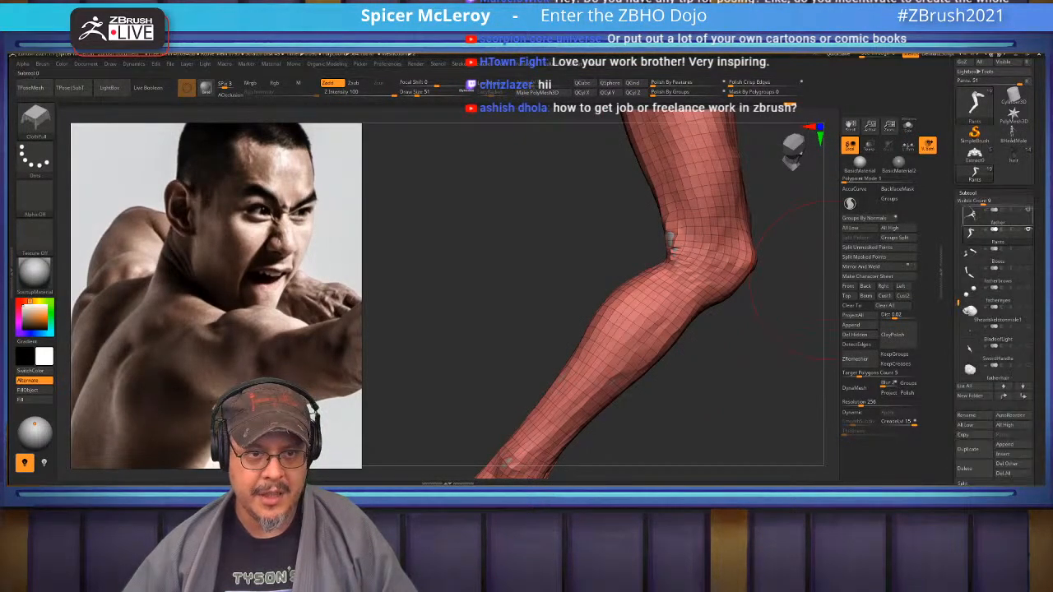
{"action": "left_click", "coordinate": [995, 230]}
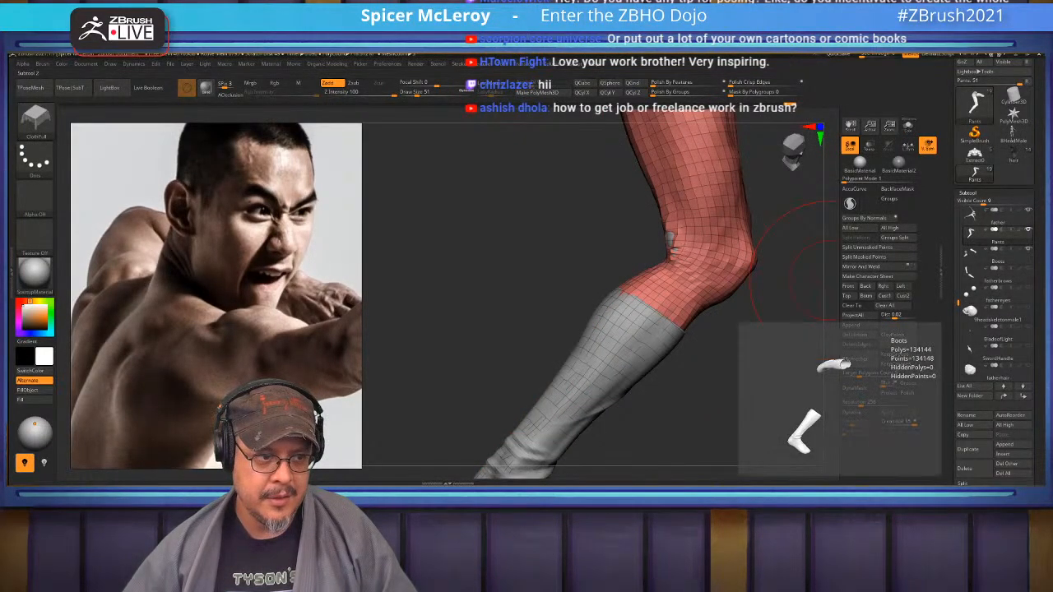
Mask one leg of the pants at the upper calf and give the shin its own polygroup
{"action": "key", "text": "w"}
{"action": "left_click_drag", "start_coordinate": [639, 316], "coordinate": [589, 377], "text": "ctrl"}
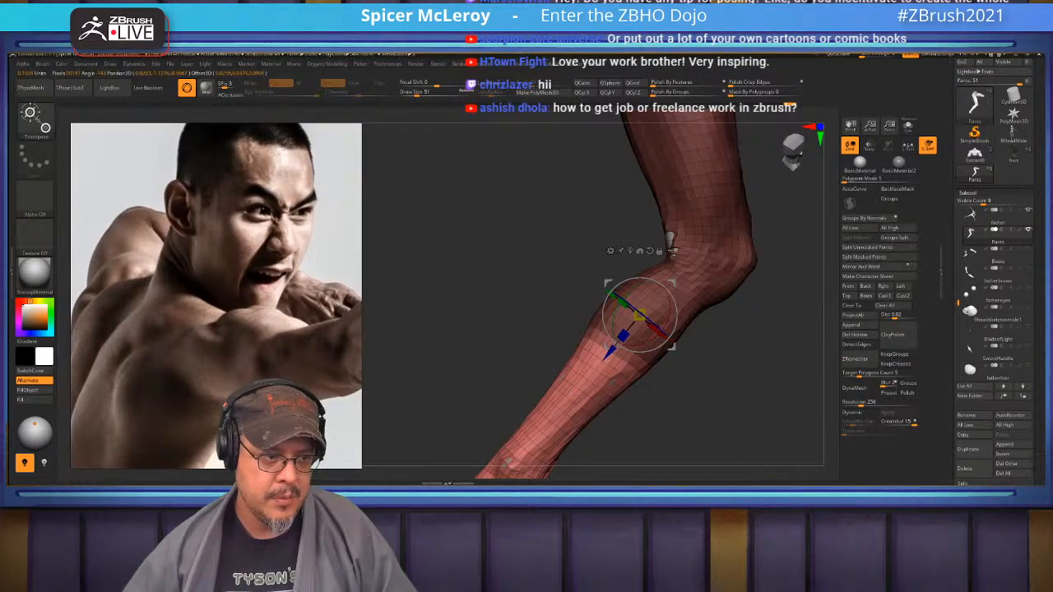
{"action": "key", "text": "q"}
{"action": "key", "text": "ctrl+shift+a"}
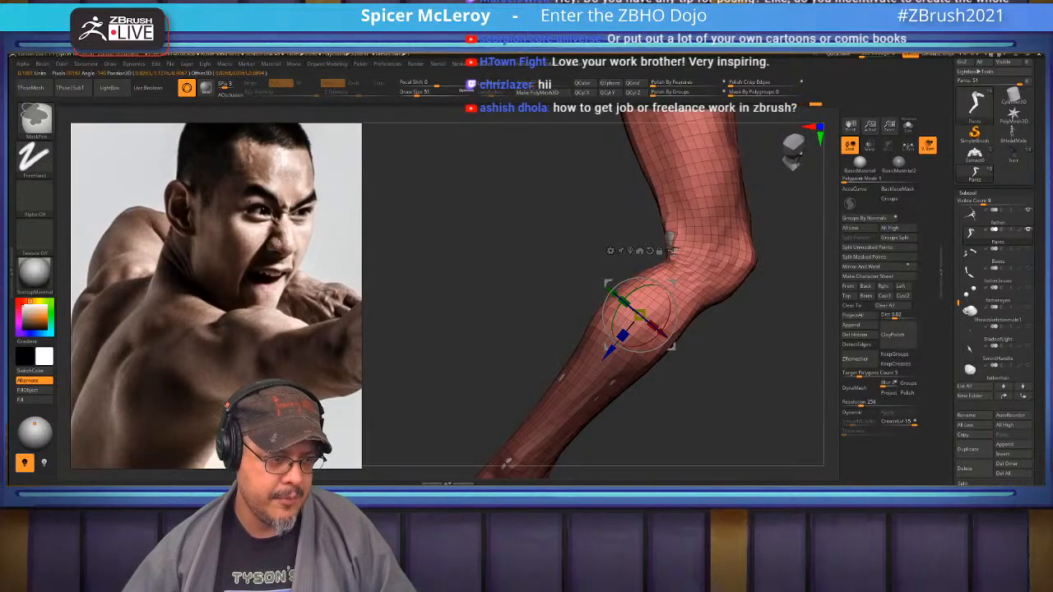
{"action": "key", "text": "ctrl+shift"}
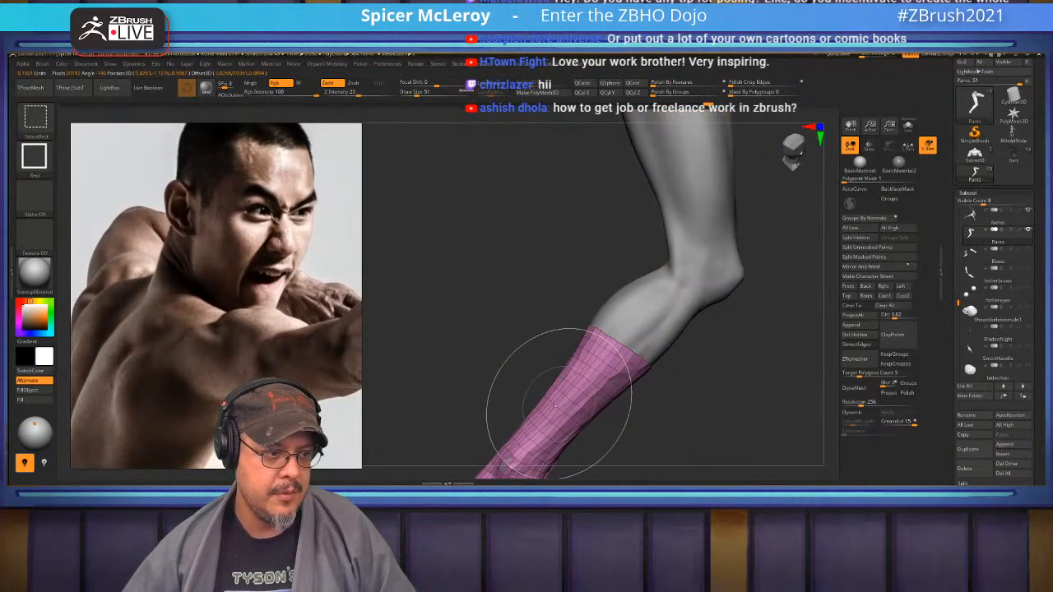
Mask the other leg of the pants at the upper calf and assign its shin a separate polygroup
{"action": "left_click_drag", "start_coordinate": [658, 411], "coordinate": [619, 453]}
{"action": "key", "text": "w"}
{"action": "left_click_drag", "start_coordinate": [536, 238], "coordinate": [603, 283], "text": "ctrl"}
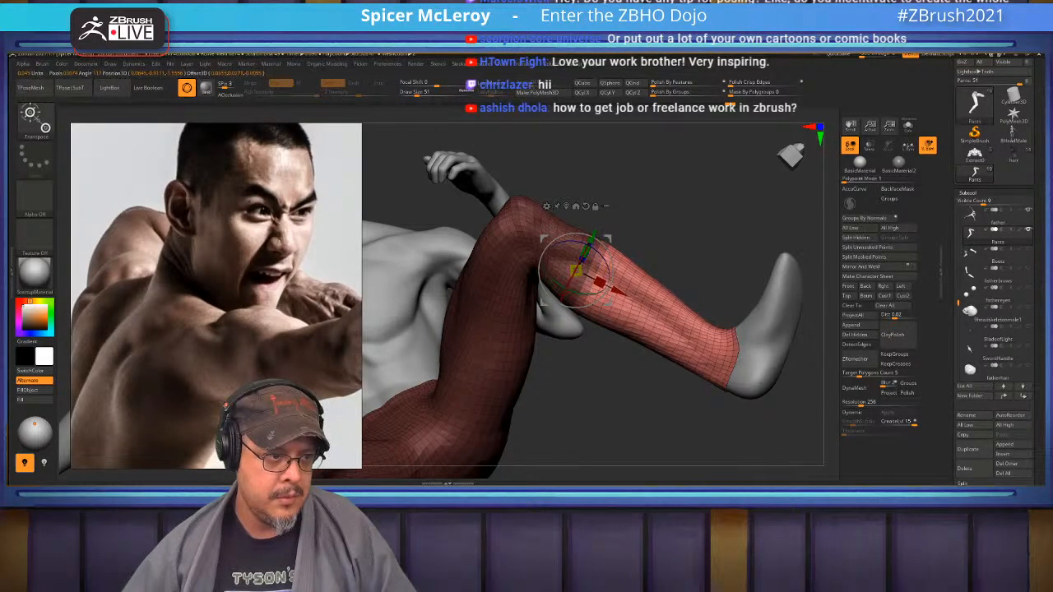
{"action": "key", "text": "q"}
{"action": "left_click_drag", "start_coordinate": [682, 232], "coordinate": [677, 237], "text": "ctrl"}
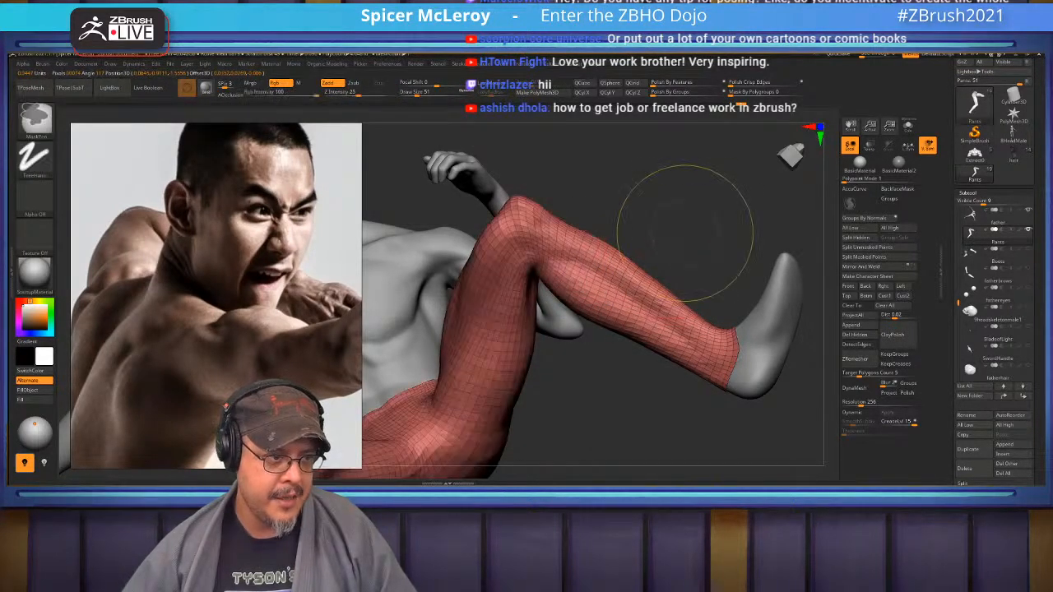
{"action": "key", "text": "ctrl+w"}
Hide the shin polygroups of the pants and delete the hidden geometry covered by the boots
{"action": "left_click", "coordinate": [682, 311], "text": "ctrl+alt+shift"}
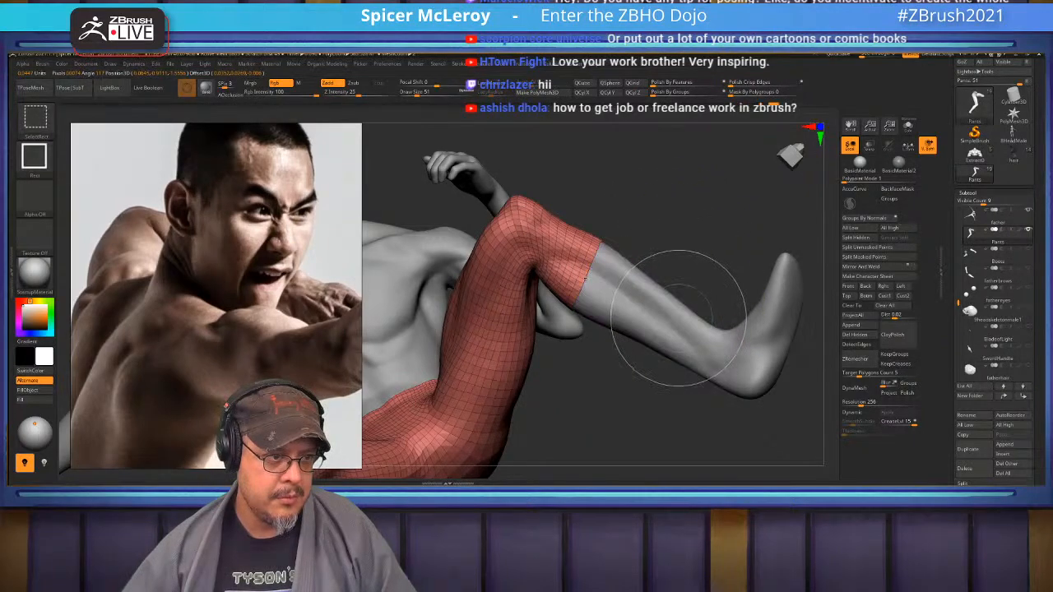
{"action": "left_click_drag", "start_coordinate": [724, 247], "coordinate": [810, 428], "text": "alt"}
{"action": "left_click", "coordinate": [854, 334]}
Pull the cloth on the shortened pants with ClothPull and smooth the crumpled spot on the extended leg's thigh
{"action": "left_click_drag", "start_coordinate": [741, 403], "coordinate": [576, 428]}
{"action": "key", "text": "d"}
{"action": "key", "text": "shift+d"}
{"action": "mouse_move", "coordinate": [475, 355]}
{"action": "left_mouse_down"}
{"action": "mouse_move", "coordinate": [432, 362]}
{"action": "mouse_move", "coordinate": [473, 361]}
{"action": "mouse_move", "coordinate": [505, 375]}
{"action": "mouse_move", "coordinate": [479, 339]}
{"action": "left_mouse_up"}
{"action": "mouse_move", "coordinate": [552, 358]}
{"action": "left_mouse_down"}
{"action": "mouse_move", "coordinate": [531, 352]}
{"action": "mouse_move", "coordinate": [554, 363]}
{"action": "left_mouse_up"}
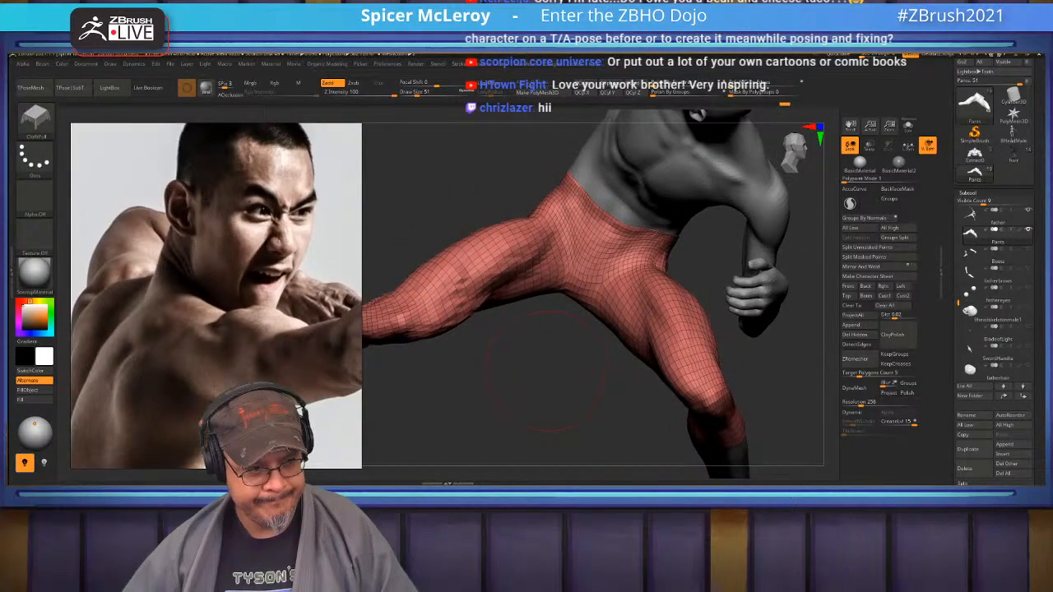
{"action": "left_click_drag", "start_coordinate": [464, 288], "coordinate": [492, 283], "text": "shift"}
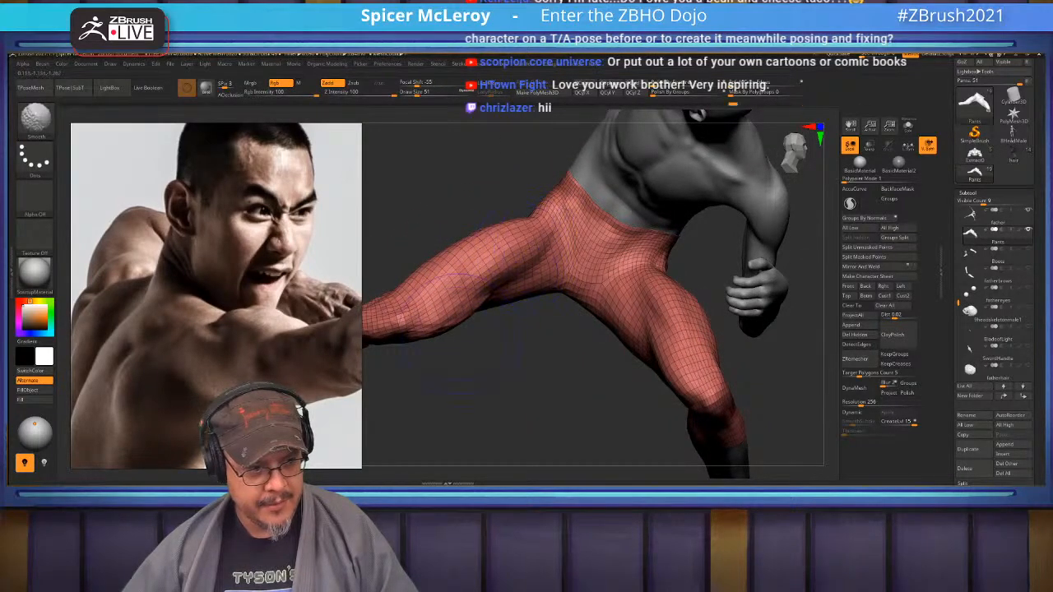
{"action": "mouse_move", "coordinate": [450, 368]}
{"action": "left_mouse_down"}
{"action": "mouse_move", "coordinate": [523, 367]}
{"action": "mouse_move", "coordinate": [575, 316]}
{"action": "mouse_move", "coordinate": [535, 329]}
{"action": "mouse_move", "coordinate": [578, 353]}
{"action": "mouse_move", "coordinate": [523, 345]}
{"action": "left_mouse_up"}
Sculpt folds around the back of the knee on the pants with the Standard brush
{"action": "key", "text": "b"}
{"action": "key", "text": "f"}
{"action": "key", "text": "s"}
{"action": "key", "text": "b"}
{"action": "key", "text": "s"}
{"action": "key", "text": "t"}
{"action": "key", "text": "s"}
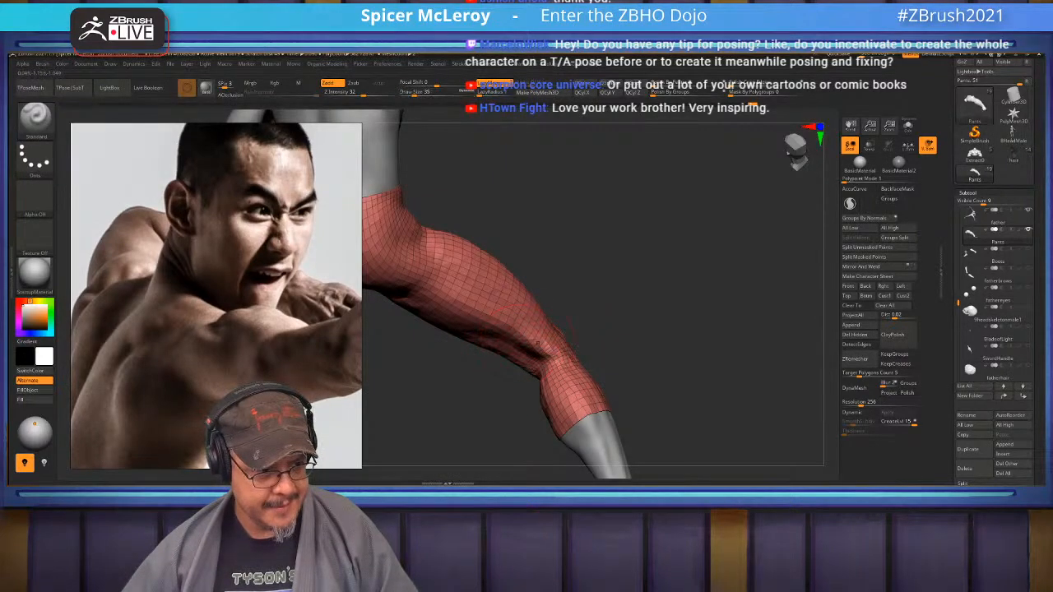
{"action": "mouse_move", "coordinate": [576, 321]}
{"action": "left_mouse_down"}
{"action": "mouse_move", "coordinate": [539, 339]}
{"action": "mouse_move", "coordinate": [558, 349]}
{"action": "mouse_move", "coordinate": [423, 355]}
{"action": "left_mouse_up"}
{"action": "left_click_drag", "start_coordinate": [609, 368], "coordinate": [658, 411]}
Check the pants in isolation, show all subtools of the diorama again and turn off the wireframe display
{"action": "left_click_drag", "start_coordinate": [657, 362], "coordinate": [509, 192], "text": "alt"}
{"action": "mouse_move", "coordinate": [740, 378]}
{"action": "left_mouse_down", "text": "alt"}
{"action": "mouse_move", "coordinate": [777, 255]}
{"action": "mouse_move", "coordinate": [818, 295]}
{"action": "left_mouse_up", "text": "alt"}
{"action": "left_click", "coordinate": [1028, 231], "text": "shift"}
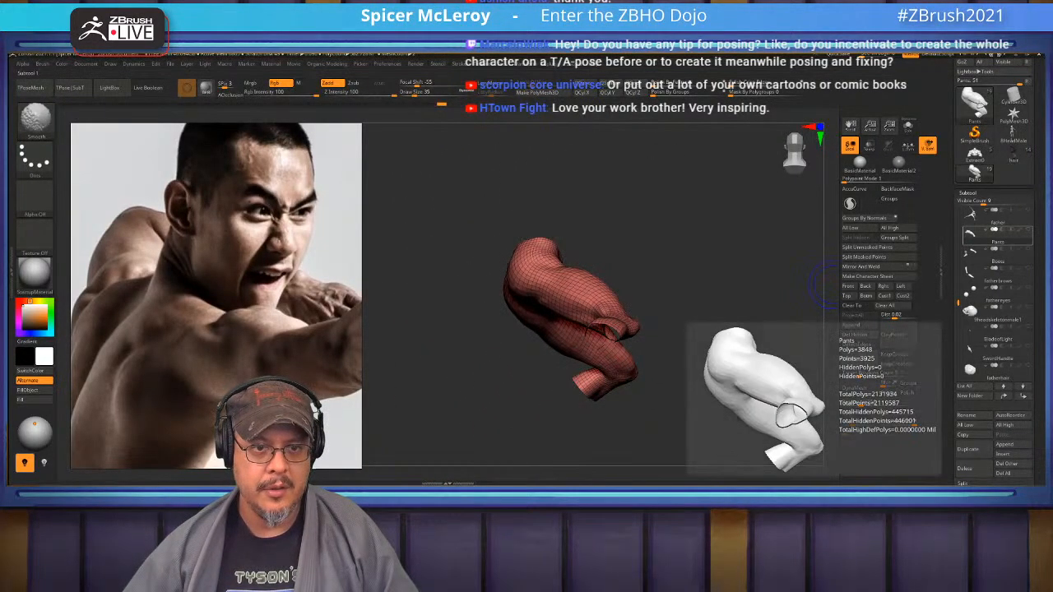
{"action": "left_click", "coordinate": [1028, 231], "text": "shift"}
{"action": "left_click_drag", "start_coordinate": [699, 271], "coordinate": [432, 283]}
{"action": "left_click_drag", "start_coordinate": [518, 271], "coordinate": [514, 354], "text": "alt"}
{"action": "key", "text": "shift+f"}
Pull folds into the pants across the crotch, inner thighs and seat with the ClothPull brush
{"action": "left_click_drag", "start_coordinate": [493, 247], "coordinate": [501, 234]}
{"action": "key", "text": "b"}
{"action": "key", "text": "c"}
{"action": "key", "text": "p"}
{"action": "key", "text": "s"}
{"action": "mouse_move", "coordinate": [594, 340]}
{"action": "left_mouse_down"}
{"action": "mouse_move", "coordinate": [576, 339]}
{"action": "mouse_move", "coordinate": [609, 331]}
{"action": "mouse_move", "coordinate": [592, 325]}
{"action": "mouse_move", "coordinate": [600, 333]}
{"action": "left_mouse_up"}
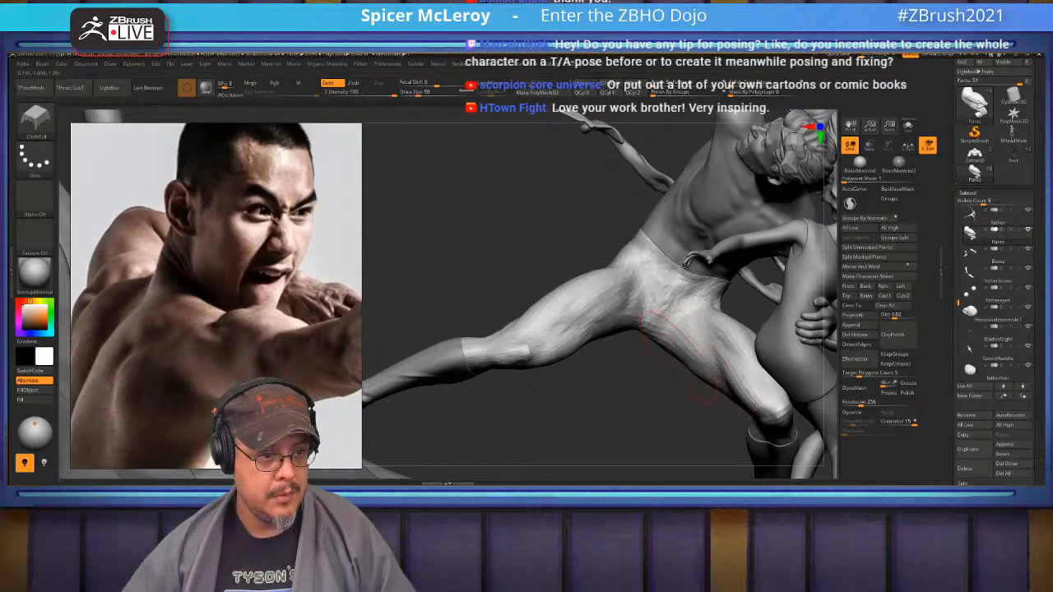
{"action": "left_click_drag", "start_coordinate": [689, 343], "coordinate": [709, 355]}
{"action": "mouse_move", "coordinate": [745, 426]}
{"action": "left_mouse_down"}
{"action": "mouse_move", "coordinate": [722, 384]}
{"action": "mouse_move", "coordinate": [753, 415]}
{"action": "mouse_move", "coordinate": [689, 319]}
{"action": "left_mouse_up"}
{"action": "left_click_drag", "start_coordinate": [650, 405], "coordinate": [740, 375]}
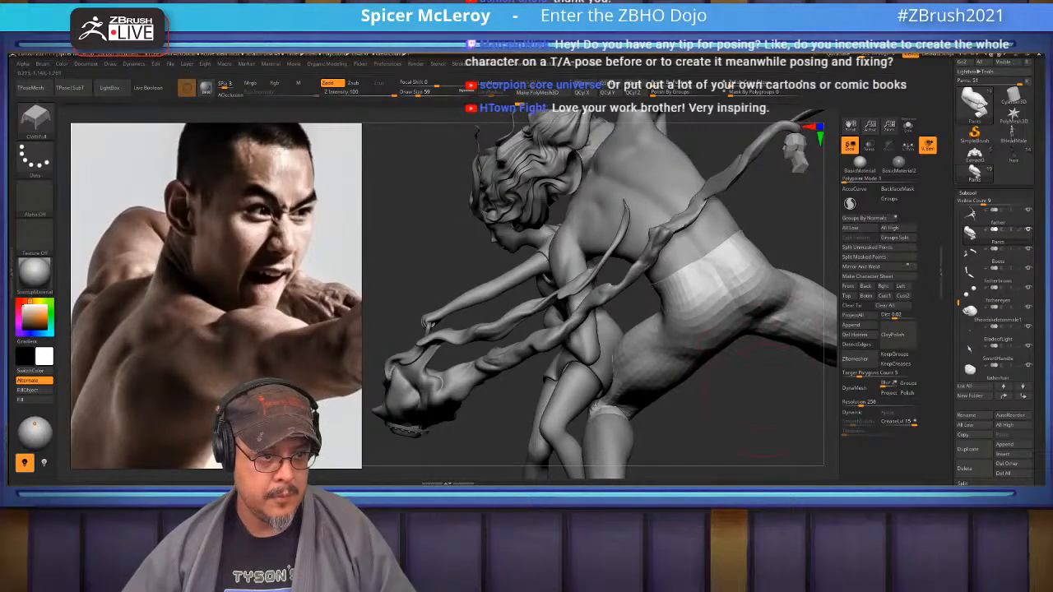
{"action": "mouse_move", "coordinate": [619, 379]}
{"action": "left_mouse_down"}
{"action": "mouse_move", "coordinate": [691, 380]}
{"action": "mouse_move", "coordinate": [592, 378]}
{"action": "mouse_move", "coordinate": [610, 379]}
{"action": "left_mouse_up"}
Adjust the pants around the bent knee and boot top with a resized Move brush
{"action": "key", "text": "b"}
{"action": "key", "text": "m"}
{"action": "key", "text": "v"}
{"action": "key", "text": "s"}
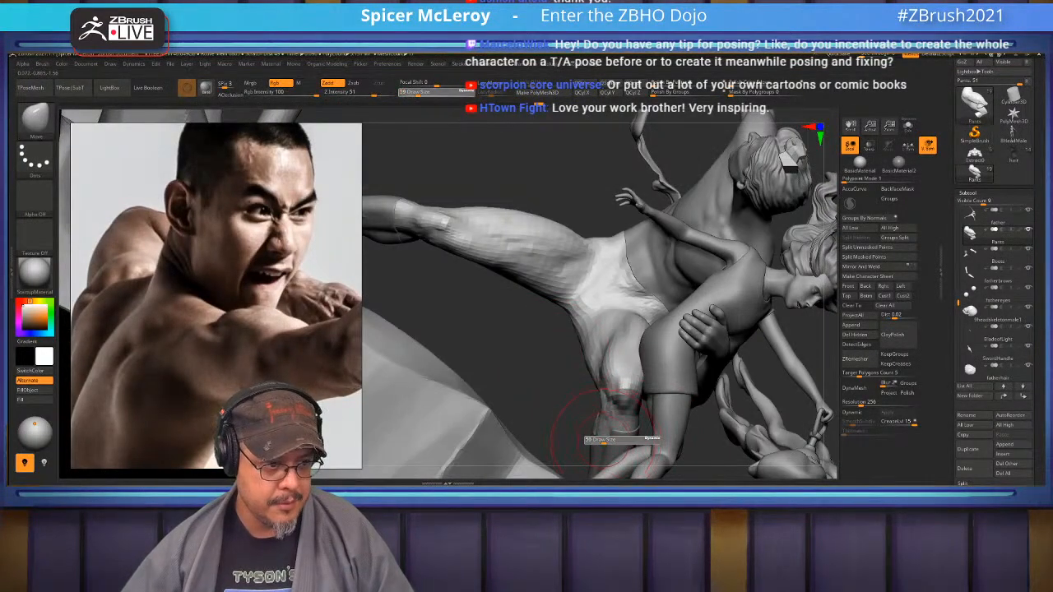
{"action": "left_click_drag", "start_coordinate": [604, 443], "coordinate": [602, 442]}
{"action": "left_click_drag", "start_coordinate": [605, 428], "coordinate": [617, 434]}
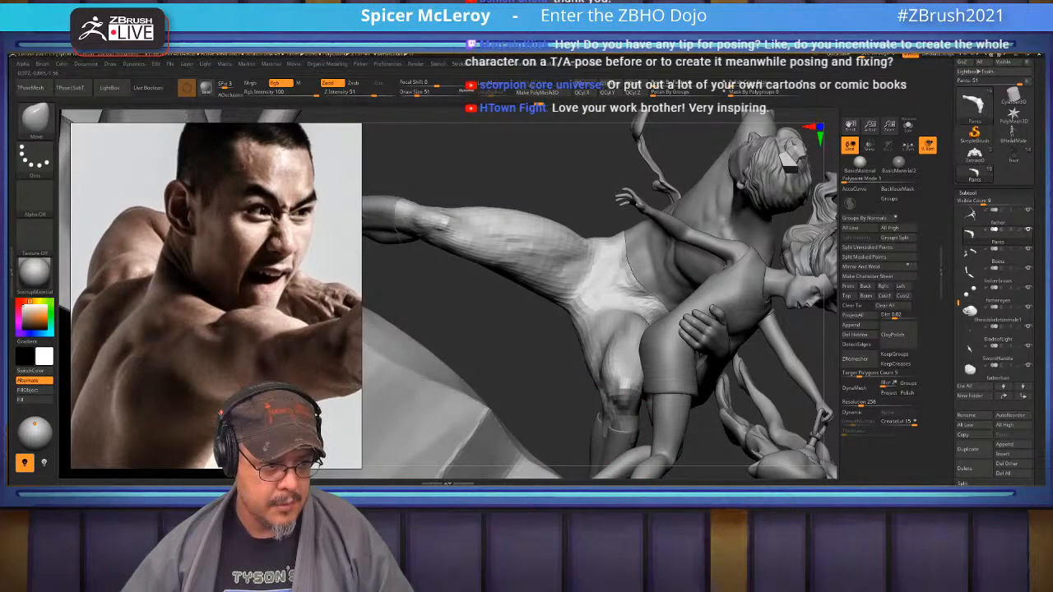
Build up the pants' edge where it meets the boot top on the bent leg with a resized FormSoft brush
{"action": "mouse_move", "coordinate": [547, 404]}
{"action": "left_mouse_down"}
{"action": "mouse_move", "coordinate": [621, 408]}
{"action": "mouse_move", "coordinate": [593, 406]}
{"action": "mouse_move", "coordinate": [619, 368]}
{"action": "mouse_move", "coordinate": [550, 350]}
{"action": "mouse_move", "coordinate": [575, 395]}
{"action": "left_mouse_up"}
{"action": "key", "text": "b"}
{"action": "key", "text": "f"}
{"action": "key", "text": "s"}
{"action": "key", "text": "s"}
{"action": "mouse_move", "coordinate": [650, 336]}
{"action": "left_mouse_down"}
{"action": "mouse_move", "coordinate": [628, 333]}
{"action": "mouse_move", "coordinate": [624, 374]}
{"action": "left_mouse_up"}
{"action": "mouse_move", "coordinate": [730, 405]}
{"action": "left_mouse_down"}
{"action": "mouse_move", "coordinate": [699, 362]}
{"action": "mouse_move", "coordinate": [740, 345]}
{"action": "mouse_move", "coordinate": [699, 312]}
{"action": "mouse_move", "coordinate": [705, 305]}
{"action": "left_mouse_up"}
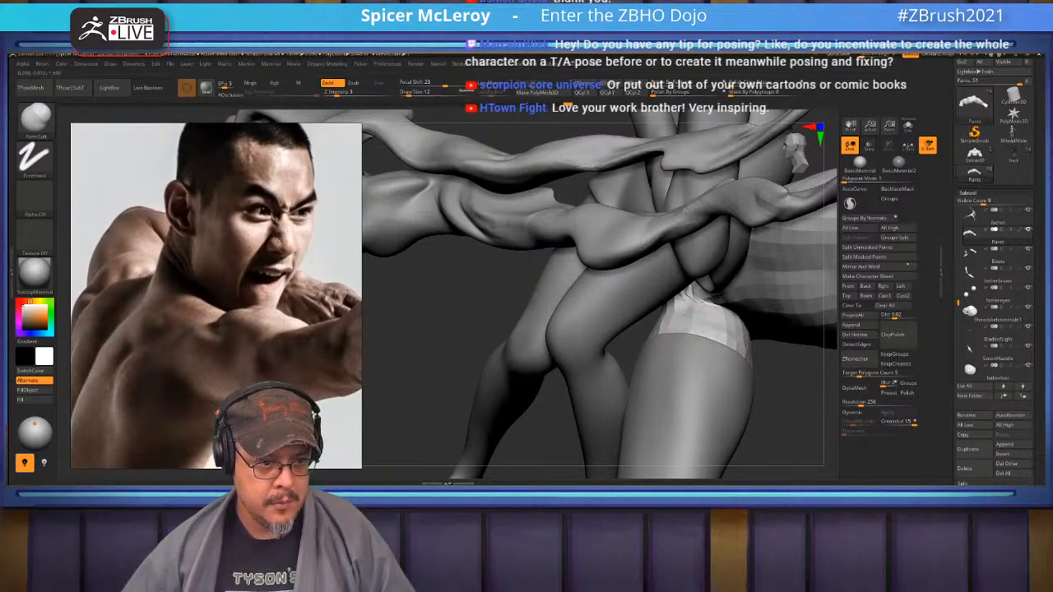
{"action": "left_click_drag", "start_coordinate": [707, 313], "coordinate": [682, 366]}
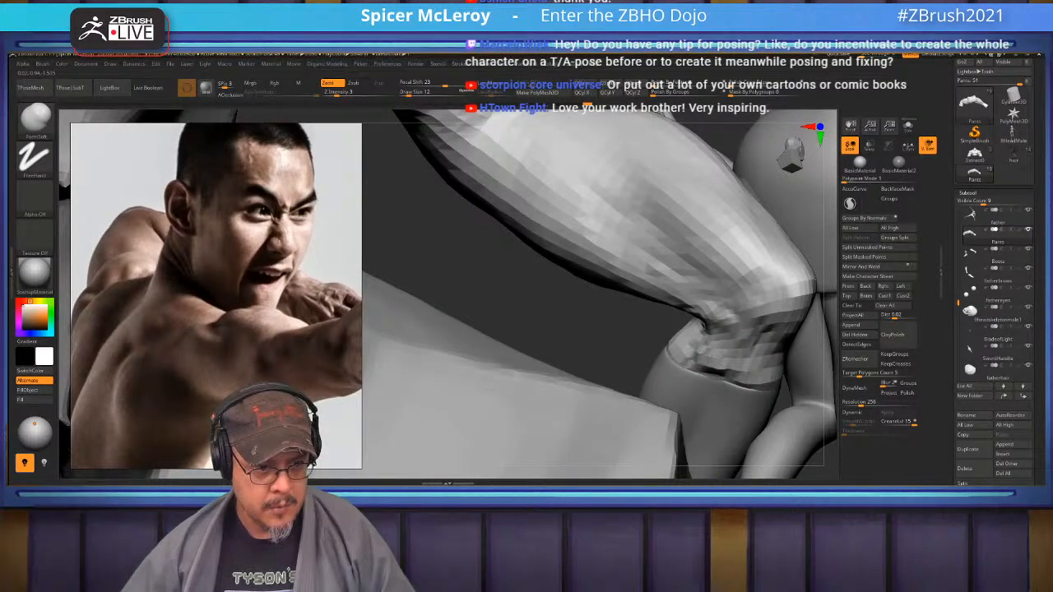
Smooth the cuff below the bent knee, display the pants at the smoother subdivision and thicken the cuff over the boot top
{"action": "key", "text": "shift"}
{"action": "left_click_drag", "start_coordinate": [747, 373], "coordinate": [740, 376], "text": "shift"}
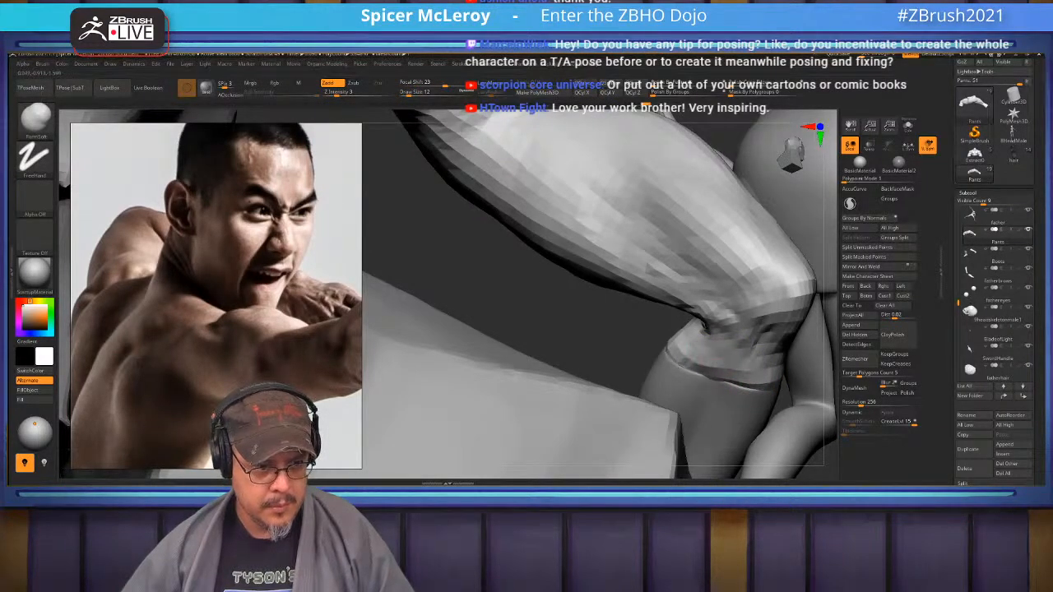
{"action": "key", "text": "d"}
{"action": "key", "text": "shift+d"}
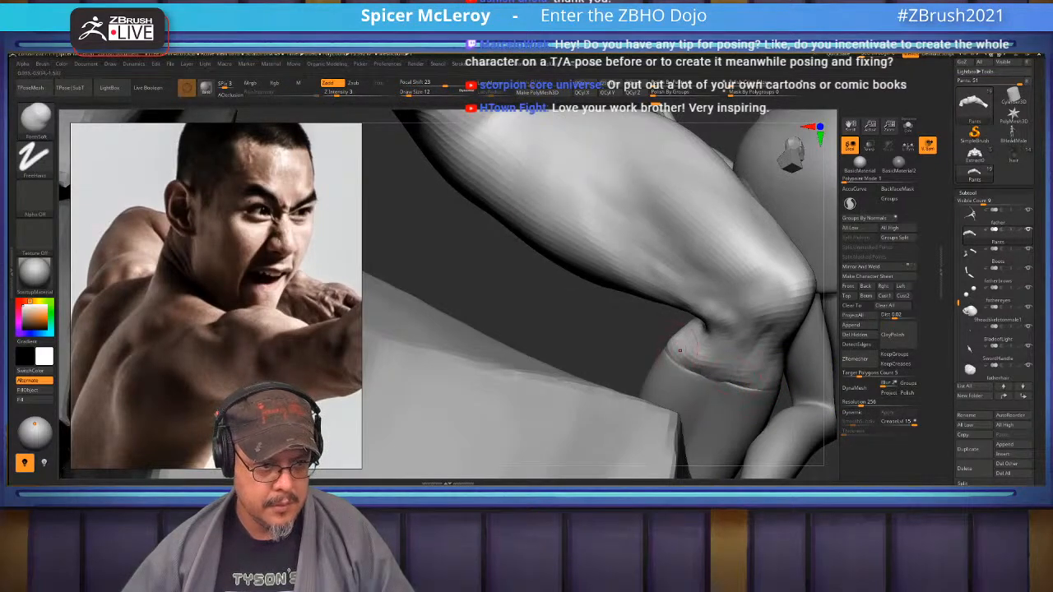
{"action": "mouse_move", "coordinate": [641, 337]}
{"action": "left_mouse_down"}
{"action": "mouse_move", "coordinate": [502, 329]}
{"action": "mouse_move", "coordinate": [444, 345]}
{"action": "mouse_move", "coordinate": [510, 358]}
{"action": "mouse_move", "coordinate": [724, 329]}
{"action": "left_mouse_up"}
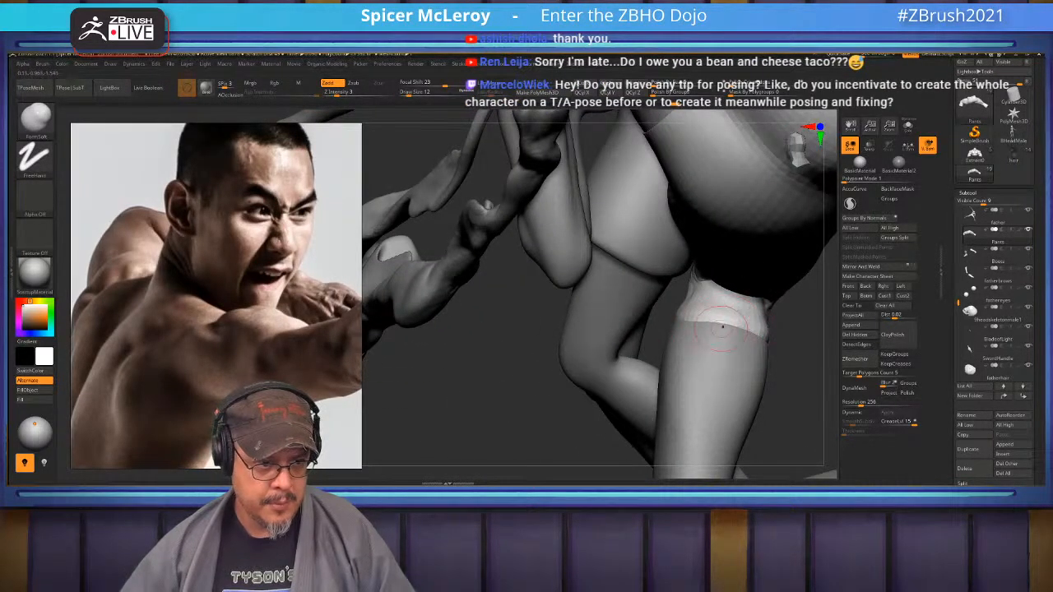
{"action": "mouse_move", "coordinate": [711, 323]}
{"action": "left_mouse_down"}
{"action": "mouse_move", "coordinate": [608, 333]}
{"action": "mouse_move", "coordinate": [674, 345]}
{"action": "mouse_move", "coordinate": [711, 339]}
{"action": "mouse_move", "coordinate": [662, 352]}
{"action": "left_mouse_up"}
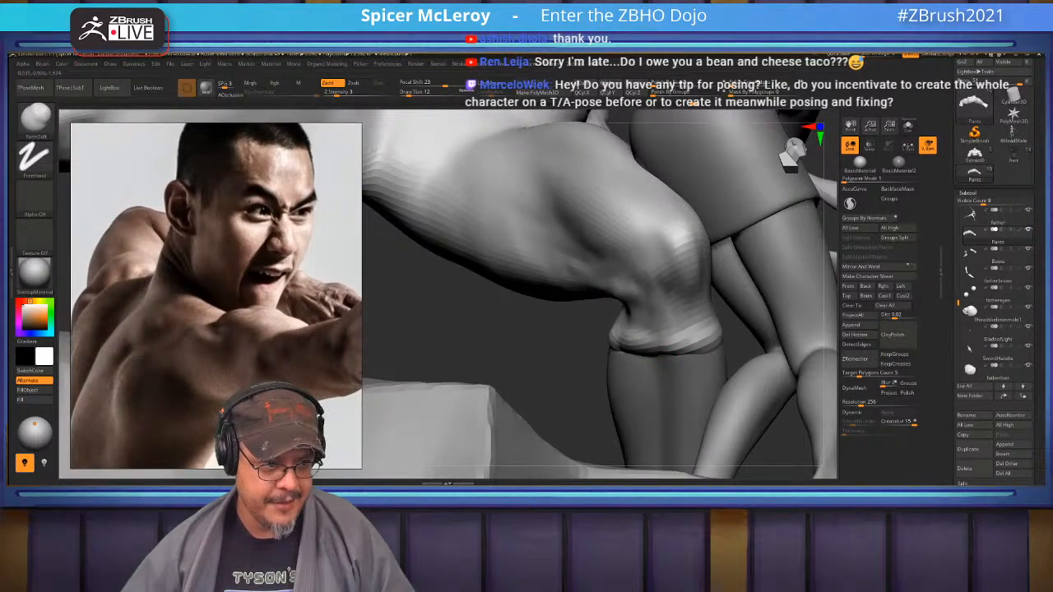
{"action": "key", "text": "shift"}
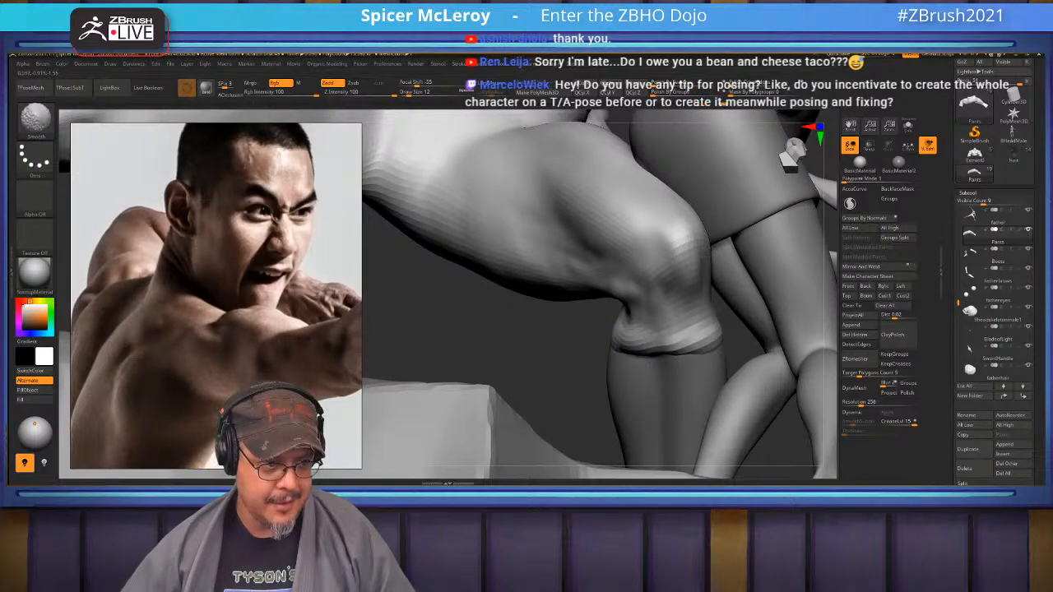
{"action": "left_click_drag", "start_coordinate": [703, 336], "coordinate": [663, 310], "text": "shift"}
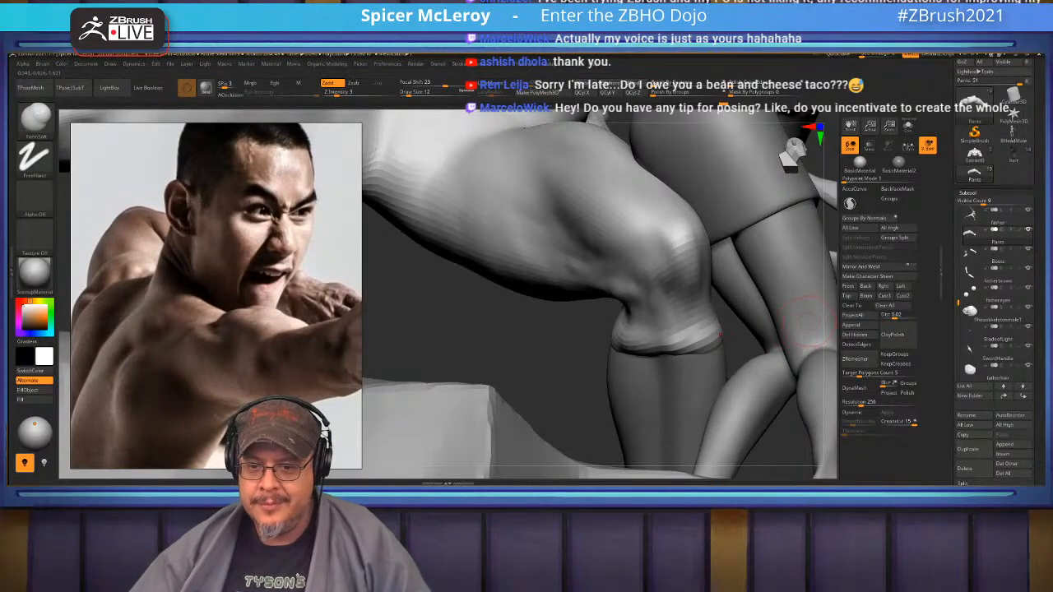
Build up the pants' edge over the boot top on the extended leg with the FormSoft brush
{"action": "key", "text": "f"}
{"action": "key", "text": "f"}
{"action": "left_click_drag", "start_coordinate": [658, 345], "coordinate": [674, 395]}
{"action": "mouse_move", "coordinate": [483, 329]}
{"action": "left_mouse_down", "text": "alt"}
{"action": "mouse_move", "coordinate": [530, 349]}
{"action": "mouse_move", "coordinate": [522, 316]}
{"action": "mouse_move", "coordinate": [494, 321]}
{"action": "mouse_move", "coordinate": [505, 322]}
{"action": "mouse_move", "coordinate": [493, 304]}
{"action": "left_mouse_up", "text": "alt"}
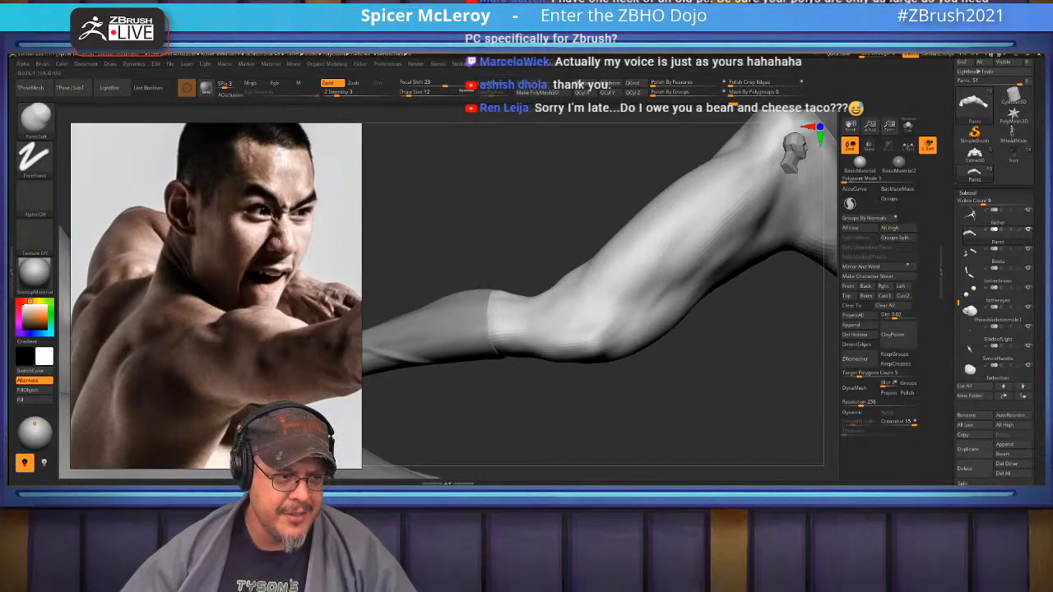
{"action": "mouse_move", "coordinate": [512, 313]}
{"action": "left_mouse_down"}
{"action": "mouse_move", "coordinate": [526, 339]}
{"action": "mouse_move", "coordinate": [517, 296]}
{"action": "mouse_move", "coordinate": [529, 278]}
{"action": "left_mouse_up"}
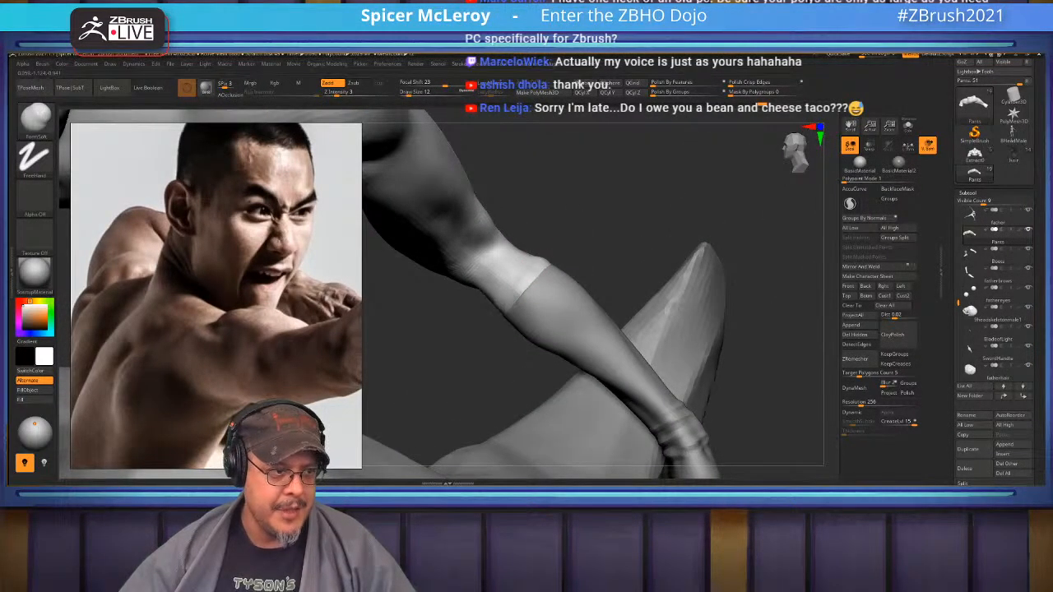
{"action": "left_click_drag", "start_coordinate": [502, 320], "coordinate": [511, 305]}
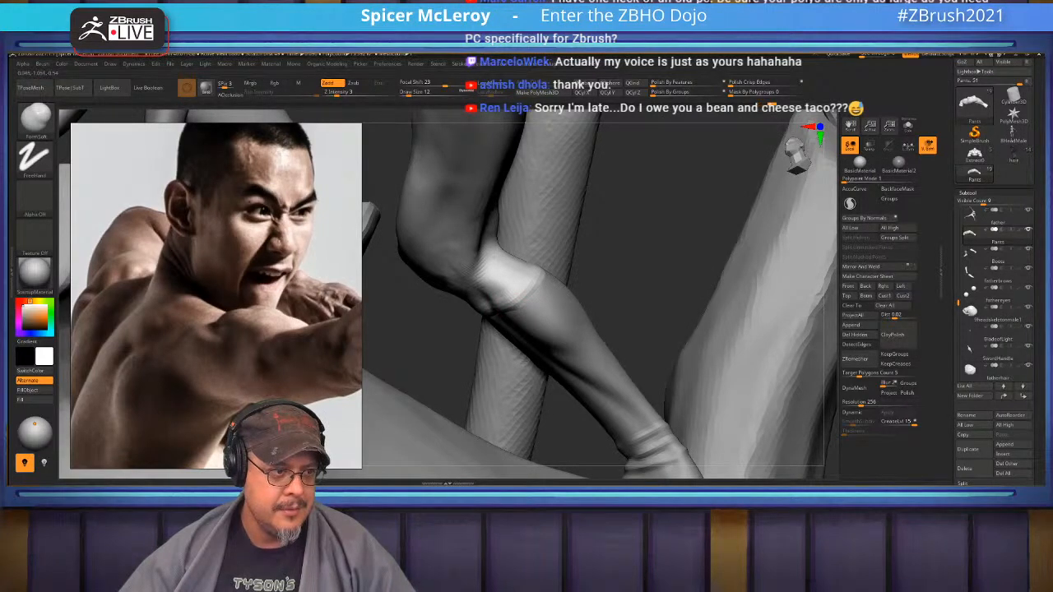
{"action": "mouse_move", "coordinate": [512, 305]}
{"action": "left_mouse_down"}
{"action": "mouse_move", "coordinate": [570, 280]}
{"action": "mouse_move", "coordinate": [543, 312]}
{"action": "mouse_move", "coordinate": [593, 304]}
{"action": "left_mouse_up"}
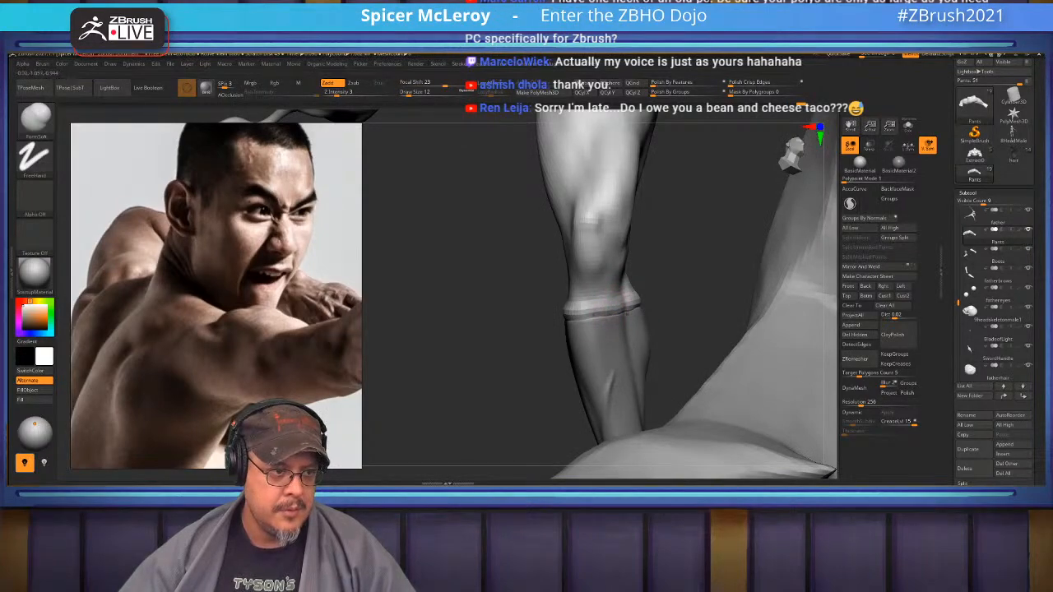
Smooth and round out the cuff below the extended leg's knee, front and back, with a resized FormSoft brush
{"action": "key", "text": "shift"}
{"action": "mouse_move", "coordinate": [544, 326]}
{"action": "left_mouse_down"}
{"action": "mouse_move", "coordinate": [562, 309]}
{"action": "mouse_move", "coordinate": [556, 327]}
{"action": "mouse_move", "coordinate": [546, 325]}
{"action": "left_mouse_up"}
{"action": "key", "text": "s"}
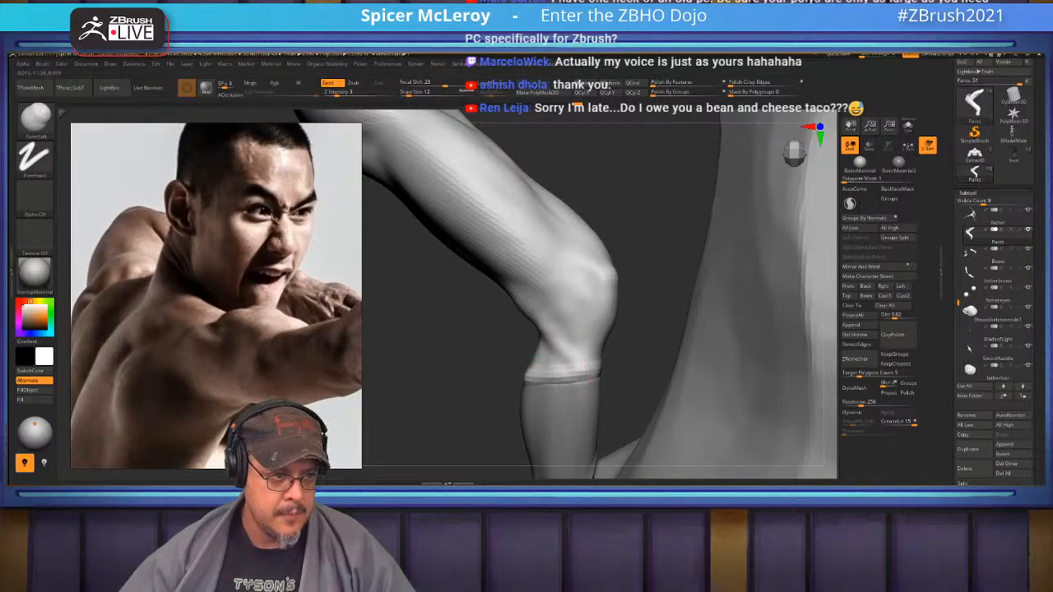
{"action": "key", "text": "shift"}
{"action": "left_click_drag", "start_coordinate": [527, 315], "coordinate": [558, 352], "text": "shift"}
{"action": "mouse_move", "coordinate": [566, 360]}
{"action": "right_mouse_down"}
{"action": "mouse_move", "coordinate": [549, 345]}
{"action": "mouse_move", "coordinate": [526, 362]}
{"action": "right_mouse_up"}
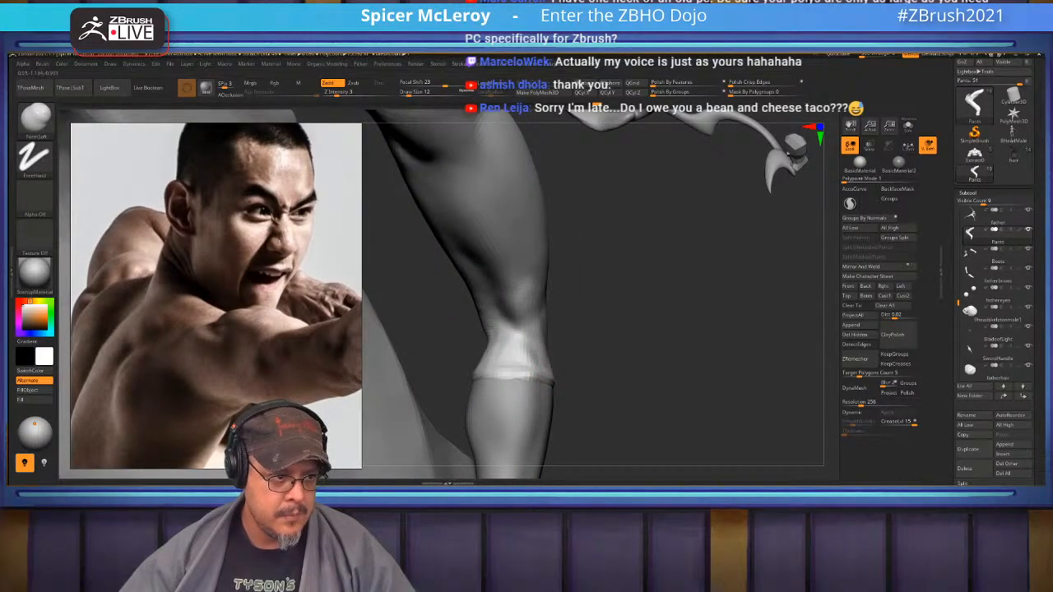
{"action": "right_click_drag", "start_coordinate": [529, 376], "coordinate": [715, 360]}
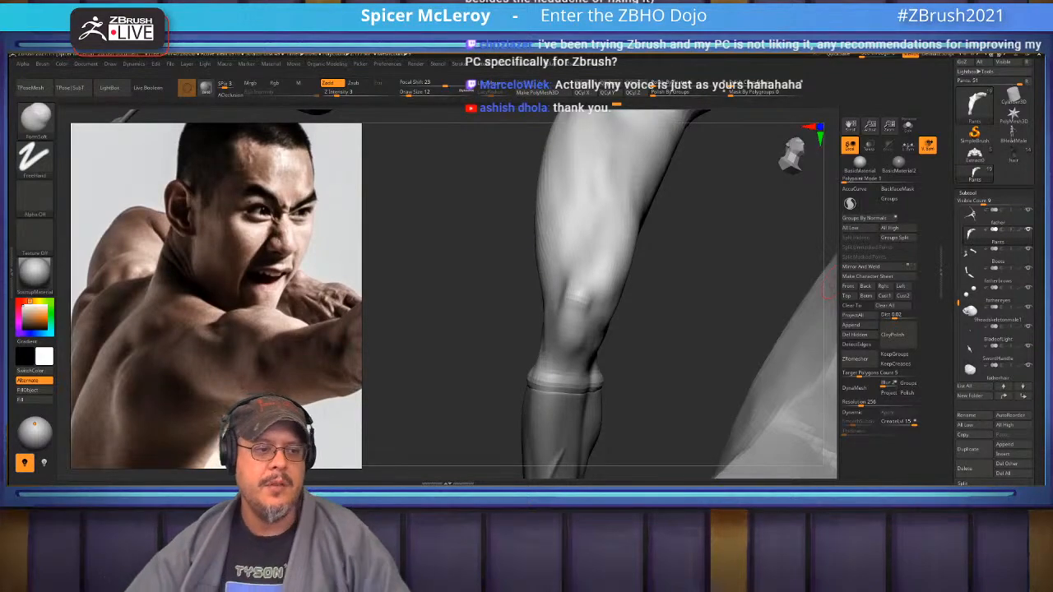
{"action": "mouse_move", "coordinate": [829, 288]}
{"action": "left_mouse_down", "text": "alt"}
{"action": "mouse_move", "coordinate": [618, 313]}
{"action": "mouse_move", "coordinate": [682, 341]}
{"action": "mouse_move", "coordinate": [723, 296]}
{"action": "mouse_move", "coordinate": [617, 337]}
{"action": "mouse_move", "coordinate": [604, 325]}
{"action": "mouse_move", "coordinate": [576, 346]}
{"action": "mouse_move", "coordinate": [613, 331]}
{"action": "mouse_move", "coordinate": [602, 298]}
{"action": "mouse_move", "coordinate": [549, 331]}
{"action": "mouse_move", "coordinate": [569, 311]}
{"action": "mouse_move", "coordinate": [624, 336]}
{"action": "left_mouse_up", "text": "alt"}
{"action": "key", "text": "b"}
{"action": "key", "text": "c"}
{"action": "key", "text": "b"}
{"action": "key", "text": "s"}
{"action": "key", "text": "shift"}
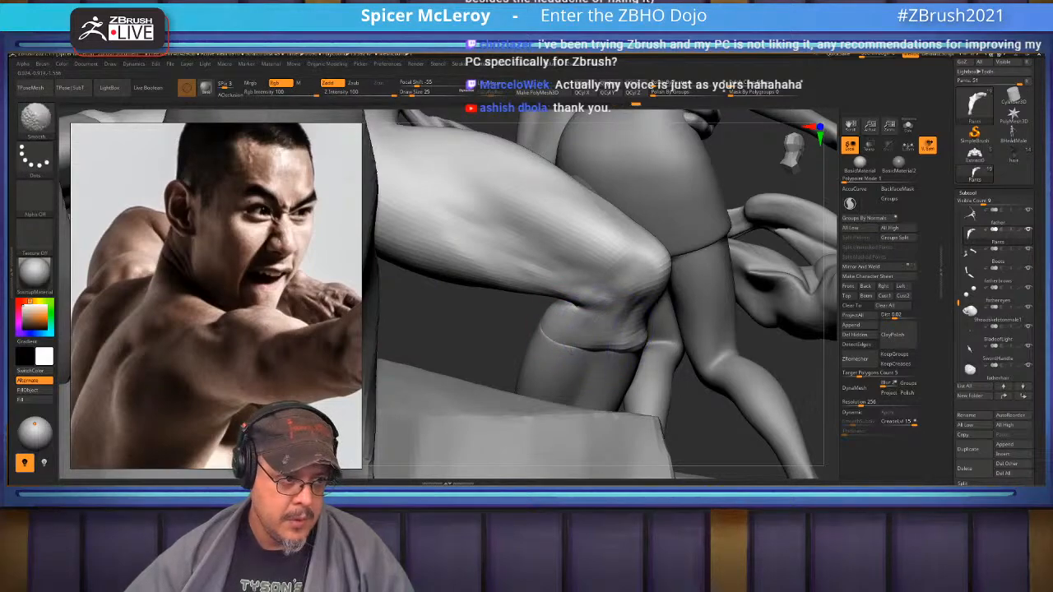
{"action": "right_click_drag", "start_coordinate": [655, 346], "coordinate": [691, 349]}
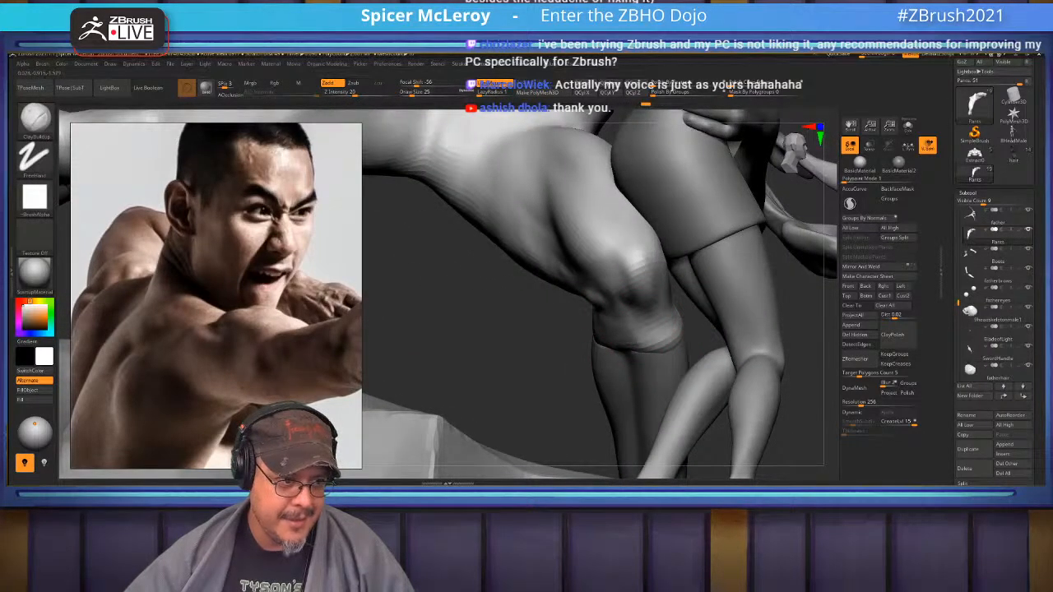
Switch to the Standard brush at a smaller draw size and undo the test stroke on the pants
{"action": "mouse_move", "coordinate": [613, 251]}
{"action": "right_mouse_down", "text": "alt"}
{"action": "mouse_move", "coordinate": [627, 324]}
{"action": "mouse_move", "coordinate": [592, 329]}
{"action": "mouse_move", "coordinate": [613, 322]}
{"action": "mouse_move", "coordinate": [631, 345]}
{"action": "mouse_move", "coordinate": [612, 366]}
{"action": "mouse_move", "coordinate": [638, 382]}
{"action": "right_mouse_up", "text": "alt"}
{"action": "key", "text": "b"}
{"action": "key", "text": "s"}
{"action": "key", "text": "t"}
{"action": "key", "text": "s"}
{"action": "left_click", "coordinate": [638, 382]}
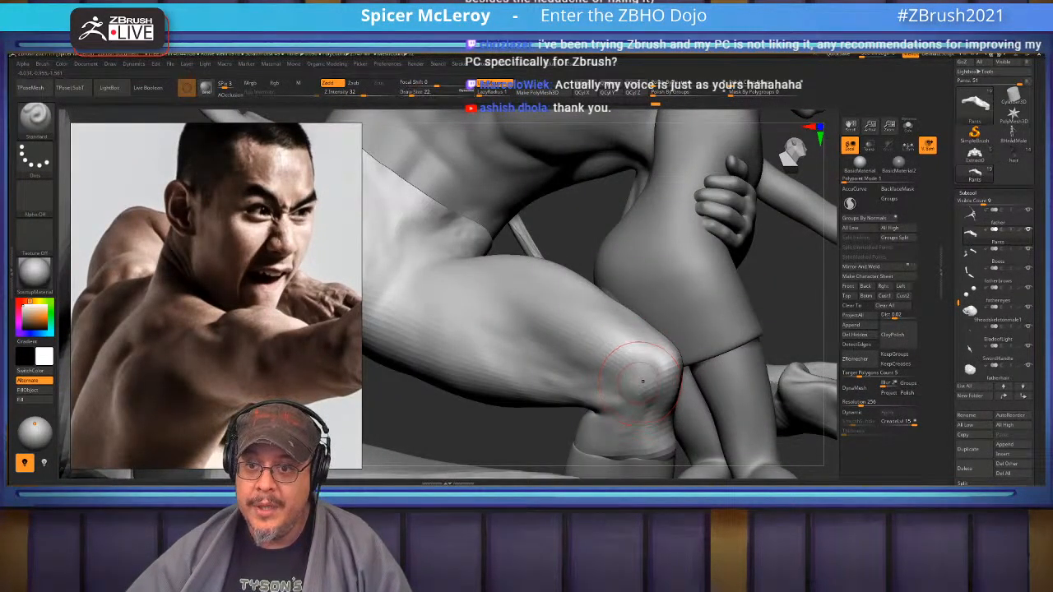
{"action": "right_click_drag", "start_coordinate": [625, 354], "coordinate": [656, 397], "text": "alt"}
{"action": "key", "text": "s"}
{"action": "left_click_drag", "start_coordinate": [668, 410], "coordinate": [484, 363]}
{"action": "key", "text": "ctrl+z"}
{"action": "right_click_drag", "start_coordinate": [623, 360], "coordinate": [691, 344]}
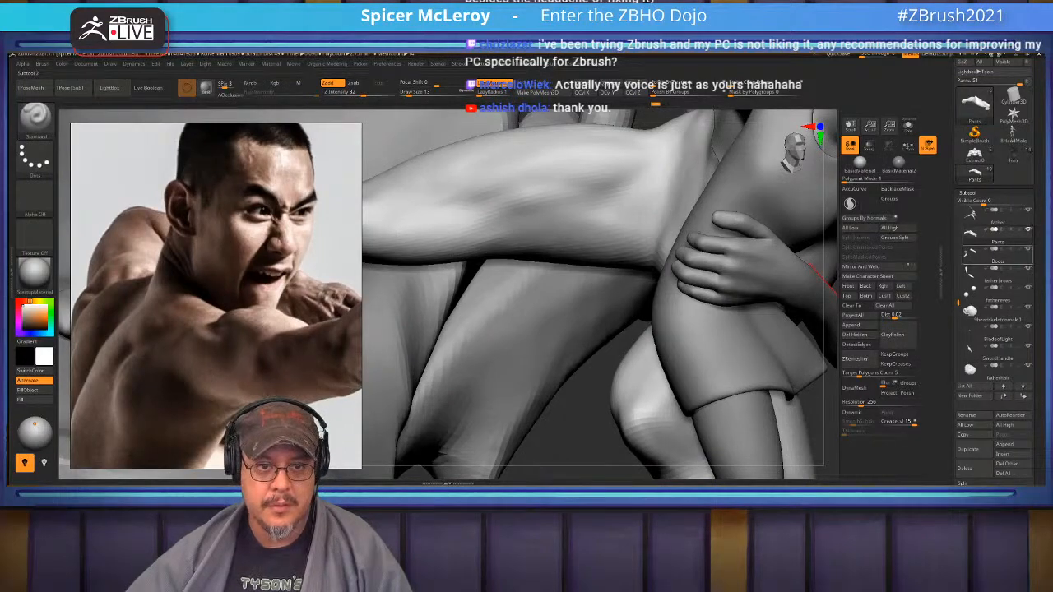
Isolate the pants, with only the father's body and boots shown alongside them
{"action": "key", "text": "ctrl+s"}
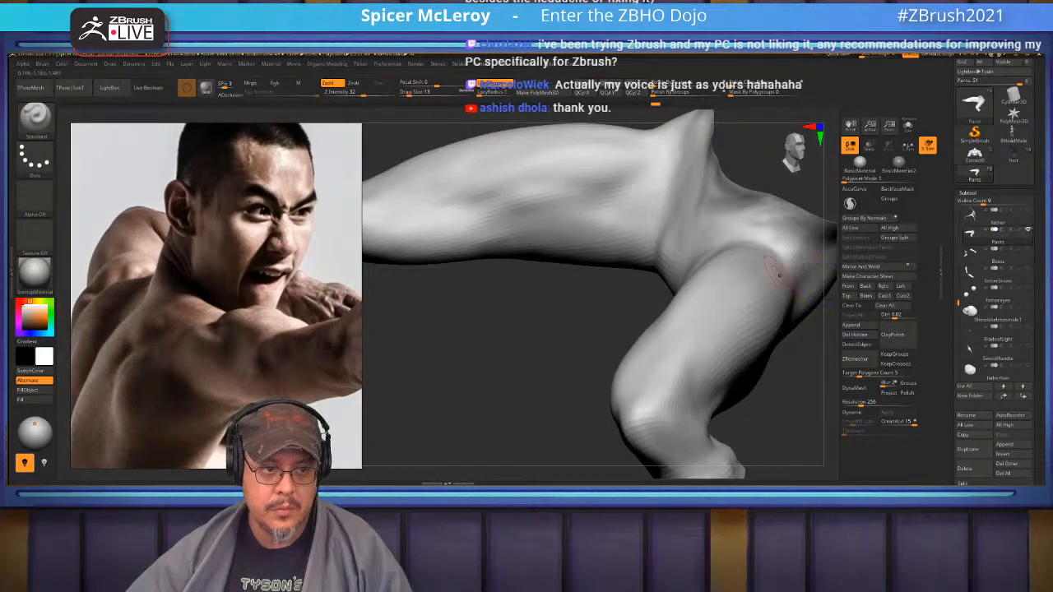
{"action": "left_click", "coordinate": [1028, 210]}
{"action": "mouse_move", "coordinate": [675, 340]}
{"action": "right_mouse_down"}
{"action": "mouse_move", "coordinate": [659, 308]}
{"action": "mouse_move", "coordinate": [627, 315]}
{"action": "right_mouse_up"}
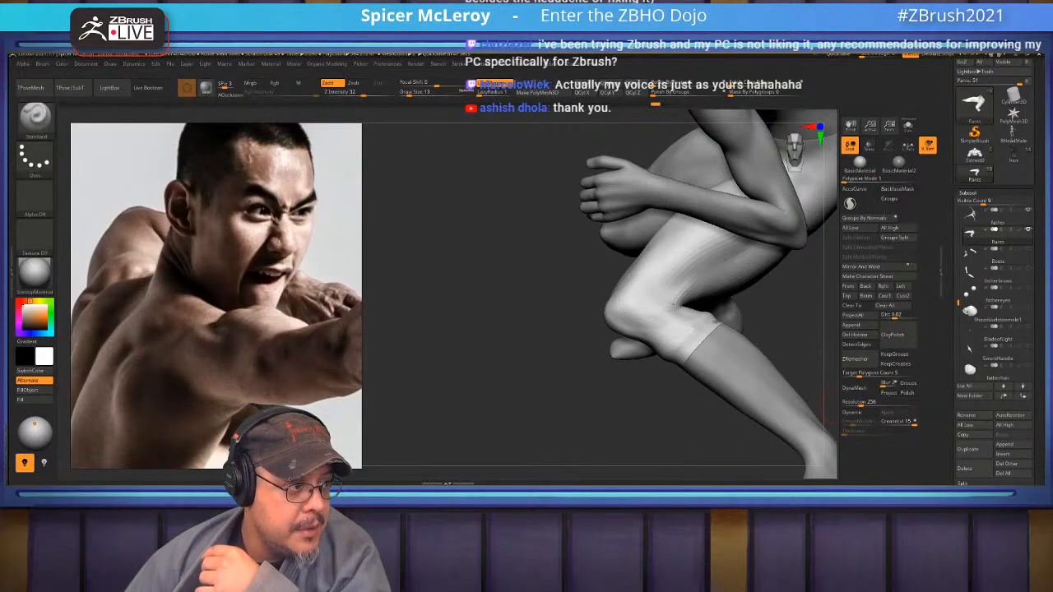
Rearrange all images on the reference board and bring the close-up photos of leather boots and wrinkled pants into view
{"action": "scroll", "coordinate": [286, 303], "scroll_direction": "down", "scroll_amount": 5}
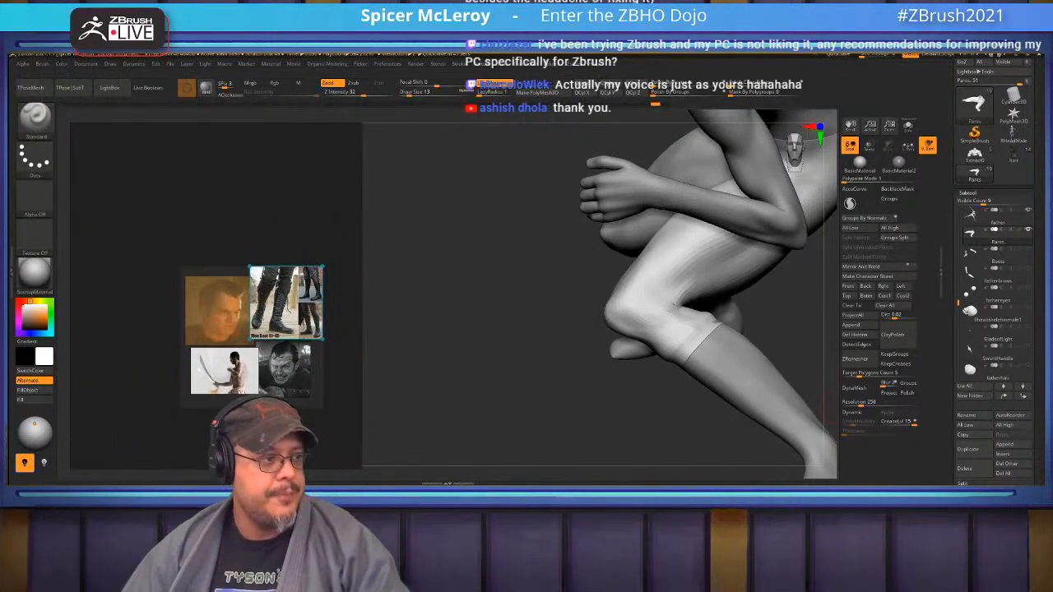
{"action": "left_click_drag", "start_coordinate": [155, 248], "coordinate": [348, 421]}
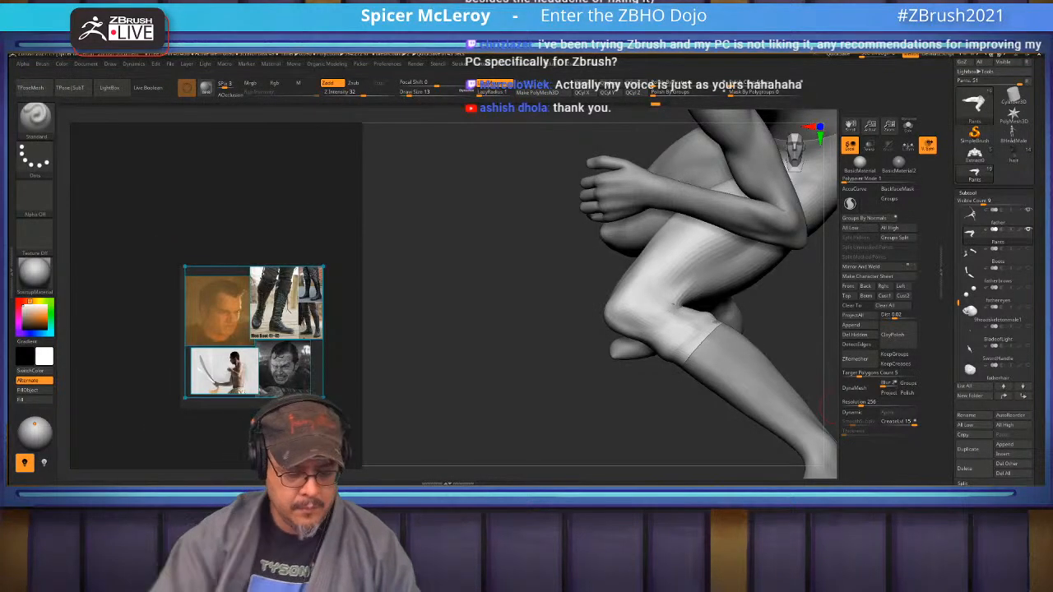
{"action": "key", "text": "ctrl+p"}
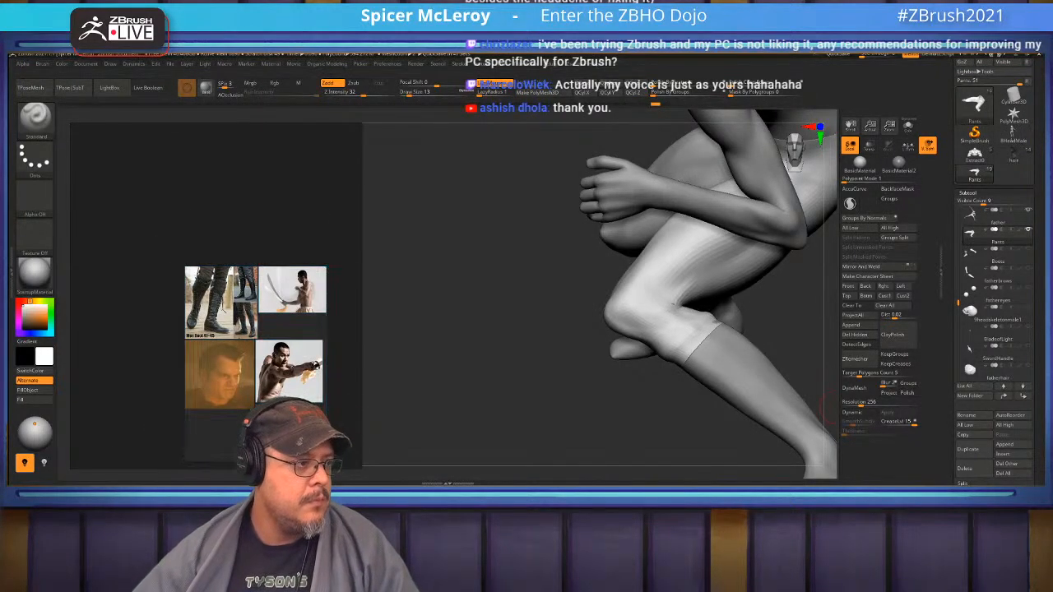
{"action": "scroll", "coordinate": [198, 283], "scroll_direction": "up", "scroll_amount": 8}
{"action": "middle_click_drag", "start_coordinate": [255, 313], "coordinate": [222, 300]}
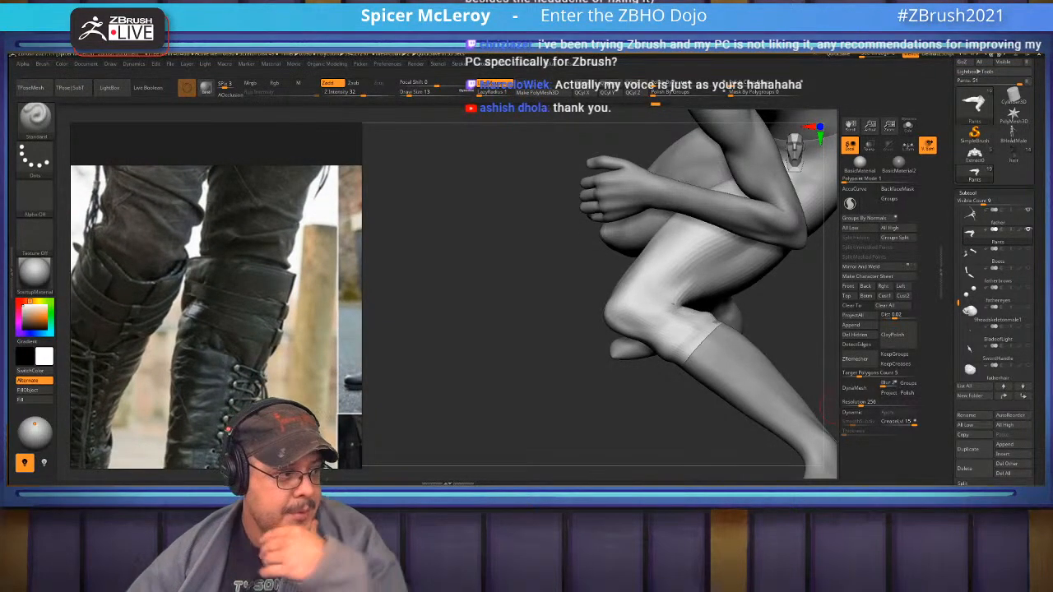
{"action": "scroll", "coordinate": [216, 316], "scroll_direction": "down", "scroll_amount": 3}
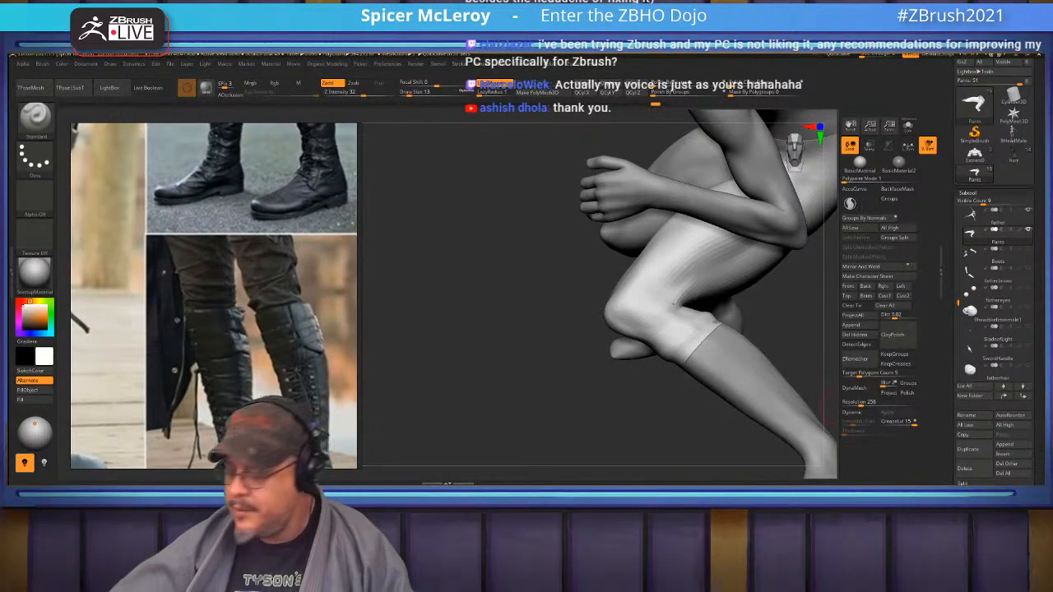
Examine the extended leg's knee and pants cuff above the boot from several sides
{"action": "left_click_drag", "start_coordinate": [477, 378], "coordinate": [650, 383]}
{"action": "mouse_move", "coordinate": [576, 387]}
{"action": "left_mouse_down"}
{"action": "mouse_move", "coordinate": [621, 399]}
{"action": "mouse_move", "coordinate": [691, 386]}
{"action": "mouse_move", "coordinate": [639, 278]}
{"action": "mouse_move", "coordinate": [701, 334]}
{"action": "left_mouse_up"}
{"action": "key", "text": "s"}
{"action": "mouse_move", "coordinate": [637, 314]}
{"action": "left_mouse_down", "text": "ctrl"}
{"action": "mouse_move", "coordinate": [576, 329]}
{"action": "mouse_move", "coordinate": [633, 350]}
{"action": "mouse_move", "coordinate": [670, 313]}
{"action": "left_mouse_up", "text": "ctrl"}
{"action": "left_click_drag", "start_coordinate": [723, 370], "coordinate": [773, 370]}
{"action": "mouse_move", "coordinate": [649, 337]}
{"action": "left_mouse_down", "text": "ctrl"}
{"action": "mouse_move", "coordinate": [662, 329]}
{"action": "mouse_move", "coordinate": [654, 300]}
{"action": "mouse_move", "coordinate": [670, 317]}
{"action": "left_mouse_up", "text": "ctrl"}
{"action": "left_click_drag", "start_coordinate": [773, 370], "coordinate": [814, 354]}
{"action": "left_click_drag", "start_coordinate": [682, 296], "coordinate": [740, 346], "text": "ctrl"}
{"action": "left_click_drag", "start_coordinate": [790, 370], "coordinate": [781, 280]}
{"action": "mouse_move", "coordinate": [997, 255]}
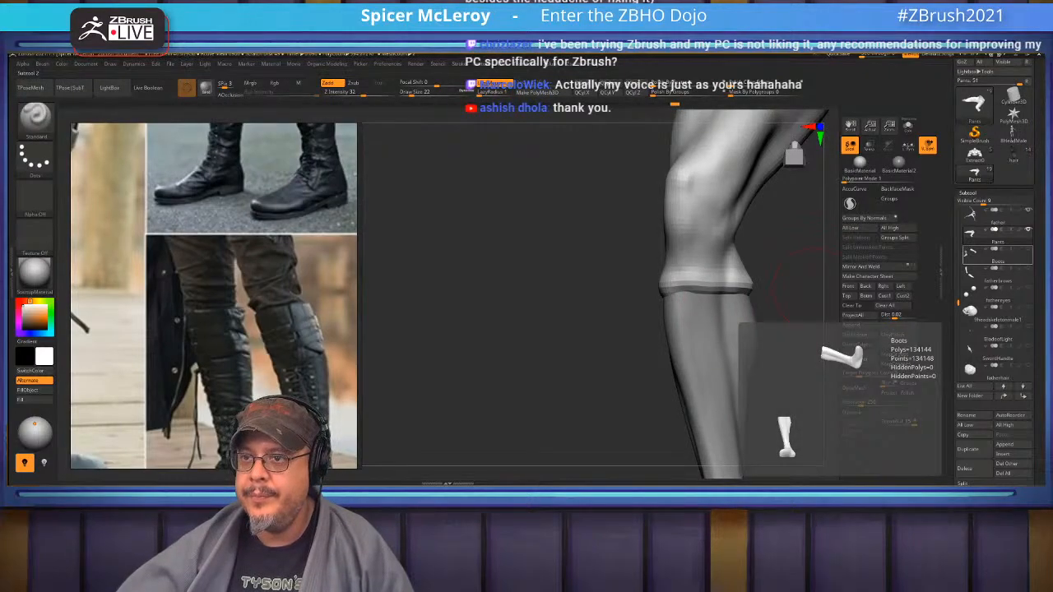
{"action": "mouse_move", "coordinate": [620, 386]}
{"action": "left_mouse_down"}
{"action": "mouse_move", "coordinate": [579, 319]}
{"action": "mouse_move", "coordinate": [750, 282]}
{"action": "left_mouse_up"}
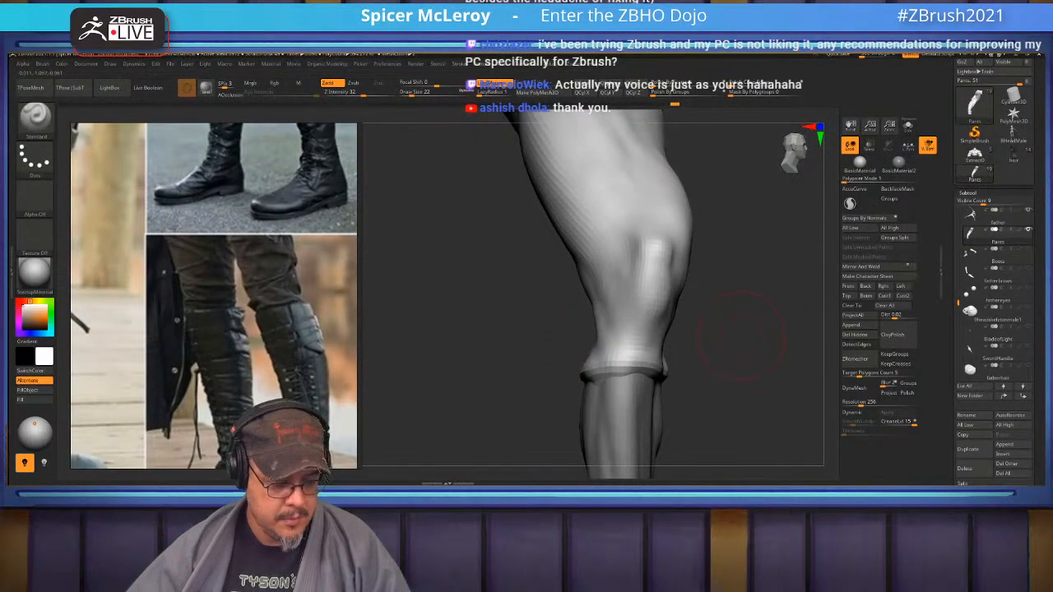
Set the Standard brush's draw size to 9 and sculpt along the pants' cuff above the boot on the extended leg
{"action": "key", "text": "s"}
{"action": "mouse_move", "coordinate": [730, 345]}
{"action": "left_mouse_down"}
{"action": "mouse_move", "coordinate": [641, 341]}
{"action": "mouse_move", "coordinate": [539, 379]}
{"action": "left_mouse_up"}
{"action": "left_click_drag", "start_coordinate": [661, 363], "coordinate": [533, 380]}
{"action": "left_click_drag", "start_coordinate": [625, 369], "coordinate": [533, 380]}
{"action": "mouse_move", "coordinate": [669, 354]}
{"action": "left_mouse_down"}
{"action": "mouse_move", "coordinate": [553, 372]}
{"action": "mouse_move", "coordinate": [569, 370]}
{"action": "left_mouse_up"}
{"action": "left_click_drag", "start_coordinate": [740, 271], "coordinate": [592, 271]}
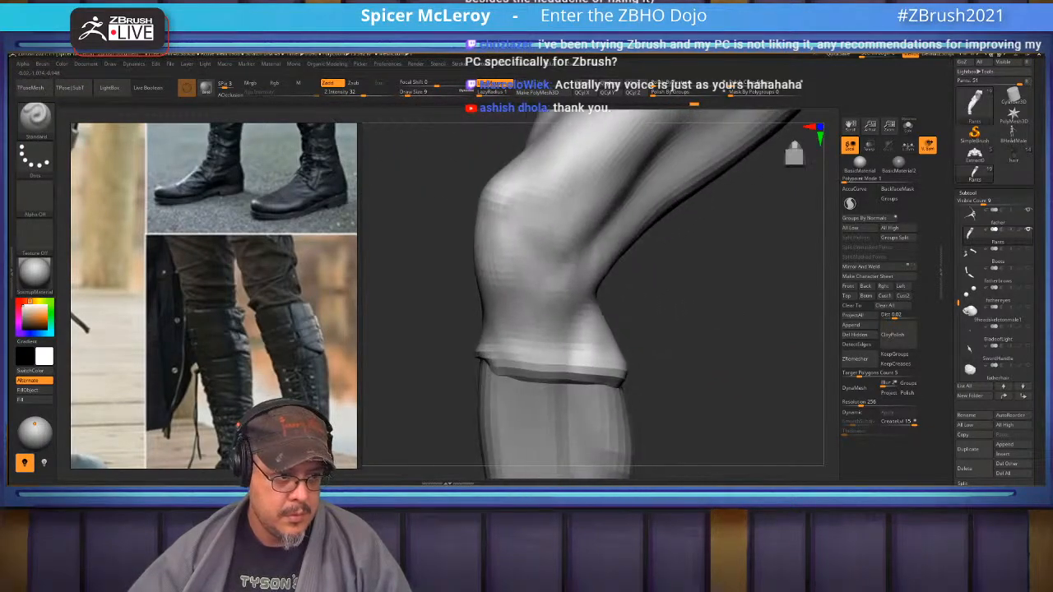
{"action": "left_click_drag", "start_coordinate": [580, 366], "coordinate": [478, 352]}
{"action": "left_click_drag", "start_coordinate": [607, 376], "coordinate": [574, 371]}
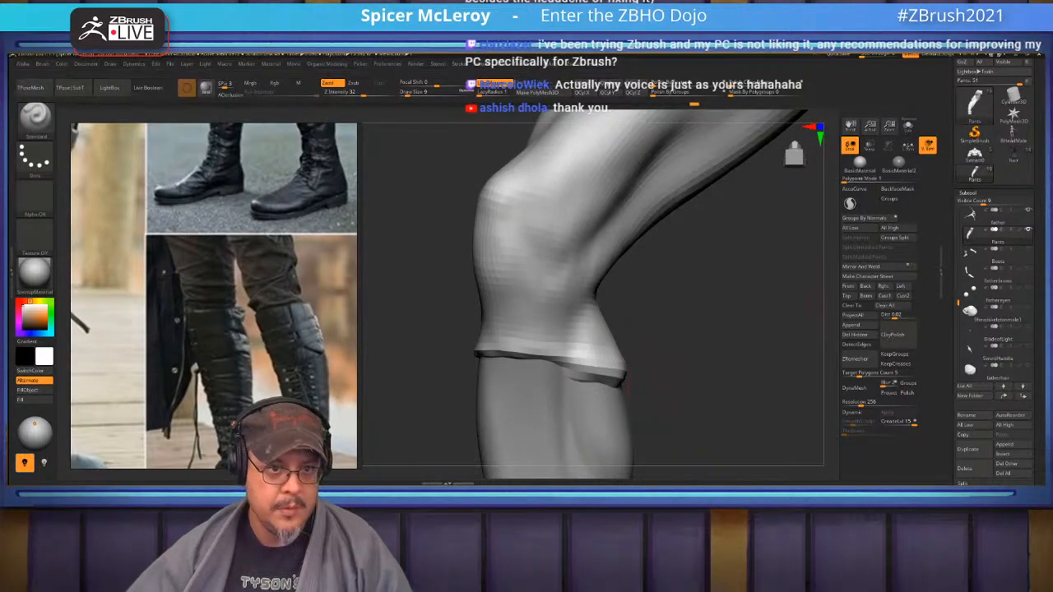
{"action": "key", "text": "ctrl+z"}
{"action": "key", "text": "ctrl+z"}
{"action": "key", "text": "ctrl+z"}
Sculpt stacked cloth folds into the extended leg's pants between the back of the knee and the boot top
{"action": "mouse_move", "coordinate": [806, 308]}
{"action": "left_mouse_down"}
{"action": "mouse_move", "coordinate": [617, 322]}
{"action": "mouse_move", "coordinate": [745, 312]}
{"action": "mouse_move", "coordinate": [781, 359]}
{"action": "mouse_move", "coordinate": [728, 329]}
{"action": "mouse_move", "coordinate": [730, 344]}
{"action": "left_mouse_up"}
{"action": "mouse_move", "coordinate": [612, 312]}
{"action": "left_mouse_down"}
{"action": "mouse_move", "coordinate": [597, 334]}
{"action": "mouse_move", "coordinate": [645, 362]}
{"action": "mouse_move", "coordinate": [568, 368]}
{"action": "left_mouse_up"}
{"action": "mouse_move", "coordinate": [671, 313]}
{"action": "left_mouse_down"}
{"action": "mouse_move", "coordinate": [607, 337]}
{"action": "mouse_move", "coordinate": [661, 321]}
{"action": "left_mouse_up"}
{"action": "mouse_move", "coordinate": [572, 339]}
{"action": "left_mouse_down"}
{"action": "mouse_move", "coordinate": [658, 313]}
{"action": "mouse_move", "coordinate": [578, 306]}
{"action": "left_mouse_up"}
{"action": "left_click_drag", "start_coordinate": [732, 308], "coordinate": [789, 304]}
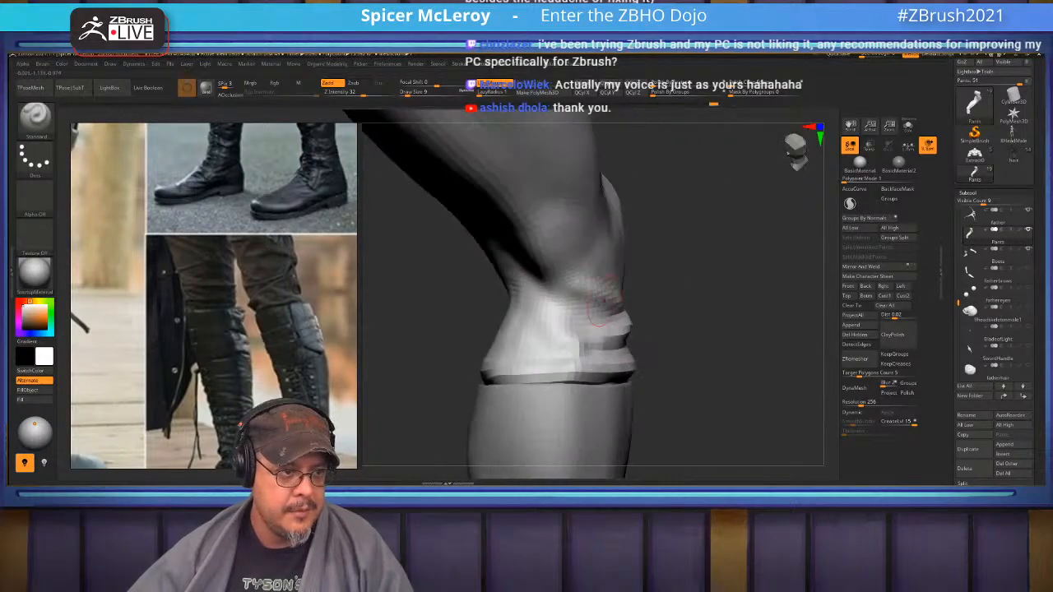
{"action": "left_click_drag", "start_coordinate": [596, 305], "coordinate": [523, 286]}
{"action": "mouse_move", "coordinate": [608, 338]}
{"action": "left_mouse_down"}
{"action": "mouse_move", "coordinate": [493, 370]}
{"action": "mouse_move", "coordinate": [520, 359]}
{"action": "left_mouse_up"}
Sculpt horizontal cloth folds around the sides and back of the pants between the knee and the boot cuff
{"action": "left_click_drag", "start_coordinate": [777, 321], "coordinate": [703, 325]}
{"action": "left_click_drag", "start_coordinate": [595, 331], "coordinate": [662, 316]}
{"action": "left_click_drag", "start_coordinate": [610, 328], "coordinate": [679, 313]}
{"action": "mouse_move", "coordinate": [773, 316]}
{"action": "left_mouse_down"}
{"action": "mouse_move", "coordinate": [708, 319]}
{"action": "mouse_move", "coordinate": [706, 339]}
{"action": "mouse_move", "coordinate": [733, 342]}
{"action": "mouse_move", "coordinate": [608, 356]}
{"action": "mouse_move", "coordinate": [690, 354]}
{"action": "left_mouse_up"}
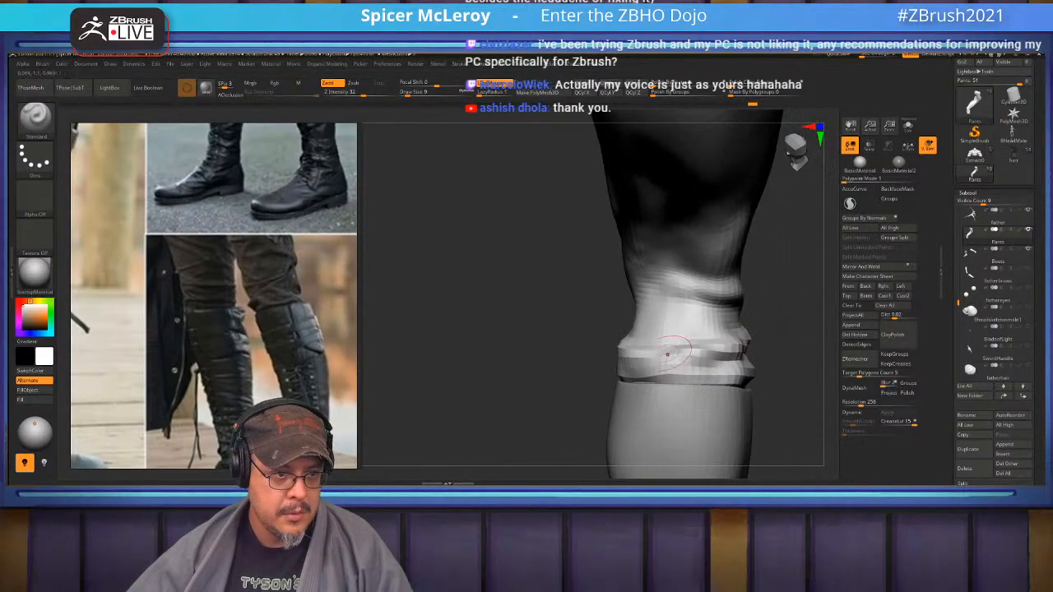
{"action": "left_click_drag", "start_coordinate": [746, 333], "coordinate": [642, 304]}
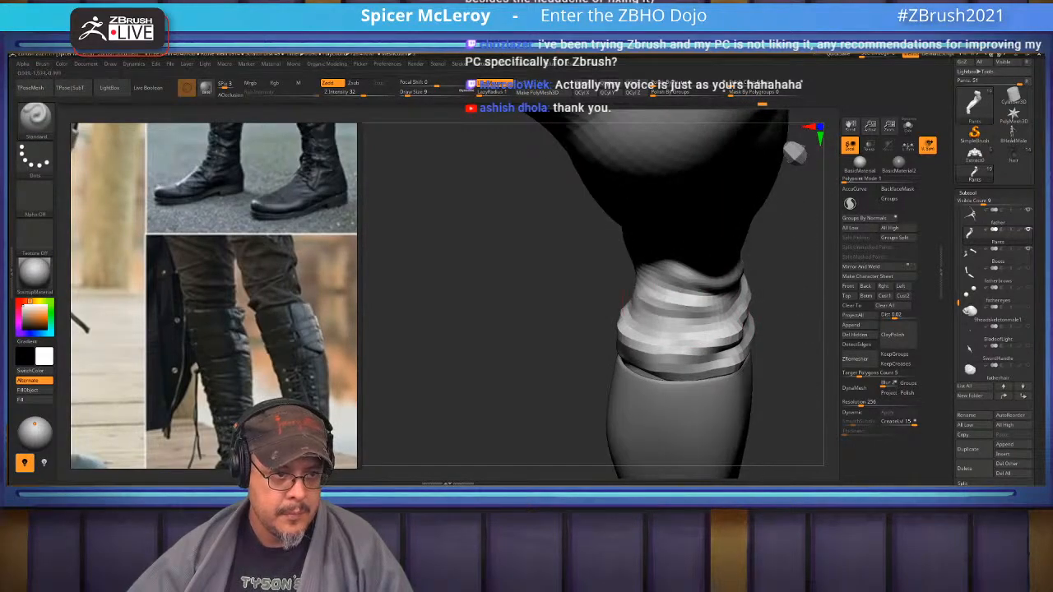
{"action": "left_click_drag", "start_coordinate": [769, 317], "coordinate": [724, 280]}
{"action": "left_click_drag", "start_coordinate": [679, 308], "coordinate": [578, 268]}
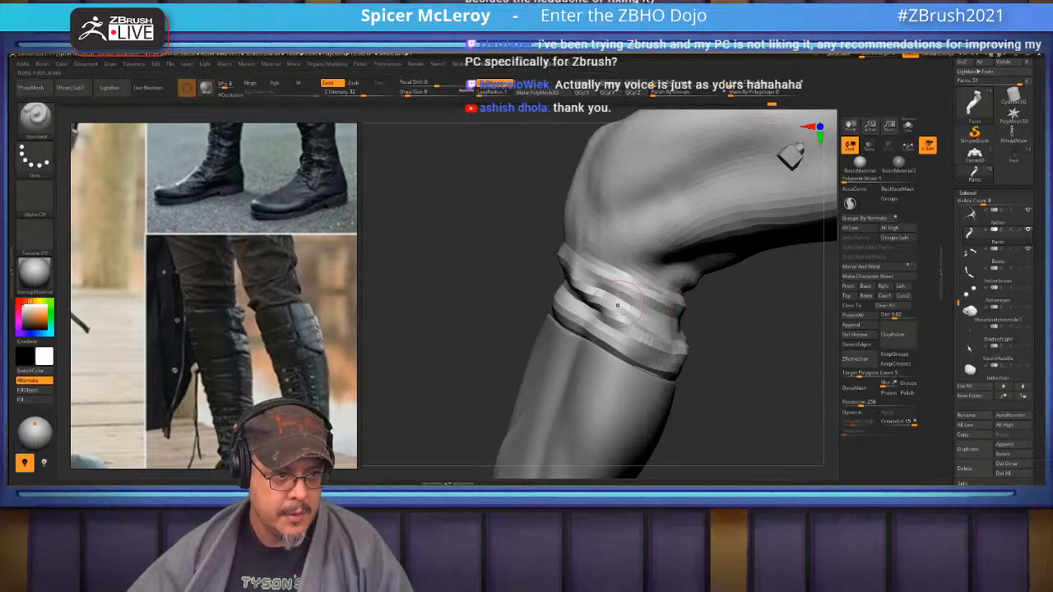
{"action": "mouse_move", "coordinate": [697, 310]}
{"action": "left_mouse_down"}
{"action": "mouse_move", "coordinate": [732, 310]}
{"action": "mouse_move", "coordinate": [637, 276]}
{"action": "left_mouse_up"}
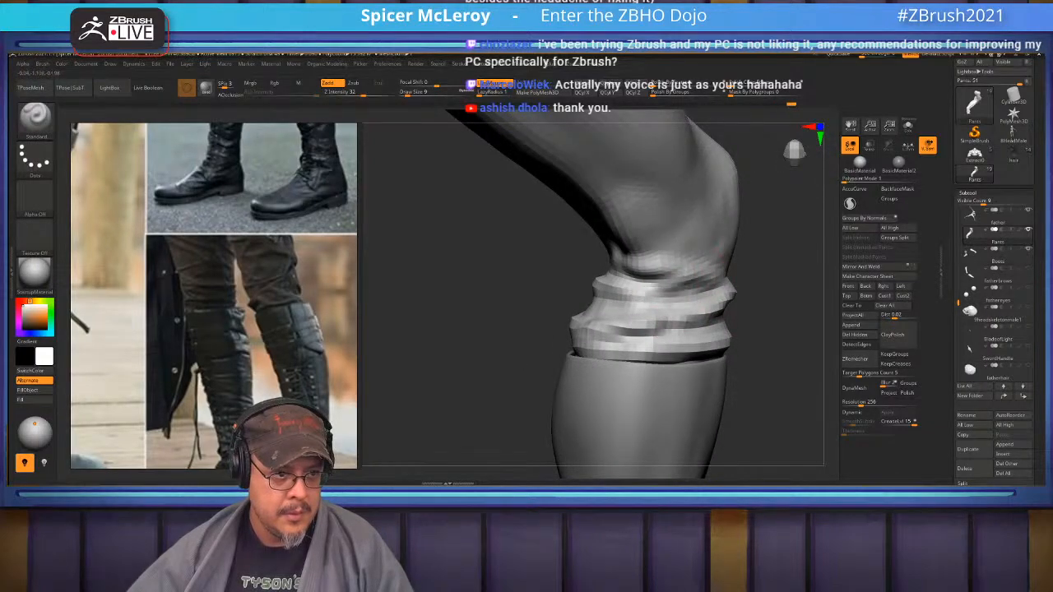
{"action": "left_click_drag", "start_coordinate": [765, 276], "coordinate": [785, 246]}
{"action": "left_click_drag", "start_coordinate": [786, 283], "coordinate": [750, 333]}
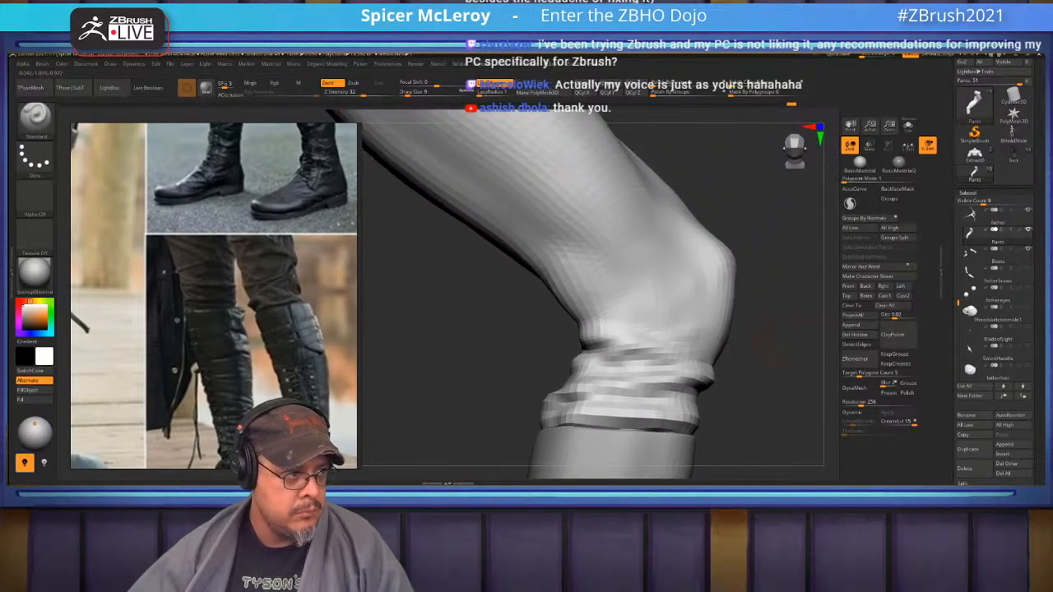
Sculpt a diagonal tension fold running from the back of the knee toward the kneecap
{"action": "mouse_move", "coordinate": [704, 281]}
{"action": "left_mouse_down"}
{"action": "mouse_move", "coordinate": [581, 336]}
{"action": "mouse_move", "coordinate": [634, 319]}
{"action": "mouse_move", "coordinate": [597, 335]}
{"action": "left_mouse_up"}
{"action": "mouse_move", "coordinate": [769, 321]}
{"action": "left_mouse_down"}
{"action": "mouse_move", "coordinate": [546, 330]}
{"action": "mouse_move", "coordinate": [528, 282]}
{"action": "mouse_move", "coordinate": [506, 289]}
{"action": "left_mouse_up"}
{"action": "mouse_move", "coordinate": [733, 285]}
{"action": "left_mouse_down"}
{"action": "mouse_move", "coordinate": [693, 325]}
{"action": "mouse_move", "coordinate": [679, 323]}
{"action": "mouse_move", "coordinate": [679, 350]}
{"action": "left_mouse_up"}
{"action": "mouse_move", "coordinate": [783, 352]}
{"action": "left_mouse_down"}
{"action": "mouse_move", "coordinate": [717, 353]}
{"action": "mouse_move", "coordinate": [674, 399]}
{"action": "mouse_move", "coordinate": [651, 397]}
{"action": "left_mouse_up"}
{"action": "left_click_drag", "start_coordinate": [671, 360], "coordinate": [724, 324]}
{"action": "left_click_drag", "start_coordinate": [780, 362], "coordinate": [796, 321]}
{"action": "mouse_move", "coordinate": [748, 346]}
{"action": "left_mouse_down"}
{"action": "mouse_move", "coordinate": [691, 353]}
{"action": "mouse_move", "coordinate": [676, 360]}
{"action": "mouse_move", "coordinate": [696, 364]}
{"action": "mouse_move", "coordinate": [681, 367]}
{"action": "left_mouse_up"}
Sculpt crossing bunched folds on the opposite side of the knee, down to the boot cuff
{"action": "mouse_move", "coordinate": [794, 359]}
{"action": "left_mouse_down"}
{"action": "mouse_move", "coordinate": [761, 386]}
{"action": "mouse_move", "coordinate": [689, 301]}
{"action": "mouse_move", "coordinate": [703, 302]}
{"action": "left_mouse_up"}
{"action": "mouse_move", "coordinate": [638, 324]}
{"action": "left_mouse_down"}
{"action": "mouse_move", "coordinate": [597, 307]}
{"action": "mouse_move", "coordinate": [690, 336]}
{"action": "mouse_move", "coordinate": [689, 314]}
{"action": "mouse_move", "coordinate": [658, 315]}
{"action": "left_mouse_up"}
{"action": "left_click_drag", "start_coordinate": [692, 347], "coordinate": [657, 338]}
{"action": "left_click_drag", "start_coordinate": [671, 347], "coordinate": [618, 318]}
{"action": "left_click_drag", "start_coordinate": [666, 331], "coordinate": [633, 321]}
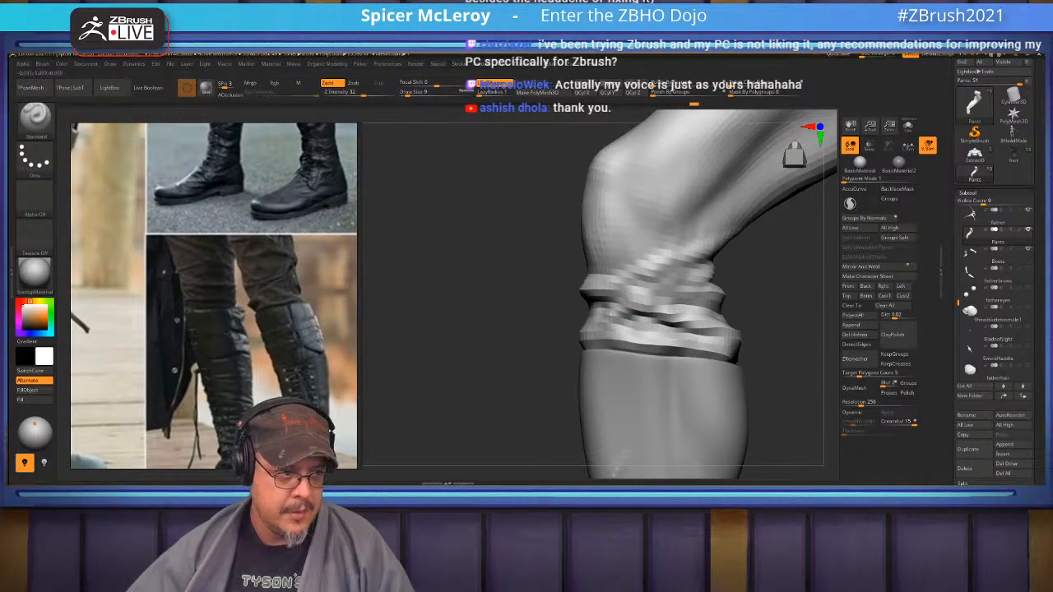
{"action": "left_click_drag", "start_coordinate": [477, 322], "coordinate": [531, 309]}
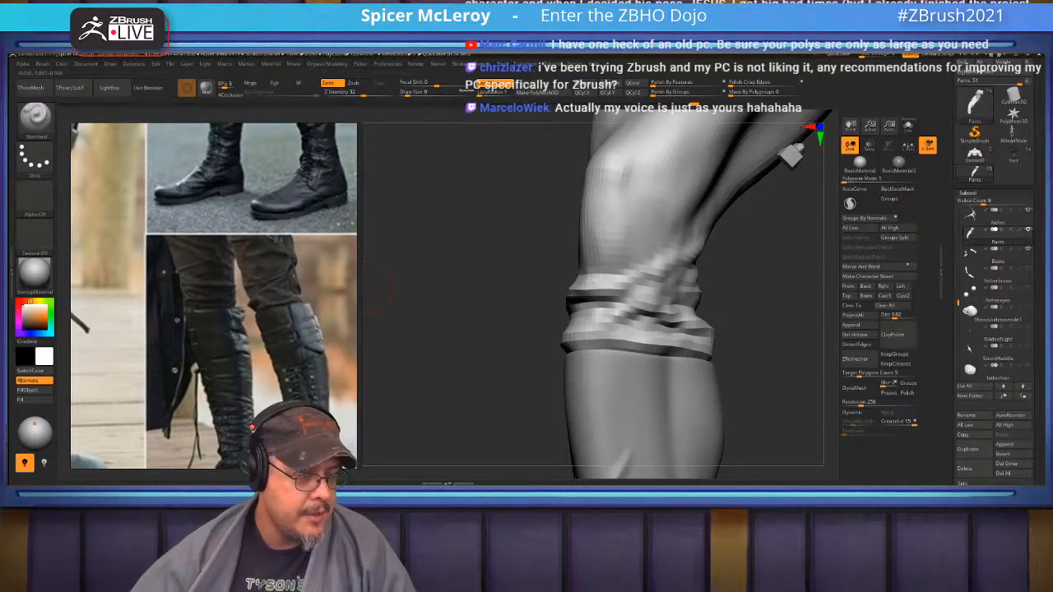
Reframe the reference board on the full-length photo of the tall laced boots and wrinkled pants
{"action": "left_click_drag", "start_coordinate": [747, 314], "coordinate": [731, 367]}
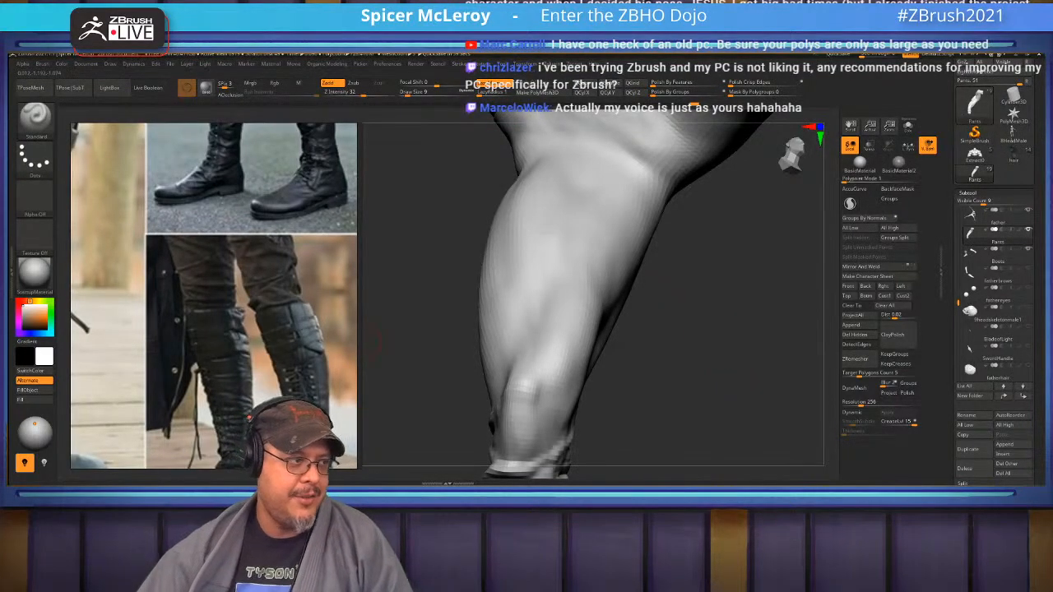
{"action": "scroll", "coordinate": [241, 328], "scroll_direction": "down", "scroll_amount": 4}
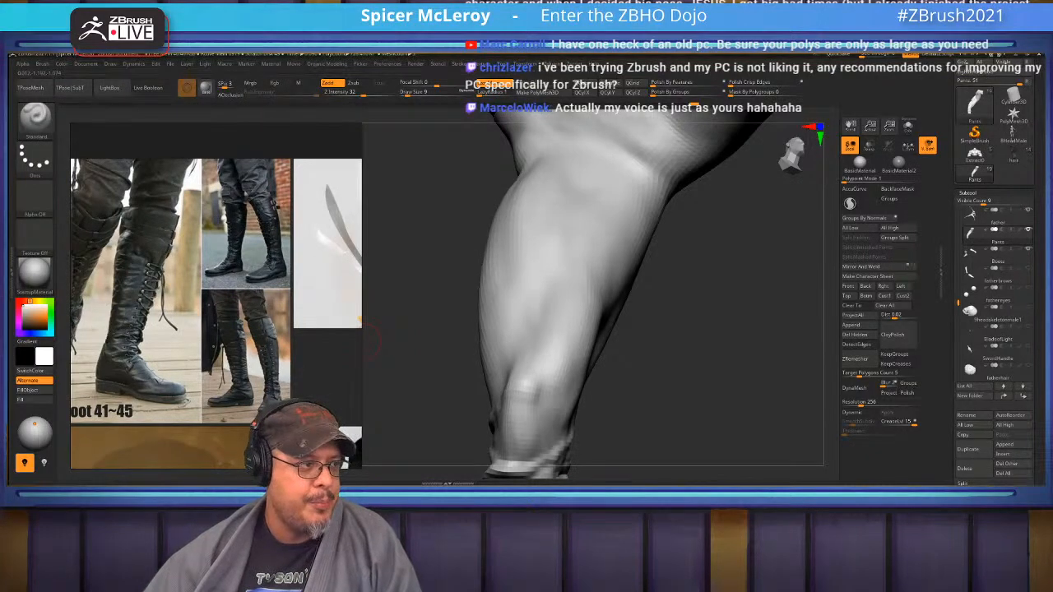
{"action": "middle_click_drag", "start_coordinate": [247, 329], "coordinate": [287, 251]}
{"action": "scroll", "coordinate": [262, 319], "scroll_direction": "up", "scroll_amount": 5}
{"action": "middle_click_drag", "start_coordinate": [255, 378], "coordinate": [282, 289]}
{"action": "scroll", "coordinate": [280, 290], "scroll_direction": "down", "scroll_amount": 2}
{"action": "scroll", "coordinate": [284, 287], "scroll_direction": "up", "scroll_amount": 1}
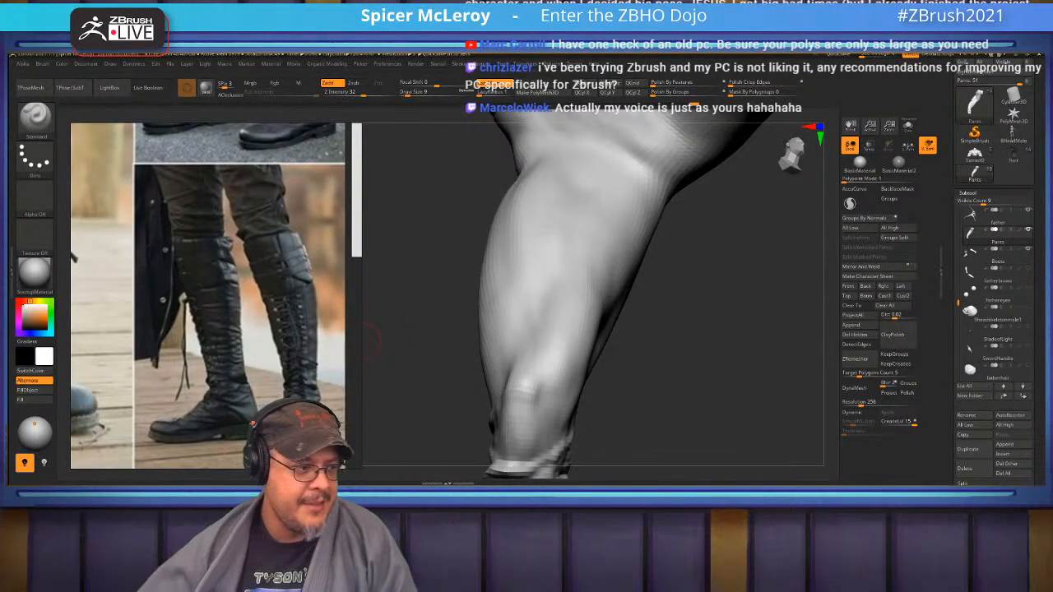
Break up the even horizontal folds at the back and sides of the cuff with irregular raised wrinkles
{"action": "left_click_drag", "start_coordinate": [707, 287], "coordinate": [707, 255]}
{"action": "key", "text": "f"}
{"action": "mouse_move", "coordinate": [707, 255]}
{"action": "left_mouse_down", "text": "alt"}
{"action": "mouse_move", "coordinate": [706, 366]}
{"action": "mouse_move", "coordinate": [810, 357]}
{"action": "left_mouse_up", "text": "alt"}
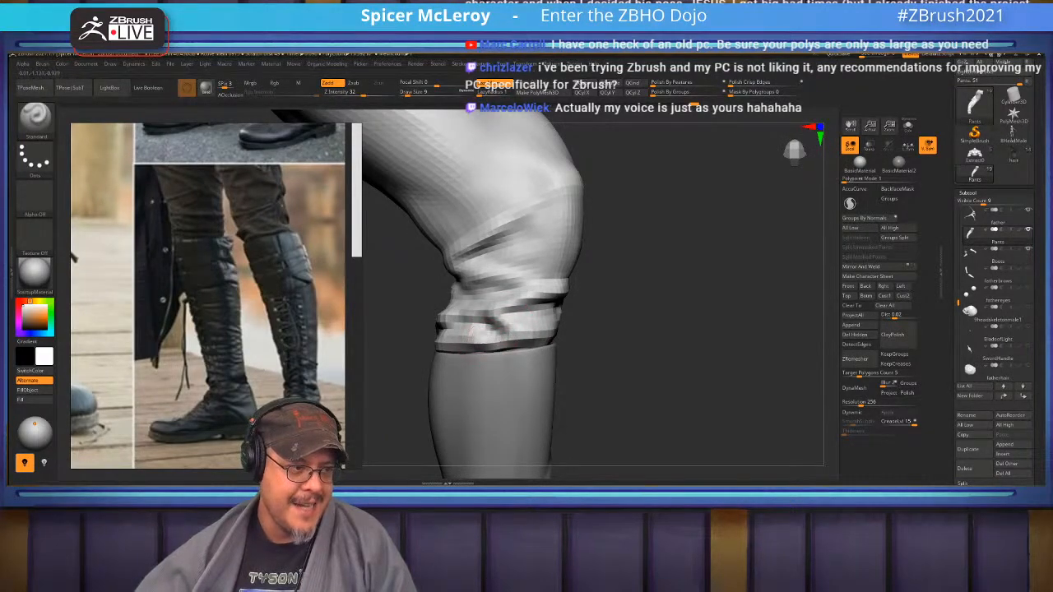
{"action": "right_click_drag", "start_coordinate": [477, 337], "coordinate": [550, 353]}
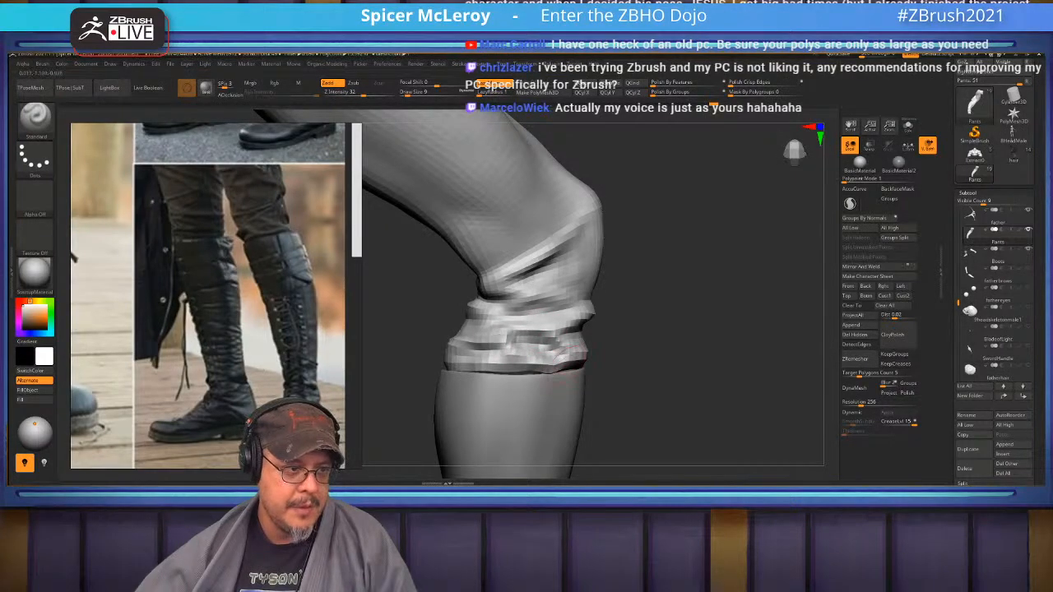
{"action": "right_click_drag", "start_coordinate": [509, 343], "coordinate": [451, 328]}
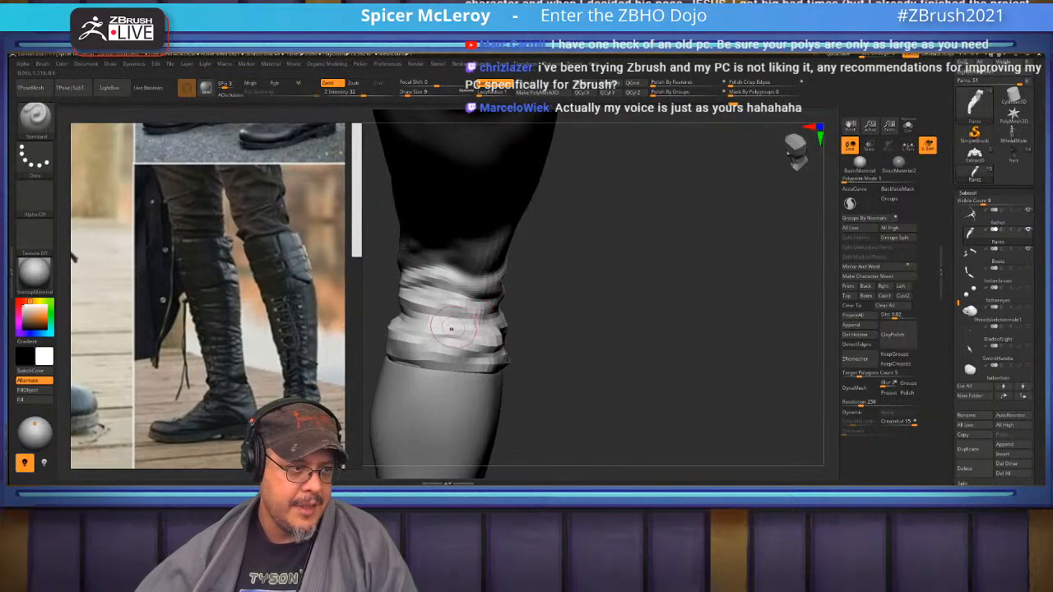
{"action": "mouse_move", "coordinate": [455, 313]}
{"action": "left_mouse_down"}
{"action": "mouse_move", "coordinate": [416, 321]}
{"action": "mouse_move", "coordinate": [430, 331]}
{"action": "mouse_move", "coordinate": [427, 350]}
{"action": "left_mouse_up"}
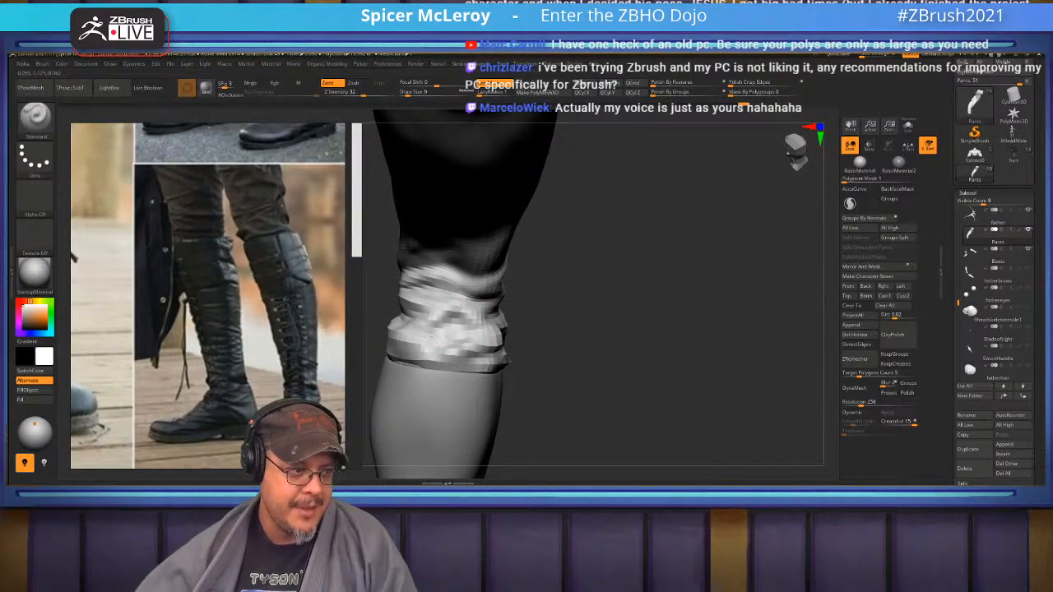
{"action": "mouse_move", "coordinate": [464, 317]}
{"action": "left_mouse_down"}
{"action": "mouse_move", "coordinate": [444, 342]}
{"action": "mouse_move", "coordinate": [436, 320]}
{"action": "left_mouse_up"}
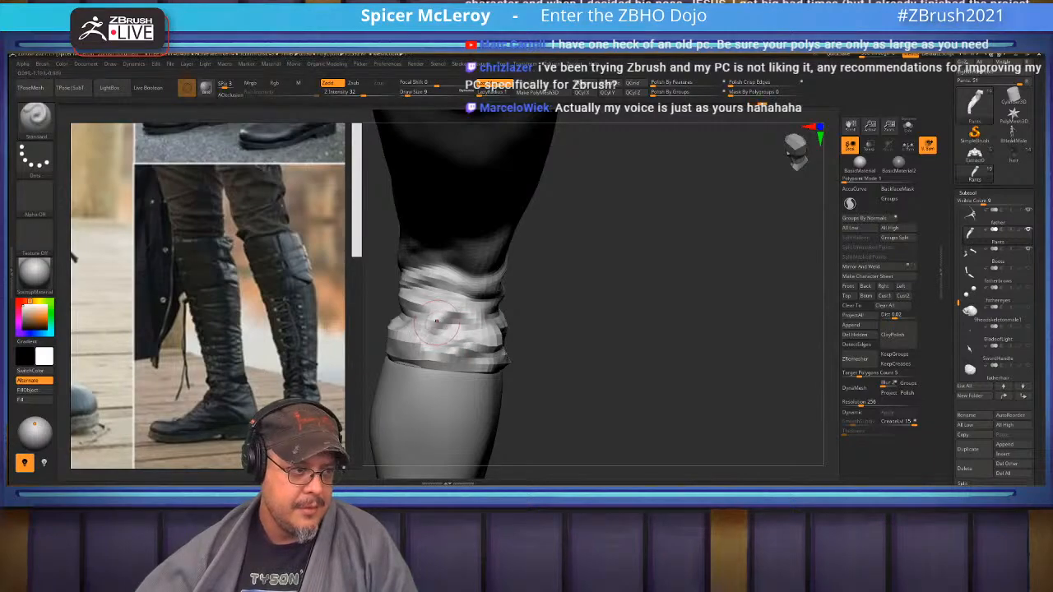
{"action": "left_click_drag", "start_coordinate": [580, 337], "coordinate": [703, 344]}
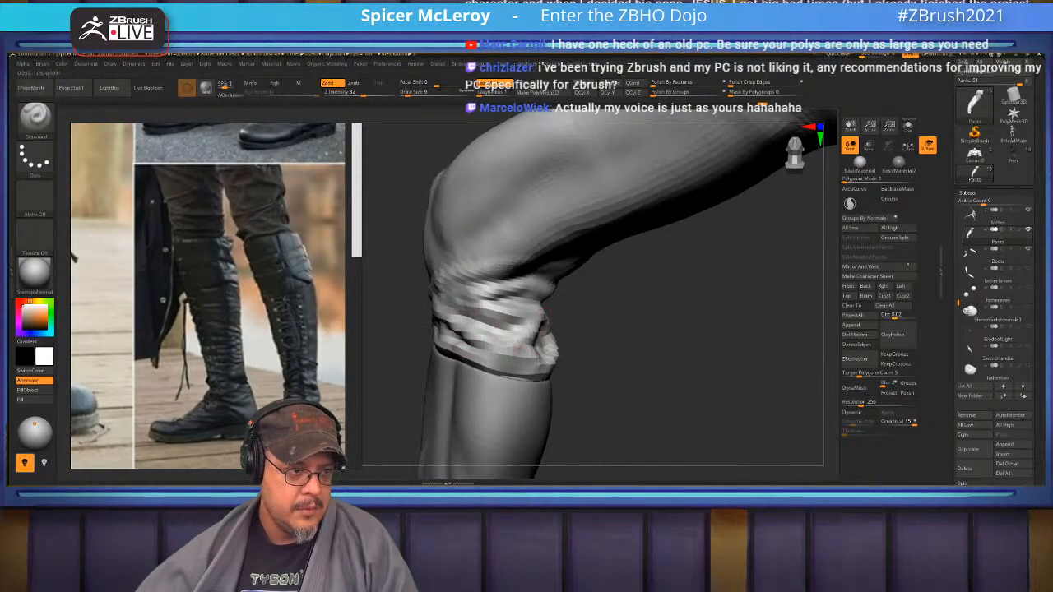
{"action": "left_click_drag", "start_coordinate": [493, 306], "coordinate": [457, 327]}
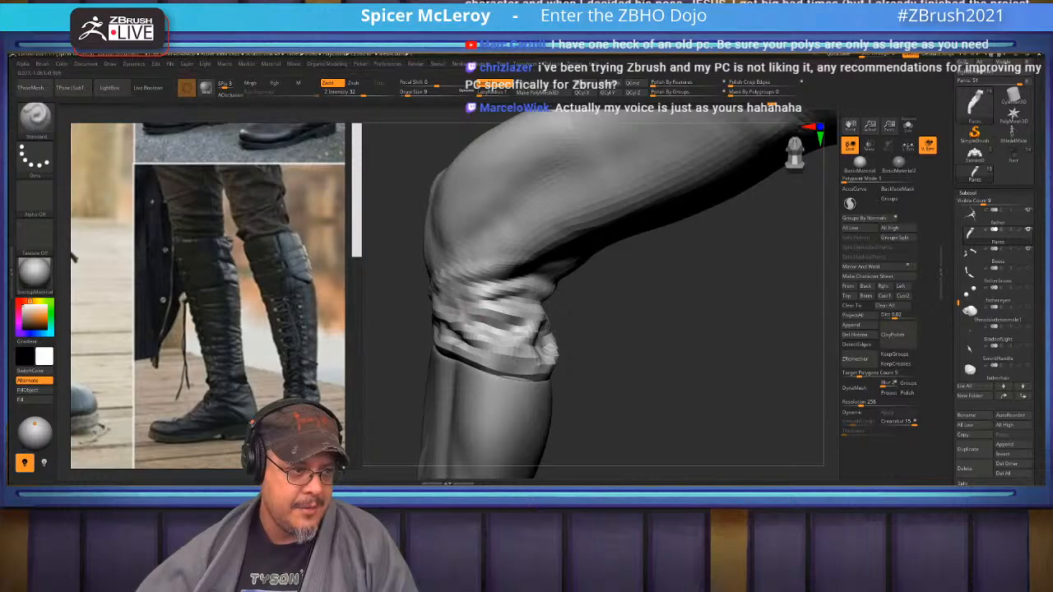
Switch to the DamStandard brush, undo a trial crease on the side of the cuff and smooth the folds there
{"action": "left_click_drag", "start_coordinate": [699, 346], "coordinate": [723, 329]}
{"action": "left_click_drag", "start_coordinate": [592, 345], "coordinate": [678, 322], "text": "alt"}
{"action": "key", "text": "b"}
{"action": "key", "text": "d"}
{"action": "key", "text": "s"}
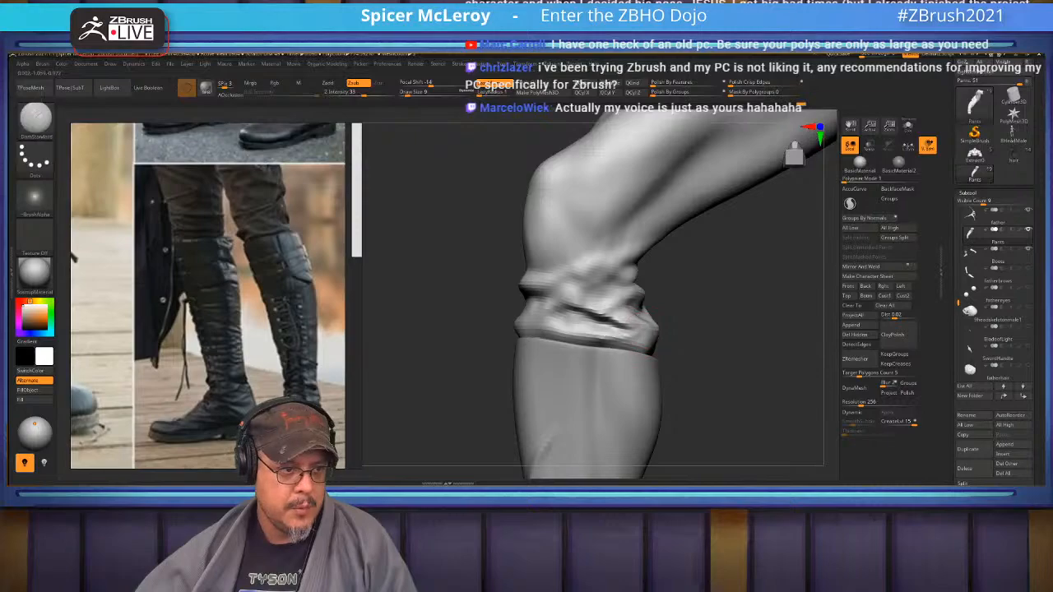
{"action": "key", "text": "ctrl+z"}
{"action": "key", "text": "shift"}
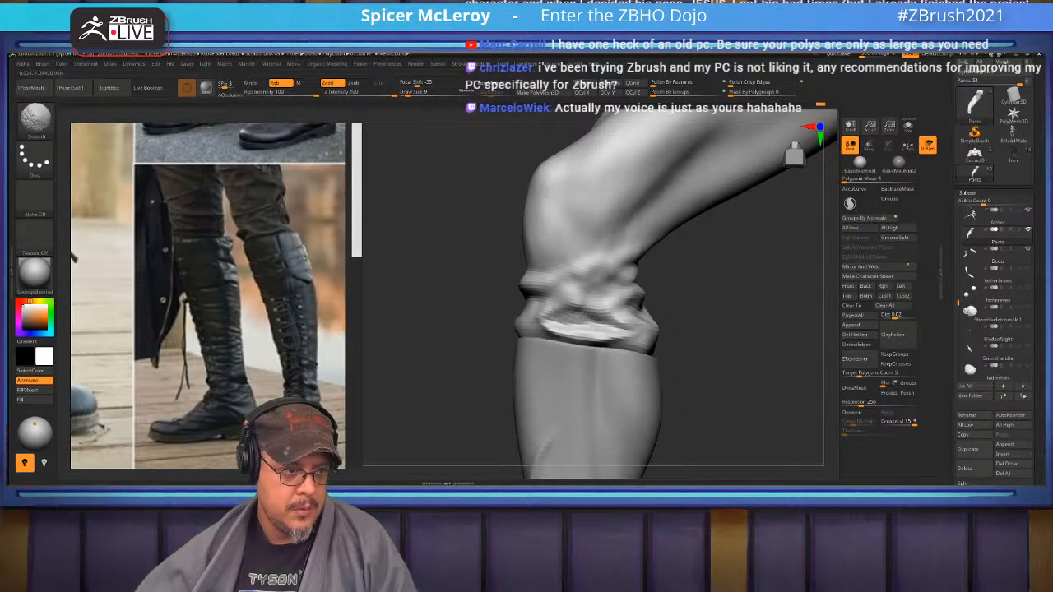
Carve and sharpen the creases between the folds across the front and sides of the pants cuff below the knee
{"action": "left_click_drag", "start_coordinate": [699, 329], "coordinate": [810, 337]}
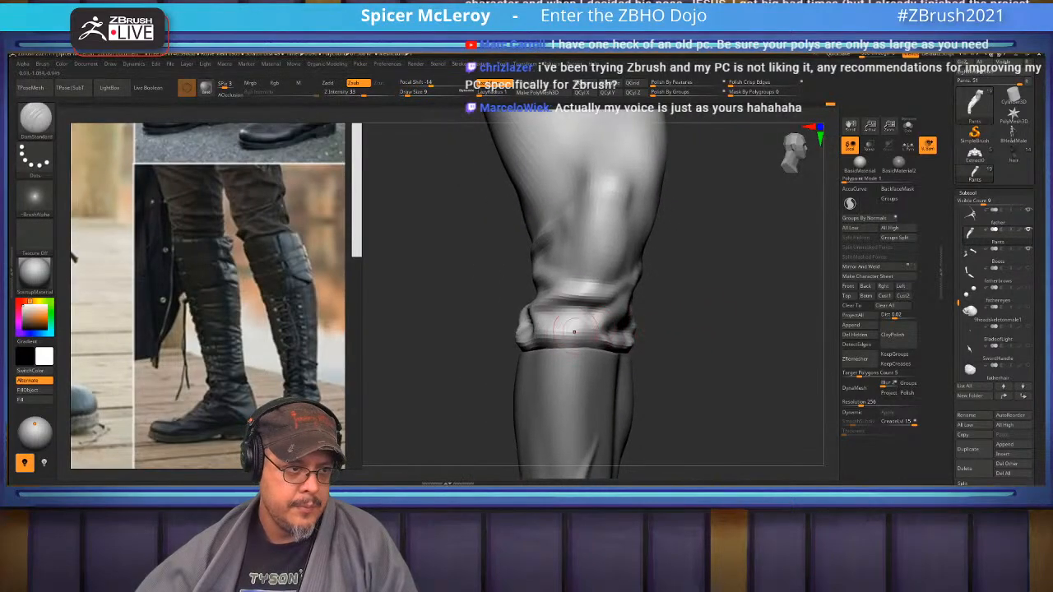
{"action": "left_click_drag", "start_coordinate": [682, 284], "coordinate": [579, 282]}
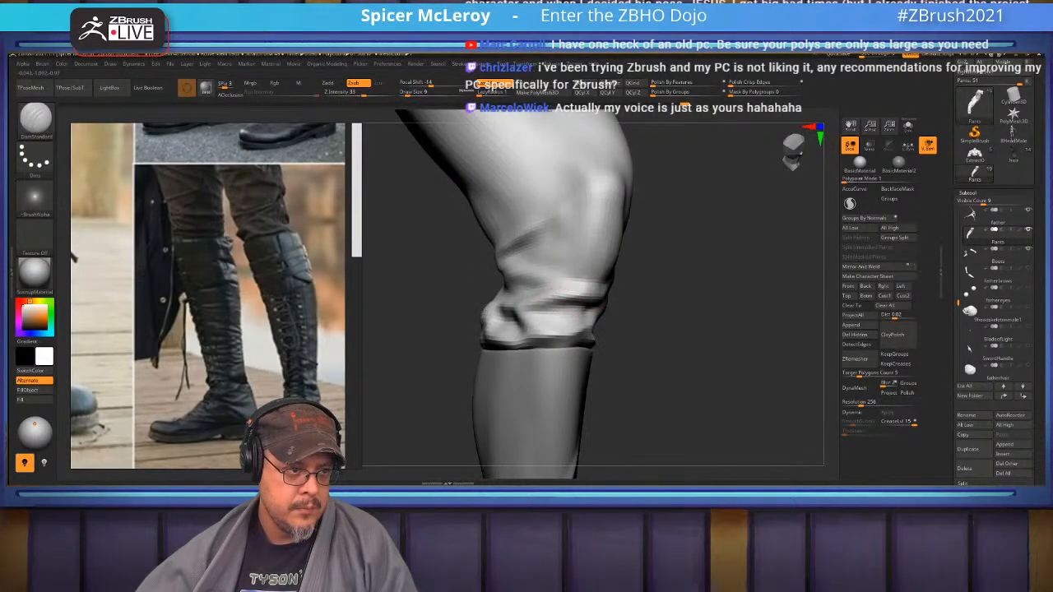
{"action": "left_click_drag", "start_coordinate": [707, 345], "coordinate": [757, 347]}
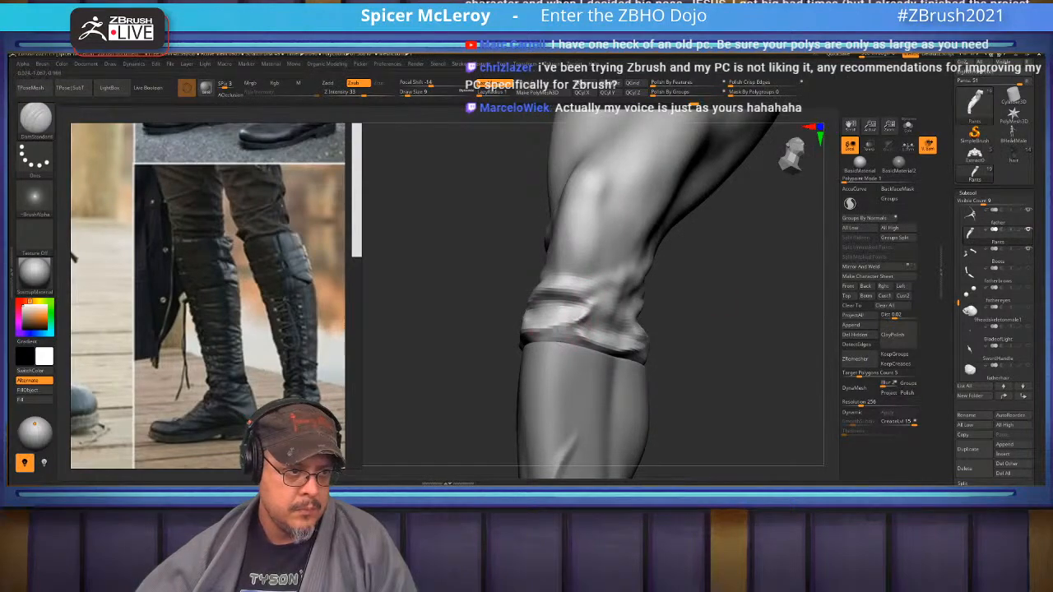
{"action": "left_click_drag", "start_coordinate": [641, 312], "coordinate": [574, 310]}
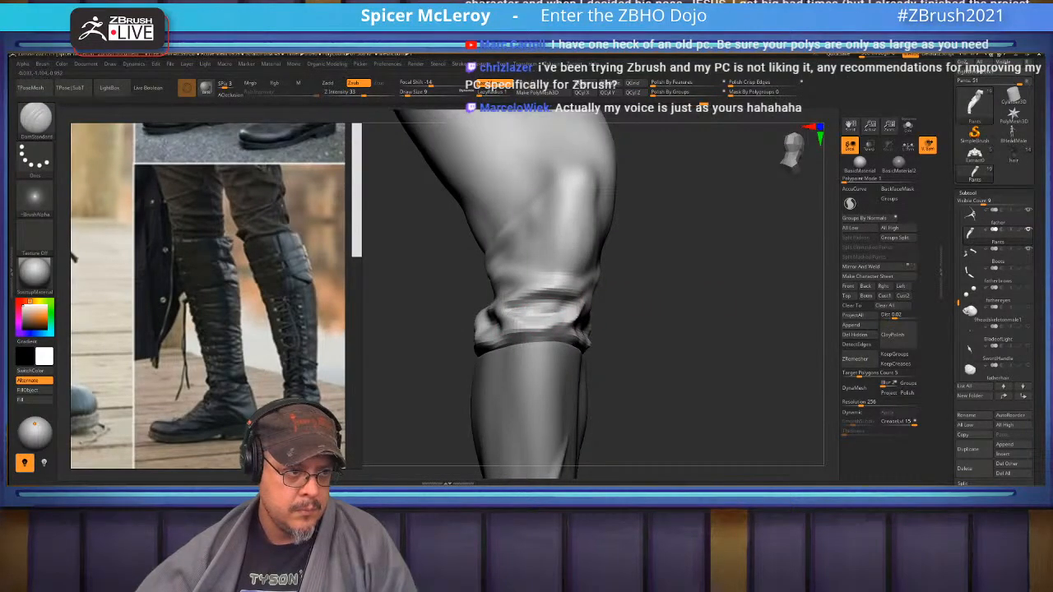
{"action": "left_click_drag", "start_coordinate": [575, 317], "coordinate": [615, 324]}
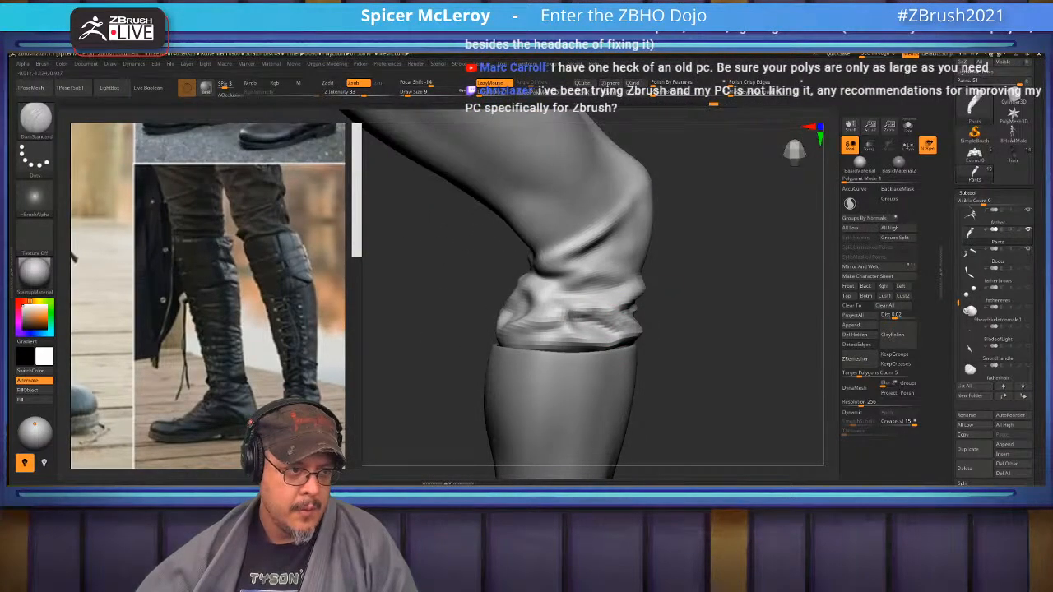
Carve branching creases into the side and back of the cuff above the boot and soften them with smoothing
{"action": "left_click_drag", "start_coordinate": [671, 282], "coordinate": [730, 353]}
{"action": "left_click_drag", "start_coordinate": [593, 356], "coordinate": [558, 332]}
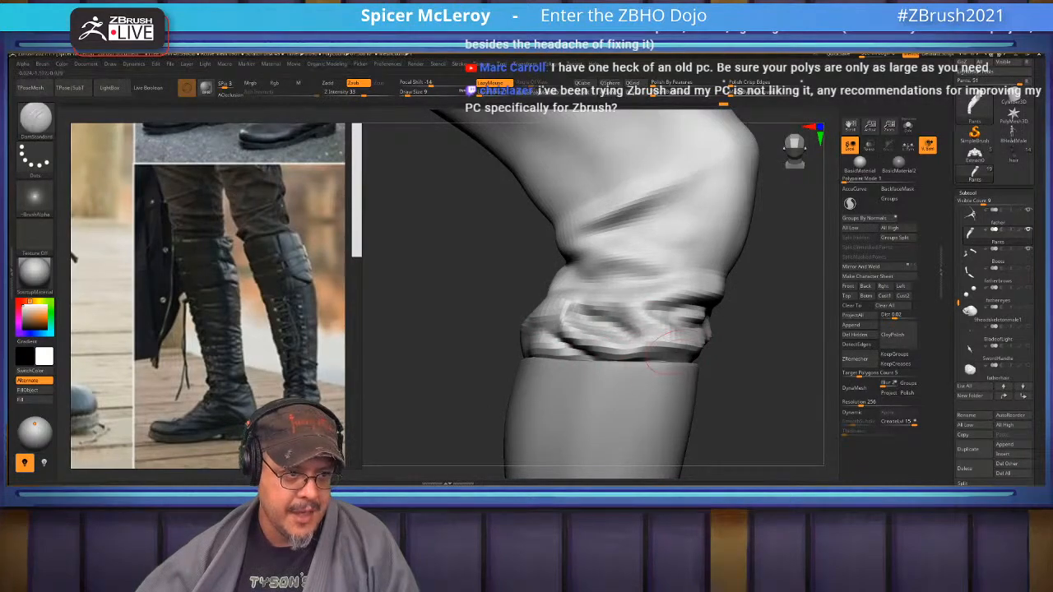
{"action": "mouse_move", "coordinate": [654, 342]}
{"action": "left_mouse_down"}
{"action": "mouse_move", "coordinate": [596, 300]}
{"action": "mouse_move", "coordinate": [580, 313]}
{"action": "left_mouse_up"}
{"action": "mouse_move", "coordinate": [722, 348]}
{"action": "left_mouse_down"}
{"action": "mouse_move", "coordinate": [551, 333]}
{"action": "mouse_move", "coordinate": [498, 316]}
{"action": "mouse_move", "coordinate": [549, 338]}
{"action": "mouse_move", "coordinate": [516, 324]}
{"action": "left_mouse_up"}
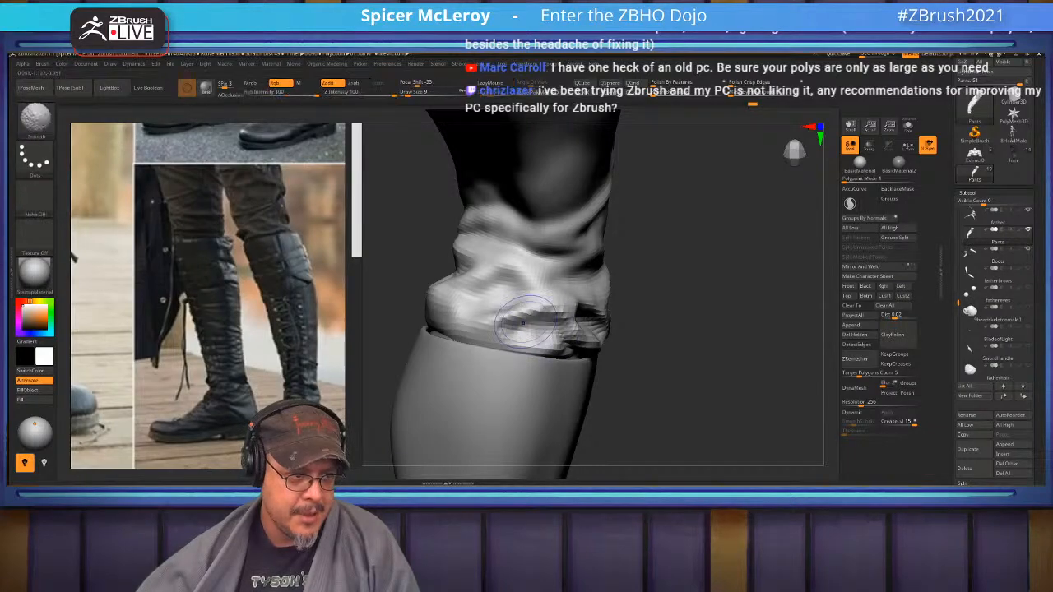
Smooth the bunched pants above the boot and carve fold creases into the back of the cuff with the DamStandard brush
{"action": "mouse_move", "coordinate": [674, 329]}
{"action": "left_mouse_down"}
{"action": "mouse_move", "coordinate": [749, 325]}
{"action": "mouse_move", "coordinate": [691, 338]}
{"action": "mouse_move", "coordinate": [557, 322]}
{"action": "mouse_move", "coordinate": [550, 300]}
{"action": "mouse_move", "coordinate": [571, 313]}
{"action": "mouse_move", "coordinate": [547, 291]}
{"action": "mouse_move", "coordinate": [508, 311]}
{"action": "left_mouse_up"}
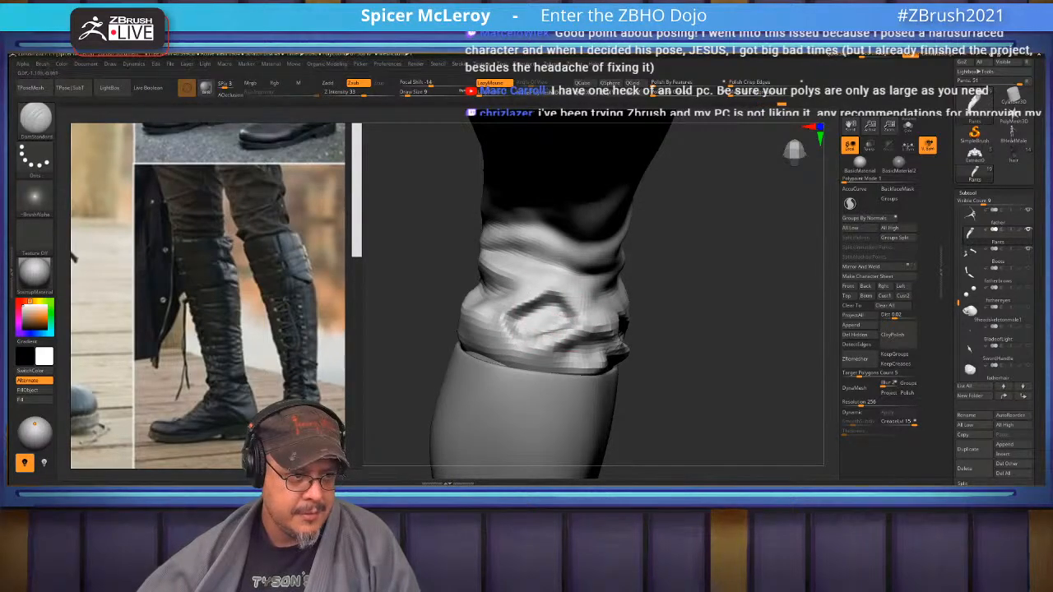
{"action": "left_click_drag", "start_coordinate": [492, 322], "coordinate": [549, 336]}
{"action": "mouse_move", "coordinate": [682, 345]}
{"action": "left_mouse_down"}
{"action": "mouse_move", "coordinate": [777, 352]}
{"action": "mouse_move", "coordinate": [764, 341]}
{"action": "left_mouse_up"}
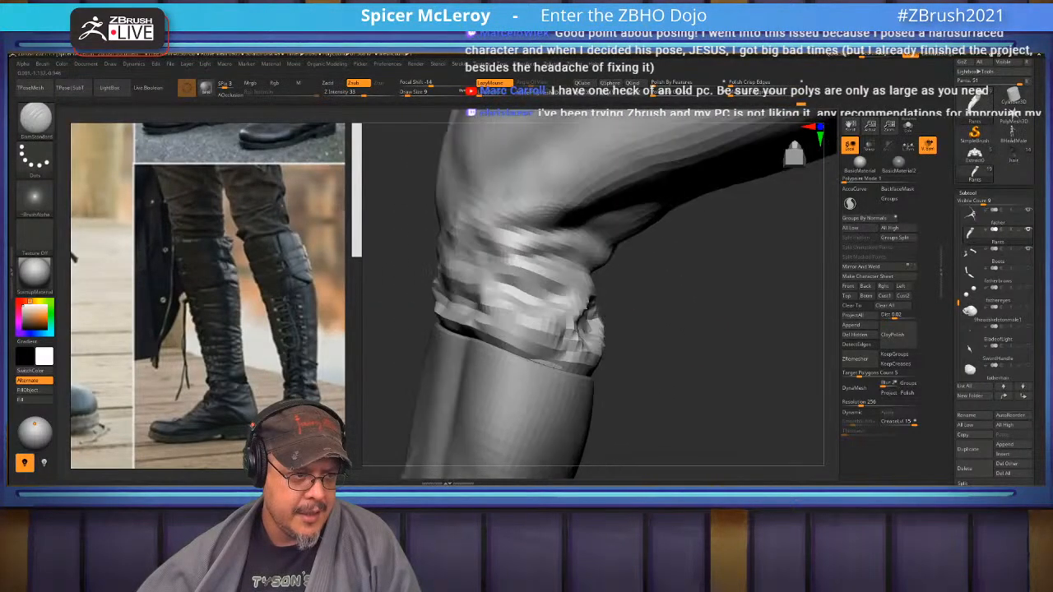
{"action": "mouse_move", "coordinate": [564, 332]}
{"action": "left_mouse_down"}
{"action": "mouse_move", "coordinate": [498, 325]}
{"action": "mouse_move", "coordinate": [554, 335]}
{"action": "left_mouse_up"}
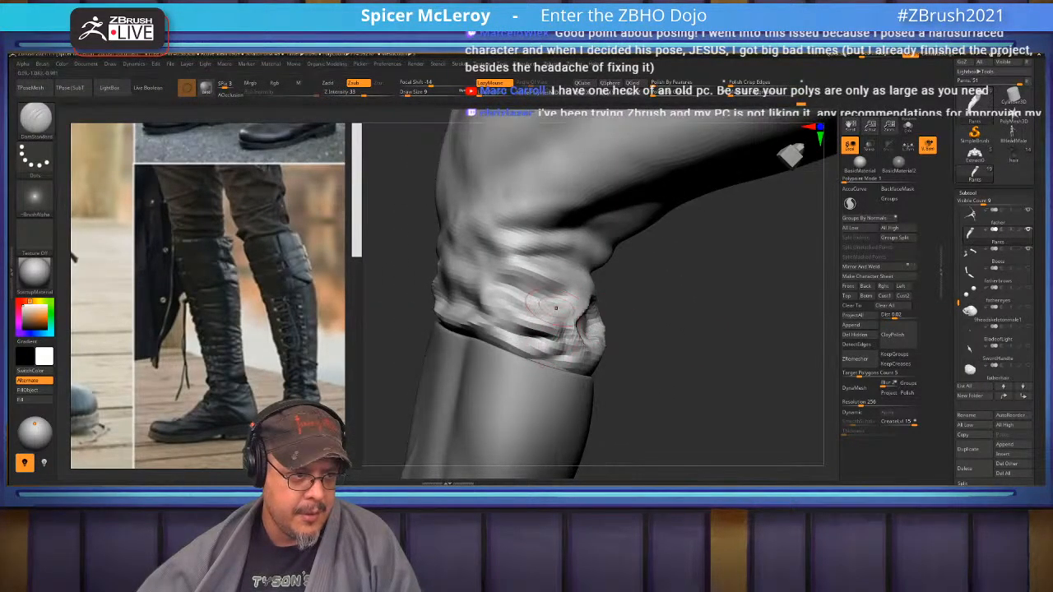
Carve deeper creases along the side folds of the pants cuff just above the boot edge, smoothing the upper folds
{"action": "mouse_move", "coordinate": [504, 298]}
{"action": "left_mouse_down"}
{"action": "mouse_move", "coordinate": [554, 319]}
{"action": "mouse_move", "coordinate": [571, 294]}
{"action": "mouse_move", "coordinate": [529, 276]}
{"action": "left_mouse_up"}
{"action": "left_click_drag", "start_coordinate": [699, 337], "coordinate": [633, 333]}
{"action": "mouse_move", "coordinate": [497, 285]}
{"action": "left_mouse_down", "text": "shift"}
{"action": "mouse_move", "coordinate": [527, 310]}
{"action": "mouse_move", "coordinate": [499, 290]}
{"action": "mouse_move", "coordinate": [518, 275]}
{"action": "left_mouse_up", "text": "shift"}
{"action": "left_click_drag", "start_coordinate": [633, 329], "coordinate": [695, 337]}
{"action": "left_click_drag", "start_coordinate": [445, 316], "coordinate": [553, 339]}
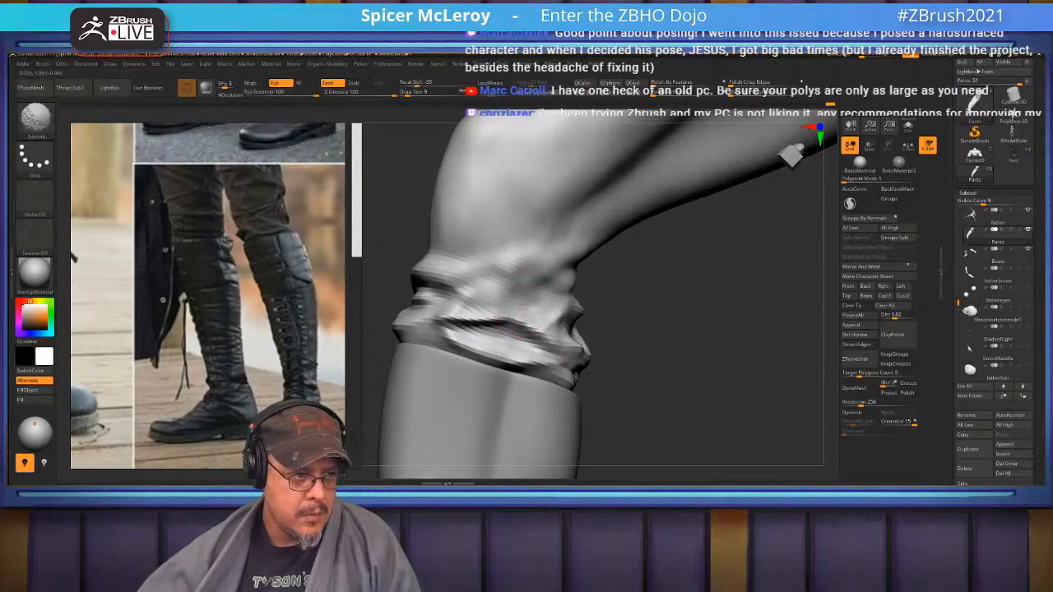
Soften and sharpen the creases where the side folds meet the front of the cuff below the knee
{"action": "left_click_drag", "start_coordinate": [477, 320], "coordinate": [439, 292], "text": "shift"}
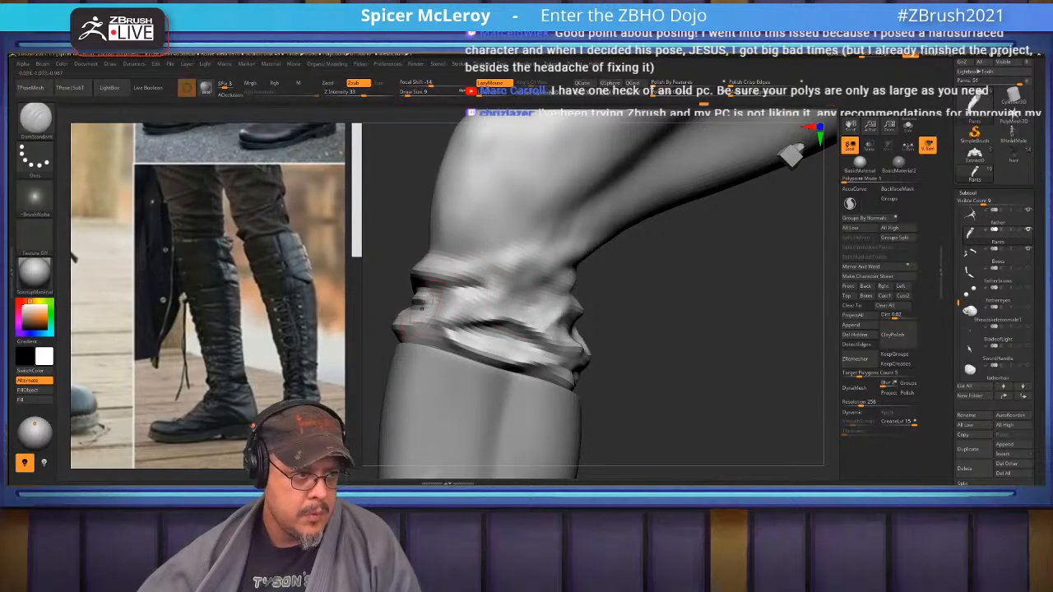
{"action": "mouse_move", "coordinate": [487, 303]}
{"action": "left_mouse_down", "text": "shift"}
{"action": "mouse_move", "coordinate": [464, 284]}
{"action": "mouse_move", "coordinate": [484, 279]}
{"action": "left_mouse_up", "text": "shift"}
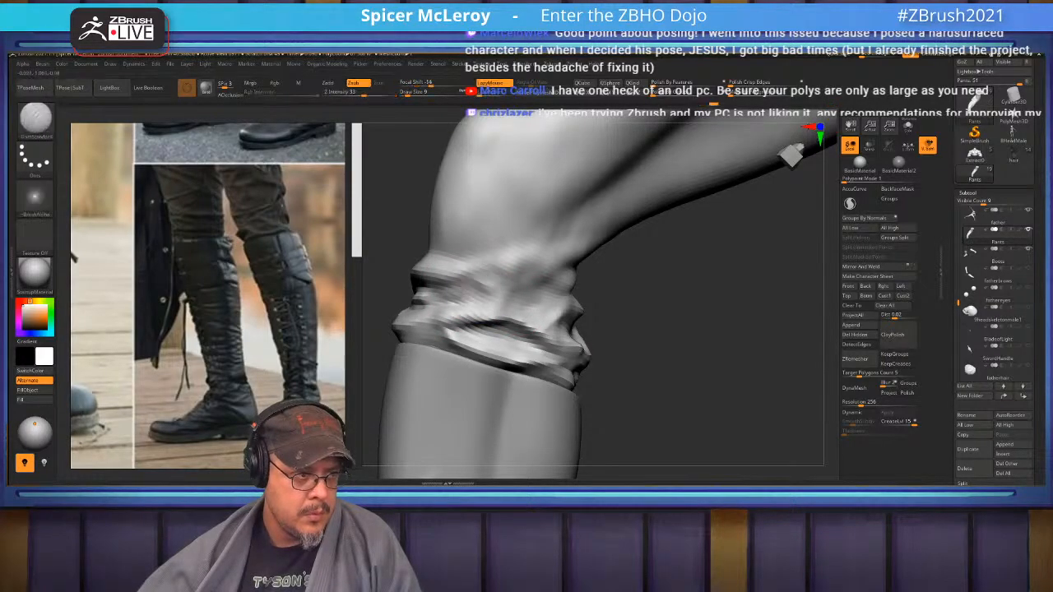
{"action": "left_click_drag", "start_coordinate": [488, 316], "coordinate": [436, 328], "text": "shift"}
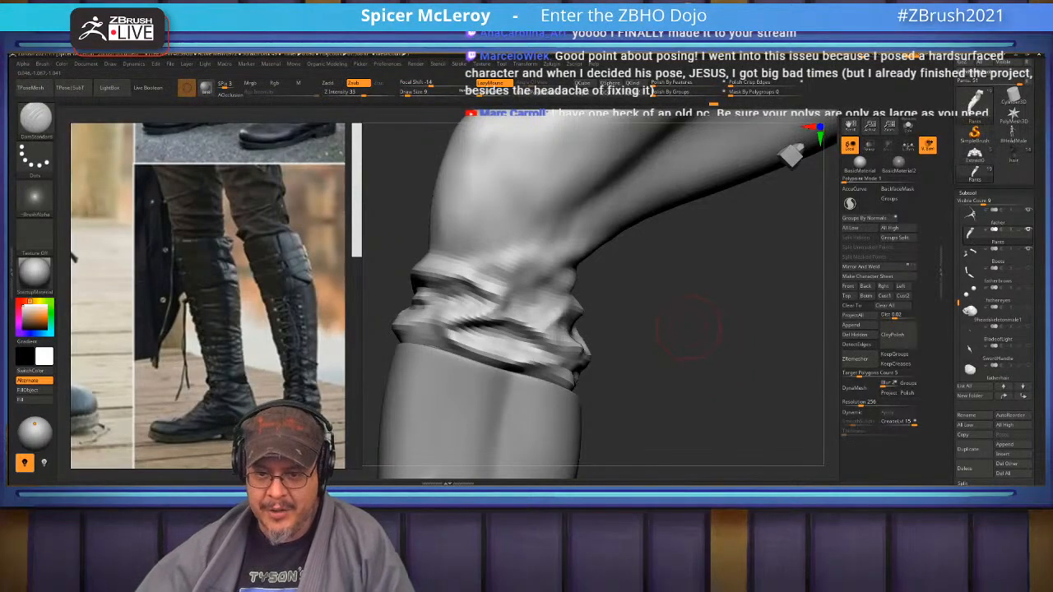
Cut DamStandard creases from the inside of the knee around the back, above the bunched cuff
{"action": "left_click_drag", "start_coordinate": [711, 329], "coordinate": [563, 340]}
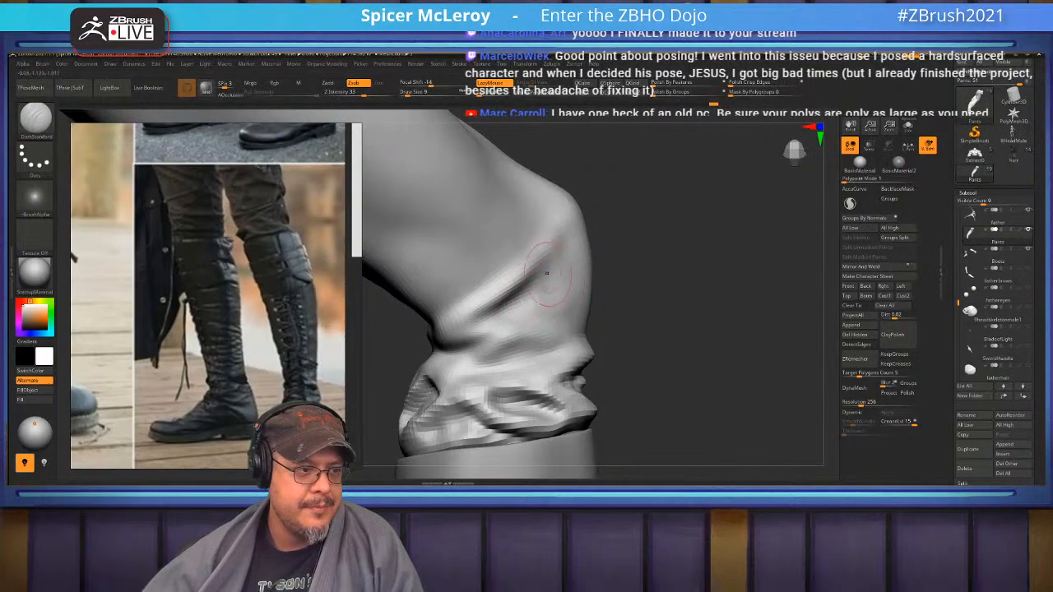
{"action": "mouse_move", "coordinate": [485, 316]}
{"action": "left_mouse_down"}
{"action": "mouse_move", "coordinate": [485, 305]}
{"action": "mouse_move", "coordinate": [505, 305]}
{"action": "mouse_move", "coordinate": [518, 329]}
{"action": "mouse_move", "coordinate": [559, 276]}
{"action": "mouse_move", "coordinate": [461, 325]}
{"action": "mouse_move", "coordinate": [512, 351]}
{"action": "mouse_move", "coordinate": [473, 362]}
{"action": "left_mouse_up"}
{"action": "mouse_move", "coordinate": [510, 329]}
{"action": "left_mouse_down"}
{"action": "mouse_move", "coordinate": [429, 348]}
{"action": "mouse_move", "coordinate": [578, 304]}
{"action": "mouse_move", "coordinate": [558, 319]}
{"action": "left_mouse_up"}
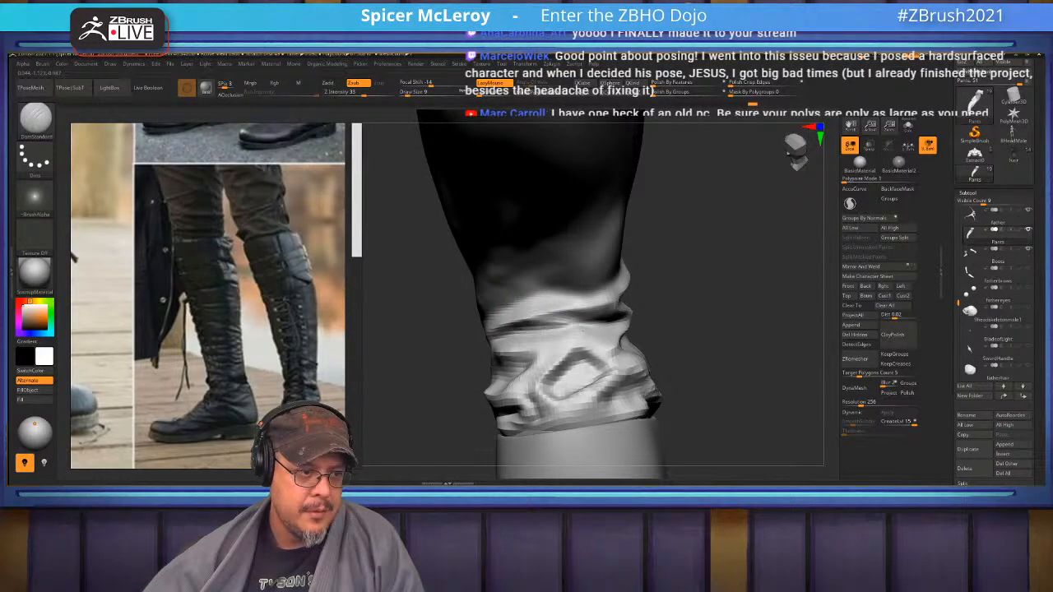
{"action": "mouse_move", "coordinate": [576, 325]}
{"action": "left_mouse_down"}
{"action": "mouse_move", "coordinate": [530, 312]}
{"action": "mouse_move", "coordinate": [452, 326]}
{"action": "left_mouse_up"}
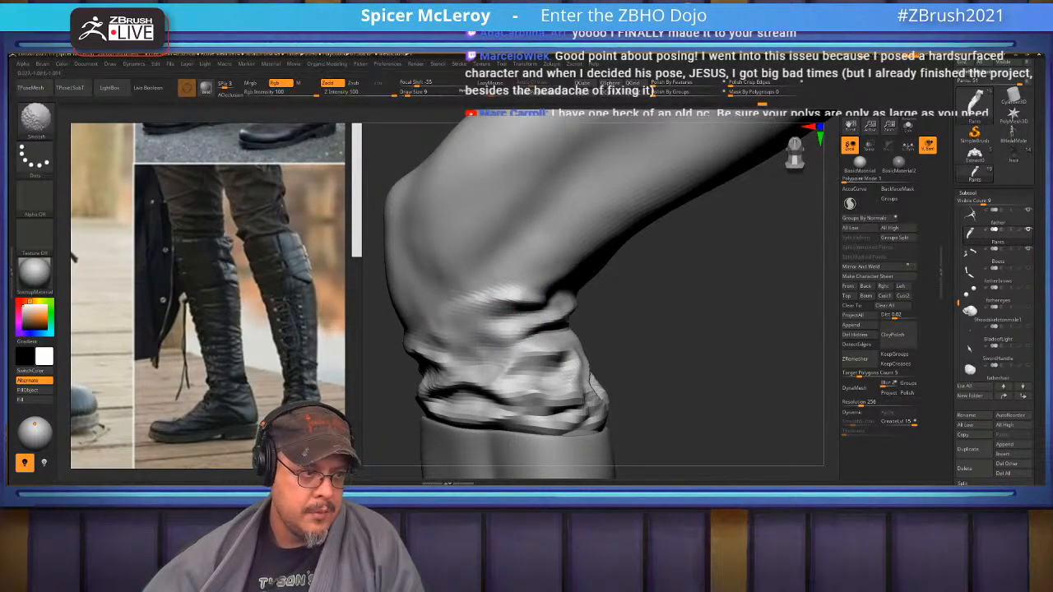
Build up the folds on the side of the cuff with the ClayBuildup brush and smooth the fold ridges
{"action": "mouse_move", "coordinate": [657, 395]}
{"action": "left_mouse_down", "text": "alt"}
{"action": "mouse_move", "coordinate": [641, 345]}
{"action": "mouse_move", "coordinate": [606, 379]}
{"action": "mouse_move", "coordinate": [699, 333]}
{"action": "mouse_move", "coordinate": [699, 387]}
{"action": "mouse_move", "coordinate": [698, 336]}
{"action": "mouse_move", "coordinate": [600, 321]}
{"action": "left_mouse_up", "text": "alt"}
{"action": "mouse_move", "coordinate": [540, 302]}
{"action": "left_mouse_down"}
{"action": "mouse_move", "coordinate": [618, 378]}
{"action": "mouse_move", "coordinate": [619, 326]}
{"action": "mouse_move", "coordinate": [612, 366]}
{"action": "mouse_move", "coordinate": [699, 333]}
{"action": "mouse_move", "coordinate": [687, 358]}
{"action": "left_mouse_up"}
{"action": "mouse_move", "coordinate": [601, 364]}
{"action": "left_mouse_down", "text": "shift"}
{"action": "mouse_move", "coordinate": [595, 382]}
{"action": "mouse_move", "coordinate": [683, 297]}
{"action": "mouse_move", "coordinate": [690, 316]}
{"action": "left_mouse_up", "text": "shift"}
{"action": "left_click_drag", "start_coordinate": [640, 274], "coordinate": [615, 296]}
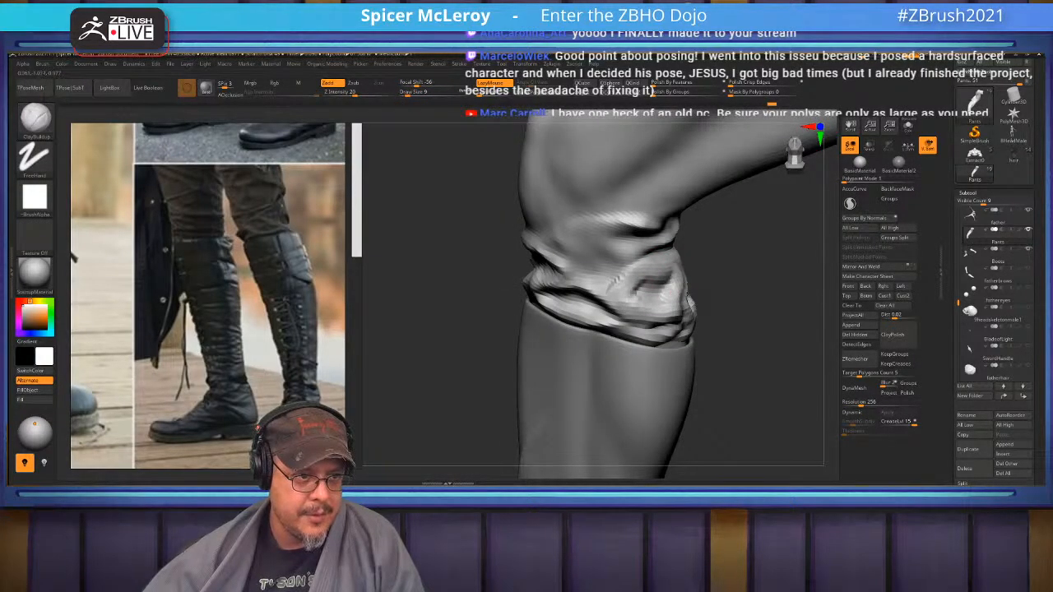
{"action": "key", "text": "shift"}
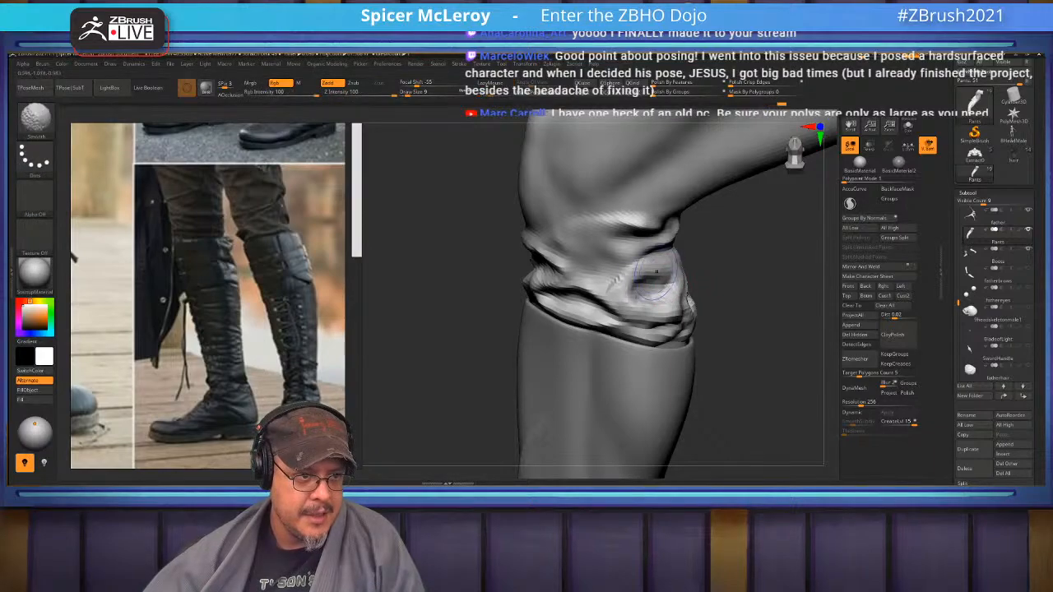
{"action": "mouse_move", "coordinate": [621, 248]}
{"action": "left_mouse_down"}
{"action": "mouse_move", "coordinate": [567, 259]}
{"action": "mouse_move", "coordinate": [569, 275]}
{"action": "mouse_move", "coordinate": [594, 281]}
{"action": "mouse_move", "coordinate": [592, 303]}
{"action": "mouse_move", "coordinate": [610, 298]}
{"action": "left_mouse_up"}
{"action": "key", "text": "shift"}
Add ClayBuildup volume to the pants folds around the front of the leg and the kneecap
{"action": "mouse_move", "coordinate": [723, 328]}
{"action": "left_mouse_down"}
{"action": "mouse_move", "coordinate": [687, 325]}
{"action": "mouse_move", "coordinate": [662, 337]}
{"action": "left_mouse_up"}
{"action": "mouse_move", "coordinate": [564, 281]}
{"action": "left_mouse_down"}
{"action": "mouse_move", "coordinate": [477, 289]}
{"action": "mouse_move", "coordinate": [495, 299]}
{"action": "left_mouse_up"}
{"action": "mouse_move", "coordinate": [416, 324]}
{"action": "left_mouse_down"}
{"action": "mouse_move", "coordinate": [631, 318]}
{"action": "mouse_move", "coordinate": [662, 329]}
{"action": "mouse_move", "coordinate": [670, 354]}
{"action": "mouse_move", "coordinate": [687, 332]}
{"action": "mouse_move", "coordinate": [706, 343]}
{"action": "mouse_move", "coordinate": [700, 355]}
{"action": "left_mouse_up"}
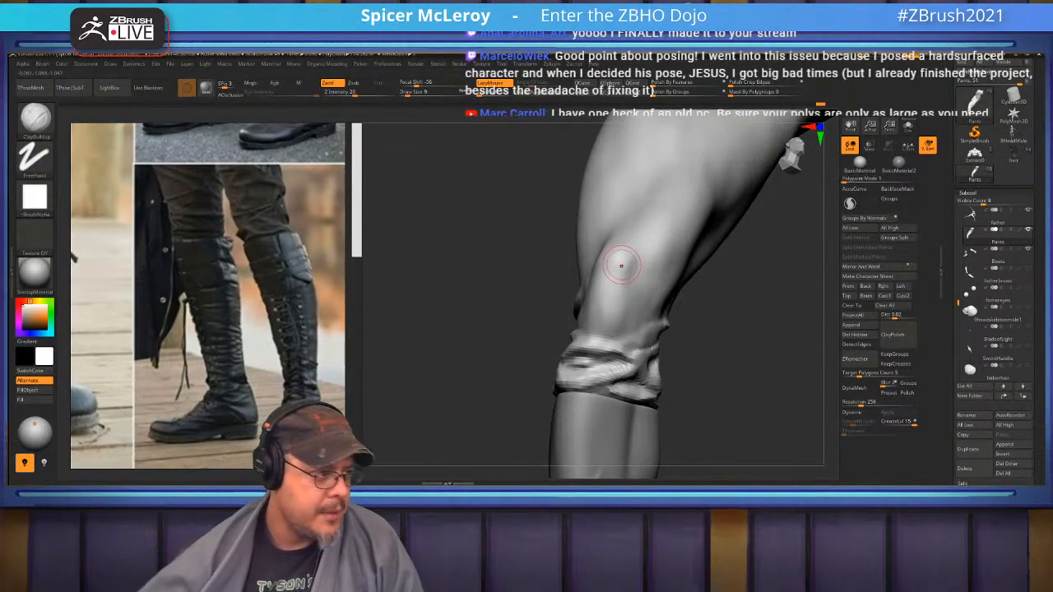
Reframe the boot reference on the close-up of the knees and compare it with the model's knee
{"action": "scroll", "coordinate": [153, 208], "scroll_direction": "down", "scroll_amount": 5}
{"action": "middle_click_drag", "start_coordinate": [153, 208], "coordinate": [293, 375]}
{"action": "scroll", "coordinate": [207, 387], "scroll_direction": "up", "scroll_amount": 5}
{"action": "middle_click_drag", "start_coordinate": [207, 337], "coordinate": [231, 444]}
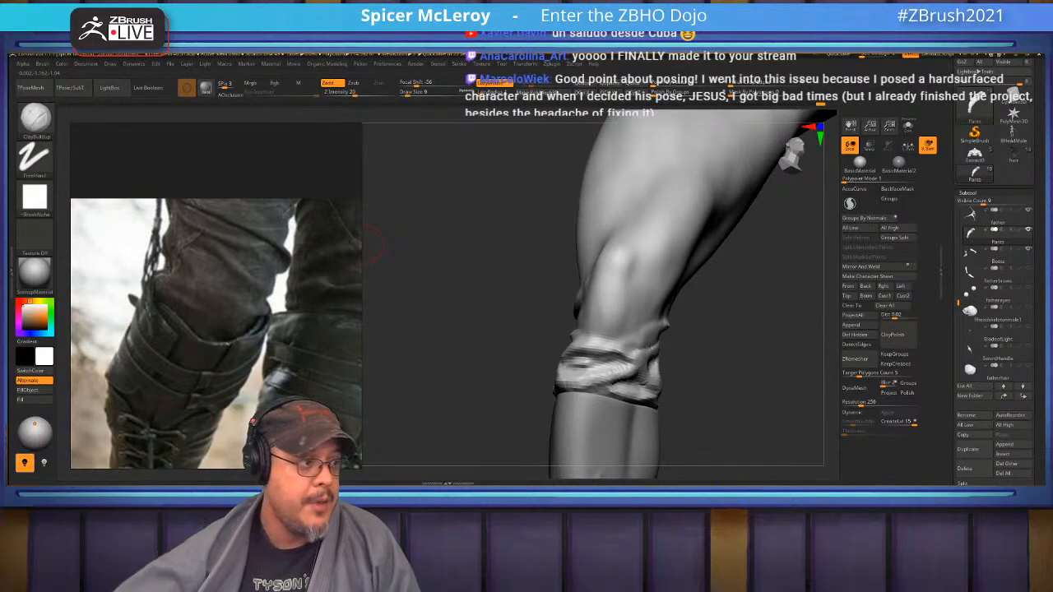
{"action": "left_click_drag", "start_coordinate": [428, 246], "coordinate": [380, 300]}
{"action": "left_click_drag", "start_coordinate": [763, 362], "coordinate": [780, 365]}
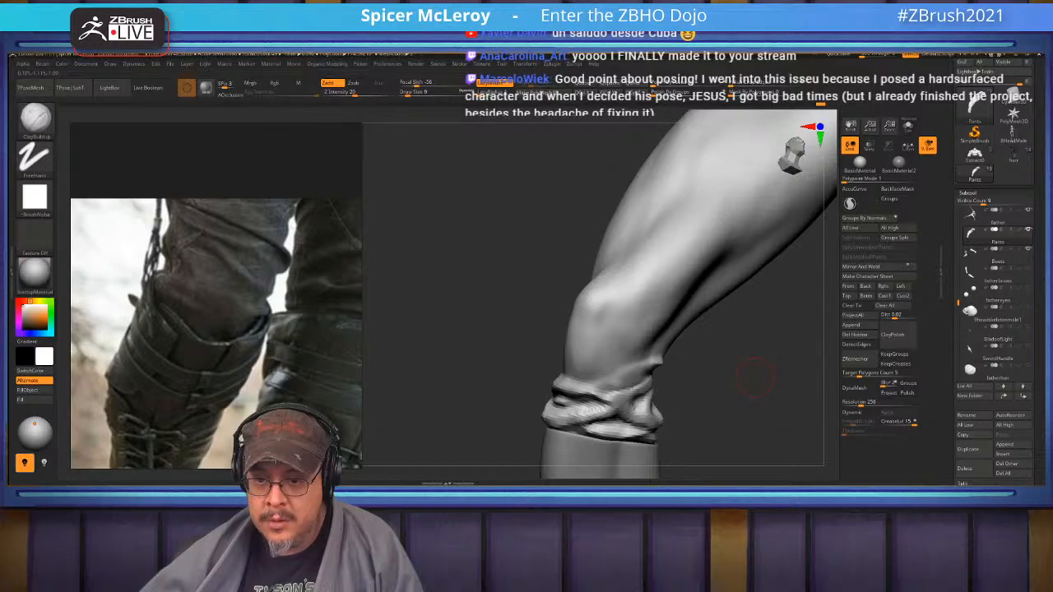
Select the Standard brush at draw size 6 and sculpt a fold across the side of the knee, smoothing it
{"action": "mouse_move", "coordinate": [750, 392]}
{"action": "left_mouse_down"}
{"action": "mouse_move", "coordinate": [816, 394]}
{"action": "mouse_move", "coordinate": [728, 370]}
{"action": "mouse_move", "coordinate": [723, 403]}
{"action": "mouse_move", "coordinate": [662, 397]}
{"action": "mouse_move", "coordinate": [650, 374]}
{"action": "mouse_move", "coordinate": [641, 379]}
{"action": "left_mouse_up"}
{"action": "key", "text": "b"}
{"action": "key", "text": "s"}
{"action": "key", "text": "t"}
{"action": "key", "text": "s"}
{"action": "left_click_drag", "start_coordinate": [635, 361], "coordinate": [611, 312]}
{"action": "mouse_move", "coordinate": [699, 396]}
{"action": "left_mouse_down"}
{"action": "mouse_move", "coordinate": [756, 393]}
{"action": "mouse_move", "coordinate": [789, 411]}
{"action": "mouse_move", "coordinate": [769, 402]}
{"action": "left_mouse_up"}
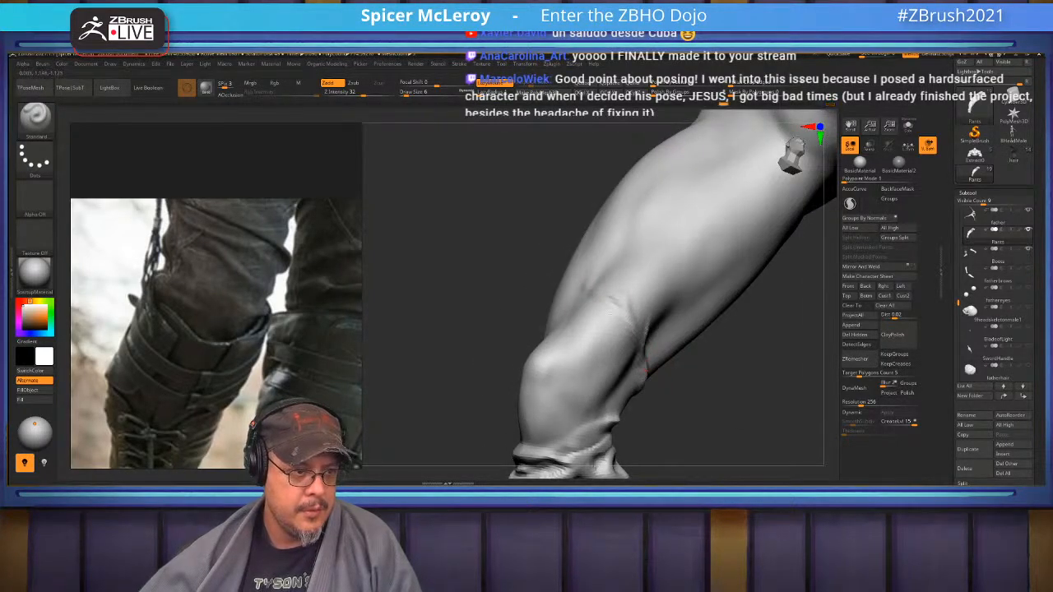
{"action": "key", "text": "shift"}
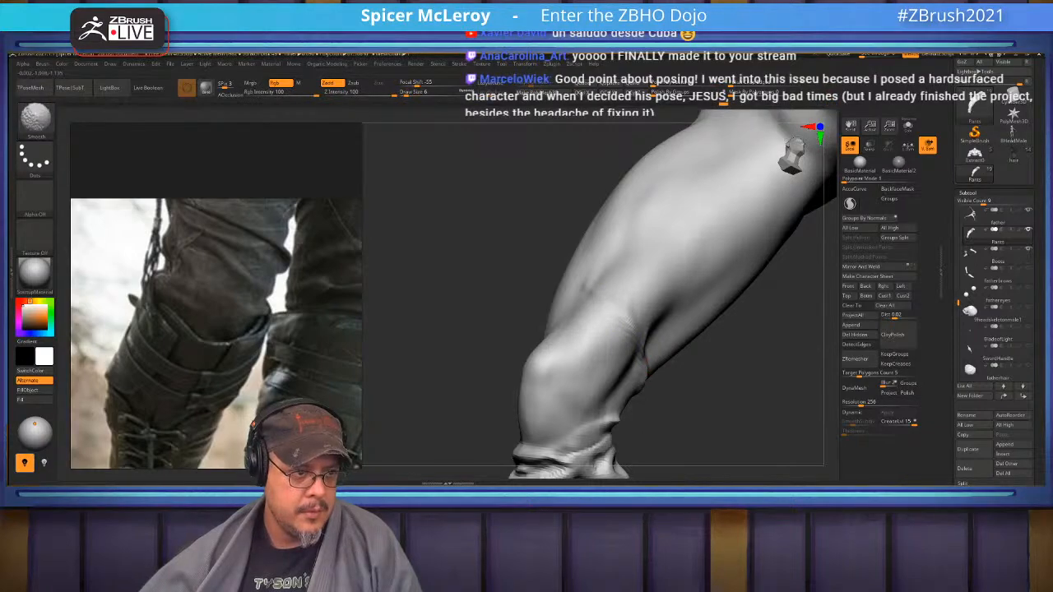
Enlarge the Standard brush and add fabric folds running from the top of the knee into the knee bend
{"action": "mouse_move", "coordinate": [699, 396]}
{"action": "left_mouse_down"}
{"action": "mouse_move", "coordinate": [777, 386]}
{"action": "mouse_move", "coordinate": [707, 370]}
{"action": "left_mouse_up"}
{"action": "key", "text": "s"}
{"action": "left_click_drag", "start_coordinate": [651, 301], "coordinate": [653, 297]}
{"action": "key", "text": "s"}
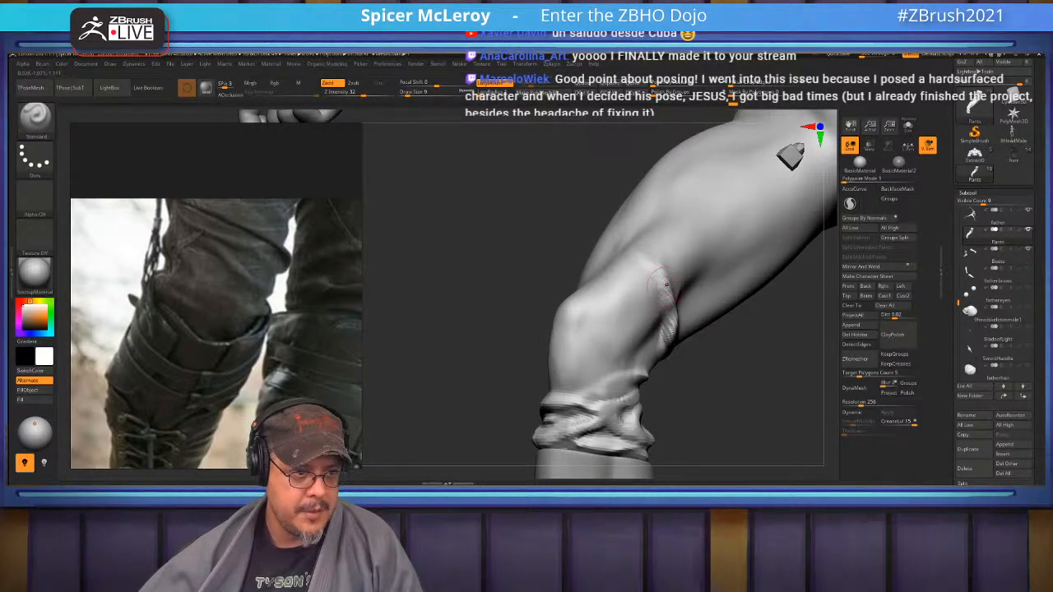
{"action": "mouse_move", "coordinate": [663, 331]}
{"action": "left_mouse_down"}
{"action": "mouse_move", "coordinate": [690, 346]}
{"action": "mouse_move", "coordinate": [665, 337]}
{"action": "mouse_move", "coordinate": [660, 290]}
{"action": "left_mouse_up"}
{"action": "key", "text": "shift"}
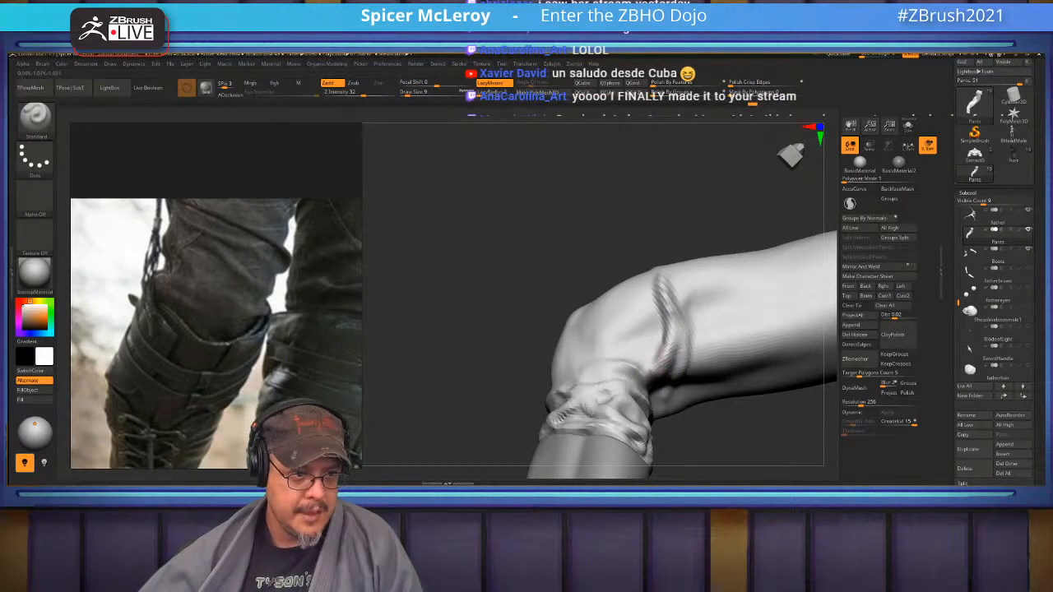
Refine the folds inside the knee bend with Standard brush strokes and smooth their ends into the pants
{"action": "right_click_drag", "start_coordinate": [667, 367], "coordinate": [678, 360]}
{"action": "mouse_move", "coordinate": [675, 362]}
{"action": "left_mouse_down"}
{"action": "mouse_move", "coordinate": [660, 408]}
{"action": "mouse_move", "coordinate": [686, 342]}
{"action": "left_mouse_up"}
{"action": "right_click_drag", "start_coordinate": [686, 342], "coordinate": [664, 284]}
{"action": "left_click_drag", "start_coordinate": [664, 284], "coordinate": [674, 286], "text": "shift"}
{"action": "mouse_move", "coordinate": [662, 276]}
{"action": "right_mouse_down"}
{"action": "mouse_move", "coordinate": [727, 288]}
{"action": "mouse_move", "coordinate": [653, 291]}
{"action": "mouse_move", "coordinate": [687, 280]}
{"action": "mouse_move", "coordinate": [682, 318]}
{"action": "right_mouse_up"}
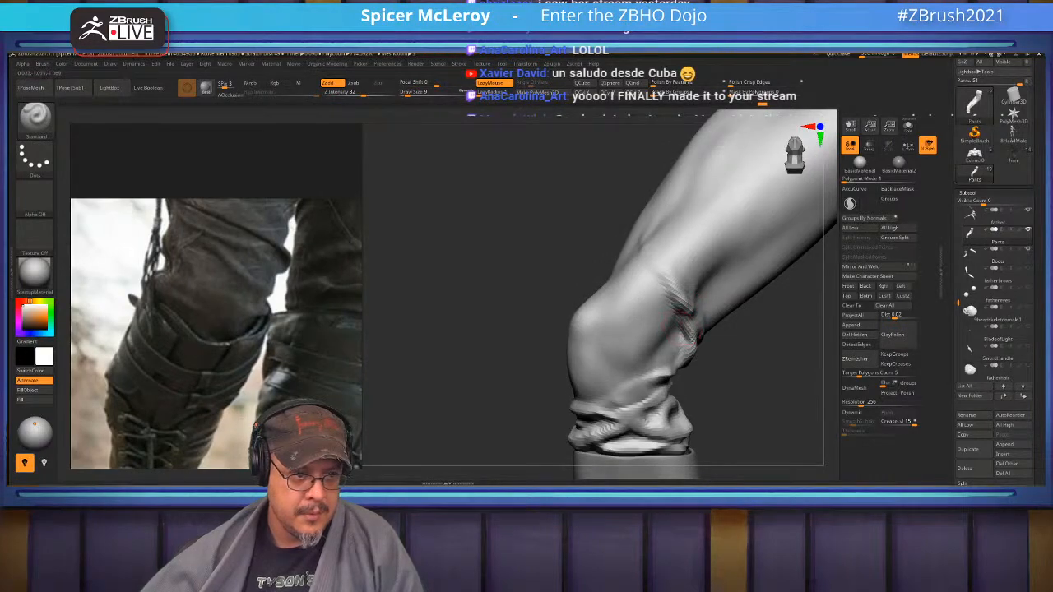
{"action": "left_click_drag", "start_coordinate": [684, 340], "coordinate": [691, 330]}
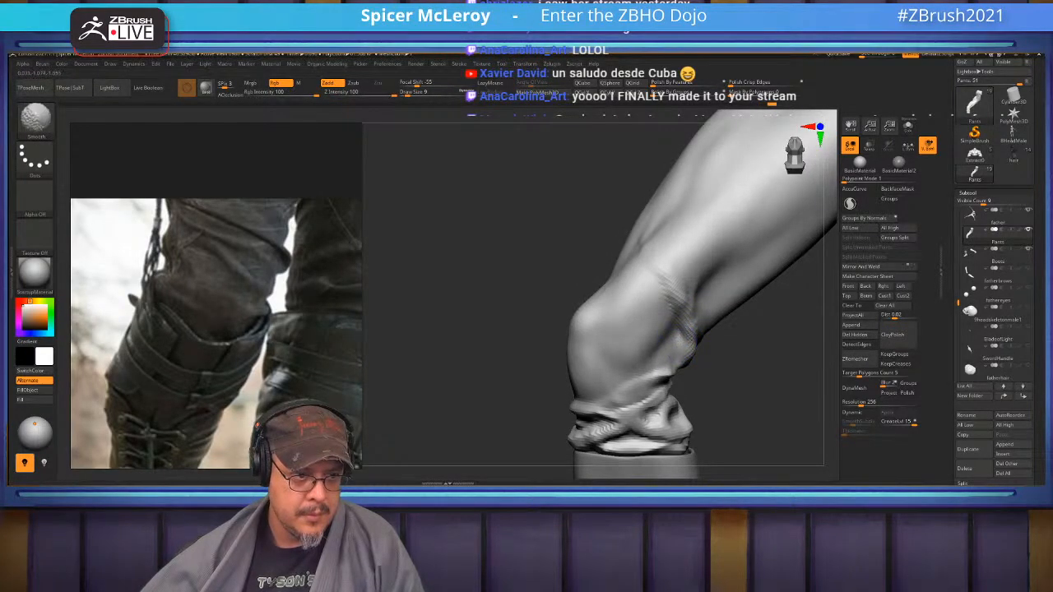
Sculpt long tension wrinkles from behind the knee along the underside of the thigh, smoothing them in
{"action": "mouse_move", "coordinate": [689, 334]}
{"action": "right_mouse_down", "text": "ctrl"}
{"action": "mouse_move", "coordinate": [686, 290]}
{"action": "mouse_move", "coordinate": [728, 340]}
{"action": "mouse_move", "coordinate": [714, 372]}
{"action": "mouse_move", "coordinate": [691, 279]}
{"action": "right_mouse_up", "text": "ctrl"}
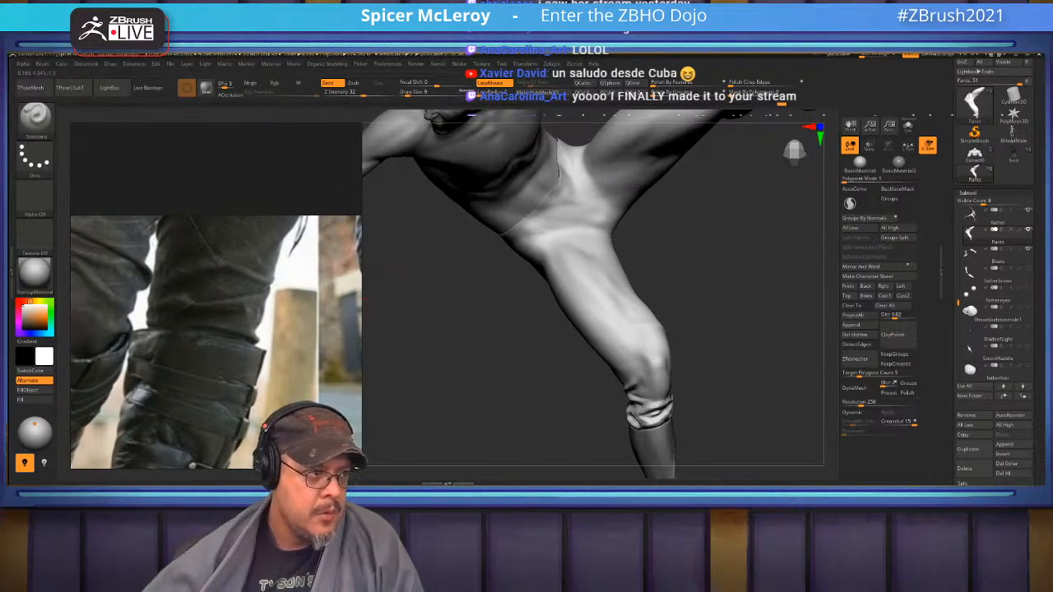
{"action": "left_click_drag", "start_coordinate": [723, 288], "coordinate": [768, 329]}
{"action": "left_click_drag", "start_coordinate": [631, 334], "coordinate": [661, 333]}
{"action": "mouse_move", "coordinate": [740, 342]}
{"action": "left_mouse_down"}
{"action": "mouse_move", "coordinate": [773, 325]}
{"action": "mouse_move", "coordinate": [756, 308]}
{"action": "left_mouse_up"}
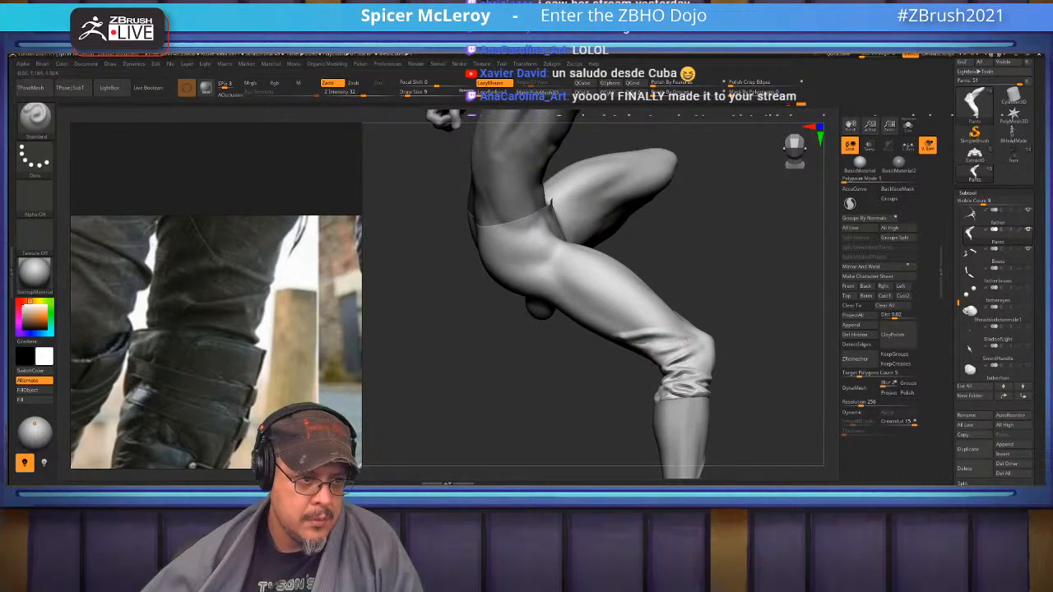
{"action": "left_click_drag", "start_coordinate": [579, 359], "coordinate": [712, 345]}
{"action": "left_click_drag", "start_coordinate": [651, 331], "coordinate": [734, 259], "text": "shift"}
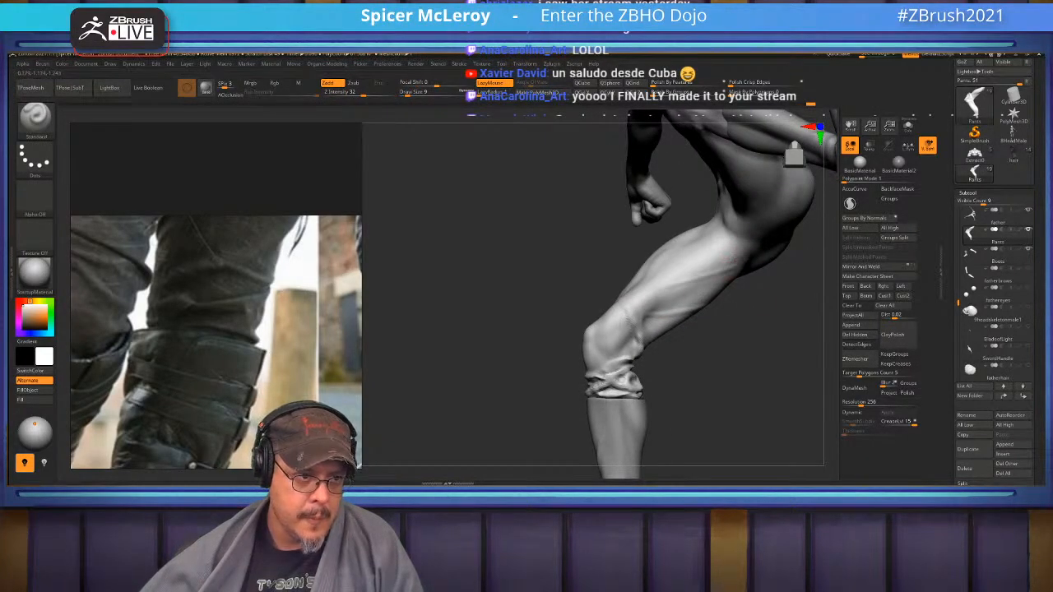
{"action": "key", "text": "shift"}
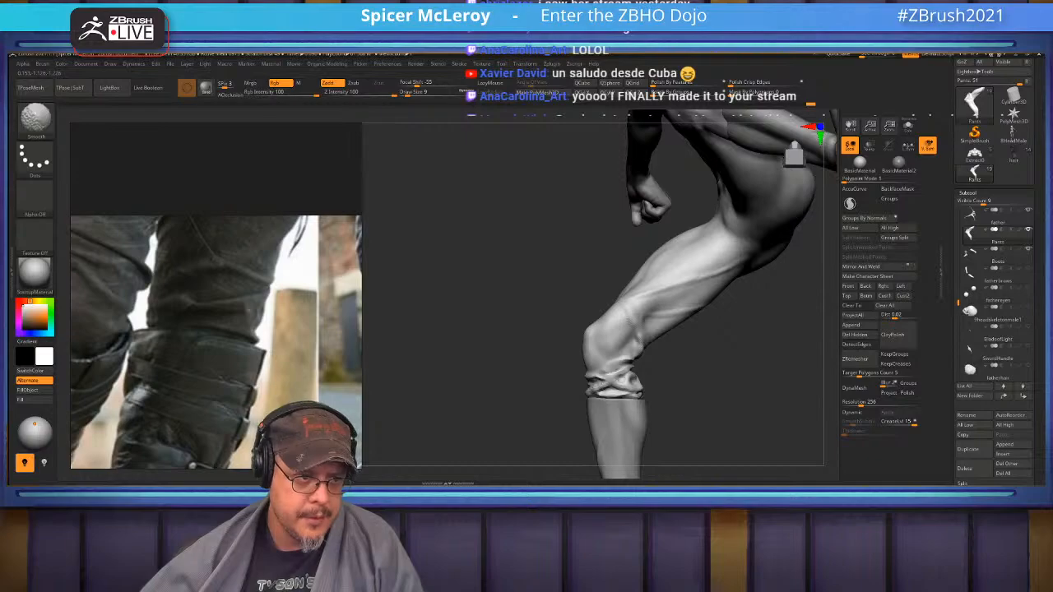
Extend the thigh wrinkles from the knee toward the hip with the Standard brush and soften them
{"action": "left_click_drag", "start_coordinate": [625, 312], "coordinate": [727, 270]}
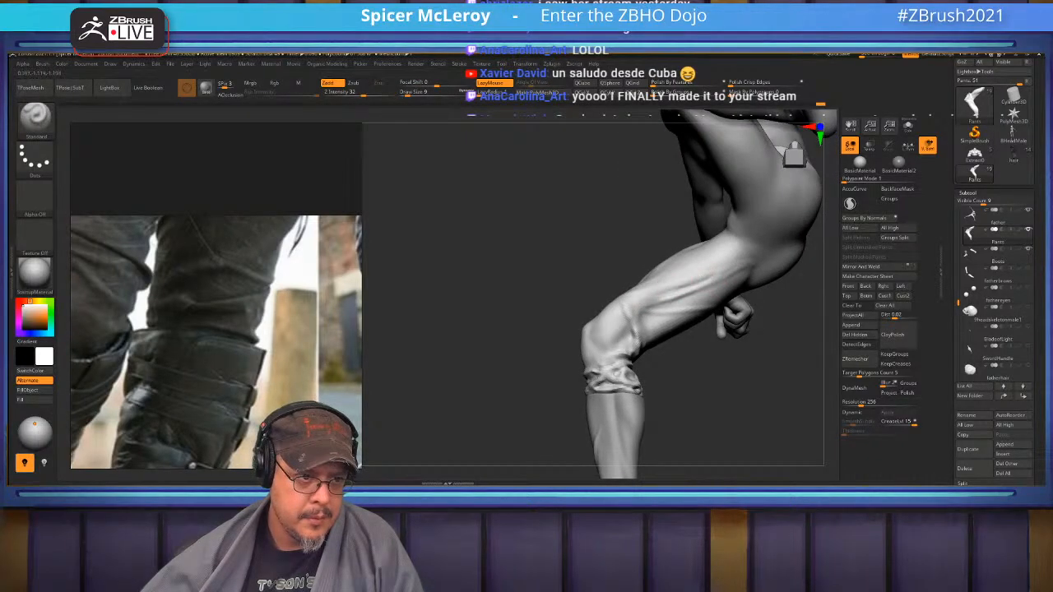
{"action": "key", "text": "shift"}
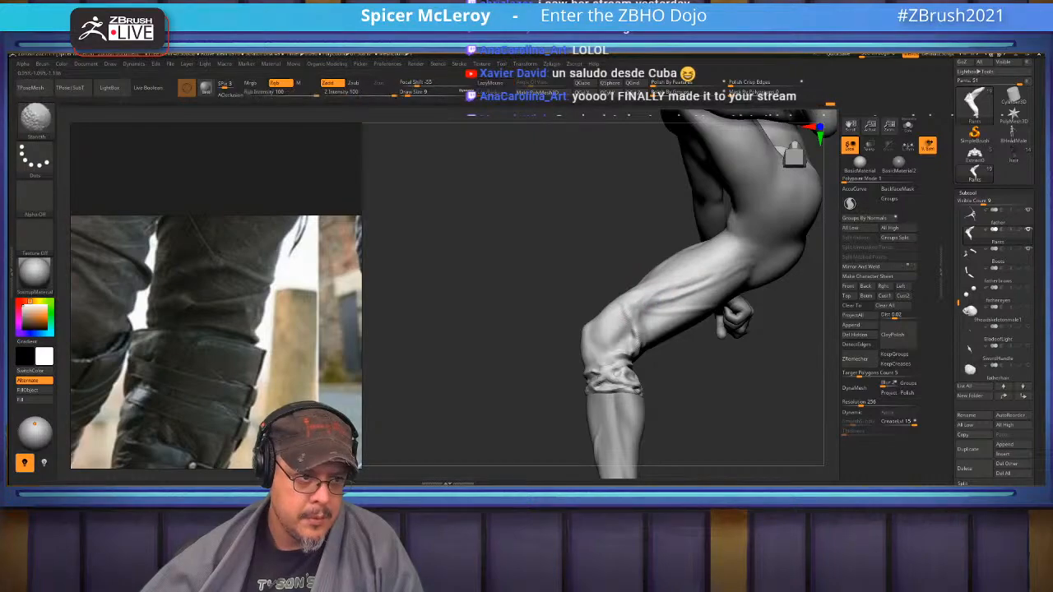
{"action": "mouse_move", "coordinate": [668, 362]}
{"action": "left_mouse_down"}
{"action": "mouse_move", "coordinate": [713, 349]}
{"action": "mouse_move", "coordinate": [722, 283]}
{"action": "mouse_move", "coordinate": [695, 286]}
{"action": "mouse_move", "coordinate": [611, 351]}
{"action": "mouse_move", "coordinate": [723, 326]}
{"action": "left_mouse_up"}
Build up the pants behind the knee with ClayBuildup at draw size 44, accepting removal of the later undo history entries
{"action": "key", "text": "ctrl"}
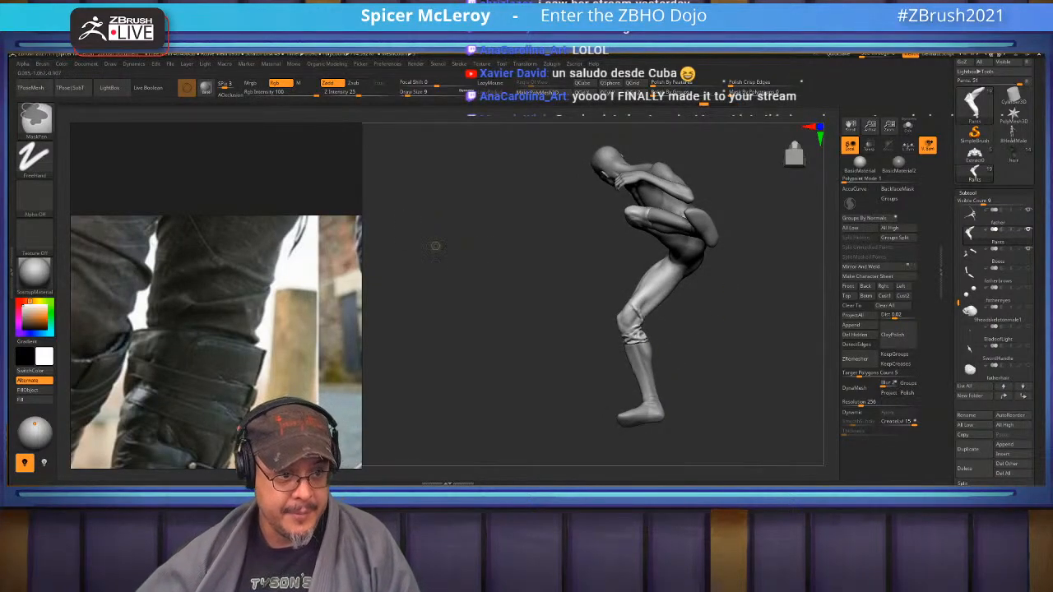
{"action": "mouse_move", "coordinate": [712, 335]}
{"action": "left_mouse_down"}
{"action": "mouse_move", "coordinate": [761, 344]}
{"action": "mouse_move", "coordinate": [724, 391]}
{"action": "mouse_move", "coordinate": [673, 421]}
{"action": "mouse_move", "coordinate": [732, 370]}
{"action": "mouse_move", "coordinate": [744, 419]}
{"action": "mouse_move", "coordinate": [760, 403]}
{"action": "mouse_move", "coordinate": [707, 395]}
{"action": "mouse_move", "coordinate": [683, 280]}
{"action": "left_mouse_up"}
{"action": "key", "text": "b"}
{"action": "key", "text": "c"}
{"action": "key", "text": "b"}
{"action": "left_click", "coordinate": [678, 284]}
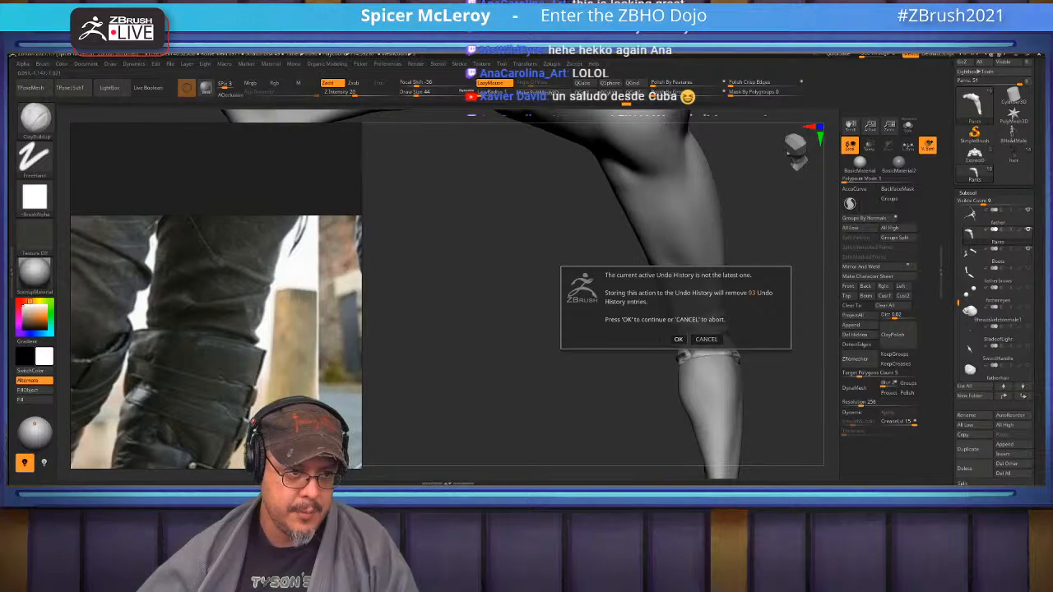
{"action": "left_click", "coordinate": [678, 339]}
{"action": "left_click_drag", "start_coordinate": [683, 324], "coordinate": [732, 345]}
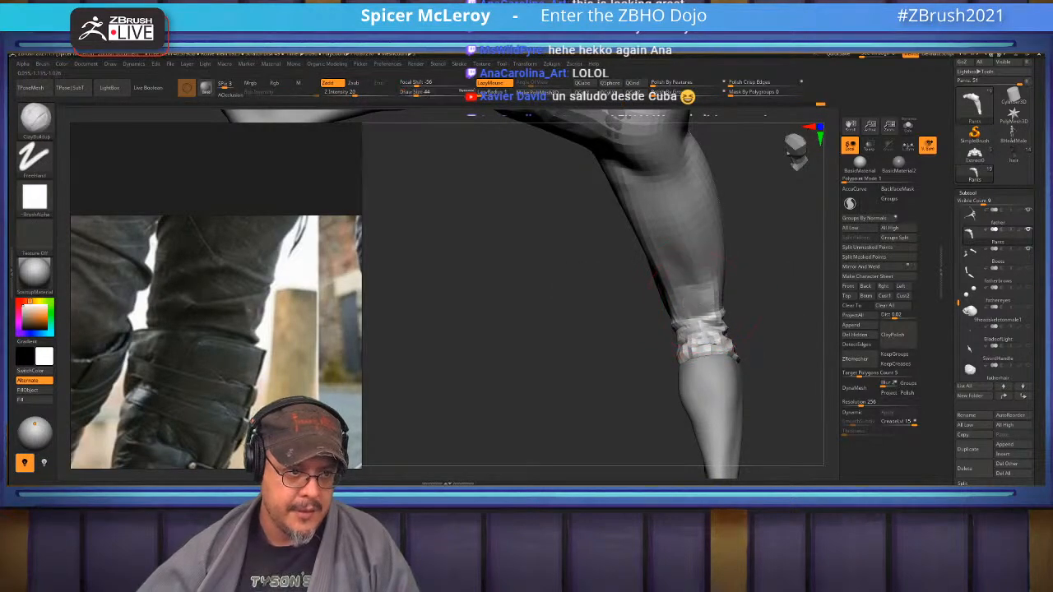
Reshape the outline of the bunched cuff above the boot with the Move brush at draw size 14
{"action": "mouse_move", "coordinate": [755, 292]}
{"action": "left_mouse_down"}
{"action": "mouse_move", "coordinate": [769, 287]}
{"action": "mouse_move", "coordinate": [769, 329]}
{"action": "mouse_move", "coordinate": [707, 280]}
{"action": "mouse_move", "coordinate": [773, 239]}
{"action": "mouse_move", "coordinate": [773, 291]}
{"action": "mouse_move", "coordinate": [716, 316]}
{"action": "mouse_move", "coordinate": [715, 284]}
{"action": "left_mouse_up"}
{"action": "key", "text": "b"}
{"action": "key", "text": "m"}
{"action": "key", "text": "v"}
{"action": "key", "text": "s"}
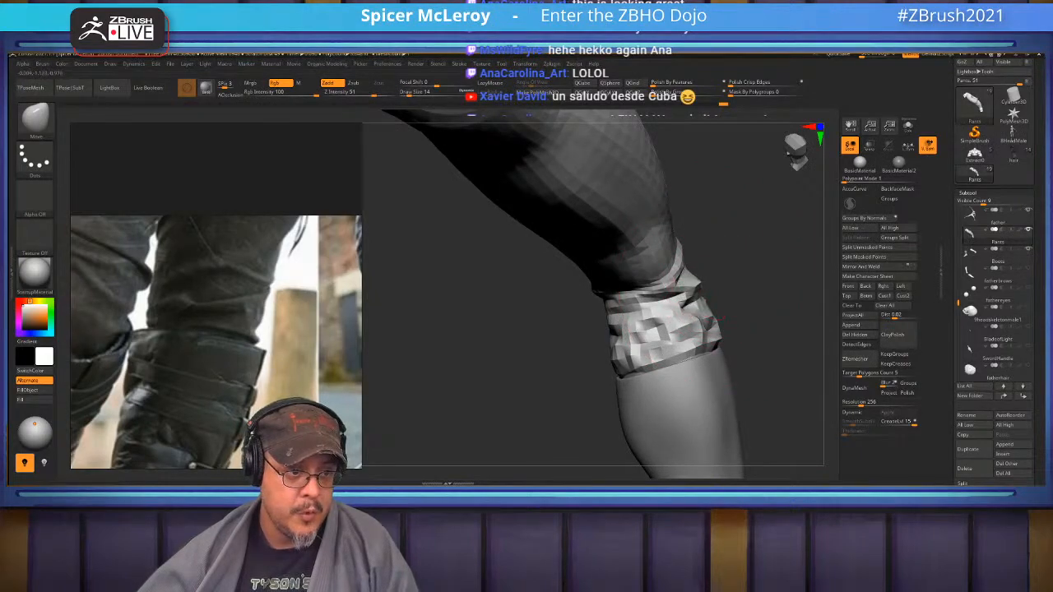
{"action": "left_click_drag", "start_coordinate": [510, 313], "coordinate": [662, 297]}
{"action": "left_click_drag", "start_coordinate": [592, 312], "coordinate": [602, 312]}
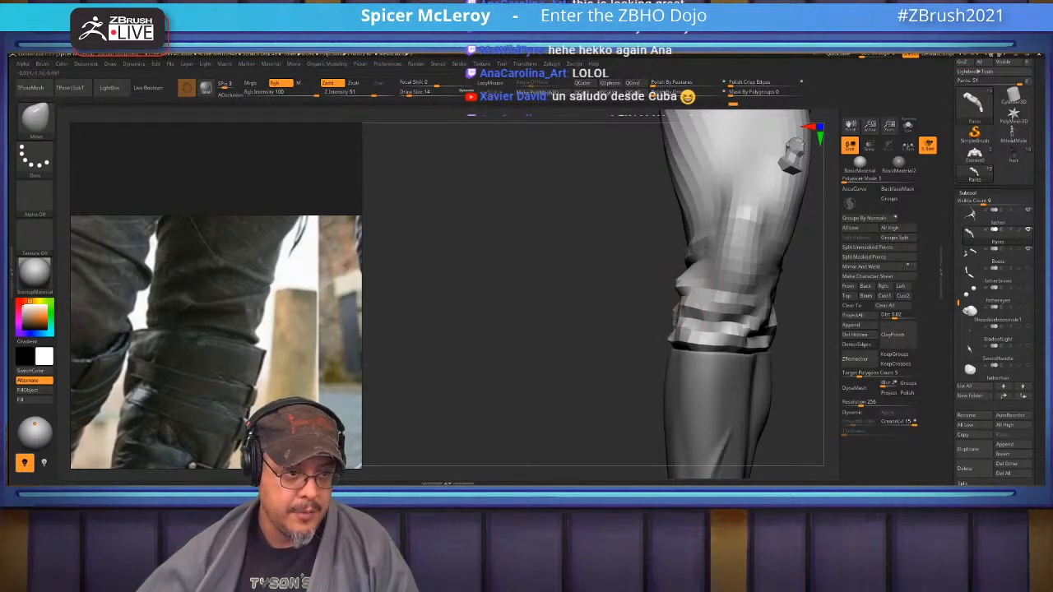
{"action": "left_click_drag", "start_coordinate": [656, 285], "coordinate": [555, 292]}
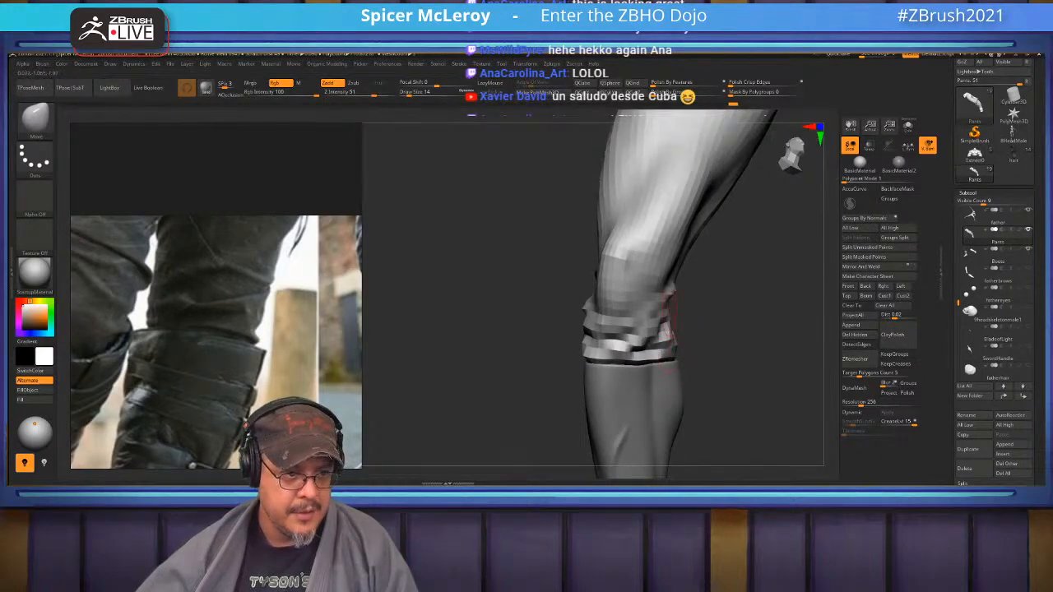
{"action": "mouse_move", "coordinate": [668, 368]}
{"action": "left_mouse_down"}
{"action": "mouse_move", "coordinate": [683, 337]}
{"action": "mouse_move", "coordinate": [671, 306]}
{"action": "mouse_move", "coordinate": [673, 314]}
{"action": "mouse_move", "coordinate": [611, 235]}
{"action": "left_mouse_up"}
Switch to ClayBuildup at draw size 23 and add fabric volume to the back of the leg above the cuff
{"action": "key", "text": "b"}
{"action": "key", "text": "c"}
{"action": "key", "text": "b"}
{"action": "key", "text": "s"}
{"action": "left_click_drag", "start_coordinate": [653, 340], "coordinate": [657, 339]}
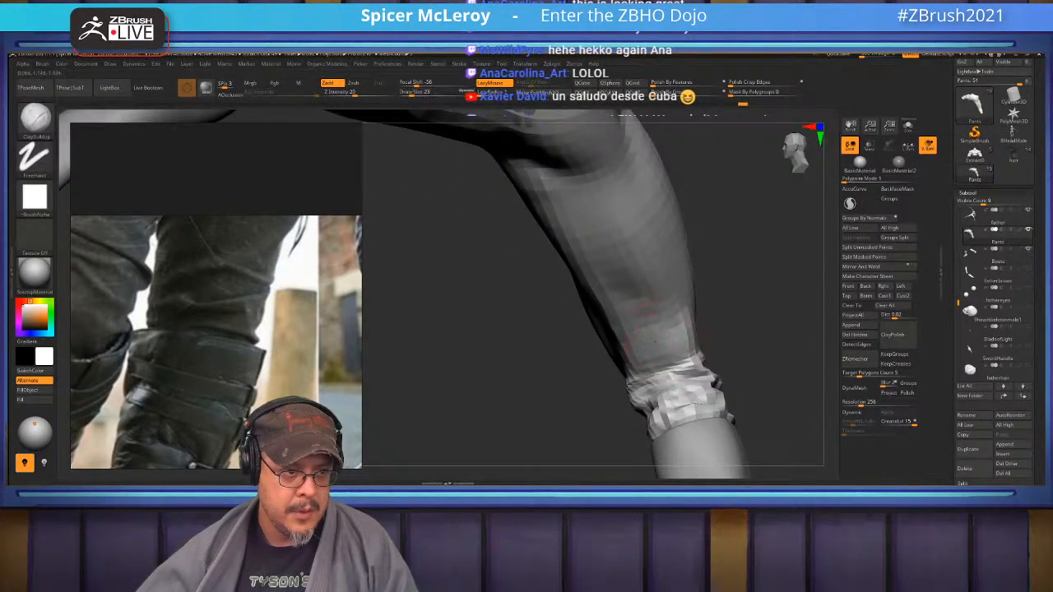
{"action": "left_click_drag", "start_coordinate": [608, 290], "coordinate": [645, 288]}
Add ClayBuildup strokes around the side of the knee where the pants gather above the cuff
{"action": "mouse_move", "coordinate": [526, 329]}
{"action": "left_mouse_down"}
{"action": "mouse_move", "coordinate": [477, 284]}
{"action": "mouse_move", "coordinate": [481, 362]}
{"action": "mouse_move", "coordinate": [496, 366]}
{"action": "mouse_move", "coordinate": [546, 249]}
{"action": "left_mouse_up"}
{"action": "mouse_move", "coordinate": [535, 287]}
{"action": "left_mouse_down"}
{"action": "mouse_move", "coordinate": [596, 329]}
{"action": "mouse_move", "coordinate": [648, 269]}
{"action": "mouse_move", "coordinate": [645, 342]}
{"action": "mouse_move", "coordinate": [625, 329]}
{"action": "mouse_move", "coordinate": [633, 308]}
{"action": "mouse_move", "coordinate": [560, 305]}
{"action": "mouse_move", "coordinate": [547, 283]}
{"action": "mouse_move", "coordinate": [567, 325]}
{"action": "mouse_move", "coordinate": [608, 358]}
{"action": "left_mouse_up"}
{"action": "left_click_drag", "start_coordinate": [740, 411], "coordinate": [740, 296]}
{"action": "key", "text": "f"}
{"action": "mouse_move", "coordinate": [592, 303]}
{"action": "left_mouse_down"}
{"action": "mouse_move", "coordinate": [633, 297]}
{"action": "mouse_move", "coordinate": [589, 306]}
{"action": "mouse_move", "coordinate": [616, 290]}
{"action": "mouse_move", "coordinate": [574, 292]}
{"action": "mouse_move", "coordinate": [534, 327]}
{"action": "left_mouse_up"}
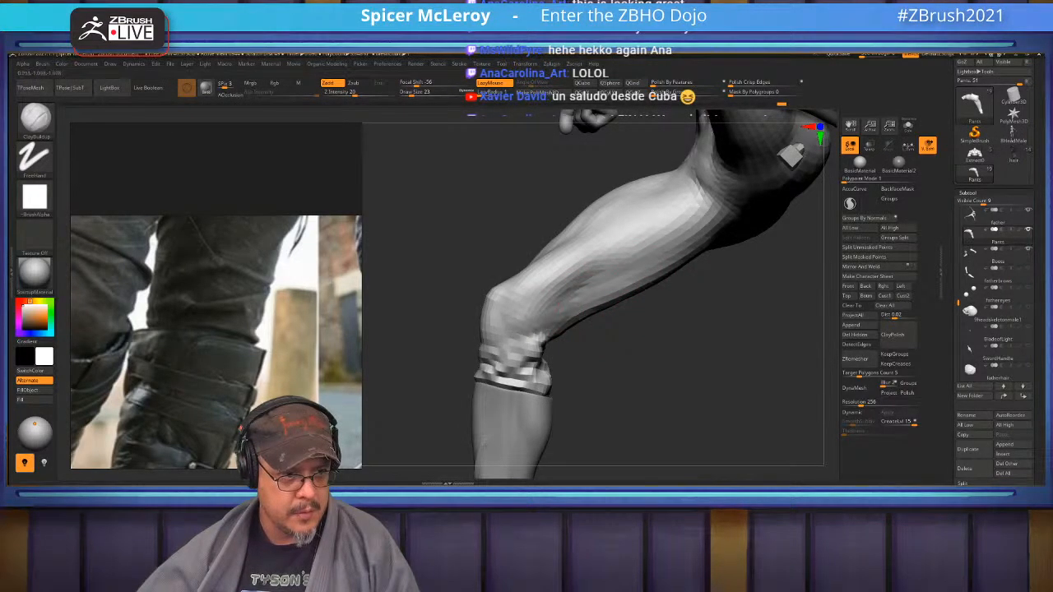
Build up fabric along the rear thigh above the knee and around the back of the cuff with ClayBuildup at draw size 23
{"action": "left_click_drag", "start_coordinate": [592, 298], "coordinate": [520, 339]}
{"action": "left_click_drag", "start_coordinate": [612, 284], "coordinate": [534, 325]}
{"action": "mouse_move", "coordinate": [586, 275]}
{"action": "left_mouse_down"}
{"action": "mouse_move", "coordinate": [553, 321]}
{"action": "mouse_move", "coordinate": [536, 313]}
{"action": "left_mouse_up"}
{"action": "mouse_move", "coordinate": [625, 346]}
{"action": "left_mouse_down"}
{"action": "mouse_move", "coordinate": [530, 312]}
{"action": "mouse_move", "coordinate": [629, 337]}
{"action": "mouse_move", "coordinate": [699, 337]}
{"action": "left_mouse_up"}
{"action": "left_click_drag", "start_coordinate": [545, 337], "coordinate": [484, 292]}
{"action": "left_click_drag", "start_coordinate": [625, 169], "coordinate": [683, 217], "text": "alt"}
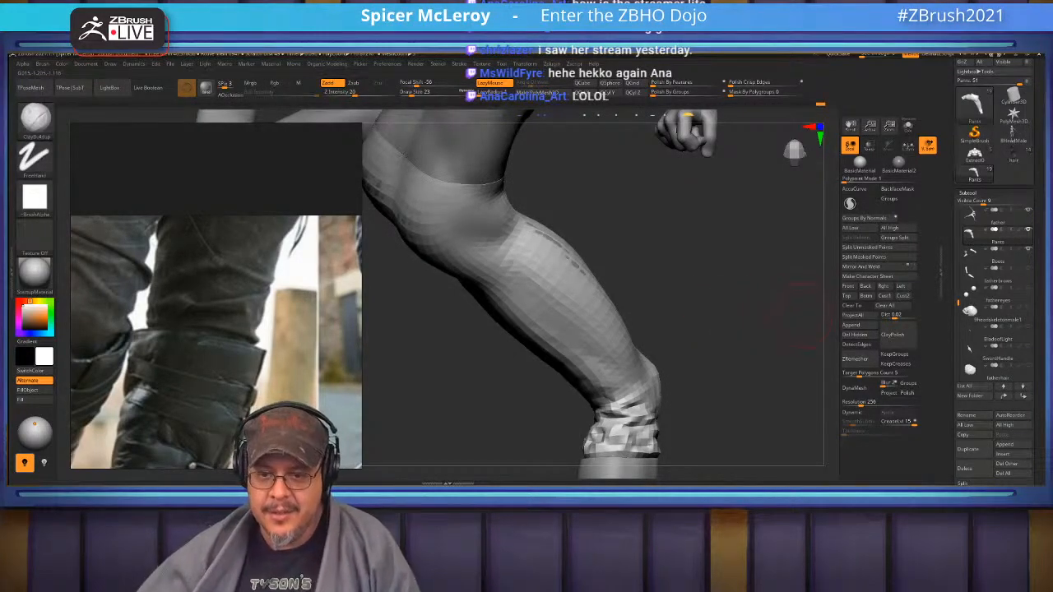
Smooth the pants over the hip and add ClayBuildup strokes from below the buttock down the back of the leg
{"action": "left_click_drag", "start_coordinate": [764, 307], "coordinate": [822, 297]}
{"action": "left_click_drag", "start_coordinate": [630, 244], "coordinate": [642, 288], "text": "shift"}
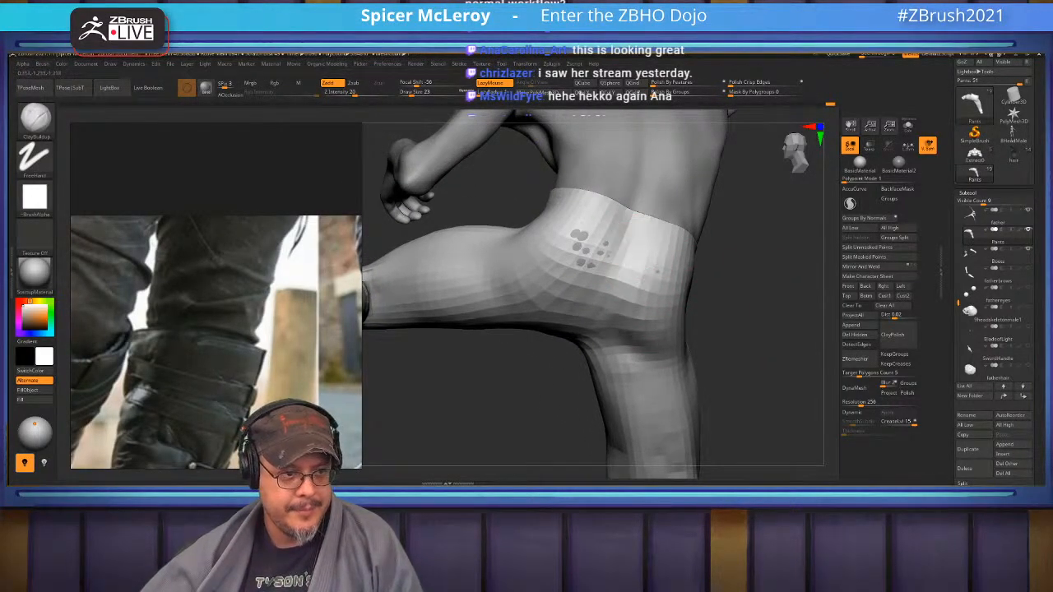
{"action": "left_click_drag", "start_coordinate": [744, 333], "coordinate": [709, 221]}
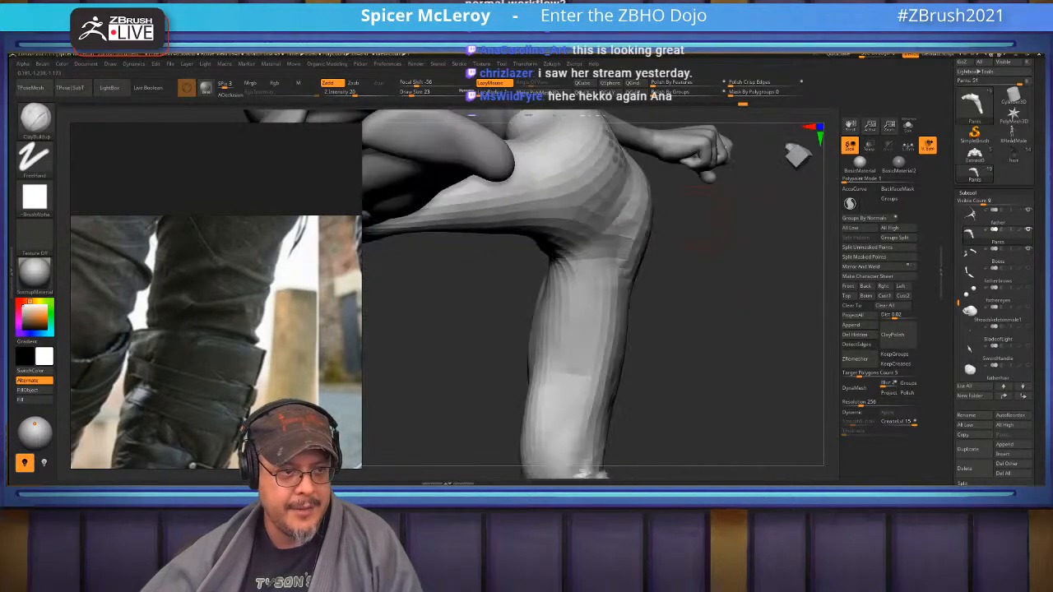
{"action": "mouse_move", "coordinate": [617, 267]}
{"action": "left_mouse_down"}
{"action": "mouse_move", "coordinate": [575, 328]}
{"action": "mouse_move", "coordinate": [563, 400]}
{"action": "left_mouse_up"}
{"action": "left_click_drag", "start_coordinate": [485, 412], "coordinate": [547, 476]}
Switch to the Standard brush at draw size 11 and move the pants up to a higher subdivision level
{"action": "left_click_drag", "start_coordinate": [707, 247], "coordinate": [744, 452]}
{"action": "left_click_drag", "start_coordinate": [745, 370], "coordinate": [789, 354]}
{"action": "mouse_move", "coordinate": [679, 276]}
{"action": "left_mouse_down"}
{"action": "mouse_move", "coordinate": [658, 300]}
{"action": "mouse_move", "coordinate": [629, 300]}
{"action": "left_mouse_up"}
{"action": "left_click_drag", "start_coordinate": [756, 346], "coordinate": [608, 288]}
{"action": "left_click_drag", "start_coordinate": [707, 271], "coordinate": [716, 361]}
{"action": "mouse_move", "coordinate": [773, 243]}
{"action": "left_mouse_down", "text": "alt"}
{"action": "mouse_move", "coordinate": [650, 333]}
{"action": "mouse_move", "coordinate": [607, 318]}
{"action": "left_mouse_up", "text": "alt"}
{"action": "key", "text": "b"}
{"action": "key", "text": "s"}
{"action": "key", "text": "t"}
{"action": "key", "text": "s"}
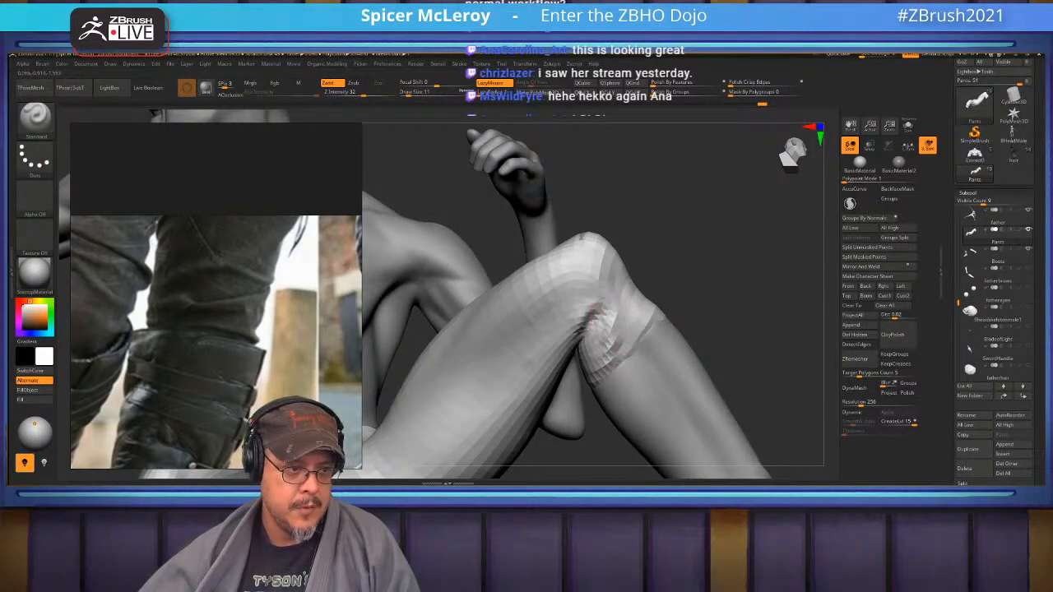
{"action": "key", "text": "d"}
Sculpt compression folds with the Standard brush behind the raised knee and along the side of the cuff
{"action": "left_click_drag", "start_coordinate": [752, 267], "coordinate": [727, 303]}
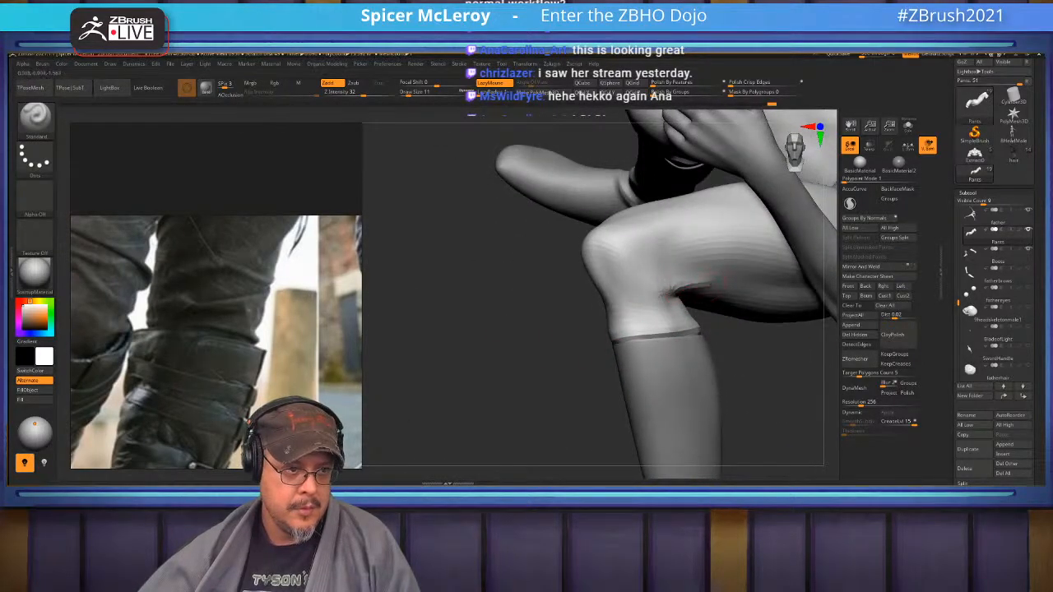
{"action": "left_click_drag", "start_coordinate": [671, 298], "coordinate": [638, 317]}
{"action": "mouse_move", "coordinate": [493, 329]}
{"action": "left_mouse_down"}
{"action": "mouse_move", "coordinate": [639, 313]}
{"action": "mouse_move", "coordinate": [575, 315]}
{"action": "mouse_move", "coordinate": [580, 351]}
{"action": "left_mouse_up"}
{"action": "left_click_drag", "start_coordinate": [658, 378], "coordinate": [735, 370]}
{"action": "mouse_move", "coordinate": [574, 349]}
{"action": "left_mouse_down"}
{"action": "mouse_move", "coordinate": [549, 345]}
{"action": "mouse_move", "coordinate": [567, 351]}
{"action": "left_mouse_up"}
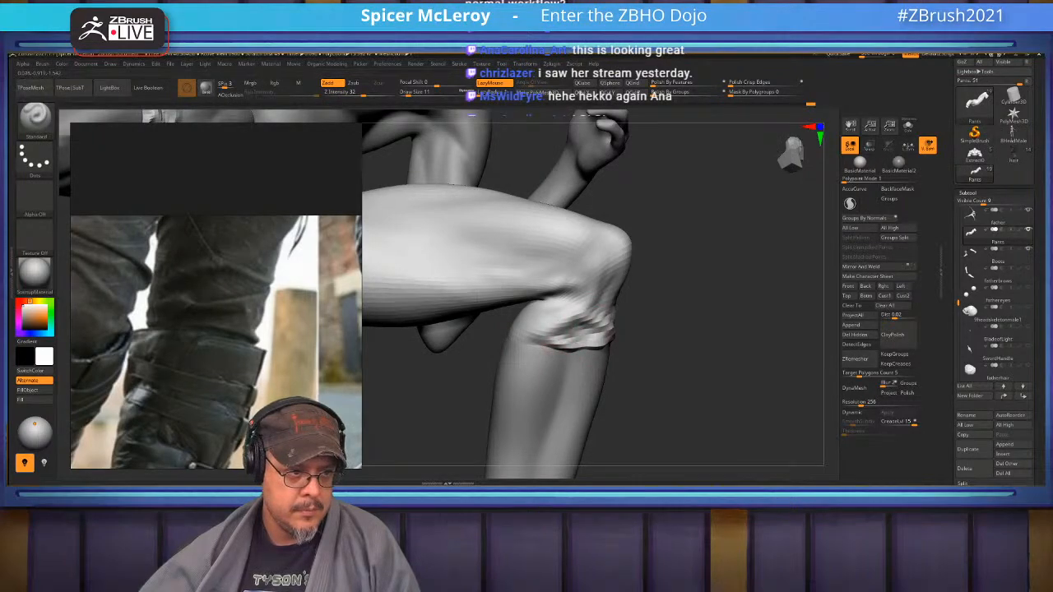
{"action": "left_click_drag", "start_coordinate": [658, 354], "coordinate": [757, 333]}
{"action": "mouse_move", "coordinate": [537, 331]}
{"action": "left_mouse_down"}
{"action": "mouse_move", "coordinate": [477, 340]}
{"action": "mouse_move", "coordinate": [534, 333]}
{"action": "left_mouse_up"}
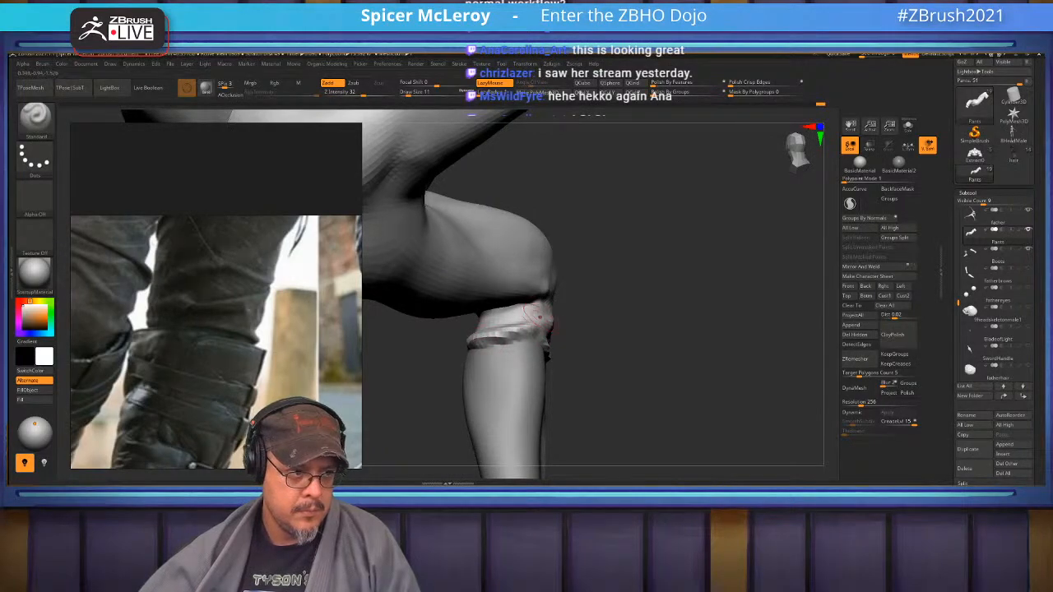
Continue the bunched folds around the back and sides of the raised leg's cuff above the boot
{"action": "mouse_move", "coordinate": [658, 362]}
{"action": "left_mouse_down"}
{"action": "mouse_move", "coordinate": [731, 304]}
{"action": "mouse_move", "coordinate": [641, 366]}
{"action": "mouse_move", "coordinate": [657, 279]}
{"action": "mouse_move", "coordinate": [633, 362]}
{"action": "left_mouse_up"}
{"action": "left_click_drag", "start_coordinate": [444, 342], "coordinate": [394, 376]}
{"action": "left_click_drag", "start_coordinate": [624, 370], "coordinate": [741, 345]}
{"action": "left_click_drag", "start_coordinate": [658, 370], "coordinate": [622, 349], "text": "alt"}
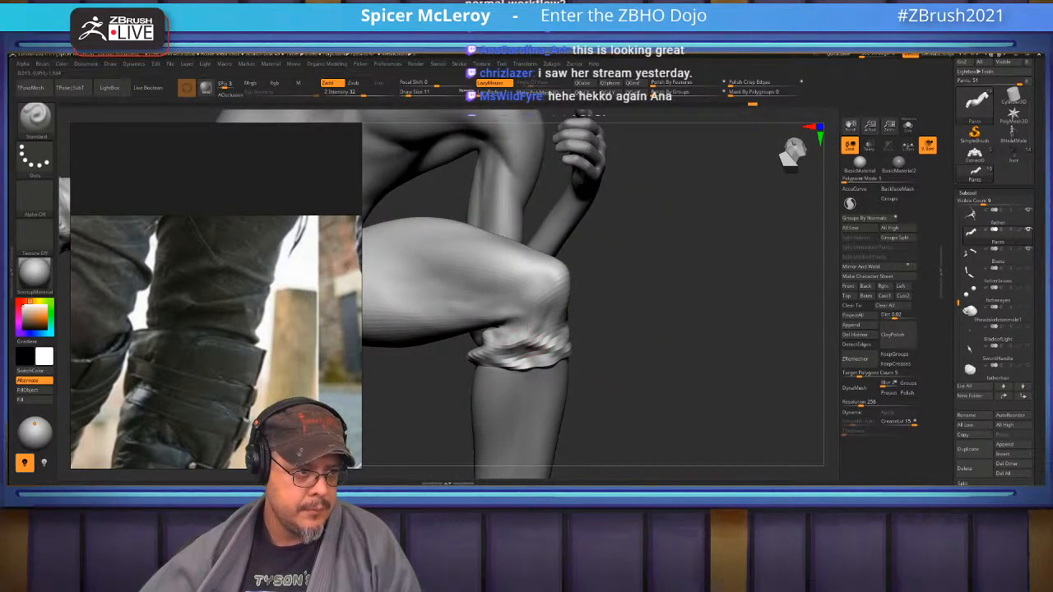
{"action": "left_click_drag", "start_coordinate": [537, 321], "coordinate": [531, 337]}
{"action": "mouse_move", "coordinate": [724, 337]}
{"action": "left_mouse_down"}
{"action": "mouse_move", "coordinate": [617, 362]}
{"action": "mouse_move", "coordinate": [555, 423]}
{"action": "mouse_move", "coordinate": [605, 415]}
{"action": "left_mouse_up"}
{"action": "mouse_move", "coordinate": [608, 310]}
{"action": "left_mouse_down"}
{"action": "mouse_move", "coordinate": [580, 278]}
{"action": "mouse_move", "coordinate": [609, 313]}
{"action": "mouse_move", "coordinate": [587, 330]}
{"action": "left_mouse_up"}
{"action": "mouse_move", "coordinate": [580, 284]}
{"action": "left_mouse_down"}
{"action": "mouse_move", "coordinate": [554, 350]}
{"action": "mouse_move", "coordinate": [633, 303]}
{"action": "mouse_move", "coordinate": [719, 280]}
{"action": "left_mouse_up"}
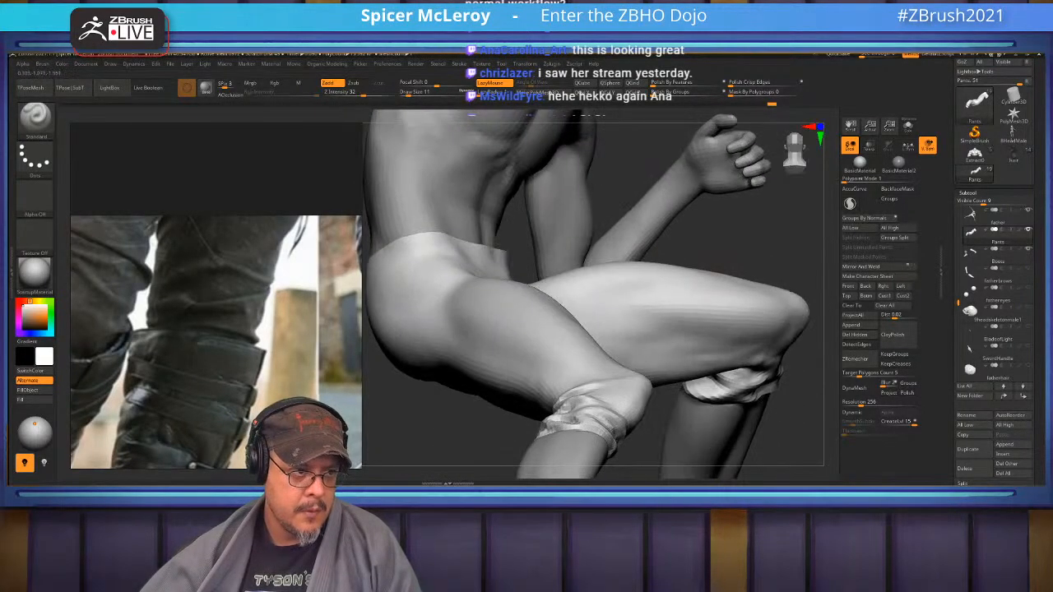
Sculpt folds at the front of the hip and a raised band around the pants' waist edge with the Standard brush
{"action": "right_click_drag", "start_coordinate": [648, 269], "coordinate": [486, 308]}
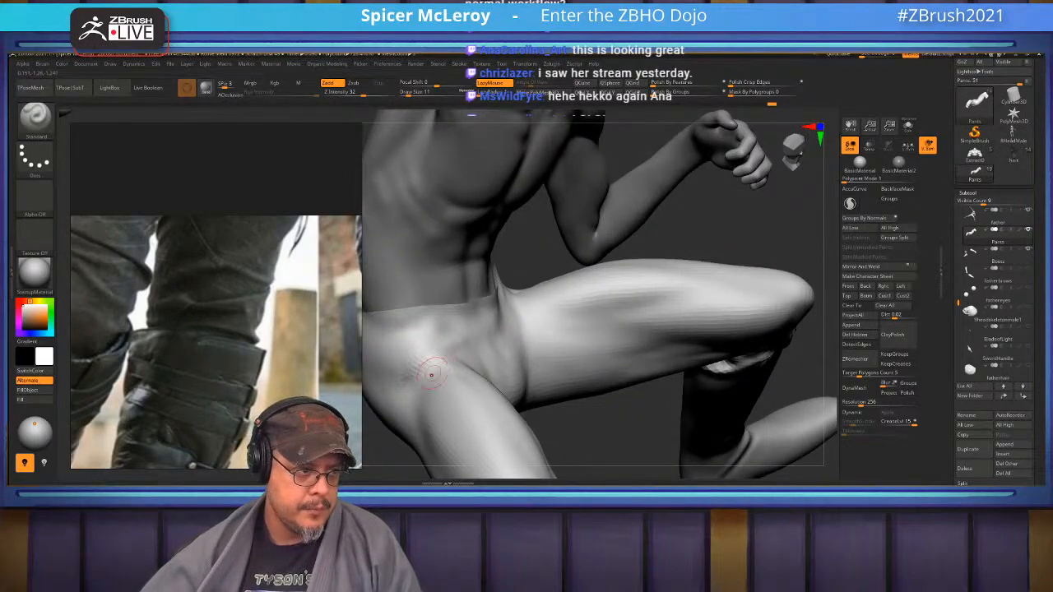
{"action": "right_click_drag", "start_coordinate": [433, 364], "coordinate": [505, 358], "text": "alt"}
{"action": "left_click_drag", "start_coordinate": [566, 309], "coordinate": [431, 326]}
{"action": "right_click_drag", "start_coordinate": [431, 326], "coordinate": [552, 329]}
{"action": "left_click_drag", "start_coordinate": [504, 316], "coordinate": [400, 328]}
{"action": "mouse_move", "coordinate": [399, 328]}
{"action": "right_mouse_down"}
{"action": "mouse_move", "coordinate": [510, 333]}
{"action": "mouse_move", "coordinate": [618, 303]}
{"action": "right_mouse_up"}
{"action": "left_click_drag", "start_coordinate": [556, 317], "coordinate": [436, 327]}
{"action": "right_click_drag", "start_coordinate": [436, 327], "coordinate": [541, 329]}
{"action": "left_click_drag", "start_coordinate": [541, 329], "coordinate": [591, 312]}
{"action": "right_click_drag", "start_coordinate": [590, 312], "coordinate": [485, 326]}
{"action": "left_click_drag", "start_coordinate": [550, 317], "coordinate": [620, 322]}
{"action": "right_click_drag", "start_coordinate": [551, 321], "coordinate": [642, 337], "text": "alt"}
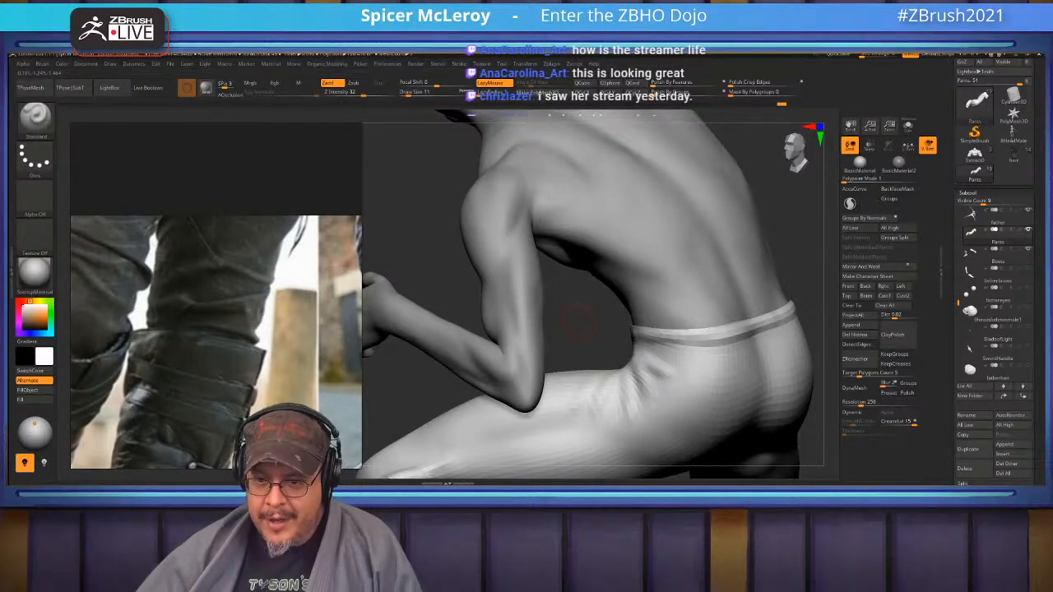
Sculpt fabric folds leading up from the cuff at the back of the extended leg's knee
{"action": "right_click_drag", "start_coordinate": [583, 319], "coordinate": [419, 139], "text": "alt"}
{"action": "mouse_move", "coordinate": [728, 289]}
{"action": "right_mouse_down"}
{"action": "mouse_move", "coordinate": [769, 345]}
{"action": "mouse_move", "coordinate": [723, 279]}
{"action": "right_mouse_up"}
{"action": "mouse_move", "coordinate": [682, 329]}
{"action": "right_mouse_down"}
{"action": "mouse_move", "coordinate": [586, 345]}
{"action": "mouse_move", "coordinate": [597, 285]}
{"action": "mouse_move", "coordinate": [629, 349]}
{"action": "mouse_move", "coordinate": [605, 333]}
{"action": "right_mouse_up"}
{"action": "left_click_drag", "start_coordinate": [528, 393], "coordinate": [560, 368]}
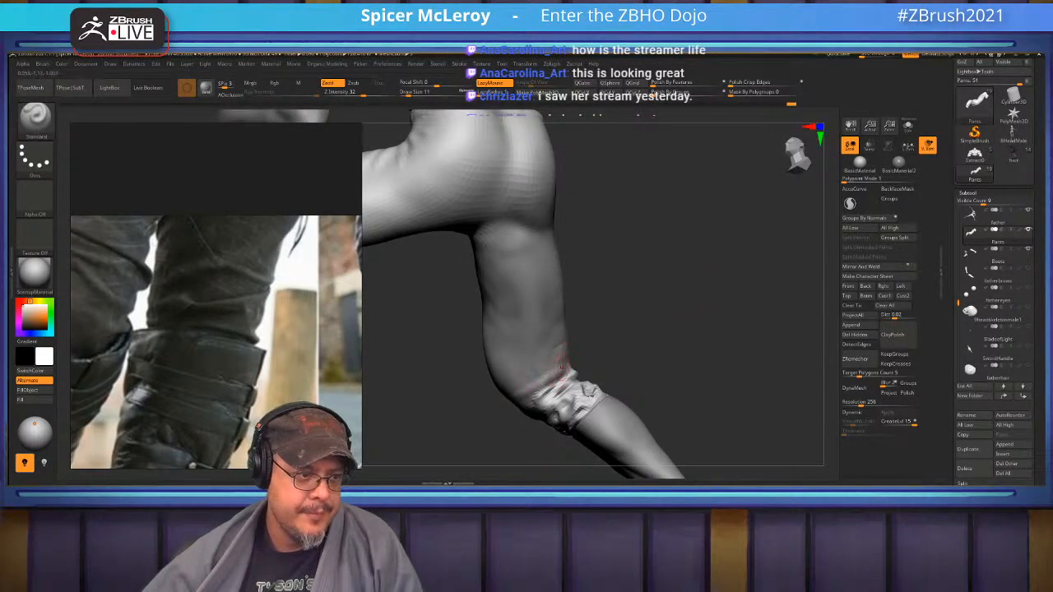
Sculpt tension folds across the groin and the hip crease of the extended leg
{"action": "mouse_move", "coordinate": [645, 346]}
{"action": "right_mouse_down"}
{"action": "mouse_move", "coordinate": [709, 335]}
{"action": "mouse_move", "coordinate": [662, 276]}
{"action": "right_mouse_up"}
{"action": "right_click_drag", "start_coordinate": [662, 275], "coordinate": [691, 354], "text": "alt"}
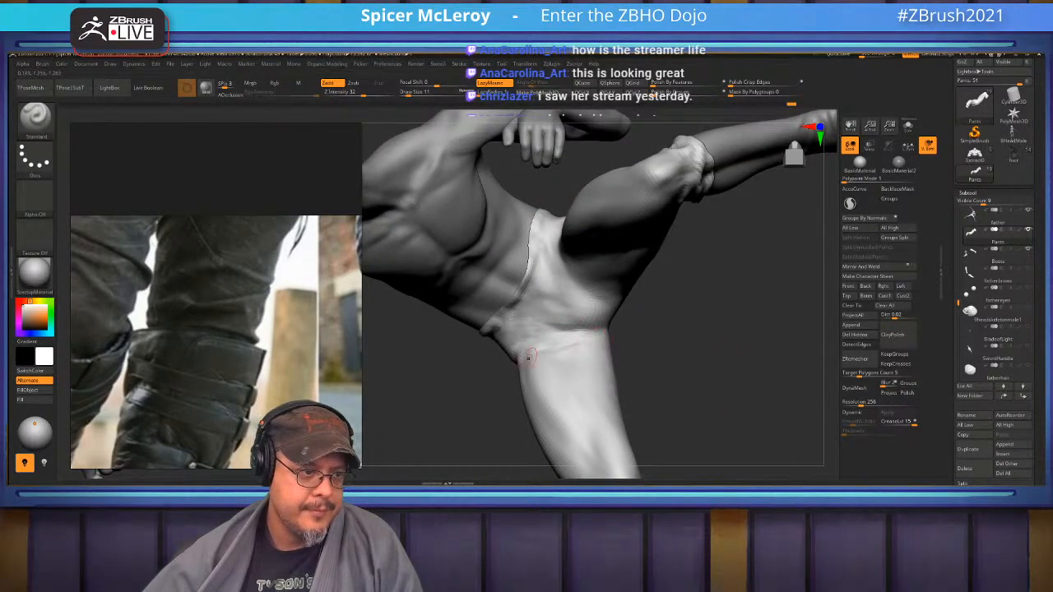
{"action": "right_click_drag", "start_coordinate": [551, 370], "coordinate": [477, 333]}
{"action": "mouse_move", "coordinate": [643, 285]}
{"action": "left_mouse_down"}
{"action": "mouse_move", "coordinate": [577, 310]}
{"action": "mouse_move", "coordinate": [543, 343]}
{"action": "left_mouse_up"}
{"action": "right_click_drag", "start_coordinate": [542, 343], "coordinate": [616, 351]}
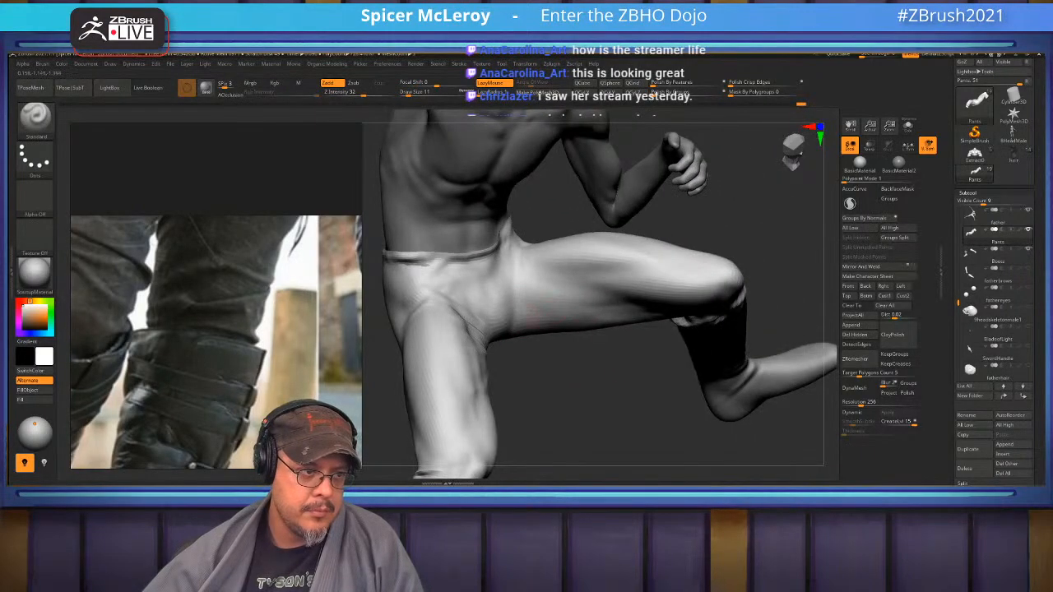
Try long diagonal folds along the raised leg's inner thigh, softening them with Smooth
{"action": "left_click_drag", "start_coordinate": [524, 317], "coordinate": [717, 267]}
{"action": "key", "text": "ctrl+z"}
{"action": "left_click_drag", "start_coordinate": [523, 318], "coordinate": [639, 301]}
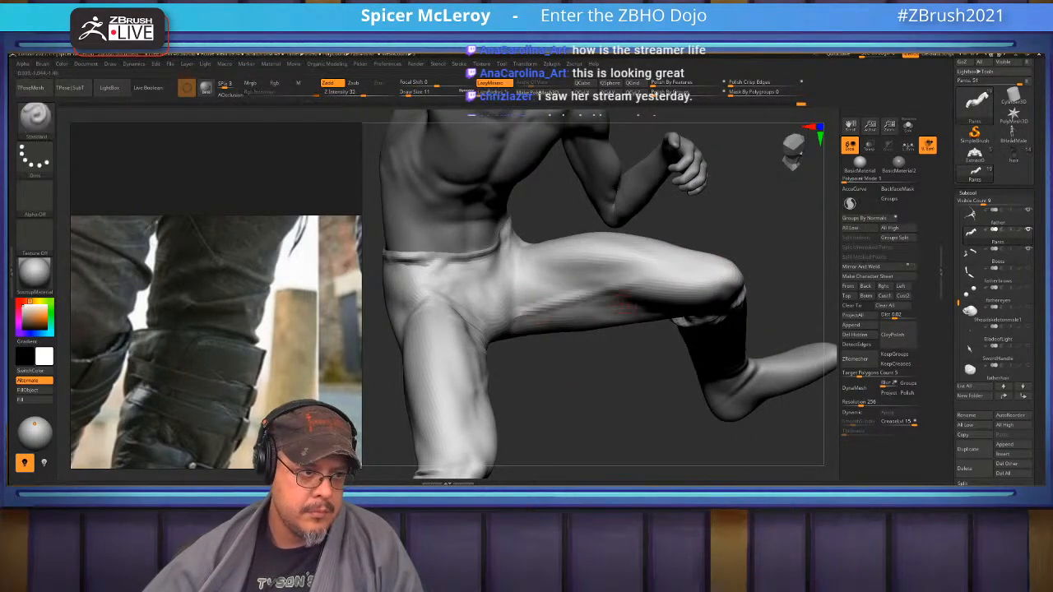
{"action": "right_click_drag", "start_coordinate": [529, 322], "coordinate": [671, 314]}
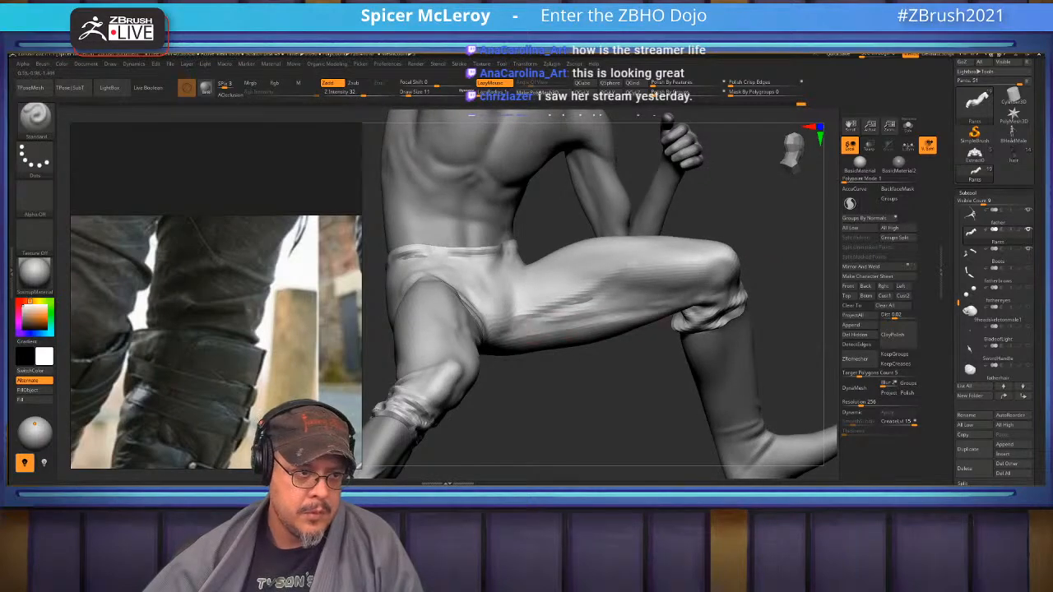
{"action": "right_click_drag", "start_coordinate": [567, 322], "coordinate": [647, 301]}
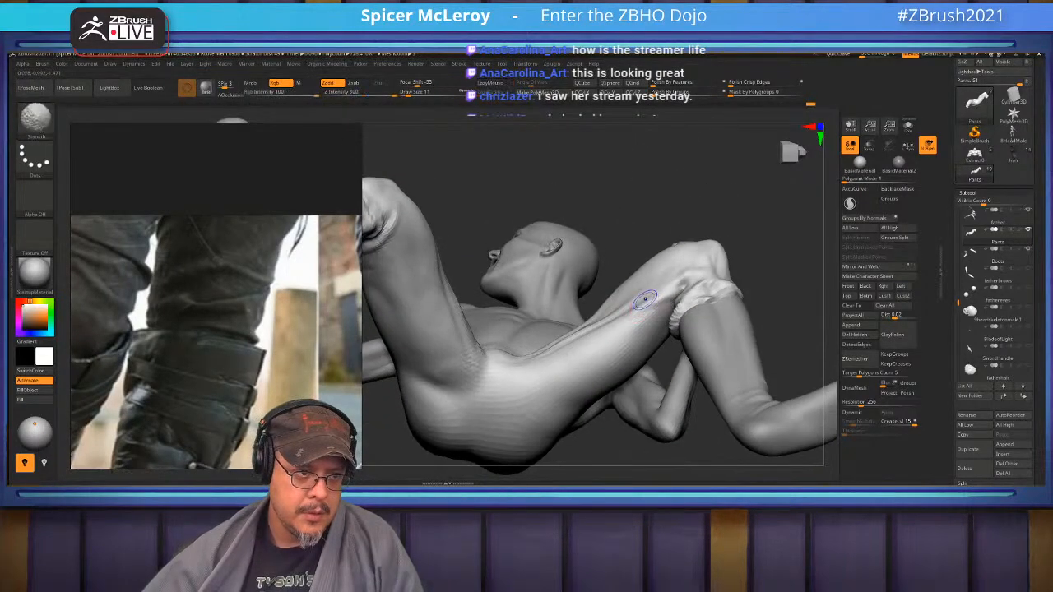
Try alternative fold strokes from the groin along the raised thigh and undo the inner-thigh strokes
{"action": "right_click_drag", "start_coordinate": [720, 248], "coordinate": [740, 329]}
{"action": "key", "text": "f"}
{"action": "key", "text": "f"}
{"action": "mouse_move", "coordinate": [538, 350]}
{"action": "right_mouse_down", "text": "ctrl"}
{"action": "mouse_move", "coordinate": [532, 371]}
{"action": "mouse_move", "coordinate": [547, 366]}
{"action": "mouse_move", "coordinate": [553, 390]}
{"action": "mouse_move", "coordinate": [628, 381]}
{"action": "right_mouse_up", "text": "ctrl"}
{"action": "left_click_drag", "start_coordinate": [492, 342], "coordinate": [692, 401]}
{"action": "key", "text": "ctrl+z"}
{"action": "mouse_move", "coordinate": [494, 339]}
{"action": "left_mouse_down"}
{"action": "mouse_move", "coordinate": [695, 399]}
{"action": "mouse_move", "coordinate": [449, 334]}
{"action": "left_mouse_up"}
{"action": "key", "text": "ctrl+z"}
{"action": "mouse_move", "coordinate": [674, 329]}
{"action": "right_mouse_down"}
{"action": "mouse_move", "coordinate": [535, 354]}
{"action": "mouse_move", "coordinate": [501, 382]}
{"action": "mouse_move", "coordinate": [578, 420]}
{"action": "mouse_move", "coordinate": [510, 366]}
{"action": "right_mouse_up"}
{"action": "key", "text": "ctrl+z"}
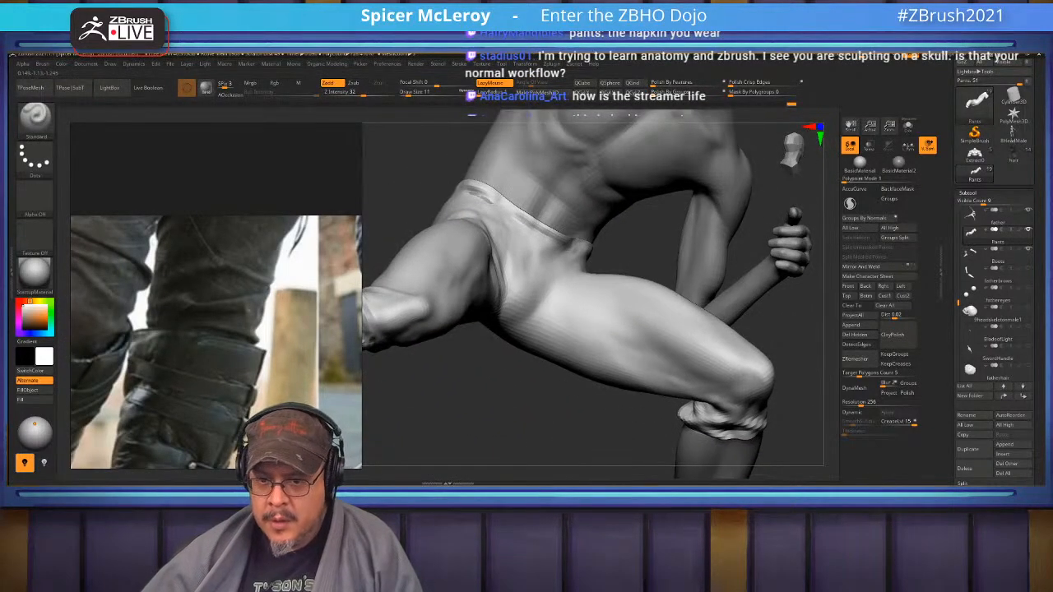
Refine the bunched folds on the inner, rear and outer sides of the raised knee above the boot
{"action": "right_click_drag", "start_coordinate": [526, 403], "coordinate": [510, 440], "text": "alt"}
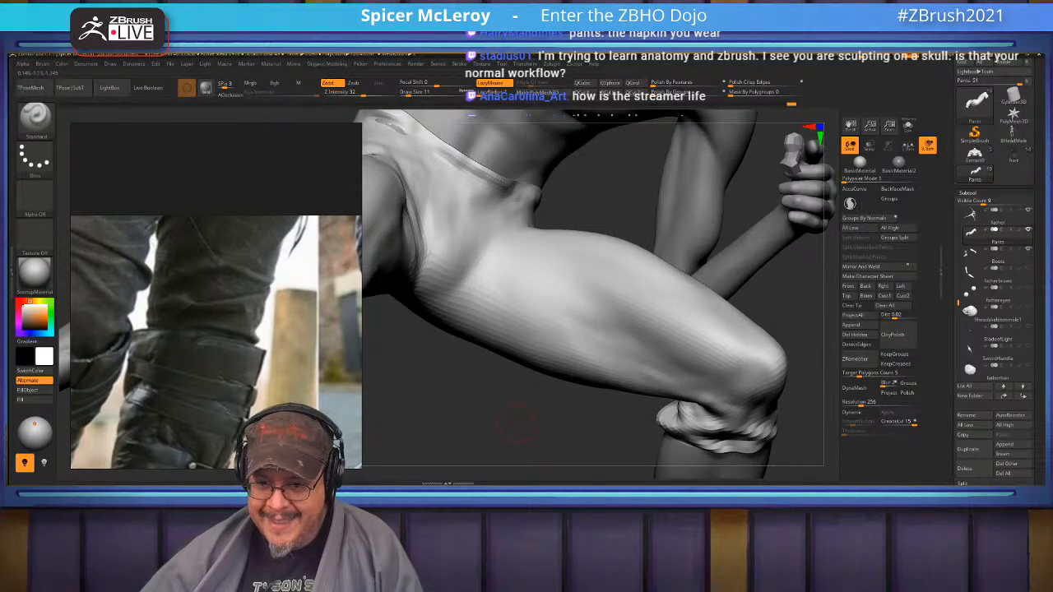
{"action": "mouse_move", "coordinate": [526, 271]}
{"action": "right_mouse_down", "text": "alt"}
{"action": "mouse_move", "coordinate": [538, 193]}
{"action": "mouse_move", "coordinate": [578, 156]}
{"action": "mouse_move", "coordinate": [518, 115]}
{"action": "mouse_move", "coordinate": [503, 140]}
{"action": "mouse_move", "coordinate": [505, 193]}
{"action": "right_mouse_up", "text": "alt"}
{"action": "right_click_drag", "start_coordinate": [576, 345], "coordinate": [555, 361]}
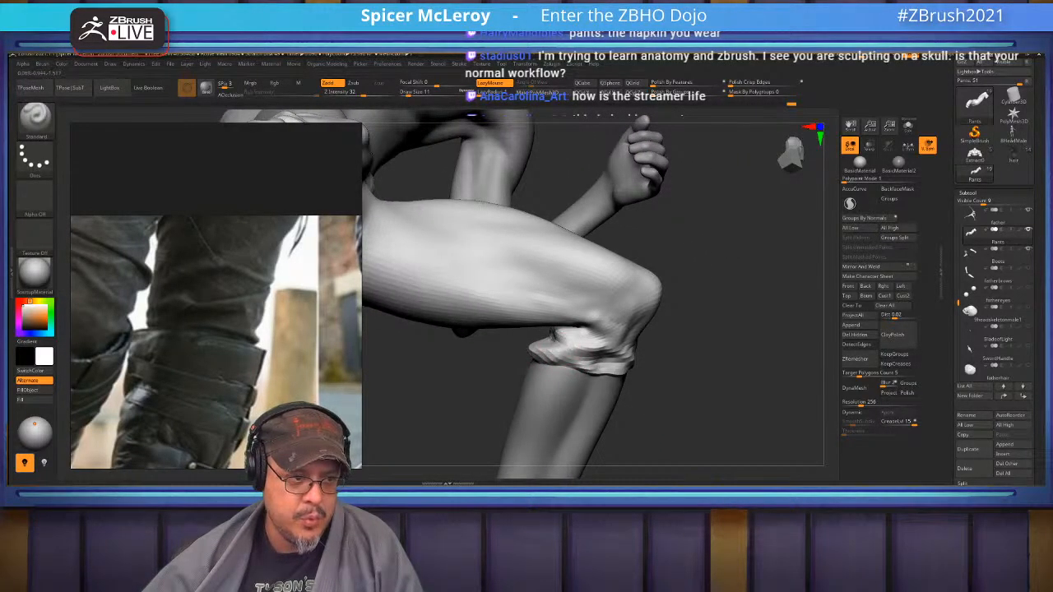
{"action": "right_click_drag", "start_coordinate": [572, 345], "coordinate": [593, 334]}
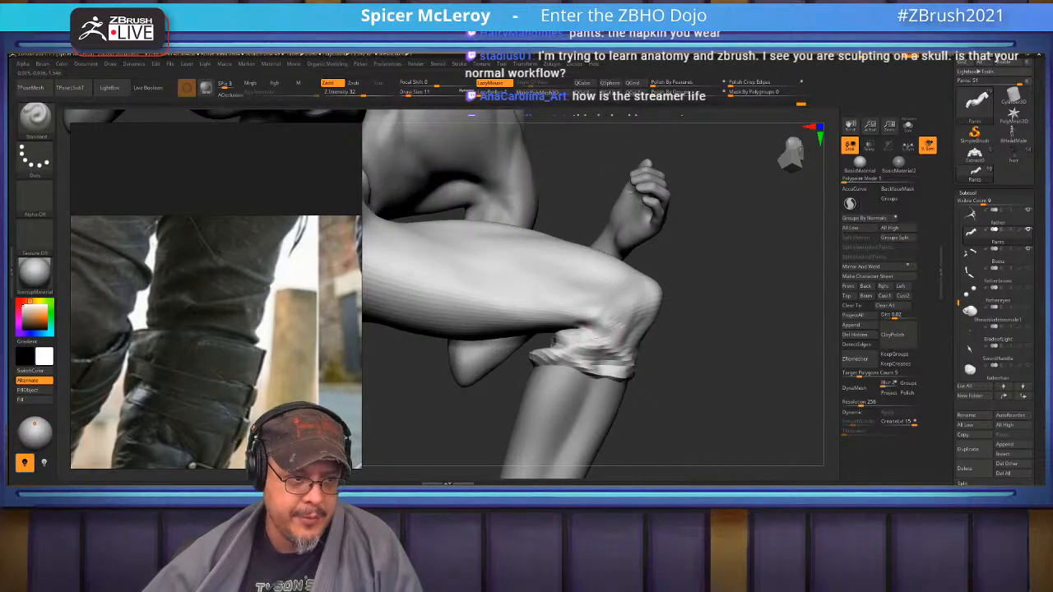
{"action": "left_click_drag", "start_coordinate": [740, 354], "coordinate": [473, 271]}
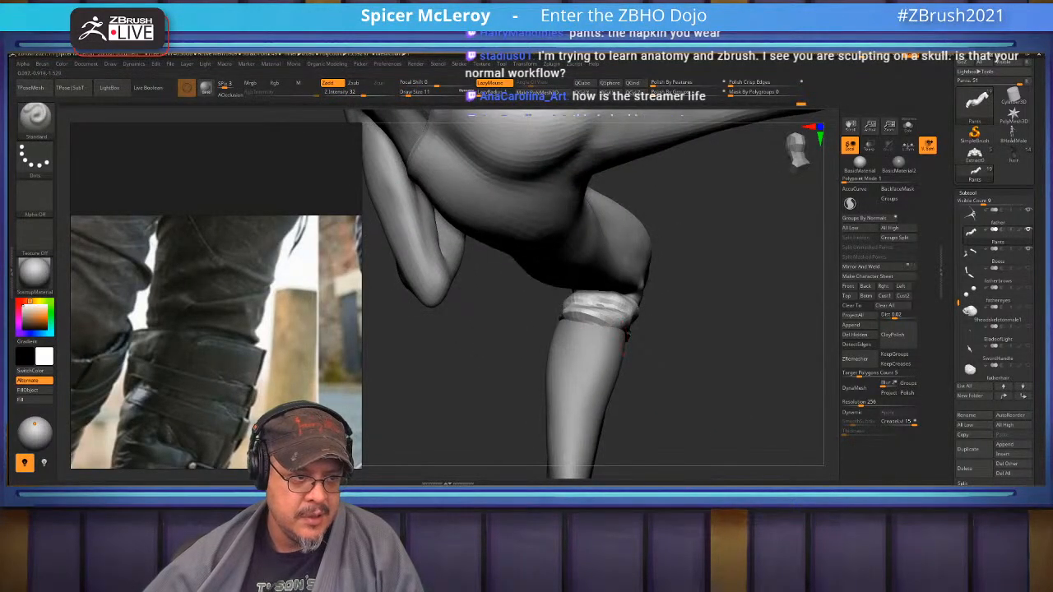
{"action": "mouse_move", "coordinate": [599, 337]}
{"action": "left_mouse_down"}
{"action": "mouse_move", "coordinate": [538, 317]}
{"action": "mouse_move", "coordinate": [652, 338]}
{"action": "mouse_move", "coordinate": [563, 362]}
{"action": "mouse_move", "coordinate": [600, 374]}
{"action": "mouse_move", "coordinate": [547, 360]}
{"action": "left_mouse_up"}
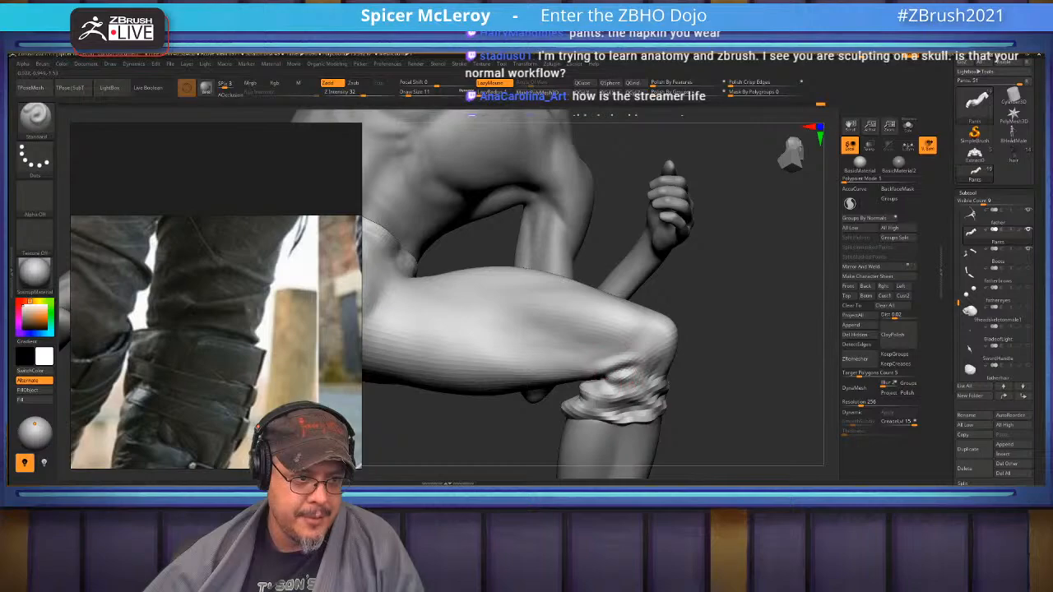
{"action": "left_click_drag", "start_coordinate": [749, 387], "coordinate": [647, 360]}
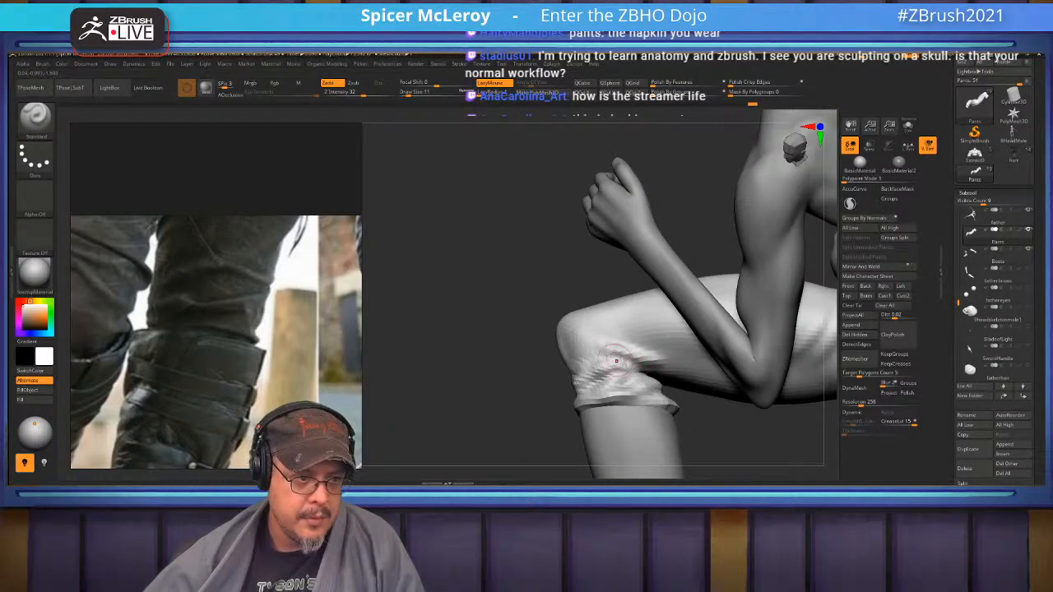
{"action": "right_click_drag", "start_coordinate": [616, 370], "coordinate": [748, 411]}
{"action": "right_click_drag", "start_coordinate": [699, 329], "coordinate": [752, 394], "text": "alt"}
Sculpt folds across the front hip crease with the Standard brush at draw size 8 and smooth them
{"action": "right_click_drag", "start_coordinate": [617, 366], "coordinate": [582, 285]}
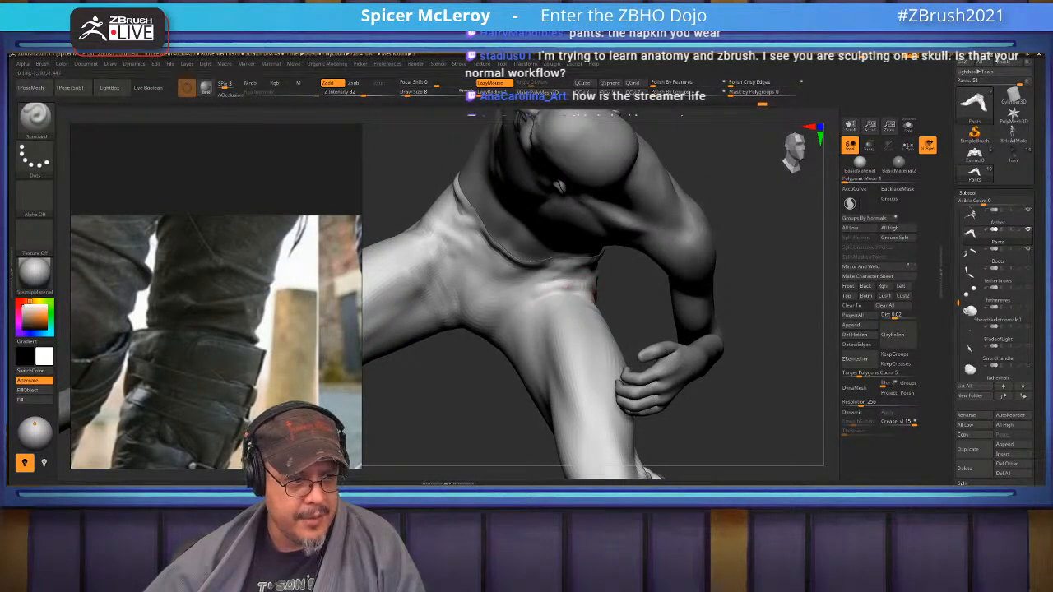
{"action": "key", "text": "shift"}
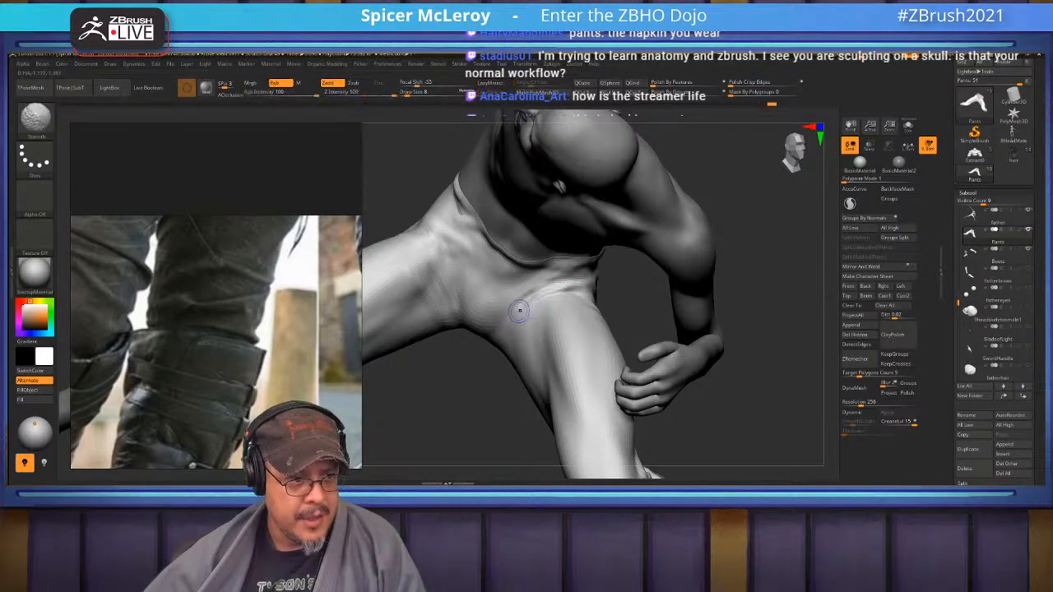
{"action": "right_click_drag", "start_coordinate": [568, 287], "coordinate": [431, 339]}
{"action": "right_click_drag", "start_coordinate": [723, 298], "coordinate": [650, 189]}
Examine the pants from behind, from the waist and buttocks down to the knee cuffs
{"action": "right_click_drag", "start_coordinate": [633, 271], "coordinate": [721, 296], "text": "alt"}
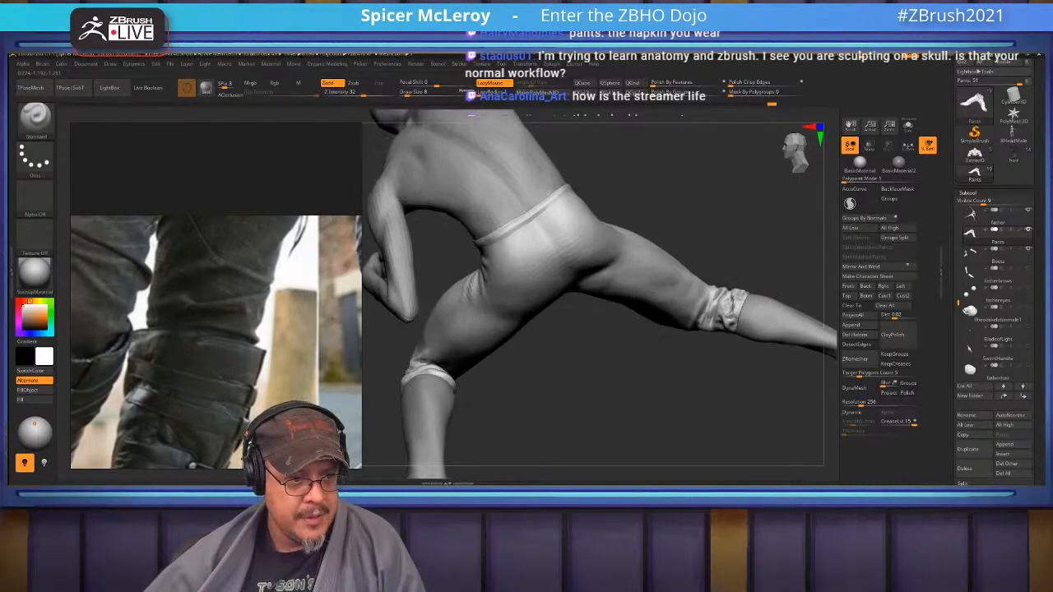
{"action": "right_click_drag", "start_coordinate": [641, 313], "coordinate": [726, 266], "text": "alt"}
{"action": "right_click_drag", "start_coordinate": [802, 272], "coordinate": [687, 230]}
{"action": "right_click_drag", "start_coordinate": [687, 329], "coordinate": [642, 246], "text": "alt"}
{"action": "right_click_drag", "start_coordinate": [707, 272], "coordinate": [477, 272], "text": "alt"}
{"action": "right_click_drag", "start_coordinate": [477, 271], "coordinate": [551, 354], "text": "alt"}
{"action": "right_click_drag", "start_coordinate": [631, 374], "coordinate": [574, 311]}
{"action": "left_click_drag", "start_coordinate": [691, 344], "coordinate": [576, 320], "text": "shift"}
{"action": "right_click_drag", "start_coordinate": [691, 391], "coordinate": [568, 391]}
{"action": "mouse_move", "coordinate": [567, 391]}
{"action": "right_mouse_down", "text": "ctrl"}
{"action": "mouse_move", "coordinate": [568, 362]}
{"action": "mouse_move", "coordinate": [530, 329]}
{"action": "mouse_move", "coordinate": [400, 344]}
{"action": "mouse_move", "coordinate": [374, 333]}
{"action": "mouse_move", "coordinate": [366, 309]}
{"action": "right_mouse_up", "text": "ctrl"}
{"action": "right_click_drag", "start_coordinate": [539, 306], "coordinate": [632, 320]}
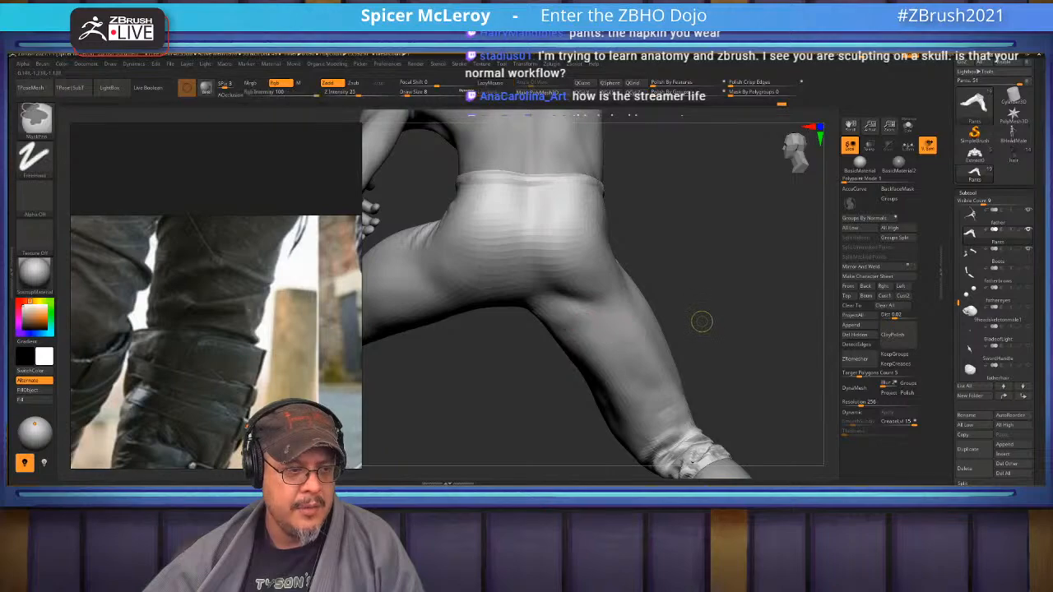
{"action": "right_click_drag", "start_coordinate": [700, 319], "coordinate": [656, 288]}
{"action": "key", "text": "ctrl+z"}
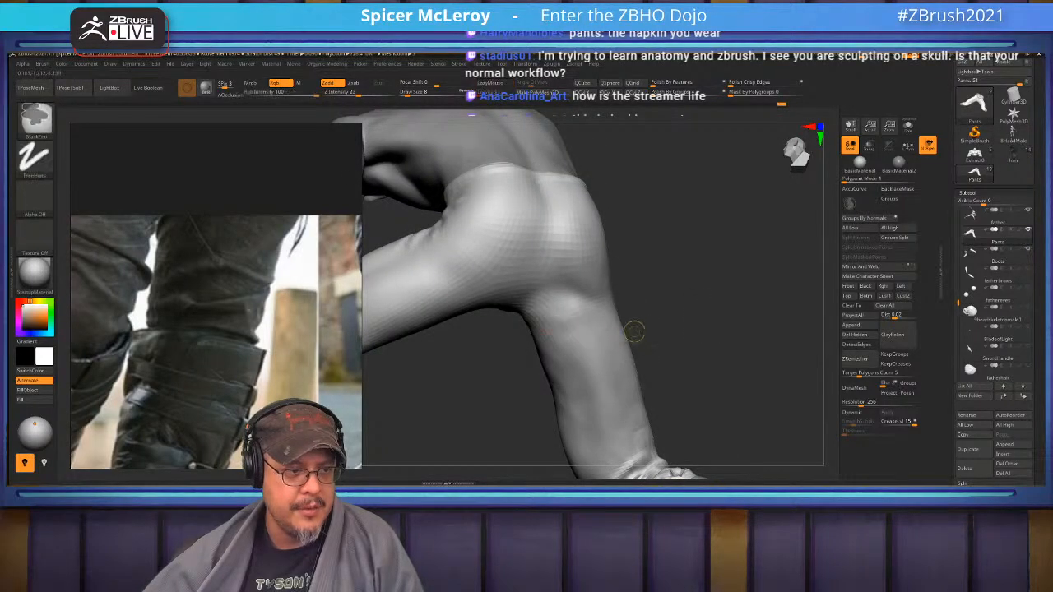
Set the draw size to 14, sculpt long diagonal folds down the back of the extended thigh and smooth them
{"action": "mouse_move", "coordinate": [634, 334]}
{"action": "right_mouse_down"}
{"action": "mouse_move", "coordinate": [703, 345]}
{"action": "mouse_move", "coordinate": [701, 299]}
{"action": "right_mouse_up"}
{"action": "key", "text": "s"}
{"action": "left_click_drag", "start_coordinate": [658, 366], "coordinate": [663, 367]}
{"action": "left_click_drag", "start_coordinate": [535, 253], "coordinate": [661, 361]}
{"action": "left_click_drag", "start_coordinate": [546, 271], "coordinate": [653, 360]}
{"action": "right_click_drag", "start_coordinate": [700, 354], "coordinate": [689, 325]}
{"action": "left_click_drag", "start_coordinate": [634, 329], "coordinate": [580, 288], "text": "shift"}
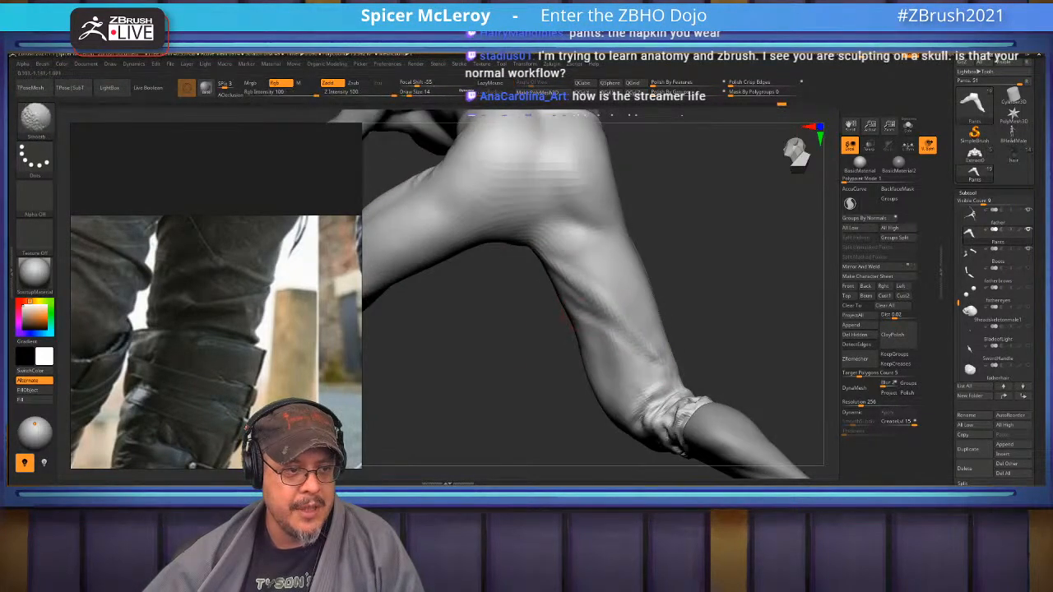
Smooth the extended thigh and shape the folds on the front of its knee above the cuff
{"action": "mouse_move", "coordinate": [717, 306]}
{"action": "right_mouse_down"}
{"action": "mouse_move", "coordinate": [526, 306]}
{"action": "mouse_move", "coordinate": [542, 263]}
{"action": "mouse_move", "coordinate": [526, 226]}
{"action": "mouse_move", "coordinate": [353, 235]}
{"action": "right_mouse_up"}
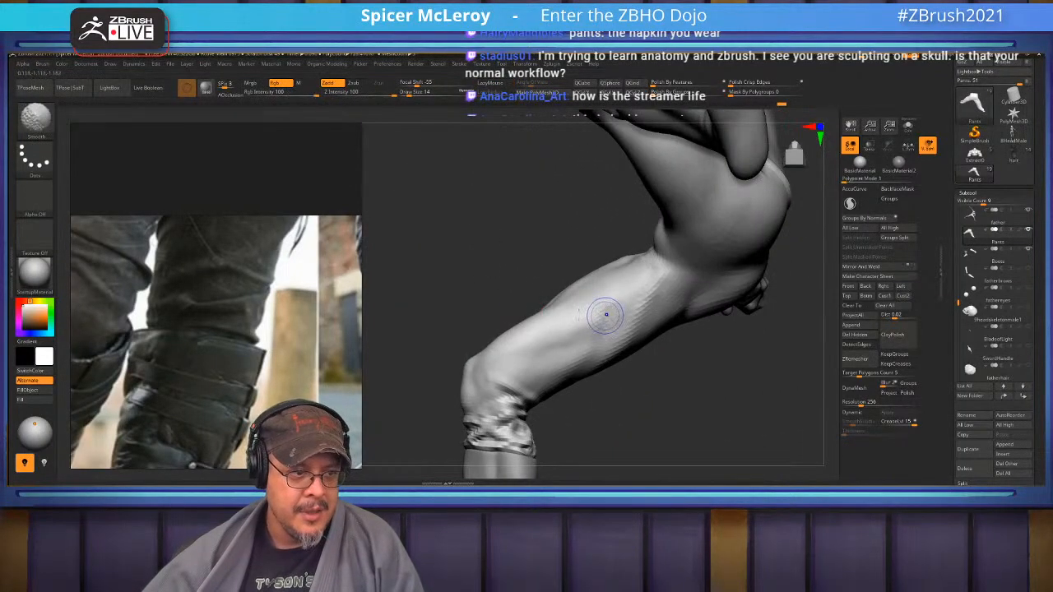
{"action": "mouse_move", "coordinate": [530, 374]}
{"action": "right_mouse_down"}
{"action": "mouse_move", "coordinate": [576, 333]}
{"action": "mouse_move", "coordinate": [532, 361]}
{"action": "right_mouse_up"}
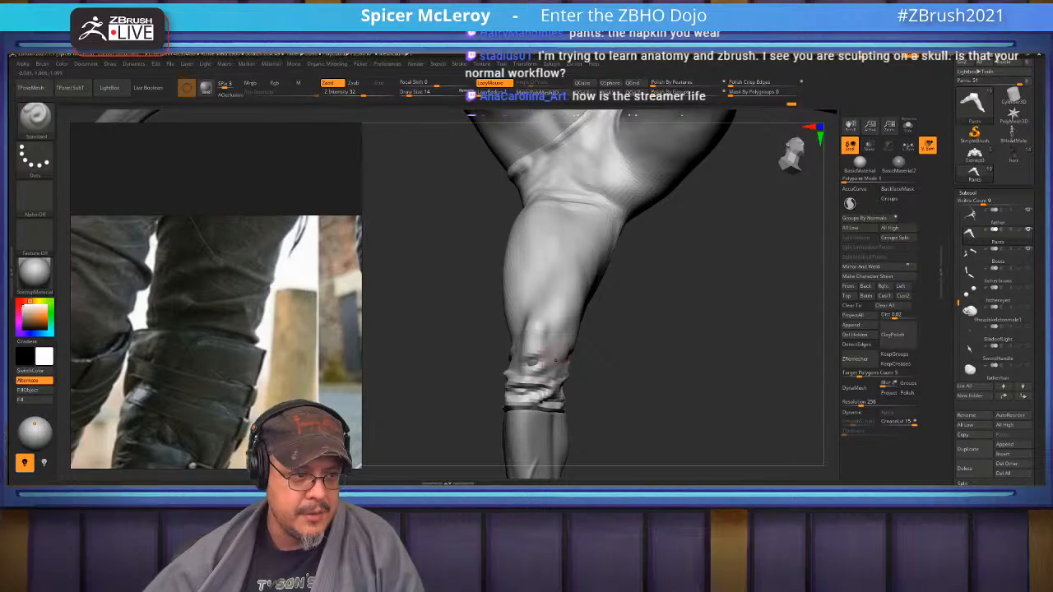
{"action": "key", "text": "shift"}
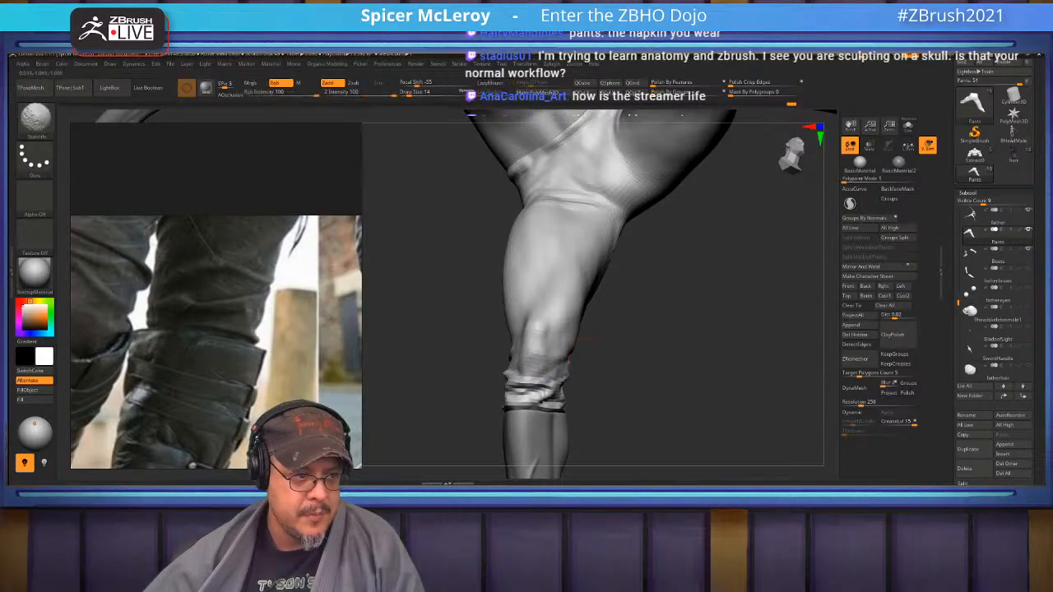
Make the Boots subtool active in place of the pants
{"action": "mouse_move", "coordinate": [637, 334]}
{"action": "left_mouse_down"}
{"action": "mouse_move", "coordinate": [699, 327]}
{"action": "mouse_move", "coordinate": [676, 337]}
{"action": "mouse_move", "coordinate": [692, 360]}
{"action": "mouse_move", "coordinate": [692, 321]}
{"action": "mouse_move", "coordinate": [670, 267]}
{"action": "mouse_move", "coordinate": [673, 289]}
{"action": "mouse_move", "coordinate": [634, 359]}
{"action": "mouse_move", "coordinate": [602, 358]}
{"action": "left_mouse_up"}
{"action": "key", "text": "shift"}
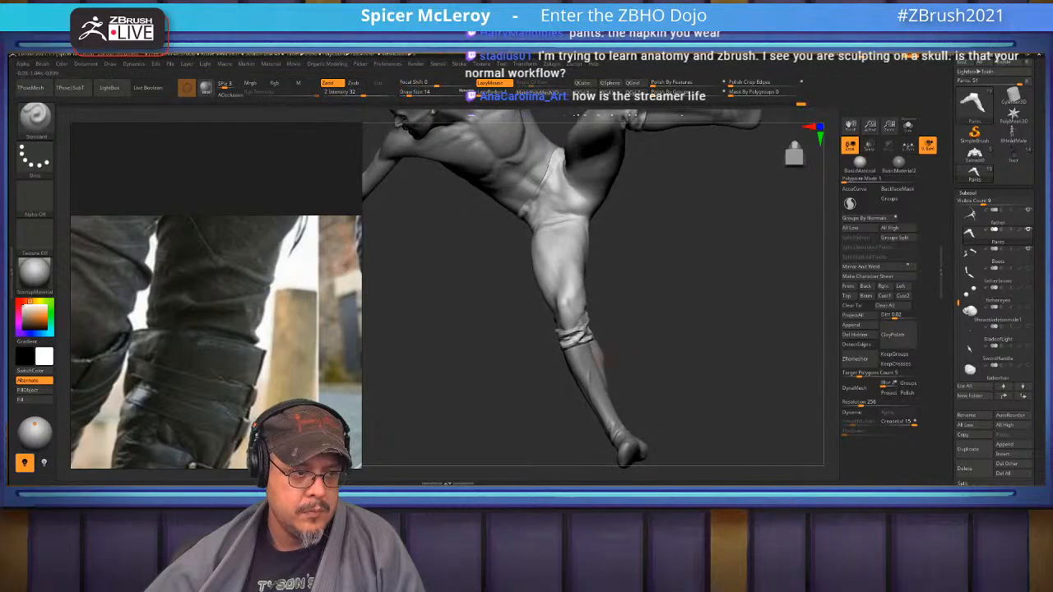
{"action": "left_click", "coordinate": [592, 378], "text": "alt"}
{"action": "key", "text": "shift"}
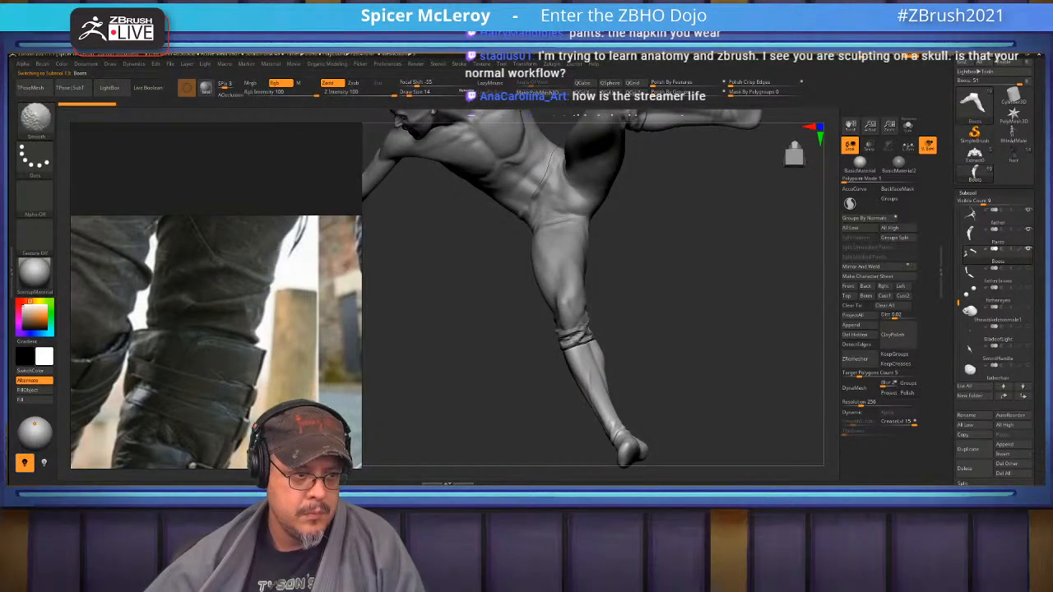
Examine the boots from several sides with their wireframe shown, from the cuffs below the knees to the feet
{"action": "mouse_move", "coordinate": [707, 345]}
{"action": "left_mouse_down"}
{"action": "mouse_move", "coordinate": [658, 349]}
{"action": "mouse_move", "coordinate": [604, 333]}
{"action": "mouse_move", "coordinate": [621, 358]}
{"action": "mouse_move", "coordinate": [711, 354]}
{"action": "mouse_move", "coordinate": [740, 394]}
{"action": "left_mouse_up"}
{"action": "mouse_move", "coordinate": [674, 296]}
{"action": "left_mouse_down", "text": "alt"}
{"action": "mouse_move", "coordinate": [676, 349]}
{"action": "mouse_move", "coordinate": [748, 300]}
{"action": "left_mouse_up", "text": "alt"}
{"action": "key", "text": "shift"}
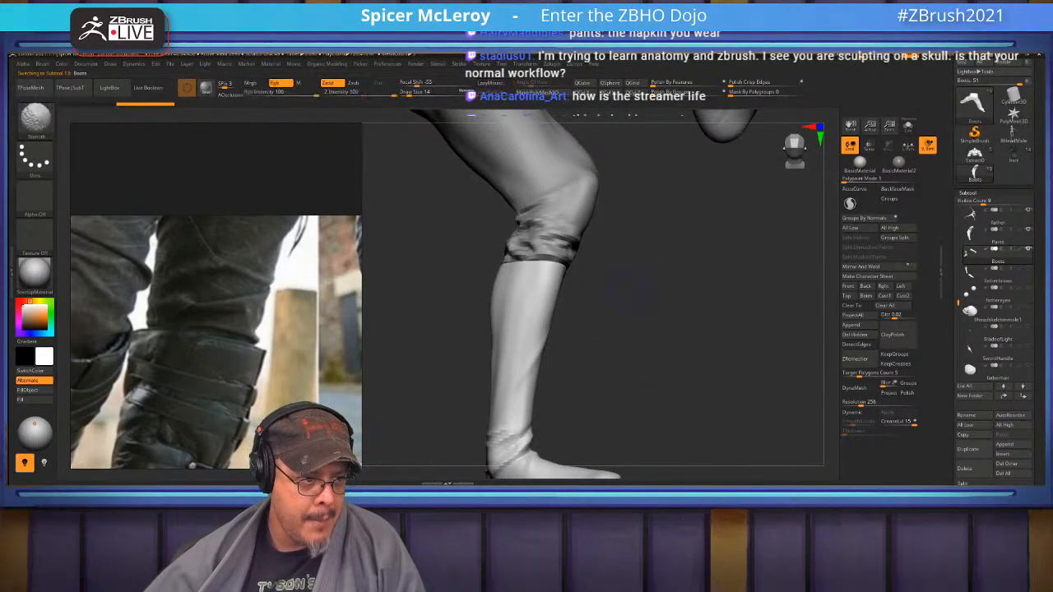
{"action": "key", "text": "shift+f"}
{"action": "mouse_move", "coordinate": [620, 318]}
{"action": "left_mouse_down"}
{"action": "mouse_move", "coordinate": [664, 300]}
{"action": "mouse_move", "coordinate": [670, 341]}
{"action": "left_mouse_up"}
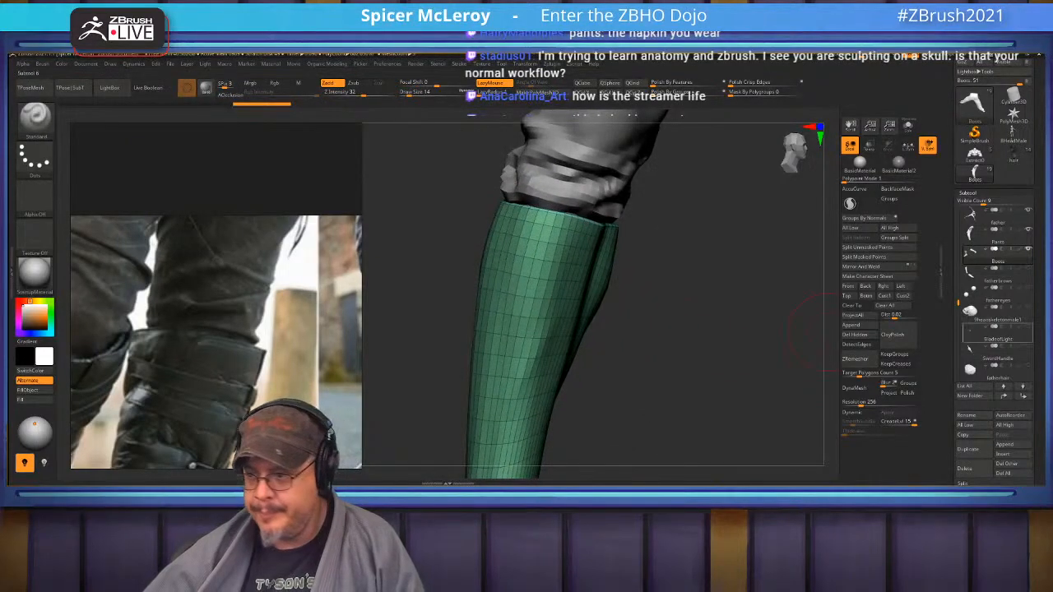
{"action": "mouse_move", "coordinate": [998, 334]}
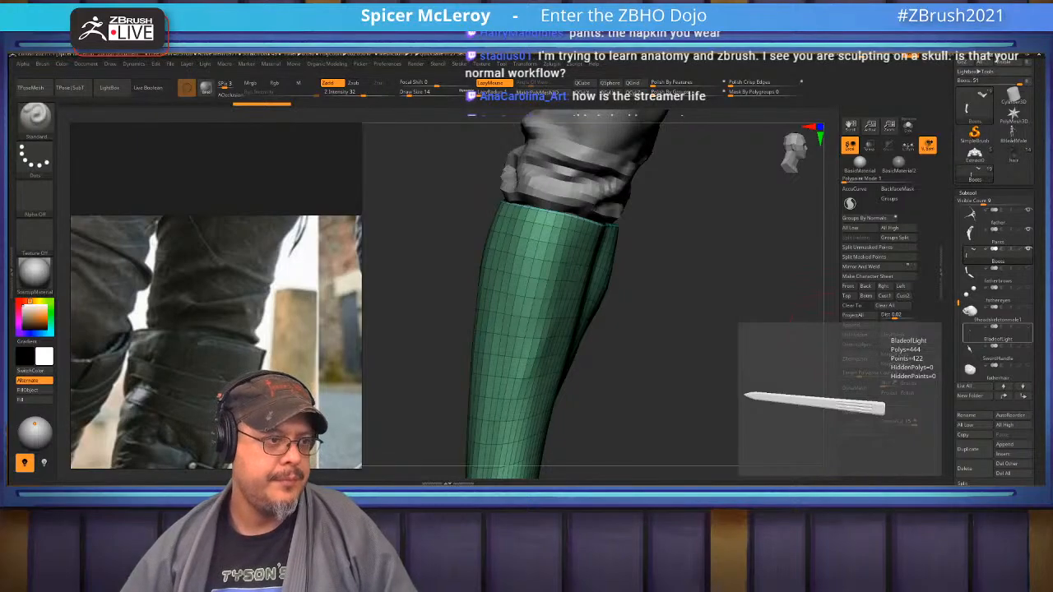
{"action": "left_click_drag", "start_coordinate": [675, 329], "coordinate": [592, 248]}
{"action": "left_click", "coordinate": [1028, 249], "text": "shift"}
{"action": "left_click", "coordinate": [1028, 249], "text": "shift"}
{"action": "mouse_move", "coordinate": [727, 385]}
{"action": "left_mouse_down", "text": "alt"}
{"action": "mouse_move", "coordinate": [548, 342]}
{"action": "mouse_move", "coordinate": [575, 288]}
{"action": "mouse_move", "coordinate": [592, 189]}
{"action": "left_mouse_up", "text": "alt"}
{"action": "left_click_drag", "start_coordinate": [674, 246], "coordinate": [790, 243]}
{"action": "mouse_move", "coordinate": [575, 255]}
{"action": "left_mouse_down", "text": "alt"}
{"action": "mouse_move", "coordinate": [699, 272]}
{"action": "mouse_move", "coordinate": [691, 436]}
{"action": "mouse_move", "coordinate": [695, 280]}
{"action": "mouse_move", "coordinate": [724, 276]}
{"action": "mouse_move", "coordinate": [600, 281]}
{"action": "mouse_move", "coordinate": [600, 360]}
{"action": "mouse_move", "coordinate": [578, 298]}
{"action": "left_mouse_up", "text": "alt"}
{"action": "mouse_move", "coordinate": [740, 329]}
{"action": "left_mouse_down"}
{"action": "mouse_move", "coordinate": [452, 325]}
{"action": "mouse_move", "coordinate": [740, 342]}
{"action": "mouse_move", "coordinate": [740, 387]}
{"action": "mouse_move", "coordinate": [731, 286]}
{"action": "mouse_move", "coordinate": [732, 338]}
{"action": "left_mouse_up"}
{"action": "mouse_move", "coordinate": [785, 284]}
{"action": "left_mouse_down"}
{"action": "mouse_move", "coordinate": [759, 287]}
{"action": "mouse_move", "coordinate": [806, 262]}
{"action": "mouse_move", "coordinate": [807, 329]}
{"action": "left_mouse_up"}
{"action": "left_click_drag", "start_coordinate": [576, 284], "coordinate": [705, 310]}
{"action": "mouse_move", "coordinate": [576, 312]}
{"action": "left_mouse_down"}
{"action": "mouse_move", "coordinate": [704, 305]}
{"action": "mouse_move", "coordinate": [670, 293]}
{"action": "left_mouse_up"}
Choose the Orb_Cracks brush and start sculpting compression folds around the ankles of the boots
{"action": "key", "text": "b"}
{"action": "left_click", "coordinate": [719, 312]}
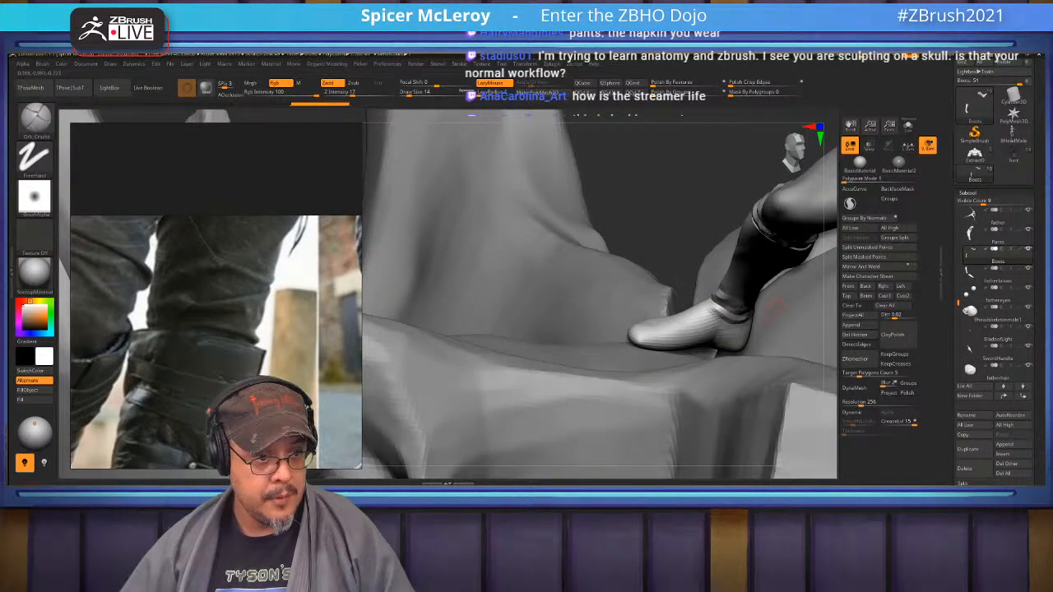
{"action": "key", "text": "ctrl+z"}
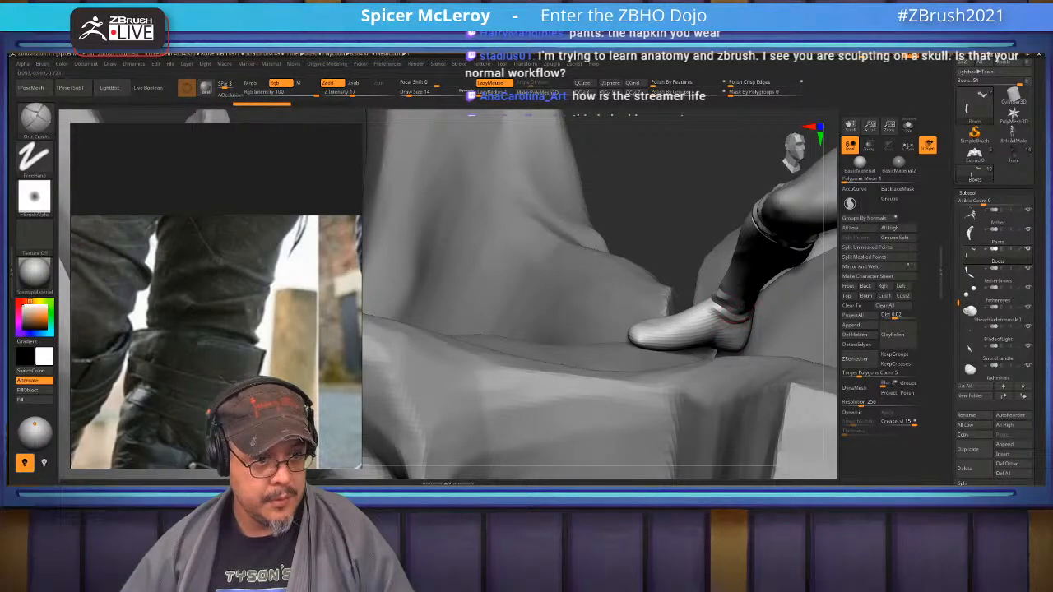
{"action": "left_click_drag", "start_coordinate": [735, 306], "coordinate": [742, 295]}
{"action": "left_click_drag", "start_coordinate": [608, 288], "coordinate": [759, 296]}
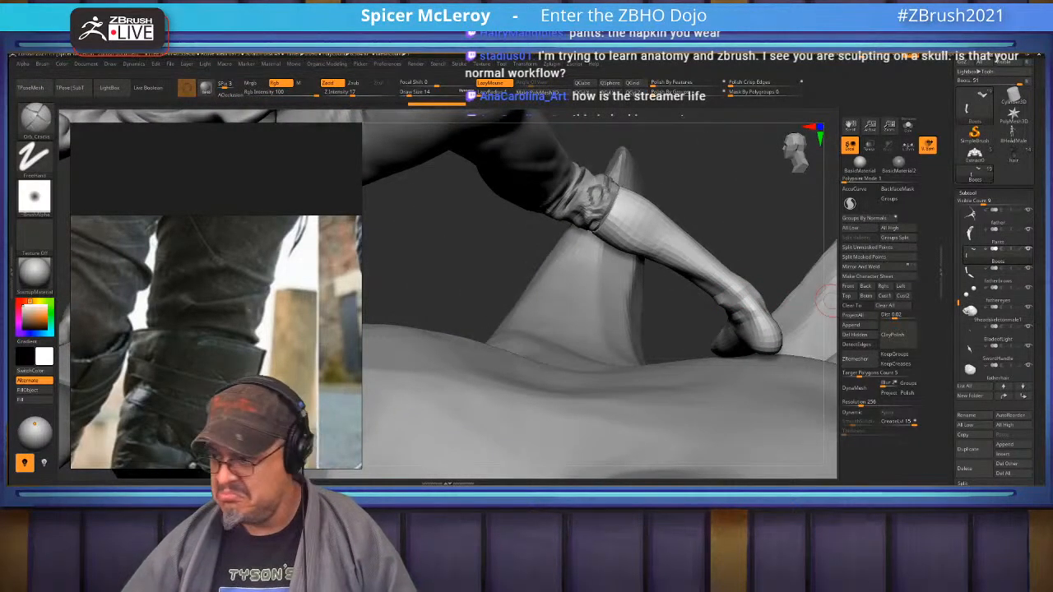
{"action": "mouse_move", "coordinate": [826, 301]}
{"action": "left_mouse_down"}
{"action": "mouse_move", "coordinate": [592, 337]}
{"action": "mouse_move", "coordinate": [543, 321]}
{"action": "left_mouse_up"}
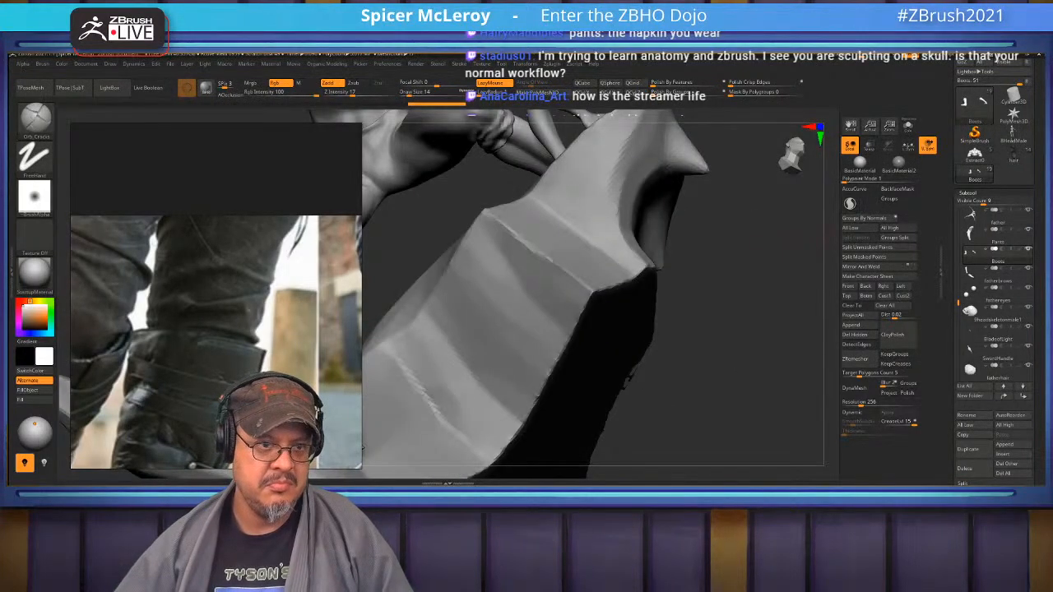
Isolate the boots in Solo mode and block in horizontal folds around the front, sides and back of the ankle
{"action": "left_click", "coordinate": [908, 126]}
{"action": "left_click_drag", "start_coordinate": [608, 362], "coordinate": [715, 299], "text": "alt"}
{"action": "key", "text": "f"}
{"action": "left_click_drag", "start_coordinate": [427, 279], "coordinate": [790, 179], "text": "alt"}
{"action": "left_click_drag", "start_coordinate": [527, 329], "coordinate": [677, 294]}
{"action": "left_click_drag", "start_coordinate": [736, 327], "coordinate": [508, 341]}
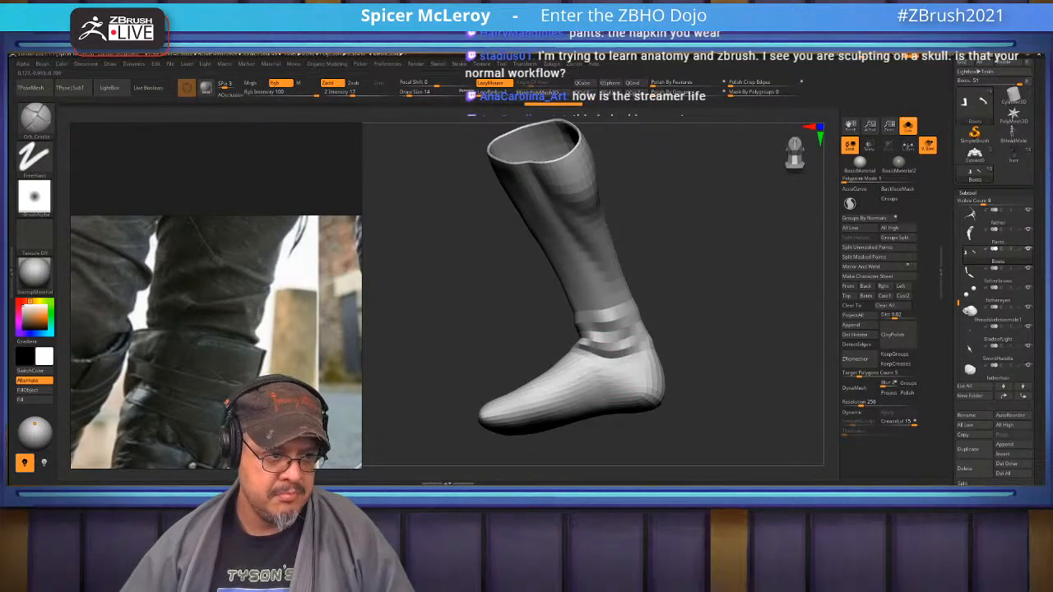
{"action": "left_click_drag", "start_coordinate": [460, 304], "coordinate": [623, 308]}
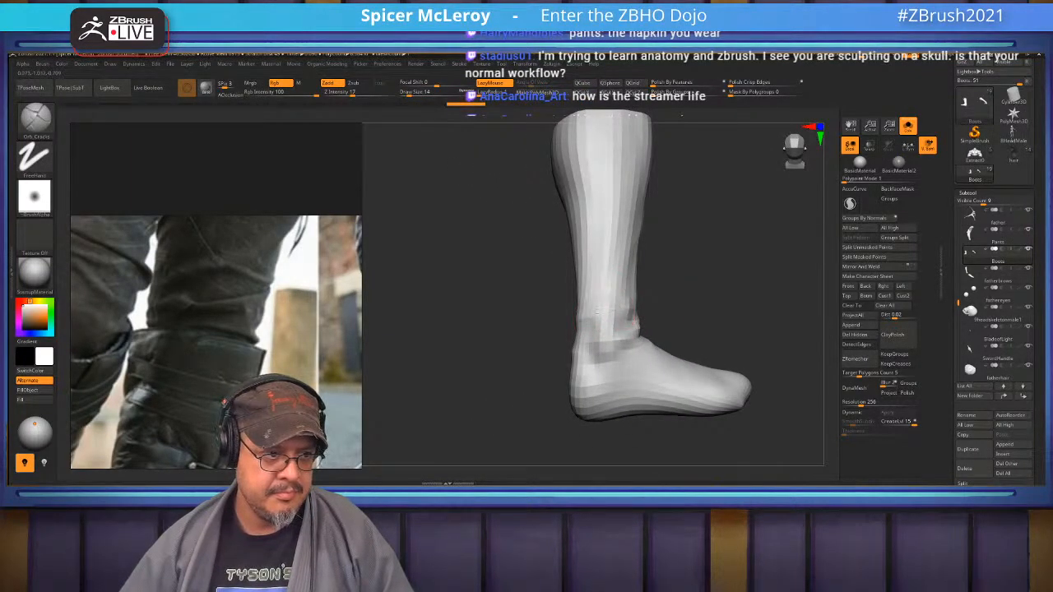
{"action": "left_click_drag", "start_coordinate": [691, 289], "coordinate": [634, 294]}
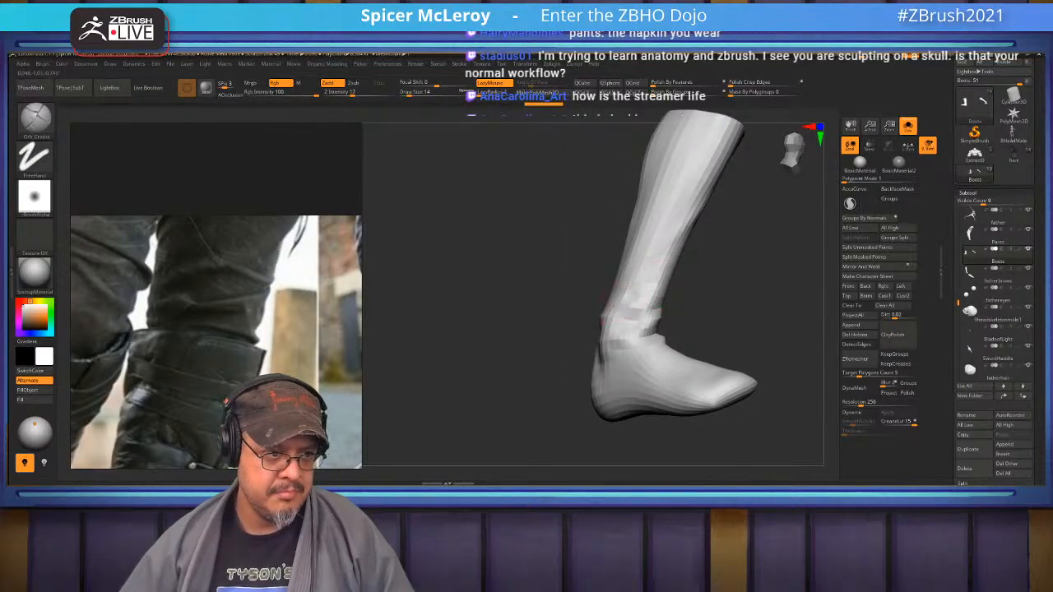
{"action": "left_click_drag", "start_coordinate": [707, 317], "coordinate": [633, 355], "text": "alt"}
{"action": "mouse_move", "coordinate": [578, 360]}
{"action": "left_mouse_down"}
{"action": "mouse_move", "coordinate": [595, 375]}
{"action": "mouse_move", "coordinate": [724, 293]}
{"action": "mouse_move", "coordinate": [691, 297]}
{"action": "left_mouse_up"}
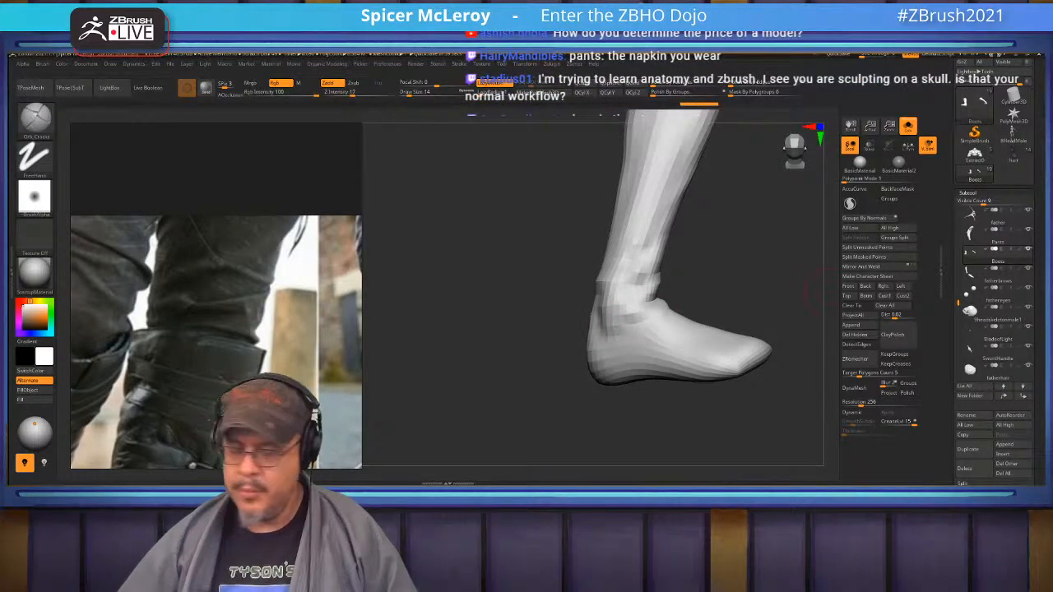
Subdivide the boots and sharpen the wrinkles around the ankle of a single boot
{"action": "left_click_drag", "start_coordinate": [814, 291], "coordinate": [911, 316]}
{"action": "left_click_drag", "start_coordinate": [613, 301], "coordinate": [697, 329]}
{"action": "mouse_move", "coordinate": [697, 329]}
{"action": "left_mouse_down", "text": "alt"}
{"action": "mouse_move", "coordinate": [635, 386]}
{"action": "mouse_move", "coordinate": [634, 366]}
{"action": "mouse_move", "coordinate": [553, 386]}
{"action": "left_mouse_up", "text": "alt"}
{"action": "mouse_move", "coordinate": [707, 341]}
{"action": "left_mouse_down", "text": "alt"}
{"action": "mouse_move", "coordinate": [763, 295]}
{"action": "mouse_move", "coordinate": [670, 316]}
{"action": "mouse_move", "coordinate": [676, 338]}
{"action": "mouse_move", "coordinate": [773, 320]}
{"action": "mouse_move", "coordinate": [697, 280]}
{"action": "mouse_move", "coordinate": [714, 296]}
{"action": "mouse_move", "coordinate": [621, 281]}
{"action": "mouse_move", "coordinate": [648, 325]}
{"action": "mouse_move", "coordinate": [710, 345]}
{"action": "mouse_move", "coordinate": [635, 377]}
{"action": "mouse_move", "coordinate": [622, 364]}
{"action": "left_mouse_up", "text": "alt"}
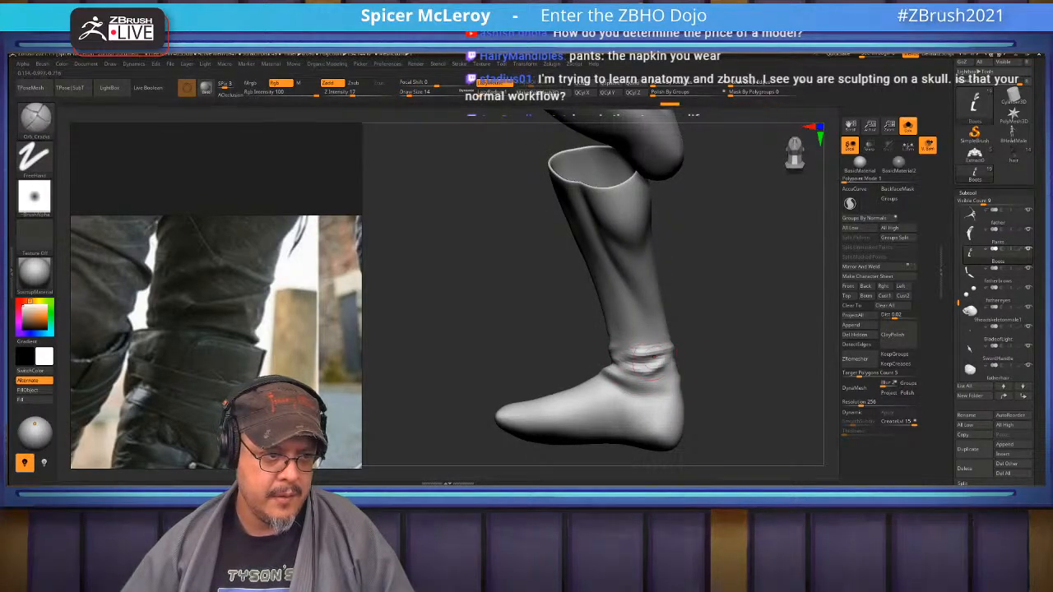
{"action": "mouse_move", "coordinate": [622, 363]}
{"action": "left_mouse_down"}
{"action": "mouse_move", "coordinate": [654, 360]}
{"action": "mouse_move", "coordinate": [628, 375]}
{"action": "left_mouse_up"}
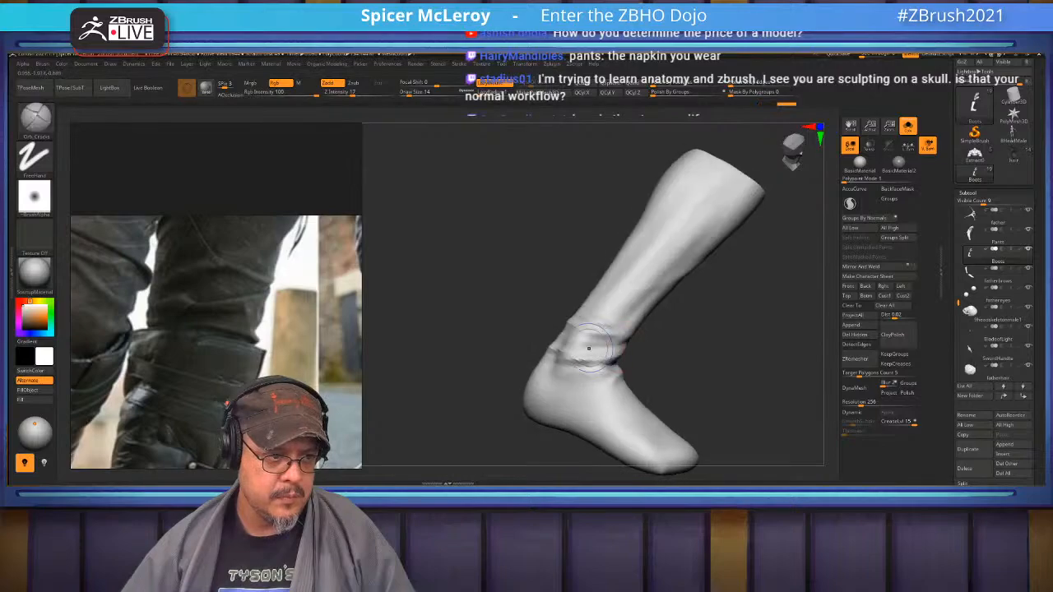
Smooth and soften the wrinkles around the boot's ankle and heel
{"action": "key", "text": "shift"}
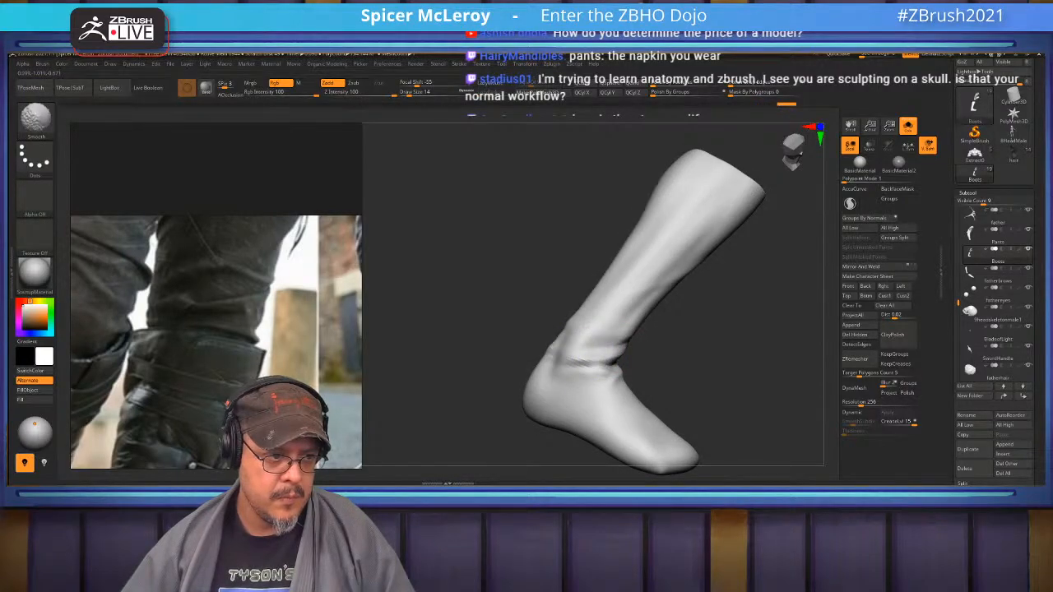
{"action": "mouse_move", "coordinate": [625, 346]}
{"action": "left_mouse_down"}
{"action": "mouse_move", "coordinate": [549, 337]}
{"action": "mouse_move", "coordinate": [591, 307]}
{"action": "mouse_move", "coordinate": [562, 342]}
{"action": "mouse_move", "coordinate": [555, 328]}
{"action": "left_mouse_up"}
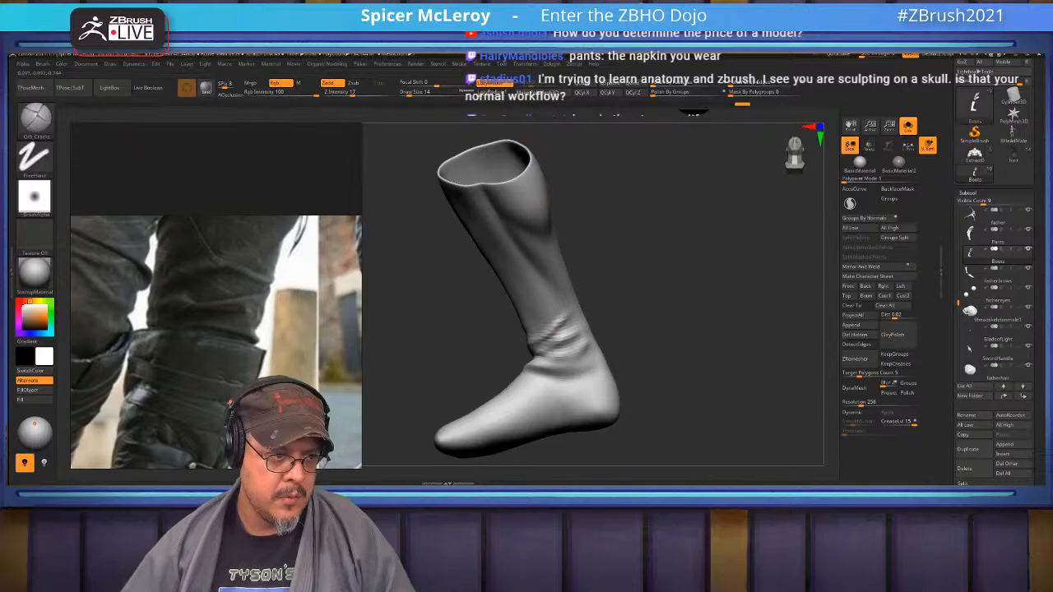
{"action": "key", "text": "shift"}
{"action": "left_click_drag", "start_coordinate": [565, 347], "coordinate": [625, 362]}
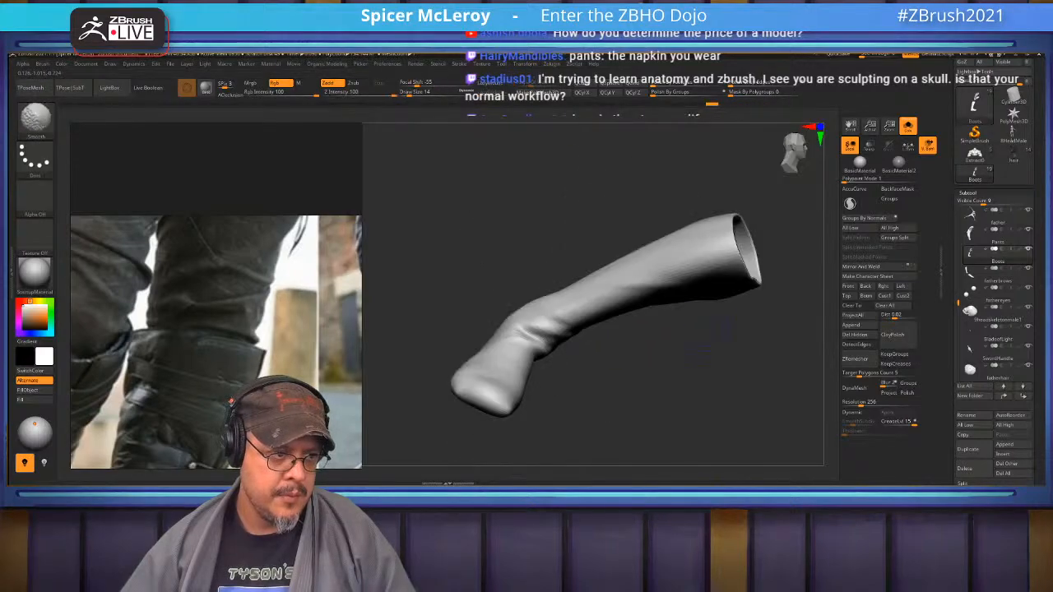
{"action": "left_click_drag", "start_coordinate": [695, 307], "coordinate": [660, 333], "text": "alt"}
{"action": "key", "text": "shift"}
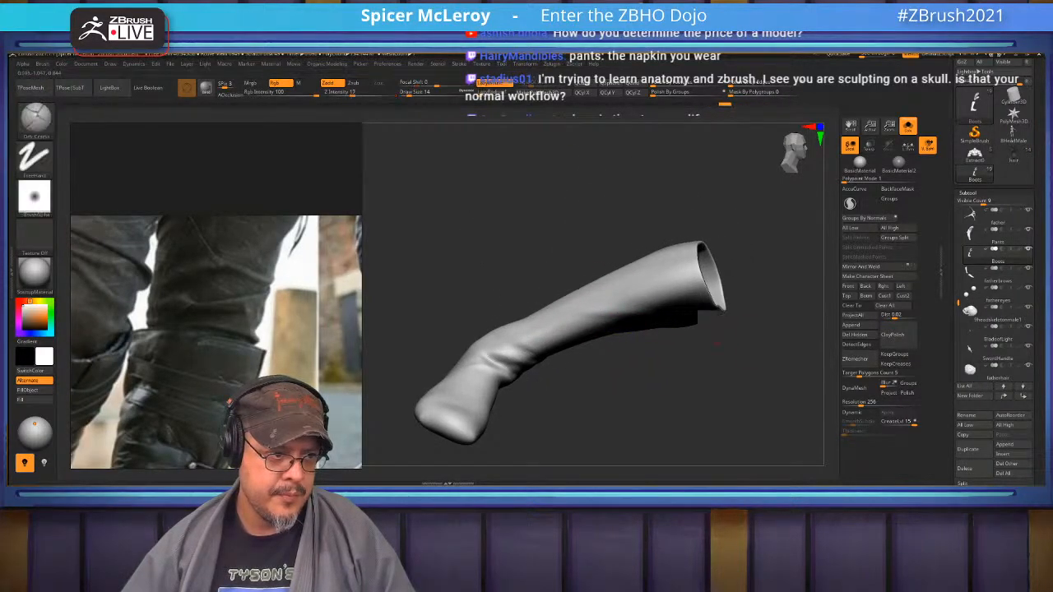
Leave Solo mode, duplicate the Boots subtool, drop the copy to its lowest subdivision level and delete the higher levels
{"action": "key", "text": "f"}
{"action": "left_click", "coordinate": [907, 125]}
{"action": "mouse_move", "coordinate": [699, 288]}
{"action": "left_mouse_down"}
{"action": "mouse_move", "coordinate": [714, 291]}
{"action": "mouse_move", "coordinate": [696, 281]}
{"action": "mouse_move", "coordinate": [717, 238]}
{"action": "mouse_move", "coordinate": [724, 312]}
{"action": "mouse_move", "coordinate": [700, 276]}
{"action": "mouse_move", "coordinate": [724, 395]}
{"action": "left_mouse_up"}
{"action": "key", "text": "ctrl+shift+d"}
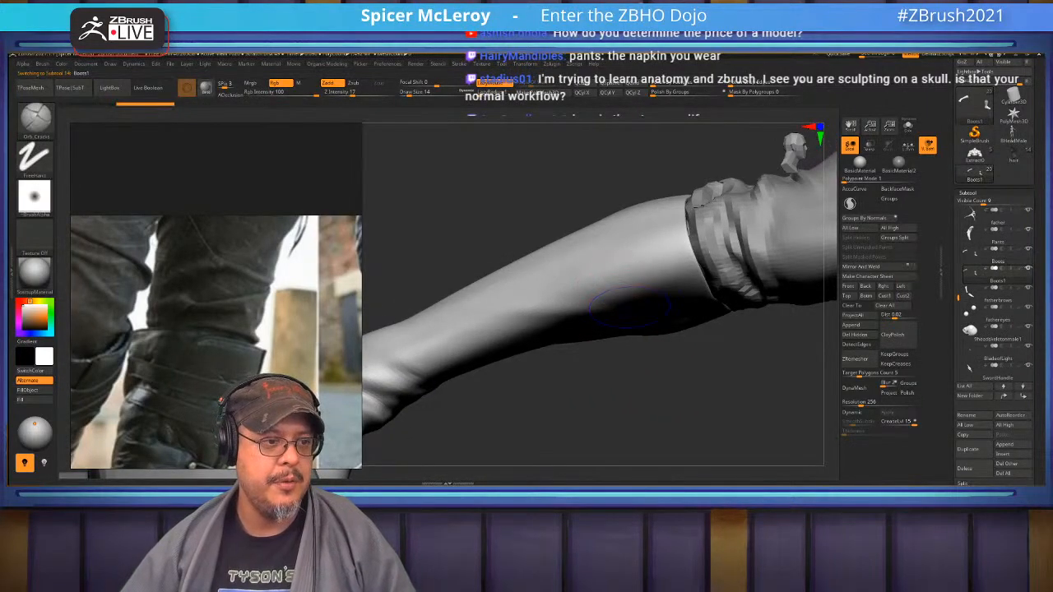
{"action": "key", "text": "shift+d"}
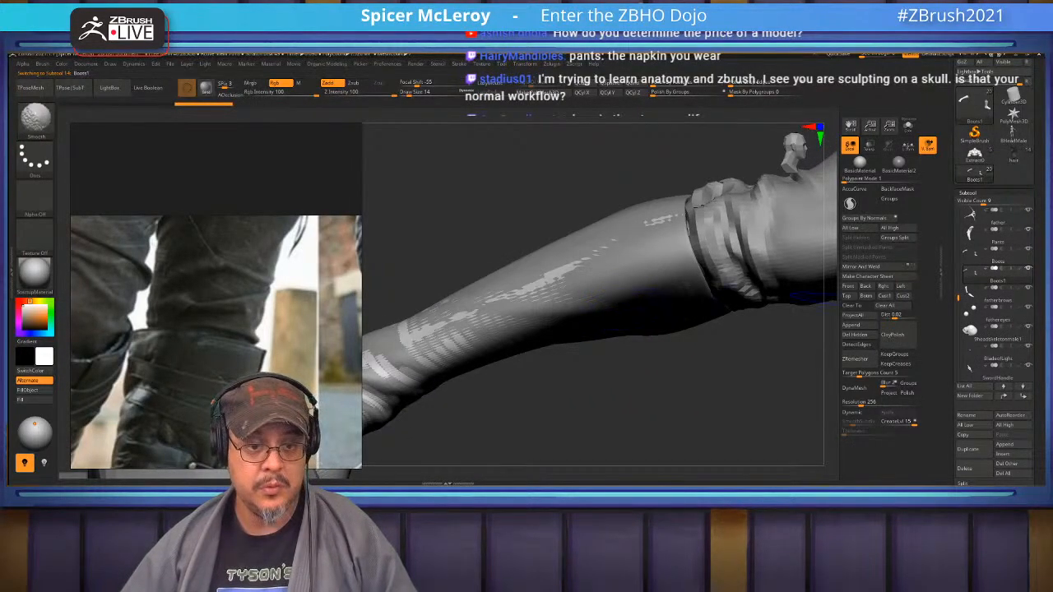
{"action": "key", "text": "shift+d"}
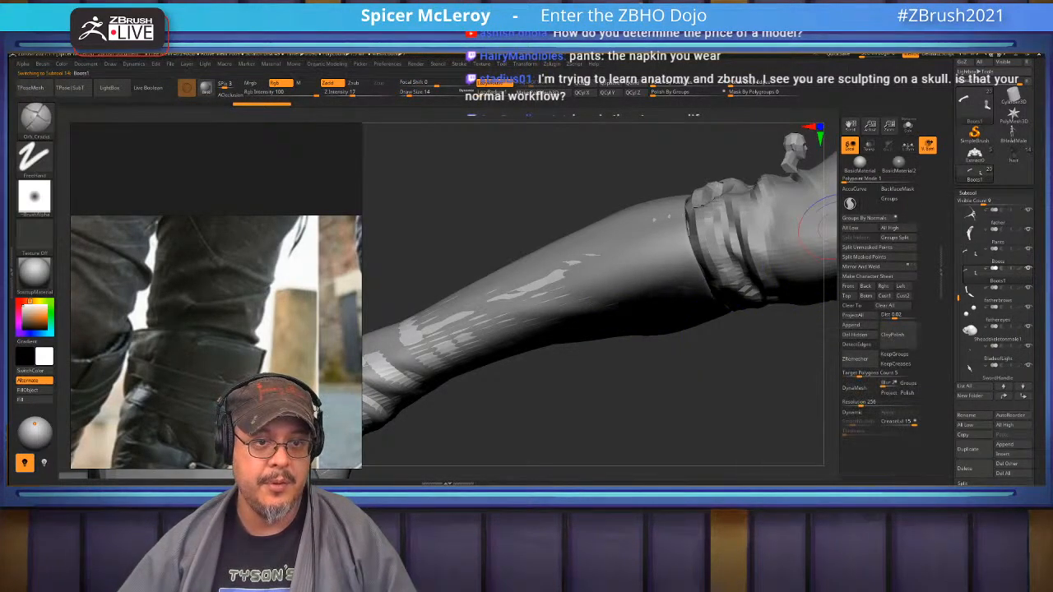
{"action": "left_click", "coordinate": [967, 193]}
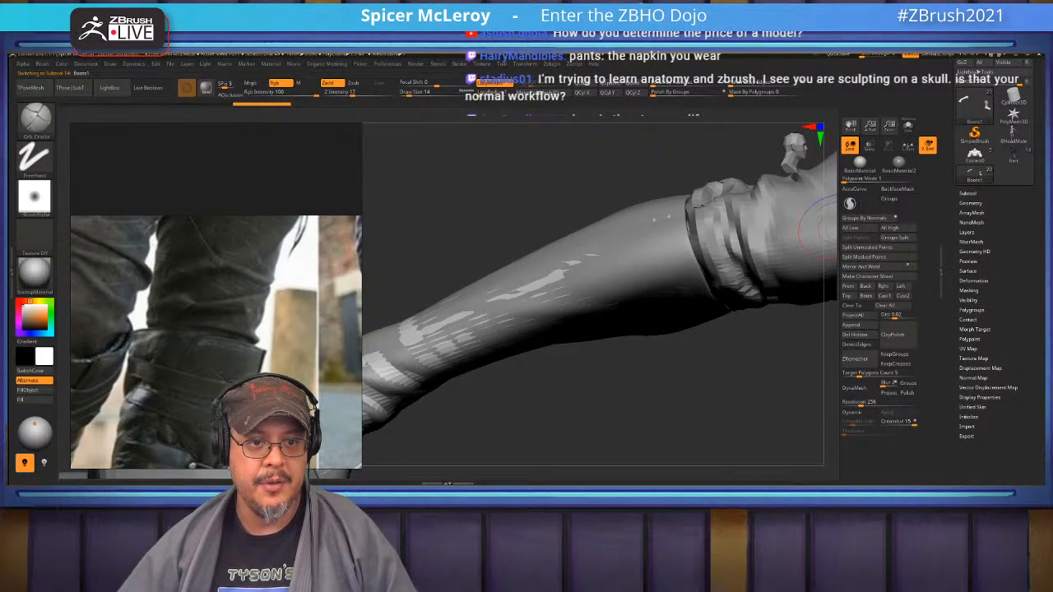
{"action": "left_click", "coordinate": [970, 203]}
{"action": "left_click", "coordinate": [1008, 231]}
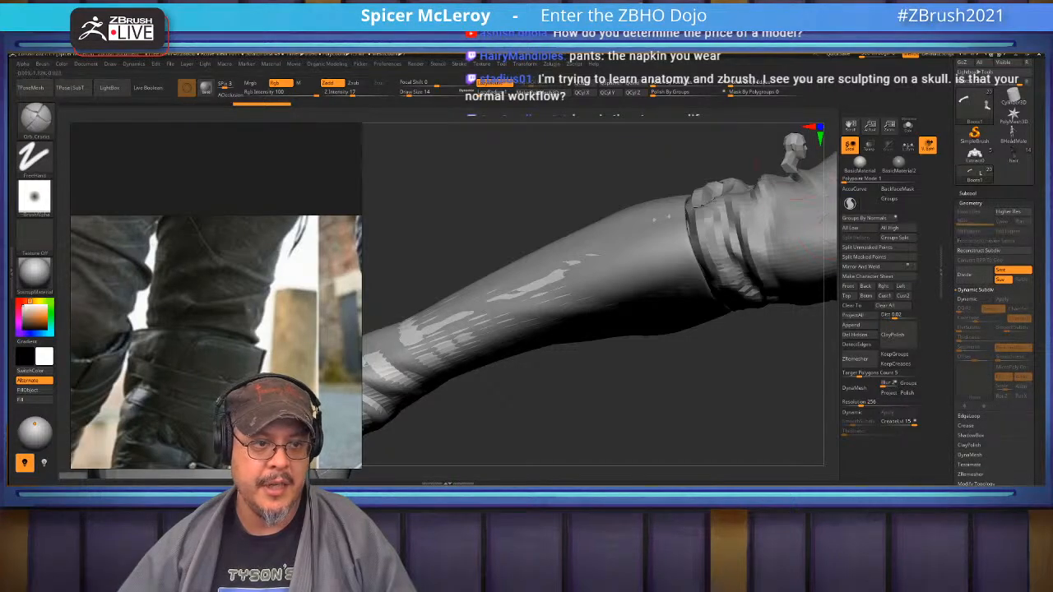
Isolate the duplicated boots with their wireframe shown and switch to the ZModeler brush
{"action": "left_click_drag", "start_coordinate": [908, 125], "coordinate": [388, 335]}
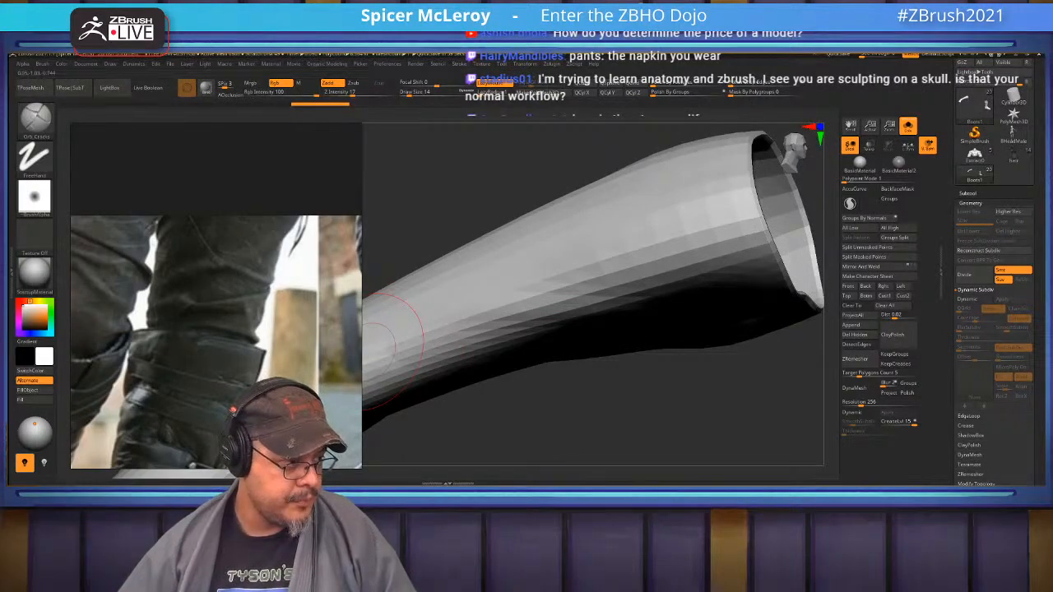
{"action": "mouse_move", "coordinate": [724, 415]}
{"action": "left_mouse_down"}
{"action": "mouse_move", "coordinate": [709, 372]}
{"action": "mouse_move", "coordinate": [793, 288]}
{"action": "mouse_move", "coordinate": [765, 251]}
{"action": "mouse_move", "coordinate": [779, 251]}
{"action": "mouse_move", "coordinate": [741, 251]}
{"action": "left_mouse_up"}
{"action": "key", "text": "shift+f"}
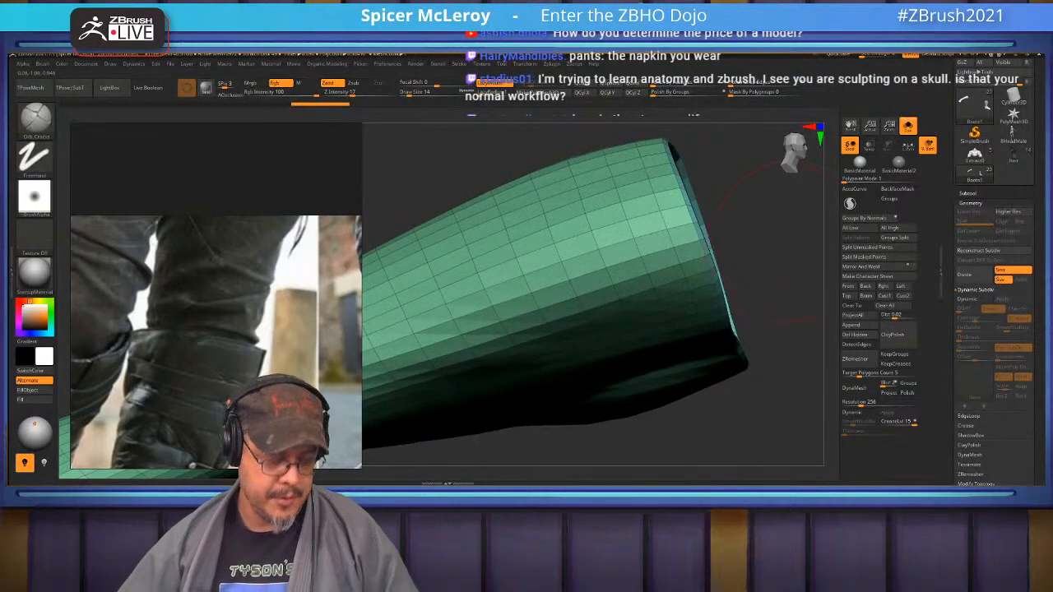
{"action": "key", "text": "b"}
{"action": "key", "text": "z"}
{"action": "key", "text": "m"}
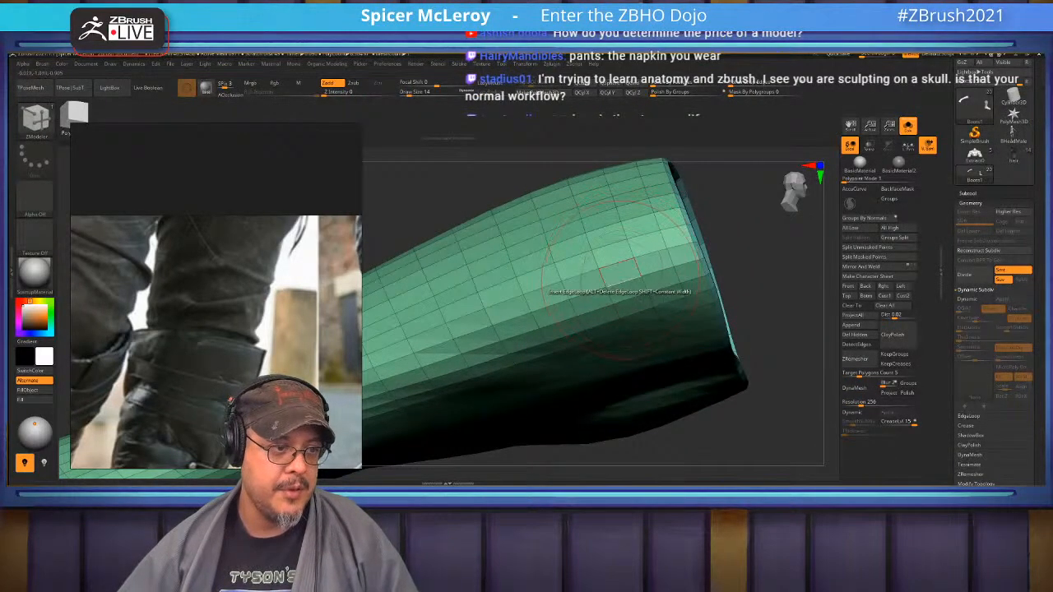
Set the ZModeler polygon action to Extrude with the Polyloop target and extrude a loop just below the boot's upper rim
{"action": "right_click_drag", "start_coordinate": [631, 265], "coordinate": [565, 286], "text": "ctrl"}
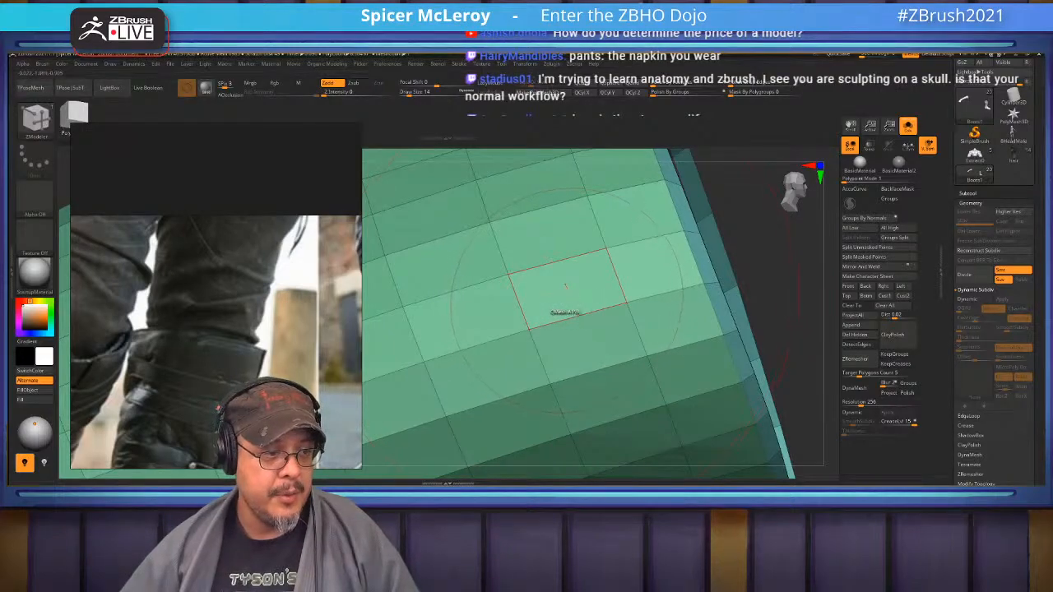
{"action": "key", "text": "space"}
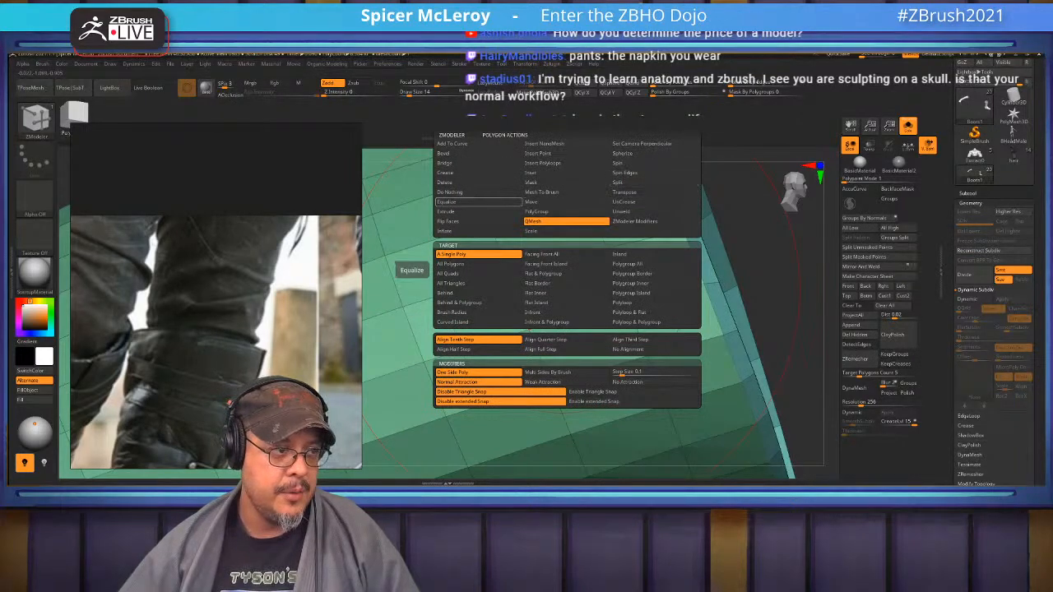
{"action": "left_click", "coordinate": [477, 211]}
{"action": "left_click", "coordinate": [654, 302]}
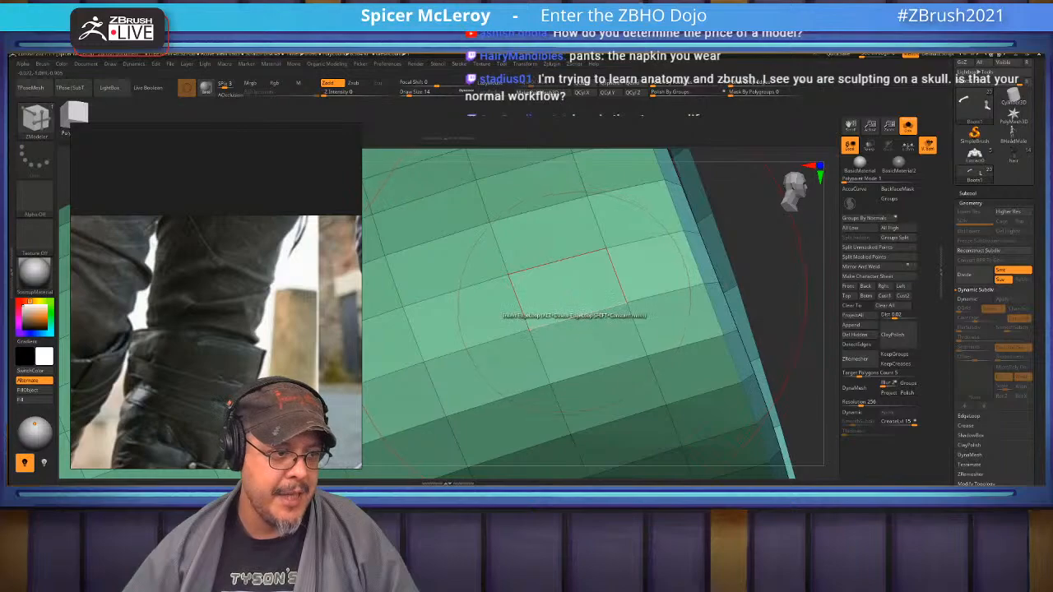
{"action": "left_click_drag", "start_coordinate": [565, 286], "coordinate": [566, 260]}
{"action": "left_click_drag", "start_coordinate": [765, 238], "coordinate": [620, 275]}
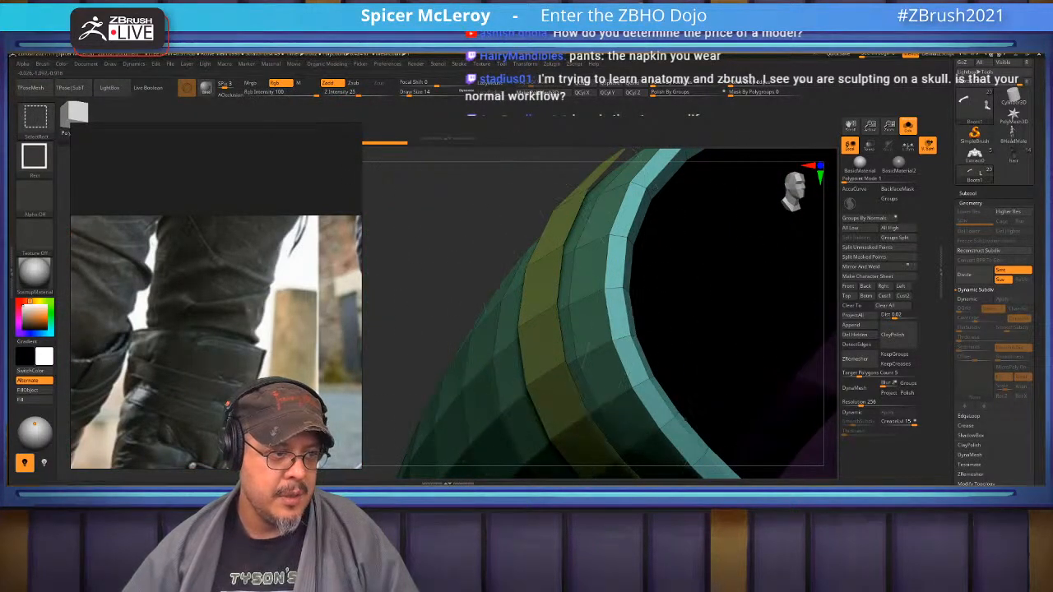
Show only the extruded band and split the hidden boot geometry off into a separate subtool
{"action": "left_click", "coordinate": [556, 304], "text": "ctrl+shift"}
{"action": "key", "text": "f"}
{"action": "left_click_drag", "start_coordinate": [556, 304], "coordinate": [648, 228], "text": "alt"}
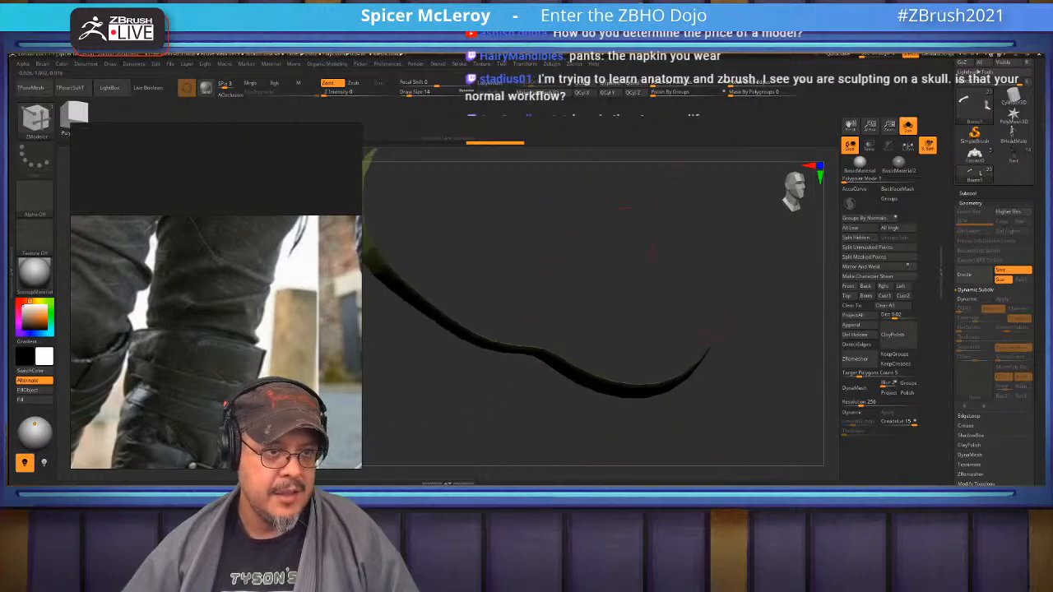
{"action": "left_click", "coordinate": [858, 237]}
{"action": "left_click_drag", "start_coordinate": [473, 198], "coordinate": [689, 258], "text": "alt"}
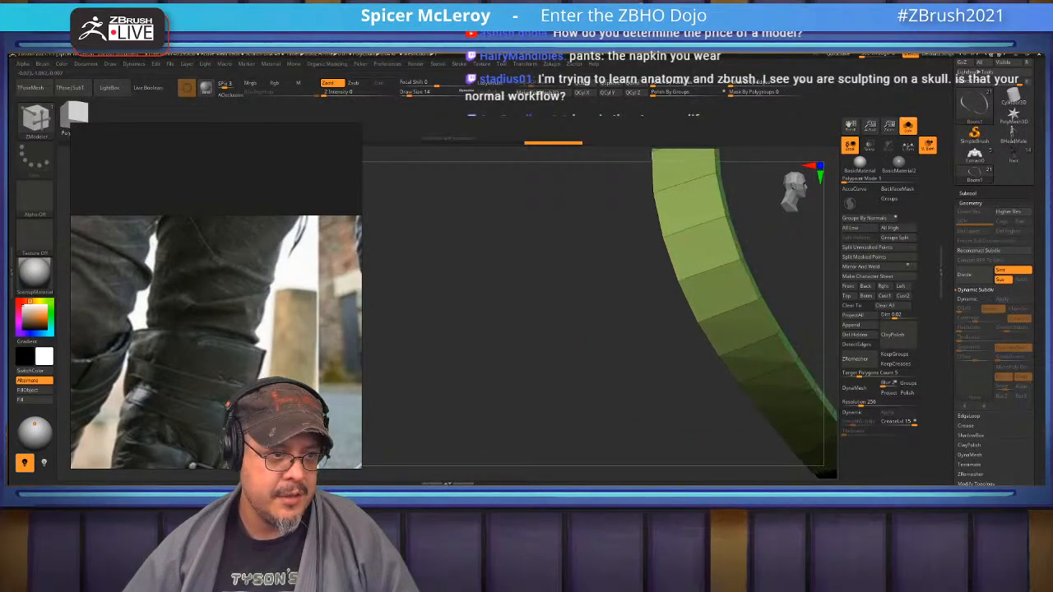
{"action": "mouse_move", "coordinate": [761, 283]}
{"action": "left_mouse_down"}
{"action": "mouse_move", "coordinate": [641, 288]}
{"action": "mouse_move", "coordinate": [781, 288]}
{"action": "left_mouse_up"}
{"action": "key", "text": "alt"}
{"action": "left_click_drag", "start_coordinate": [576, 329], "coordinate": [510, 288]}
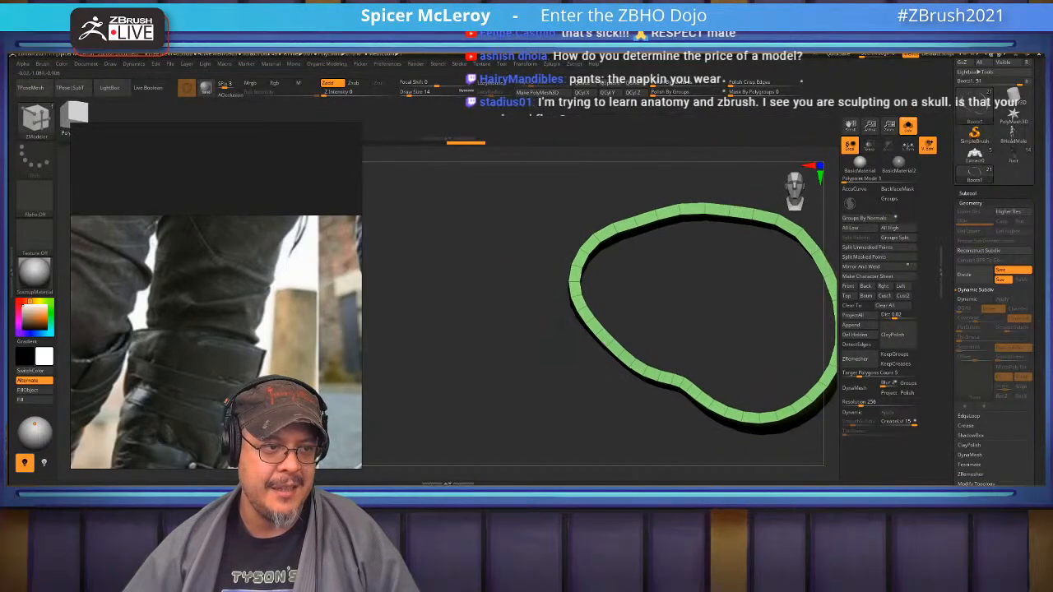
Bring the other subtools back into view and turn on dynamic subdivision for the band around the boot
{"action": "left_click", "coordinate": [908, 125]}
{"action": "left_click_drag", "start_coordinate": [518, 327], "coordinate": [535, 354]}
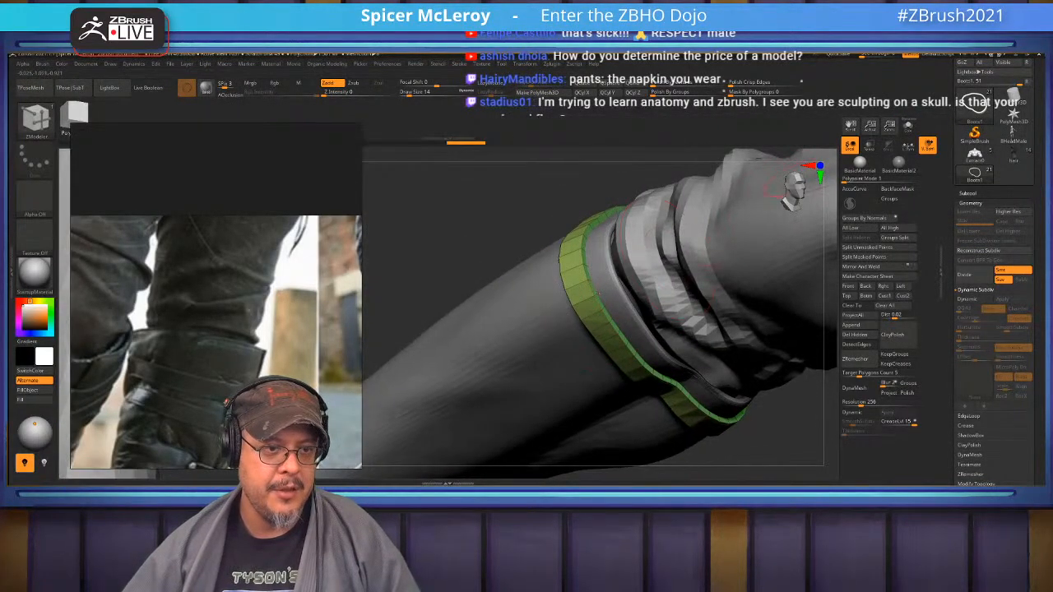
{"action": "key", "text": "1"}
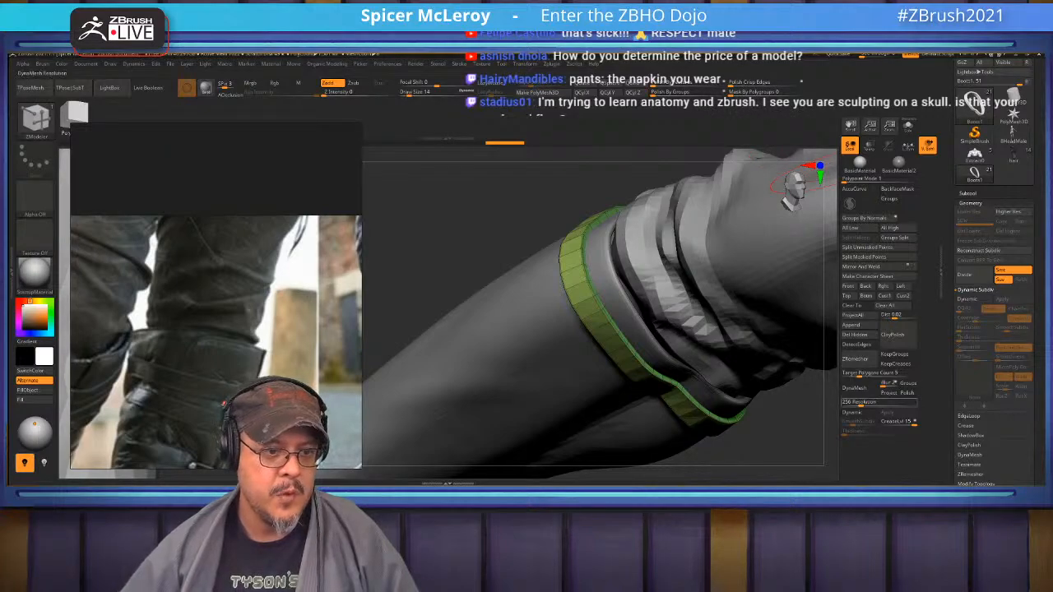
{"action": "key", "text": "d"}
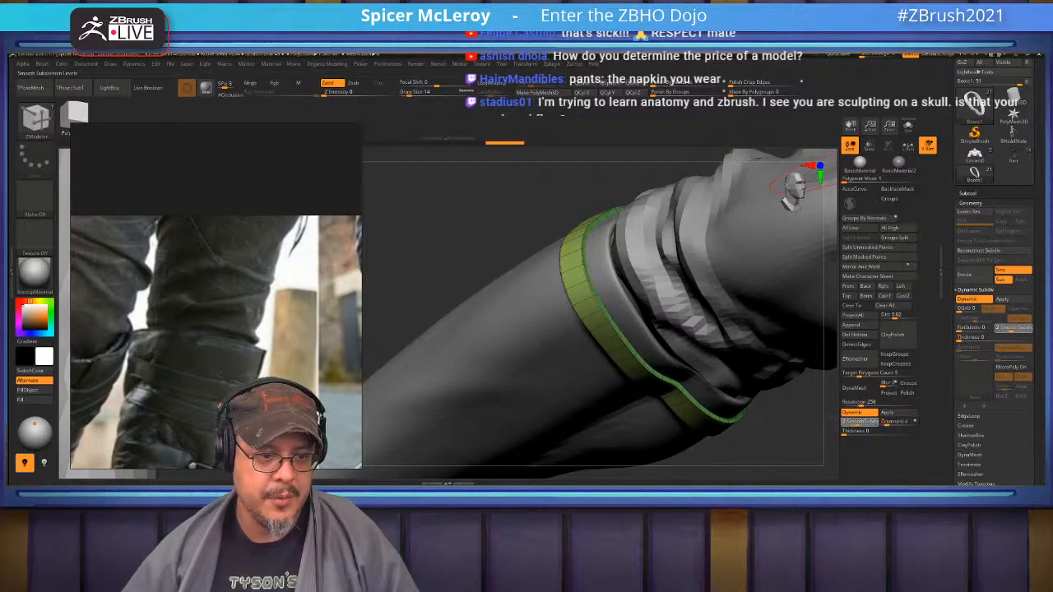
Hide the wireframe and select the Boots2 subtool that holds the remaining boot geometry
{"action": "key", "text": "shift+f"}
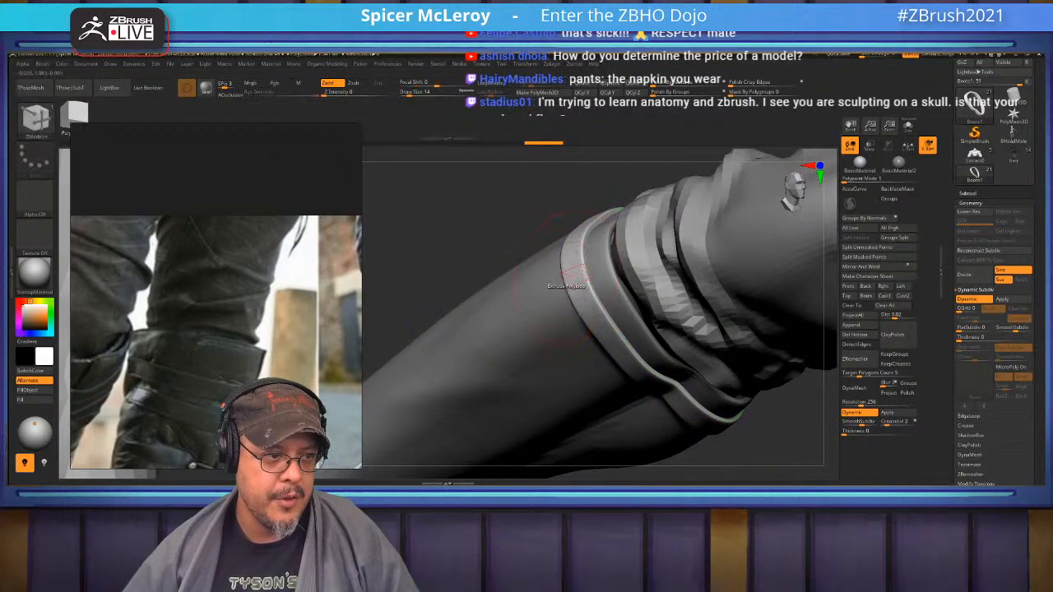
{"action": "key", "text": "f"}
{"action": "left_click_drag", "start_coordinate": [674, 216], "coordinate": [723, 263]}
{"action": "mouse_move", "coordinate": [510, 239]}
{"action": "left_mouse_down"}
{"action": "mouse_move", "coordinate": [519, 259]}
{"action": "mouse_move", "coordinate": [427, 255]}
{"action": "mouse_move", "coordinate": [536, 270]}
{"action": "mouse_move", "coordinate": [575, 268]}
{"action": "mouse_move", "coordinate": [599, 251]}
{"action": "mouse_move", "coordinate": [523, 265]}
{"action": "mouse_move", "coordinate": [500, 315]}
{"action": "left_mouse_up"}
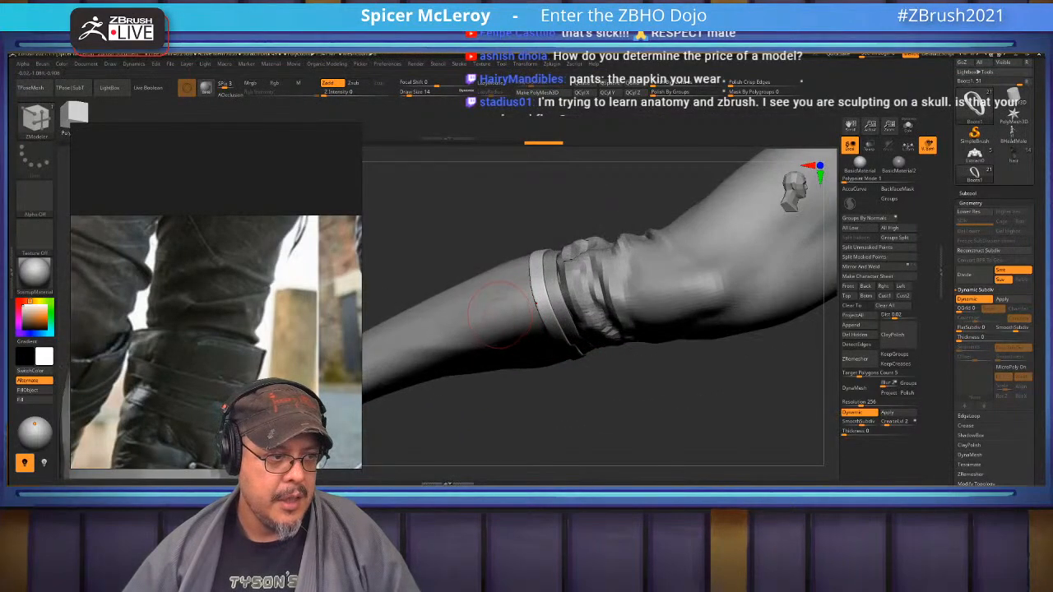
{"action": "left_click", "coordinate": [968, 193]}
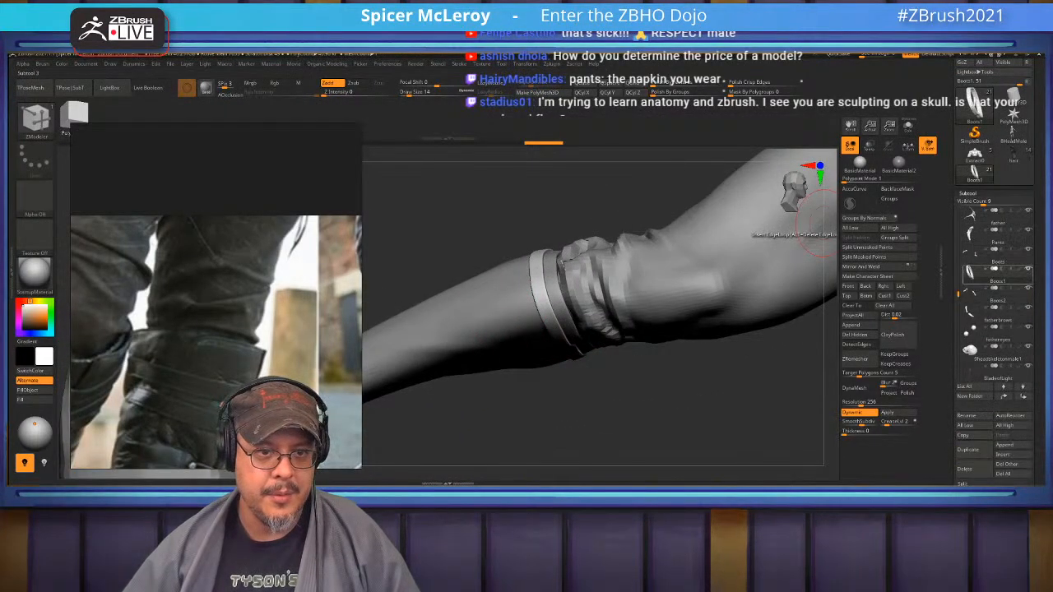
{"action": "left_click", "coordinate": [993, 294]}
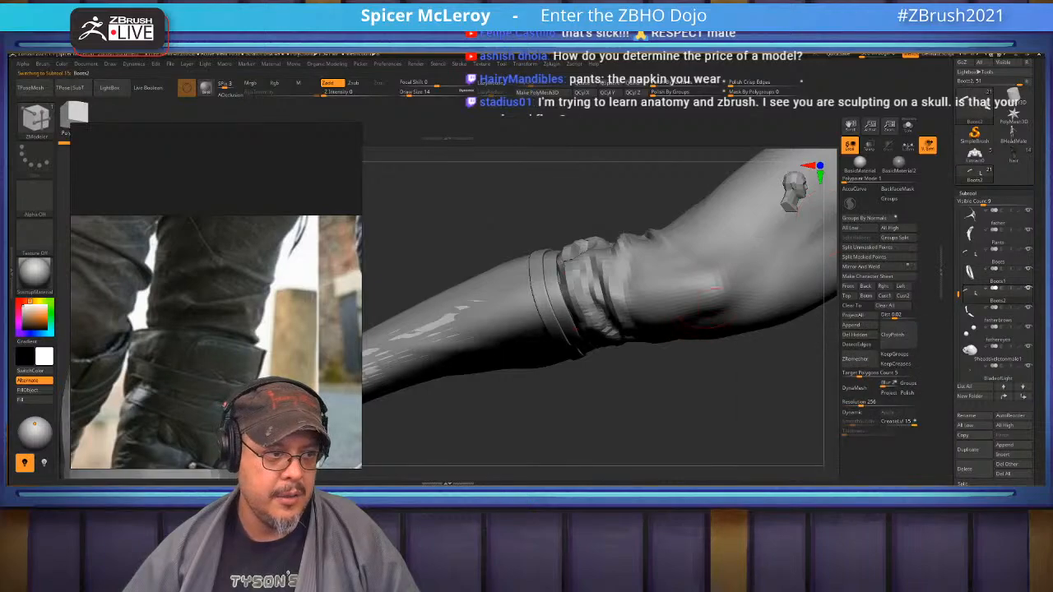
Isolate the Boots2 subtool with its wireframe shown and use the ZModeler brush on it
{"action": "left_click", "coordinate": [907, 125]}
{"action": "left_click_drag", "start_coordinate": [785, 255], "coordinate": [747, 372]}
{"action": "left_click", "coordinate": [907, 126]}
{"action": "left_click", "coordinate": [907, 126]}
{"action": "key", "text": "b"}
{"action": "key", "text": "z"}
{"action": "key", "text": "m"}
{"action": "left_click", "coordinate": [907, 126]}
{"action": "left_click", "coordinate": [907, 126]}
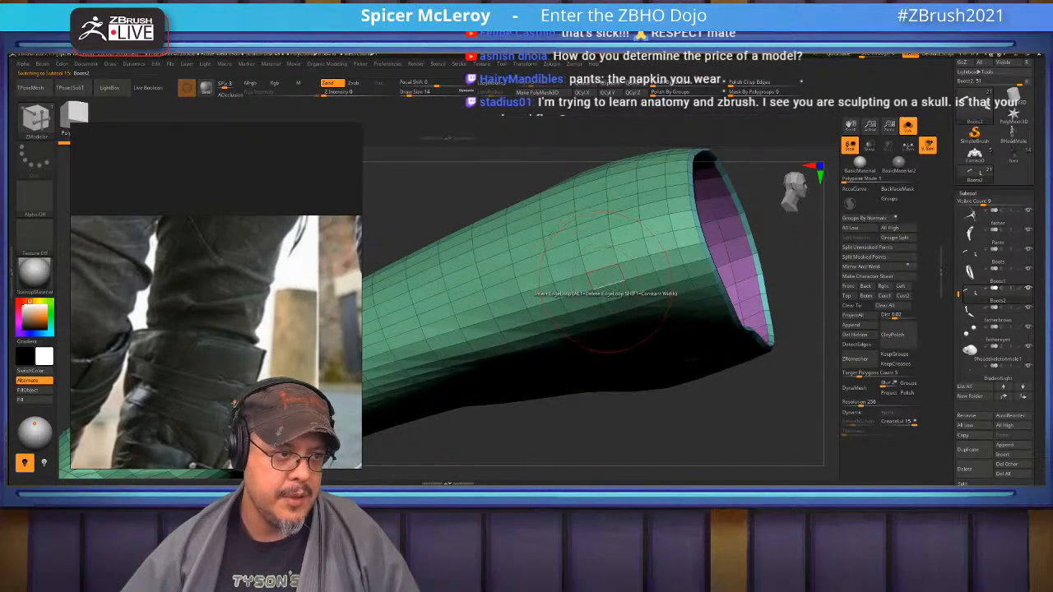
Extrude another polygon loop around the boot below the first band and split the band off from the remaining boot geometry
{"action": "right_click_drag", "start_coordinate": [617, 284], "coordinate": [581, 320], "text": "ctrl"}
{"action": "mouse_move", "coordinate": [567, 280]}
{"action": "right_mouse_down"}
{"action": "mouse_move", "coordinate": [632, 306]}
{"action": "mouse_move", "coordinate": [610, 314]}
{"action": "right_mouse_up"}
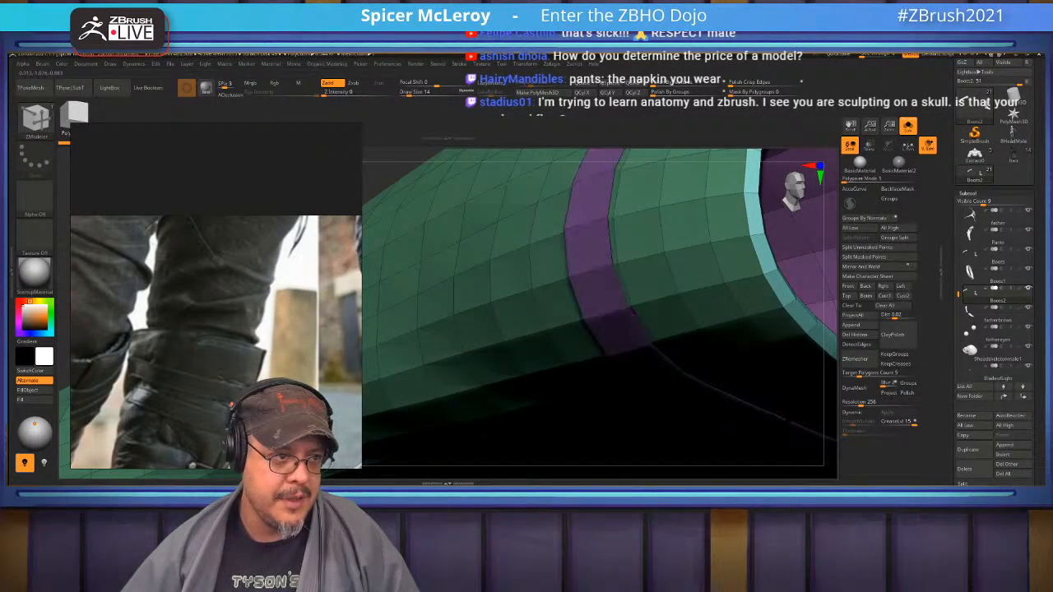
{"action": "left_click", "coordinate": [612, 264], "text": "ctrl+shift"}
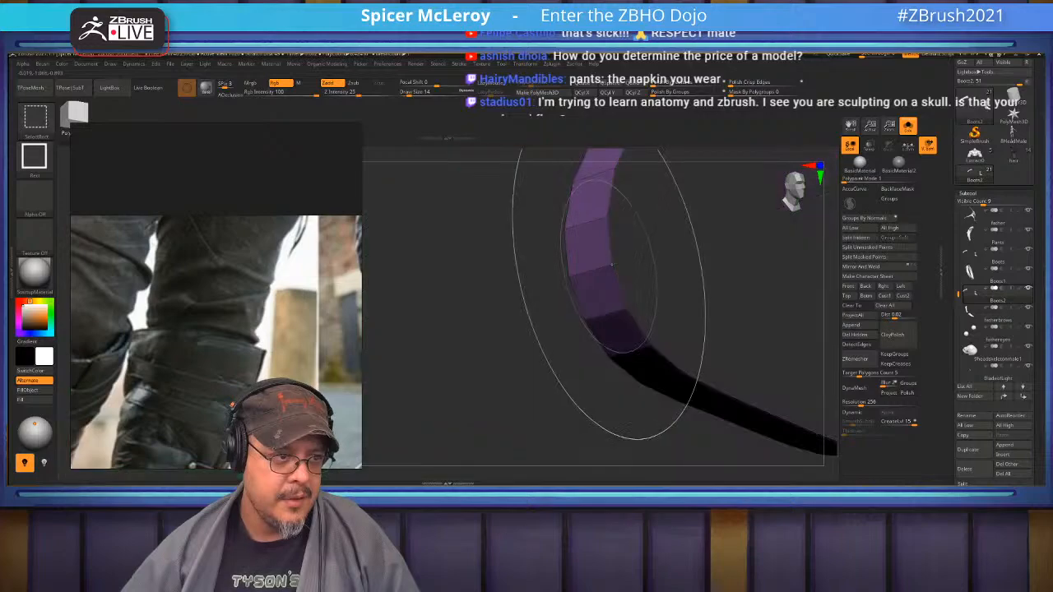
{"action": "left_click", "coordinate": [856, 237]}
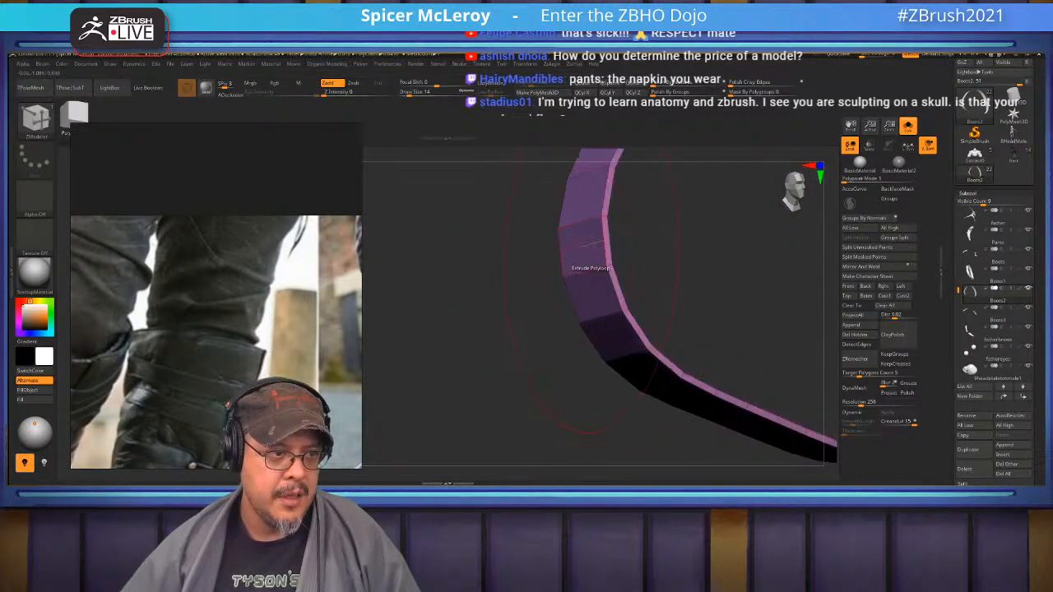
{"action": "mouse_move", "coordinate": [576, 271]}
{"action": "right_mouse_down"}
{"action": "mouse_move", "coordinate": [545, 268]}
{"action": "mouse_move", "coordinate": [579, 259]}
{"action": "mouse_move", "coordinate": [582, 271]}
{"action": "right_mouse_up"}
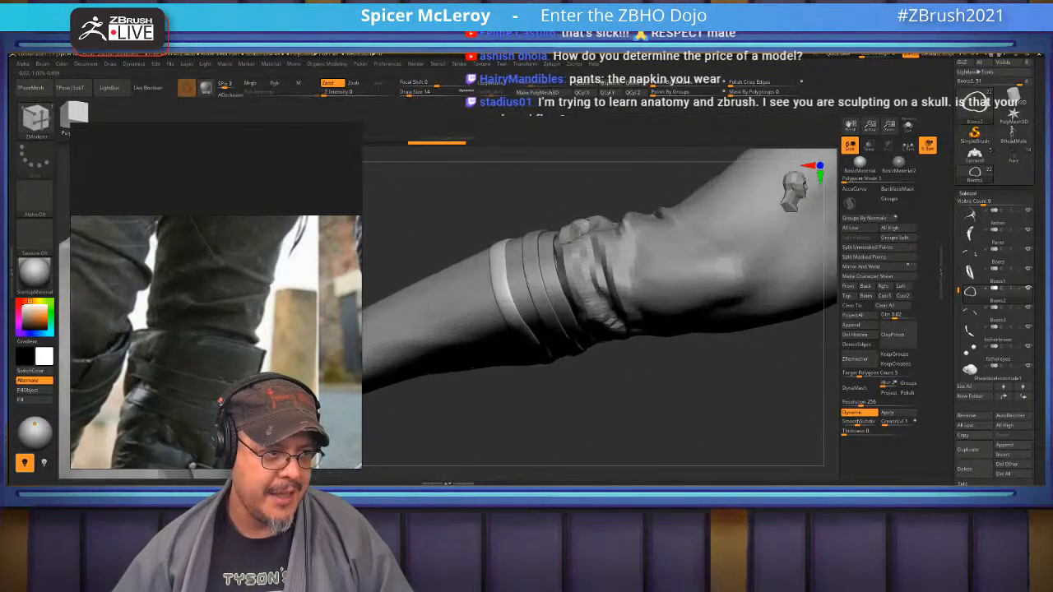
{"action": "key", "text": "space"}
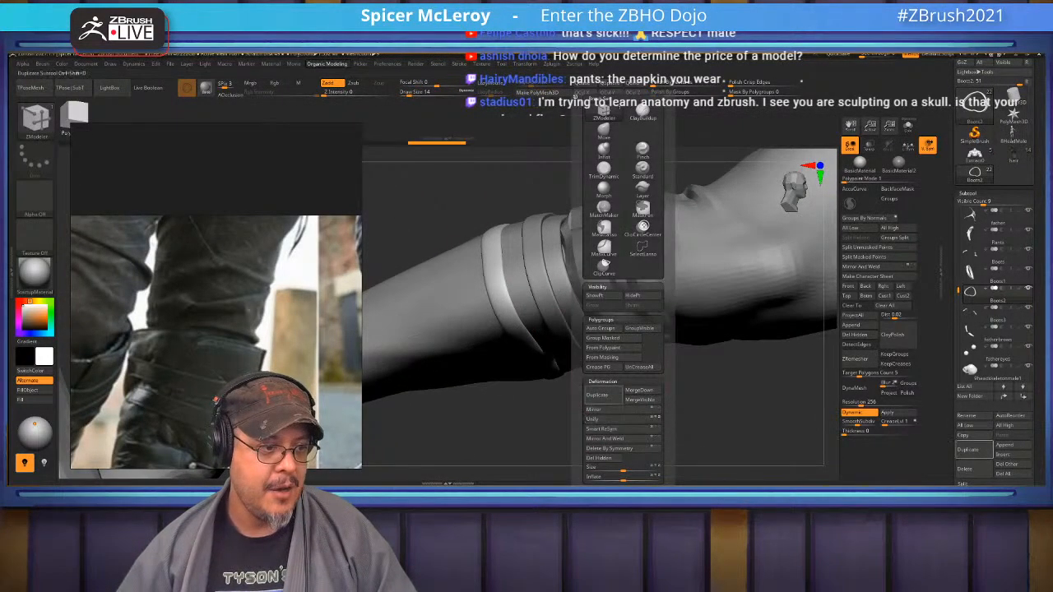
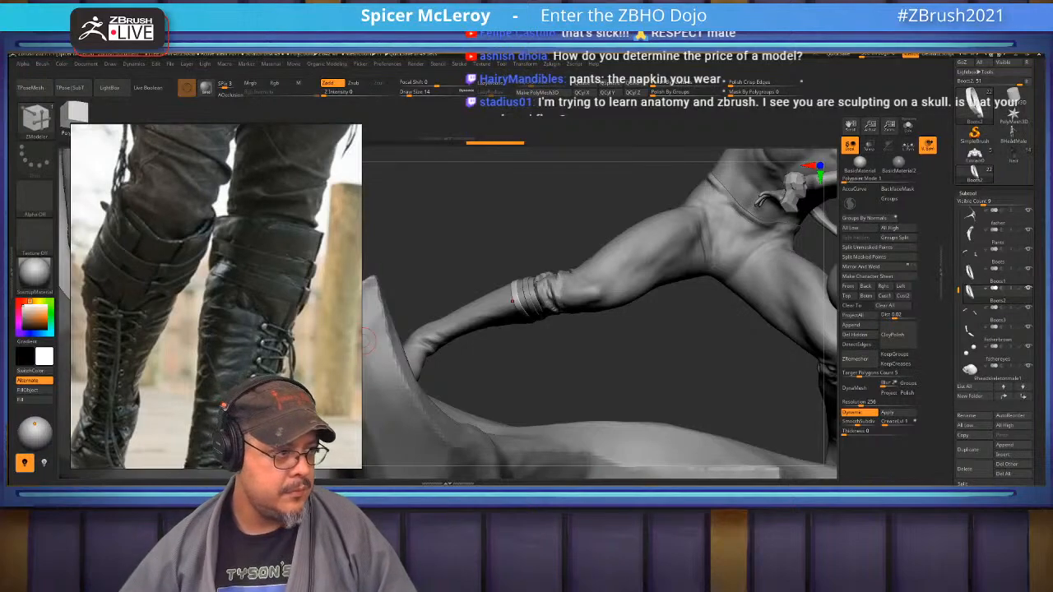
Isolate the Boots3 subtool with its wireframe shown and switch to the ZModeler brush
{"action": "mouse_move", "coordinate": [581, 355]}
{"action": "left_mouse_down"}
{"action": "mouse_move", "coordinate": [504, 339]}
{"action": "mouse_move", "coordinate": [451, 349]}
{"action": "left_mouse_up"}
{"action": "left_click_drag", "start_coordinate": [558, 363], "coordinate": [469, 303]}
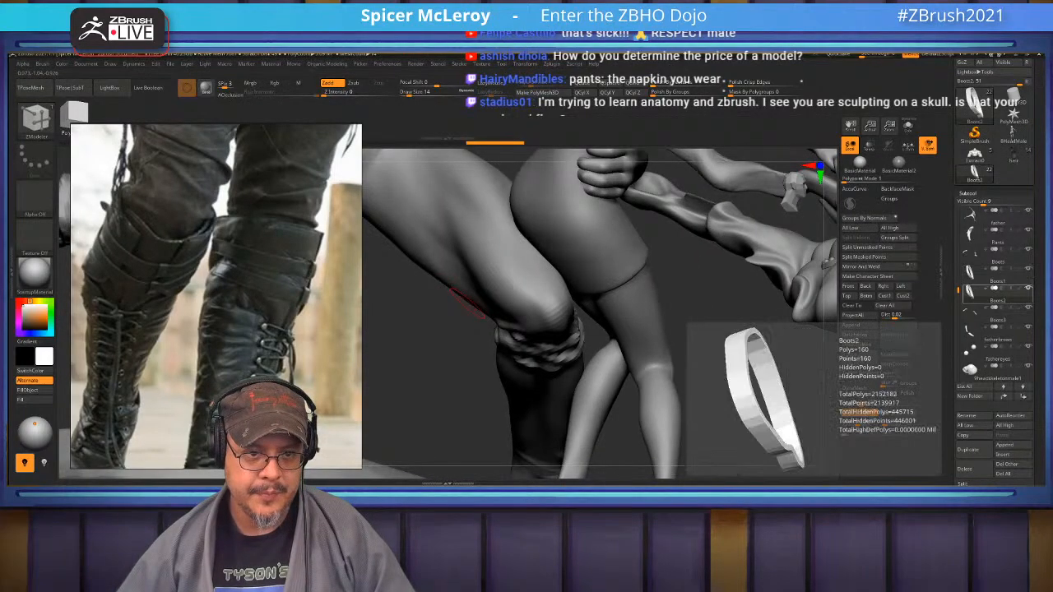
{"action": "left_click", "coordinate": [979, 313]}
{"action": "left_click_drag", "start_coordinate": [485, 377], "coordinate": [531, 382]}
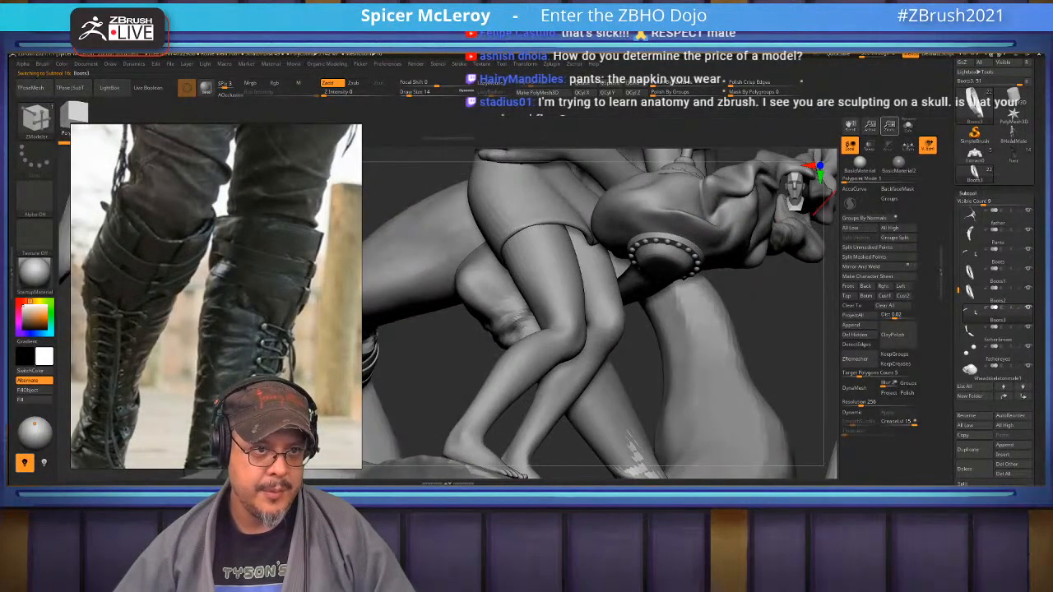
{"action": "left_click", "coordinate": [907, 126]}
{"action": "left_click_drag", "start_coordinate": [699, 353], "coordinate": [613, 313], "text": "alt"}
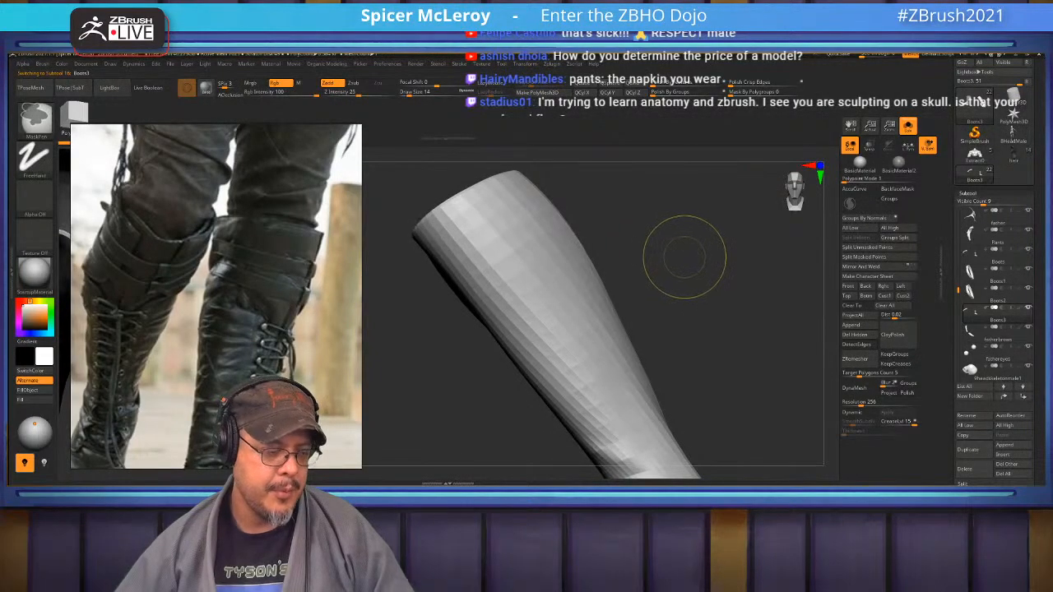
{"action": "mouse_move", "coordinate": [683, 260]}
{"action": "left_mouse_down"}
{"action": "mouse_move", "coordinate": [693, 258]}
{"action": "mouse_move", "coordinate": [714, 329]}
{"action": "mouse_move", "coordinate": [728, 260]}
{"action": "mouse_move", "coordinate": [777, 258]}
{"action": "mouse_move", "coordinate": [787, 281]}
{"action": "left_mouse_up"}
{"action": "key", "text": "shift+f"}
{"action": "key", "text": "b"}
{"action": "key", "text": "z"}
{"action": "key", "text": "m"}
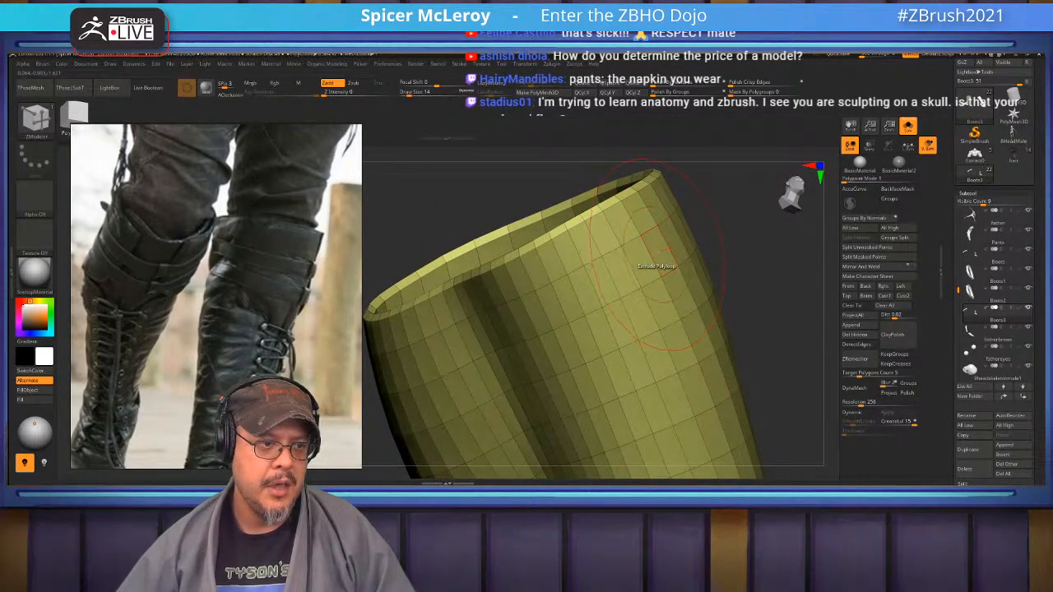
Set the ZModeler polygon action to PolyGroup with the Polyloop target and assign two separate loops below the boot's rim to a polygroup
{"action": "key", "text": "space"}
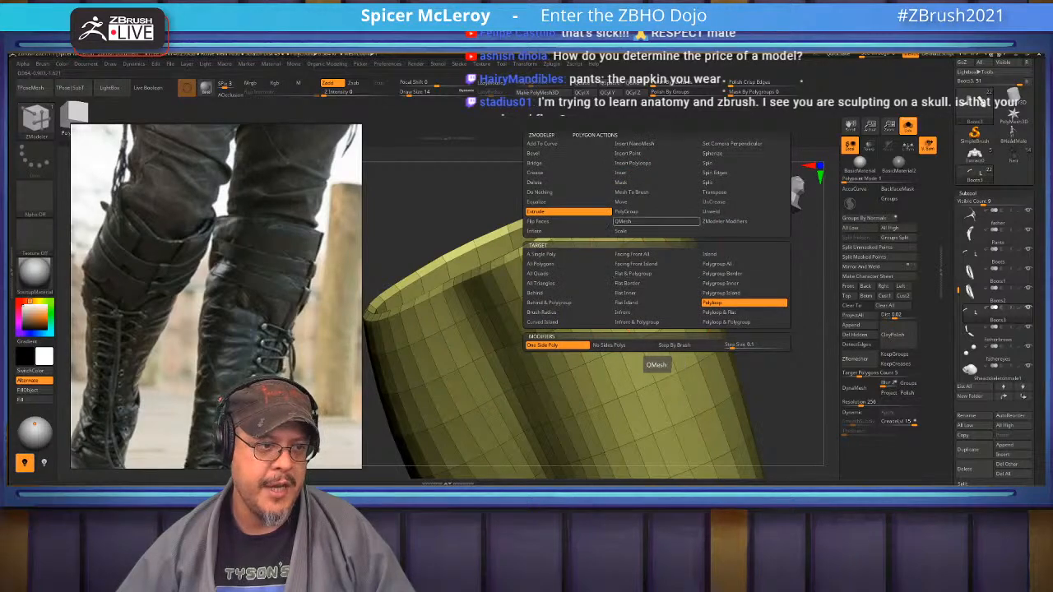
{"action": "left_click", "coordinate": [627, 212]}
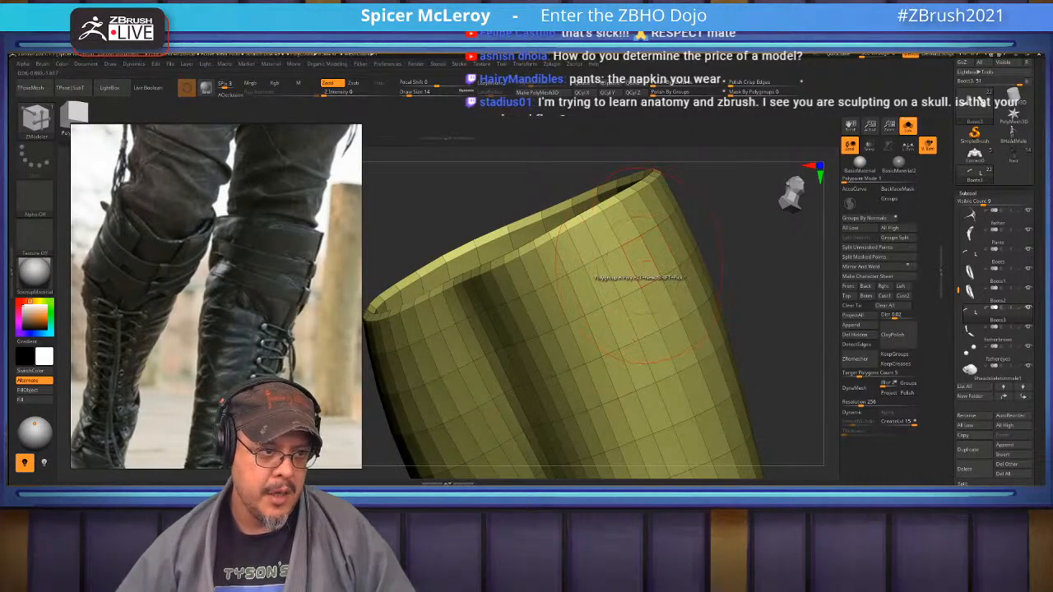
{"action": "key", "text": "space"}
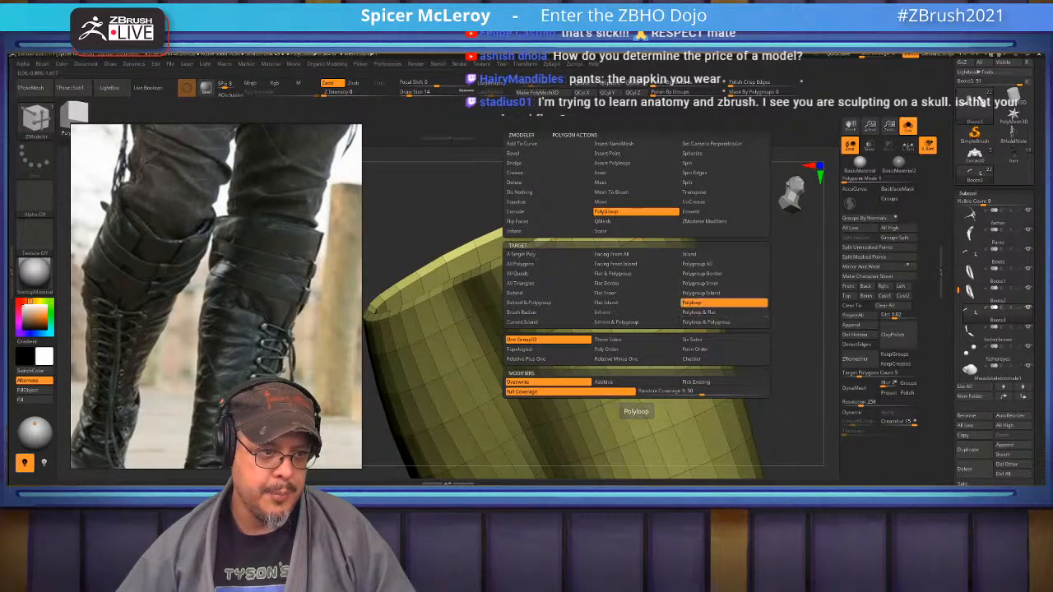
{"action": "left_click", "coordinate": [716, 309]}
{"action": "left_click", "coordinate": [636, 264]}
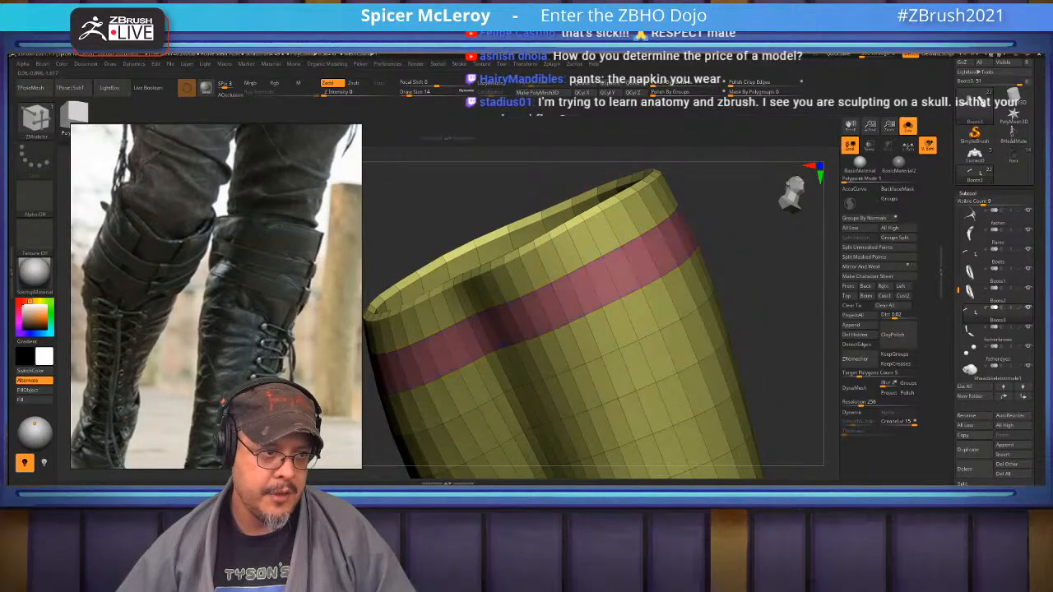
{"action": "left_click", "coordinate": [676, 350]}
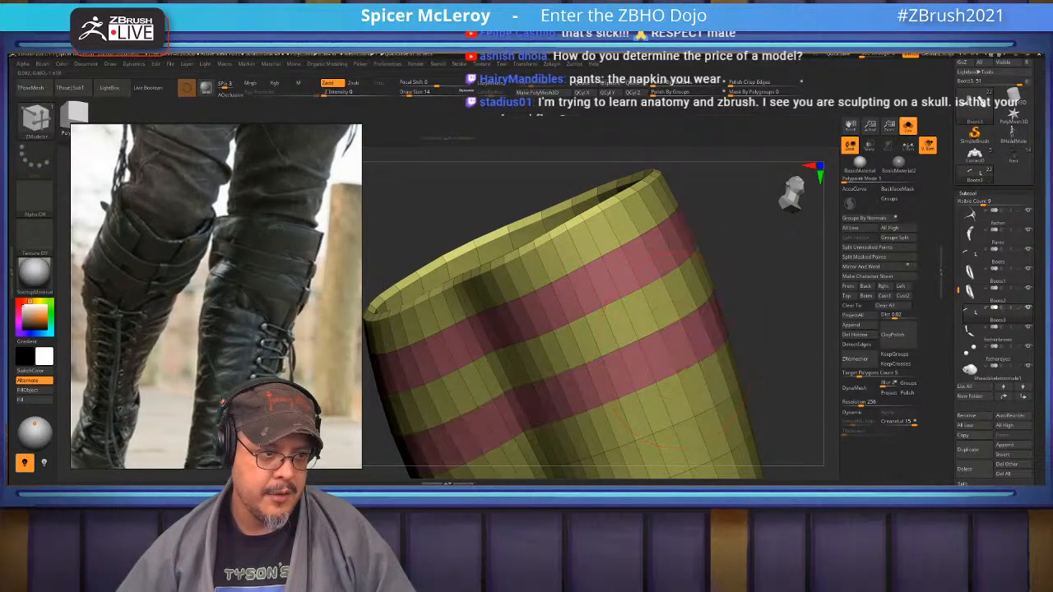
{"action": "left_click_drag", "start_coordinate": [755, 247], "coordinate": [747, 275]}
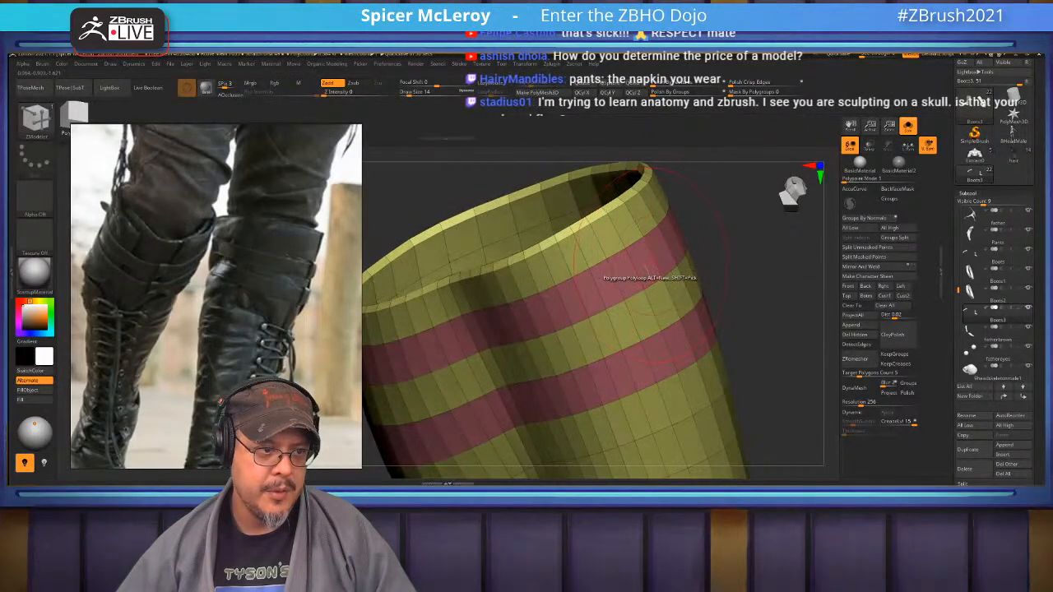
Set the ZModeler polygon action to Extrude with the Polygroup All target and extrude both grouped loops slightly outward
{"action": "key", "text": "space"}
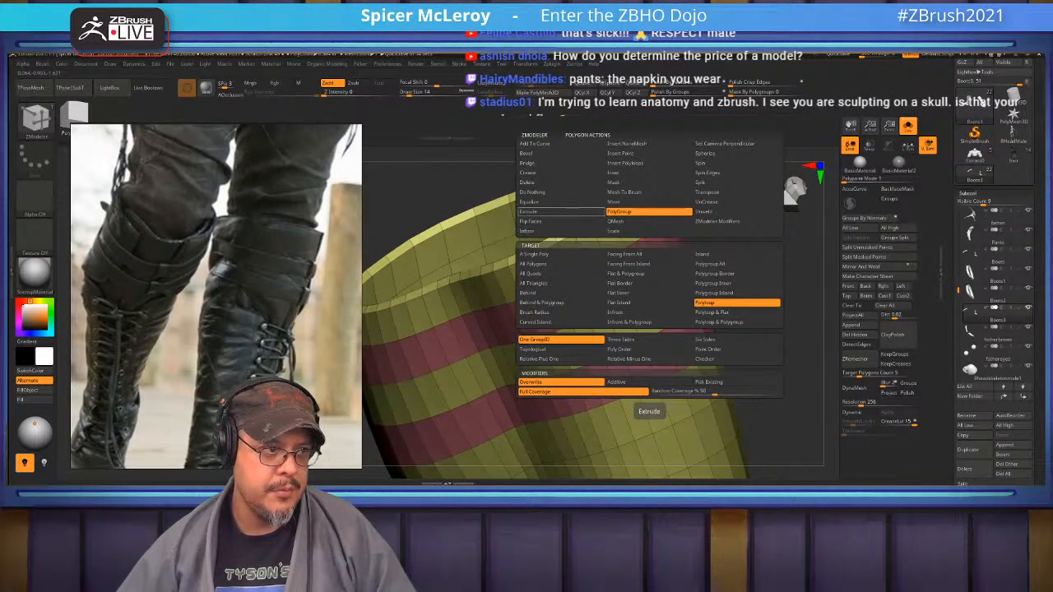
{"action": "left_click", "coordinate": [543, 211]}
{"action": "left_click", "coordinate": [737, 263]}
{"action": "left_click_drag", "start_coordinate": [660, 257], "coordinate": [668, 263]}
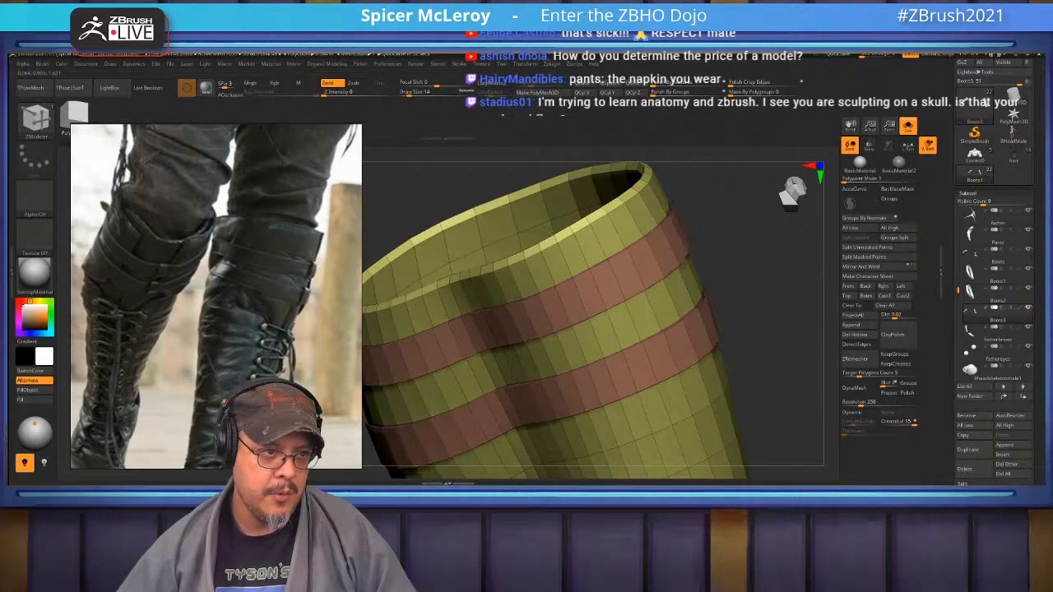
Show only the two extruded bands and split the hidden boot geometry off into a separate subtool
{"action": "left_click", "coordinate": [666, 268], "text": "ctrl+shift"}
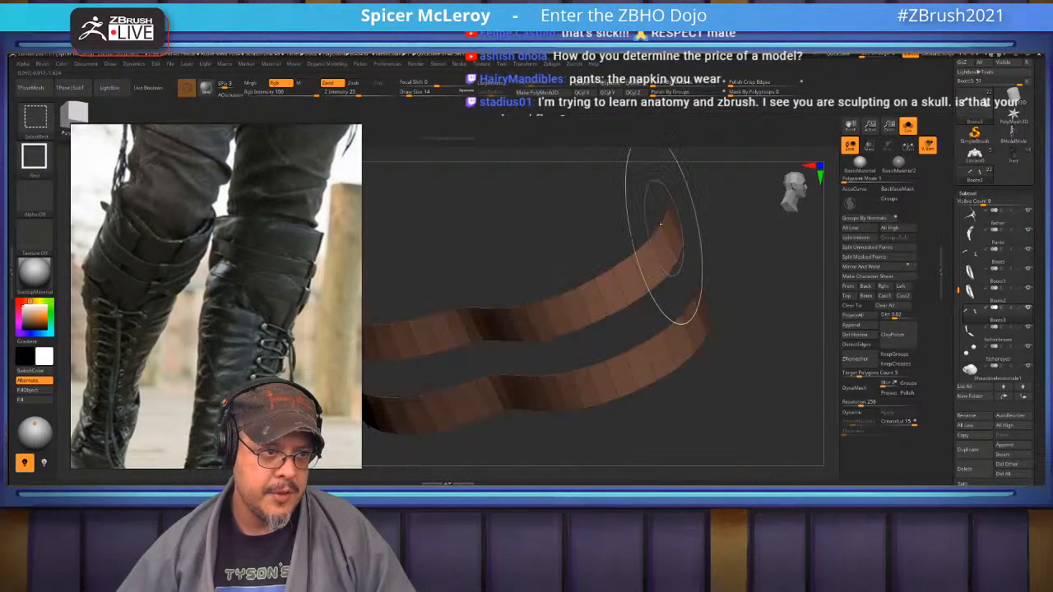
{"action": "left_click", "coordinate": [855, 237]}
{"action": "left_click_drag", "start_coordinate": [752, 247], "coordinate": [730, 292]}
{"action": "left_click_drag", "start_coordinate": [666, 257], "coordinate": [711, 284]}
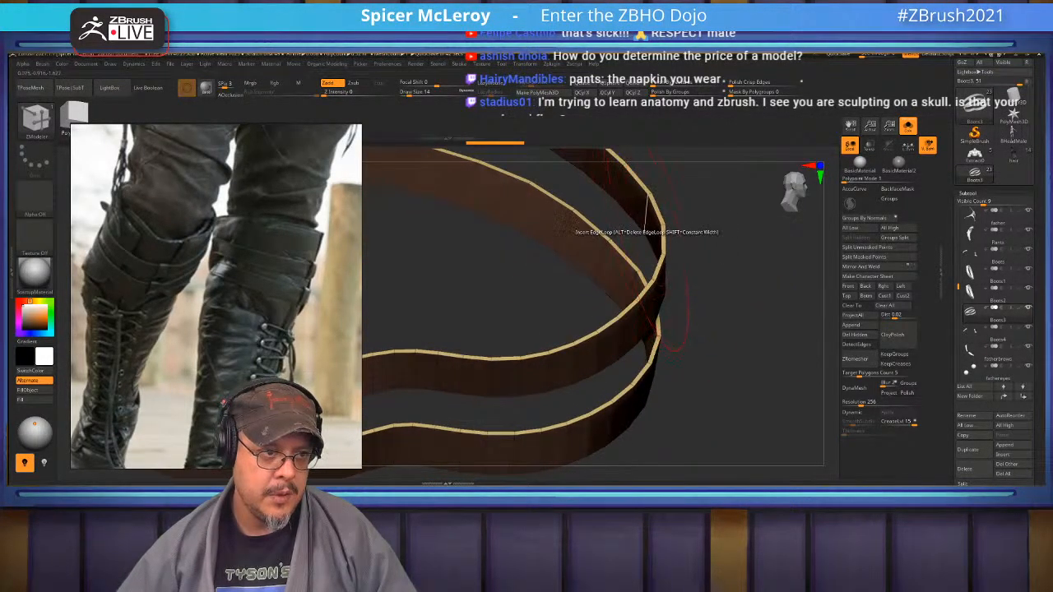
Extrude the polygroup of the two separated bands outward to give the straps thickness
{"action": "left_click_drag", "start_coordinate": [728, 240], "coordinate": [687, 267]}
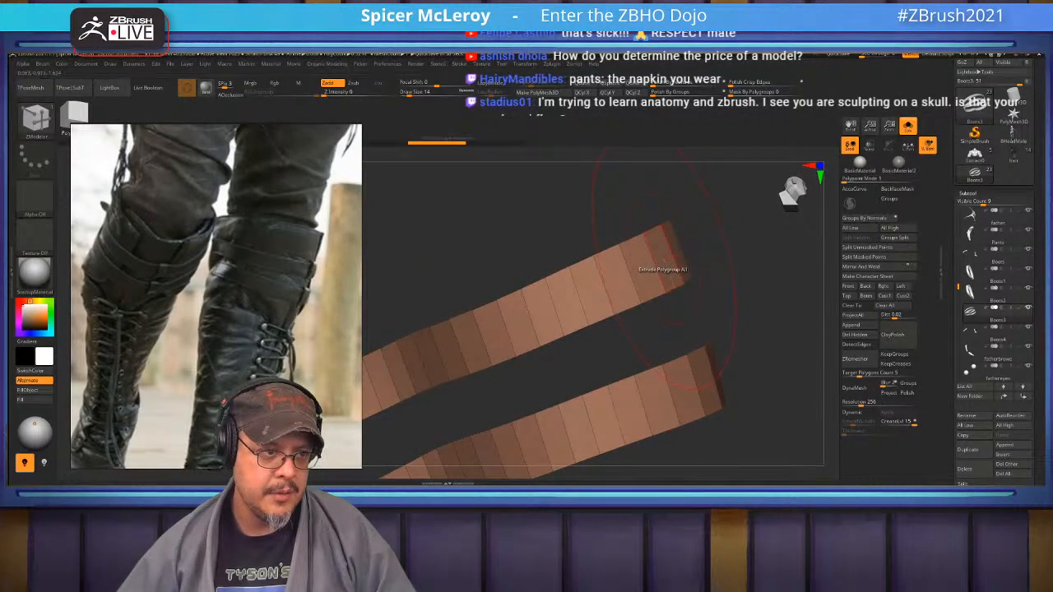
{"action": "left_click_drag", "start_coordinate": [658, 271], "coordinate": [625, 328]}
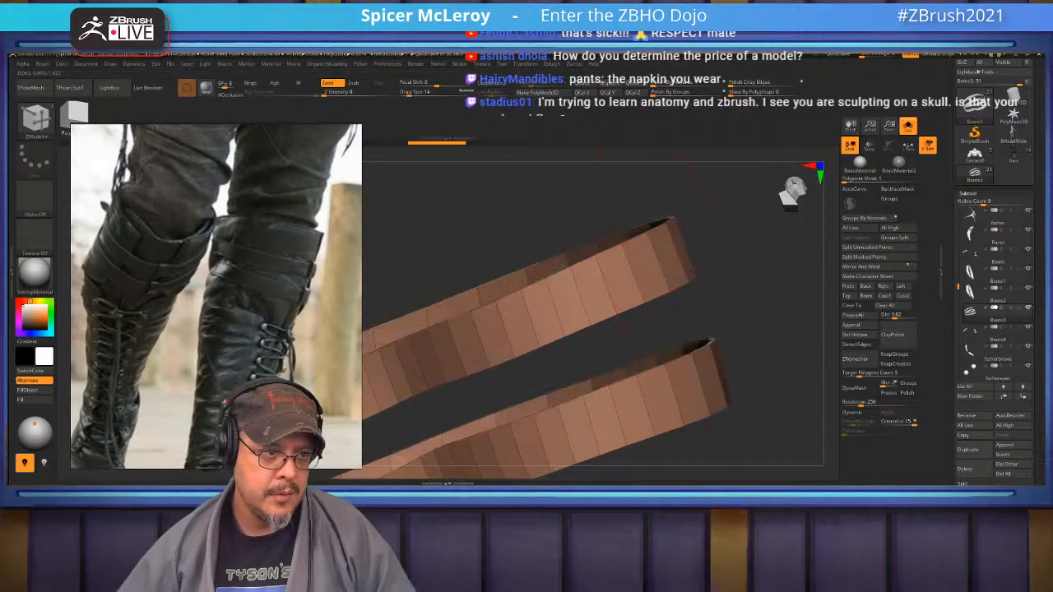
{"action": "left_click_drag", "start_coordinate": [639, 267], "coordinate": [650, 257]}
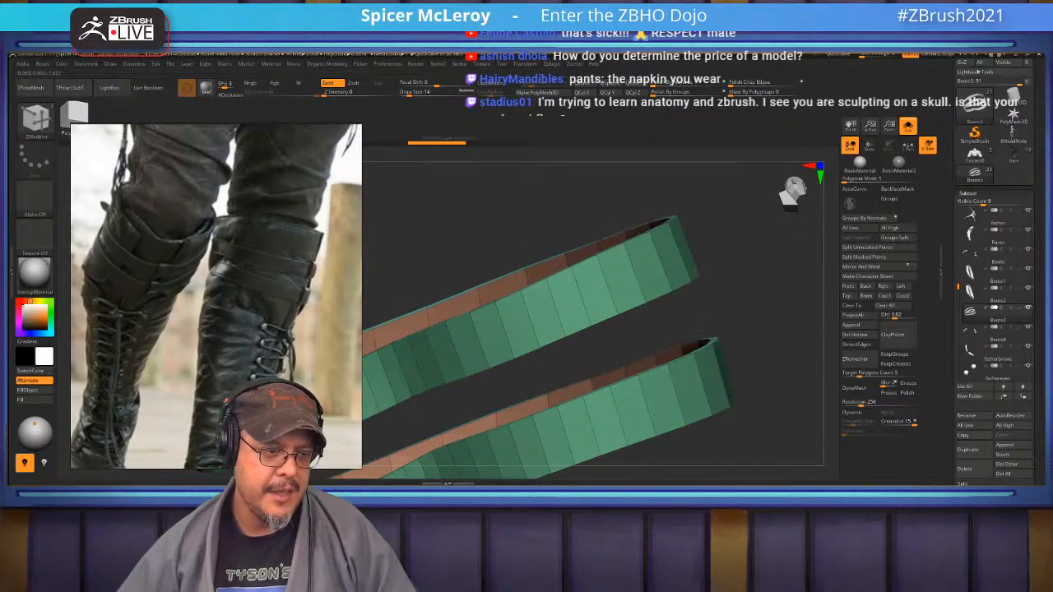
{"action": "left_click_drag", "start_coordinate": [667, 268], "coordinate": [550, 218]}
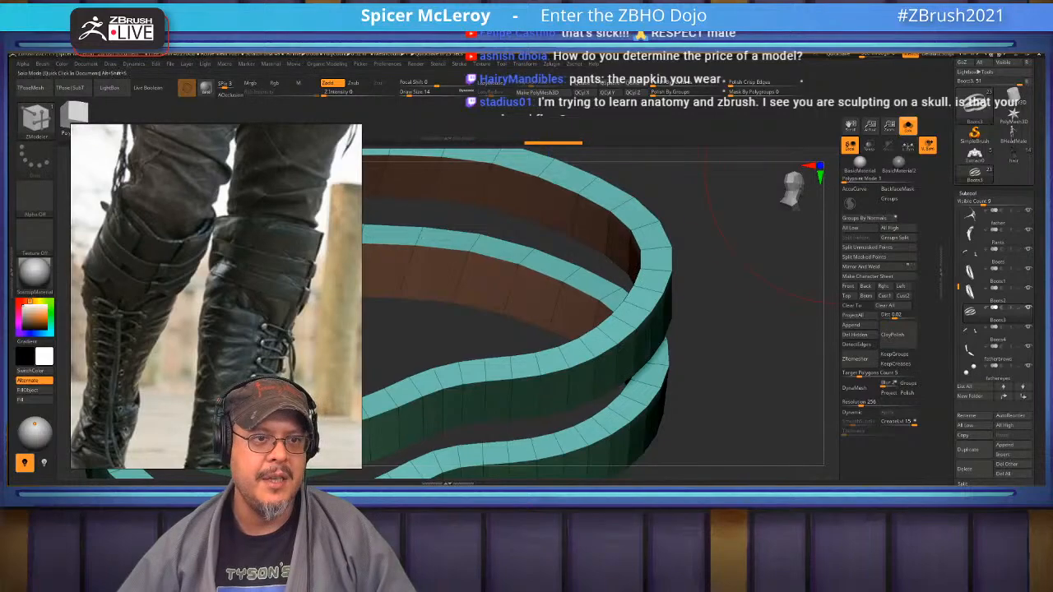
Bring the other subtools back into view and turn on dynamic subdivision for the two bands
{"action": "left_click", "coordinate": [908, 126]}
{"action": "key", "text": "f"}
{"action": "key", "text": "f"}
{"action": "left_click_drag", "start_coordinate": [674, 329], "coordinate": [526, 410]}
{"action": "key", "text": "d"}
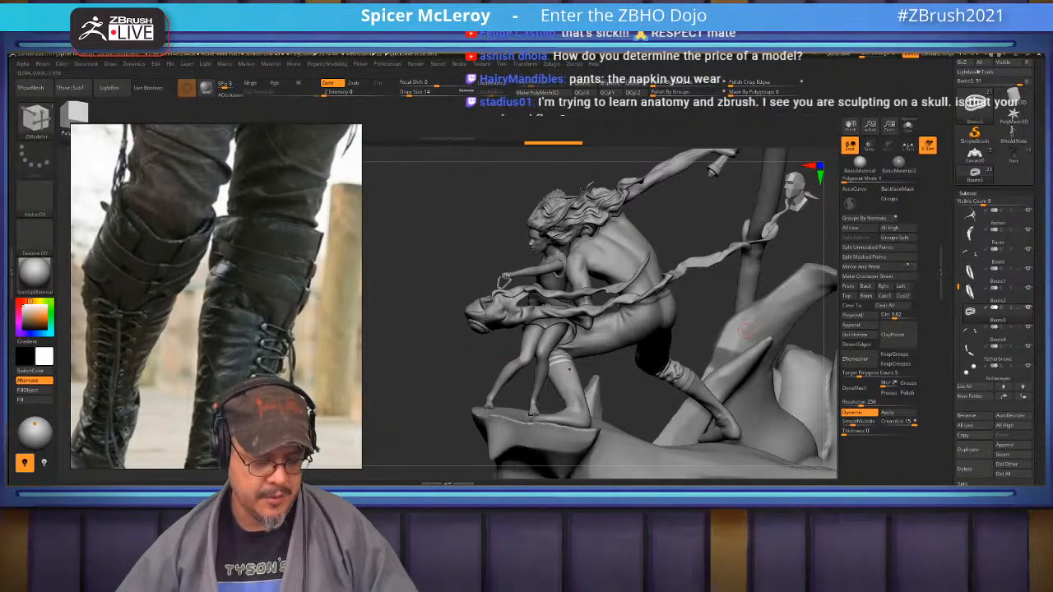
{"action": "key", "text": "1"}
{"action": "key", "text": "1"}
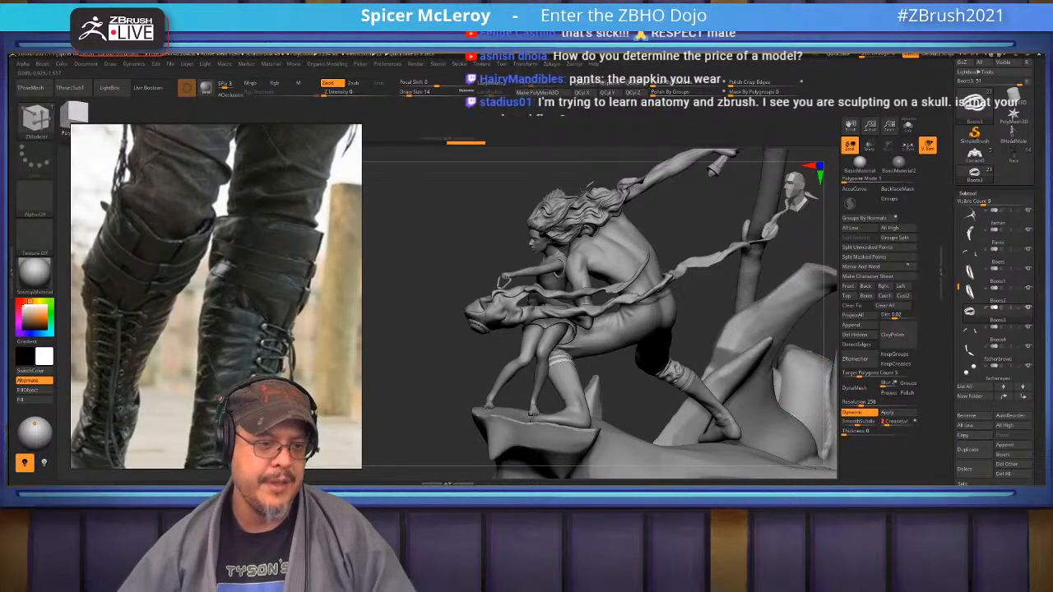
Select the Boots1 subtool and merge it down twice to combine the boot pieces and strap bands into one subtool
{"action": "left_click_drag", "start_coordinate": [707, 329], "coordinate": [819, 306]}
{"action": "left_click_drag", "start_coordinate": [761, 341], "coordinate": [755, 271], "text": "alt"}
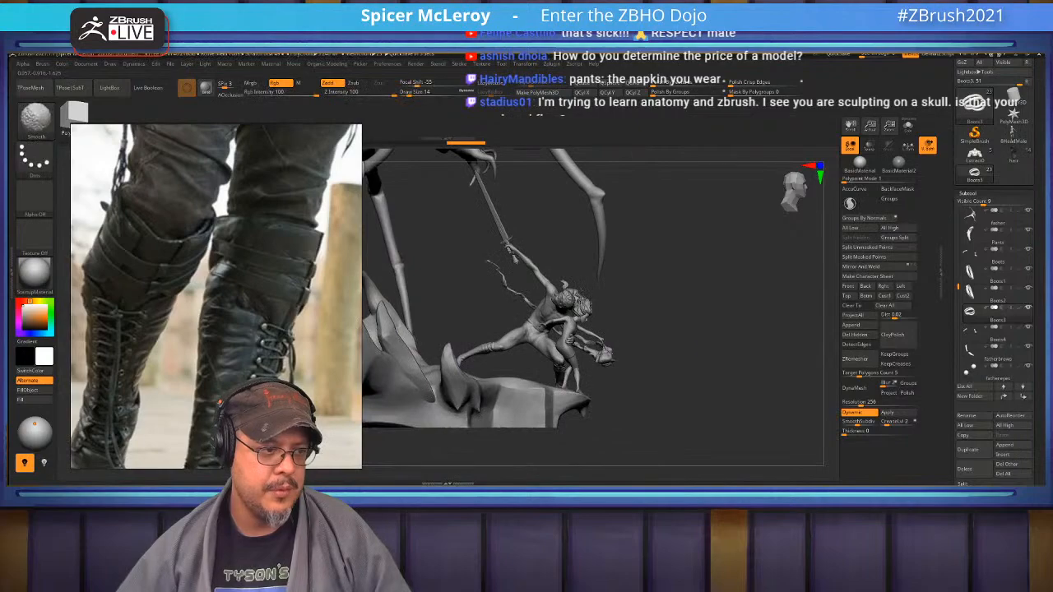
{"action": "left_click", "coordinate": [979, 273]}
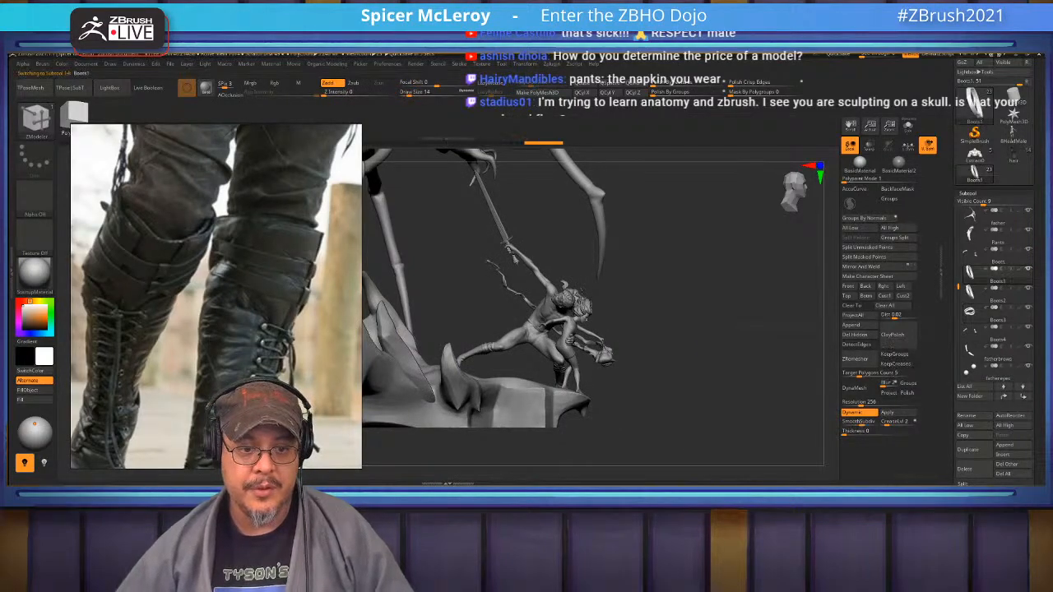
{"action": "scroll", "coordinate": [993, 272], "scroll_direction": "down", "scroll_amount": 2}
{"action": "left_click", "coordinate": [964, 443]}
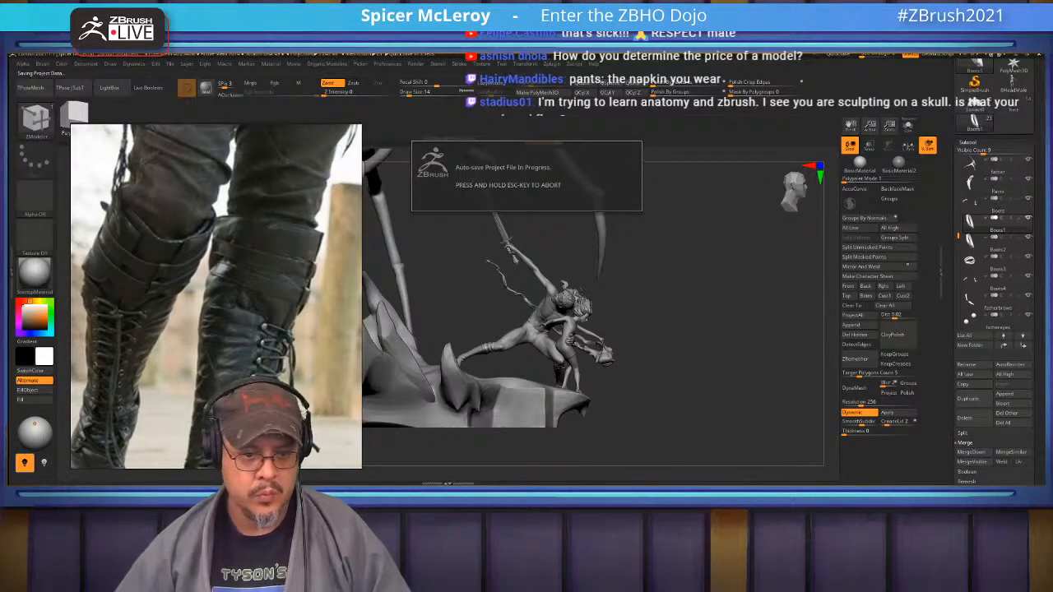
{"action": "left_click", "coordinate": [970, 451]}
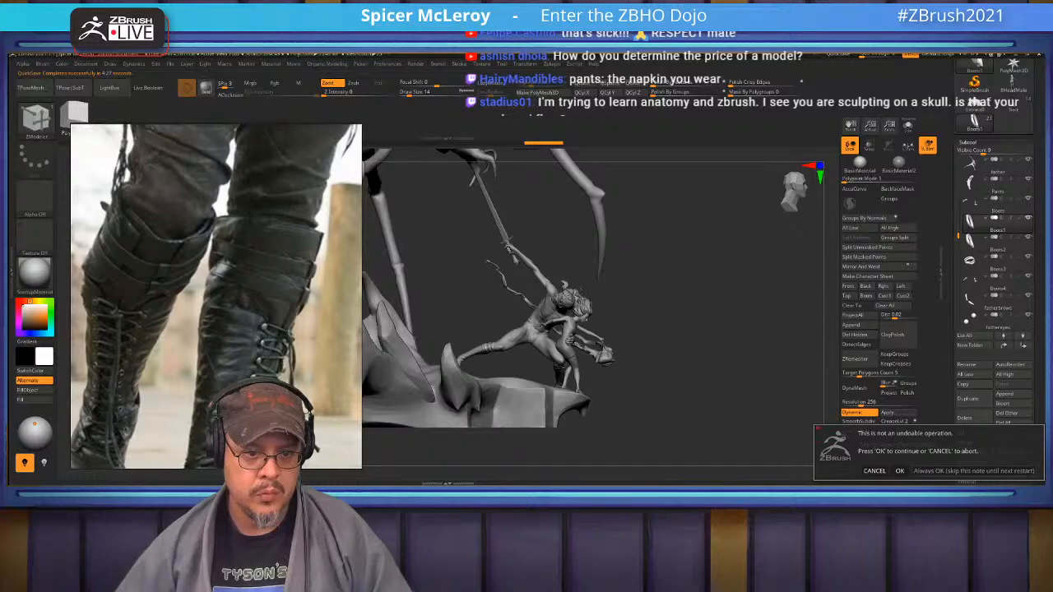
{"action": "left_click", "coordinate": [900, 470]}
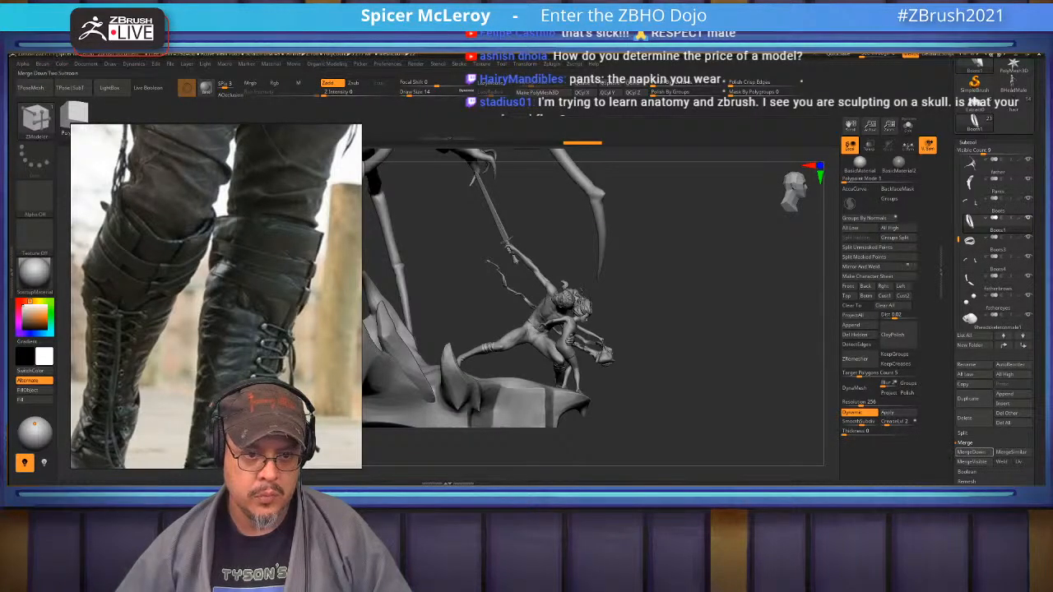
{"action": "left_click", "coordinate": [970, 452]}
{"action": "left_click", "coordinate": [899, 472]}
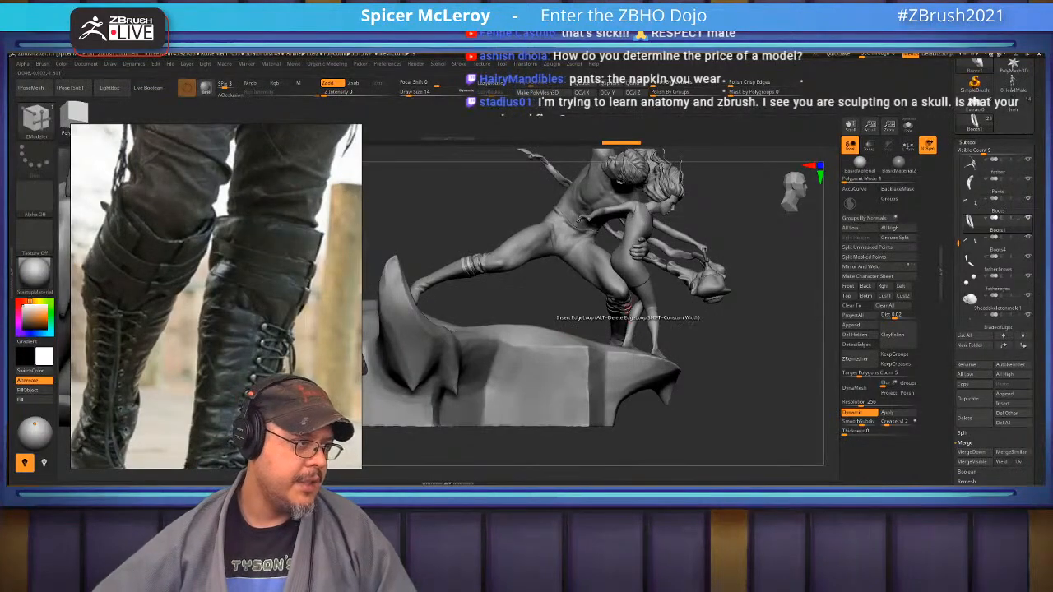
Examine the laced boots in the reference photos, from the knee straps down to the feet
{"action": "scroll", "coordinate": [255, 308], "scroll_direction": "down", "scroll_amount": 4}
{"action": "middle_click_drag", "start_coordinate": [251, 329], "coordinate": [267, 254]}
{"action": "scroll", "coordinate": [231, 353], "scroll_direction": "up", "scroll_amount": 2}
{"action": "scroll", "coordinate": [229, 362], "scroll_direction": "up", "scroll_amount": 2}
{"action": "middle_click_drag", "start_coordinate": [228, 362], "coordinate": [205, 288]}
{"action": "scroll", "coordinate": [181, 313], "scroll_direction": "up", "scroll_amount": 3}
{"action": "scroll", "coordinate": [216, 296], "scroll_direction": "down", "scroll_amount": 1}
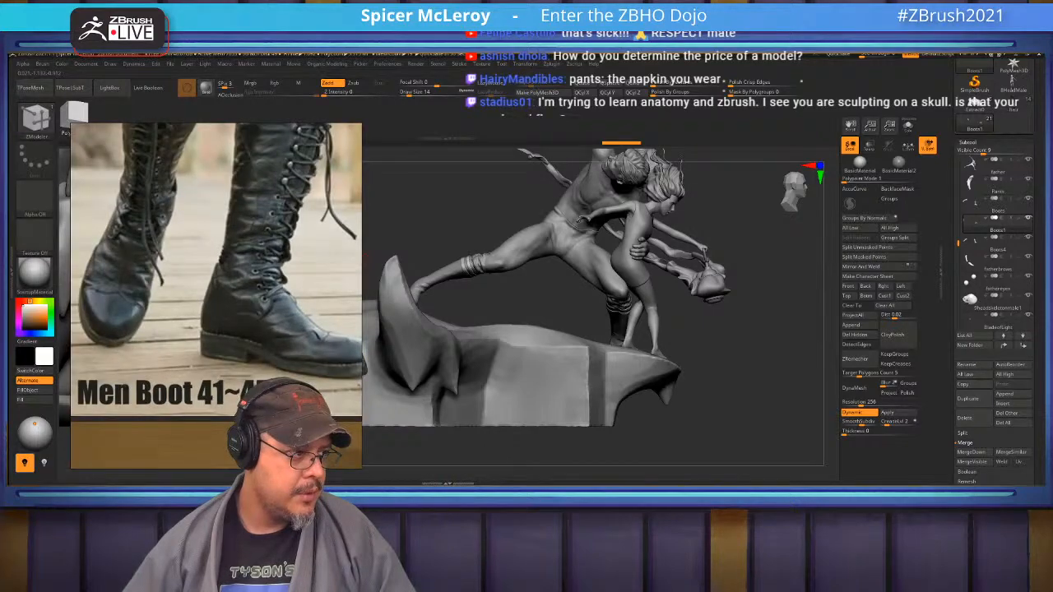
{"action": "scroll", "coordinate": [268, 296], "scroll_direction": "up", "scroll_amount": 2}
{"action": "scroll", "coordinate": [259, 316], "scroll_direction": "down", "scroll_amount": 4}
{"action": "middle_click_drag", "start_coordinate": [259, 317], "coordinate": [255, 405]}
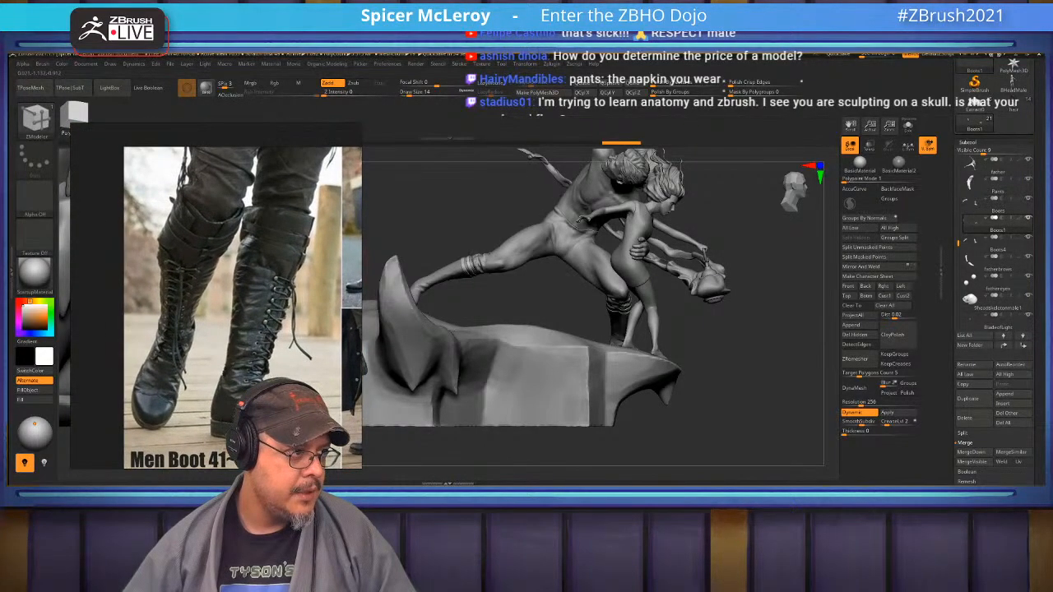
{"action": "scroll", "coordinate": [230, 296], "scroll_direction": "up", "scroll_amount": 1}
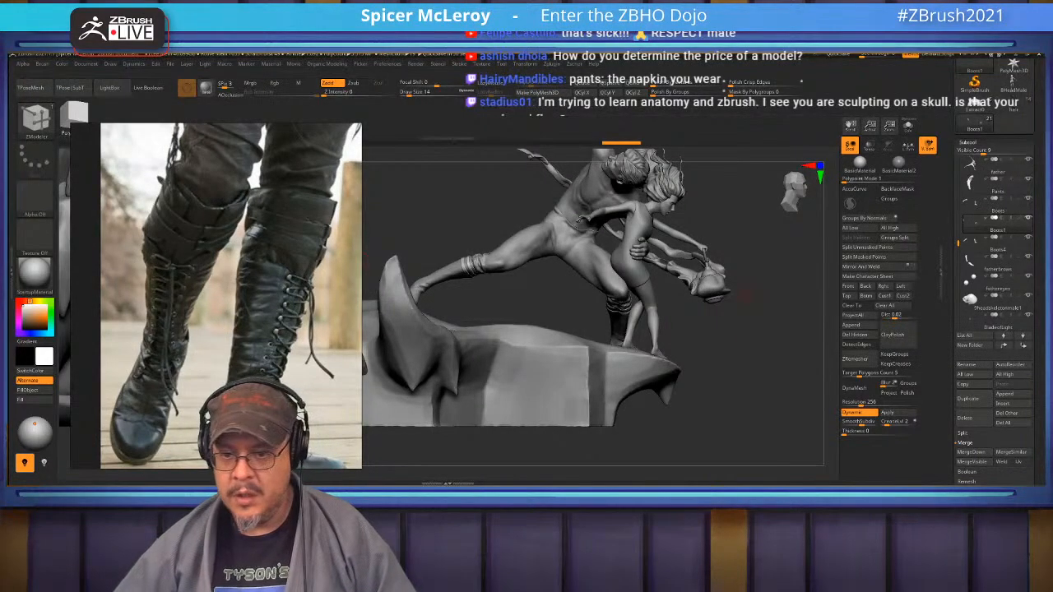
Select the leftover Boots4 subtool and delete it
{"action": "mouse_move", "coordinate": [740, 362]}
{"action": "left_mouse_down"}
{"action": "mouse_move", "coordinate": [608, 345]}
{"action": "mouse_move", "coordinate": [658, 337]}
{"action": "mouse_move", "coordinate": [502, 327]}
{"action": "left_mouse_up"}
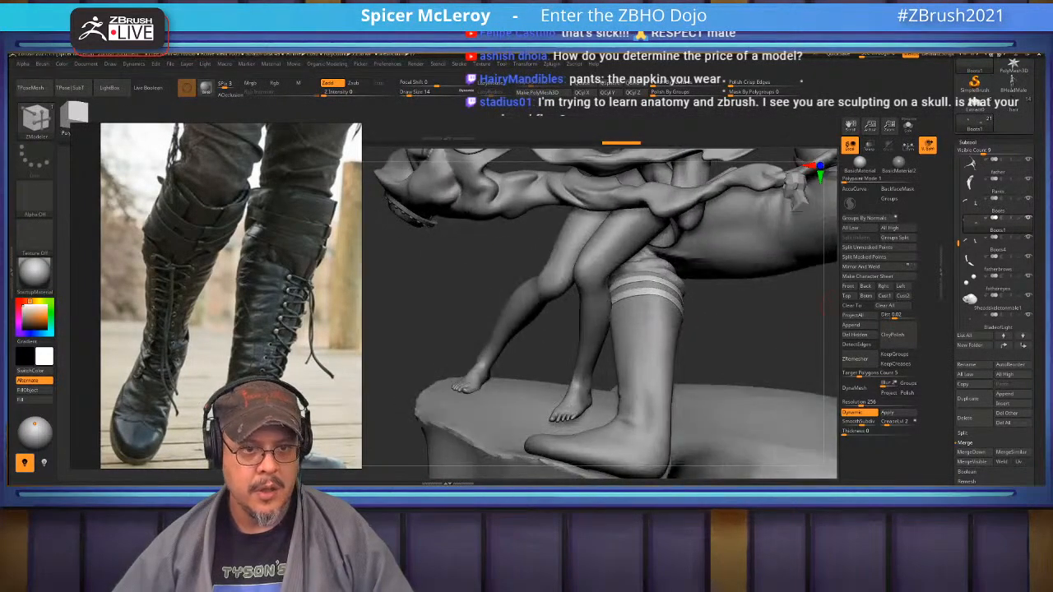
{"action": "left_click", "coordinate": [997, 248]}
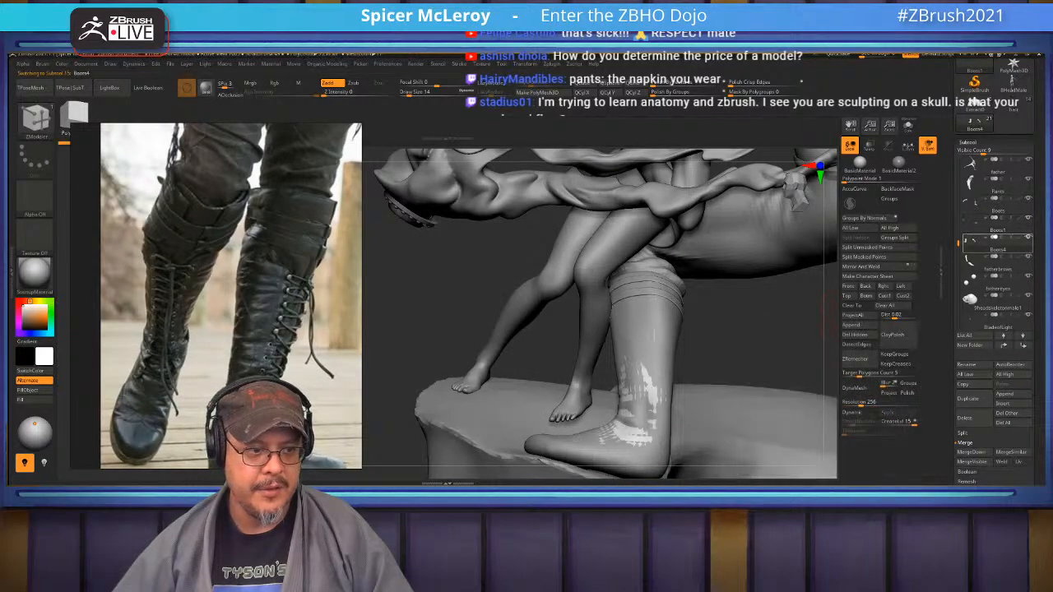
{"action": "left_click", "coordinate": [968, 416]}
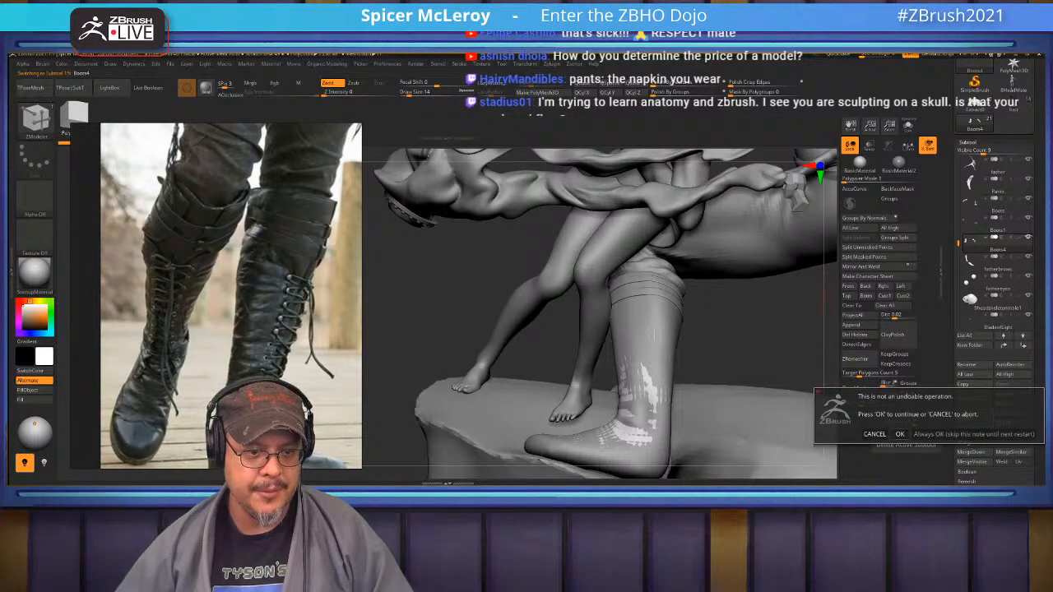
{"action": "left_click", "coordinate": [898, 433]}
Duplicate the father body subtool, display its polygroups with wireframe and isolate the copy
{"action": "mouse_move", "coordinate": [740, 370]}
{"action": "left_mouse_down"}
{"action": "mouse_move", "coordinate": [612, 284]}
{"action": "mouse_move", "coordinate": [666, 296]}
{"action": "mouse_move", "coordinate": [731, 284]}
{"action": "mouse_move", "coordinate": [674, 210]}
{"action": "mouse_move", "coordinate": [531, 229]}
{"action": "left_mouse_up"}
{"action": "key", "text": "f"}
{"action": "mouse_move", "coordinate": [533, 280]}
{"action": "left_mouse_down"}
{"action": "mouse_move", "coordinate": [526, 286]}
{"action": "mouse_move", "coordinate": [583, 328]}
{"action": "mouse_move", "coordinate": [579, 386]}
{"action": "mouse_move", "coordinate": [593, 378]}
{"action": "mouse_move", "coordinate": [539, 393]}
{"action": "mouse_move", "coordinate": [561, 306]}
{"action": "left_mouse_up"}
{"action": "left_click_drag", "start_coordinate": [535, 394], "coordinate": [576, 310], "text": "alt"}
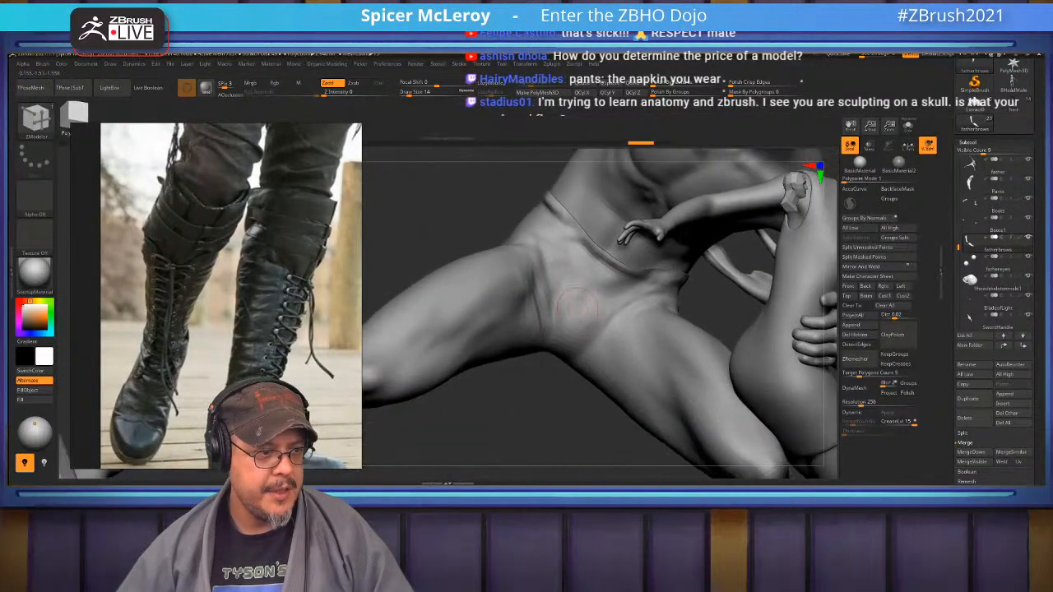
{"action": "left_click", "coordinate": [592, 271], "text": "alt"}
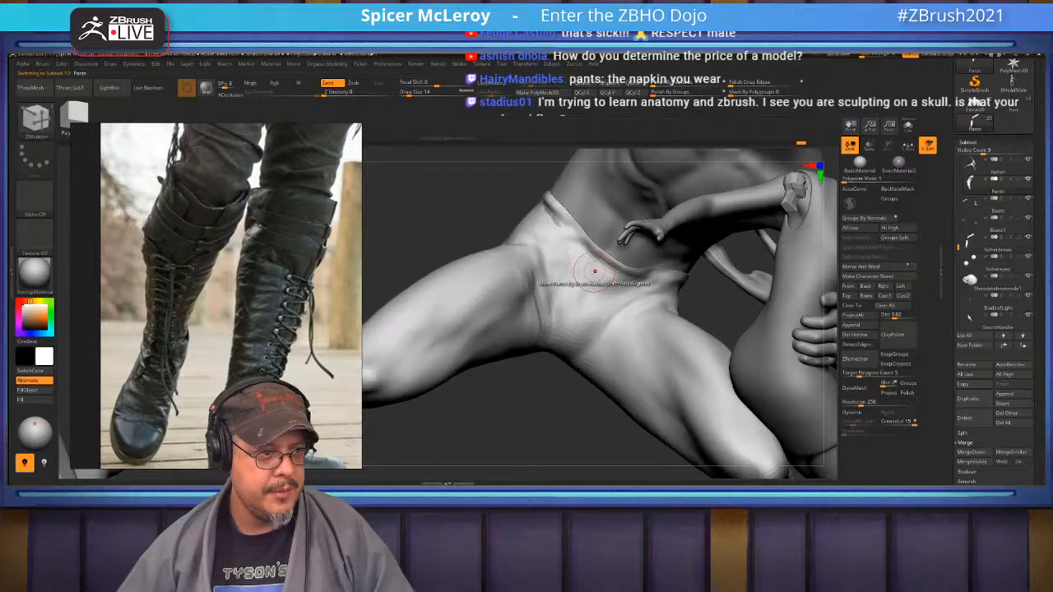
{"action": "key", "text": "shift"}
{"action": "right_click_drag", "start_coordinate": [589, 257], "coordinate": [593, 286]}
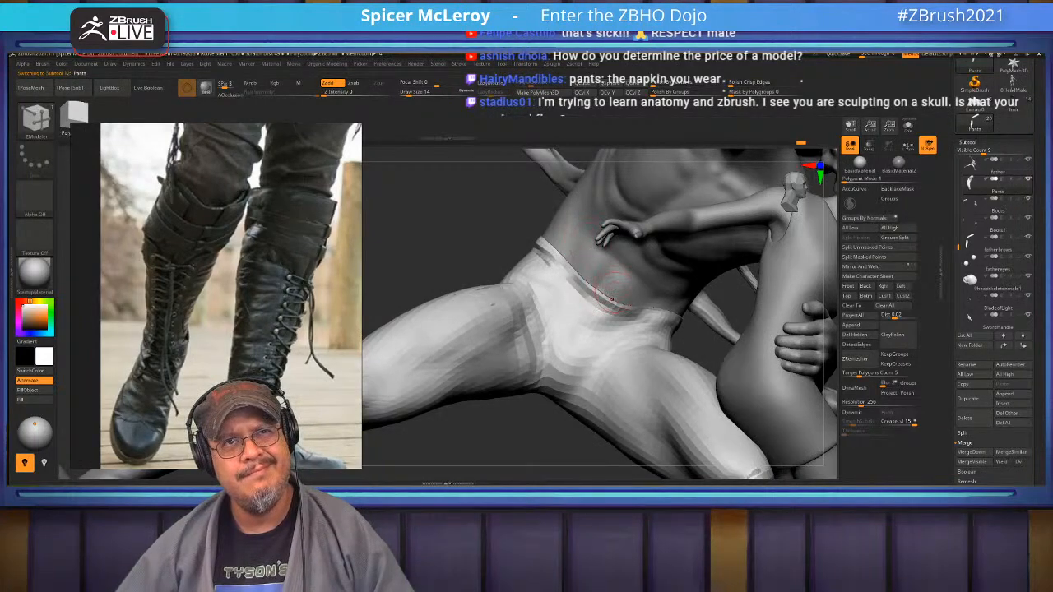
{"action": "left_click", "coordinate": [618, 279], "text": "alt"}
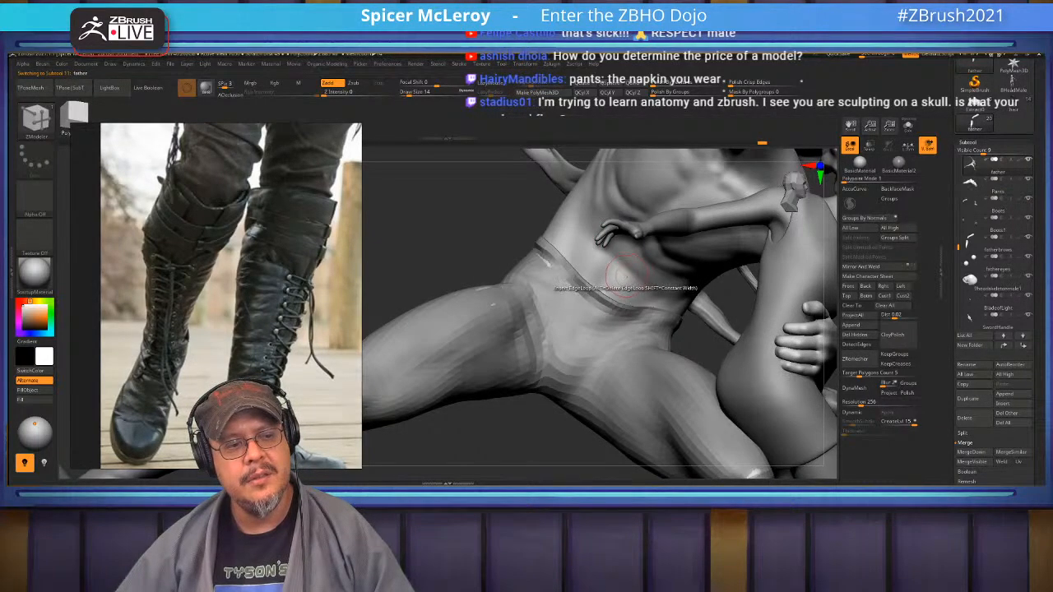
{"action": "key", "text": "shift+f"}
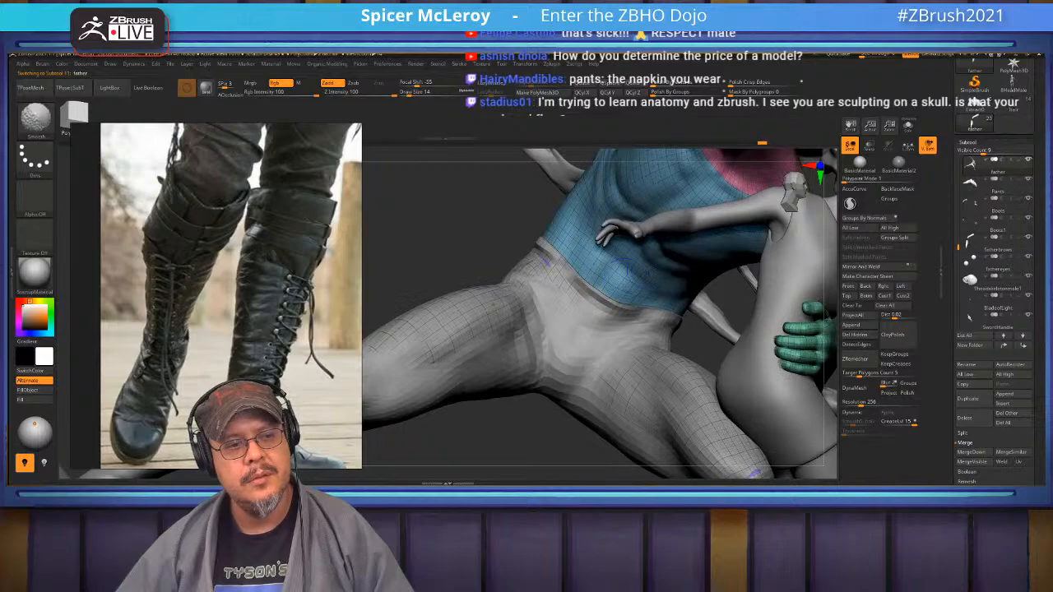
{"action": "key", "text": "ctrl+shift"}
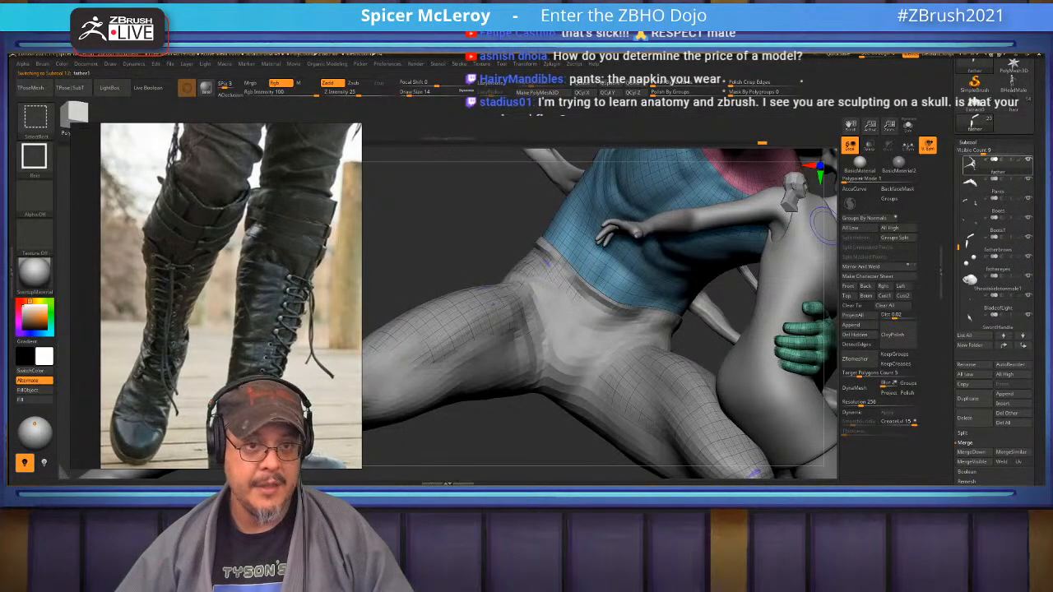
{"action": "left_click", "coordinate": [908, 125]}
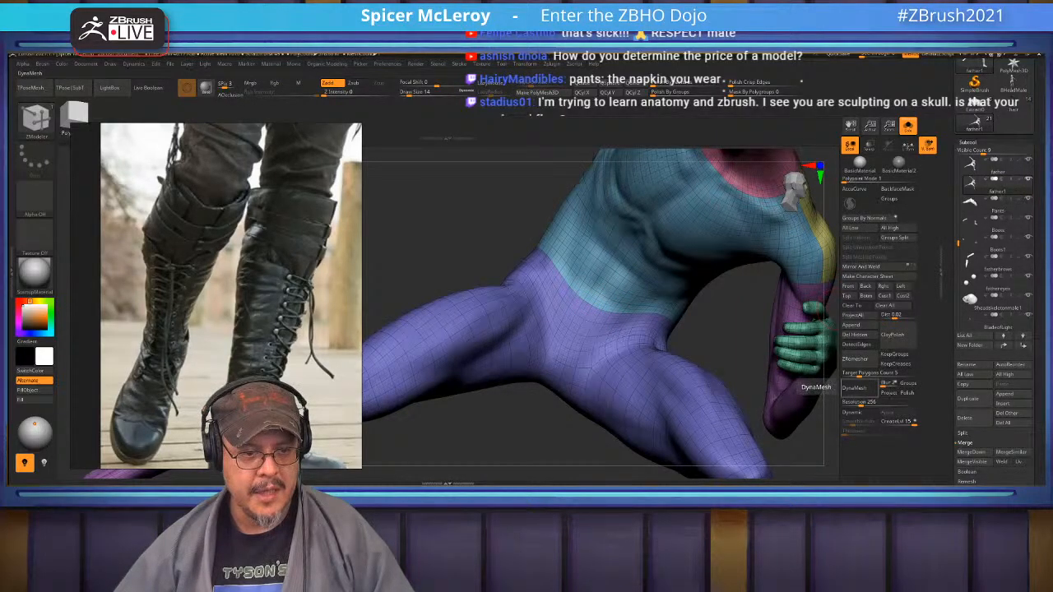
DynaMesh the father copy at resolution 256 and turn it into a single polygroup
{"action": "left_click", "coordinate": [853, 387]}
{"action": "left_click", "coordinate": [829, 406]}
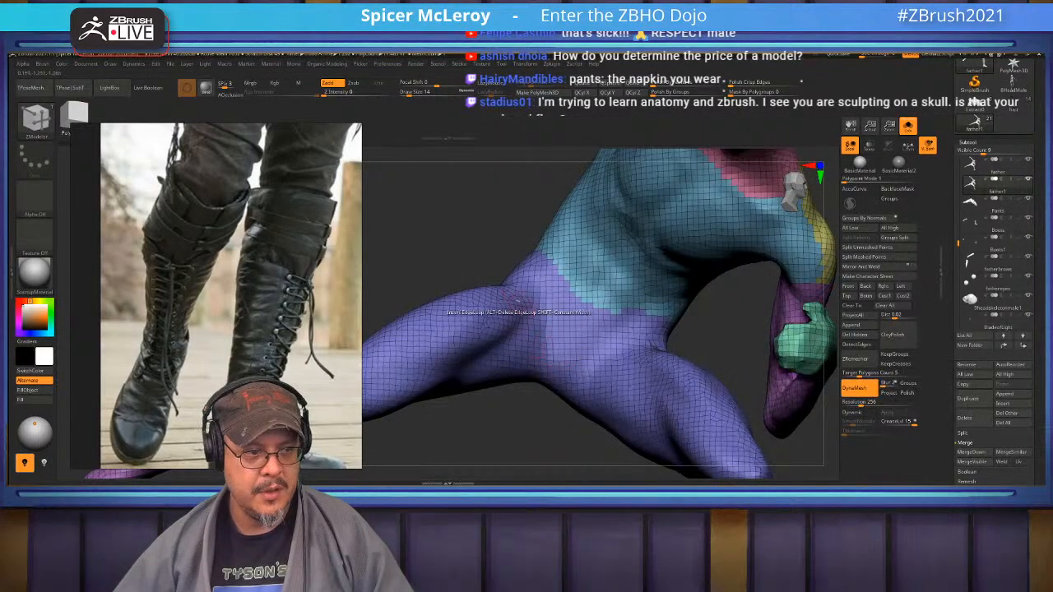
{"action": "key", "text": "ctrl"}
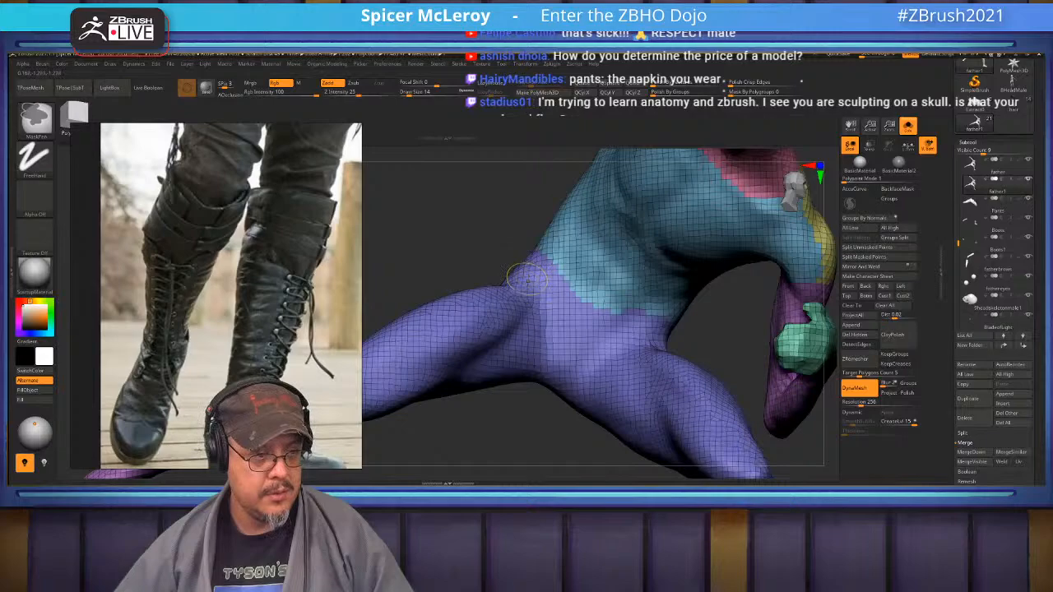
{"action": "key", "text": "ctrl+z"}
{"action": "key", "text": "ctrl+shift+z"}
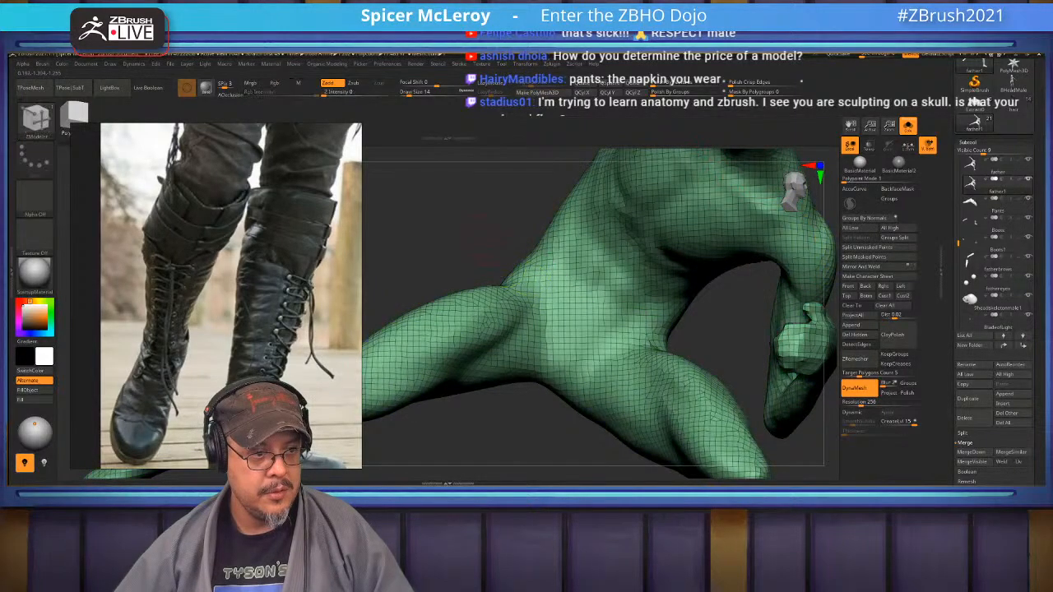
Choose the SliceCurve brush and slice the father copy diagonally across the waist into upper-body and leg polygroups
{"action": "key", "text": "b"}
{"action": "key", "text": "s"}
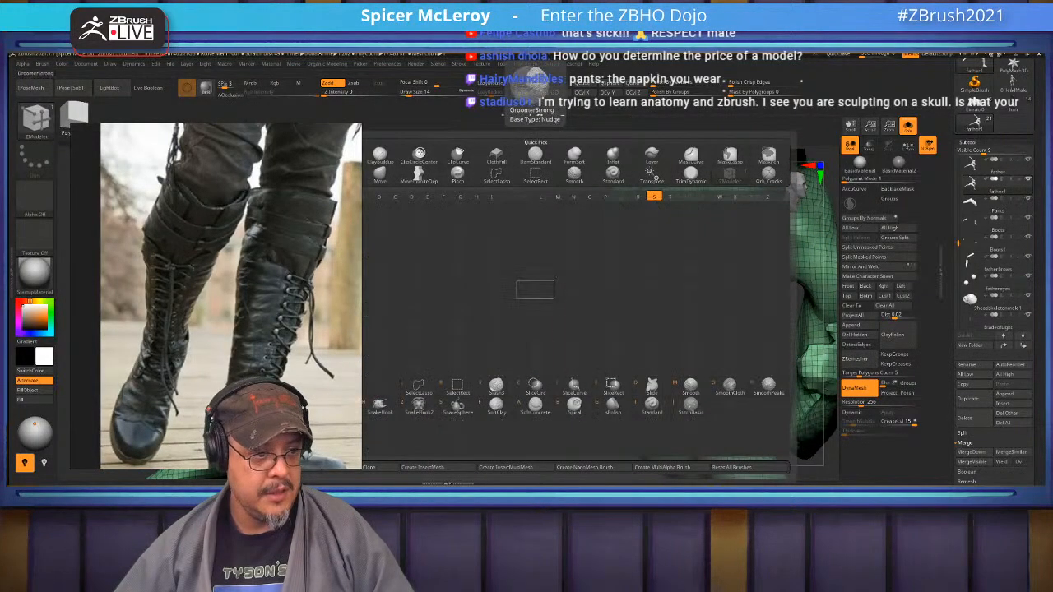
{"action": "left_click", "coordinate": [574, 385]}
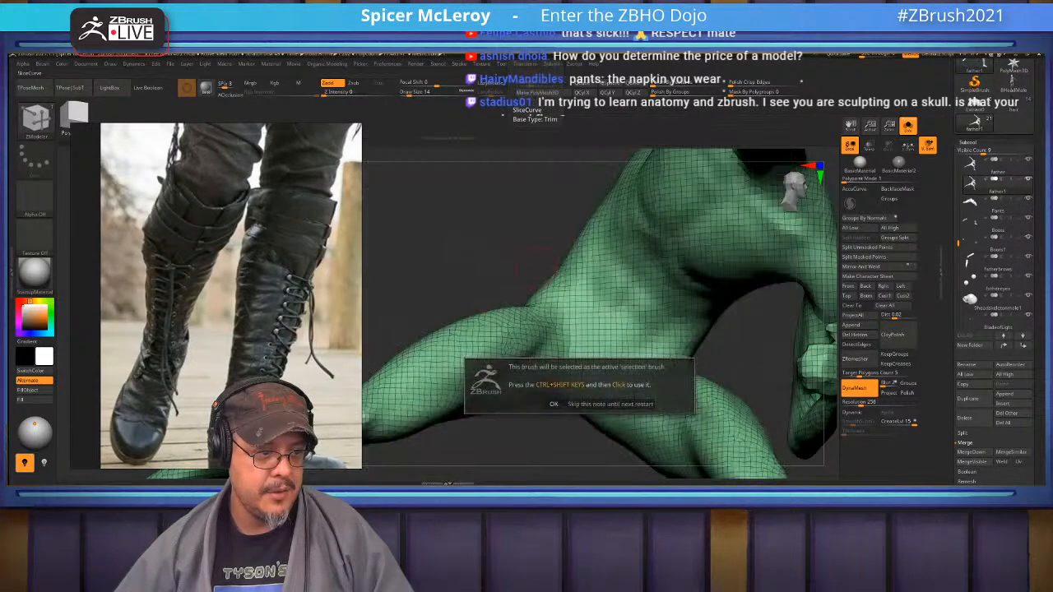
{"action": "left_click", "coordinate": [553, 404]}
{"action": "left_click_drag", "start_coordinate": [530, 259], "coordinate": [723, 377], "text": "ctrl+shift"}
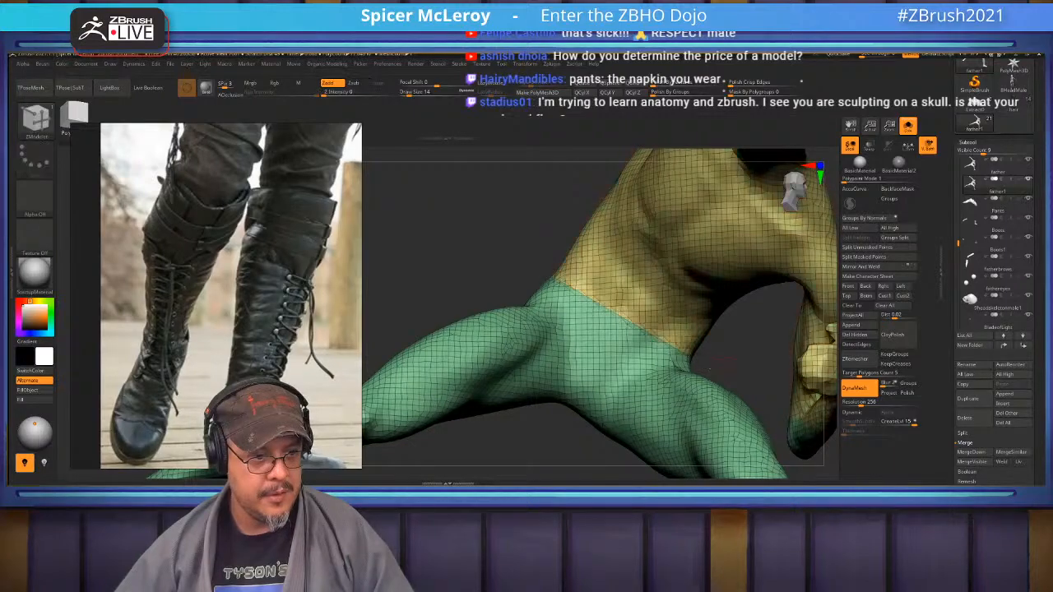
Restore the SelectRect selection brush, isolate the sliced upper body and bring the whole copy back into view
{"action": "key", "text": "f"}
{"action": "mouse_move", "coordinate": [719, 307]}
{"action": "left_mouse_down", "text": "alt"}
{"action": "mouse_move", "coordinate": [730, 355]}
{"action": "mouse_move", "coordinate": [753, 329]}
{"action": "mouse_move", "coordinate": [744, 298]}
{"action": "left_mouse_up", "text": "alt"}
{"action": "key", "text": "b"}
{"action": "key", "text": "Escape"}
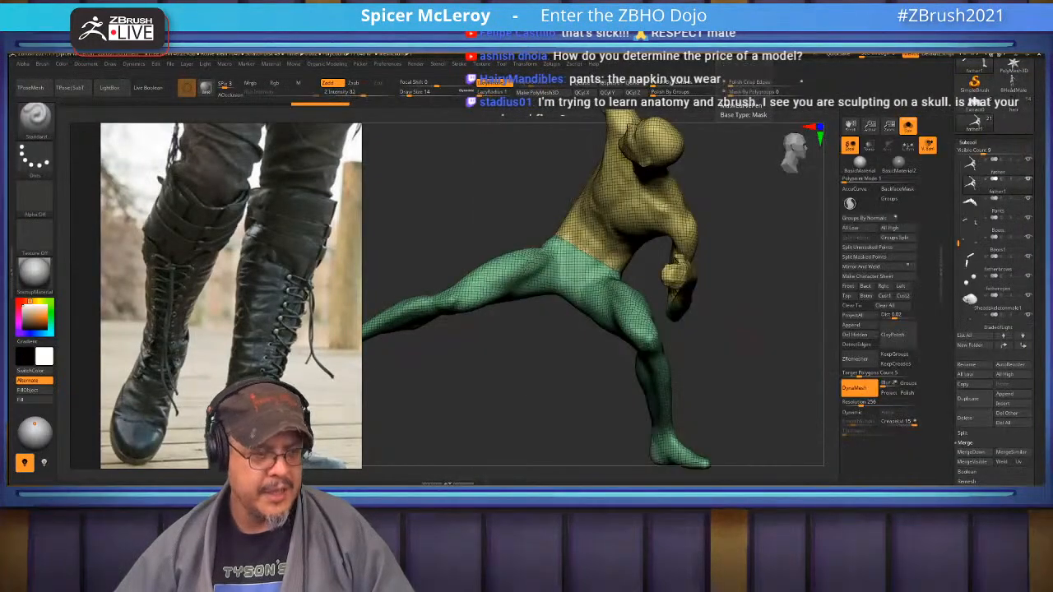
{"action": "key", "text": "b"}
{"action": "key", "text": "Escape"}
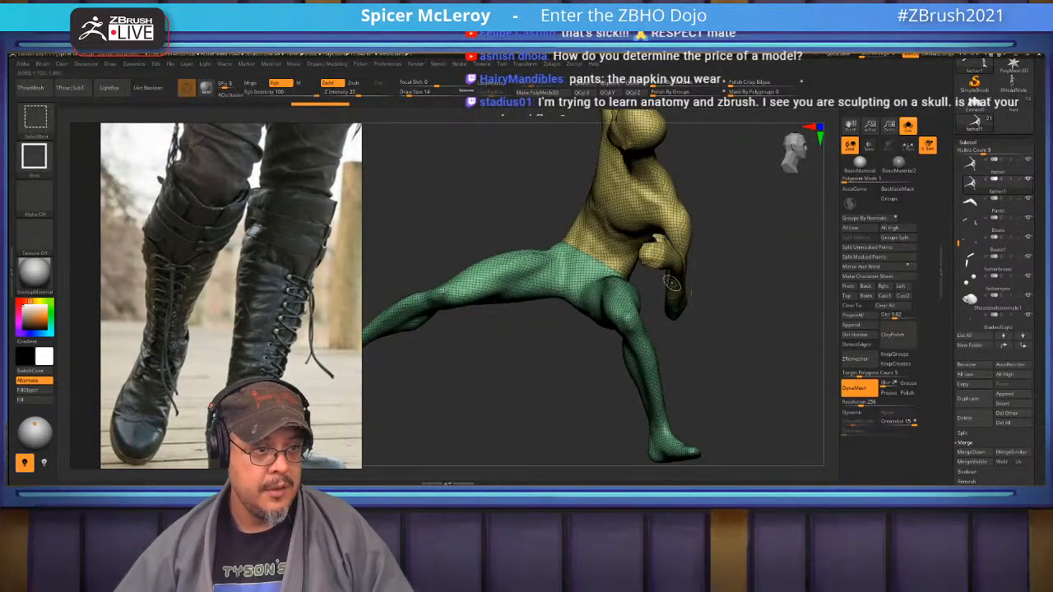
{"action": "left_click", "coordinate": [671, 285], "text": "ctrl+shift"}
{"action": "mouse_move", "coordinate": [671, 313]}
{"action": "left_mouse_down"}
{"action": "mouse_move", "coordinate": [752, 349]}
{"action": "mouse_move", "coordinate": [712, 315]}
{"action": "mouse_move", "coordinate": [667, 360]}
{"action": "mouse_move", "coordinate": [670, 306]}
{"action": "mouse_move", "coordinate": [686, 316]}
{"action": "mouse_move", "coordinate": [679, 290]}
{"action": "mouse_move", "coordinate": [705, 265]}
{"action": "mouse_move", "coordinate": [729, 306]}
{"action": "mouse_move", "coordinate": [754, 265]}
{"action": "mouse_move", "coordinate": [724, 296]}
{"action": "left_mouse_up"}
{"action": "left_click", "coordinate": [756, 263], "text": "ctrl+shift"}
Frame the mesh with a curve along the polygroup border only, with Border and Creased edges turned off
{"action": "left_click", "coordinate": [458, 63]}
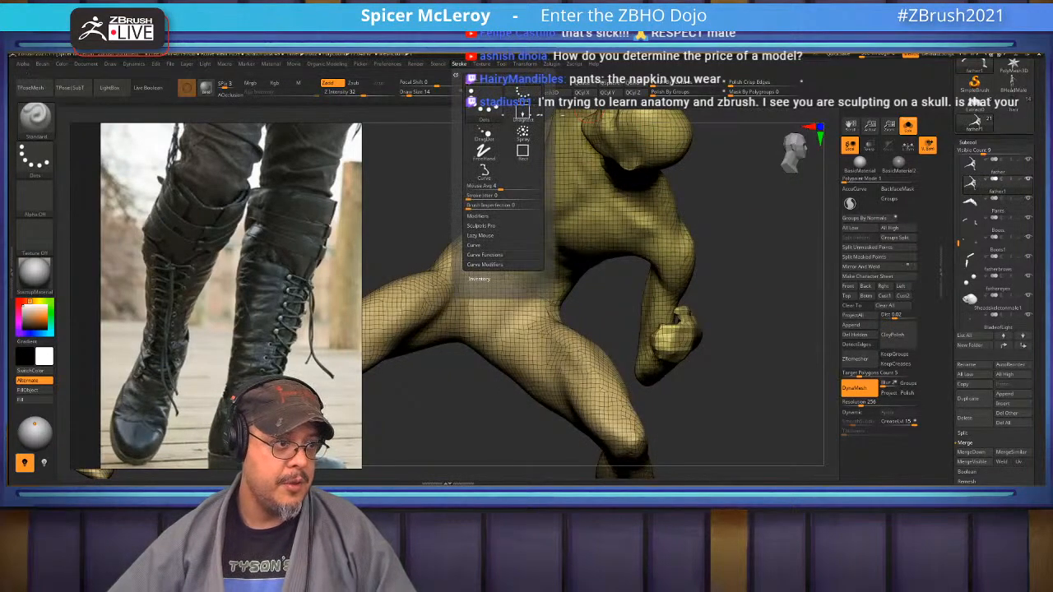
{"action": "left_click", "coordinate": [485, 254]}
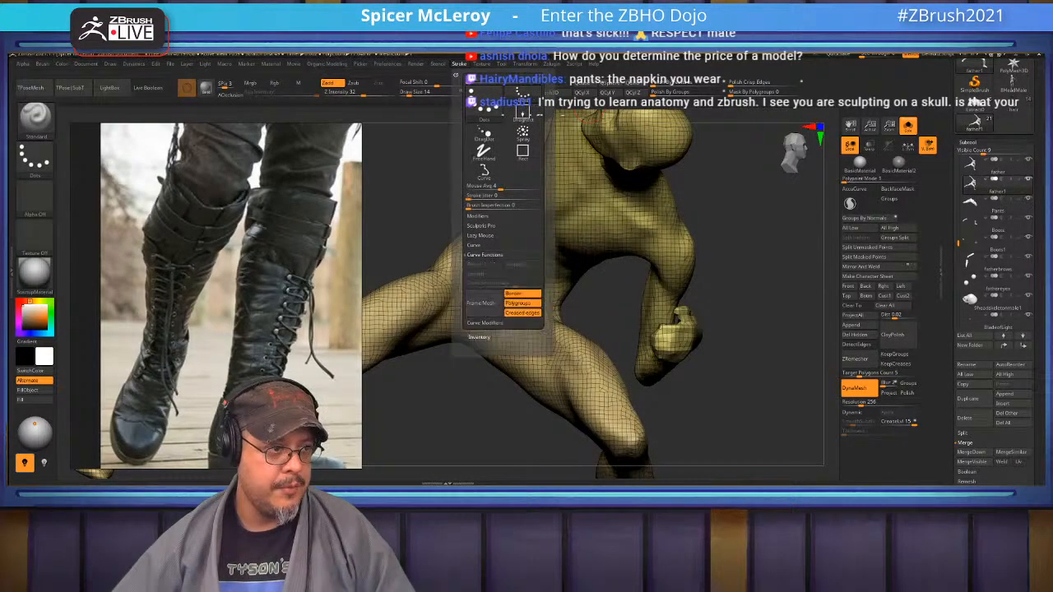
{"action": "left_click", "coordinate": [523, 293]}
{"action": "left_click", "coordinate": [523, 313]}
{"action": "left_click", "coordinate": [484, 303]}
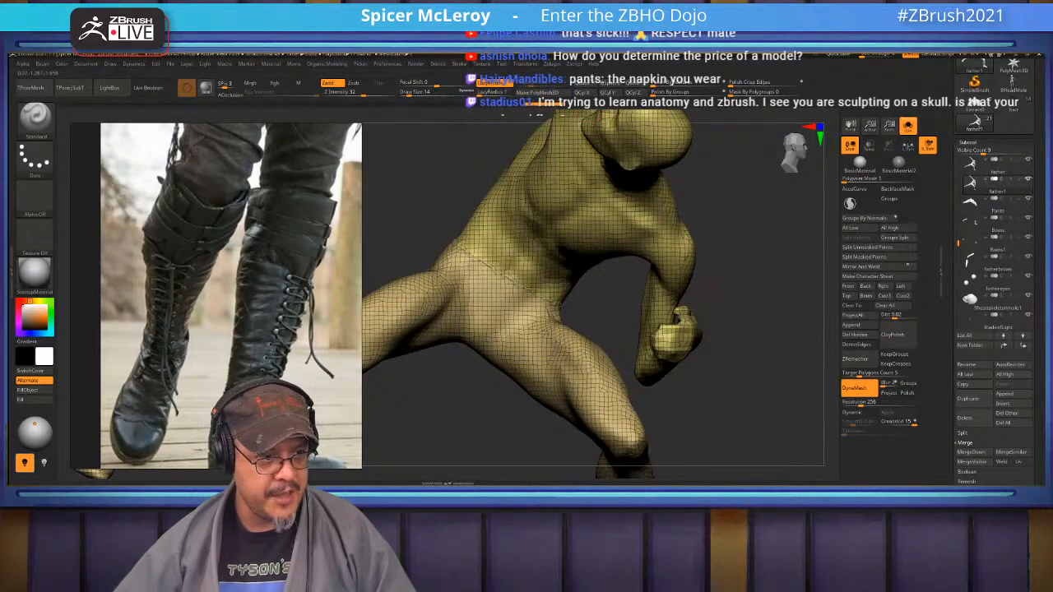
Choose the CurveStrapSnap brush and generate a belt strap around the waist along the framed curve
{"action": "left_click_drag", "start_coordinate": [608, 313], "coordinate": [535, 370], "text": "alt"}
{"action": "left_click_drag", "start_coordinate": [460, 304], "coordinate": [486, 300]}
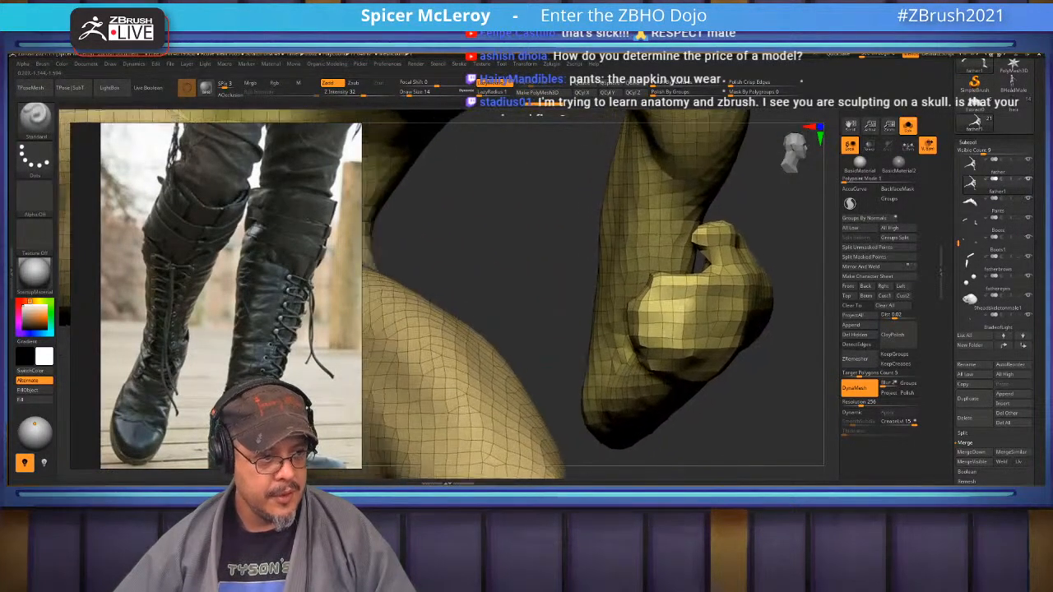
{"action": "left_click_drag", "start_coordinate": [395, 210], "coordinate": [604, 307], "text": "alt"}
{"action": "mouse_move", "coordinate": [697, 330]}
{"action": "left_mouse_down"}
{"action": "mouse_move", "coordinate": [616, 349]}
{"action": "mouse_move", "coordinate": [641, 342]}
{"action": "mouse_move", "coordinate": [636, 332]}
{"action": "left_mouse_up"}
{"action": "key", "text": "b"}
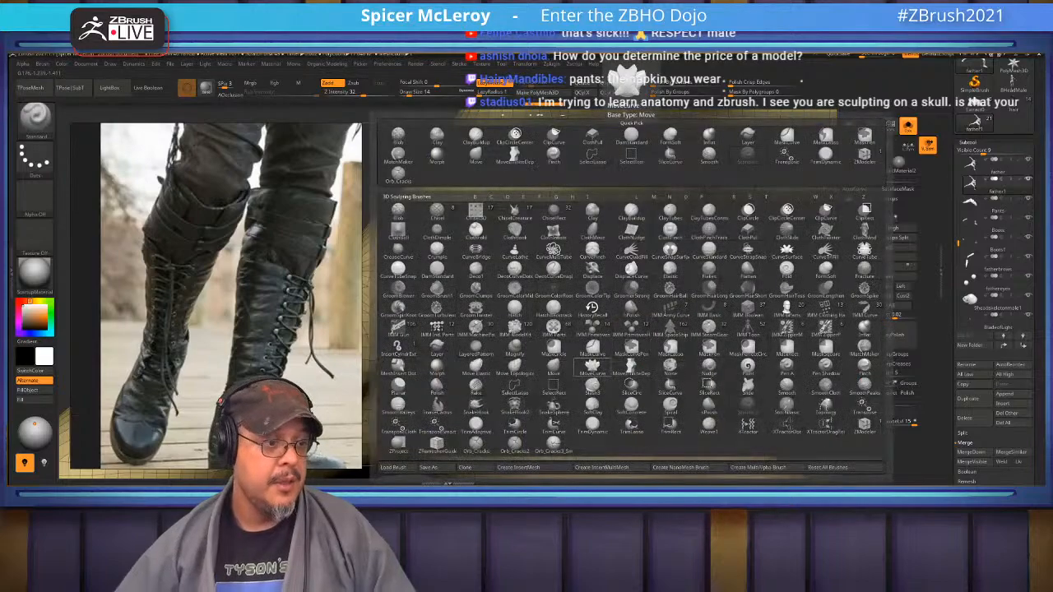
{"action": "key", "text": "c"}
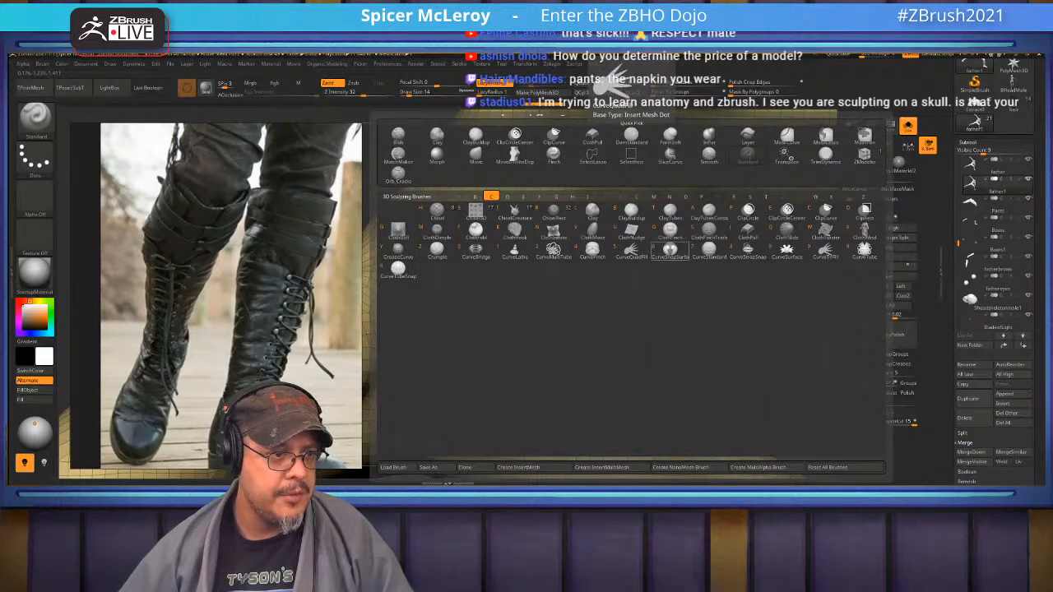
{"action": "left_click", "coordinate": [747, 249]}
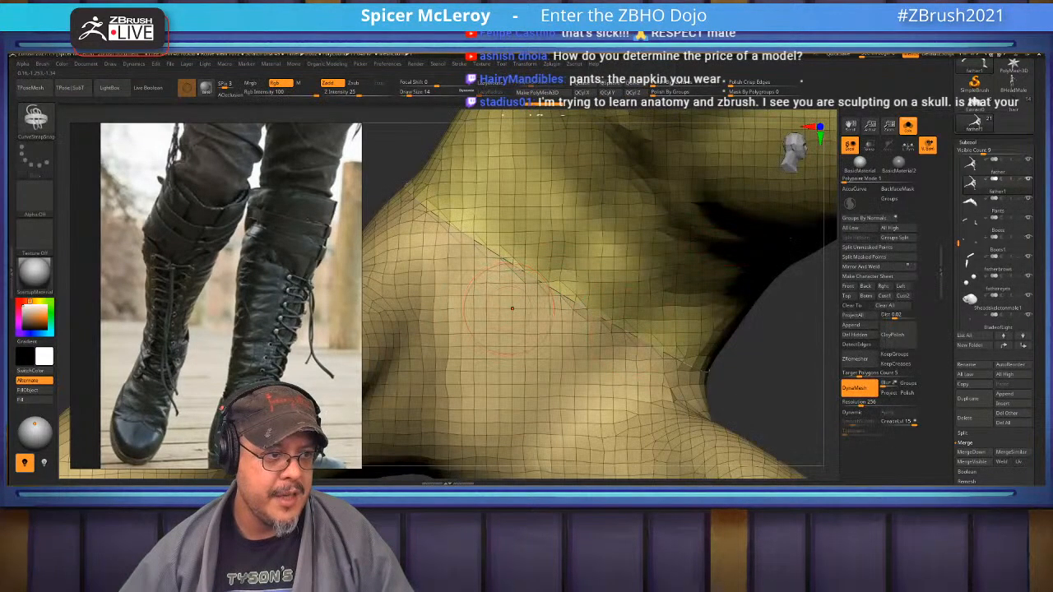
{"action": "left_click_drag", "start_coordinate": [785, 341], "coordinate": [810, 279]}
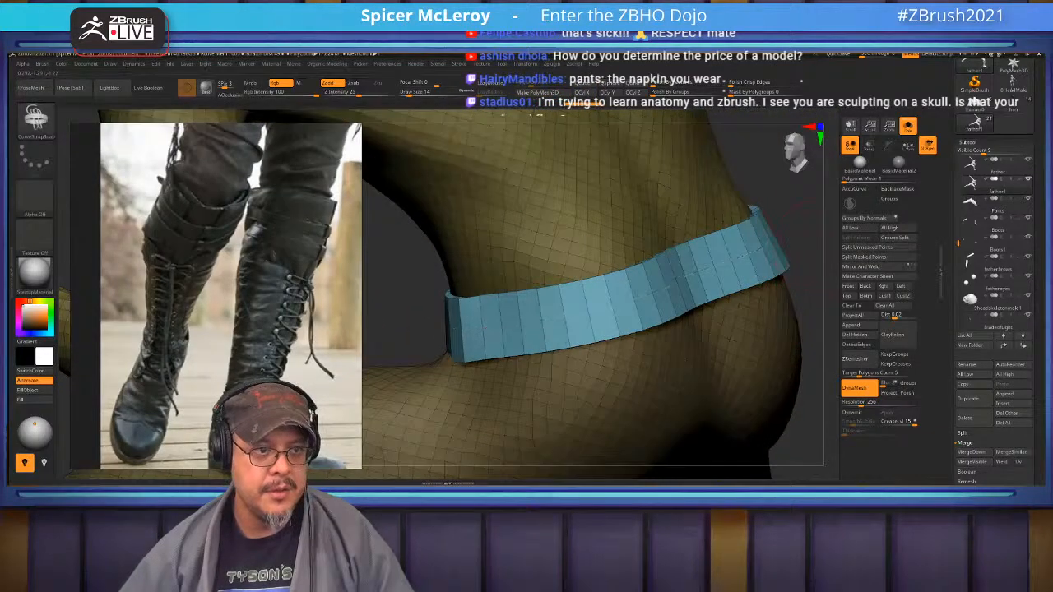
Regenerate the belt strap along the waist curve at a smaller draw size so it becomes narrower
{"action": "left_click_drag", "start_coordinate": [814, 179], "coordinate": [747, 261], "text": "alt"}
{"action": "key", "text": "s"}
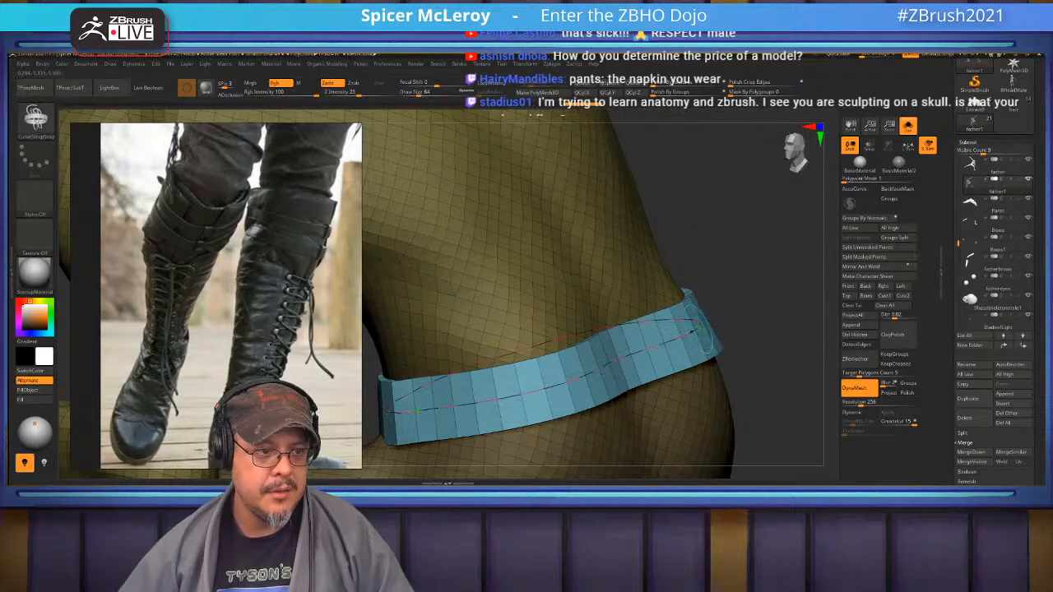
{"action": "left_click", "coordinate": [696, 328]}
{"action": "mouse_move", "coordinate": [777, 300]}
{"action": "left_mouse_down"}
{"action": "mouse_move", "coordinate": [597, 288]}
{"action": "mouse_move", "coordinate": [561, 263]}
{"action": "mouse_move", "coordinate": [588, 333]}
{"action": "left_mouse_up"}
{"action": "left_click_drag", "start_coordinate": [810, 329], "coordinate": [755, 328], "text": "alt"}
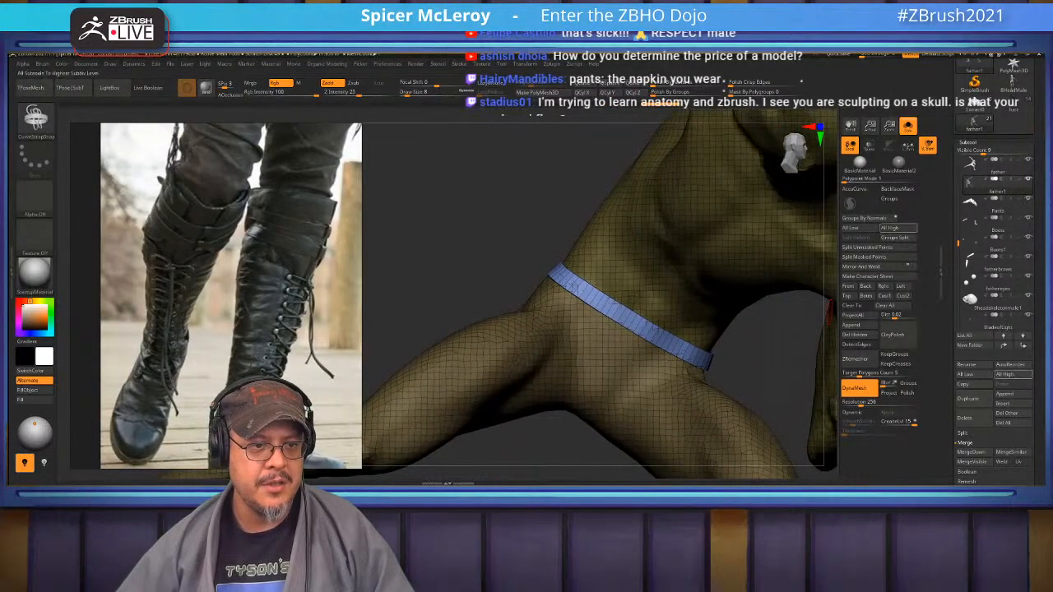
Split the belt from the father copy, delete the leftover father2 subtool and select the belt subtool
{"action": "left_click", "coordinate": [868, 247]}
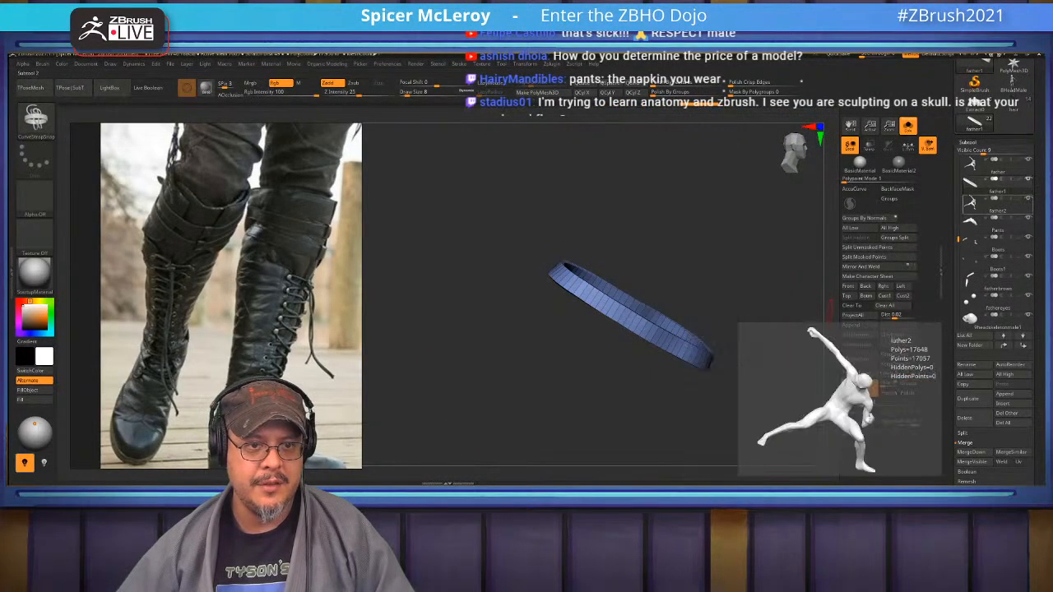
{"action": "left_click", "coordinate": [997, 207]}
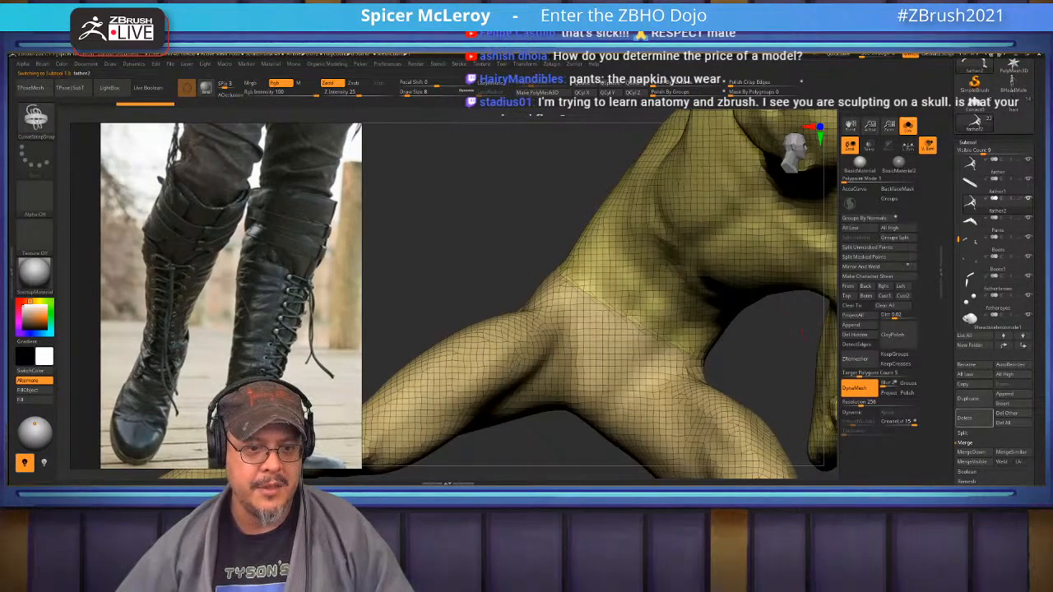
{"action": "left_click", "coordinate": [974, 417]}
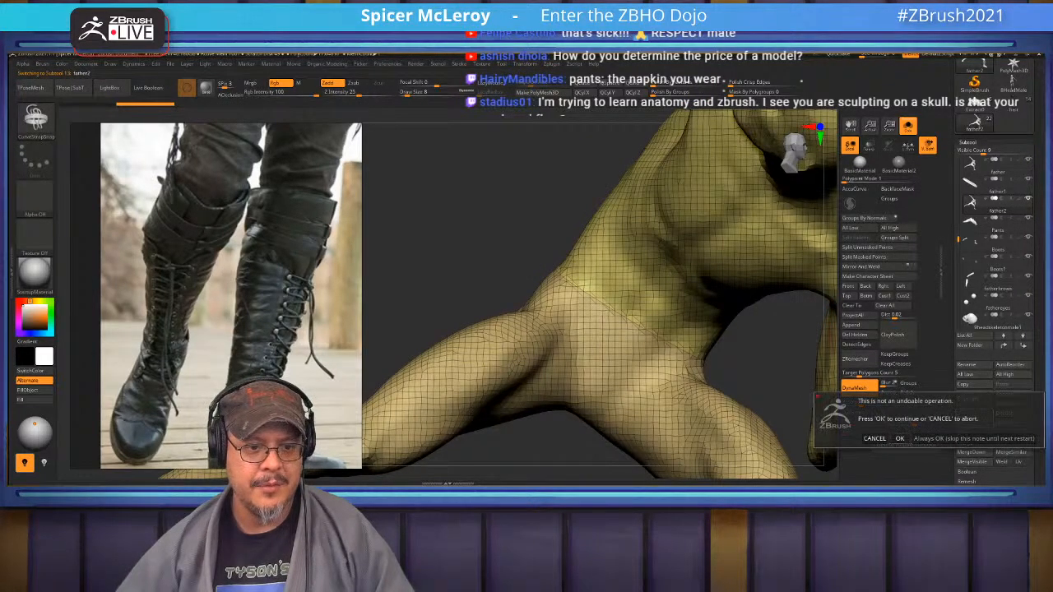
{"action": "left_click", "coordinate": [899, 439]}
{"action": "left_click", "coordinate": [986, 185]}
{"action": "left_click_drag", "start_coordinate": [789, 272], "coordinate": [790, 337]}
{"action": "left_click_drag", "start_coordinate": [522, 201], "coordinate": [592, 284], "text": "alt"}
{"action": "left_click_drag", "start_coordinate": [481, 243], "coordinate": [658, 201], "text": "alt"}
{"action": "left_click_drag", "start_coordinate": [790, 231], "coordinate": [551, 247], "text": "alt"}
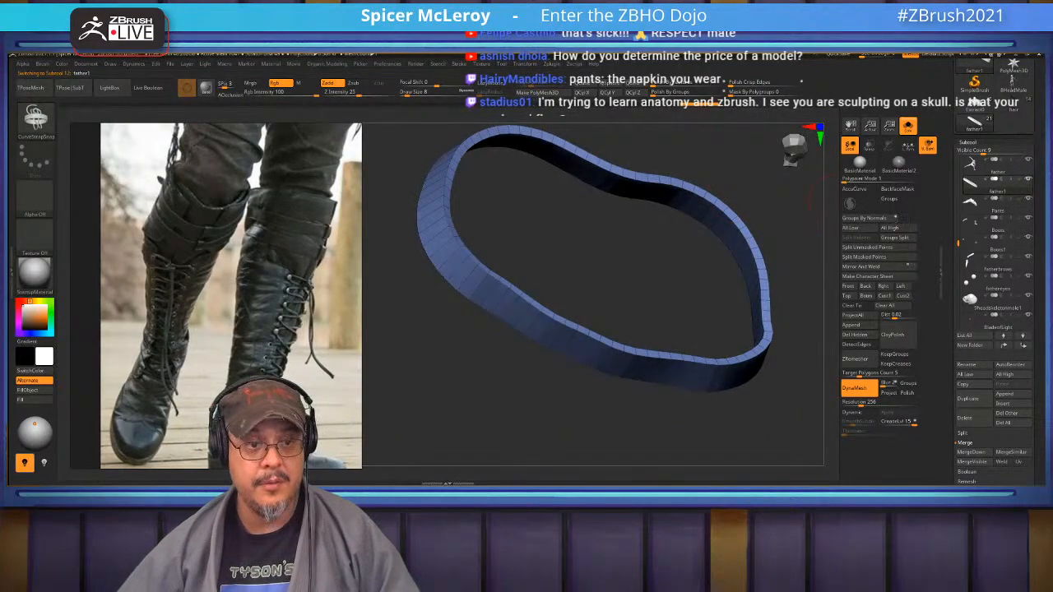
Group the belt's polygons by normals and turn on dynamic subdivision with a crease level of 2
{"action": "left_click", "coordinate": [865, 218]}
{"action": "left_click_drag", "start_coordinate": [793, 246], "coordinate": [460, 279], "text": "alt"}
{"action": "left_click_drag", "start_coordinate": [699, 428], "coordinate": [711, 362]}
{"action": "key", "text": "space"}
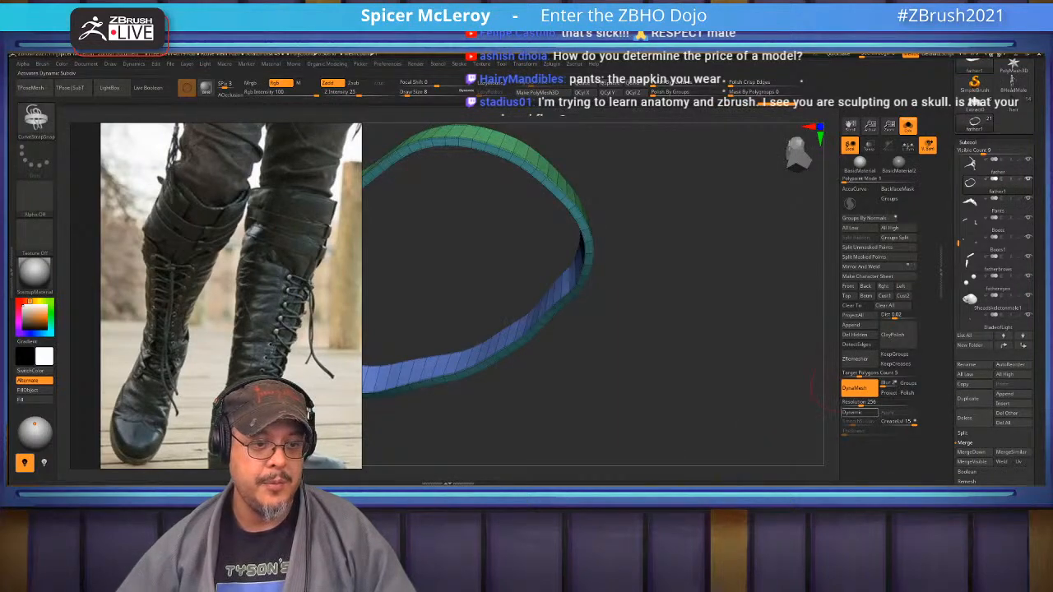
{"action": "left_click", "coordinate": [852, 412]}
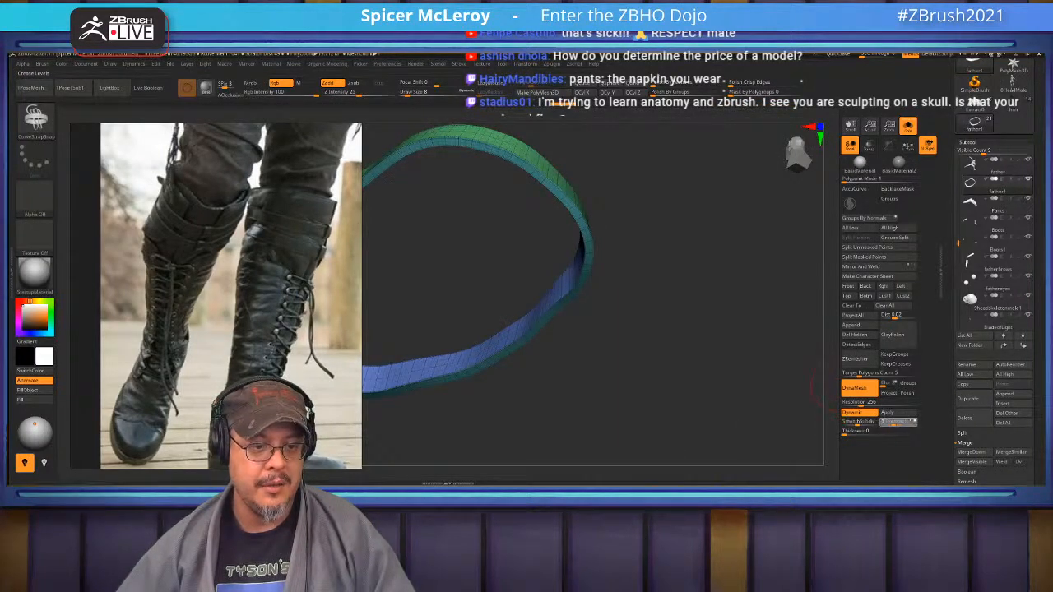
{"action": "key", "text": "Return"}
Show the belt together with the other subtools and turn off the polyframe display
{"action": "left_click_drag", "start_coordinate": [740, 354], "coordinate": [712, 431]}
{"action": "key", "text": "alt+shift+s"}
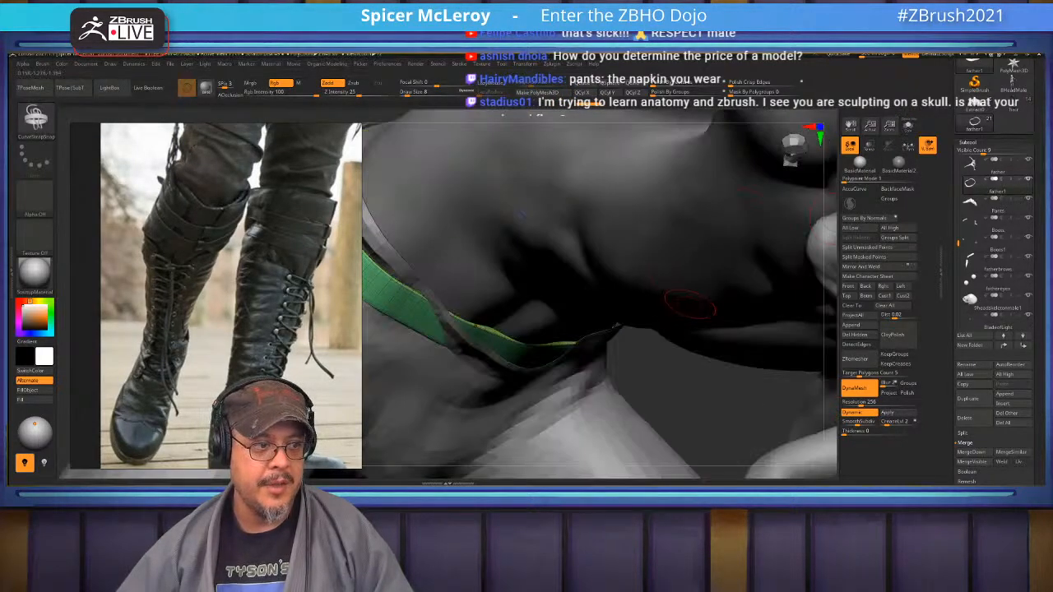
{"action": "key", "text": "f"}
{"action": "key", "text": "f"}
{"action": "left_click_drag", "start_coordinate": [728, 391], "coordinate": [806, 265]}
{"action": "key", "text": "f"}
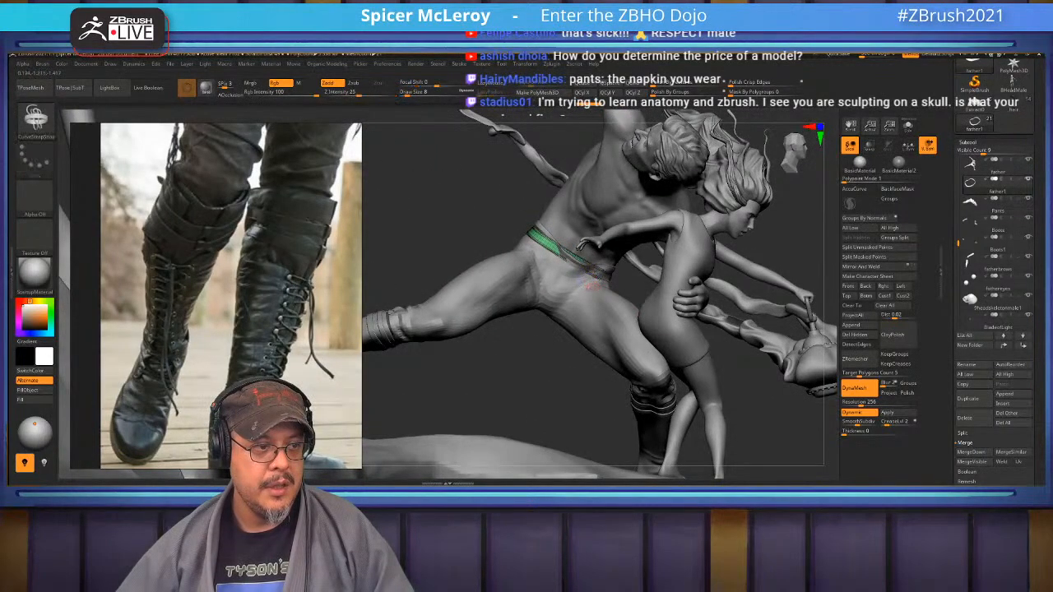
Choose the Move brush and pull the front of the belt into place around the waist
{"action": "right_click_drag", "start_coordinate": [627, 311], "coordinate": [602, 285], "text": "ctrl"}
{"action": "key", "text": "b"}
{"action": "key", "text": "m"}
{"action": "key", "text": "v"}
{"action": "key", "text": "s"}
{"action": "left_click_drag", "start_coordinate": [570, 293], "coordinate": [569, 301]}
{"action": "left_click_drag", "start_coordinate": [537, 270], "coordinate": [668, 321], "text": "shift"}
{"action": "right_click_drag", "start_coordinate": [668, 321], "coordinate": [607, 319]}
Check the pants against the belt, turn off the belt's dynamic subdivision and pull its front out over the pants
{"action": "left_click", "coordinate": [630, 319], "text": "alt"}
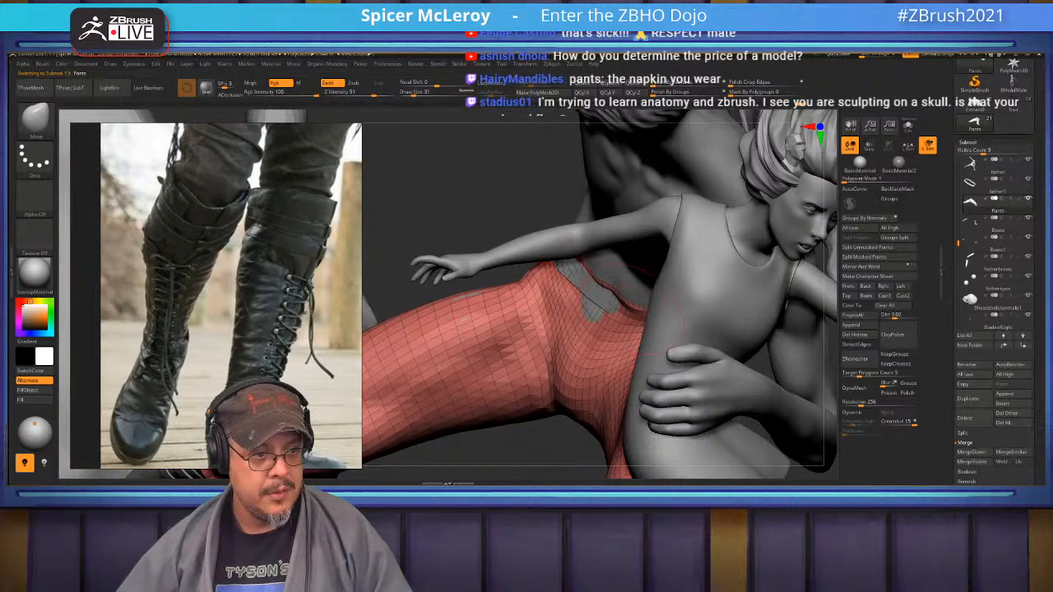
{"action": "right_click_drag", "start_coordinate": [575, 298], "coordinate": [603, 304]}
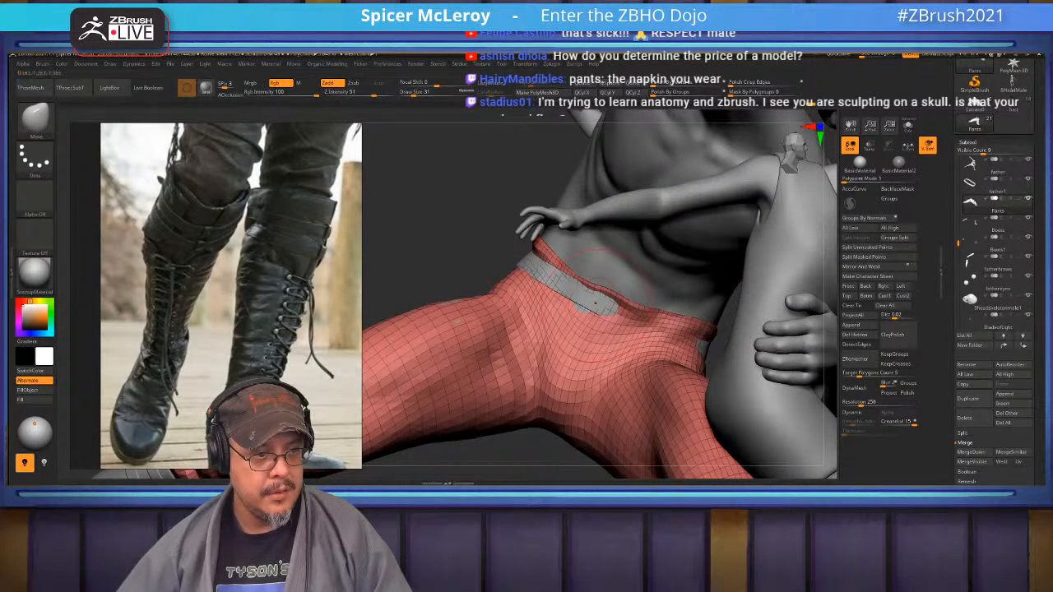
{"action": "left_click", "coordinate": [540, 279], "text": "alt"}
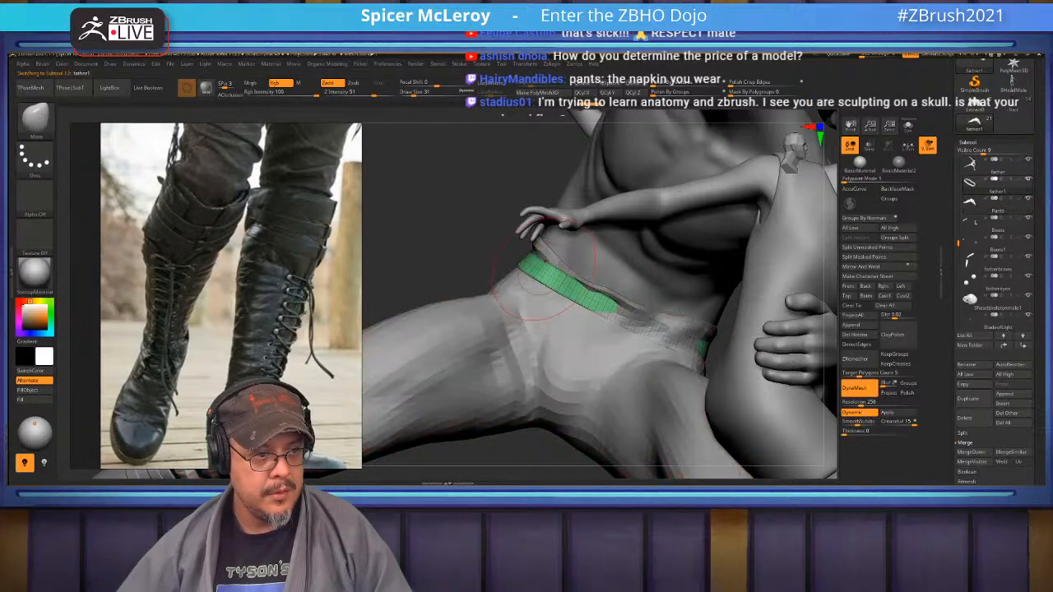
{"action": "key", "text": "shift+d"}
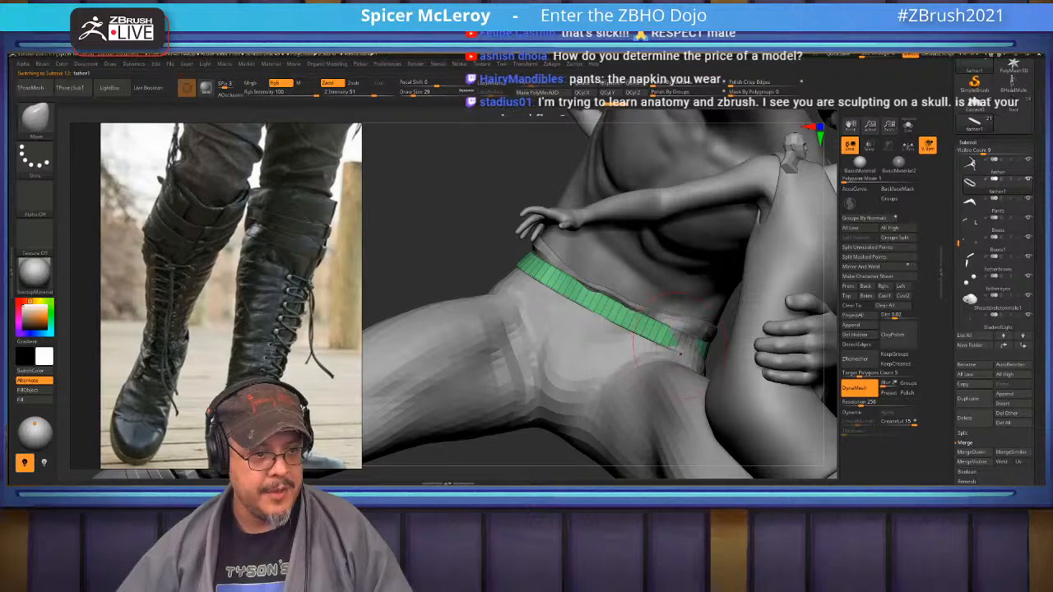
{"action": "right_click_drag", "start_coordinate": [691, 343], "coordinate": [650, 302]}
{"action": "key", "text": "s"}
{"action": "left_click_drag", "start_coordinate": [650, 302], "coordinate": [659, 302]}
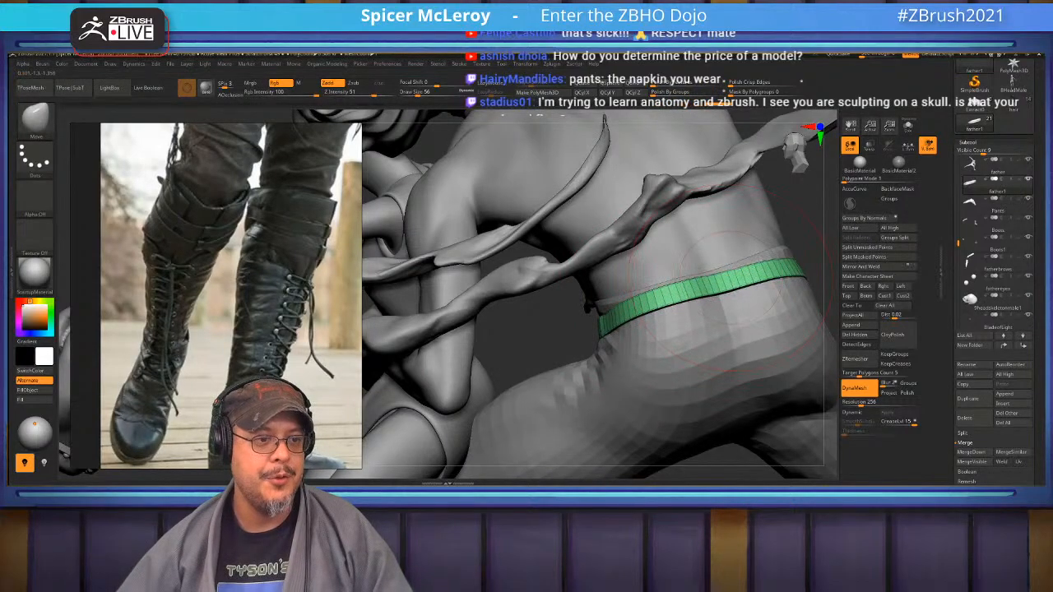
Reshape the belt's back, sides and front with a larger Move brush so it wraps outside the pants at the hips
{"action": "mouse_move", "coordinate": [731, 285]}
{"action": "right_mouse_down"}
{"action": "mouse_move", "coordinate": [777, 289]}
{"action": "mouse_move", "coordinate": [740, 292]}
{"action": "mouse_move", "coordinate": [769, 288]}
{"action": "mouse_move", "coordinate": [818, 311]}
{"action": "right_mouse_up"}
{"action": "key", "text": "s"}
{"action": "left_click_drag", "start_coordinate": [559, 263], "coordinate": [574, 263]}
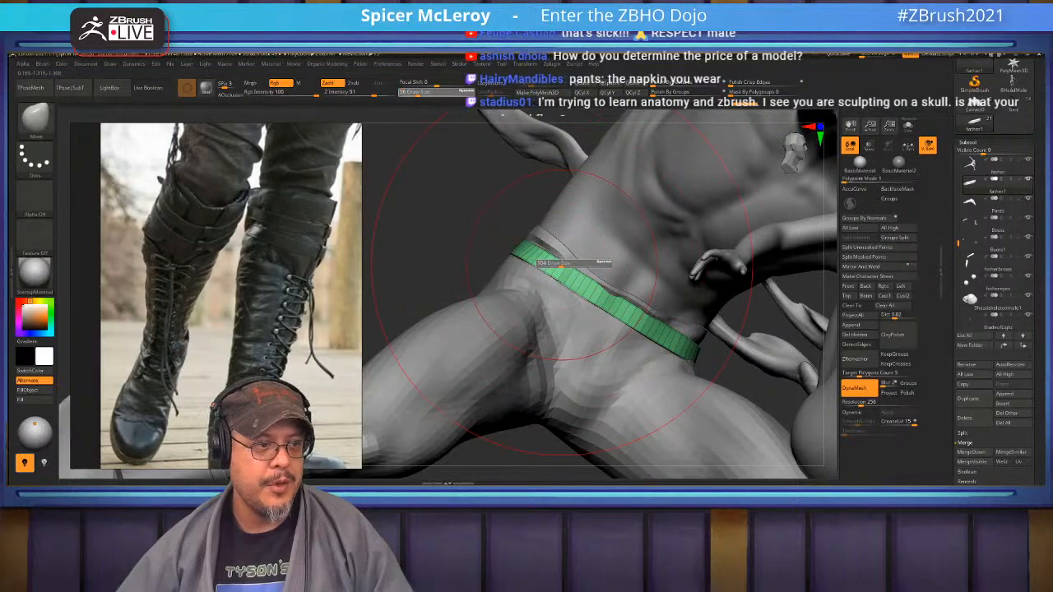
{"action": "right_click_drag", "start_coordinate": [557, 288], "coordinate": [588, 288]}
{"action": "key", "text": "s"}
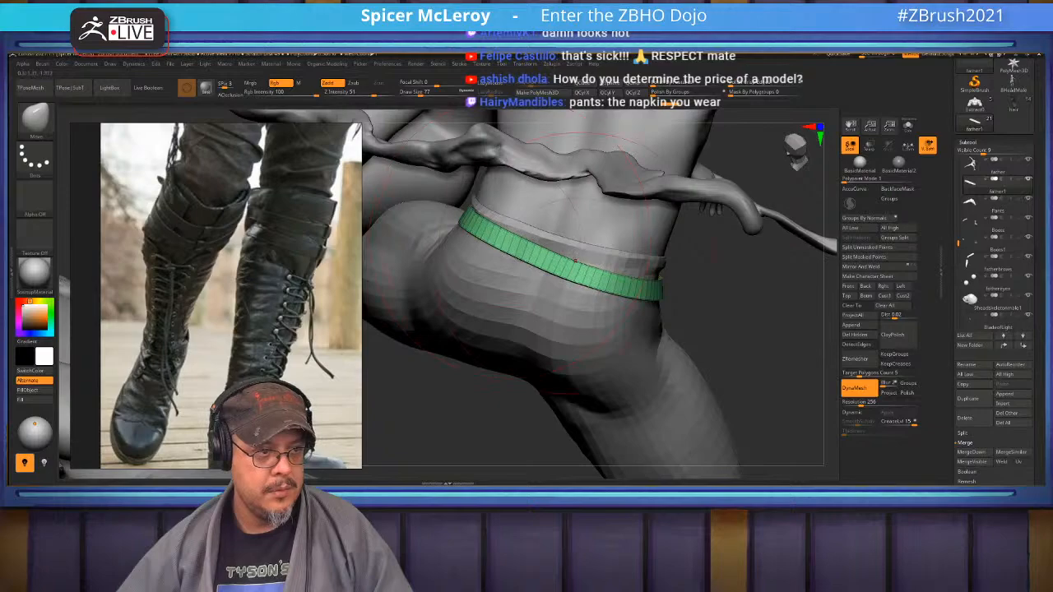
{"action": "left_click_drag", "start_coordinate": [730, 307], "coordinate": [510, 251]}
{"action": "left_click_drag", "start_coordinate": [611, 282], "coordinate": [611, 297]}
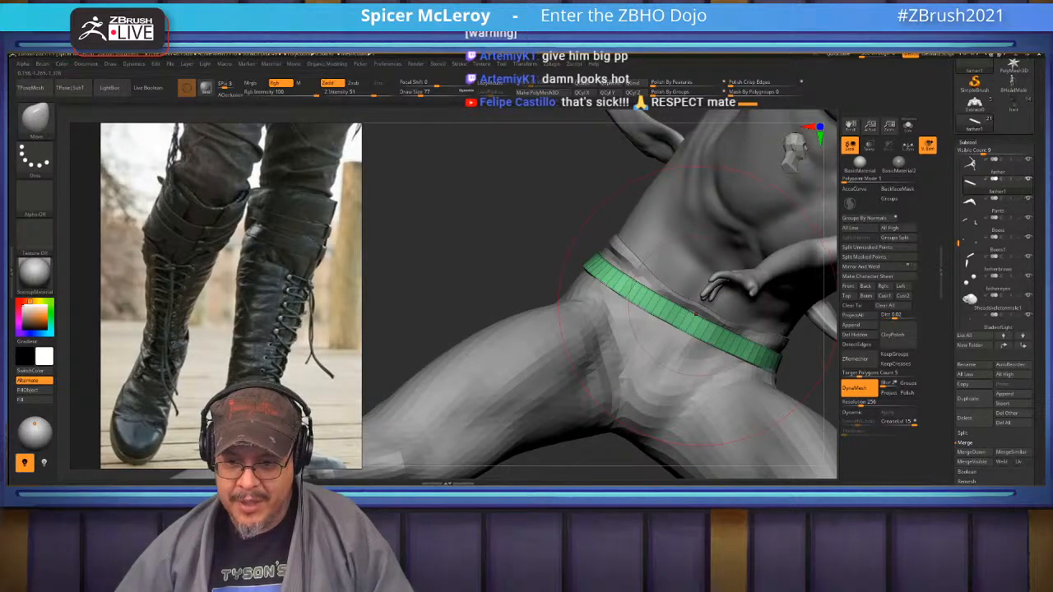
{"action": "mouse_move", "coordinate": [694, 315]}
{"action": "right_mouse_down"}
{"action": "mouse_move", "coordinate": [794, 319]}
{"action": "mouse_move", "coordinate": [683, 291]}
{"action": "mouse_move", "coordinate": [627, 325]}
{"action": "right_mouse_up"}
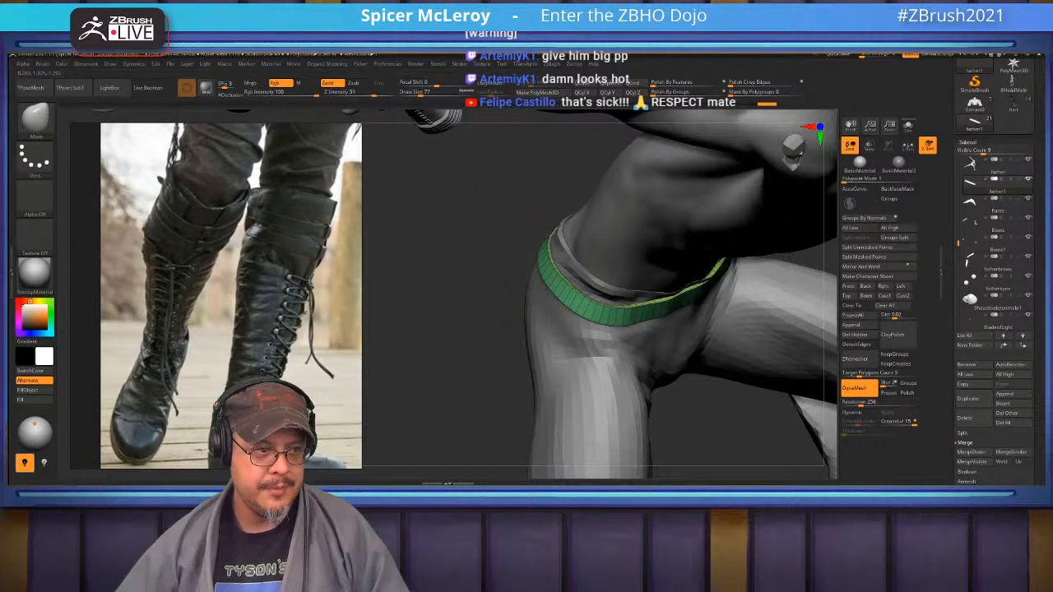
{"action": "right_click_drag", "start_coordinate": [543, 245], "coordinate": [676, 319]}
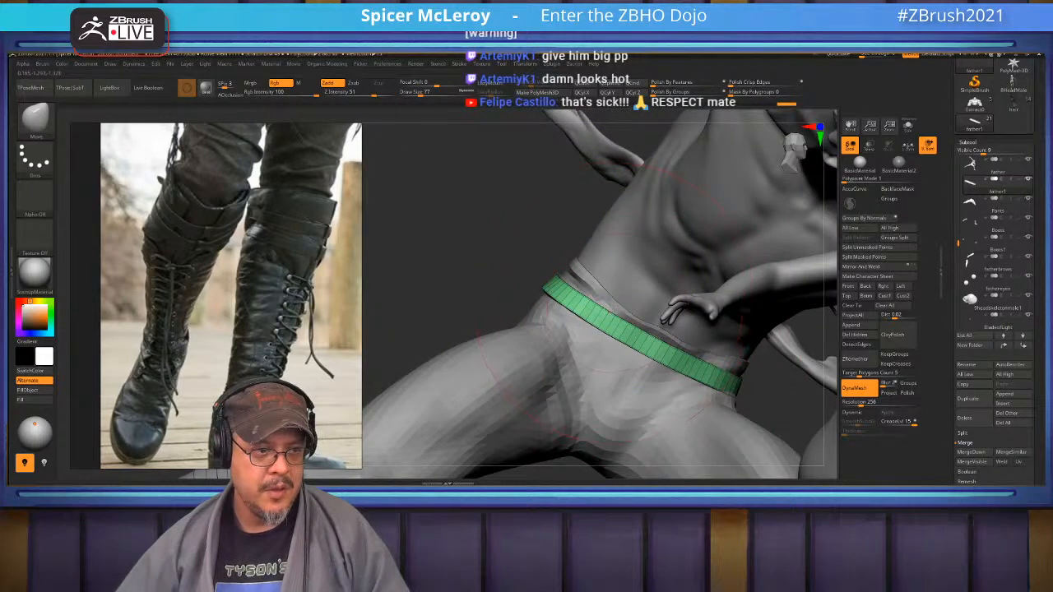
Select the Pants subtool and reshape its waistband and hips around the belt with the Move brush
{"action": "left_click", "coordinate": [605, 311], "text": "alt"}
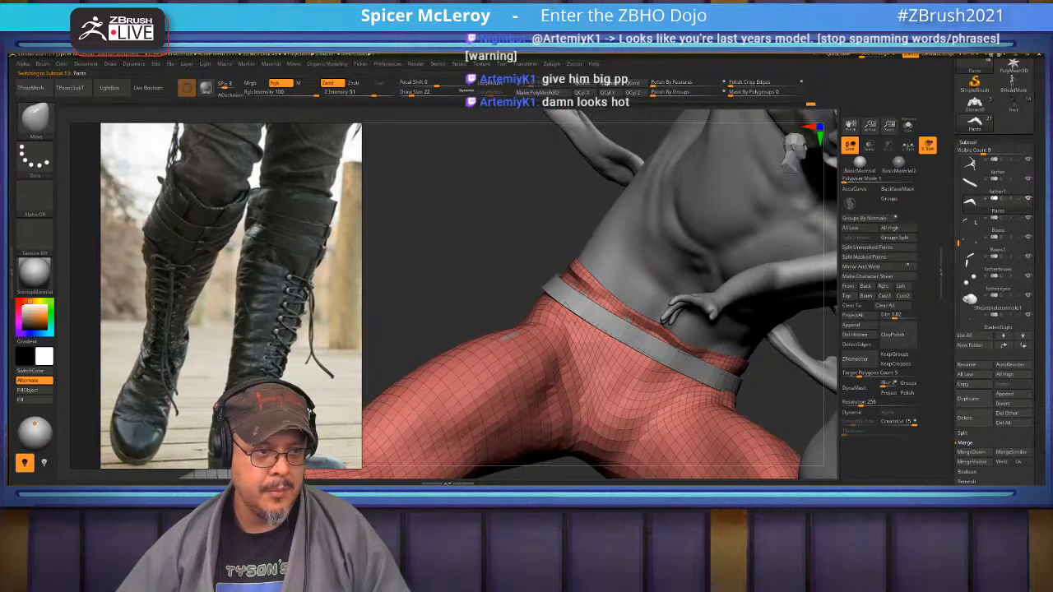
{"action": "left_click_drag", "start_coordinate": [477, 247], "coordinate": [460, 268]}
{"action": "key", "text": "s"}
{"action": "left_click_drag", "start_coordinate": [565, 264], "coordinate": [575, 264]}
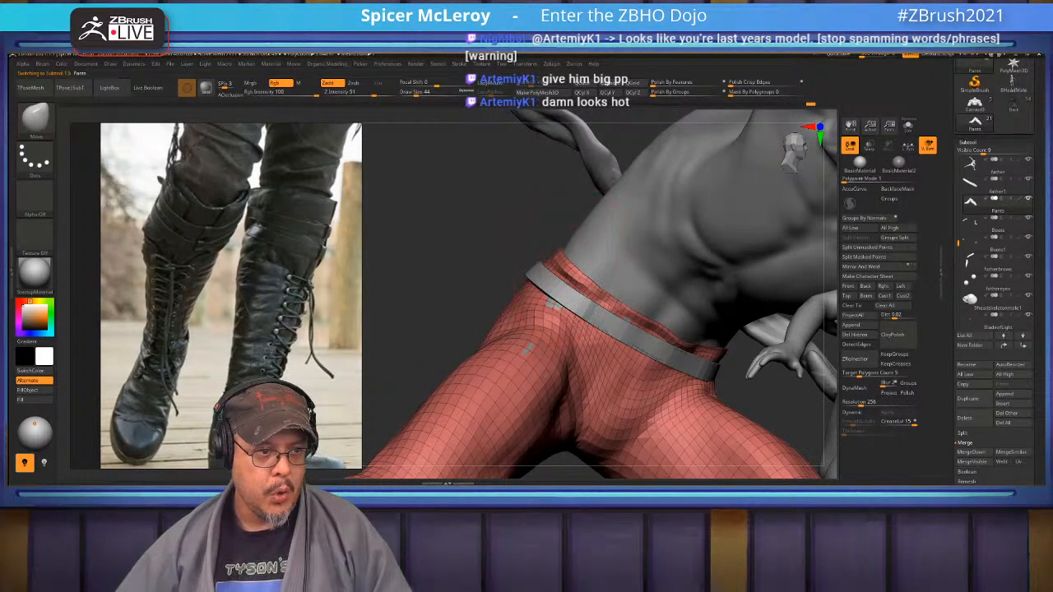
{"action": "left_click_drag", "start_coordinate": [461, 189], "coordinate": [553, 239]}
{"action": "left_click_drag", "start_coordinate": [649, 255], "coordinate": [716, 251]}
{"action": "left_click_drag", "start_coordinate": [605, 302], "coordinate": [602, 290]}
{"action": "left_click_drag", "start_coordinate": [724, 271], "coordinate": [567, 275]}
{"action": "left_click_drag", "start_coordinate": [460, 275], "coordinate": [464, 210]}
{"action": "left_click_drag", "start_coordinate": [477, 272], "coordinate": [487, 309]}
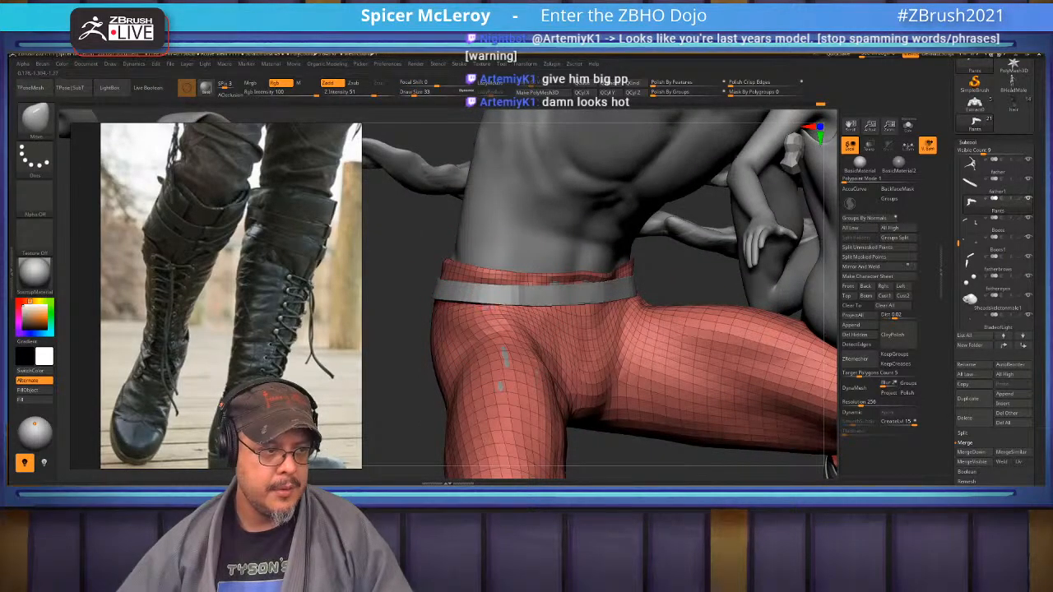
Reselect the belt and pull its side lower on the hip with an enlarged Move brush
{"action": "right_click_drag", "start_coordinate": [537, 294], "coordinate": [573, 289]}
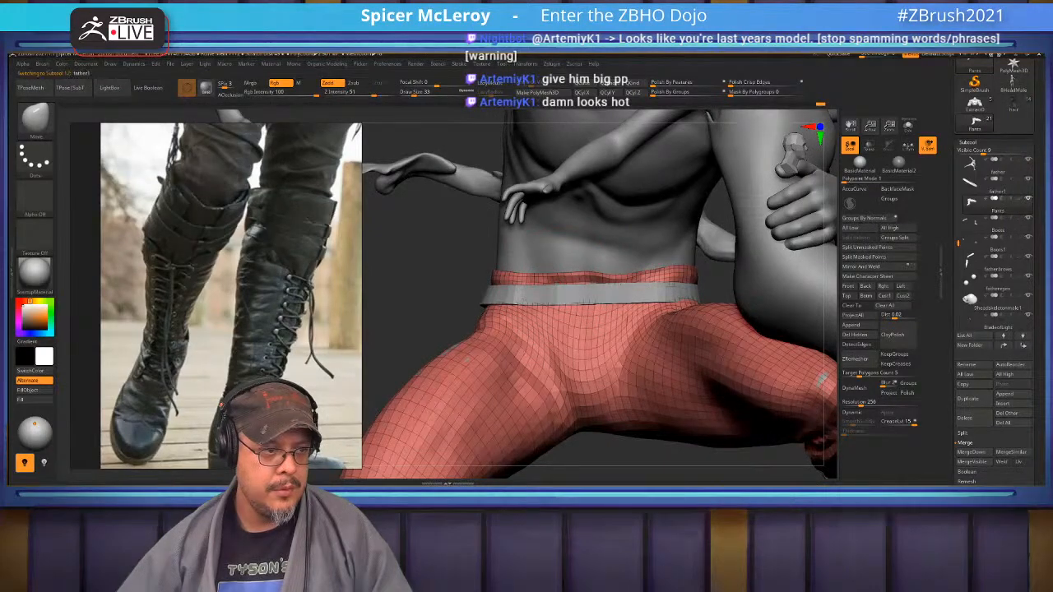
{"action": "left_click", "coordinate": [440, 353], "text": "alt"}
{"action": "key", "text": "f"}
{"action": "mouse_move", "coordinate": [549, 305]}
{"action": "right_mouse_down"}
{"action": "mouse_move", "coordinate": [769, 279]}
{"action": "mouse_move", "coordinate": [674, 247]}
{"action": "mouse_move", "coordinate": [614, 274]}
{"action": "mouse_move", "coordinate": [605, 257]}
{"action": "mouse_move", "coordinate": [625, 236]}
{"action": "mouse_move", "coordinate": [735, 273]}
{"action": "right_mouse_up"}
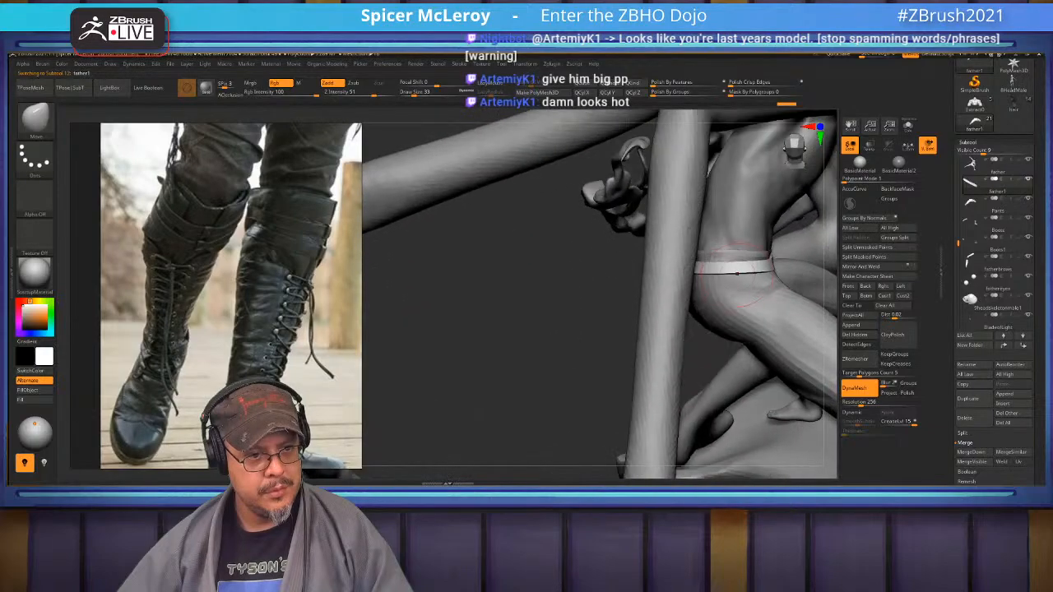
{"action": "key", "text": "bracketright"}
{"action": "key", "text": "bracketright"}
{"action": "key", "text": "bracketright"}
{"action": "left_click_drag", "start_coordinate": [732, 267], "coordinate": [733, 282]}
{"action": "right_click_drag", "start_coordinate": [733, 282], "coordinate": [683, 279]}
Refine the belt's line across the front and back of the hips with the Move brush at draw size 54
{"action": "mouse_move", "coordinate": [978, 303]}
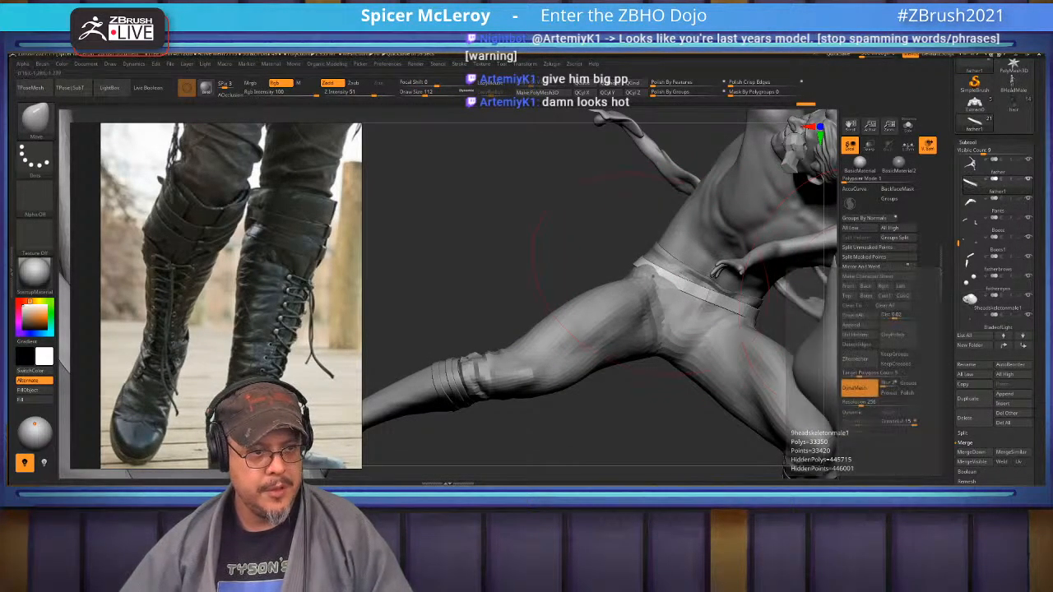
{"action": "left_click", "coordinate": [643, 282]}
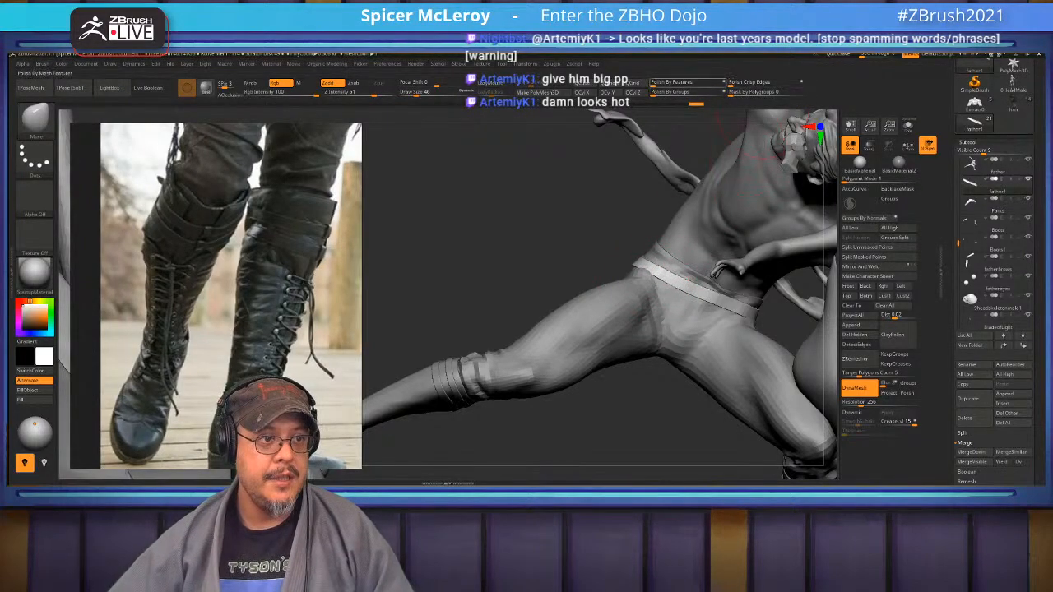
{"action": "mouse_move", "coordinate": [526, 185]}
{"action": "left_mouse_down"}
{"action": "mouse_move", "coordinate": [547, 284]}
{"action": "mouse_move", "coordinate": [501, 239]}
{"action": "mouse_move", "coordinate": [611, 261]}
{"action": "left_mouse_up"}
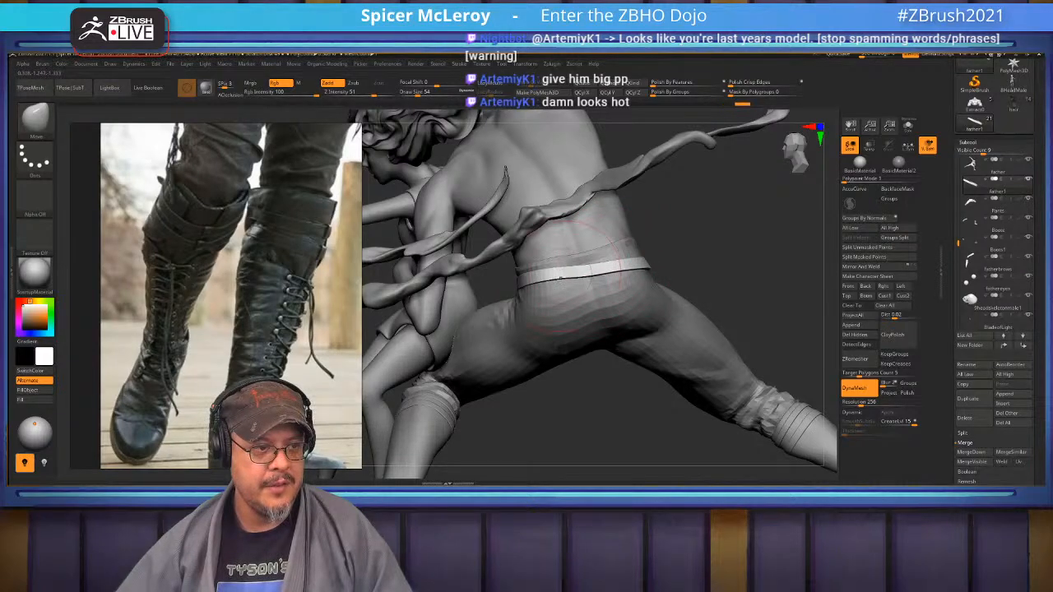
{"action": "left_click_drag", "start_coordinate": [561, 281], "coordinate": [470, 264]}
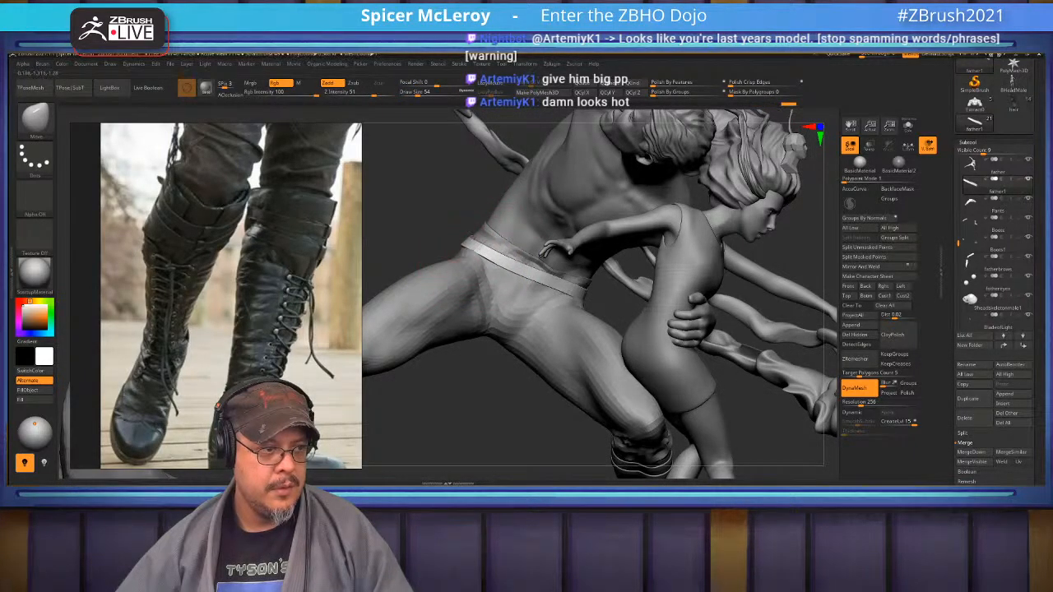
{"action": "left_click_drag", "start_coordinate": [481, 246], "coordinate": [411, 226]}
{"action": "left_click_drag", "start_coordinate": [539, 393], "coordinate": [560, 322]}
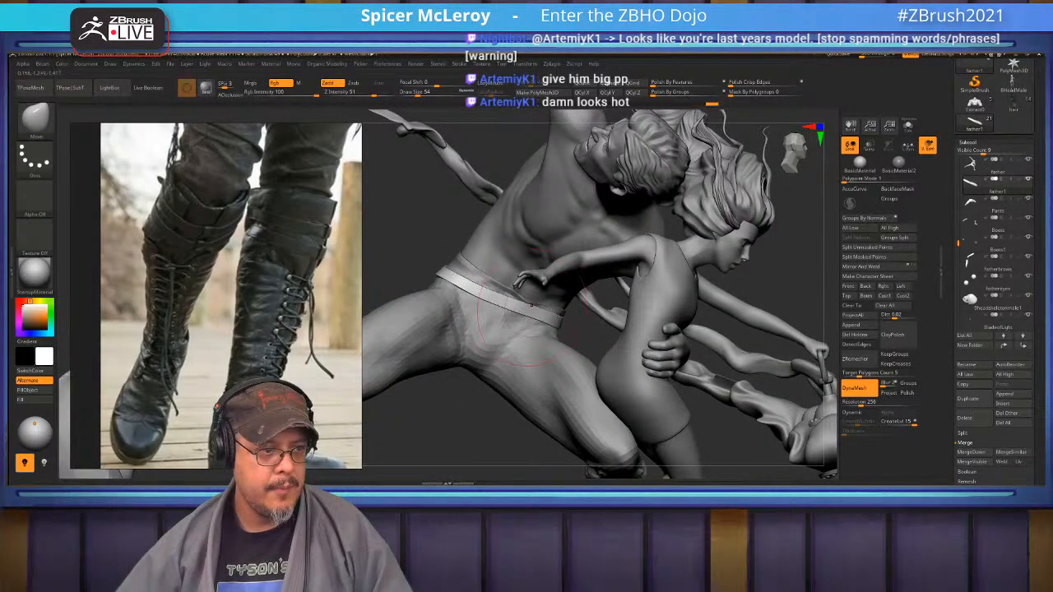
Lower the whole belt on the hips by about 0.04 units with the transform gizmo
{"action": "left_click_drag", "start_coordinate": [521, 316], "coordinate": [454, 284], "text": "alt"}
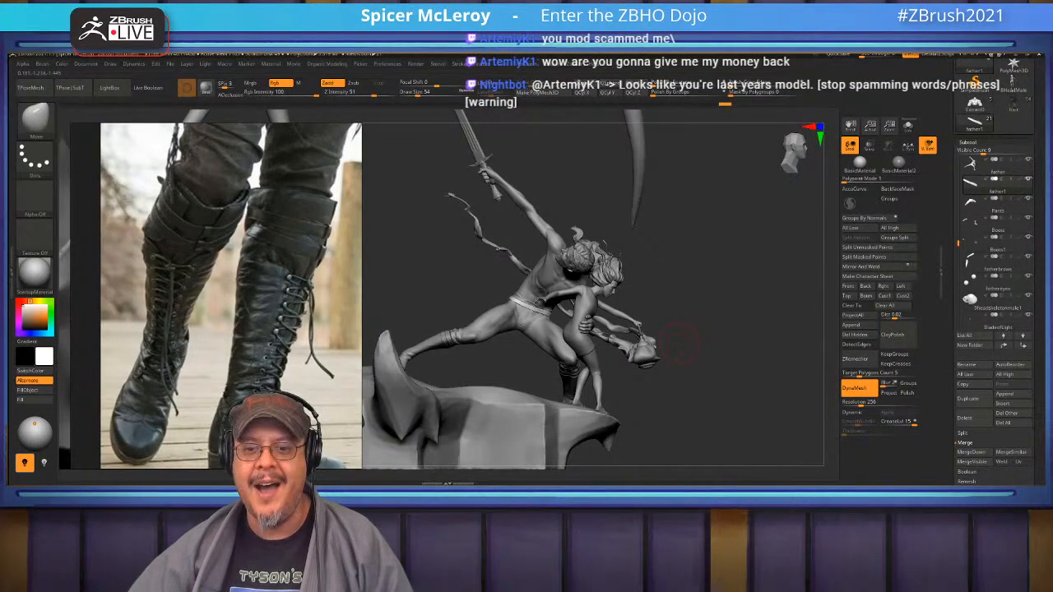
{"action": "left_click_drag", "start_coordinate": [677, 339], "coordinate": [610, 325]}
{"action": "mouse_move", "coordinate": [610, 329]}
{"action": "right_mouse_down"}
{"action": "mouse_move", "coordinate": [604, 338]}
{"action": "mouse_move", "coordinate": [762, 405]}
{"action": "mouse_move", "coordinate": [681, 350]}
{"action": "mouse_move", "coordinate": [687, 332]}
{"action": "mouse_move", "coordinate": [676, 327]}
{"action": "mouse_move", "coordinate": [534, 318]}
{"action": "mouse_move", "coordinate": [502, 267]}
{"action": "mouse_move", "coordinate": [531, 317]}
{"action": "mouse_move", "coordinate": [502, 305]}
{"action": "mouse_move", "coordinate": [555, 325]}
{"action": "mouse_move", "coordinate": [545, 317]}
{"action": "right_mouse_up"}
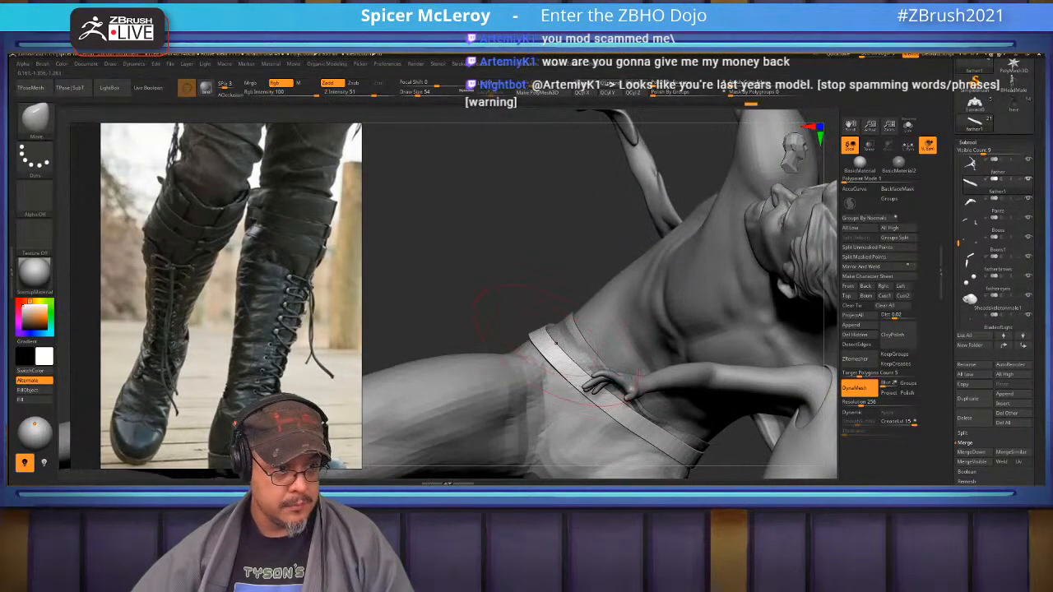
{"action": "mouse_move", "coordinate": [545, 365]}
{"action": "right_mouse_down"}
{"action": "mouse_move", "coordinate": [604, 327]}
{"action": "mouse_move", "coordinate": [567, 247]}
{"action": "mouse_move", "coordinate": [546, 245]}
{"action": "mouse_move", "coordinate": [544, 272]}
{"action": "right_mouse_up"}
{"action": "key", "text": "w"}
{"action": "left_click", "coordinate": [535, 235]}
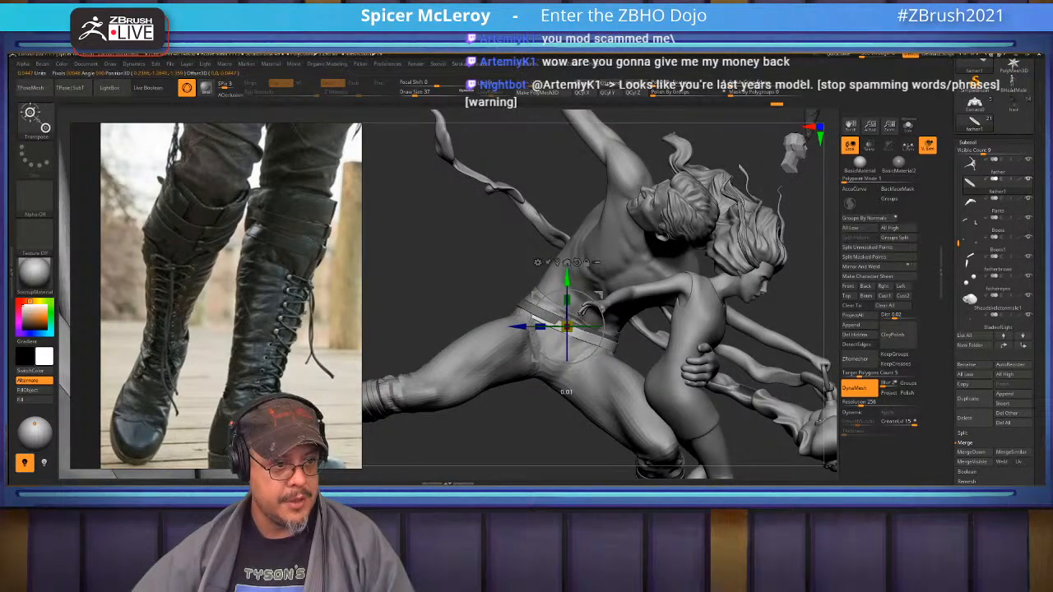
Adjust the belt's front and back on the hips with the Move brush at draw size 94
{"action": "key", "text": "q"}
{"action": "key", "text": "s"}
{"action": "left_click", "coordinate": [540, 330]}
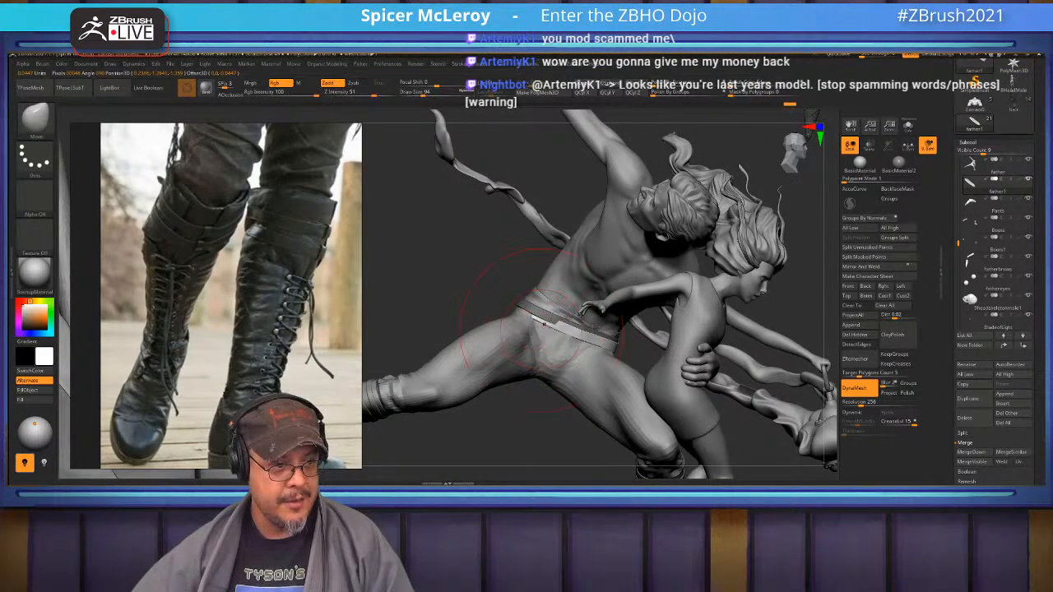
{"action": "mouse_move", "coordinate": [467, 254]}
{"action": "left_mouse_down"}
{"action": "mouse_move", "coordinate": [516, 321]}
{"action": "mouse_move", "coordinate": [621, 259]}
{"action": "mouse_move", "coordinate": [670, 255]}
{"action": "mouse_move", "coordinate": [745, 280]}
{"action": "left_mouse_up"}
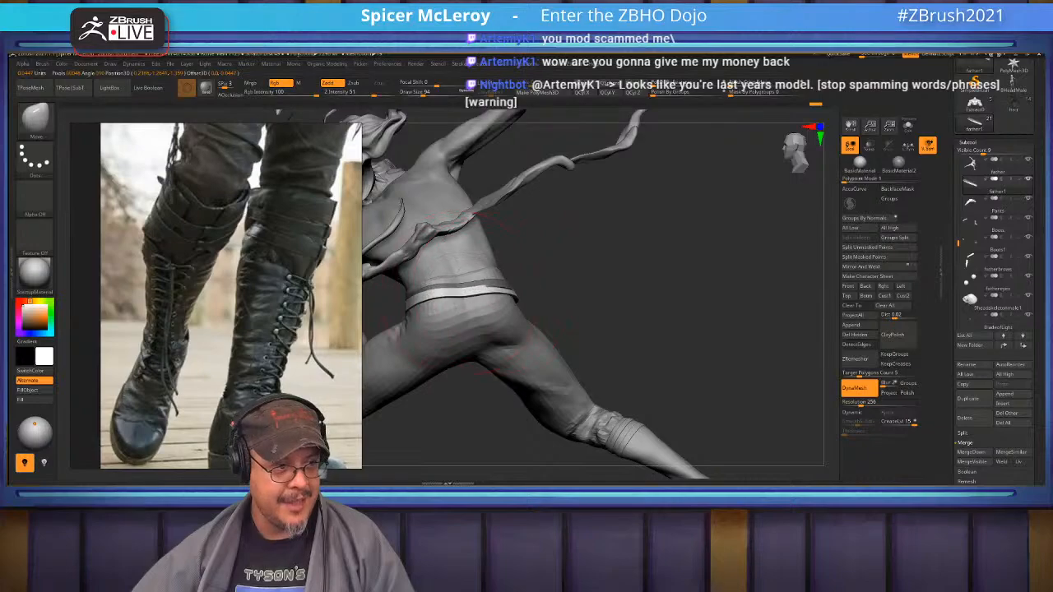
{"action": "left_click_drag", "start_coordinate": [657, 283], "coordinate": [524, 294]}
{"action": "mouse_move", "coordinate": [699, 268]}
{"action": "left_mouse_down"}
{"action": "mouse_move", "coordinate": [493, 276]}
{"action": "mouse_move", "coordinate": [580, 284]}
{"action": "mouse_move", "coordinate": [633, 335]}
{"action": "left_mouse_up"}
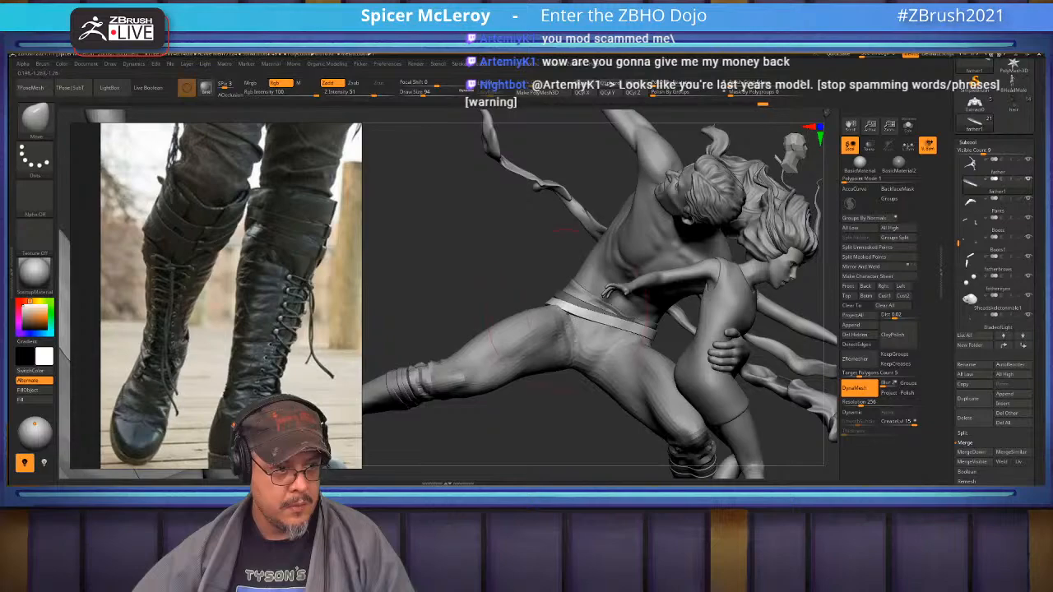
Refine the belt's side at the outstretched leg's hip with the Move brush at draw size 31
{"action": "left_click_drag", "start_coordinate": [530, 222], "coordinate": [534, 272], "text": "alt"}
{"action": "left_click_drag", "start_coordinate": [502, 230], "coordinate": [554, 306]}
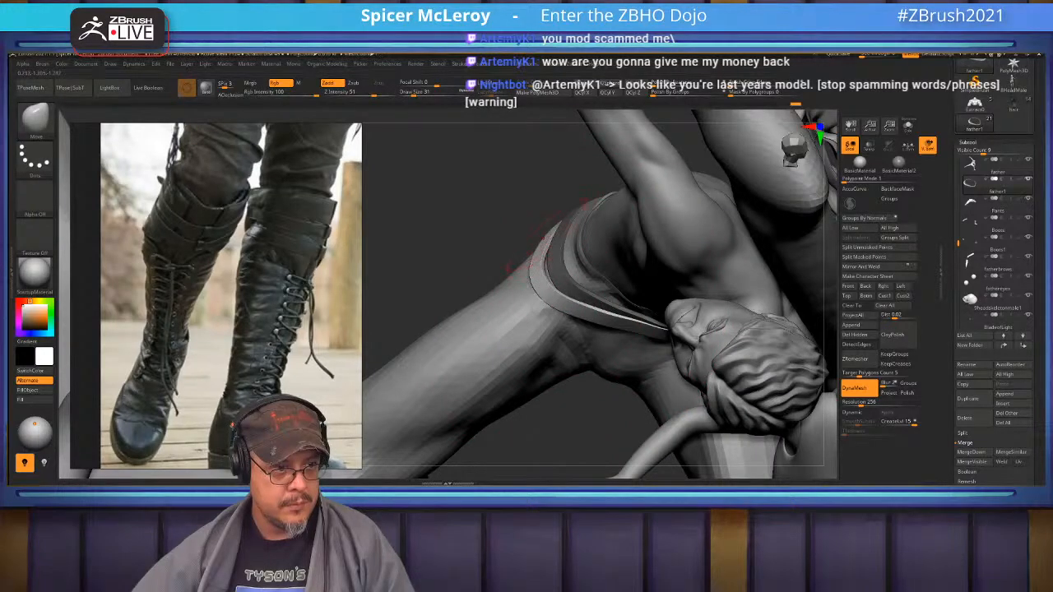
{"action": "left_click_drag", "start_coordinate": [526, 259], "coordinate": [531, 177]}
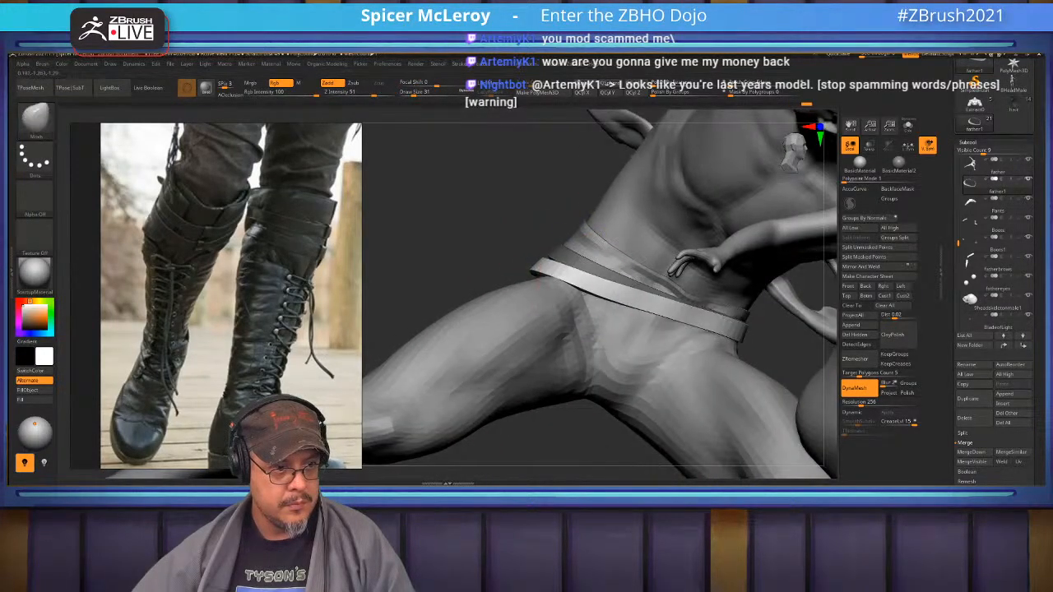
{"action": "left_click_drag", "start_coordinate": [633, 419], "coordinate": [658, 293], "text": "alt"}
Turn on dynamic subdivision for the belt and display the painted colours on all subtools
{"action": "key", "text": "d"}
{"action": "mouse_move", "coordinate": [770, 295]}
{"action": "left_mouse_down", "text": "alt"}
{"action": "mouse_move", "coordinate": [706, 287]}
{"action": "mouse_move", "coordinate": [728, 297]}
{"action": "mouse_move", "coordinate": [683, 311]}
{"action": "mouse_move", "coordinate": [725, 293]}
{"action": "mouse_move", "coordinate": [717, 251]}
{"action": "mouse_move", "coordinate": [764, 304]}
{"action": "mouse_move", "coordinate": [646, 303]}
{"action": "mouse_move", "coordinate": [678, 302]}
{"action": "mouse_move", "coordinate": [692, 331]}
{"action": "left_mouse_up", "text": "alt"}
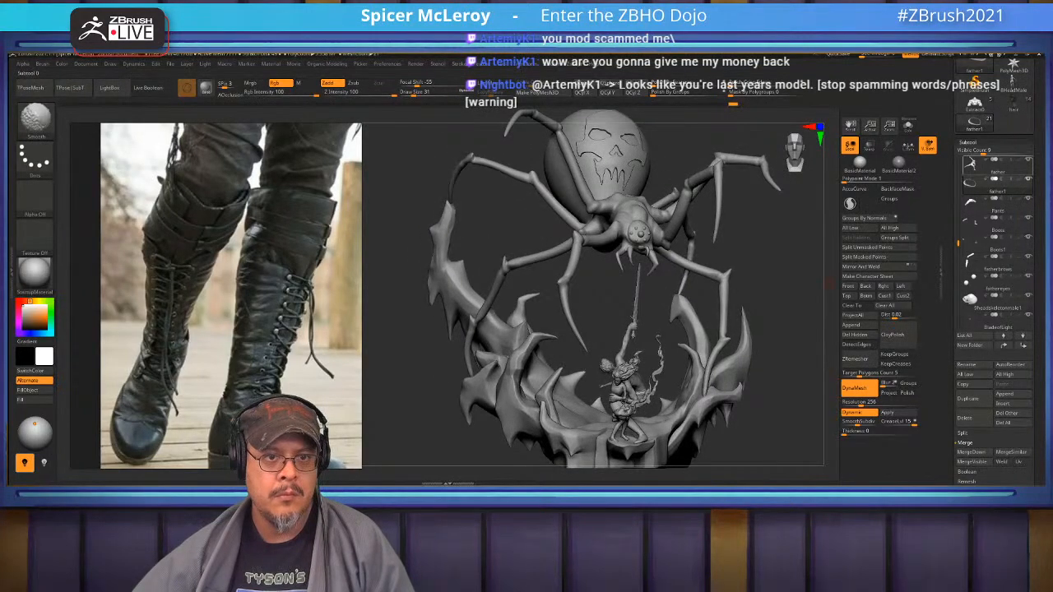
{"action": "left_click", "coordinate": [1019, 179], "text": "shift"}
{"action": "left_click_drag", "start_coordinate": [724, 289], "coordinate": [804, 293]}
{"action": "left_click_drag", "start_coordinate": [764, 329], "coordinate": [736, 322], "text": "alt"}
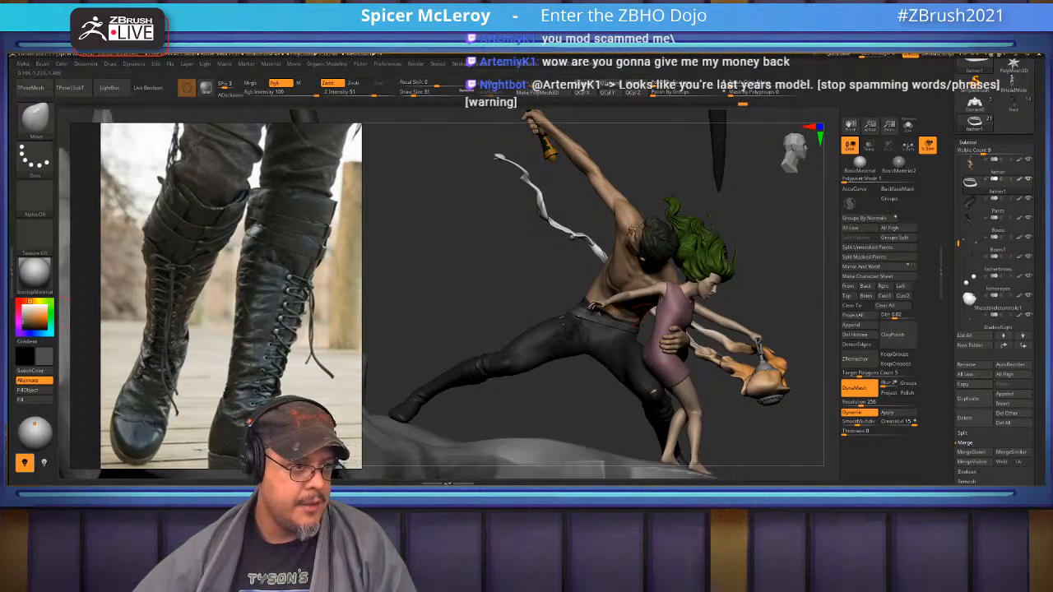
Subdivide the Pants subtool and build it out with the Inflat brush at Z intensity 10 where skin pokes through at the hips
{"action": "left_click_drag", "start_coordinate": [546, 402], "coordinate": [633, 361]}
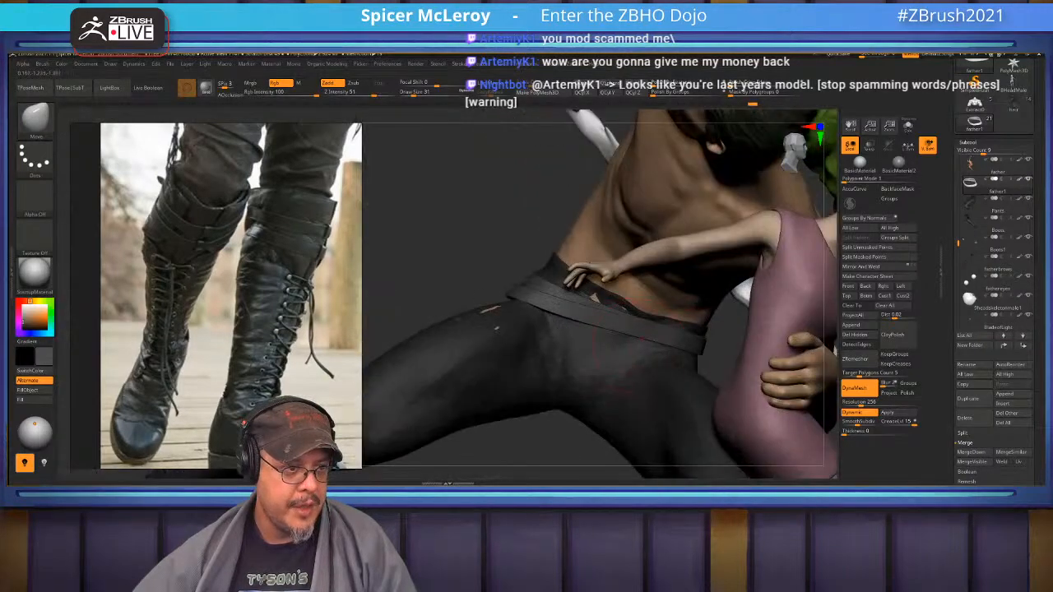
{"action": "left_click_drag", "start_coordinate": [465, 239], "coordinate": [518, 329]}
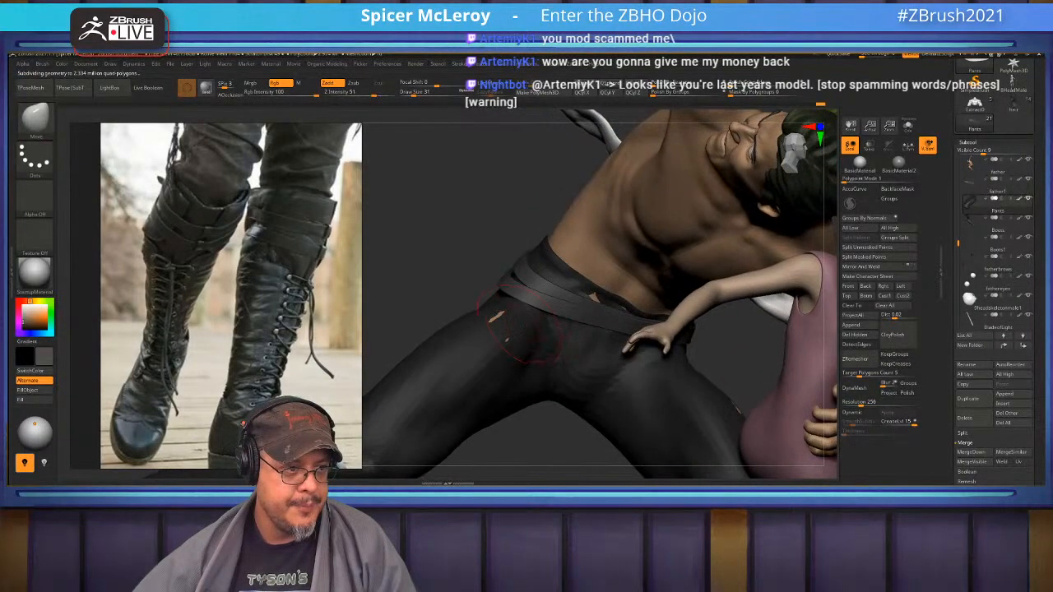
{"action": "key", "text": "b"}
{"action": "key", "text": "i"}
{"action": "key", "text": "n"}
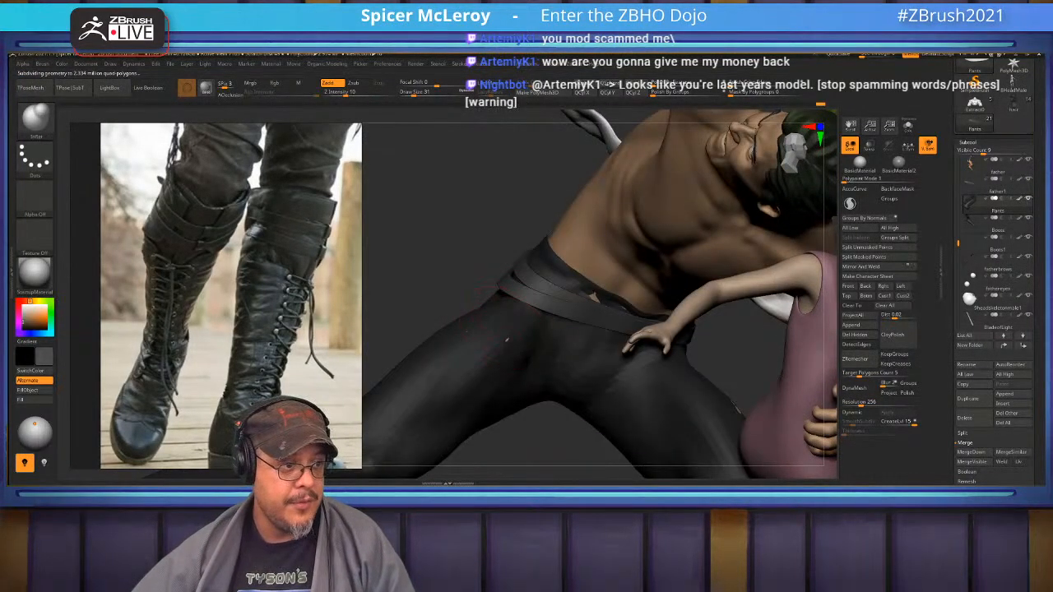
{"action": "mouse_move", "coordinate": [711, 337]}
{"action": "left_mouse_down"}
{"action": "mouse_move", "coordinate": [649, 370]}
{"action": "mouse_move", "coordinate": [588, 383]}
{"action": "mouse_move", "coordinate": [395, 378]}
{"action": "mouse_move", "coordinate": [444, 322]}
{"action": "mouse_move", "coordinate": [563, 306]}
{"action": "left_mouse_up"}
{"action": "left_click_drag", "start_coordinate": [545, 371], "coordinate": [583, 374]}
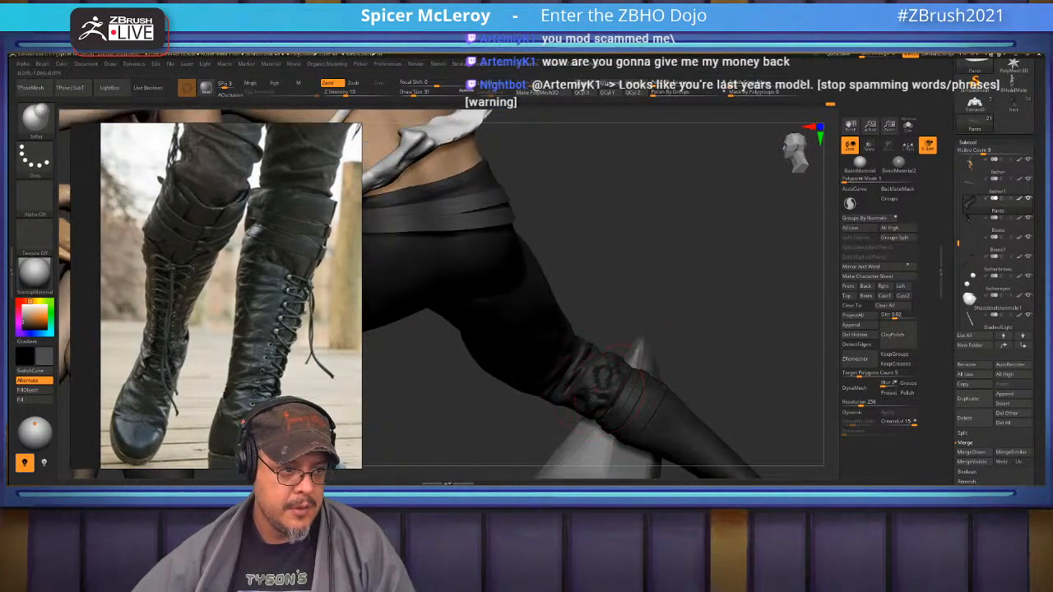
{"action": "left_click_drag", "start_coordinate": [575, 362], "coordinate": [543, 312], "text": "shift"}
{"action": "left_click_drag", "start_coordinate": [625, 272], "coordinate": [740, 214], "text": "alt"}
{"action": "left_click_drag", "start_coordinate": [658, 271], "coordinate": [683, 263]}
{"action": "left_click_drag", "start_coordinate": [576, 272], "coordinate": [699, 275], "text": "alt"}
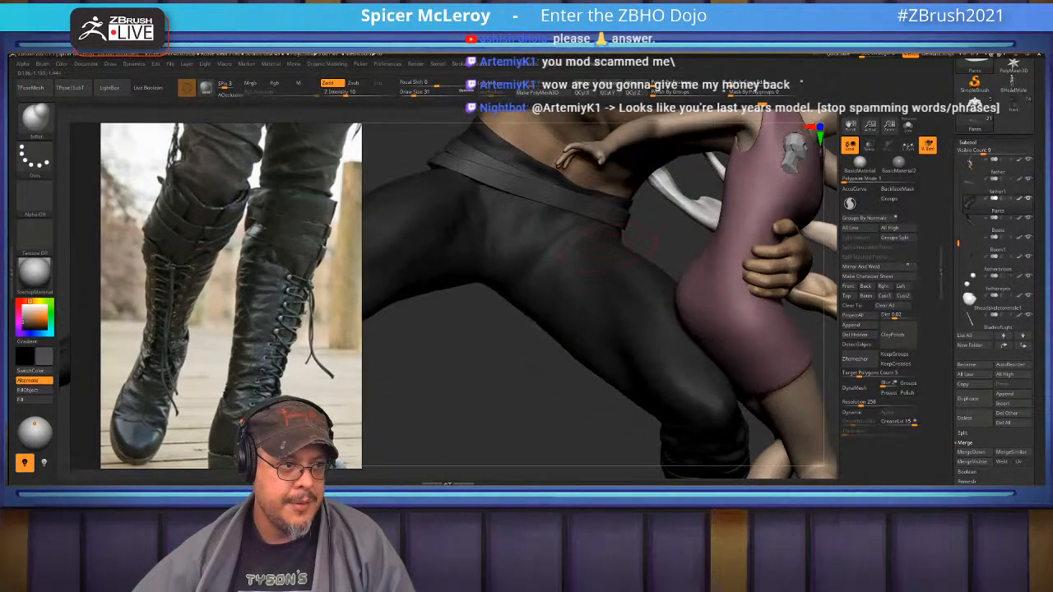
Make the Cylinder3D primitive the active tool and initialize it as a cube polymesh
{"action": "key", "text": "f"}
{"action": "mouse_move", "coordinate": [724, 370]}
{"action": "left_mouse_down"}
{"action": "mouse_move", "coordinate": [790, 353]}
{"action": "mouse_move", "coordinate": [699, 374]}
{"action": "mouse_move", "coordinate": [756, 349]}
{"action": "mouse_move", "coordinate": [744, 276]}
{"action": "mouse_move", "coordinate": [728, 362]}
{"action": "mouse_move", "coordinate": [699, 369]}
{"action": "mouse_move", "coordinate": [724, 362]}
{"action": "left_mouse_up"}
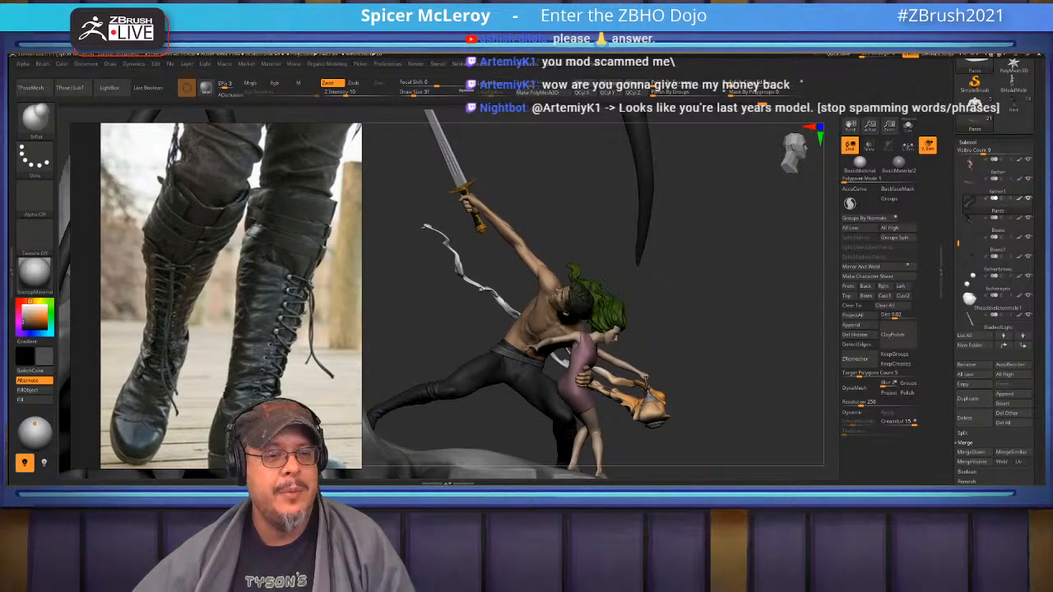
{"action": "left_click_drag", "start_coordinate": [1028, 144], "coordinate": [1028, 257]}
{"action": "left_click", "coordinate": [974, 169]}
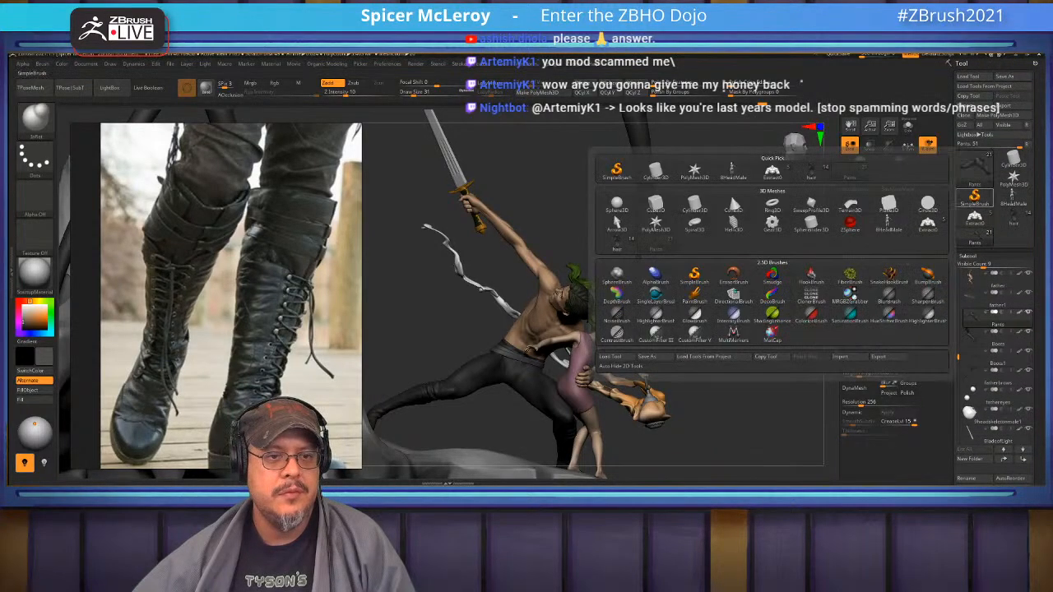
{"action": "left_click", "coordinate": [1013, 161]}
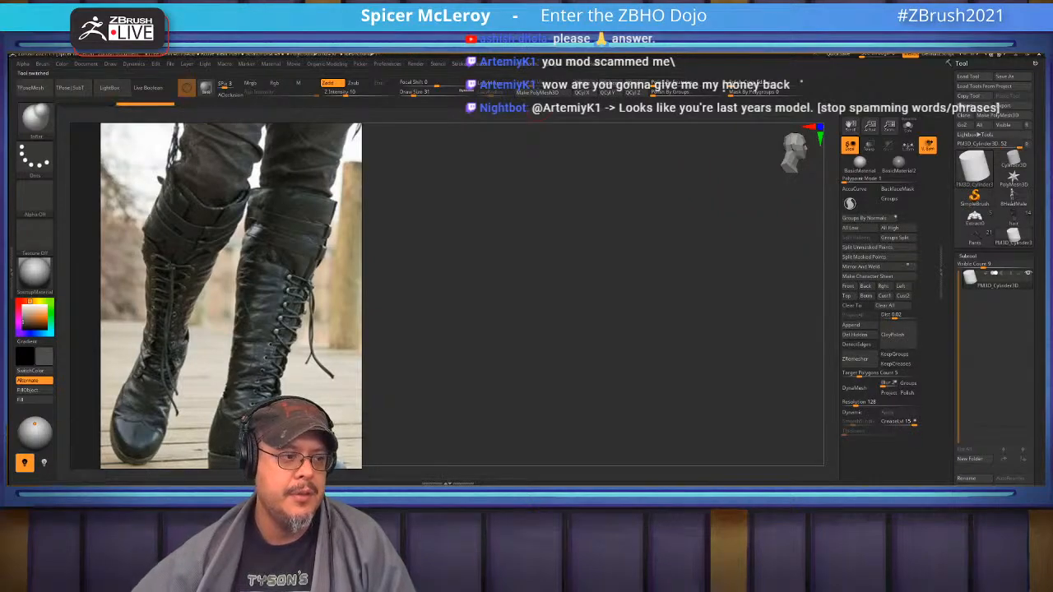
{"action": "left_click", "coordinate": [582, 83]}
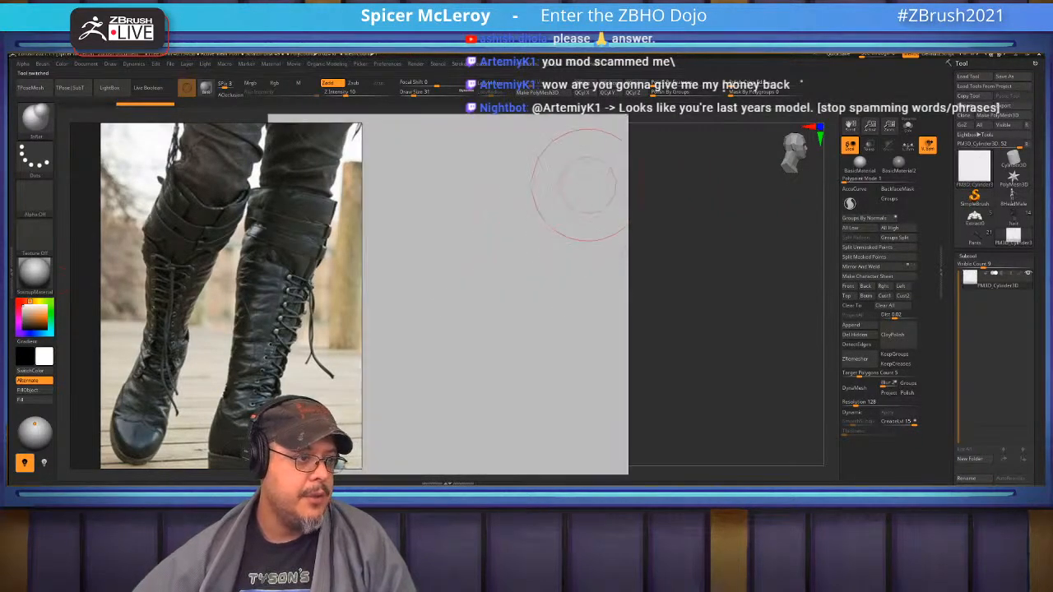
Scale the cube with the transform gizmo into a thin rectangular slab that is wider than it is tall
{"action": "key", "text": "f"}
{"action": "key", "text": "w"}
{"action": "left_click_drag", "start_coordinate": [609, 272], "coordinate": [615, 346]}
{"action": "left_click_drag", "start_coordinate": [552, 306], "coordinate": [529, 315]}
{"action": "key", "text": "q"}
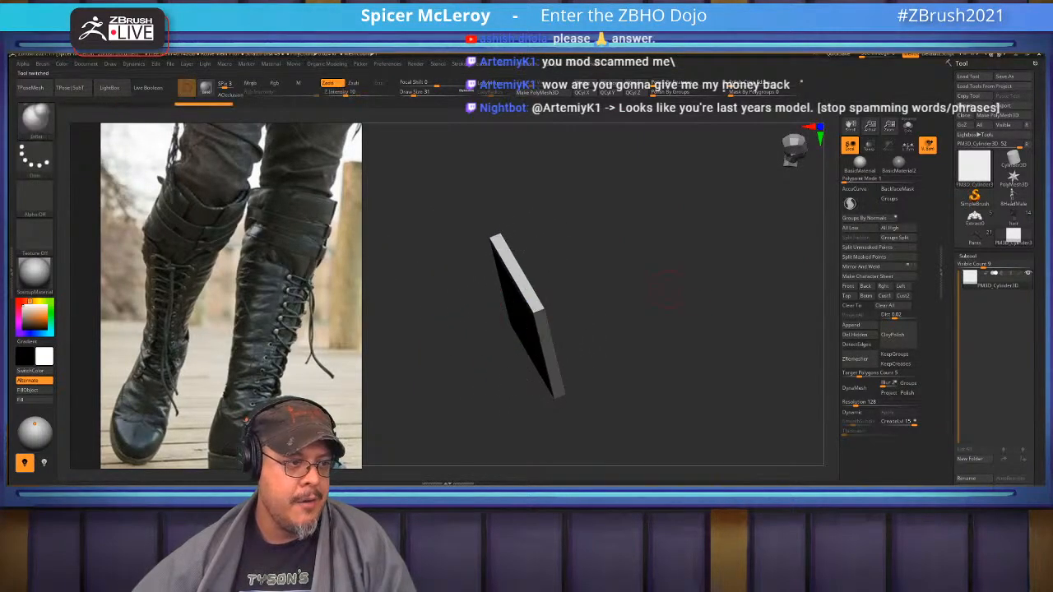
{"action": "left_click_drag", "start_coordinate": [675, 353], "coordinate": [617, 316], "text": "shift"}
{"action": "key", "text": "f"}
{"action": "left_click_drag", "start_coordinate": [675, 345], "coordinate": [674, 348]}
{"action": "key", "text": "w"}
{"action": "left_click_drag", "start_coordinate": [527, 289], "coordinate": [527, 299]}
{"action": "key", "text": "q"}
{"action": "left_click_drag", "start_coordinate": [674, 345], "coordinate": [728, 288]}
Show the slab's polyframe and add a vertical ZModeler edge loop on each side of its centre
{"action": "key", "text": "shift+f"}
{"action": "left_click_drag", "start_coordinate": [728, 329], "coordinate": [728, 349], "text": "alt"}
{"action": "left_click_drag", "start_coordinate": [705, 281], "coordinate": [711, 296], "text": "alt"}
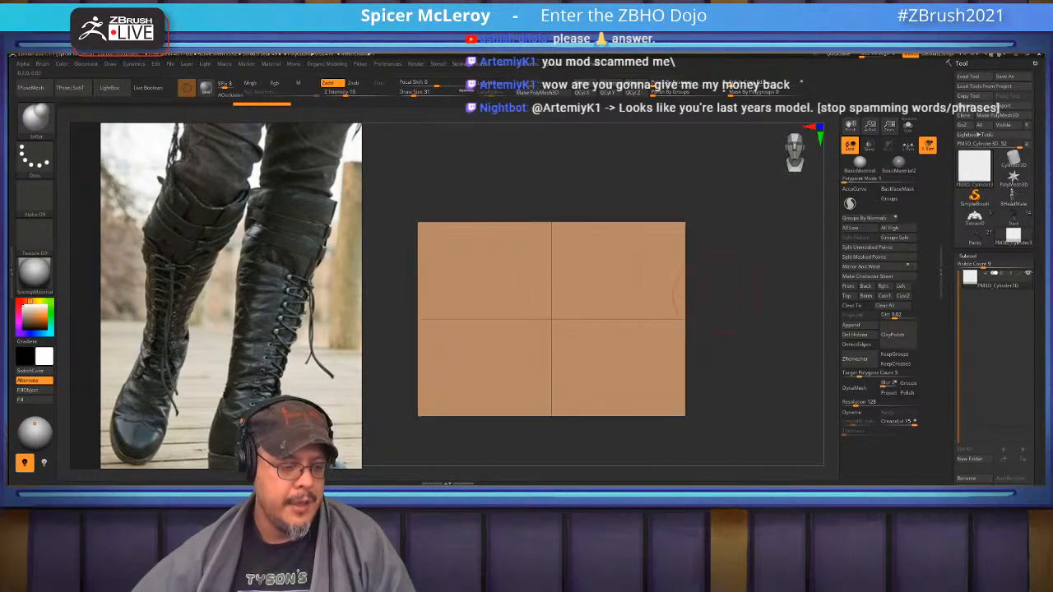
{"action": "key", "text": "v"}
{"action": "key", "text": "v"}
{"action": "key", "text": "b"}
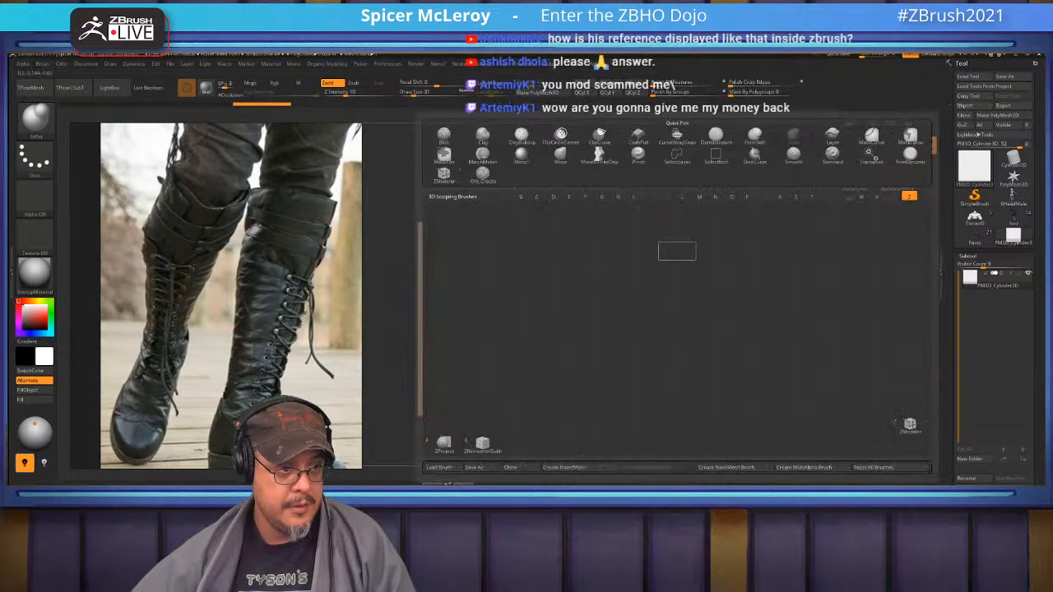
{"action": "key", "text": "z"}
{"action": "key", "text": "m"}
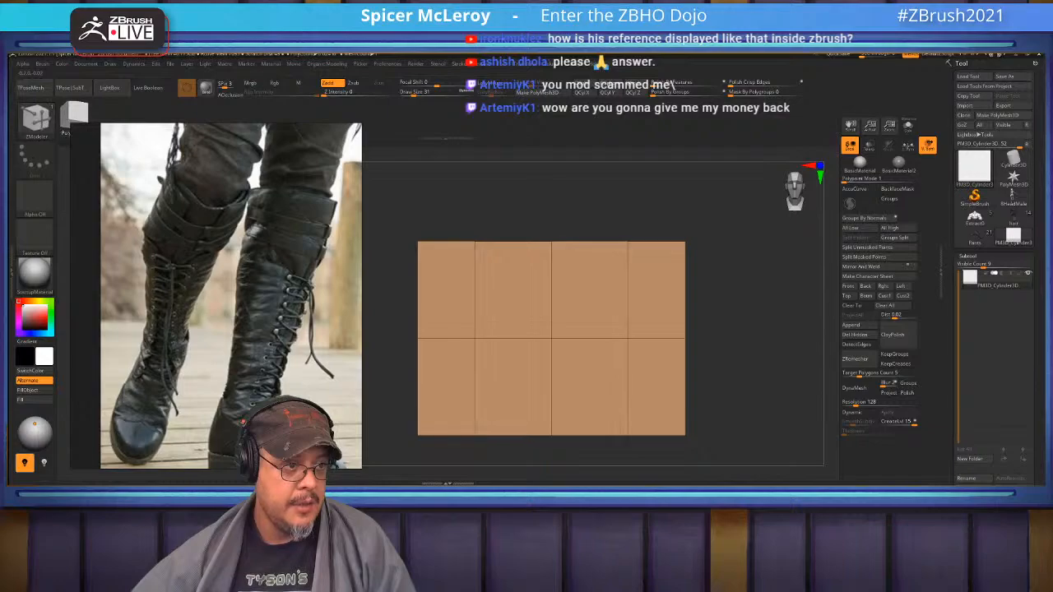
Delete the slab's horizontal centre loop and insert further vertical edge loops to divide its face into eight columns
{"action": "mouse_move", "coordinate": [732, 214]}
{"action": "left_mouse_down"}
{"action": "mouse_move", "coordinate": [725, 234]}
{"action": "mouse_move", "coordinate": [740, 289]}
{"action": "left_mouse_up"}
{"action": "left_click", "coordinate": [588, 326], "text": "alt"}
{"action": "left_click_drag", "start_coordinate": [658, 378], "coordinate": [613, 410]}
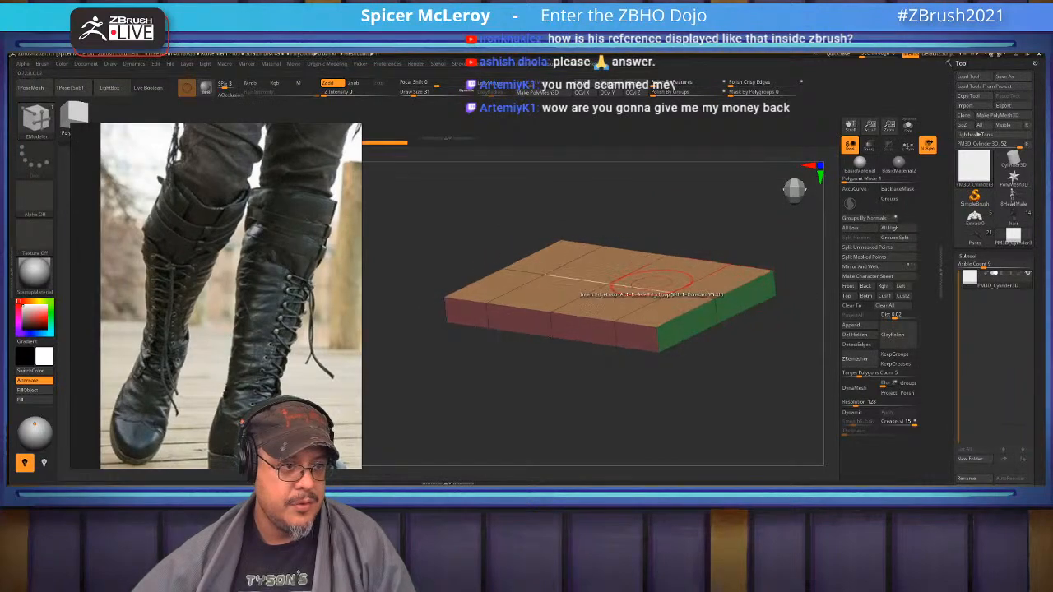
{"action": "mouse_move", "coordinate": [641, 285]}
{"action": "left_mouse_down"}
{"action": "mouse_move", "coordinate": [609, 346]}
{"action": "mouse_move", "coordinate": [541, 314]}
{"action": "mouse_move", "coordinate": [538, 344]}
{"action": "left_mouse_up"}
{"action": "left_click_drag", "start_coordinate": [625, 251], "coordinate": [636, 251]}
{"action": "left_click", "coordinate": [701, 228]}
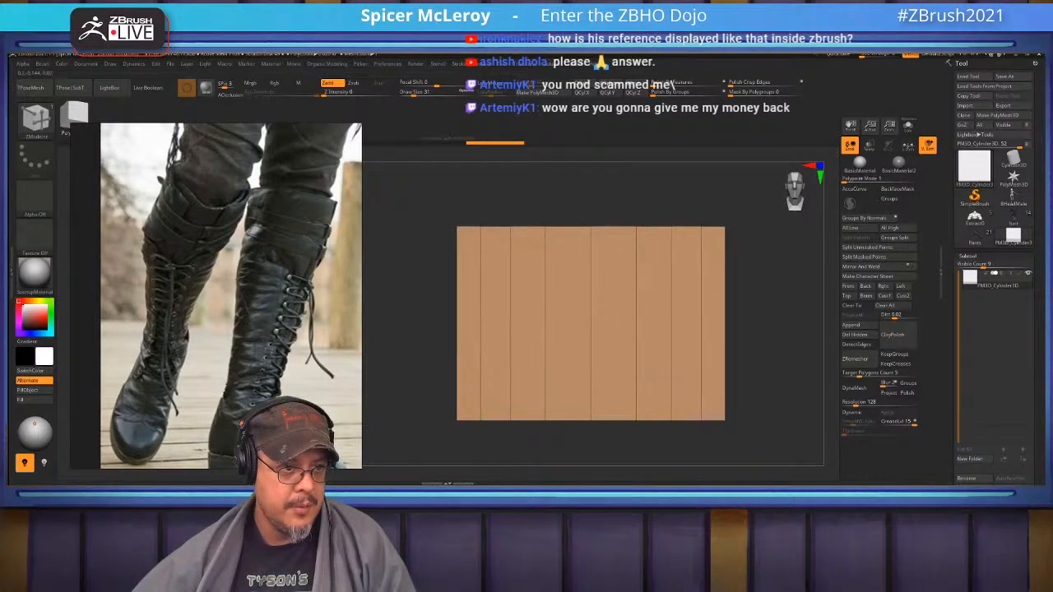
Curve the slab gently along its width with the Bend Arc deformer
{"action": "left_click_drag", "start_coordinate": [753, 246], "coordinate": [762, 368], "text": "shift"}
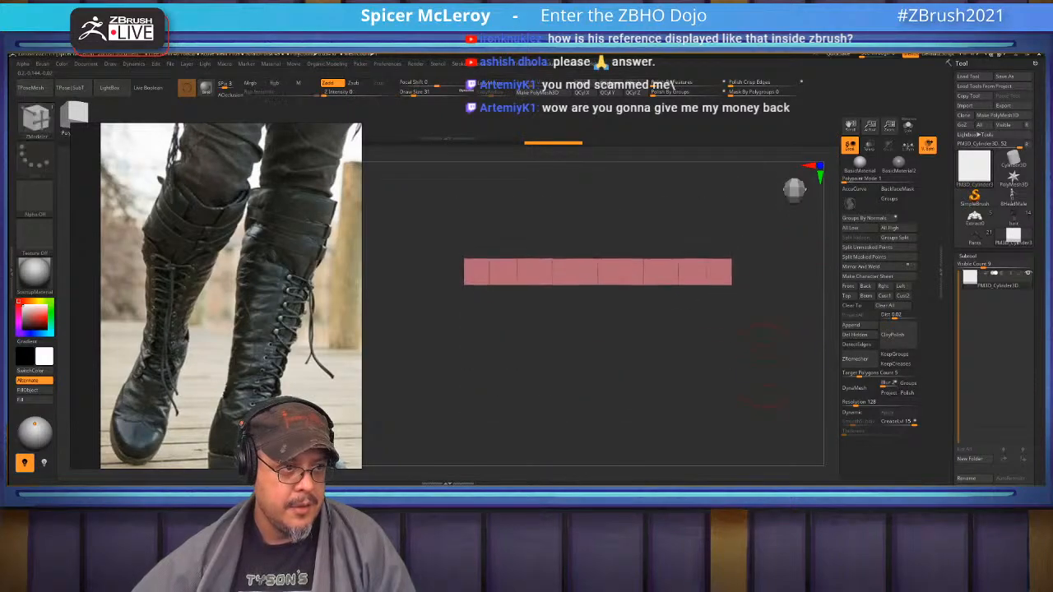
{"action": "key", "text": "w"}
{"action": "left_click", "coordinate": [568, 208]}
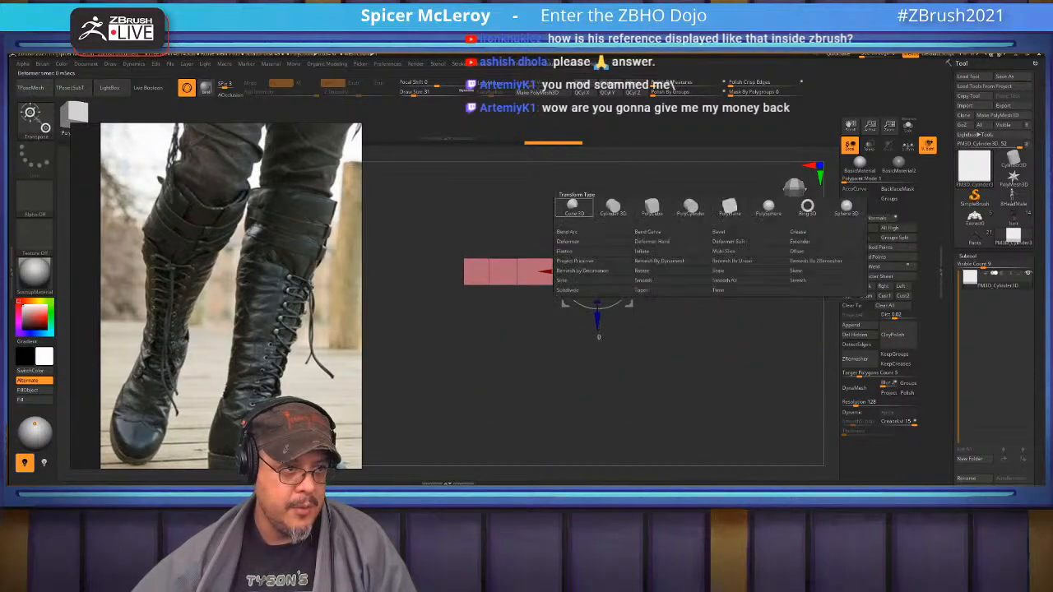
{"action": "left_click", "coordinate": [576, 232]}
{"action": "left_click_drag", "start_coordinate": [603, 285], "coordinate": [608, 285]}
{"action": "key", "text": "q"}
{"action": "left_click_drag", "start_coordinate": [609, 350], "coordinate": [642, 238]}
{"action": "left_click_drag", "start_coordinate": [699, 157], "coordinate": [668, 215], "text": "alt"}
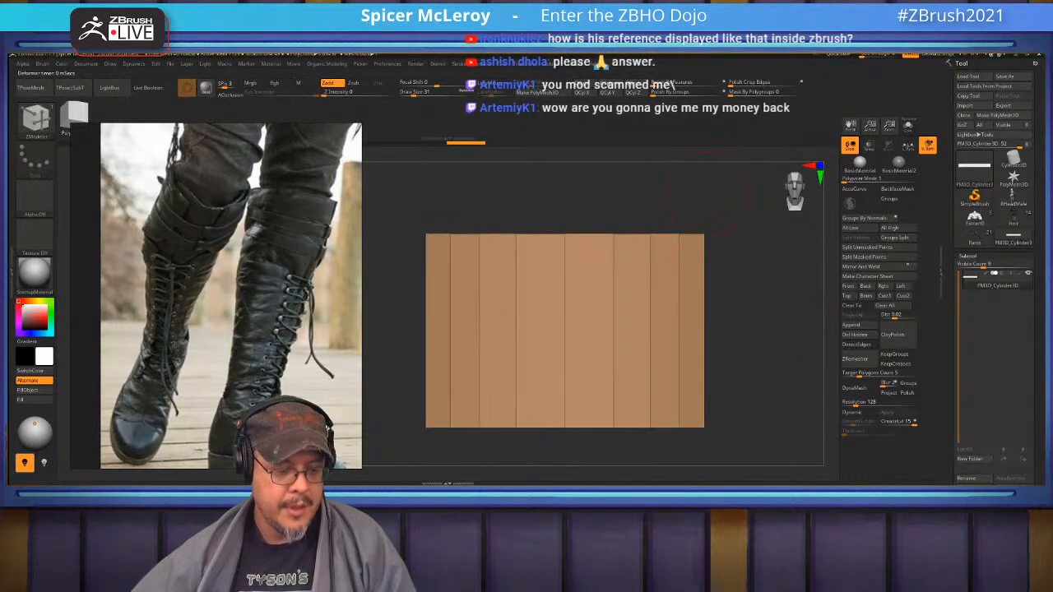
Crease the curved plate along its polygroup borders and turn on dynamic subdivision
{"action": "key", "text": "2"}
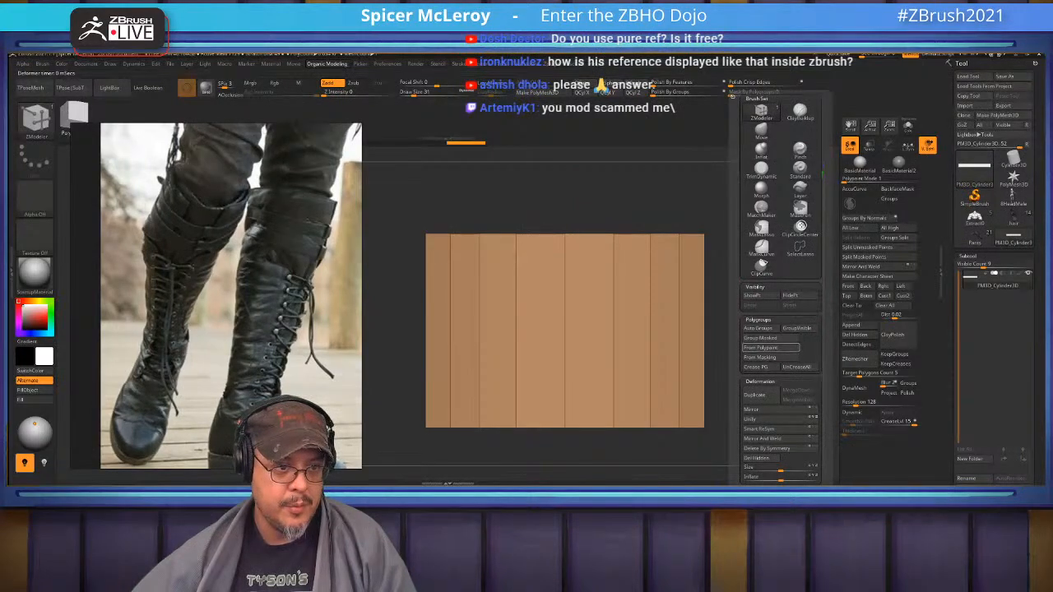
{"action": "key", "text": "shift+f"}
{"action": "left_click_drag", "start_coordinate": [766, 309], "coordinate": [749, 379]}
{"action": "key", "text": "2"}
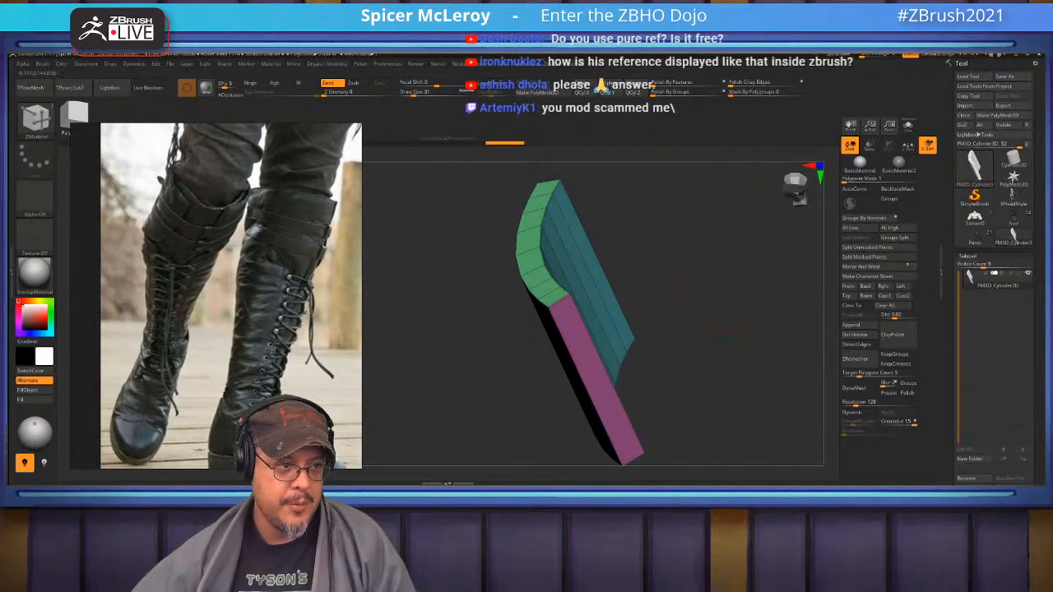
{"action": "key", "text": "d"}
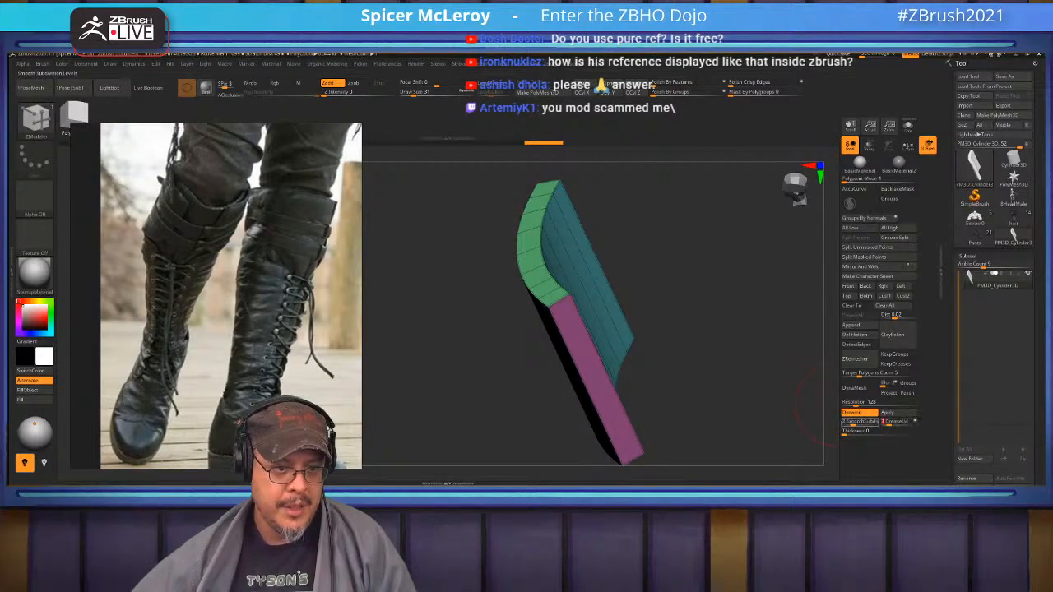
Set the plate's crease level to 3 and check its smoothed edges with the polyframe hidden
{"action": "key", "text": "shift+f"}
{"action": "mouse_move", "coordinate": [814, 407]}
{"action": "left_mouse_down", "text": "shift"}
{"action": "mouse_move", "coordinate": [743, 320]}
{"action": "mouse_move", "coordinate": [813, 394]}
{"action": "left_mouse_up", "text": "shift"}
{"action": "key", "text": "b"}
{"action": "key", "text": "z"}
{"action": "key", "text": "m"}
{"action": "key", "text": "d"}
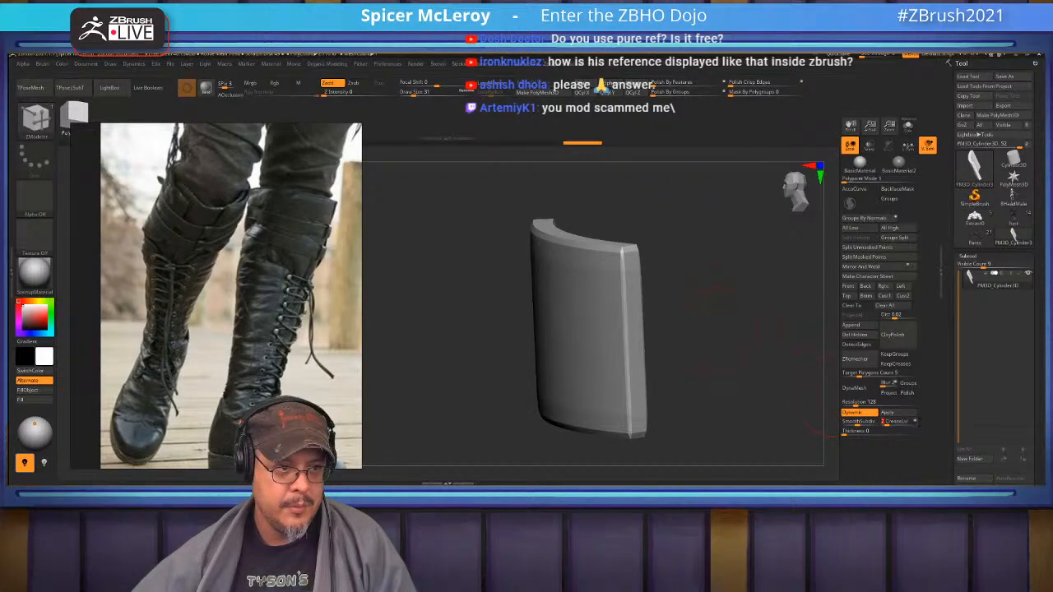
{"action": "left_click", "coordinate": [859, 421]}
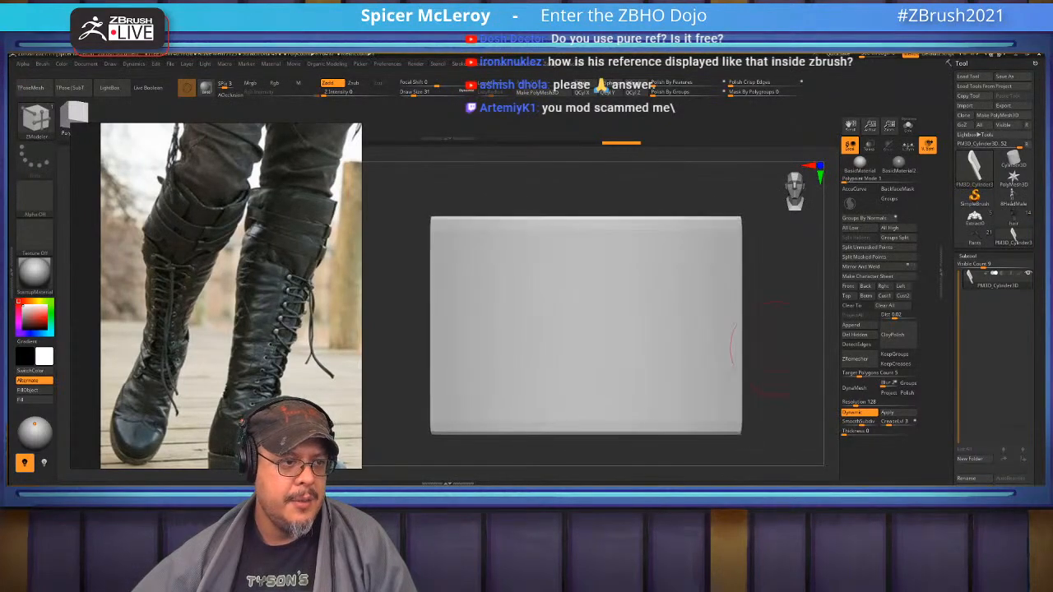
Inset the plate's curved outer face with the ZModeler Inset action targeting Polygroup All, leaving a narrow border
{"action": "key", "text": "shift+f"}
{"action": "left_click_drag", "start_coordinate": [760, 337], "coordinate": [779, 361]}
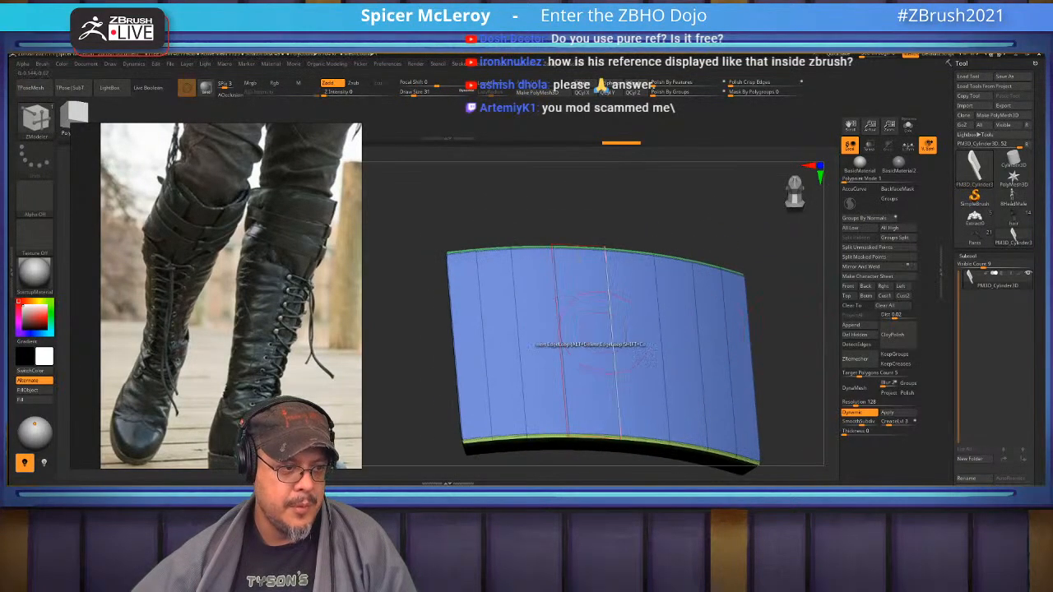
{"action": "key", "text": "space"}
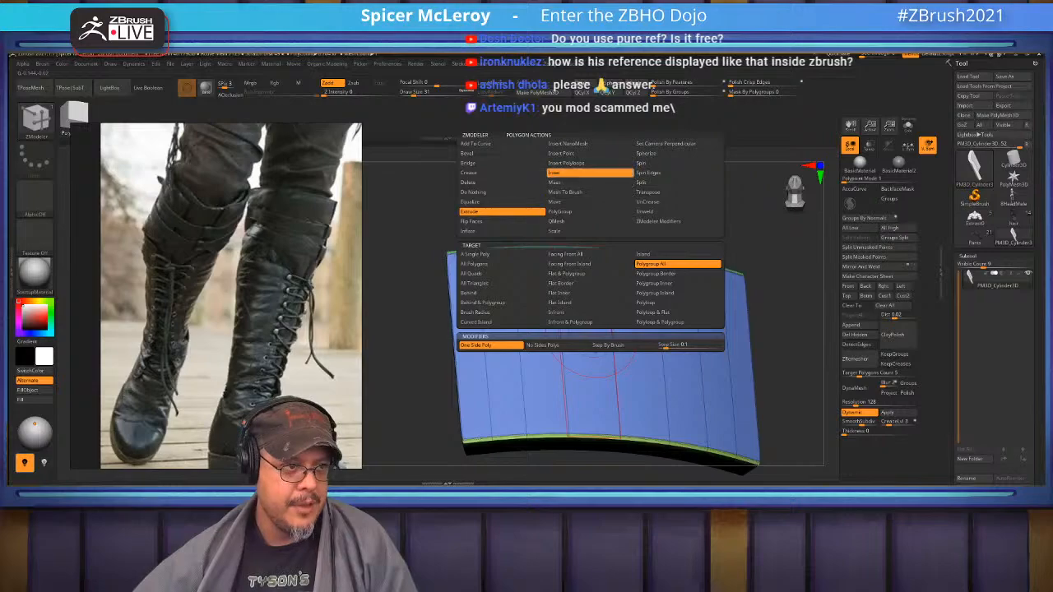
{"action": "left_click", "coordinate": [575, 173]}
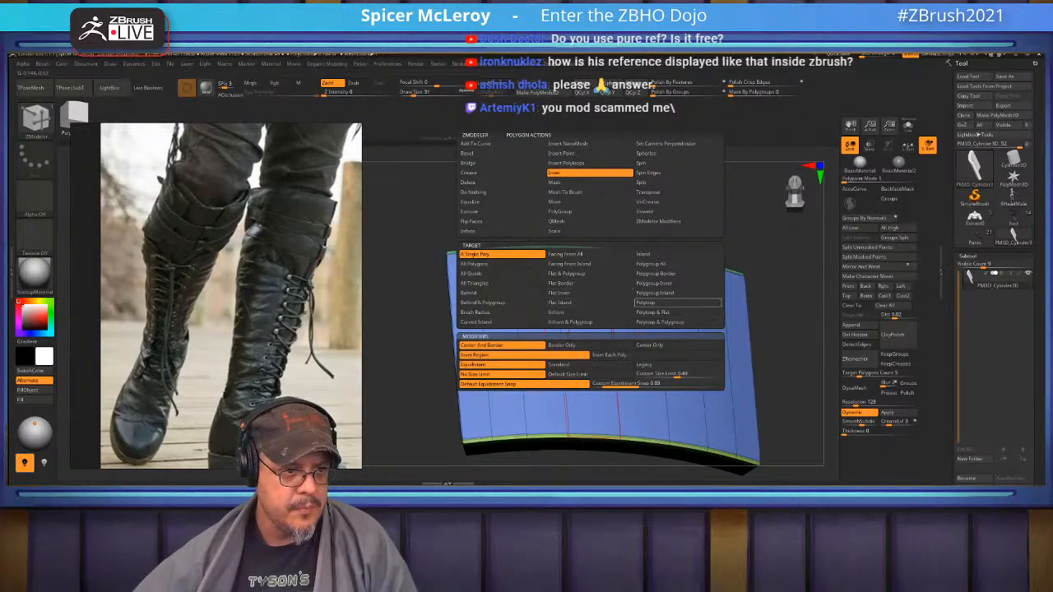
{"action": "left_click", "coordinate": [676, 263]}
{"action": "left_click_drag", "start_coordinate": [592, 312], "coordinate": [695, 329]}
{"action": "key", "text": "shift+d"}
{"action": "left_click_drag", "start_coordinate": [732, 234], "coordinate": [790, 239]}
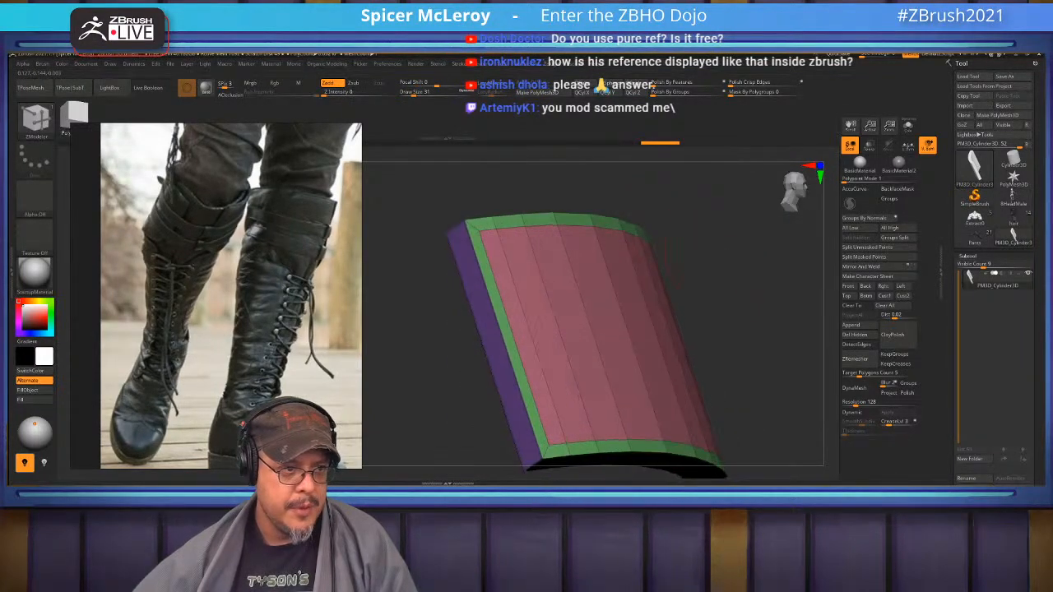
Extrude the plate's inset face inward with the ZModeler Extrude action targeting Polygroup All, forming a shallow recess
{"action": "key", "text": "space"}
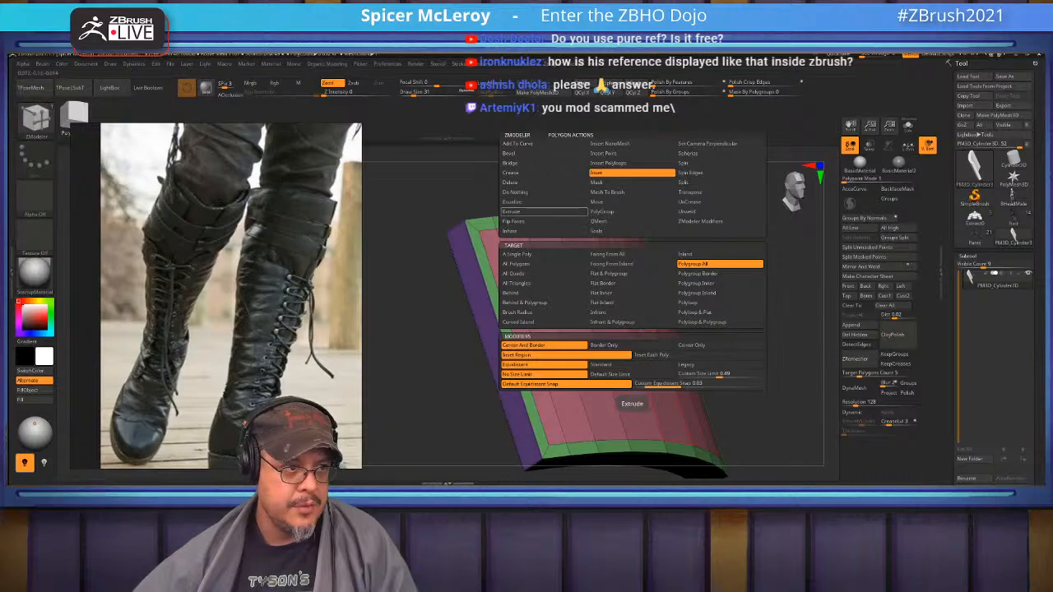
{"action": "left_click", "coordinate": [543, 212]}
{"action": "left_click_drag", "start_coordinate": [645, 276], "coordinate": [645, 279]}
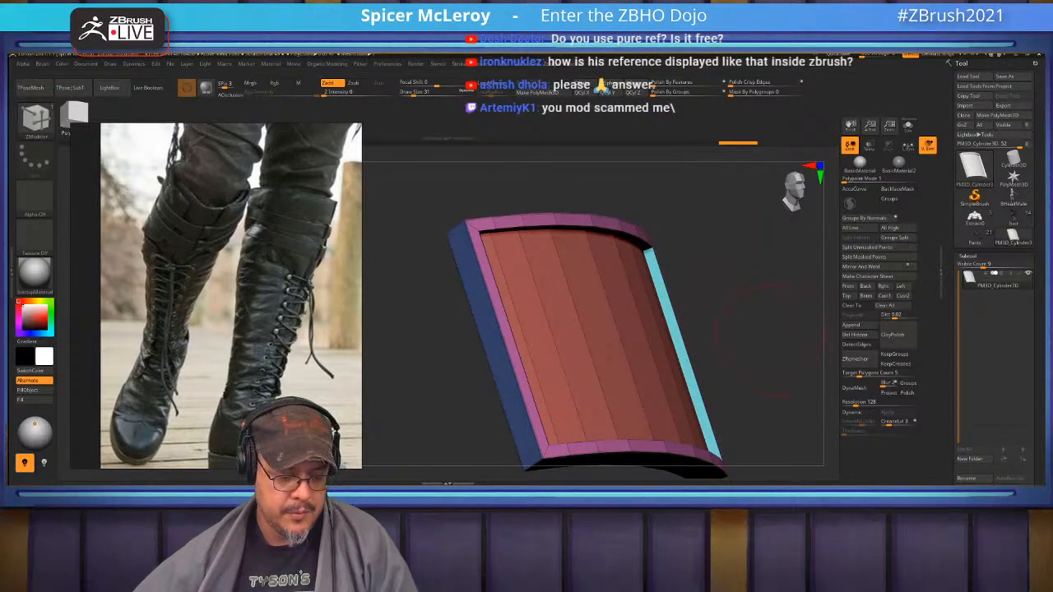
Crease the recessed plate along its polygroup borders and turn on dynamic subdivision to check the corner
{"action": "key", "text": "space"}
{"action": "left_click", "coordinate": [754, 367]}
{"action": "key", "text": "d"}
{"action": "left_click_drag", "start_coordinate": [760, 353], "coordinate": [781, 312], "text": "shift"}
{"action": "left_click_drag", "start_coordinate": [786, 199], "coordinate": [658, 286], "text": "alt"}
{"action": "left_click_drag", "start_coordinate": [742, 246], "coordinate": [714, 262]}
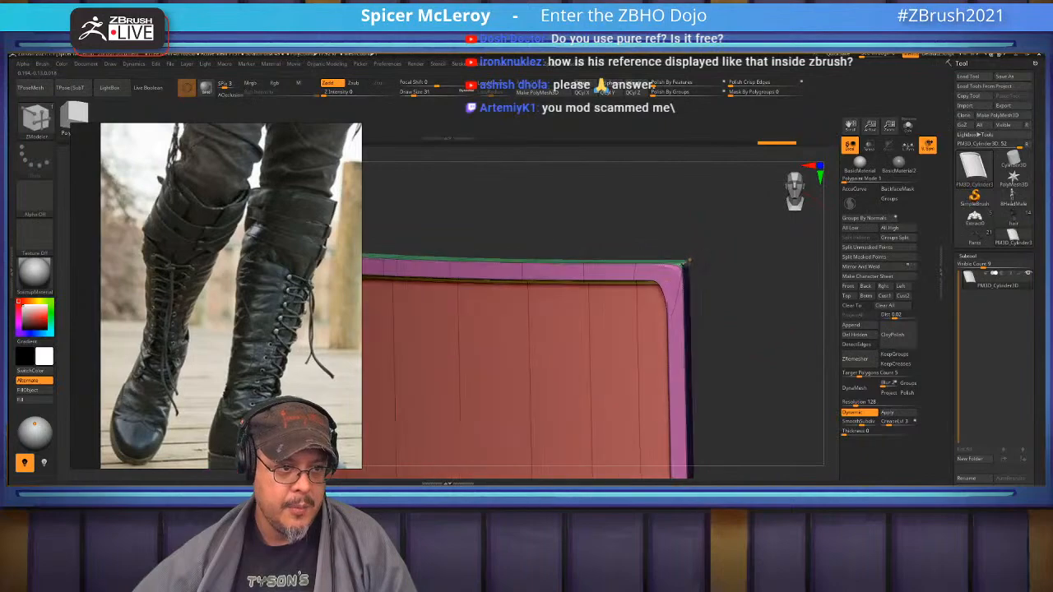
Crease the edge loop around the recess with the ZModeler Crease action targeting EdgeLoop Complete
{"action": "key", "text": "shift+d"}
{"action": "key", "text": "space"}
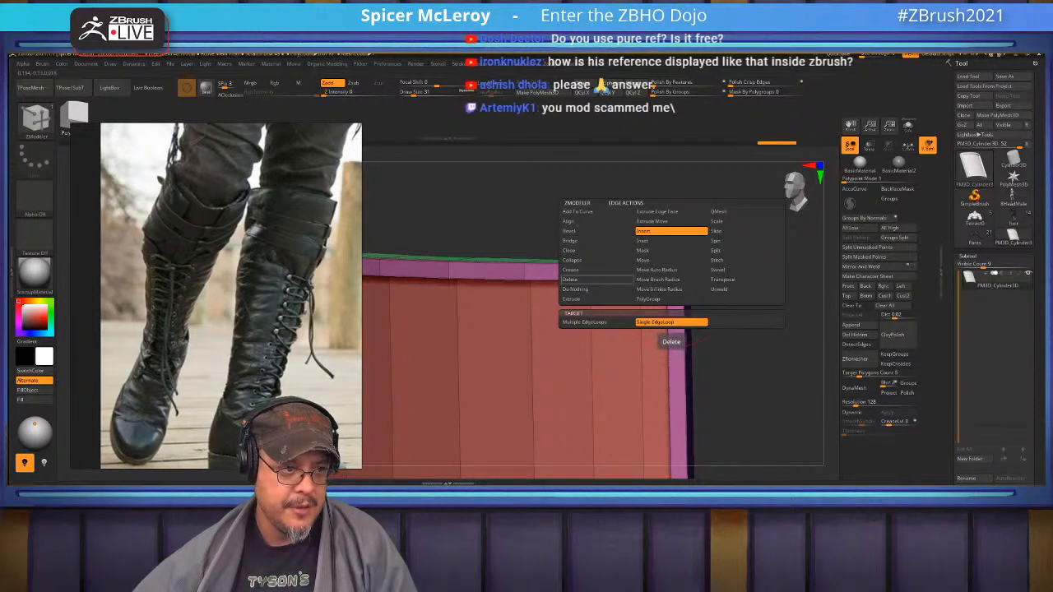
{"action": "left_click", "coordinate": [573, 270]}
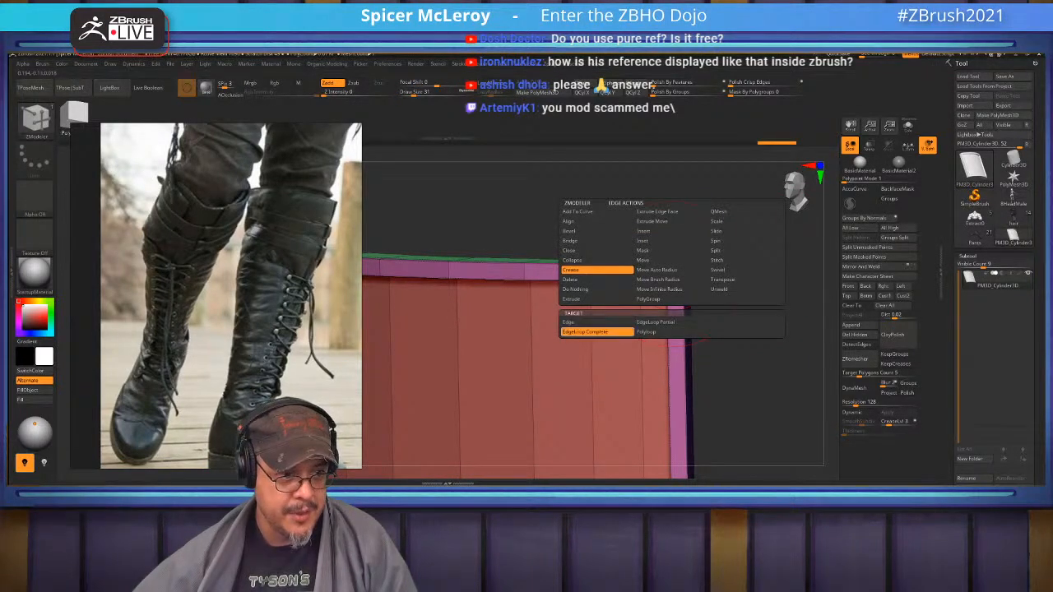
{"action": "left_click", "coordinate": [597, 331]}
{"action": "left_click_drag", "start_coordinate": [727, 461], "coordinate": [752, 177], "text": "alt"}
{"action": "left_click", "coordinate": [693, 308]}
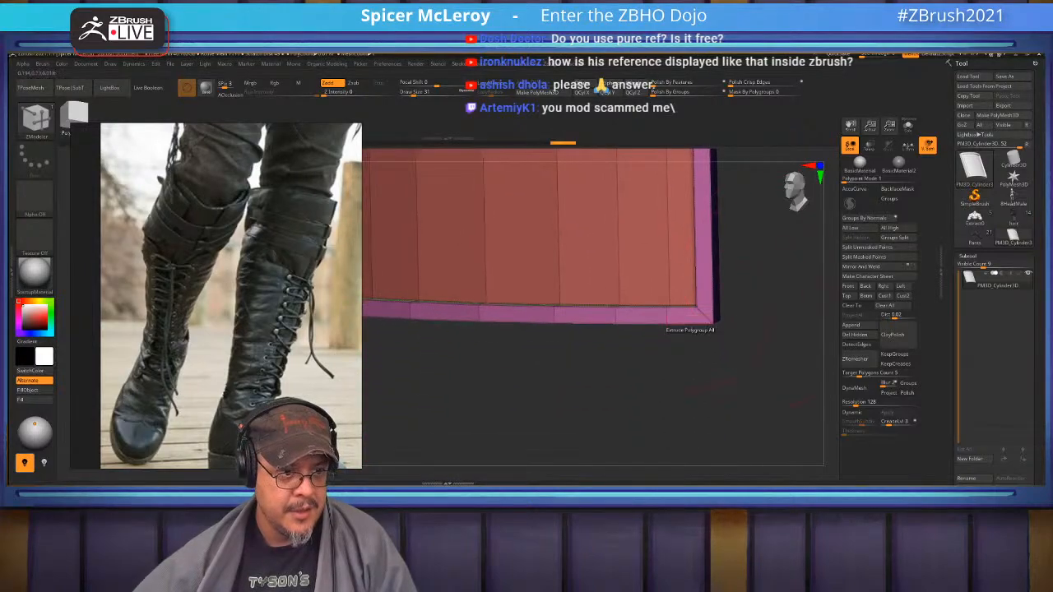
{"action": "left_click", "coordinate": [697, 316]}
{"action": "key", "text": "ctrl+z"}
{"action": "left_click_drag", "start_coordinate": [697, 318], "coordinate": [666, 335]}
{"action": "key", "text": "ctrl+z"}
{"action": "left_click", "coordinate": [697, 315]}
Examine the recessed plate's smoothed corners and curved profile with dynamic subdivision on and the polyframe hidden
{"action": "left_click_drag", "start_coordinate": [592, 394], "coordinate": [744, 399]}
{"action": "left_click_drag", "start_coordinate": [436, 197], "coordinate": [452, 446], "text": "alt"}
{"action": "key", "text": "d"}
{"action": "left_click_drag", "start_coordinate": [460, 288], "coordinate": [424, 255], "text": "alt"}
{"action": "left_click_drag", "start_coordinate": [435, 313], "coordinate": [460, 246], "text": "alt"}
{"action": "left_click_drag", "start_coordinate": [535, 386], "coordinate": [453, 267], "text": "alt"}
{"action": "left_click_drag", "start_coordinate": [452, 329], "coordinate": [494, 361], "text": "shift"}
{"action": "left_click_drag", "start_coordinate": [576, 411], "coordinate": [485, 387], "text": "alt"}
{"action": "mouse_move", "coordinate": [723, 329]}
{"action": "left_mouse_down", "text": "alt"}
{"action": "mouse_move", "coordinate": [706, 383]}
{"action": "mouse_move", "coordinate": [689, 305]}
{"action": "mouse_move", "coordinate": [699, 383]}
{"action": "mouse_move", "coordinate": [744, 416]}
{"action": "mouse_move", "coordinate": [728, 423]}
{"action": "mouse_move", "coordinate": [736, 460]}
{"action": "mouse_move", "coordinate": [723, 329]}
{"action": "left_mouse_up", "text": "alt"}
{"action": "key", "text": "shift+f"}
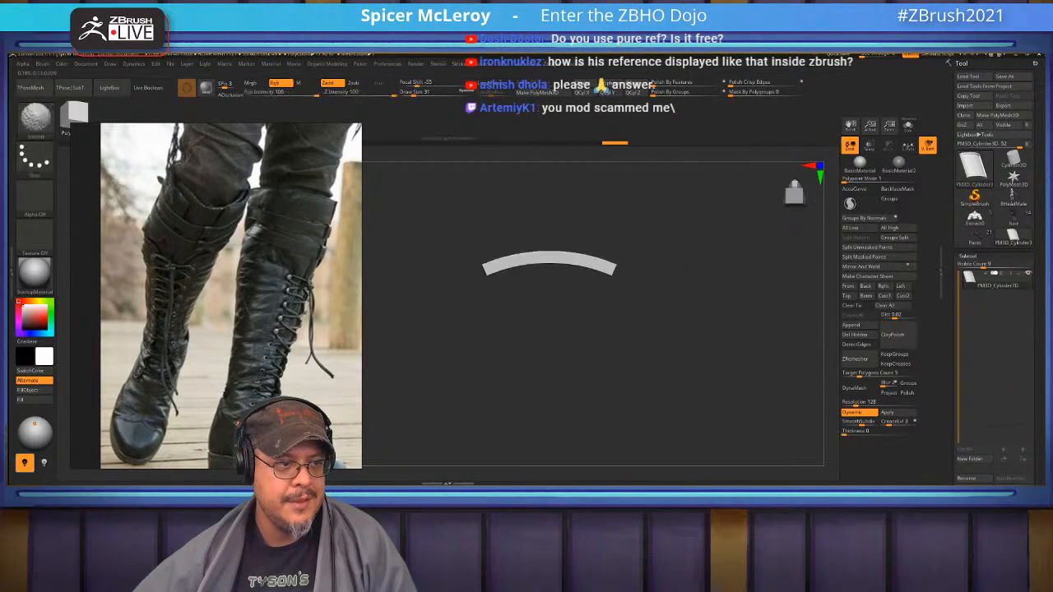
Bevel the plate's outer rim with the ZModeler Bevel action targeting EdgeLoop Complete
{"action": "left_click_drag", "start_coordinate": [723, 329], "coordinate": [773, 349], "text": "alt"}
{"action": "mouse_move", "coordinate": [773, 279]}
{"action": "left_mouse_down", "text": "alt"}
{"action": "mouse_move", "coordinate": [794, 300]}
{"action": "mouse_move", "coordinate": [781, 238]}
{"action": "mouse_move", "coordinate": [745, 243]}
{"action": "mouse_move", "coordinate": [730, 283]}
{"action": "mouse_move", "coordinate": [714, 284]}
{"action": "mouse_move", "coordinate": [744, 259]}
{"action": "mouse_move", "coordinate": [744, 242]}
{"action": "left_mouse_up", "text": "alt"}
{"action": "key", "text": "shift+d"}
{"action": "key", "text": "shift+f"}
{"action": "key", "text": "space"}
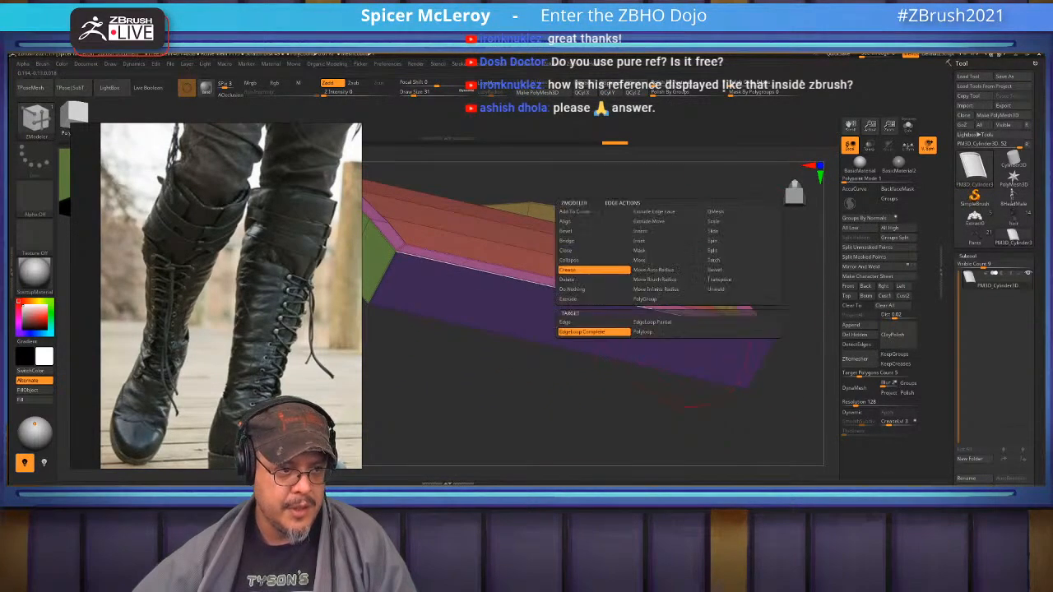
{"action": "left_click", "coordinate": [586, 231]}
{"action": "left_click_drag", "start_coordinate": [605, 298], "coordinate": [572, 306]}
Regroup the bevelled plate's faces by normals and crease its rim with the EdgeLoop Complete target
{"action": "key", "text": "space"}
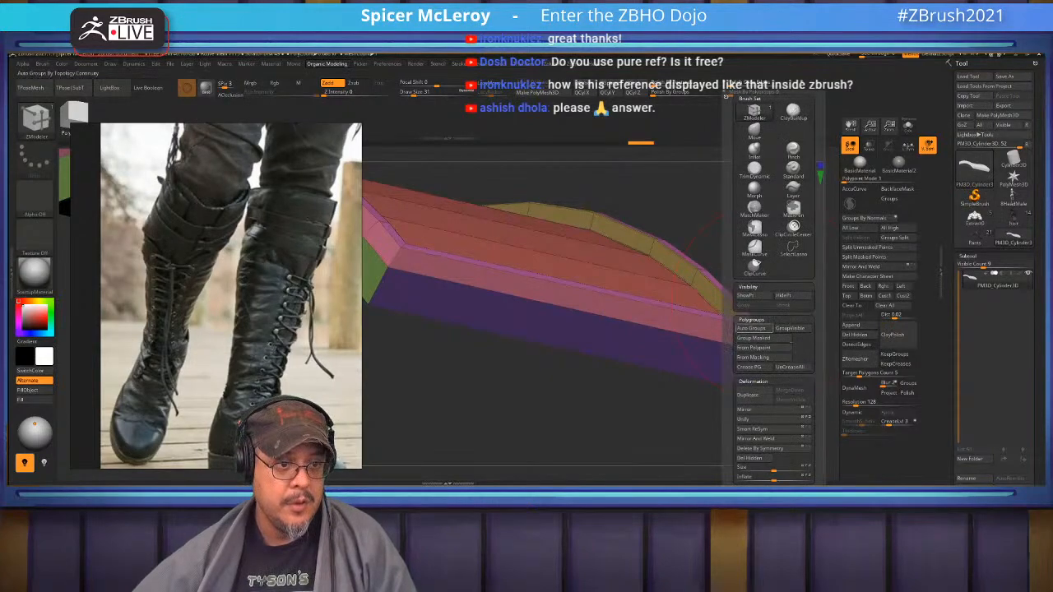
{"action": "left_click", "coordinate": [866, 217]}
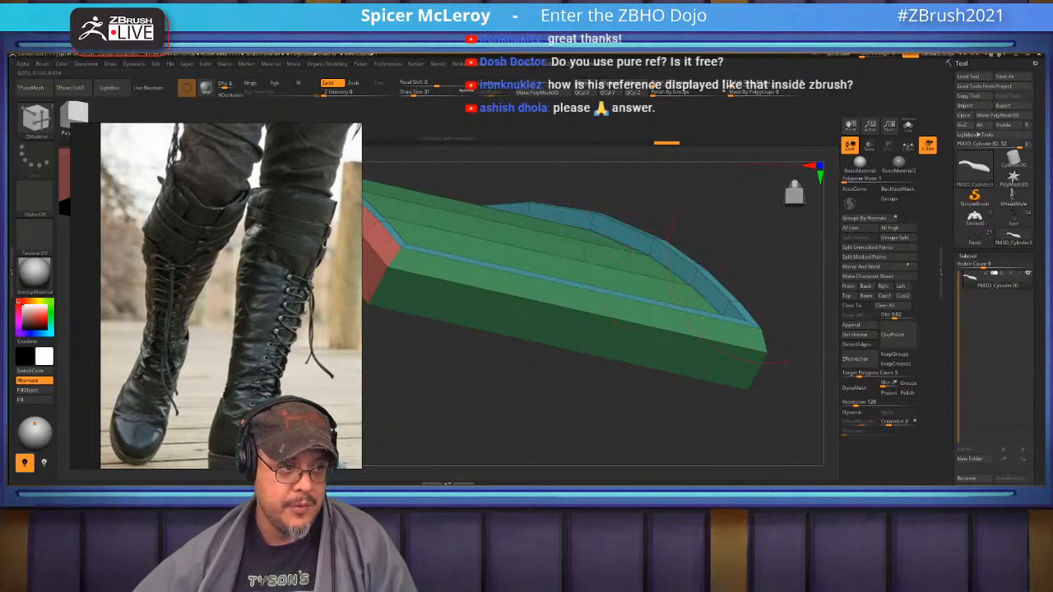
{"action": "key", "text": "space"}
{"action": "key", "text": "space"}
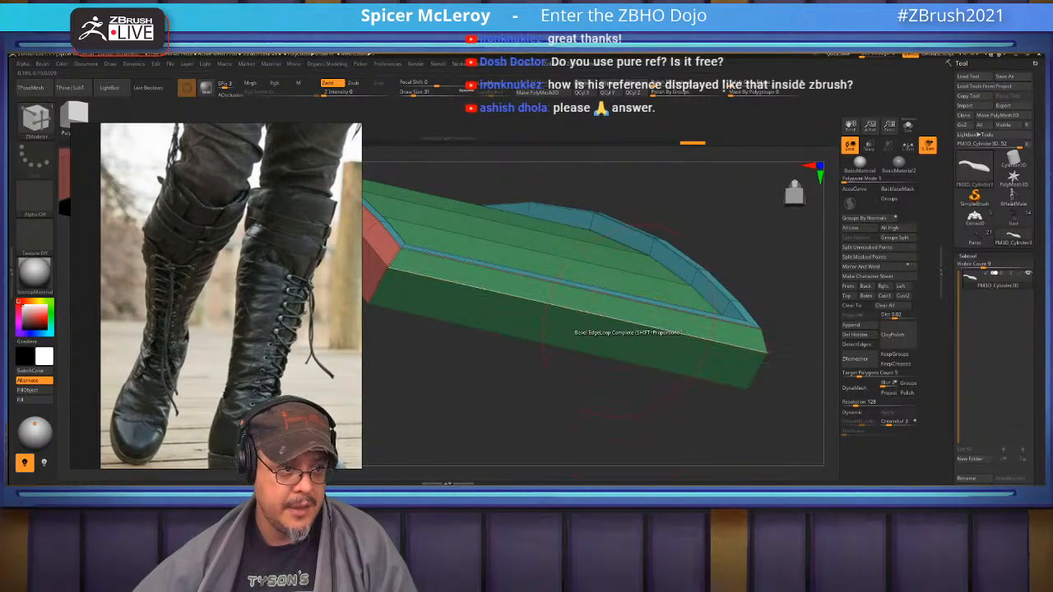
{"action": "key", "text": "space"}
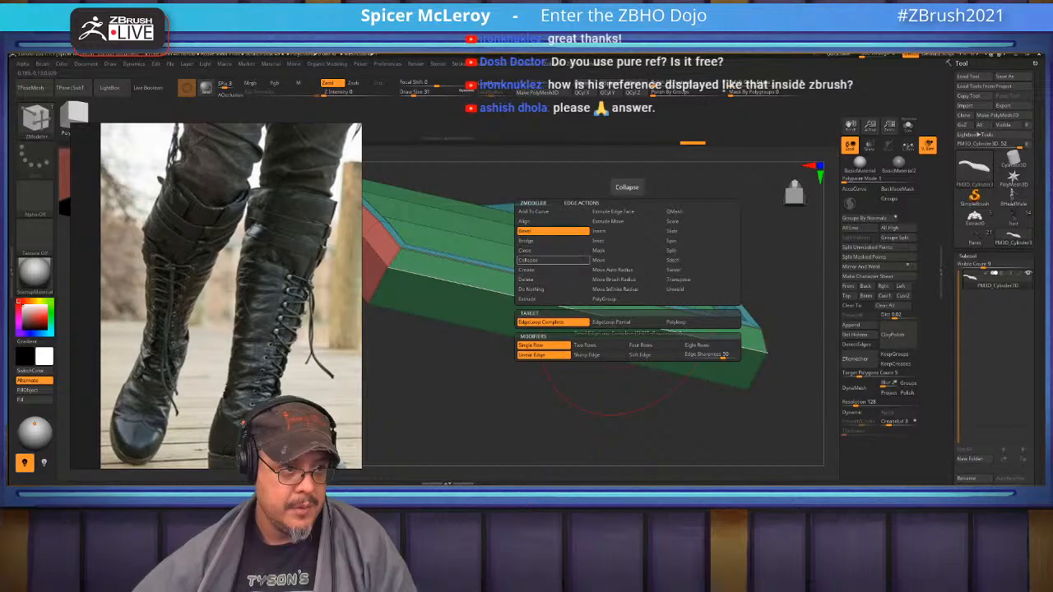
{"action": "left_click", "coordinate": [553, 270]}
{"action": "left_click", "coordinate": [609, 318]}
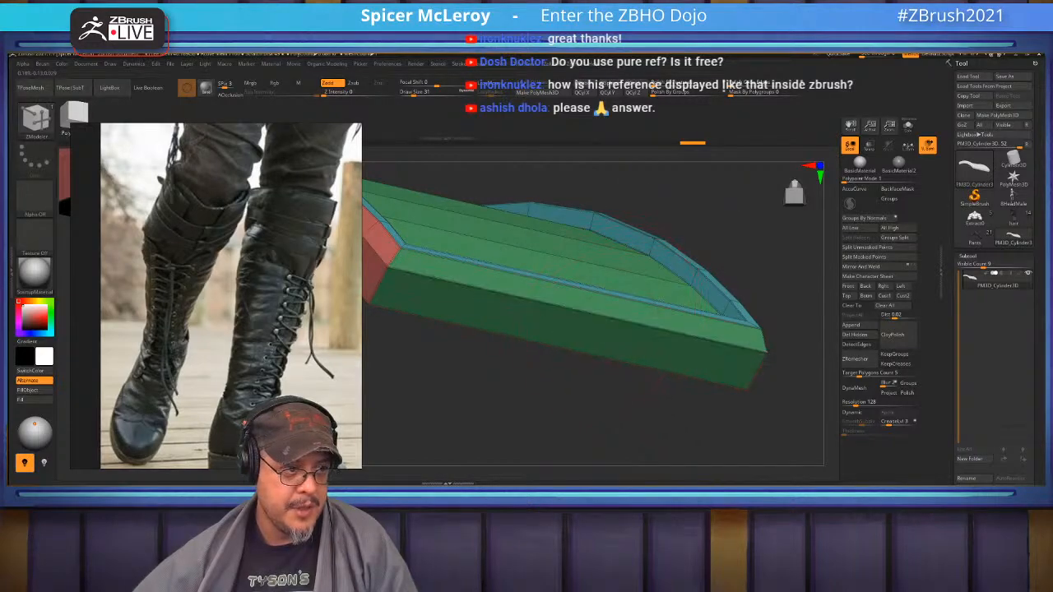
{"action": "key", "text": "d"}
{"action": "left_click_drag", "start_coordinate": [723, 374], "coordinate": [578, 380]}
{"action": "left_click", "coordinate": [613, 364]}
Inspect the bevelled rim and recess from several angles with dynamic subdivision on
{"action": "left_click_drag", "start_coordinate": [707, 345], "coordinate": [576, 329]}
{"action": "key", "text": "shift+f"}
{"action": "left_click_drag", "start_coordinate": [575, 329], "coordinate": [699, 411], "text": "alt"}
{"action": "left_click_drag", "start_coordinate": [527, 345], "coordinate": [460, 247], "text": "shift"}
{"action": "left_click_drag", "start_coordinate": [460, 394], "coordinate": [509, 477]}
{"action": "mouse_move", "coordinate": [445, 329]}
{"action": "left_mouse_down", "text": "alt"}
{"action": "mouse_move", "coordinate": [448, 370]}
{"action": "mouse_move", "coordinate": [485, 329]}
{"action": "left_mouse_up", "text": "alt"}
{"action": "left_click_drag", "start_coordinate": [461, 280], "coordinate": [533, 325], "text": "alt"}
{"action": "key", "text": "shift+f"}
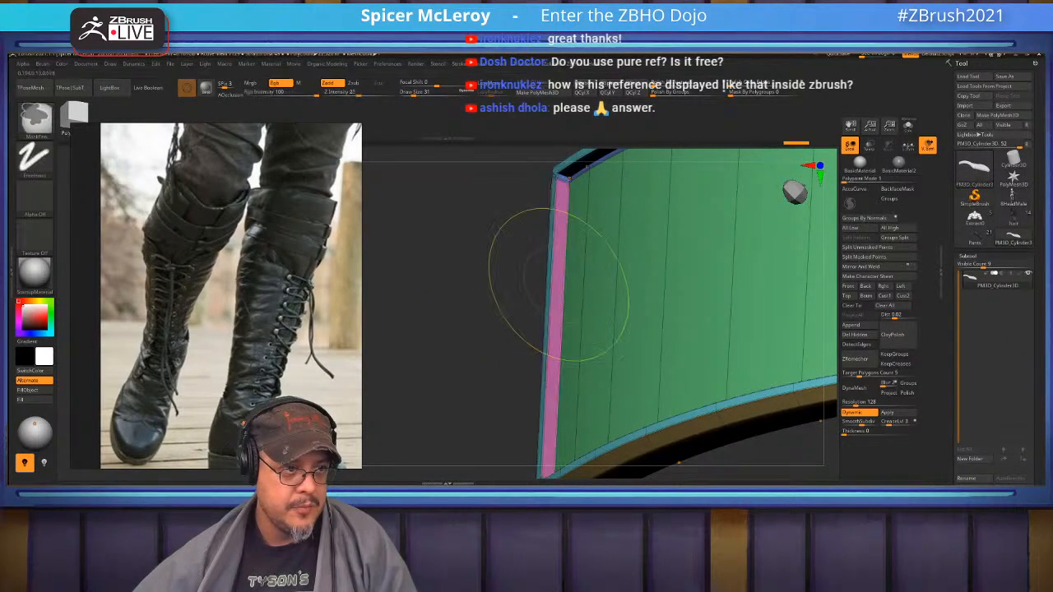
Try extruding the plate's raised border with the ZModeler Extrude action targeting Polyloop
{"action": "key", "text": "space"}
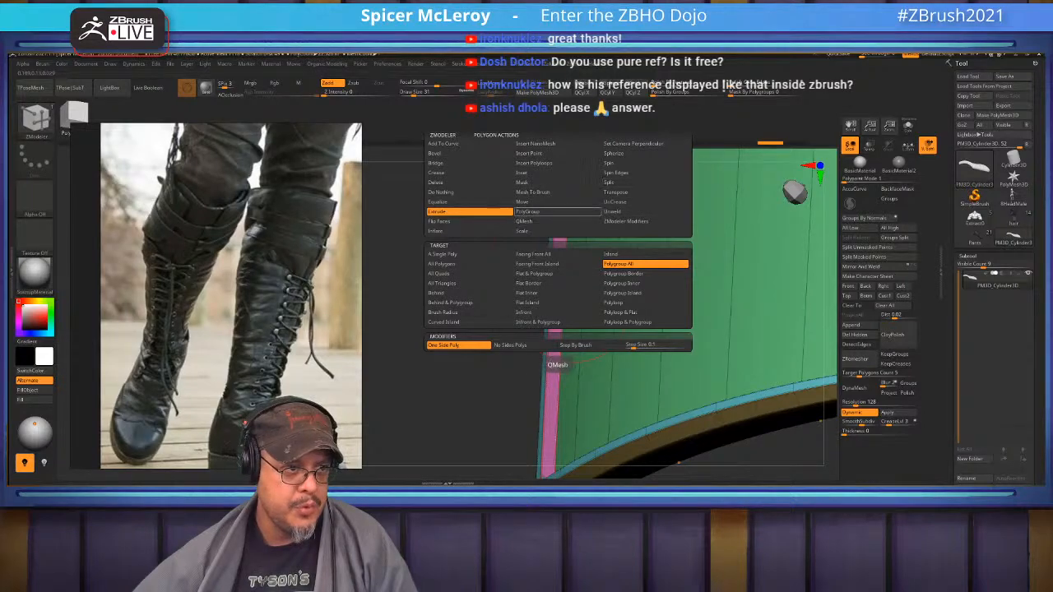
{"action": "left_click", "coordinate": [633, 303]}
{"action": "left_click_drag", "start_coordinate": [559, 300], "coordinate": [541, 324]}
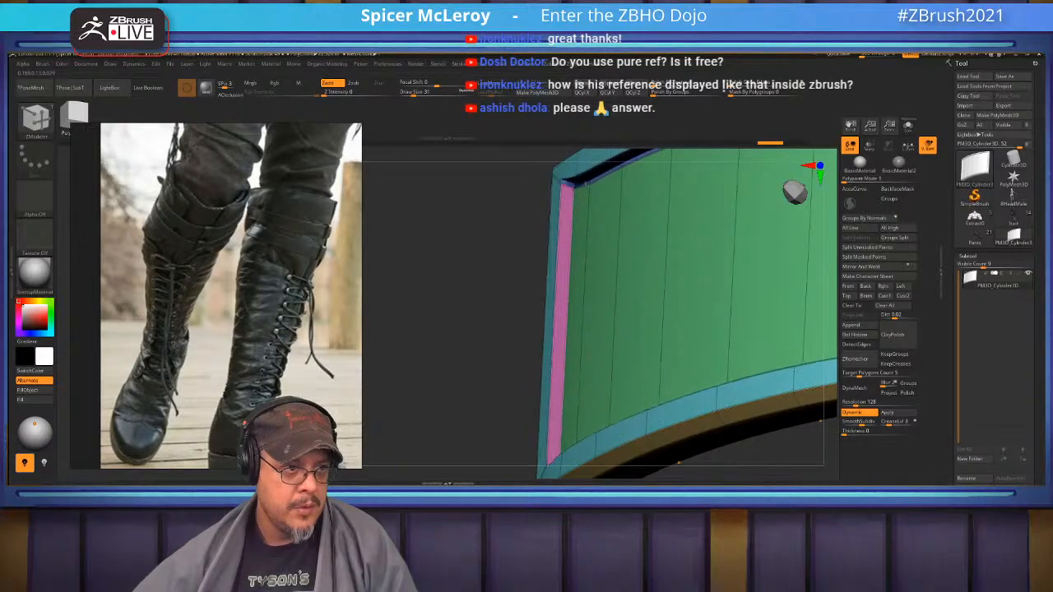
{"action": "mouse_move", "coordinate": [483, 284]}
{"action": "left_mouse_down", "text": "shift"}
{"action": "mouse_move", "coordinate": [490, 329]}
{"action": "mouse_move", "coordinate": [487, 283]}
{"action": "mouse_move", "coordinate": [469, 288]}
{"action": "mouse_move", "coordinate": [479, 327]}
{"action": "mouse_move", "coordinate": [518, 339]}
{"action": "mouse_move", "coordinate": [513, 307]}
{"action": "left_mouse_up", "text": "shift"}
{"action": "key", "text": "shift+f"}
{"action": "key", "text": "ctrl+z"}
{"action": "left_click_drag", "start_coordinate": [461, 329], "coordinate": [434, 336]}
{"action": "key", "text": "shift+f"}
{"action": "left_click_drag", "start_coordinate": [460, 378], "coordinate": [485, 317], "text": "alt"}
{"action": "left_click_drag", "start_coordinate": [806, 247], "coordinate": [774, 310], "text": "alt"}
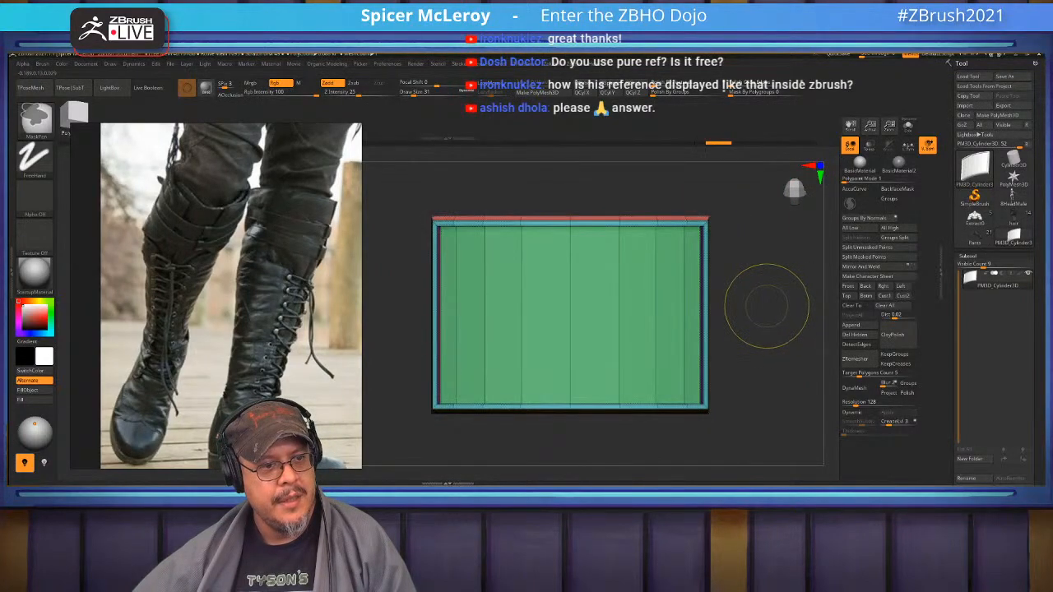
Undo the bevel, creases, recess and inset back to the plain curved plate
{"action": "key", "text": "ctrl+w"}
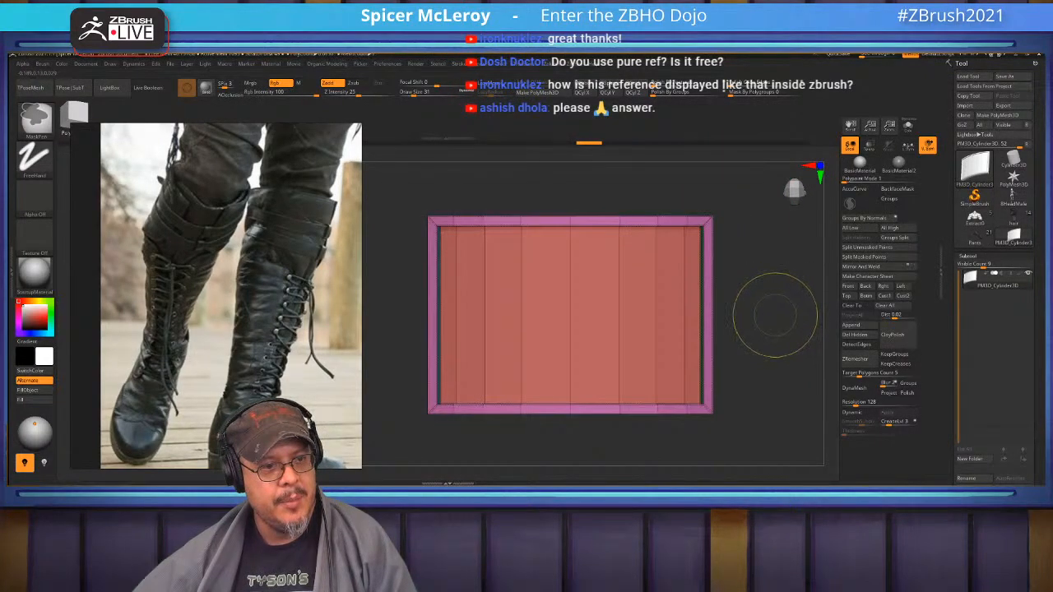
{"action": "key", "text": "ctrl+z"}
{"action": "key", "text": "ctrl+z"}
{"action": "key", "text": "ctrl+z"}
{"action": "key", "text": "d"}
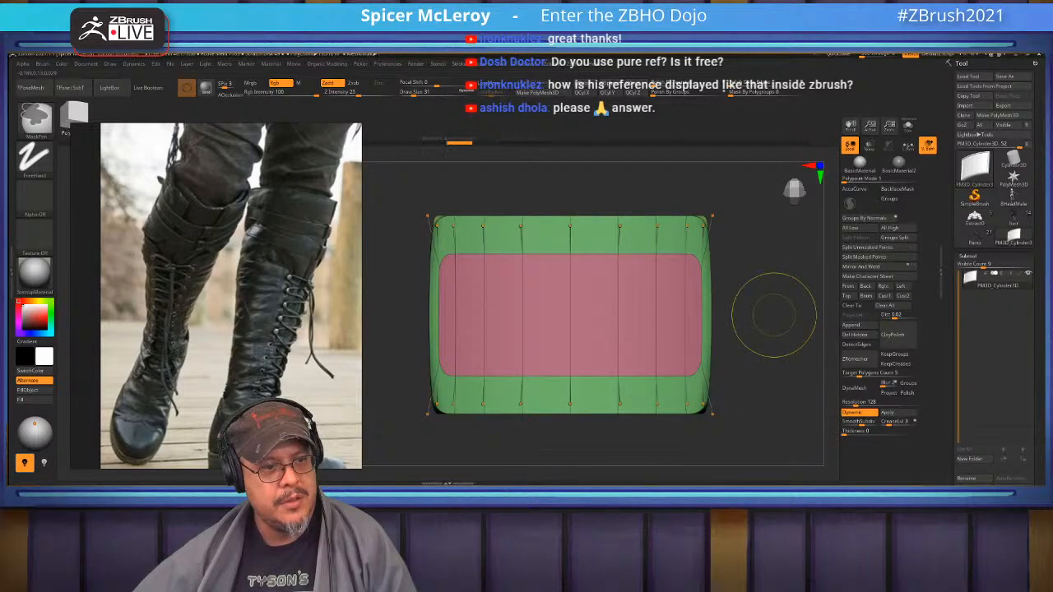
{"action": "key", "text": "ctrl+z"}
Inset the plain plate's outer face with the ZModeler Inset action targeting Polygroup All, leaving a wider border
{"action": "key", "text": "shift+f"}
{"action": "left_click_drag", "start_coordinate": [773, 315], "coordinate": [791, 308]}
{"action": "key", "text": "shift+d"}
{"action": "key", "text": "shift+f"}
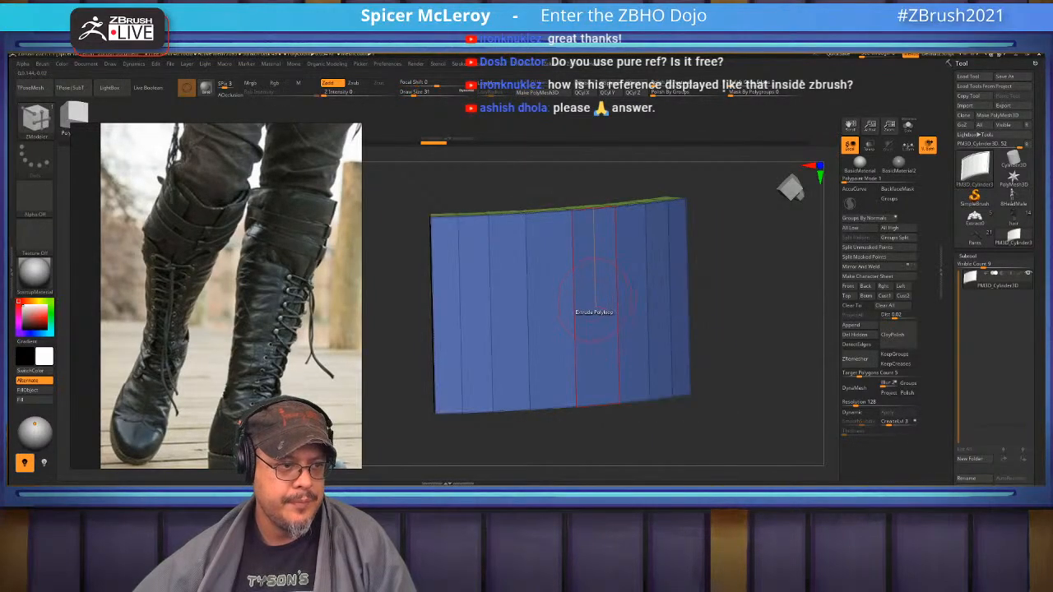
{"action": "key", "text": "space"}
{"action": "left_click", "coordinate": [578, 173]}
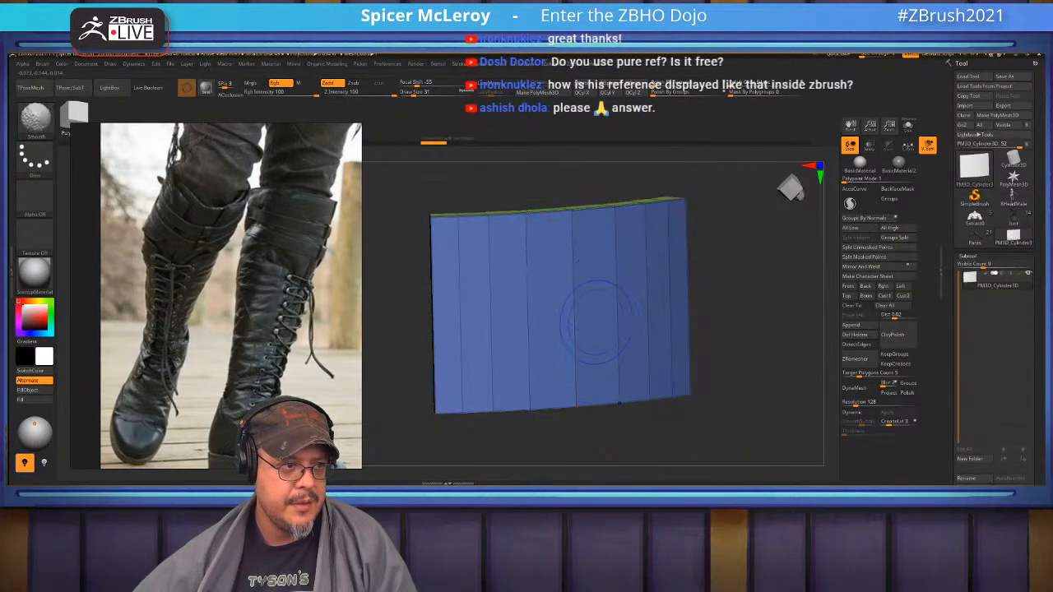
{"action": "left_click_drag", "start_coordinate": [594, 330], "coordinate": [609, 332]}
{"action": "mouse_move", "coordinate": [699, 306]}
{"action": "left_mouse_down"}
{"action": "mouse_move", "coordinate": [761, 306]}
{"action": "mouse_move", "coordinate": [744, 329]}
{"action": "mouse_move", "coordinate": [699, 309]}
{"action": "left_mouse_up"}
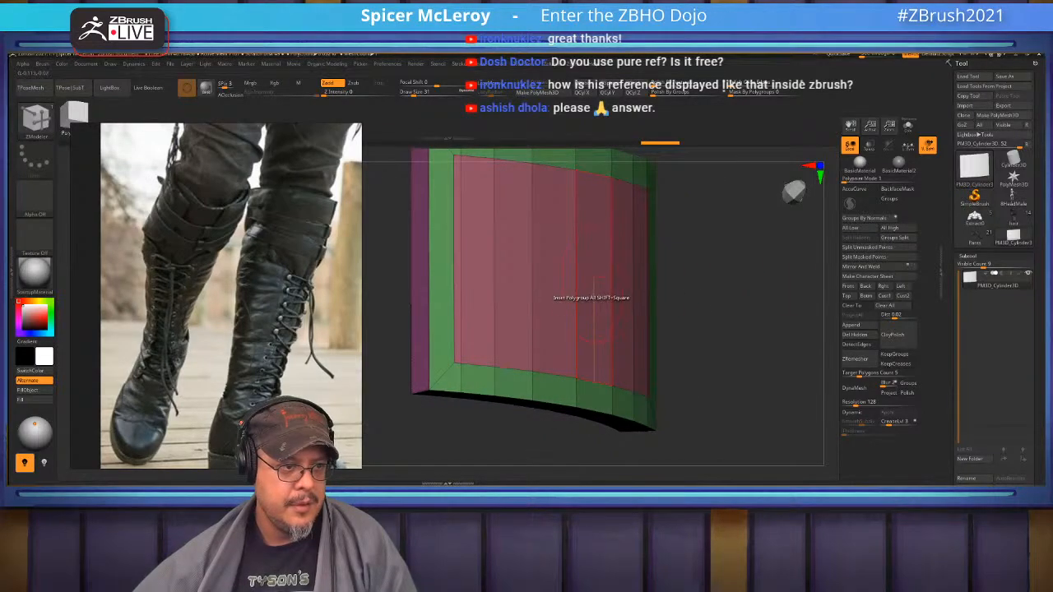
Push the inset face inward with the ZModeler Extrude action targeting Polygroup All, leaving a raised frame
{"action": "key", "text": "space"}
{"action": "left_click", "coordinate": [494, 212]}
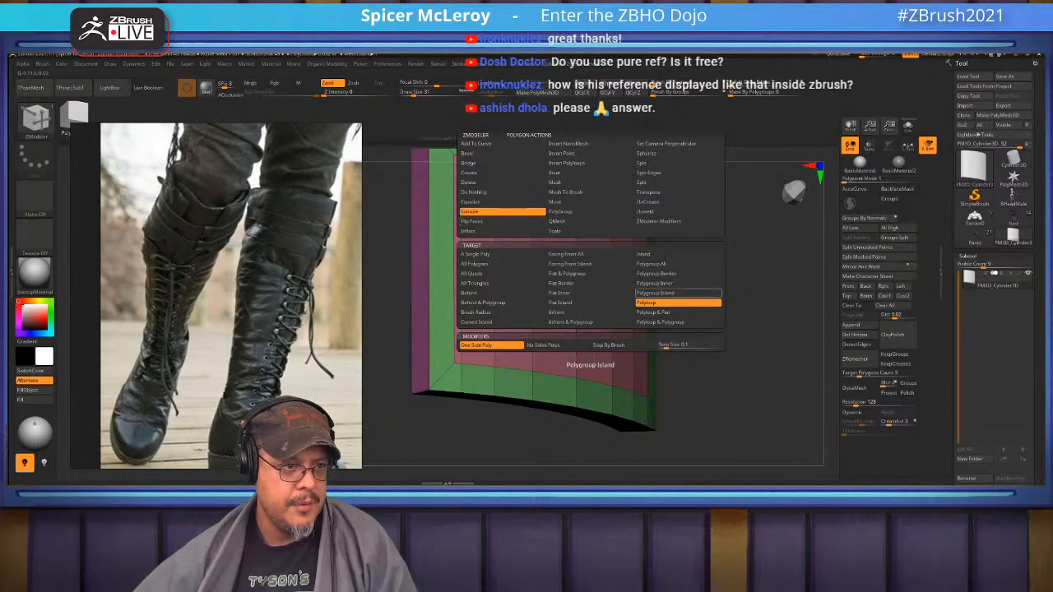
{"action": "left_click", "coordinate": [673, 264]}
{"action": "left_click_drag", "start_coordinate": [562, 308], "coordinate": [560, 338]}
{"action": "left_click_drag", "start_coordinate": [794, 276], "coordinate": [699, 395]}
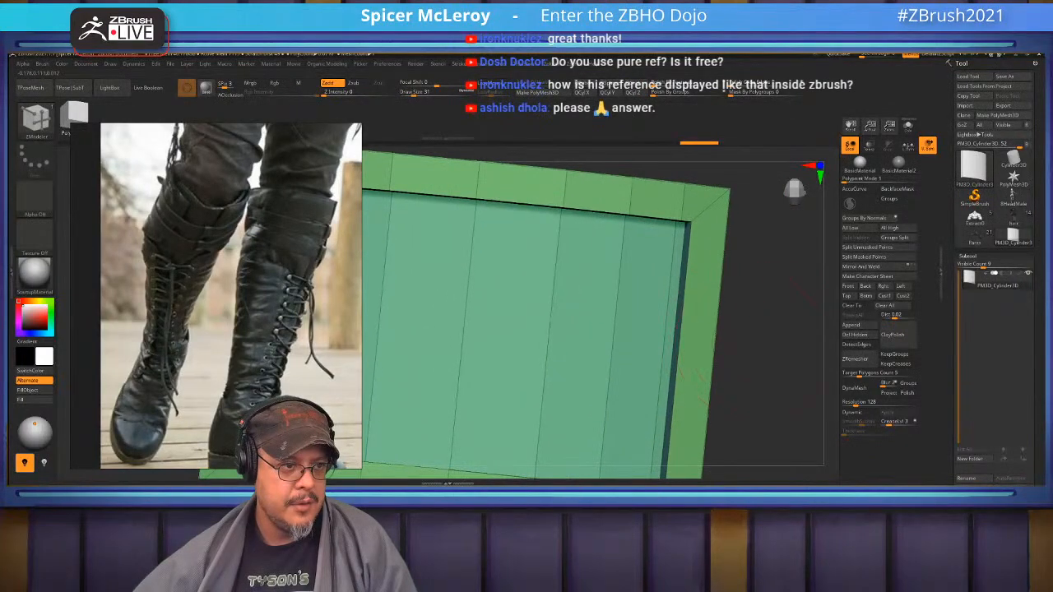
Bevel the frame's inner rim around the recess with a narrow EdgeLoop Complete bevel
{"action": "left_click_drag", "start_coordinate": [728, 354], "coordinate": [633, 274]}
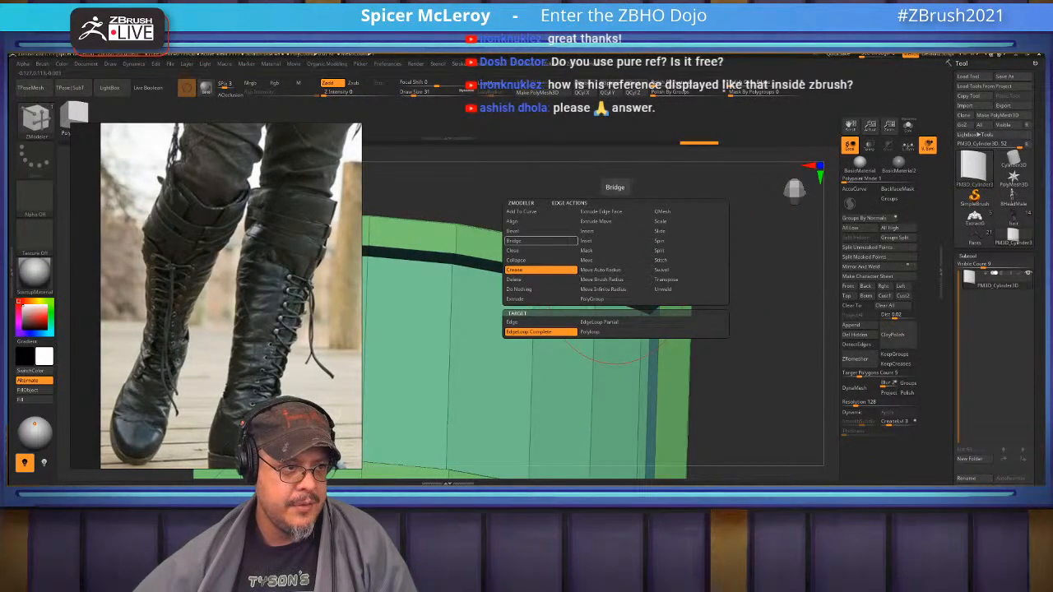
{"action": "left_click", "coordinate": [513, 231]}
{"action": "left_click", "coordinate": [534, 332]}
{"action": "left_click_drag", "start_coordinate": [628, 300], "coordinate": [629, 307]}
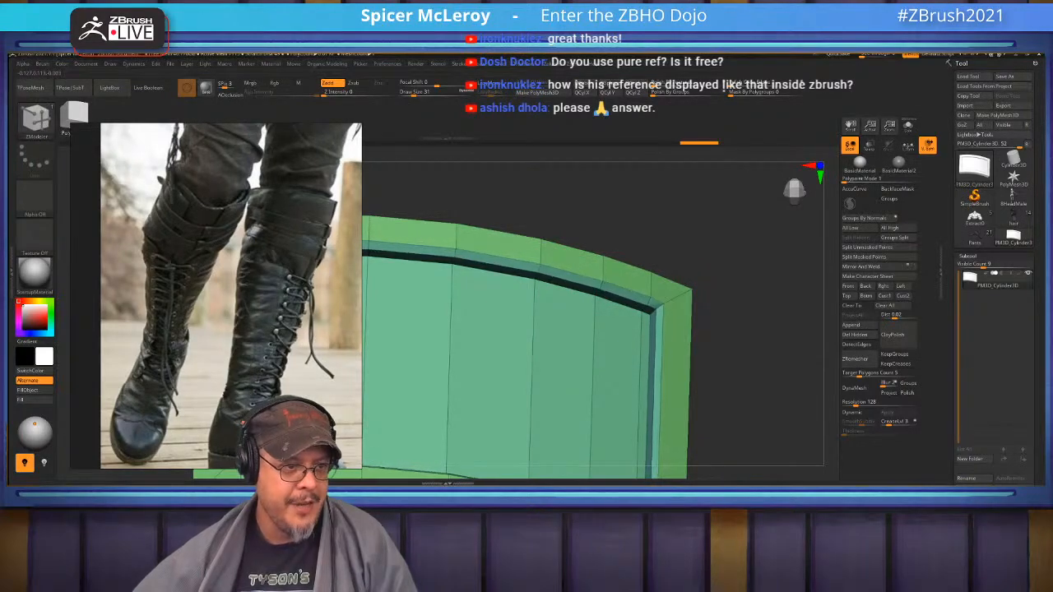
{"action": "left_click_drag", "start_coordinate": [707, 329], "coordinate": [722, 273]}
Regroup the framed plate's faces by normals and crease their polygroup borders, checking the result with dynamic subdivision
{"action": "left_click", "coordinate": [865, 218]}
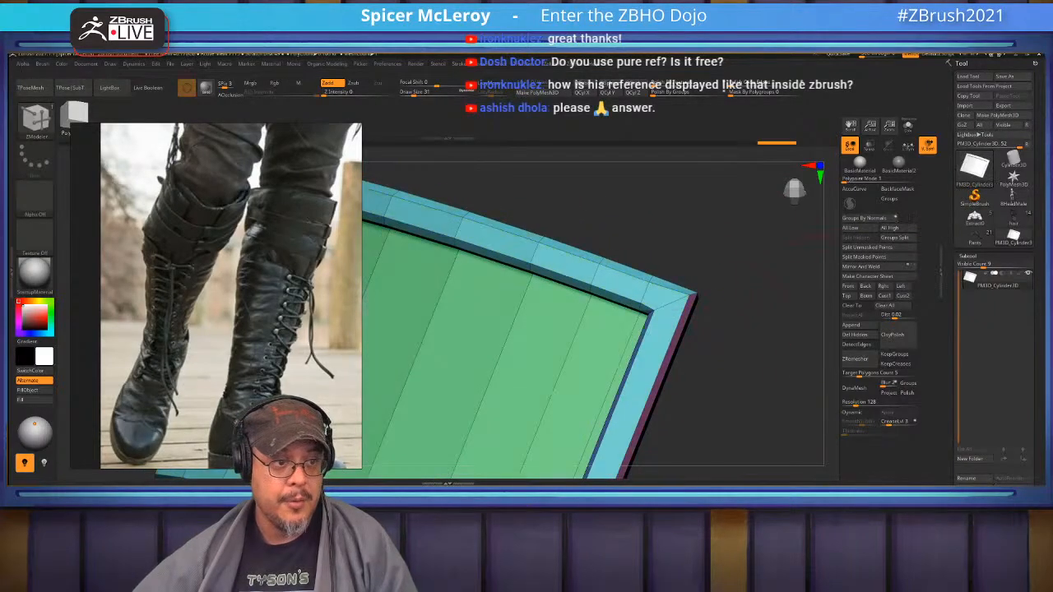
{"action": "key", "text": "space"}
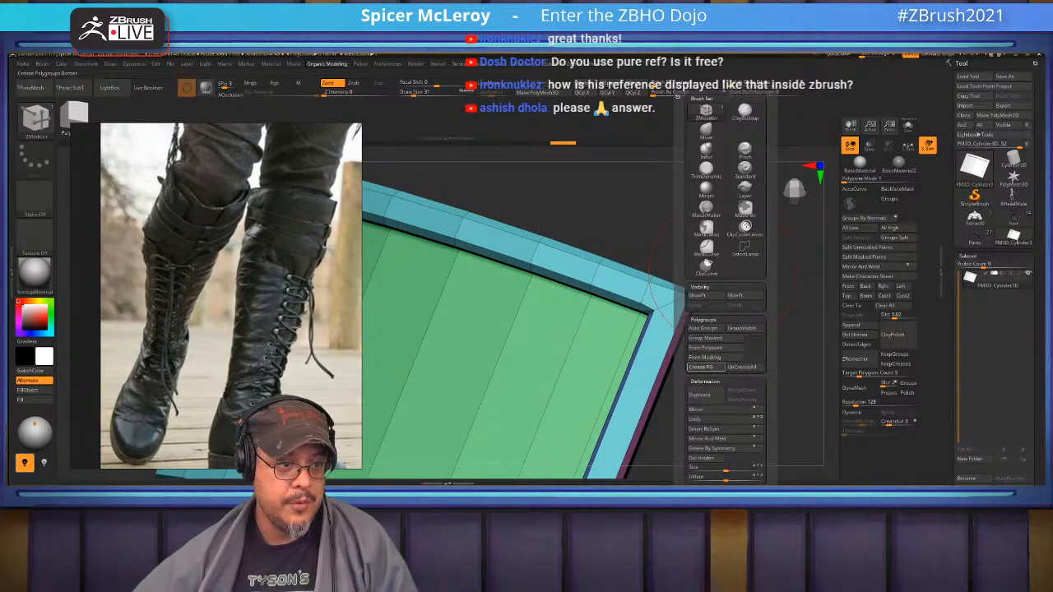
{"action": "key", "text": "space"}
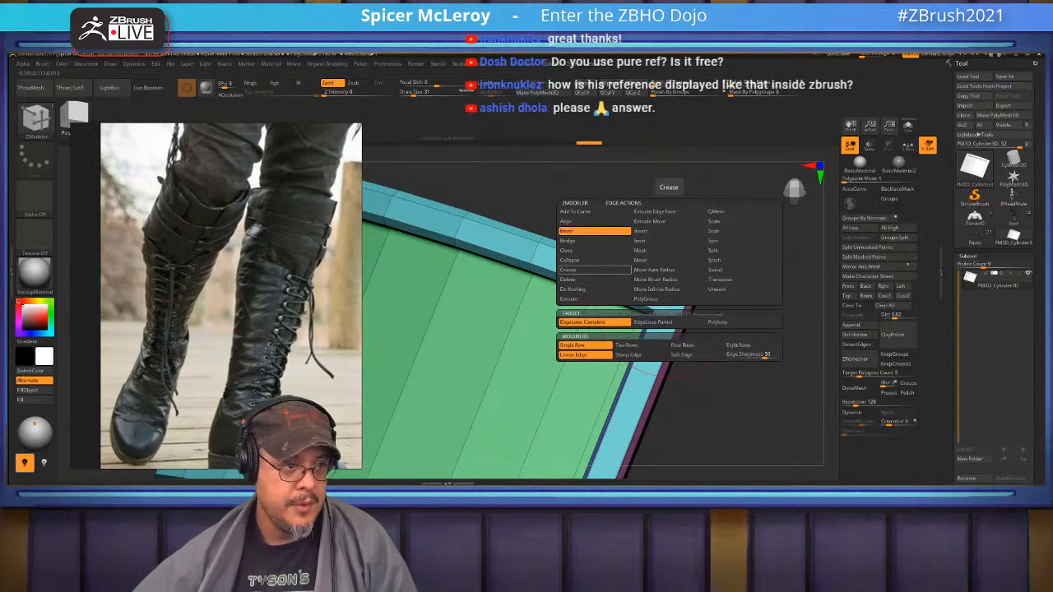
{"action": "left_click", "coordinate": [593, 331]}
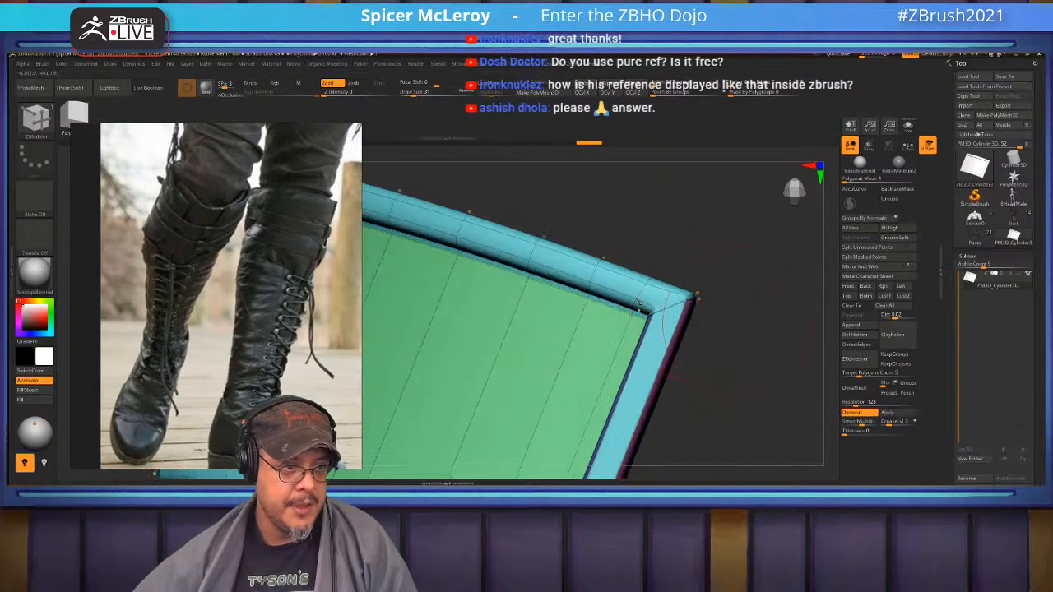
{"action": "key", "text": "f"}
{"action": "left_click_drag", "start_coordinate": [658, 206], "coordinate": [650, 283]}
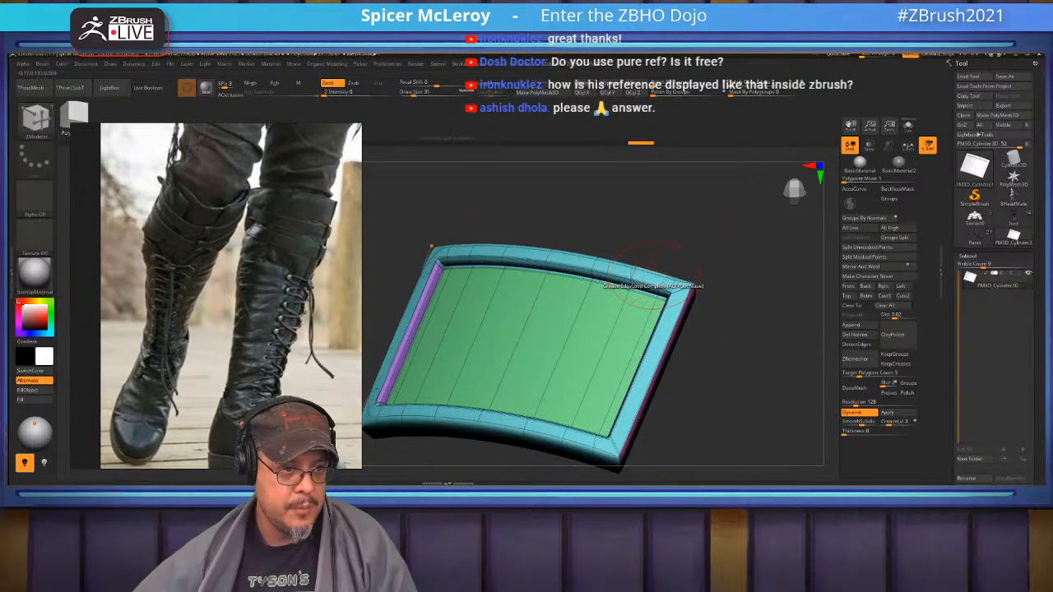
{"action": "left_click_drag", "start_coordinate": [646, 273], "coordinate": [428, 321]}
{"action": "key", "text": "shift+f"}
{"action": "left_click_drag", "start_coordinate": [641, 329], "coordinate": [691, 292]}
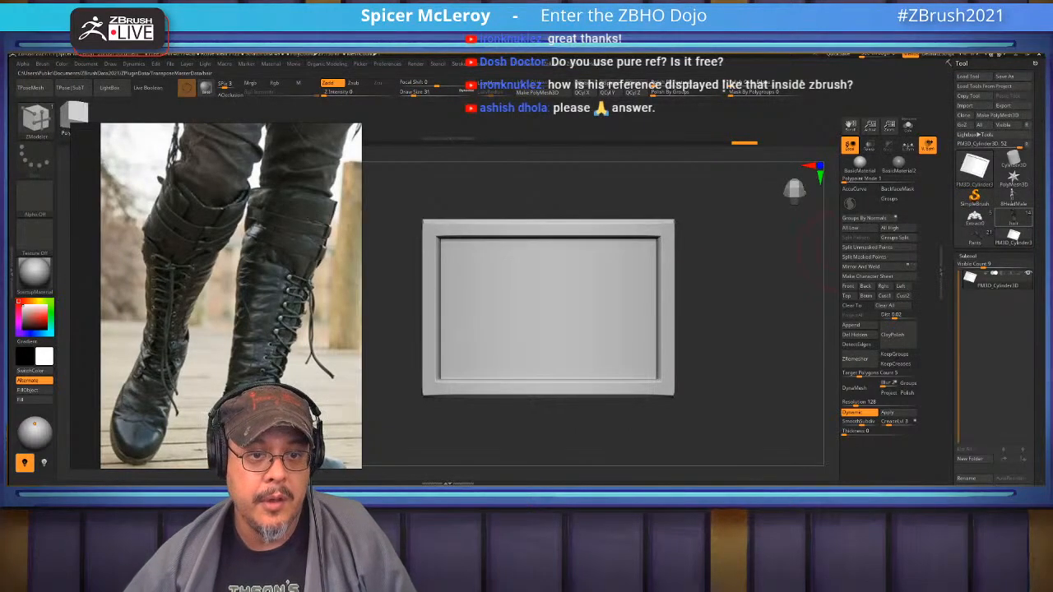
Switch back to the Pants tool containing the full character scene and select the father1 subtool
{"action": "left_click", "coordinate": [1013, 217]}
{"action": "key", "text": "f"}
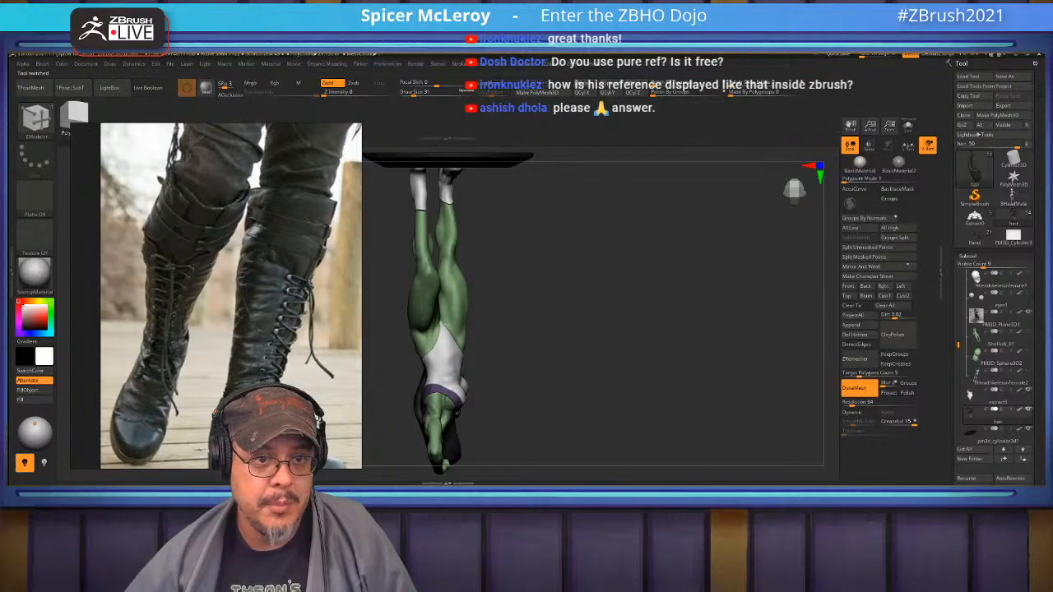
{"action": "left_click", "coordinate": [976, 237]}
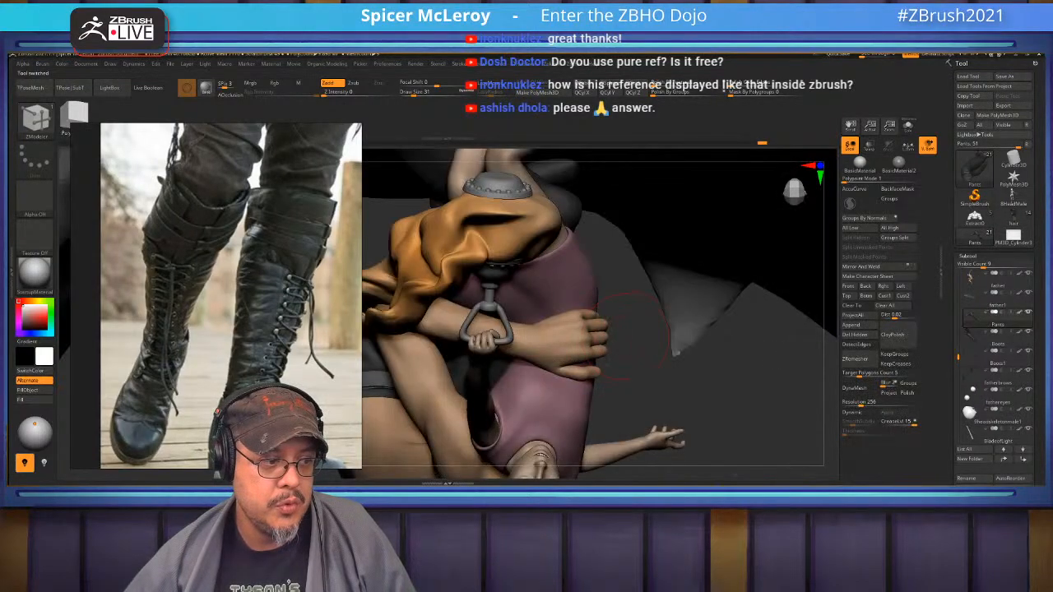
{"action": "left_click_drag", "start_coordinate": [667, 332], "coordinate": [716, 386]}
{"action": "key", "text": "f"}
{"action": "key", "text": "f"}
{"action": "left_click", "coordinate": [991, 305]}
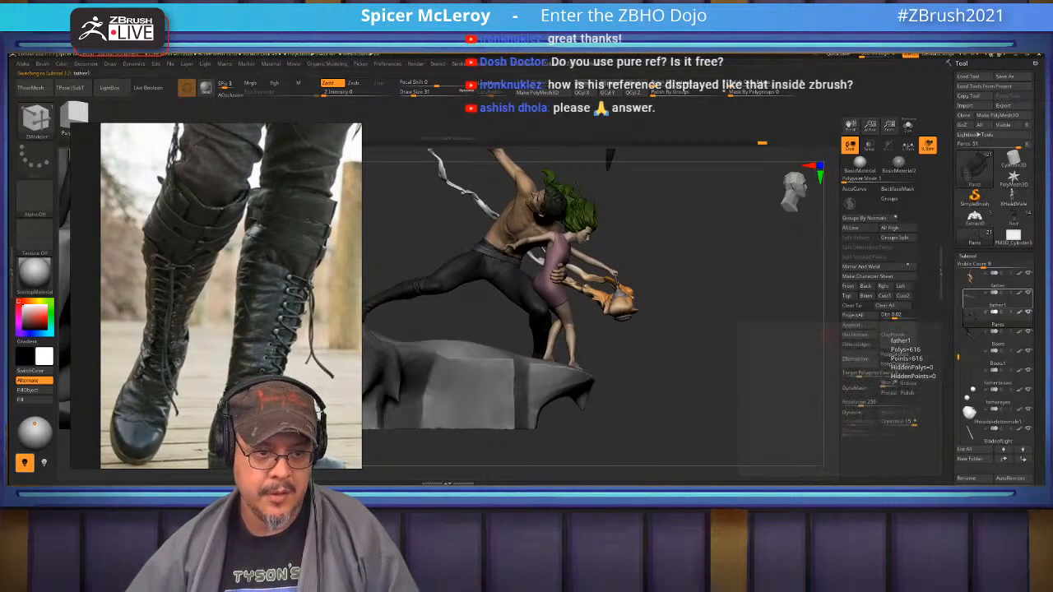
Rename the father1 subtool to Belts
{"action": "left_click", "coordinate": [966, 458]}
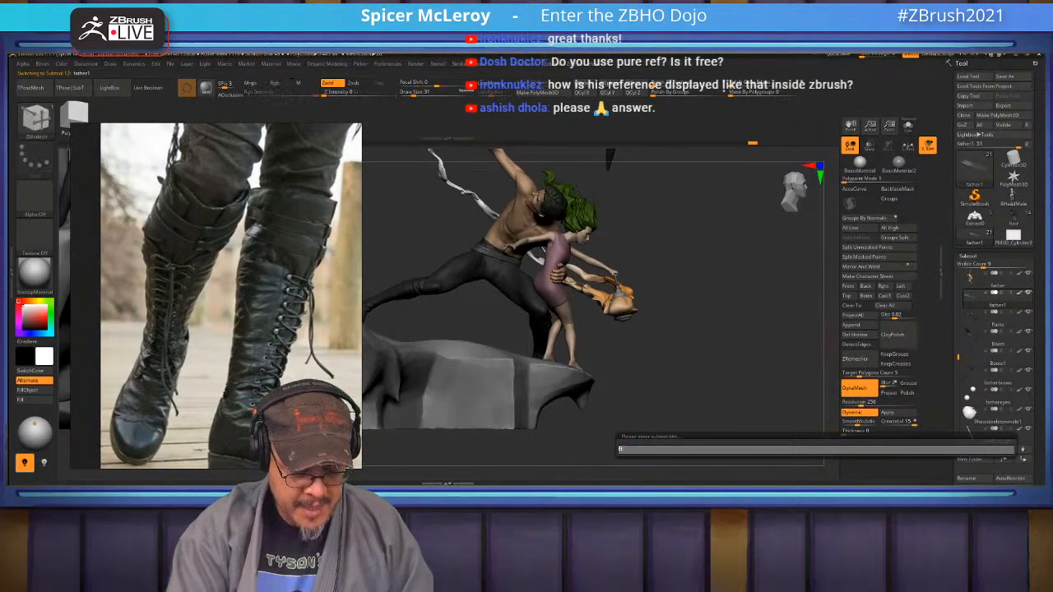
{"action": "type", "text": "Belt"}
{"action": "key", "text": "Return"}
{"action": "right_click_drag", "start_coordinate": [530, 189], "coordinate": [565, 304], "text": "ctrl"}
{"action": "right_click_drag", "start_coordinate": [565, 240], "coordinate": [547, 288], "text": "alt"}
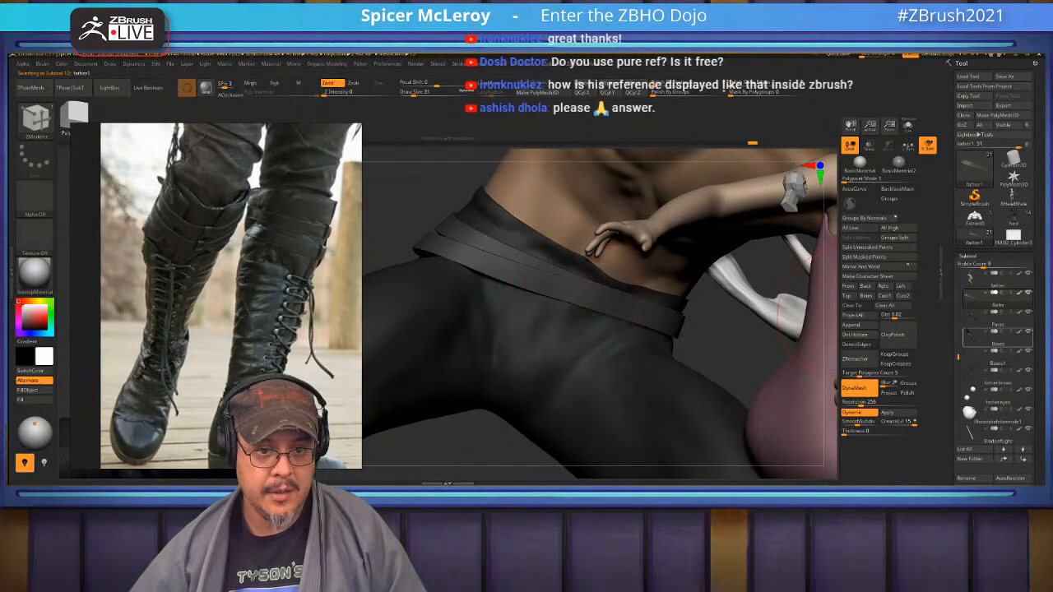
Insert the framed PM3D_Cylinder3D1 plate below the belts as a subtool and rename it Buckle
{"action": "left_click_drag", "start_coordinate": [1035, 459], "coordinate": [1036, 293]}
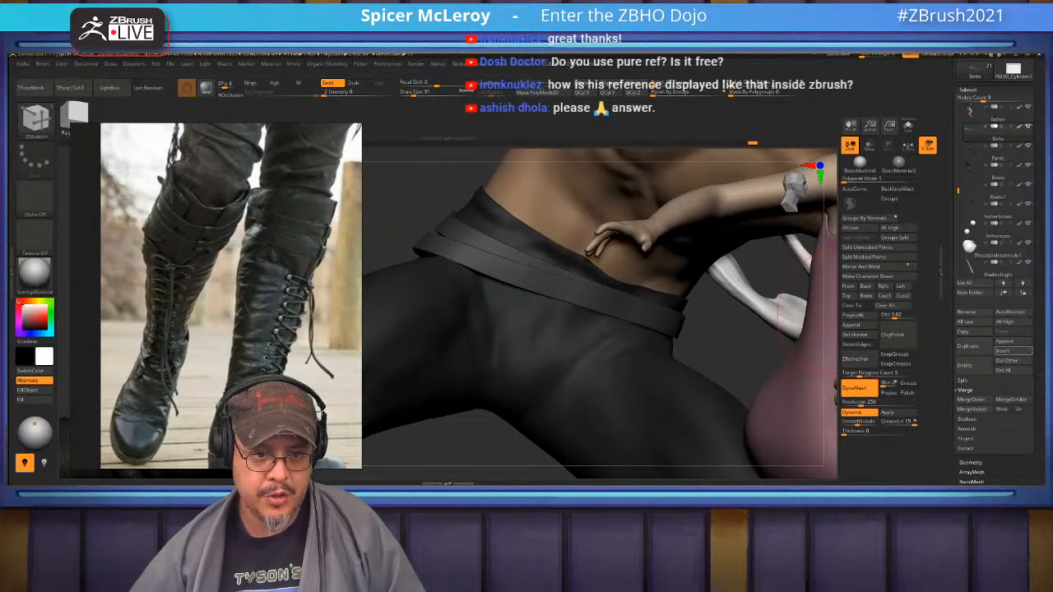
{"action": "left_click", "coordinate": [1002, 351]}
{"action": "left_click", "coordinate": [927, 299]}
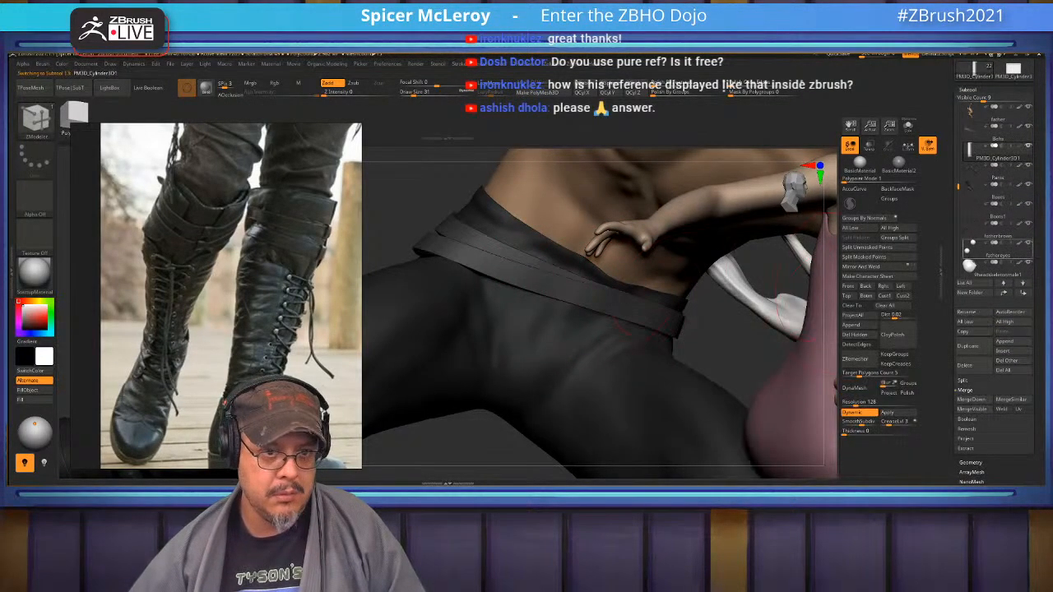
{"action": "left_click", "coordinate": [966, 312]}
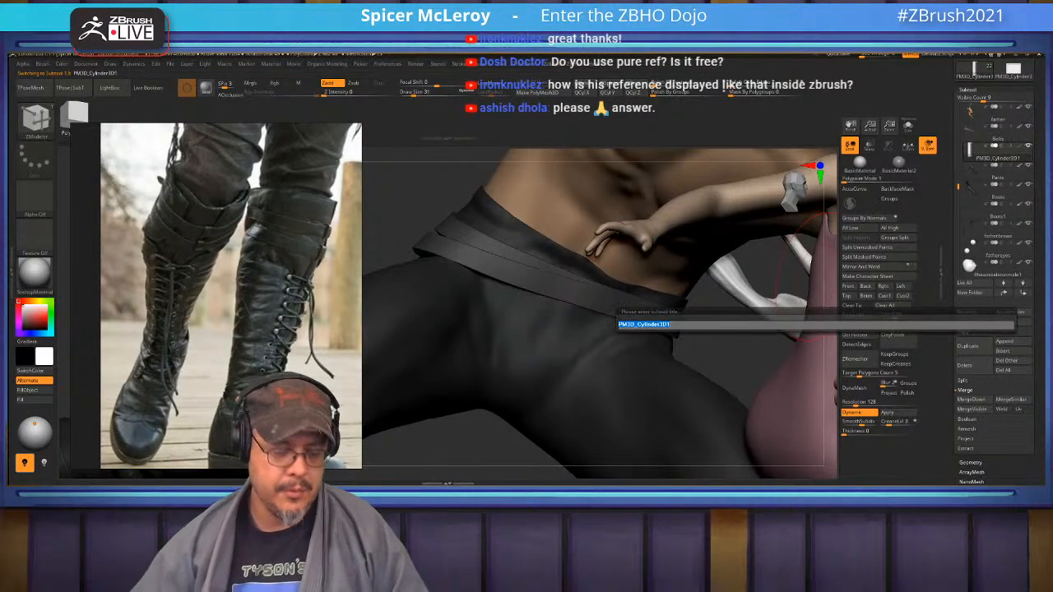
{"action": "type", "text": "Bockle"}
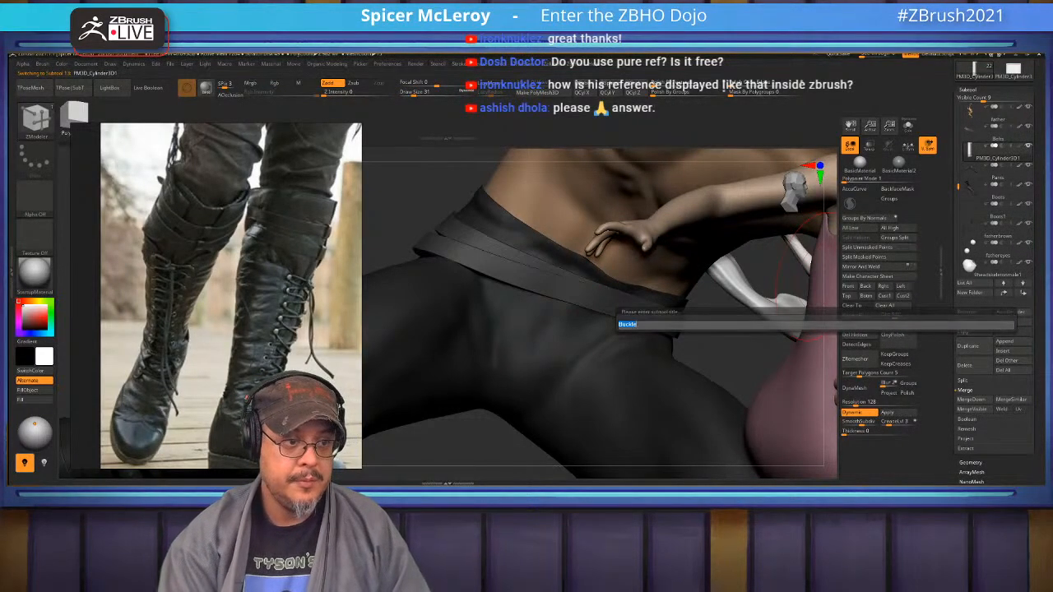
{"action": "key", "text": "Return"}
Move the buckle from below the scene up to the man's waist and scale it to belt size
{"action": "key", "text": "w"}
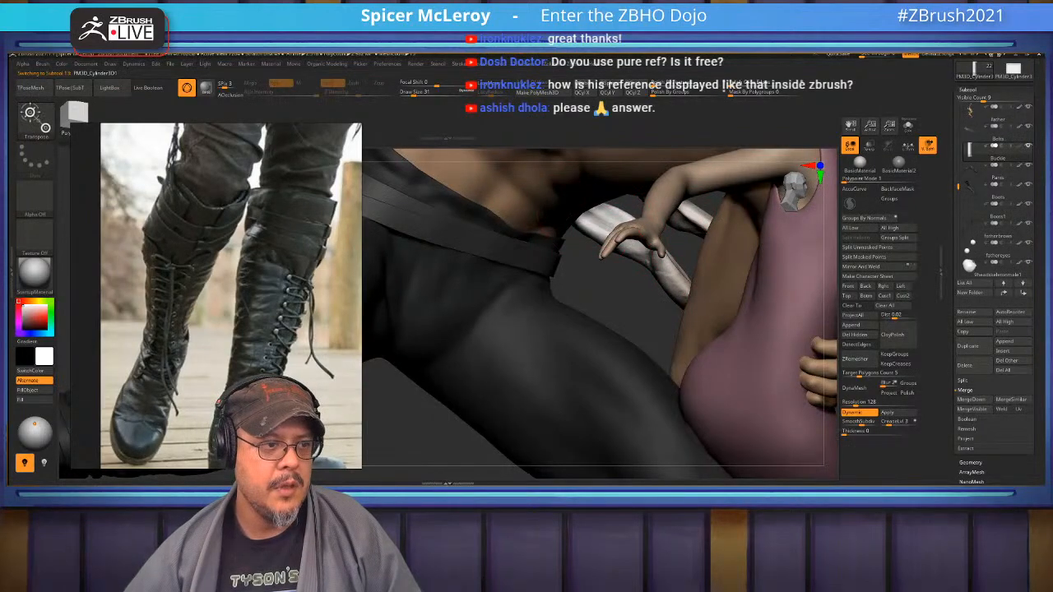
{"action": "key", "text": "f"}
{"action": "left_click_drag", "start_coordinate": [658, 313], "coordinate": [744, 321]}
{"action": "key", "text": "f"}
{"action": "key", "text": "f"}
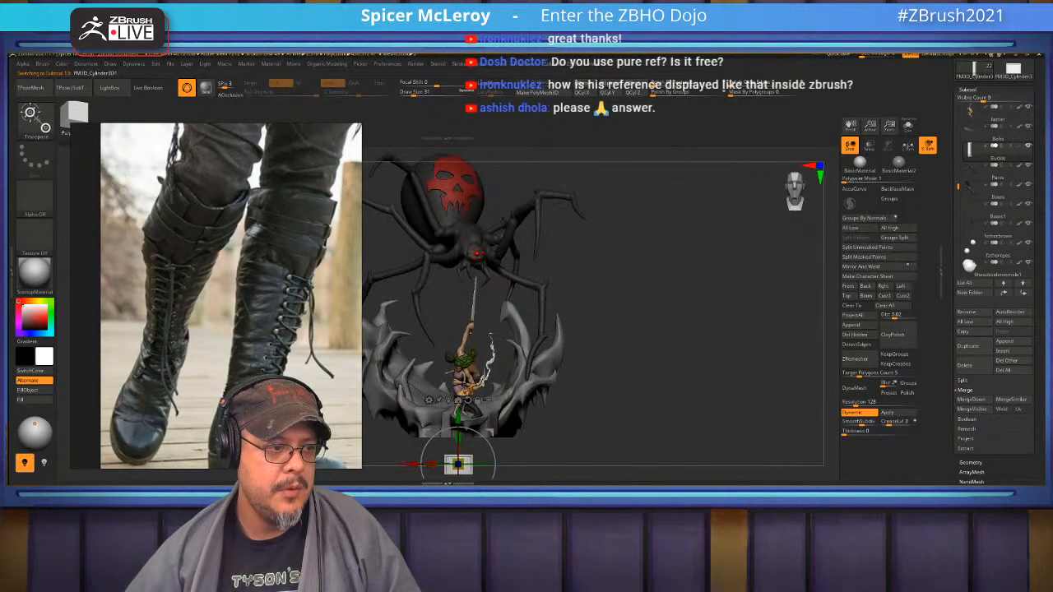
{"action": "left_click_drag", "start_coordinate": [658, 370], "coordinate": [726, 287], "text": "alt"}
{"action": "left_click_drag", "start_coordinate": [526, 333], "coordinate": [526, 259]}
{"action": "left_click_drag", "start_coordinate": [657, 395], "coordinate": [699, 452], "text": "shift"}
{"action": "left_click_drag", "start_coordinate": [573, 307], "coordinate": [810, 307]}
{"action": "left_click_drag", "start_coordinate": [763, 260], "coordinate": [764, 234]}
{"action": "left_click_drag", "start_coordinate": [740, 440], "coordinate": [595, 481], "text": "alt"}
{"action": "left_click_drag", "start_coordinate": [637, 289], "coordinate": [556, 280]}
{"action": "right_click_drag", "start_coordinate": [556, 281], "coordinate": [551, 328], "text": "ctrl"}
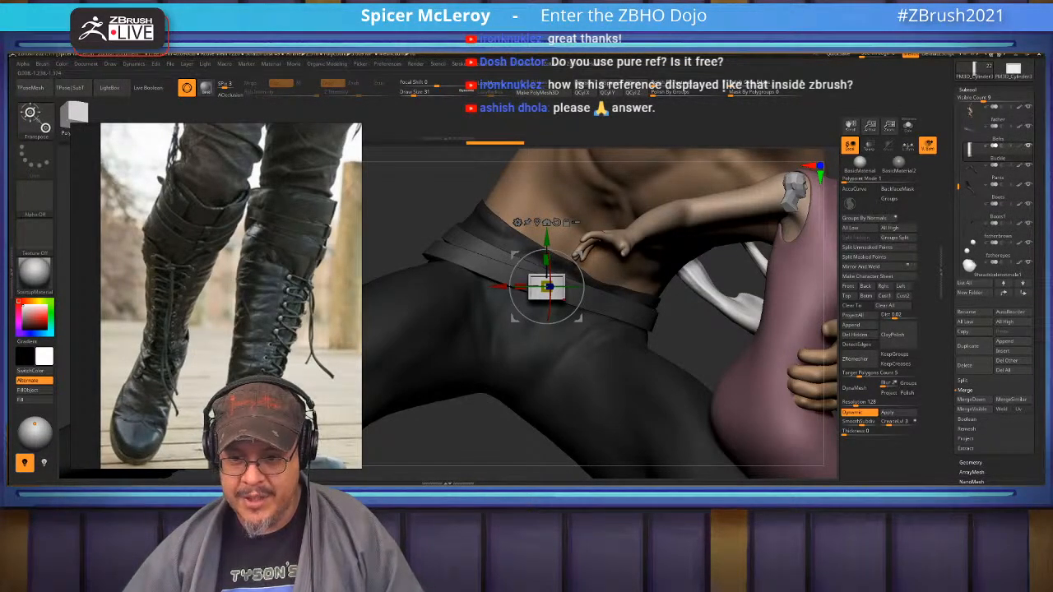
Position, tilt and scale the buckle so it sits on the front of the slanted belt
{"action": "left_click_drag", "start_coordinate": [444, 436], "coordinate": [510, 436]}
{"action": "left_click_drag", "start_coordinate": [573, 295], "coordinate": [501, 271]}
{"action": "key", "text": "ctrl+z"}
{"action": "key", "text": "ctrl+z"}
{"action": "mouse_move", "coordinate": [452, 432]}
{"action": "left_mouse_down"}
{"action": "mouse_move", "coordinate": [470, 430]}
{"action": "mouse_move", "coordinate": [424, 427]}
{"action": "mouse_move", "coordinate": [445, 425]}
{"action": "mouse_move", "coordinate": [446, 437]}
{"action": "left_mouse_up"}
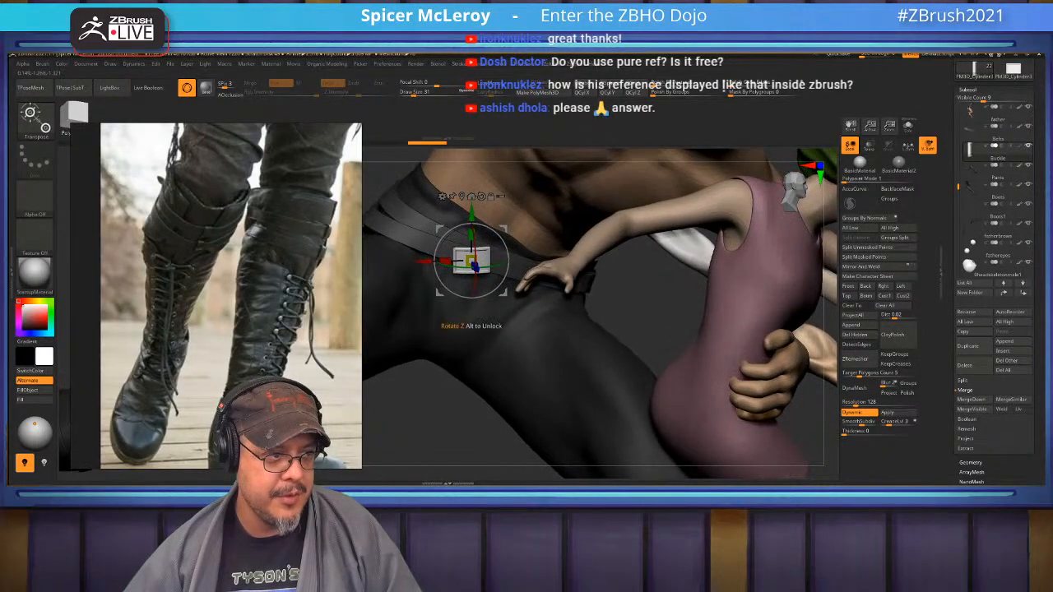
{"action": "left_click_drag", "start_coordinate": [500, 274], "coordinate": [501, 273]}
{"action": "left_click_drag", "start_coordinate": [436, 411], "coordinate": [442, 448]}
{"action": "left_click_drag", "start_coordinate": [398, 204], "coordinate": [442, 221]}
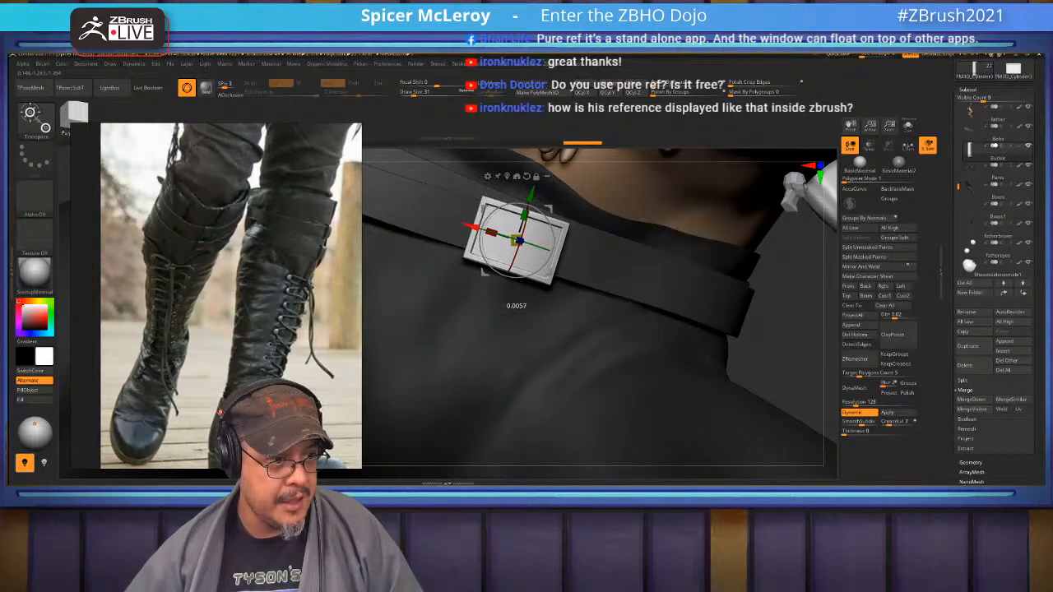
{"action": "right_click_drag", "start_coordinate": [527, 247], "coordinate": [505, 273]}
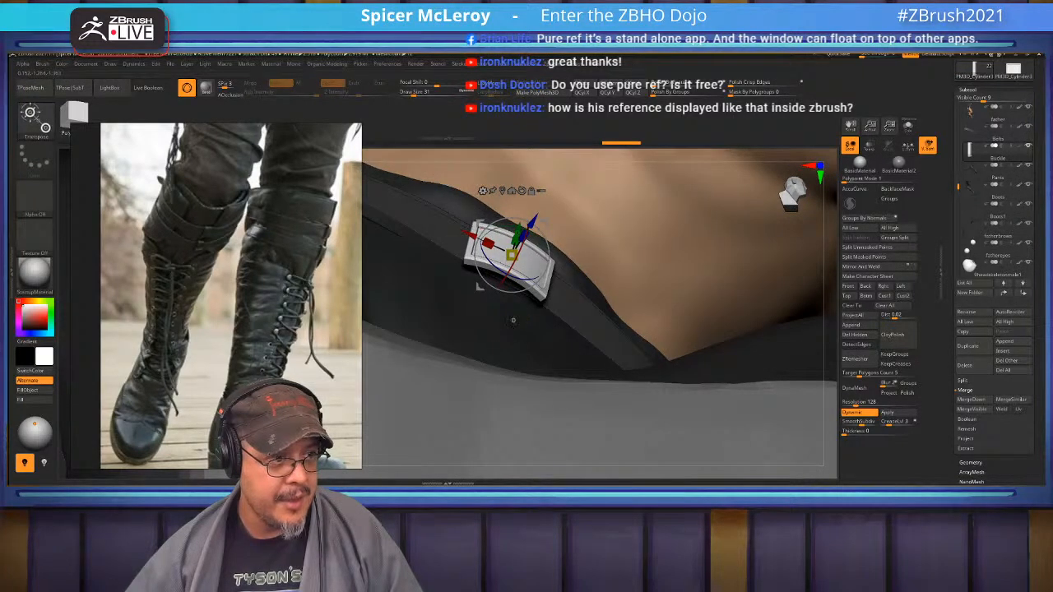
Adjust the buckle's curvature with the Bend Arc deformer to match the belt and accept the deformation
{"action": "left_click", "coordinate": [482, 190]}
{"action": "left_click", "coordinate": [502, 215]}
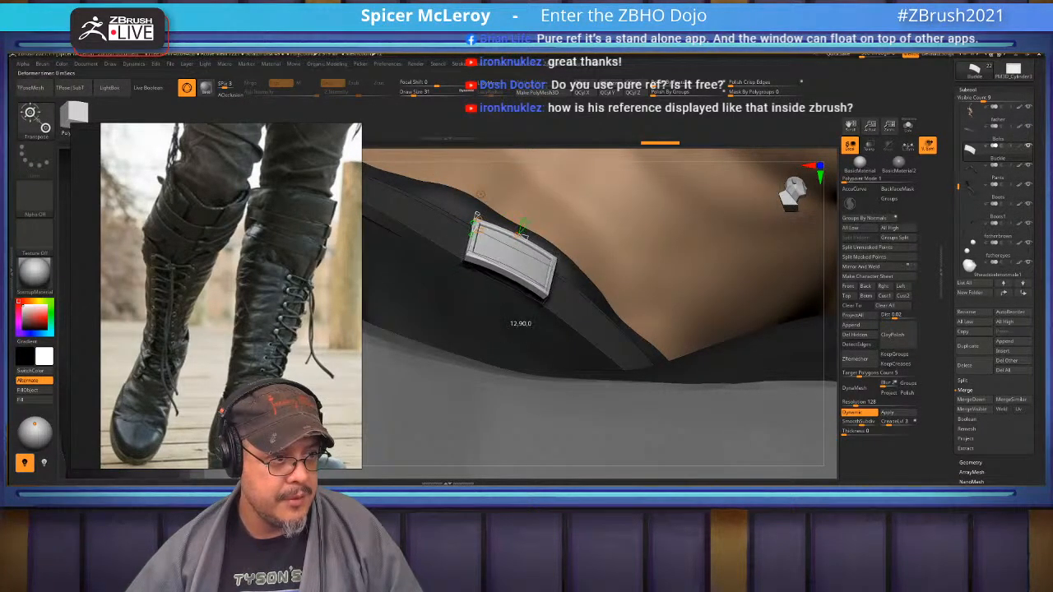
{"action": "left_click", "coordinate": [480, 194]}
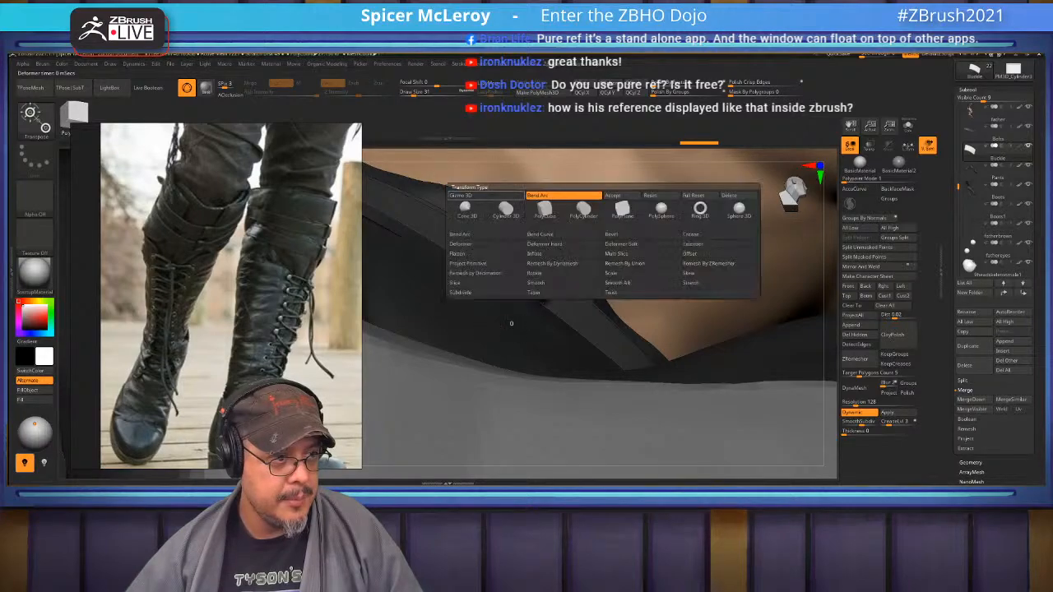
{"action": "left_click", "coordinate": [611, 195]}
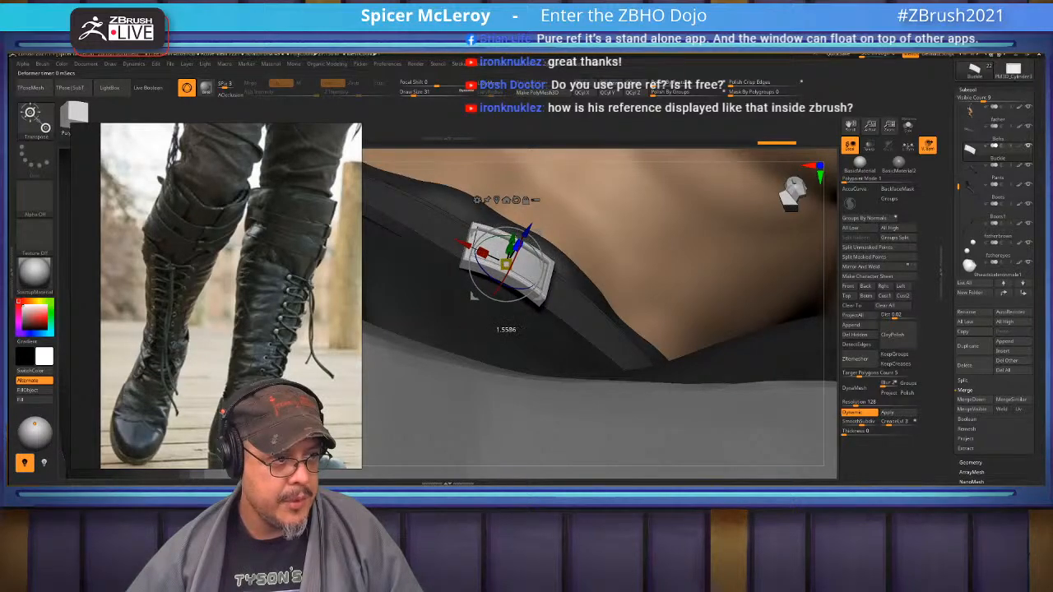
{"action": "right_click_drag", "start_coordinate": [592, 362], "coordinate": [580, 424]}
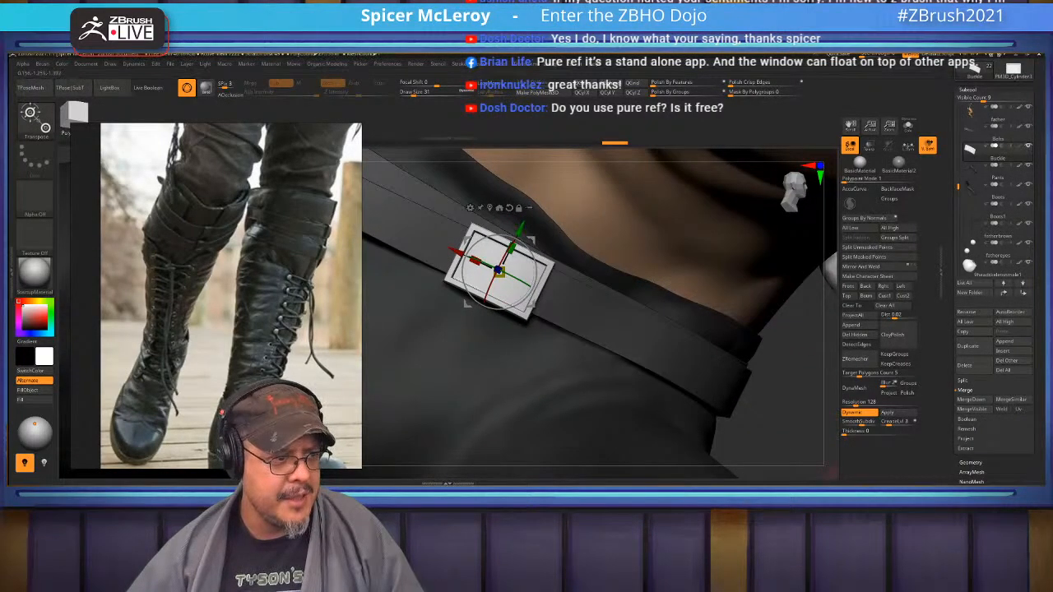
Leave the gizmo, fill the buckle with light gray and review it on the full figure
{"action": "key", "text": "q"}
{"action": "key", "text": "f"}
{"action": "right_click_drag", "start_coordinate": [672, 285], "coordinate": [709, 305]}
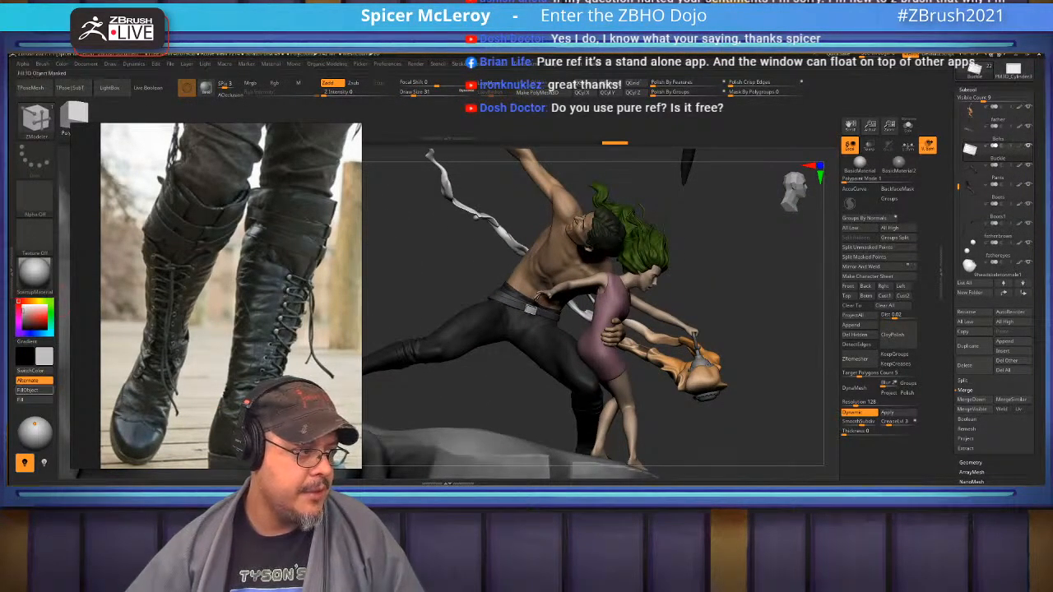
{"action": "left_click", "coordinate": [533, 309]}
{"action": "right_click_drag", "start_coordinate": [754, 220], "coordinate": [779, 283], "text": "ctrl"}
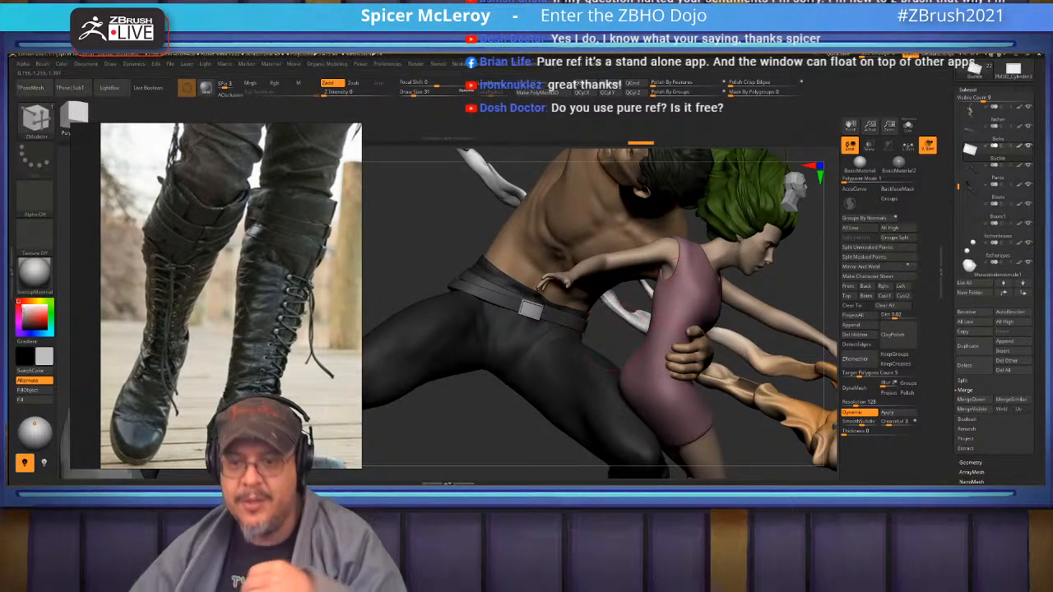
Switch to the hair tool and examine the green muscular woman sculpt beside its photo reference
{"action": "left_click_drag", "start_coordinate": [1035, 123], "coordinate": [1034, 290]}
{"action": "mouse_move", "coordinate": [1013, 197]}
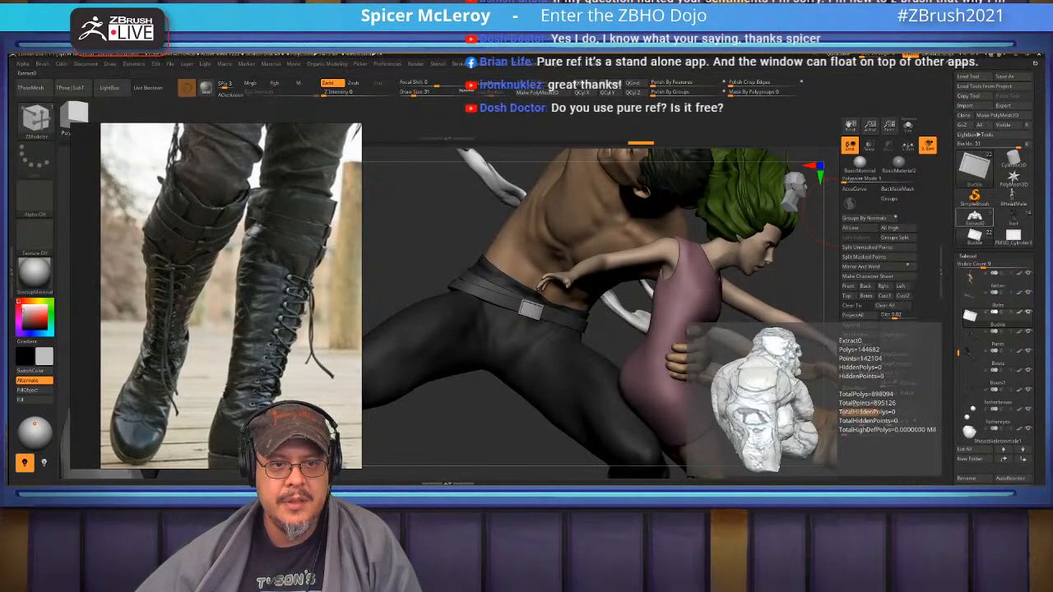
{"action": "left_click", "coordinate": [1013, 217]}
{"action": "key", "text": "f"}
{"action": "key", "text": "f"}
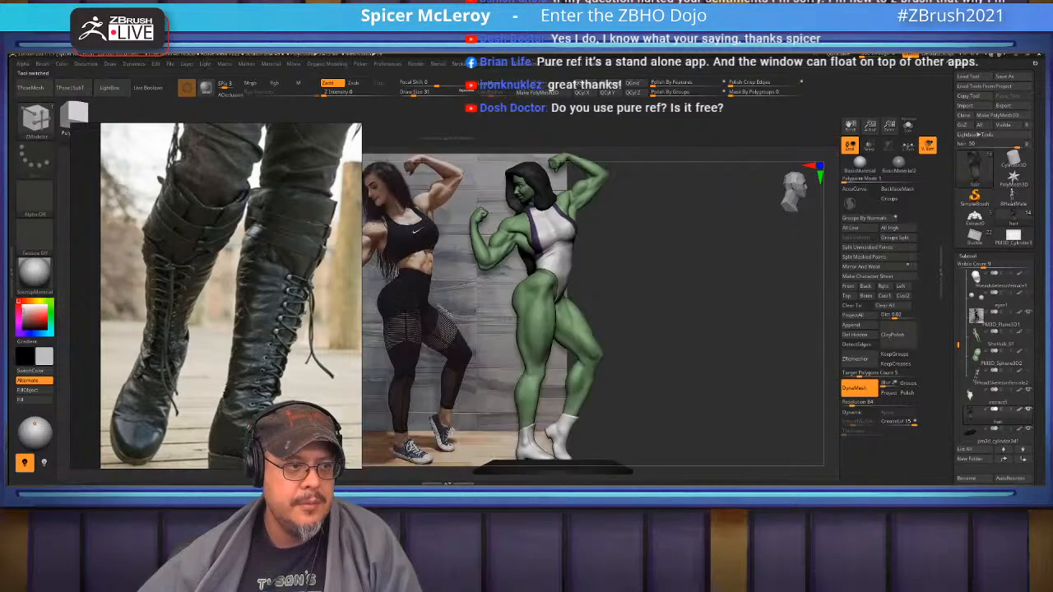
{"action": "left_click_drag", "start_coordinate": [691, 347], "coordinate": [578, 314]}
{"action": "left_click_drag", "start_coordinate": [701, 316], "coordinate": [682, 340], "text": "alt"}
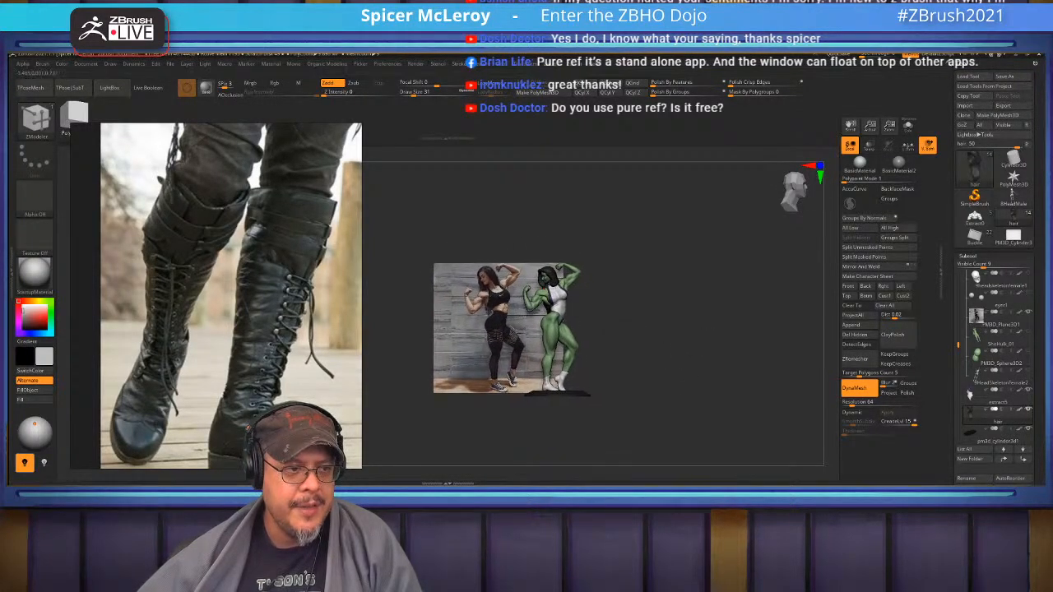
{"action": "key", "text": "b"}
{"action": "key", "text": "c"}
{"action": "key", "text": "b"}
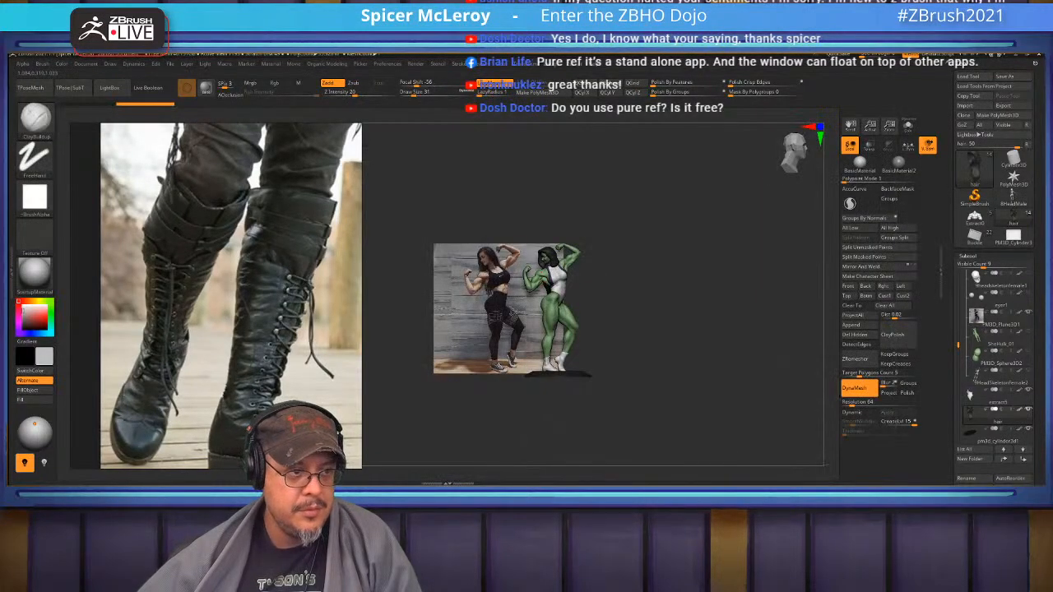
{"action": "left_click_drag", "start_coordinate": [652, 355], "coordinate": [662, 329]}
{"action": "mouse_move", "coordinate": [730, 322]}
{"action": "left_mouse_down"}
{"action": "mouse_move", "coordinate": [791, 336]}
{"action": "mouse_move", "coordinate": [724, 329]}
{"action": "left_mouse_up"}
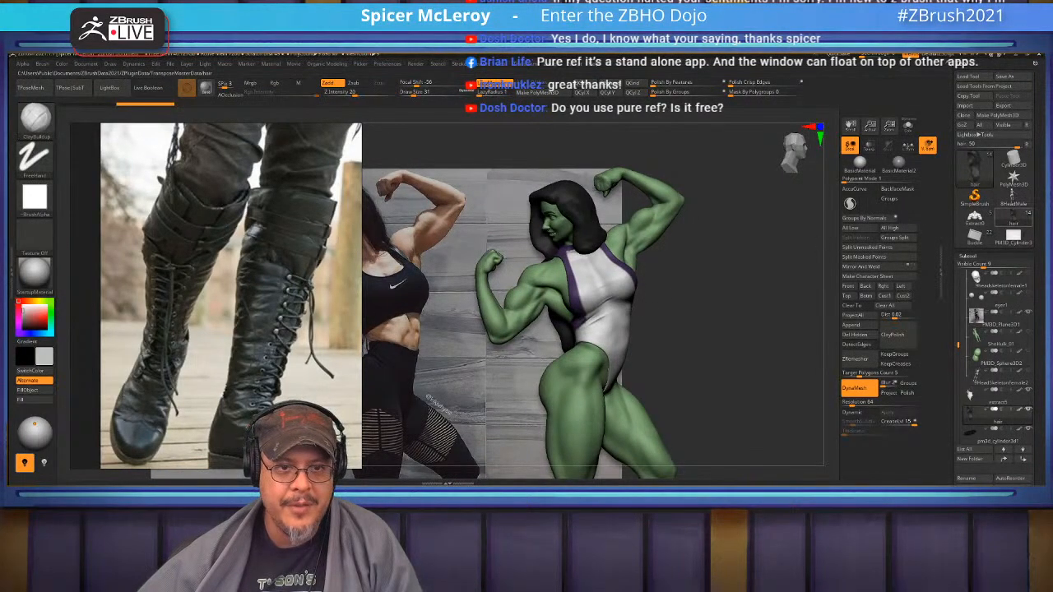
Switch back to the Buckle tool with the full character scene and frame the man's belt
{"action": "left_click", "coordinate": [974, 236]}
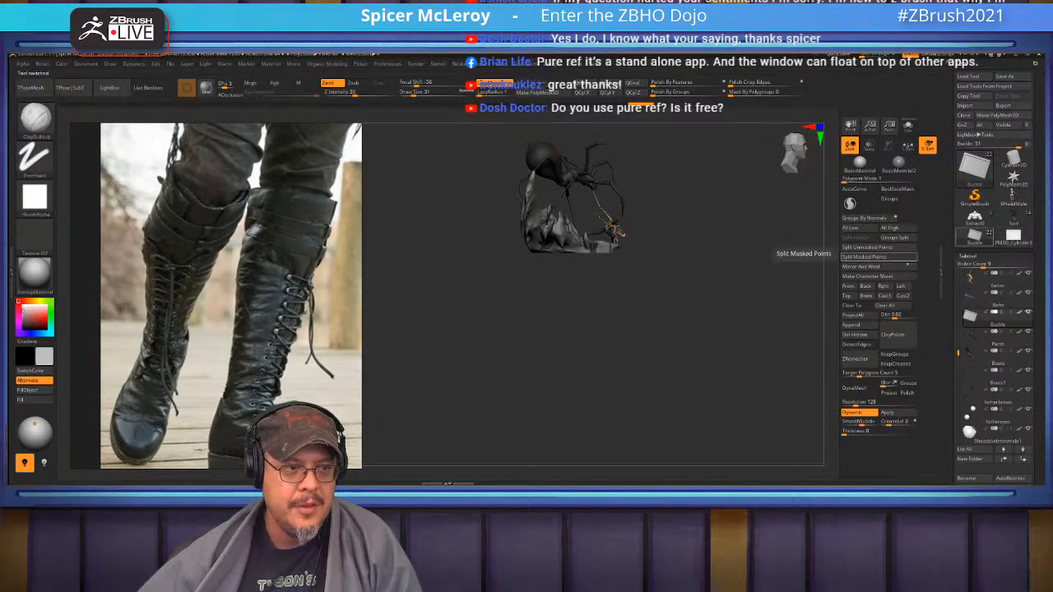
{"action": "left_click_drag", "start_coordinate": [688, 331], "coordinate": [697, 252], "text": "alt"}
{"action": "mouse_move", "coordinate": [704, 310]}
{"action": "left_mouse_down"}
{"action": "mouse_move", "coordinate": [732, 313]}
{"action": "mouse_move", "coordinate": [707, 316]}
{"action": "left_mouse_up"}
{"action": "left_click_drag", "start_coordinate": [559, 346], "coordinate": [612, 453], "text": "alt"}
{"action": "mouse_move", "coordinate": [509, 428]}
{"action": "left_mouse_down", "text": "alt"}
{"action": "mouse_move", "coordinate": [536, 424]}
{"action": "mouse_move", "coordinate": [502, 436]}
{"action": "mouse_move", "coordinate": [549, 433]}
{"action": "mouse_move", "coordinate": [534, 428]}
{"action": "left_mouse_up", "text": "alt"}
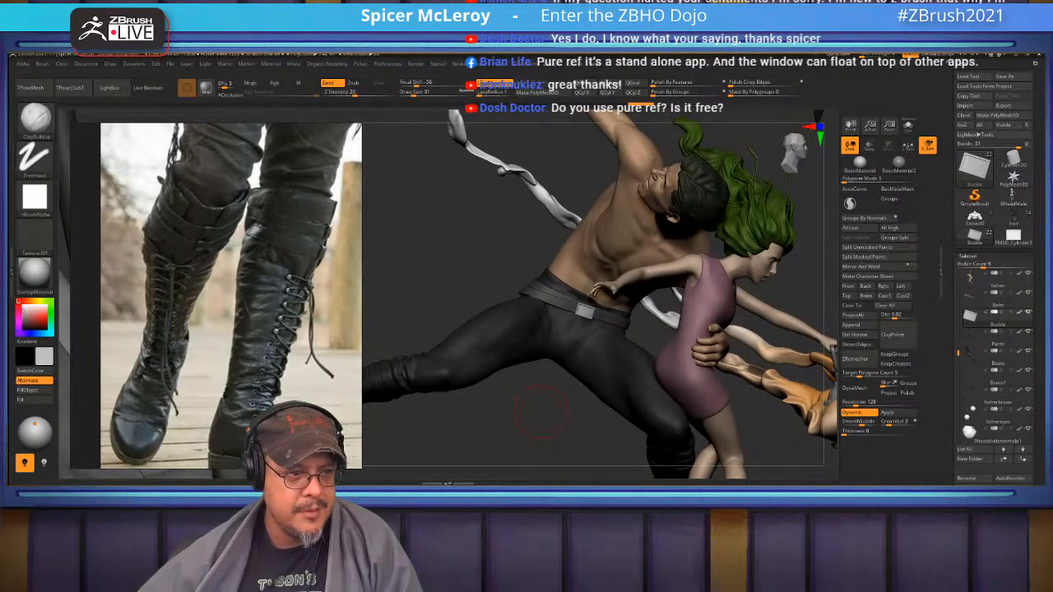
Duplicate the buckle within its subtool toward the man's hip and rotate the copy
{"action": "key", "text": "w"}
{"action": "left_click_drag", "start_coordinate": [534, 301], "coordinate": [514, 296]}
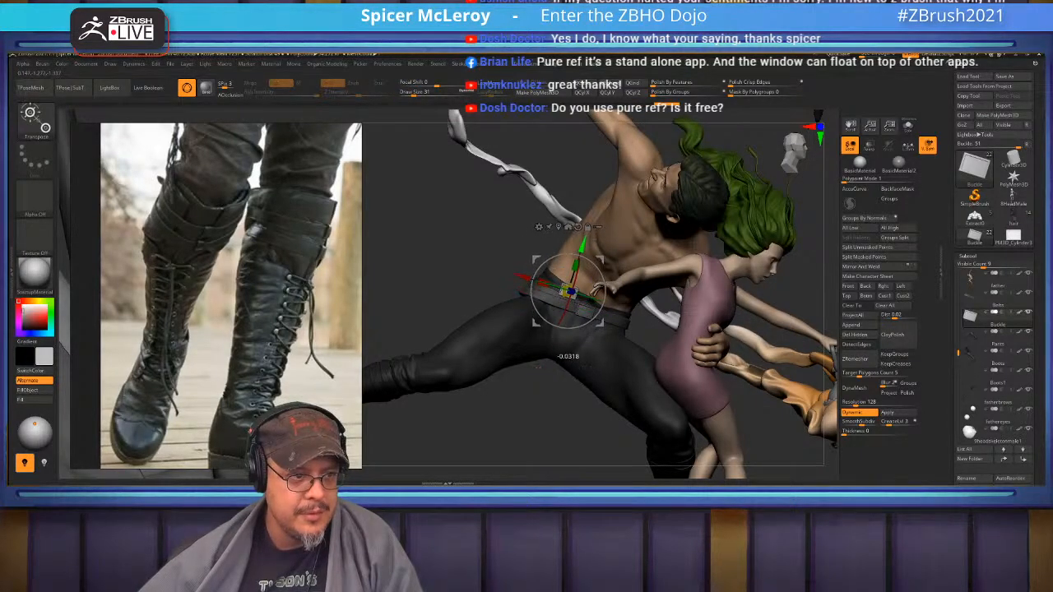
{"action": "left_click_drag", "start_coordinate": [567, 293], "coordinate": [567, 296]}
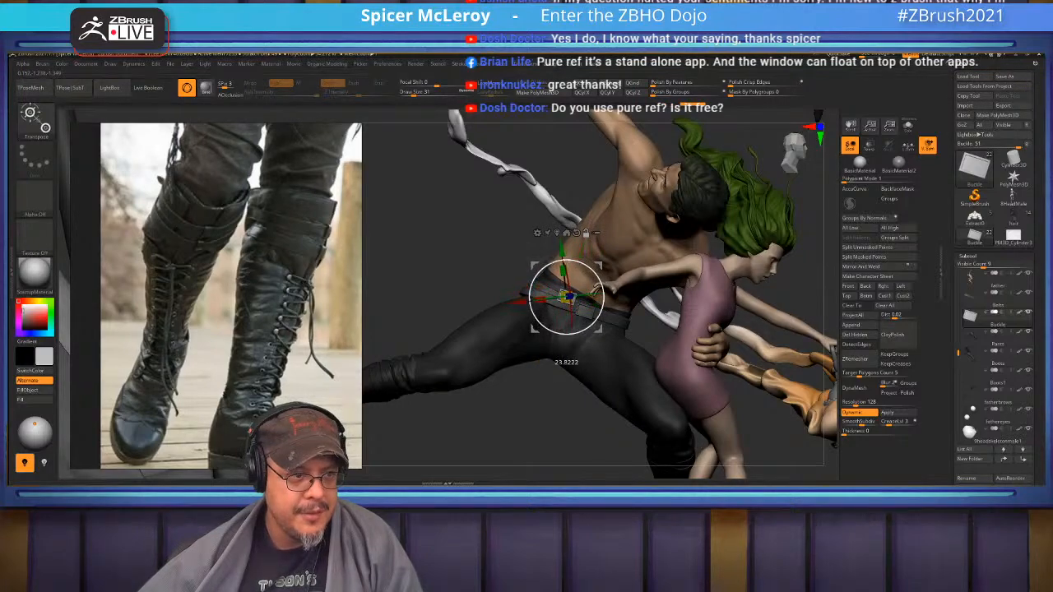
{"action": "left_click_drag", "start_coordinate": [541, 411], "coordinate": [723, 412]}
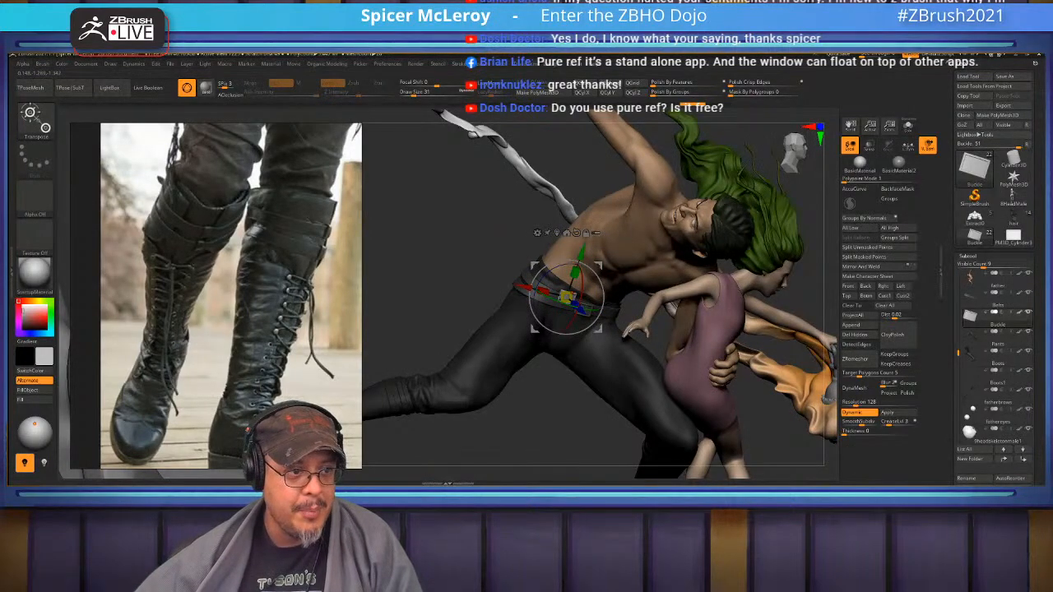
Push the copied buckle in toward the belt and lower it onto the strap beside the first buckle
{"action": "key", "text": "q"}
{"action": "left_click_drag", "start_coordinate": [479, 285], "coordinate": [480, 403]}
{"action": "key", "text": "w"}
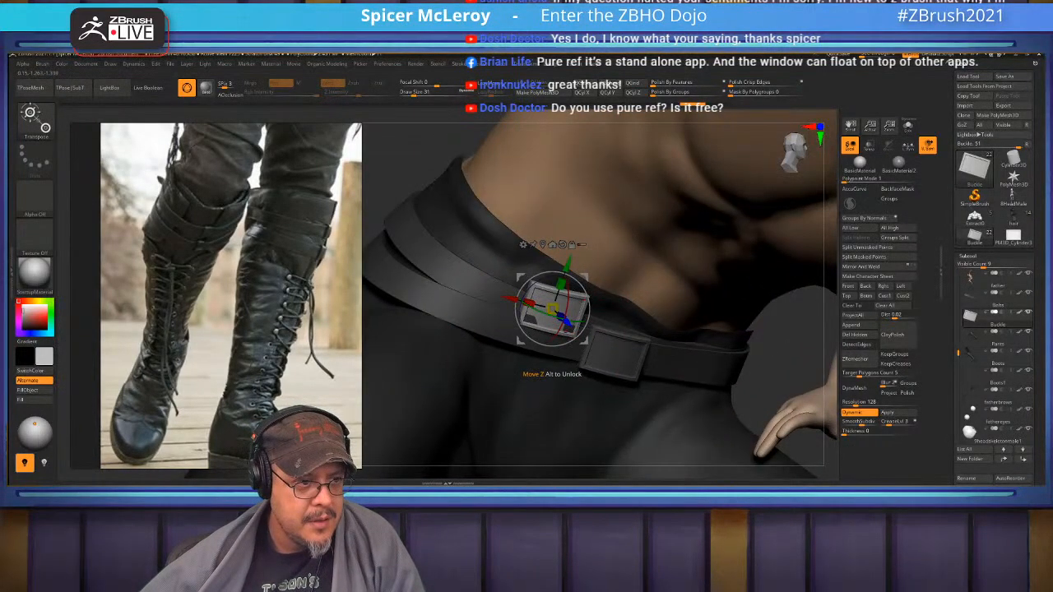
{"action": "left_click_drag", "start_coordinate": [567, 322], "coordinate": [565, 319]}
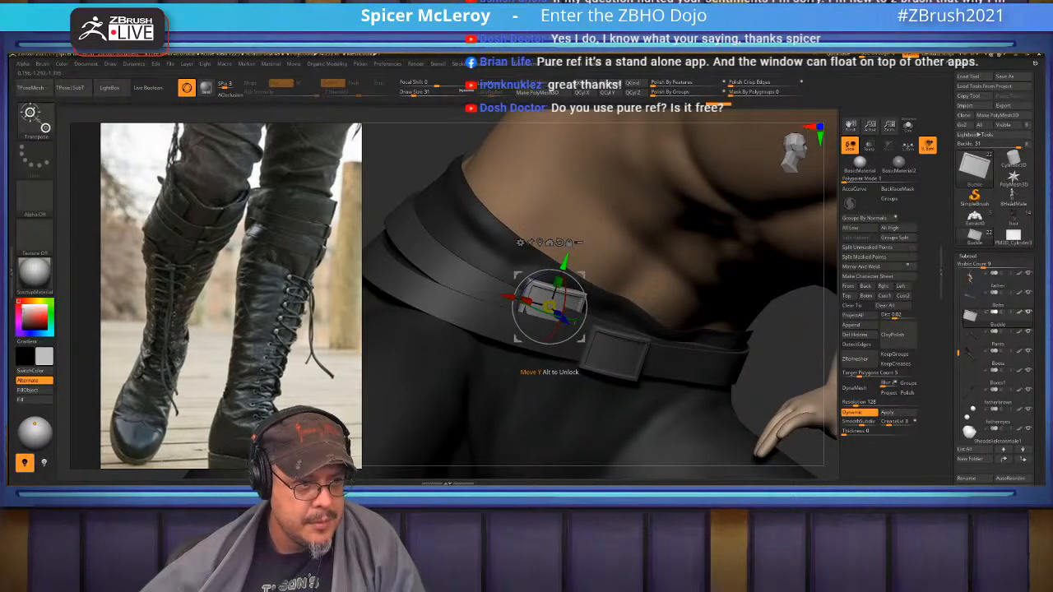
{"action": "left_click_drag", "start_coordinate": [563, 263], "coordinate": [558, 278]}
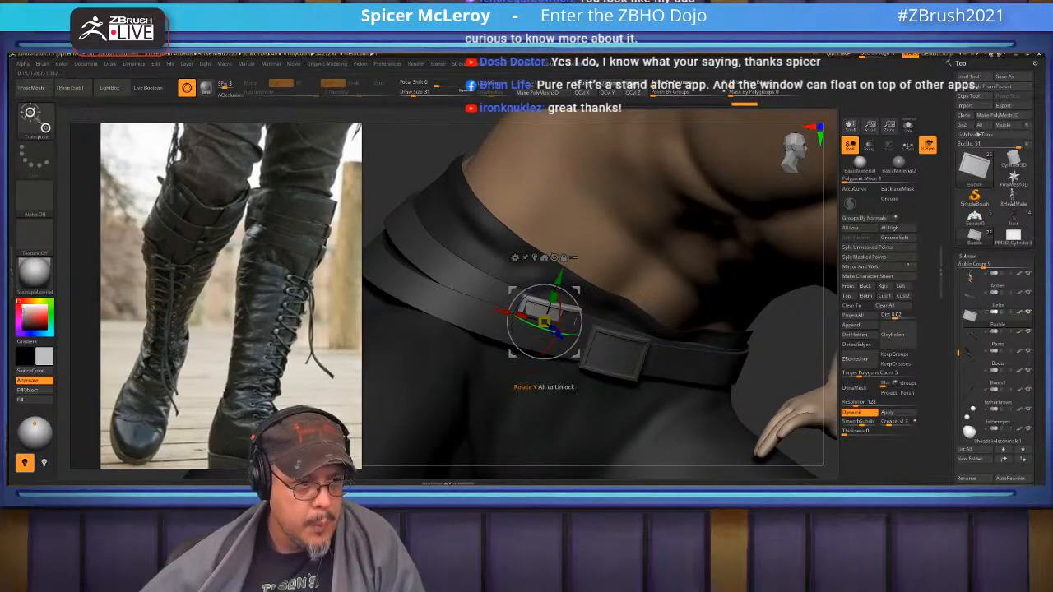
Rotate and nudge the copied buckle with the gizmo to seat it against the strap beside the first buckle
{"action": "left_click_drag", "start_coordinate": [563, 348], "coordinate": [562, 349]}
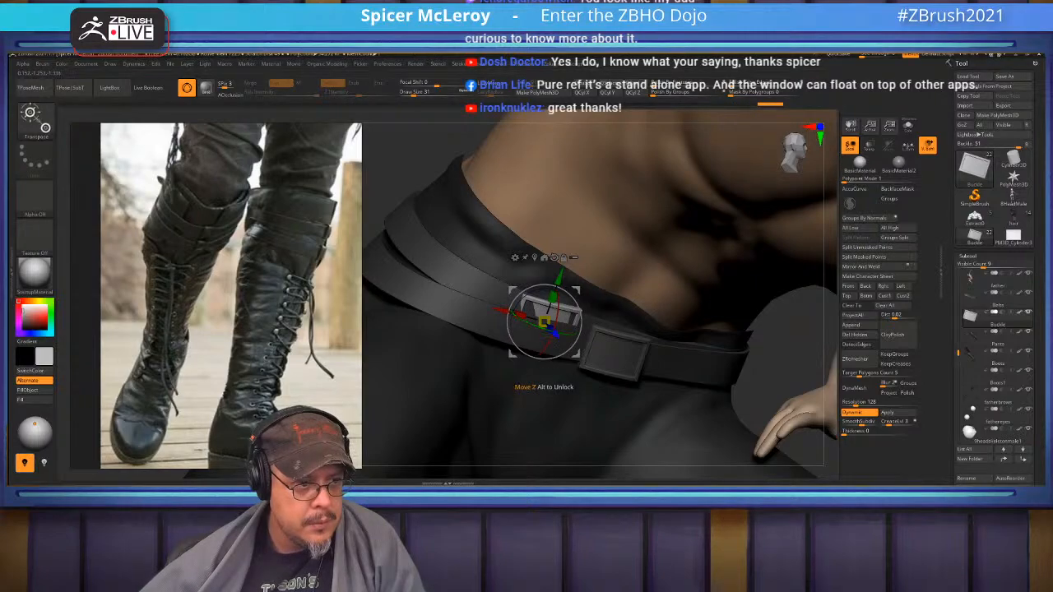
{"action": "left_click_drag", "start_coordinate": [552, 332], "coordinate": [555, 334]}
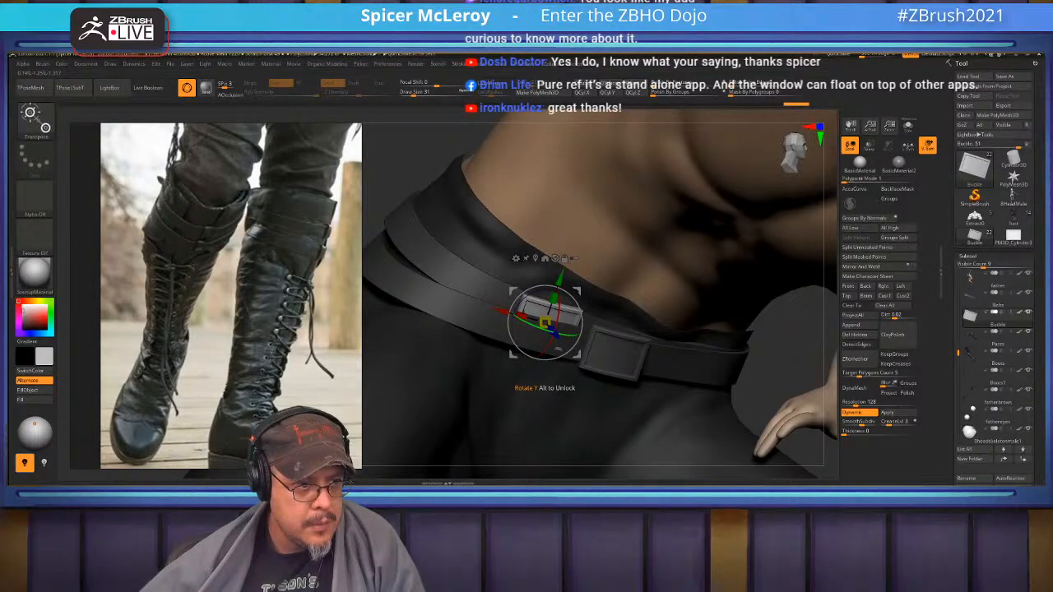
{"action": "key", "text": "q"}
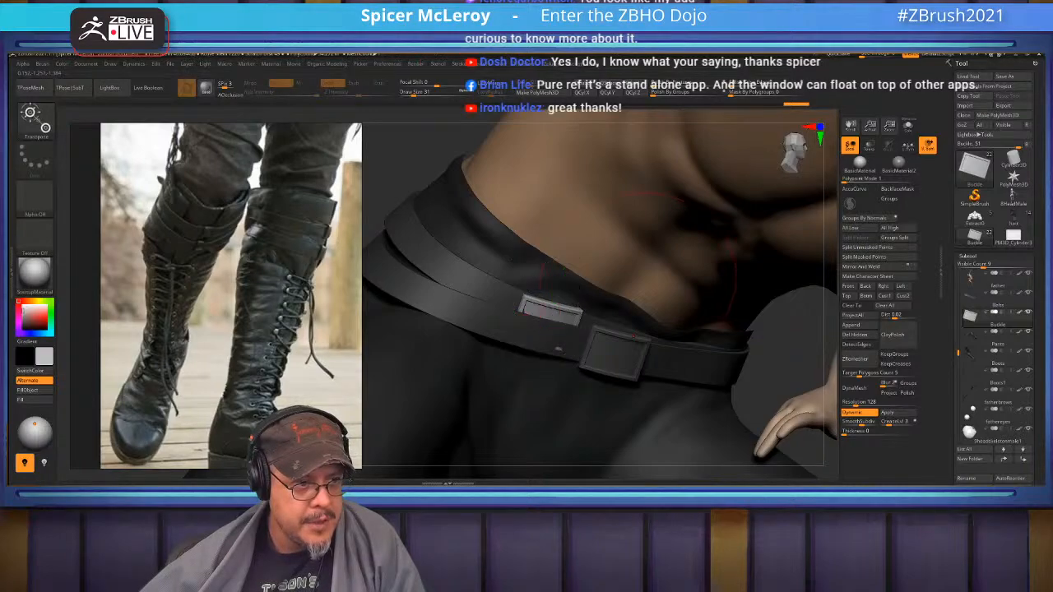
{"action": "right_click_drag", "start_coordinate": [647, 289], "coordinate": [575, 329]}
{"action": "key", "text": "w"}
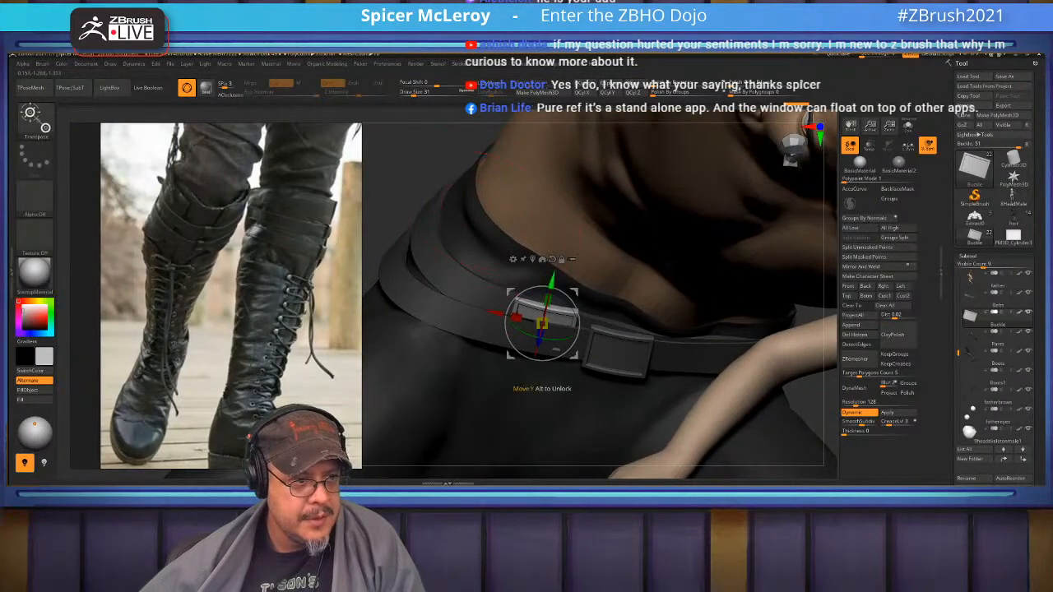
{"action": "left_click_drag", "start_coordinate": [542, 338], "coordinate": [550, 338]}
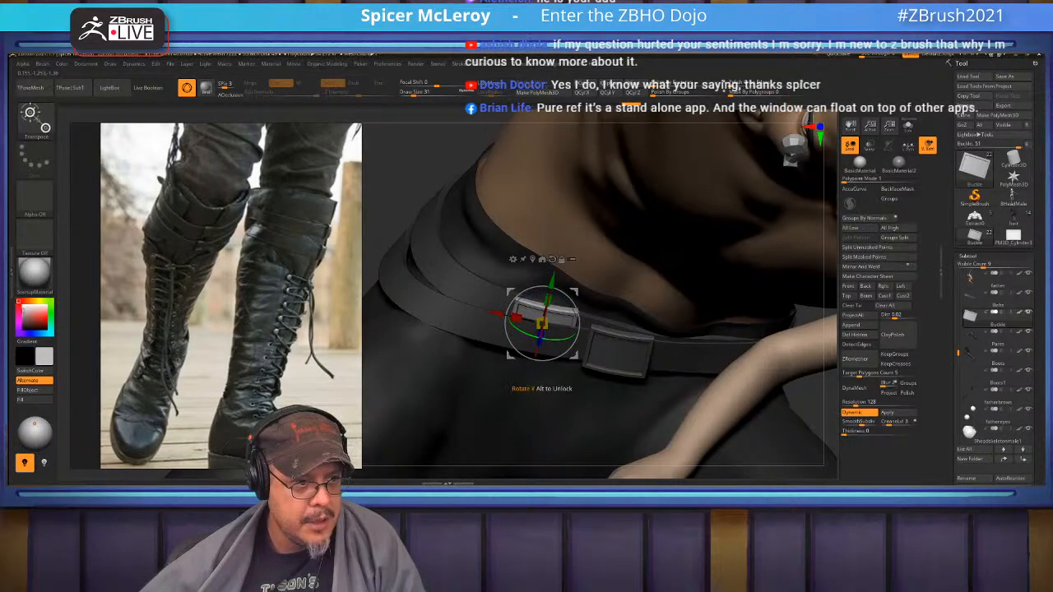
{"action": "key", "text": "q"}
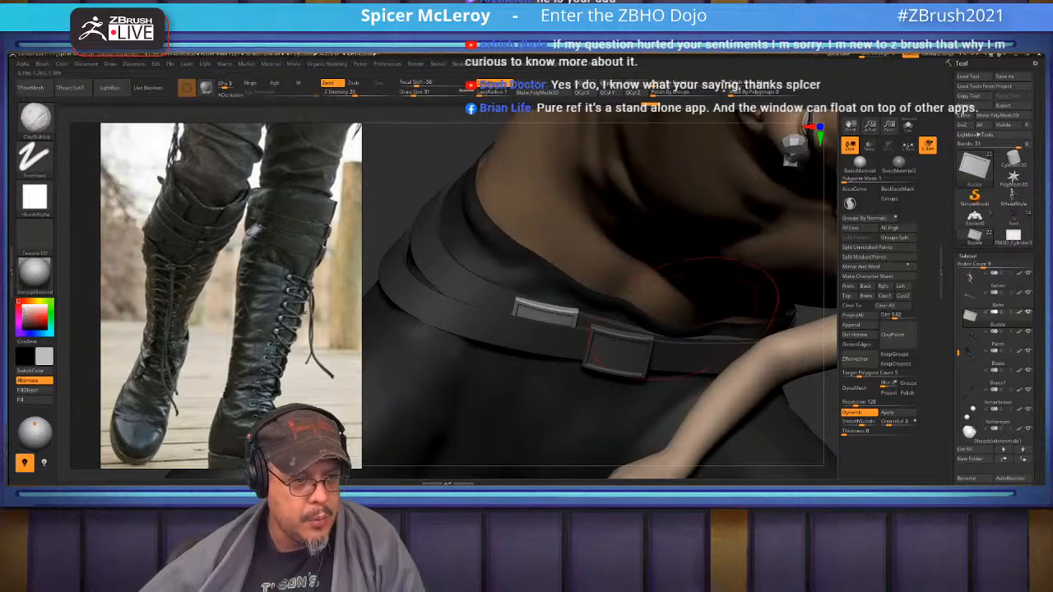
Examine the full scene from the side and front, covering the posed figures, the raised sword and the giant spider
{"action": "key", "text": "f"}
{"action": "key", "text": "f"}
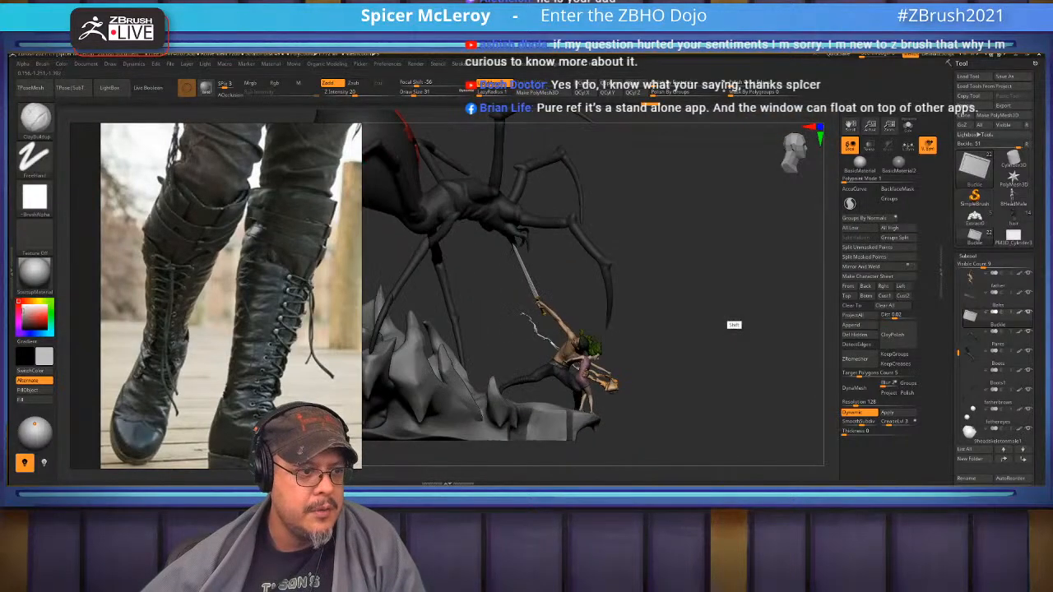
{"action": "left_click_drag", "start_coordinate": [695, 317], "coordinate": [728, 335]}
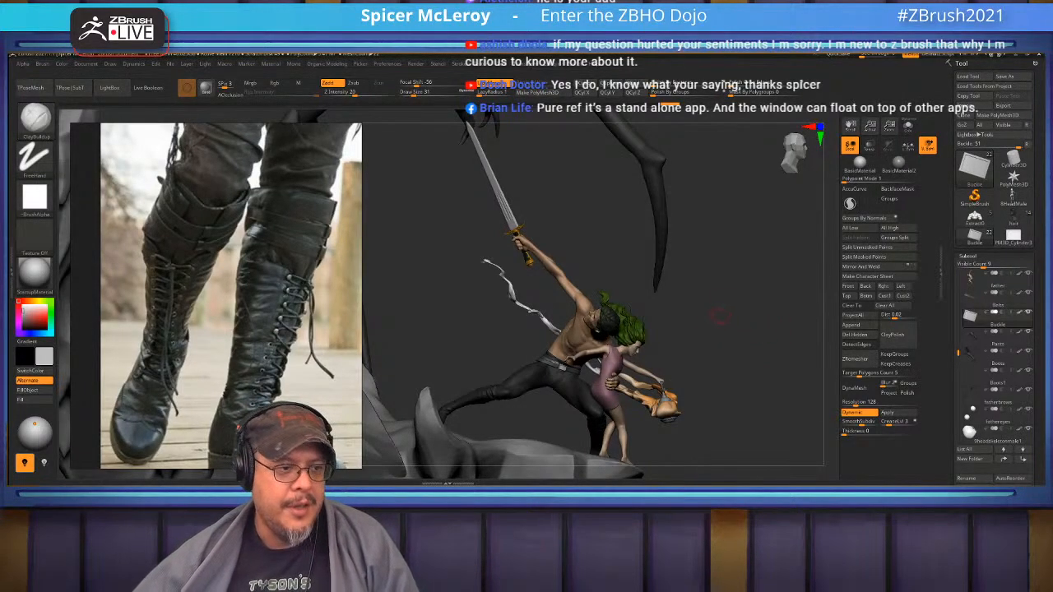
{"action": "left_click_drag", "start_coordinate": [702, 291], "coordinate": [613, 291], "text": "alt"}
{"action": "key", "text": "f"}
{"action": "key", "text": "f"}
{"action": "left_click_drag", "start_coordinate": [754, 322], "coordinate": [748, 392], "text": "alt"}
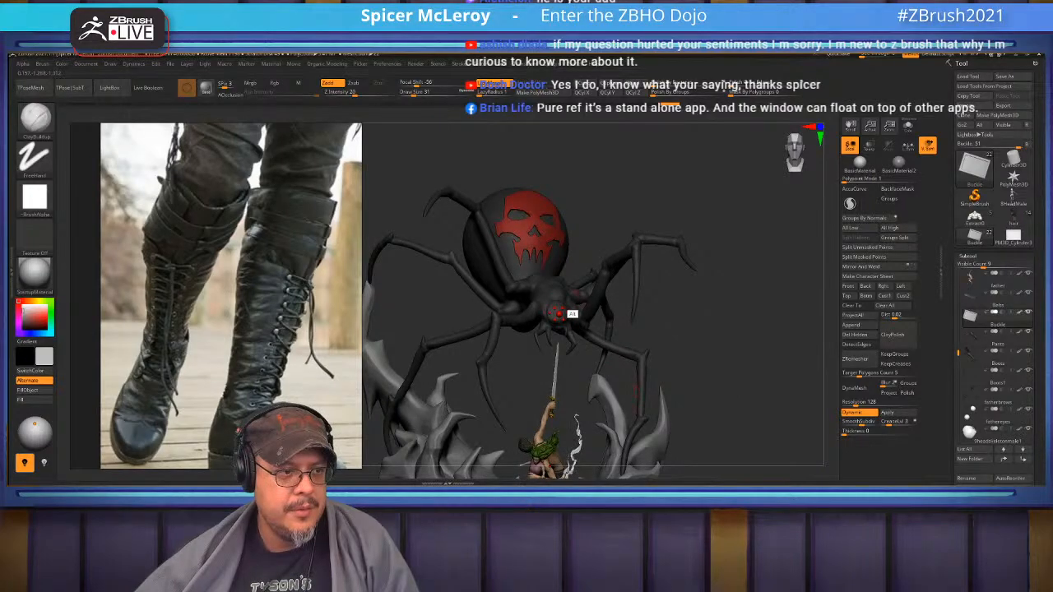
{"action": "left_click_drag", "start_coordinate": [693, 321], "coordinate": [615, 258], "text": "alt"}
{"action": "left_click_drag", "start_coordinate": [619, 414], "coordinate": [628, 427], "text": "alt"}
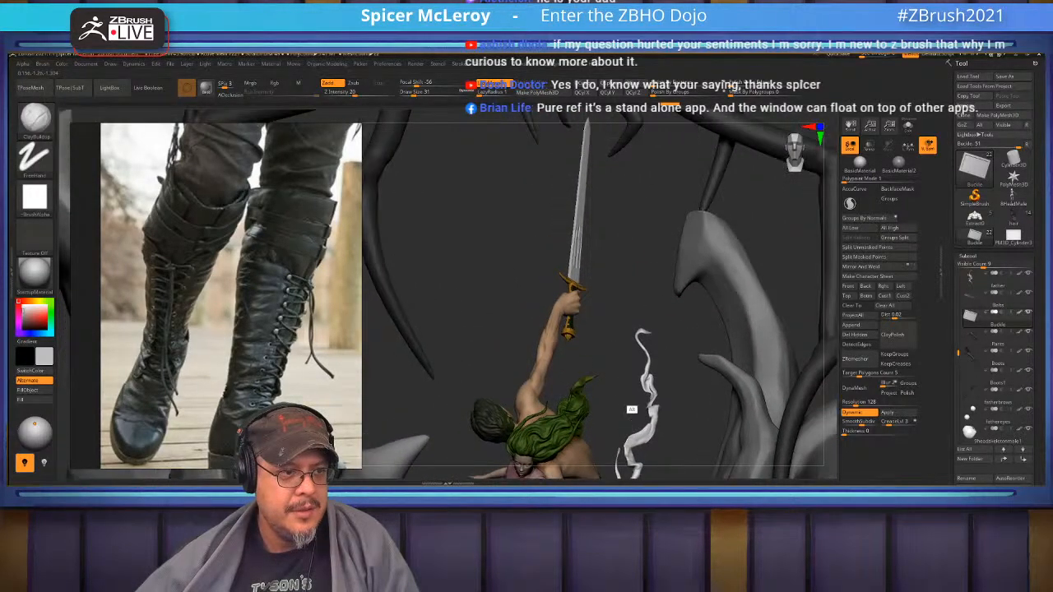
{"action": "left_click_drag", "start_coordinate": [627, 194], "coordinate": [661, 300], "text": "alt"}
Make the spider's body the active subtool with the ClayBuildup brush and frame its eyes up close
{"action": "left_click", "coordinate": [648, 238], "text": "alt"}
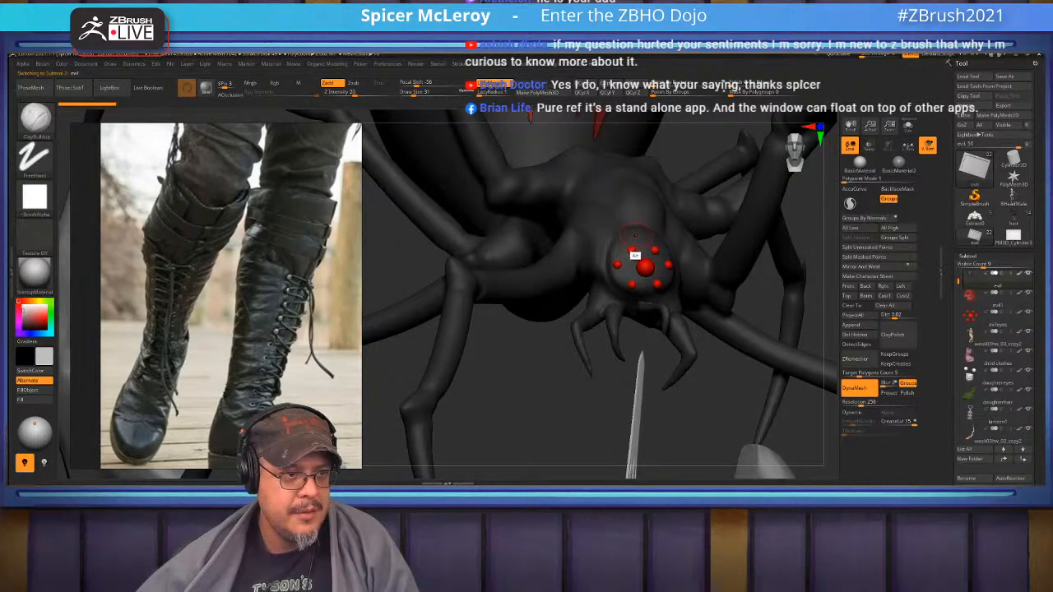
{"action": "key", "text": "b"}
{"action": "key", "text": "c"}
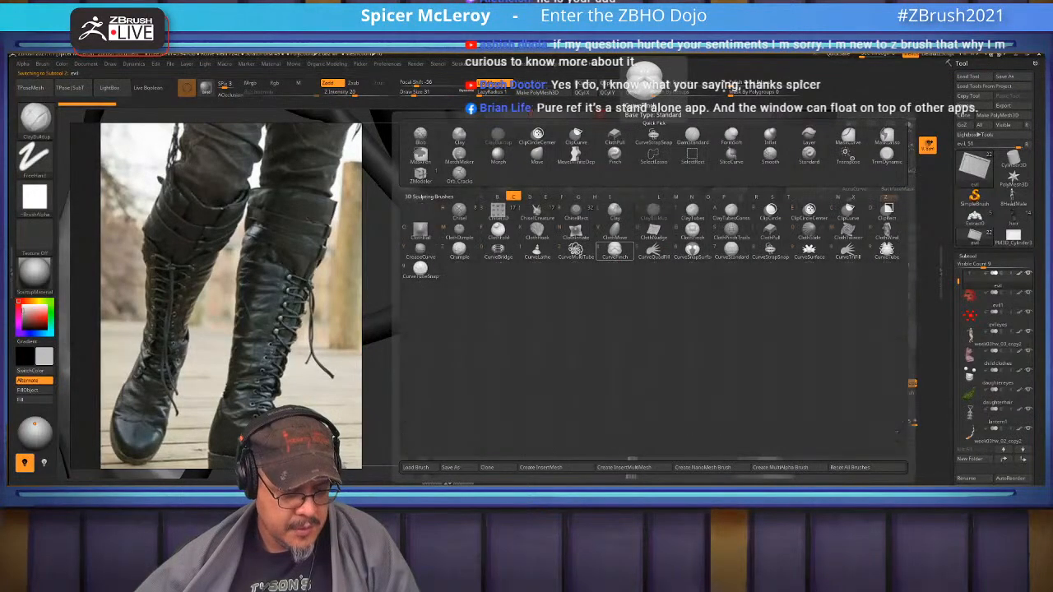
{"action": "key", "text": "b"}
{"action": "mouse_move", "coordinate": [508, 349]}
{"action": "left_mouse_down"}
{"action": "mouse_move", "coordinate": [604, 355]}
{"action": "mouse_move", "coordinate": [519, 362]}
{"action": "left_mouse_up"}
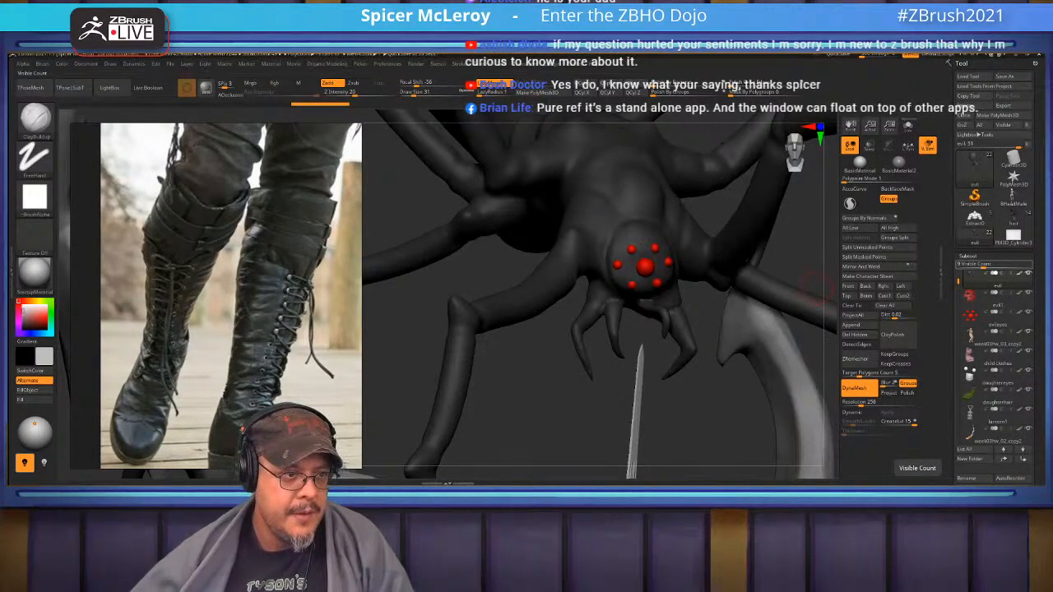
{"action": "left_click_drag", "start_coordinate": [628, 316], "coordinate": [593, 424], "text": "alt"}
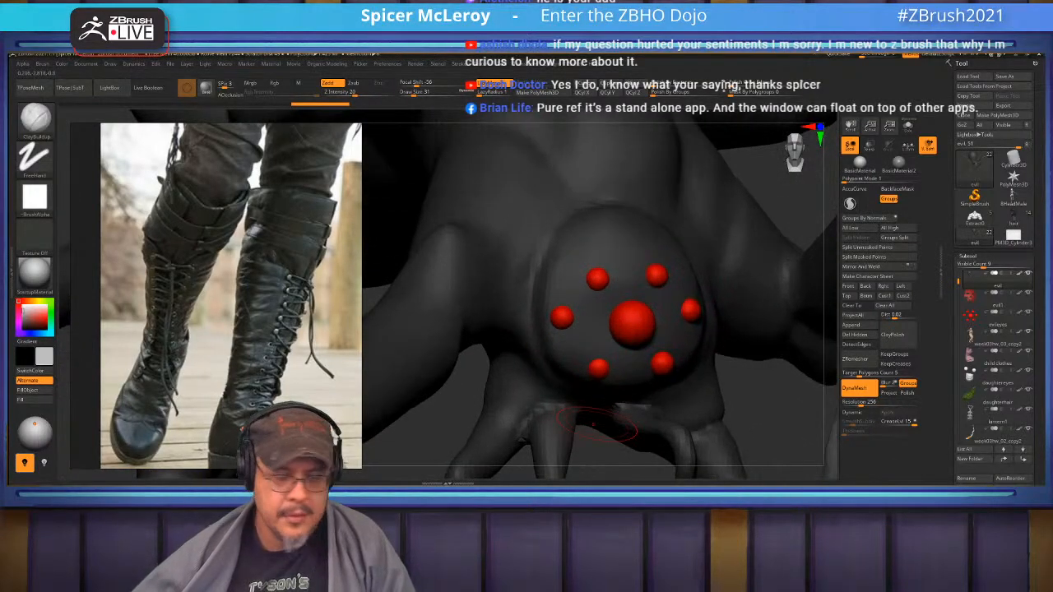
Sculpt raised rims around the spider's red eyes using the Standard brush at draw size 12
{"action": "key", "text": "b"}
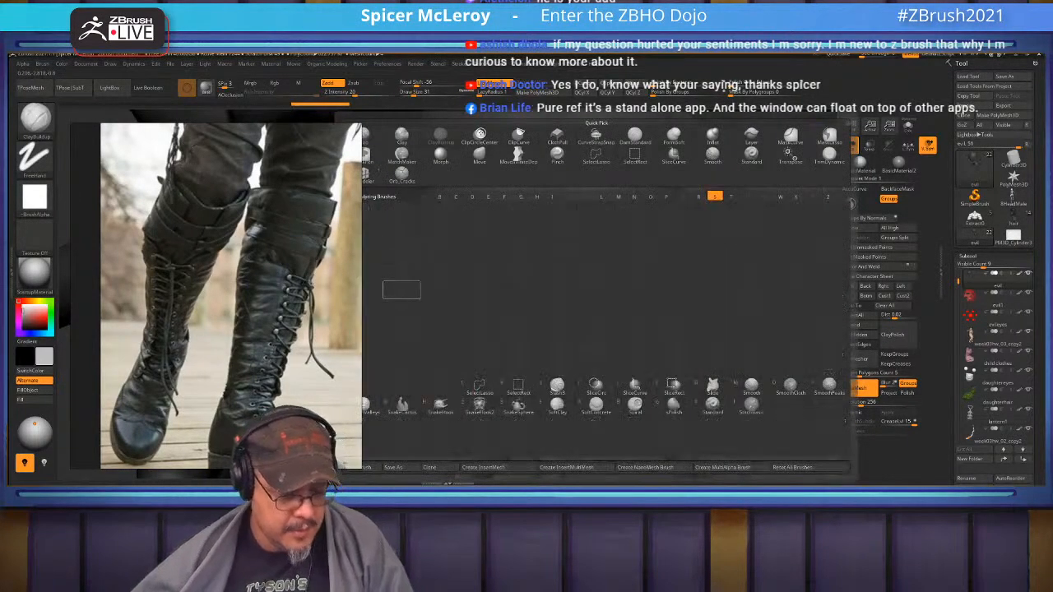
{"action": "key", "text": "s"}
{"action": "key", "text": "t"}
{"action": "key", "text": "s"}
{"action": "mouse_move", "coordinate": [568, 313]}
{"action": "left_mouse_down"}
{"action": "mouse_move", "coordinate": [573, 299]}
{"action": "mouse_move", "coordinate": [551, 308]}
{"action": "mouse_move", "coordinate": [555, 327]}
{"action": "mouse_move", "coordinate": [569, 303]}
{"action": "mouse_move", "coordinate": [571, 326]}
{"action": "left_mouse_up"}
{"action": "key", "text": "s"}
{"action": "left_click_drag", "start_coordinate": [602, 263], "coordinate": [582, 280]}
{"action": "mouse_move", "coordinate": [583, 277]}
{"action": "left_mouse_down"}
{"action": "mouse_move", "coordinate": [604, 294]}
{"action": "mouse_move", "coordinate": [612, 269]}
{"action": "left_mouse_up"}
{"action": "mouse_move", "coordinate": [772, 196]}
{"action": "left_mouse_down"}
{"action": "mouse_move", "coordinate": [683, 260]}
{"action": "mouse_move", "coordinate": [661, 290]}
{"action": "left_mouse_up"}
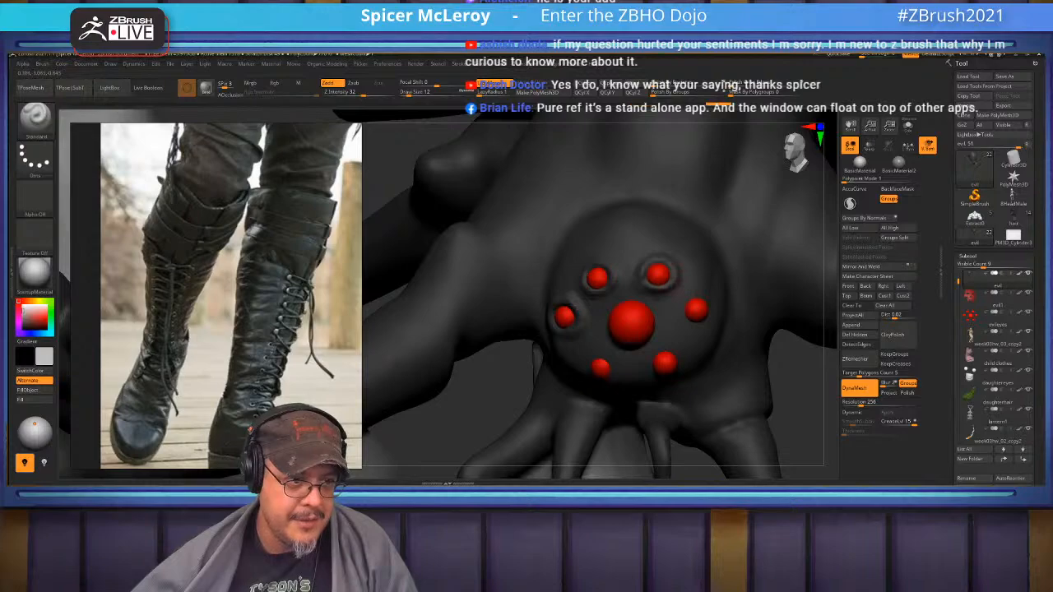
{"action": "mouse_move", "coordinate": [689, 322]}
{"action": "left_mouse_down"}
{"action": "mouse_move", "coordinate": [711, 306]}
{"action": "mouse_move", "coordinate": [703, 325]}
{"action": "left_mouse_up"}
{"action": "mouse_move", "coordinate": [789, 379]}
{"action": "left_mouse_down"}
{"action": "mouse_move", "coordinate": [777, 380]}
{"action": "mouse_move", "coordinate": [802, 380]}
{"action": "left_mouse_up"}
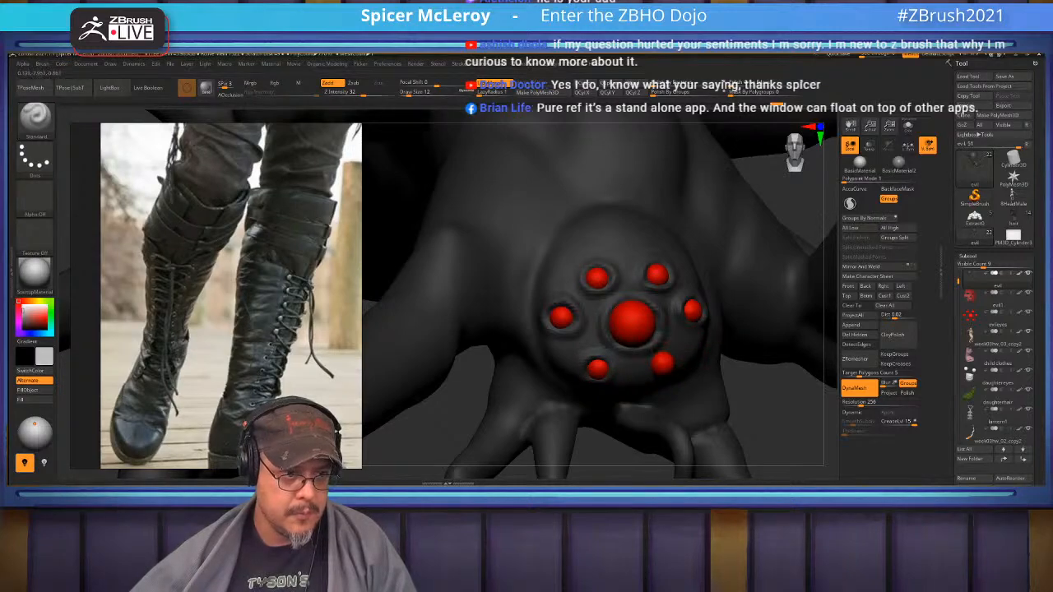
{"action": "right_click_drag", "start_coordinate": [676, 341], "coordinate": [646, 317]}
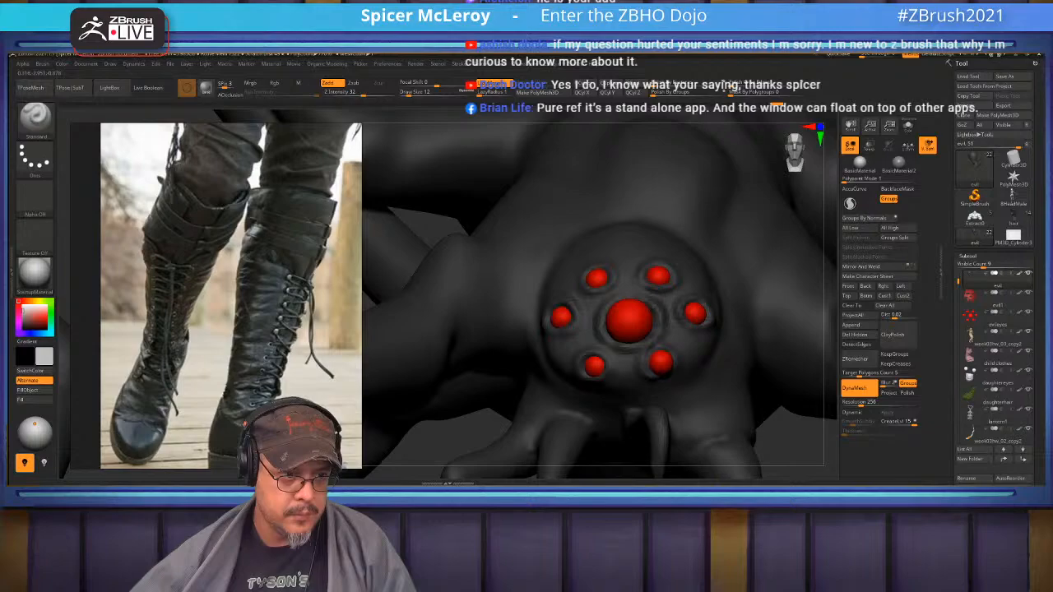
Build up and smooth a brow bulge above the spider's upper eye on one side with the Standard and ClayBuildup brushes
{"action": "right_click_drag", "start_coordinate": [580, 177], "coordinate": [608, 235]}
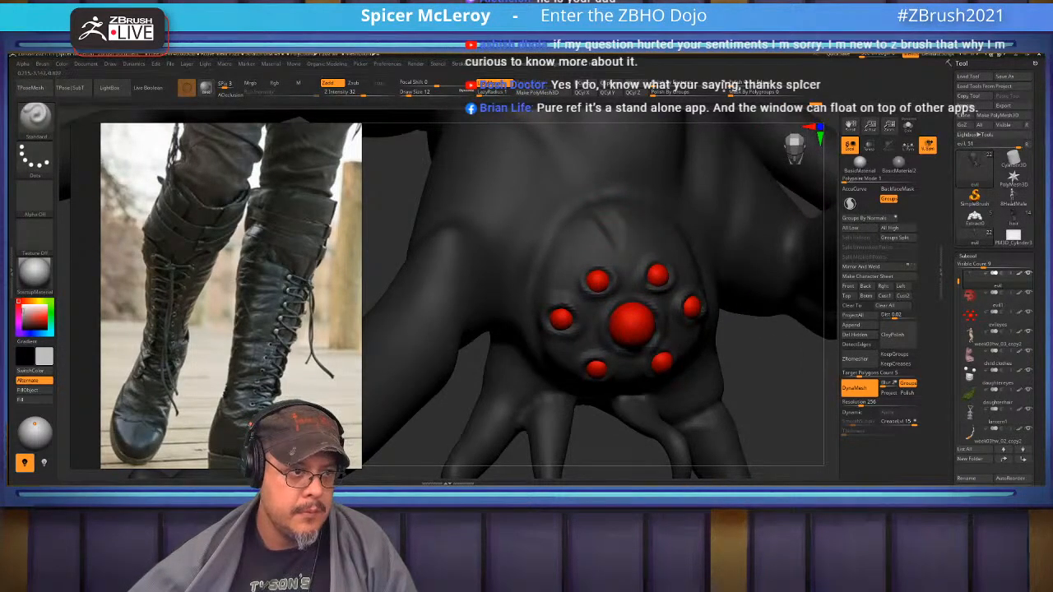
{"action": "mouse_move", "coordinate": [556, 242]}
{"action": "left_mouse_down"}
{"action": "mouse_move", "coordinate": [590, 224]}
{"action": "mouse_move", "coordinate": [569, 265]}
{"action": "mouse_move", "coordinate": [585, 225]}
{"action": "mouse_move", "coordinate": [607, 256]}
{"action": "mouse_move", "coordinate": [585, 240]}
{"action": "left_mouse_up"}
{"action": "key", "text": "b"}
{"action": "key", "text": "c"}
{"action": "key", "text": "b"}
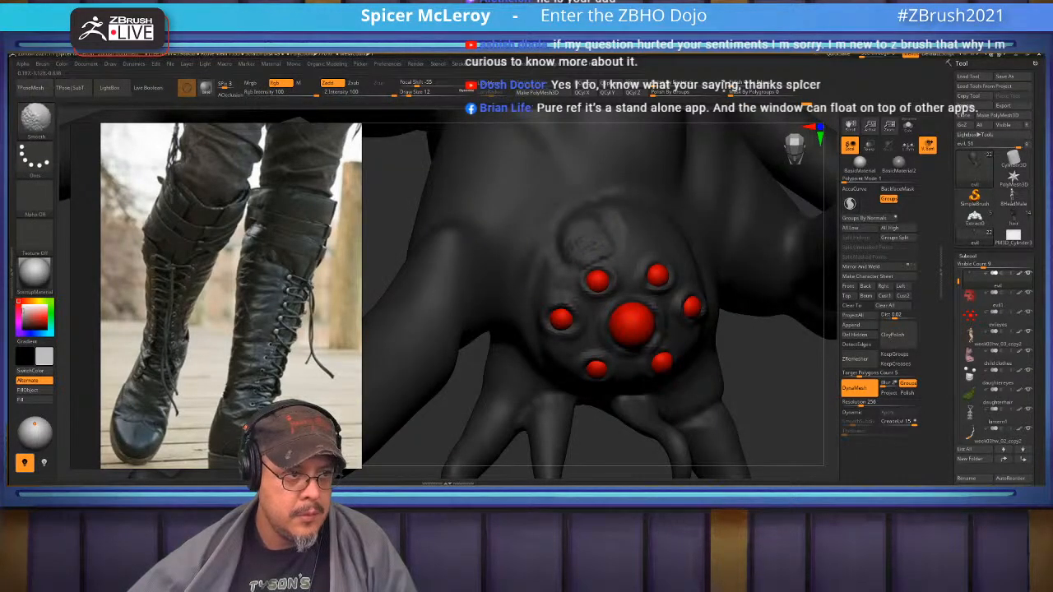
{"action": "right_click_drag", "start_coordinate": [546, 260], "coordinate": [546, 183]}
{"action": "right_click_drag", "start_coordinate": [563, 281], "coordinate": [595, 288]}
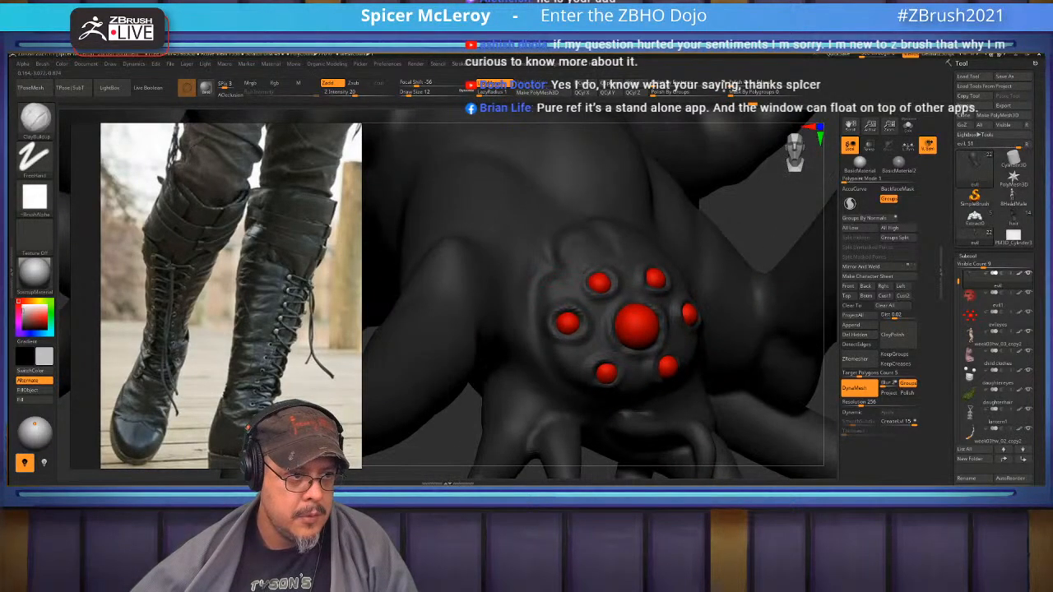
Set the ClayBuildup draw size to 16 and build up a ridge around the outer eye on the same side
{"action": "key", "text": "s"}
{"action": "left_click_drag", "start_coordinate": [536, 321], "coordinate": [540, 321]}
{"action": "left_click_drag", "start_coordinate": [544, 312], "coordinate": [548, 338]}
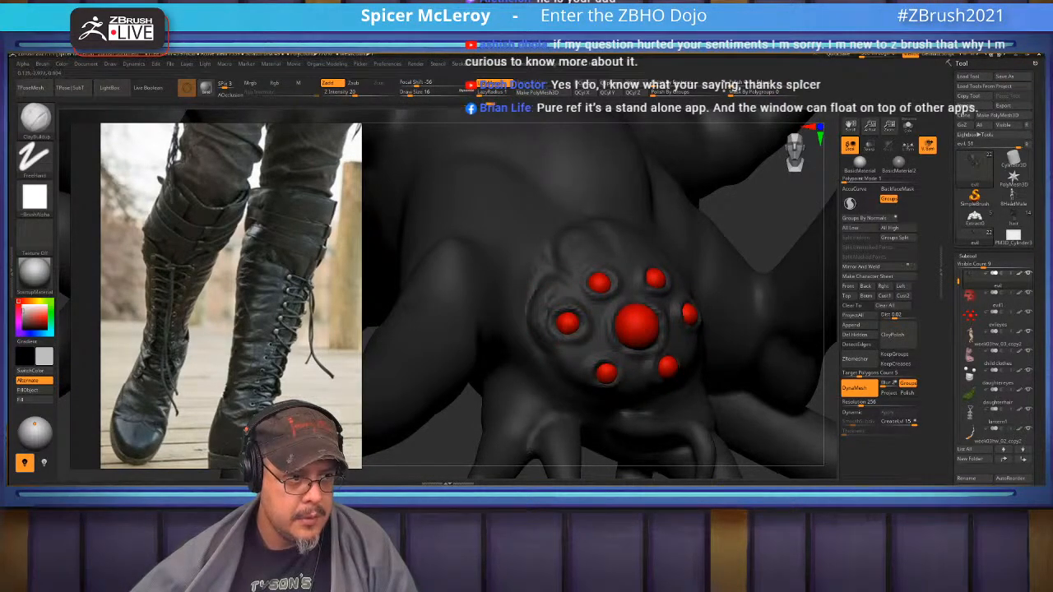
{"action": "mouse_move", "coordinate": [546, 309]}
{"action": "right_mouse_down"}
{"action": "mouse_move", "coordinate": [487, 307]}
{"action": "mouse_move", "coordinate": [519, 336]}
{"action": "mouse_move", "coordinate": [575, 238]}
{"action": "right_mouse_up"}
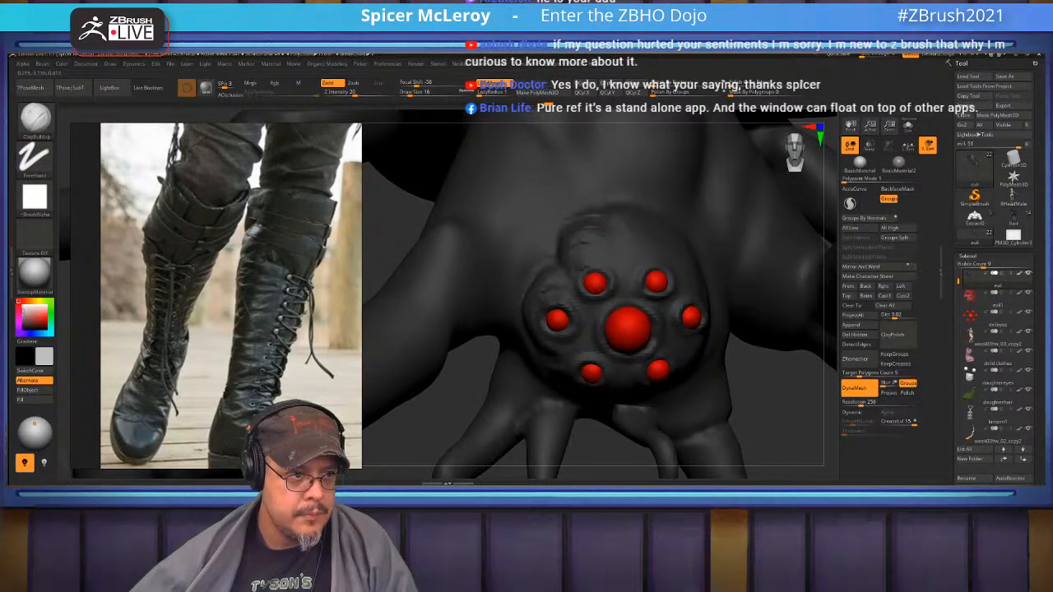
Build up clay above the spider's upper eyes with the ClayBuildup brush at draw size 23
{"action": "right_click_drag", "start_coordinate": [609, 255], "coordinate": [577, 258]}
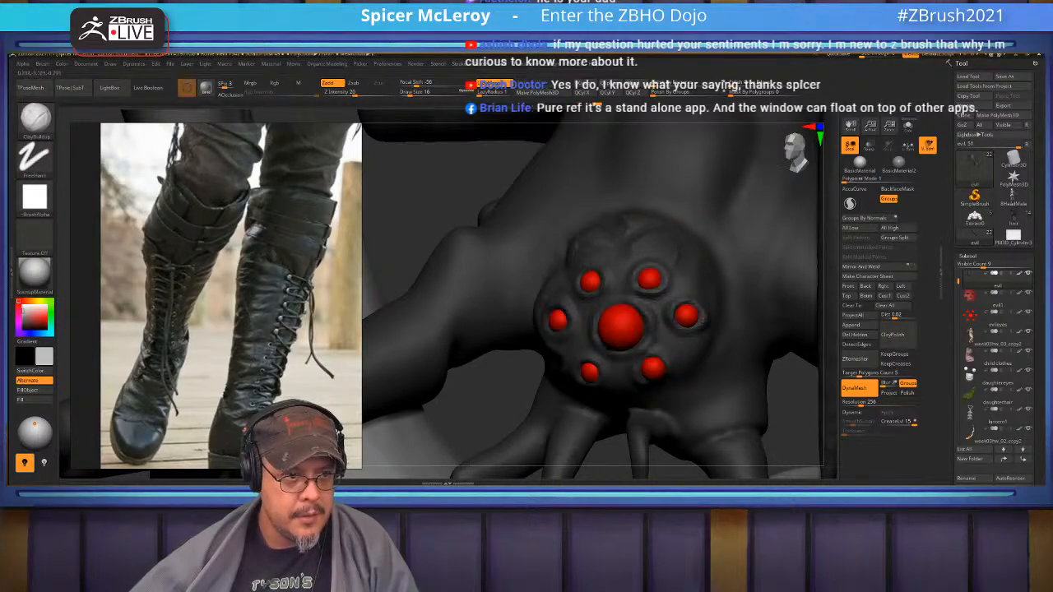
{"action": "key", "text": "s"}
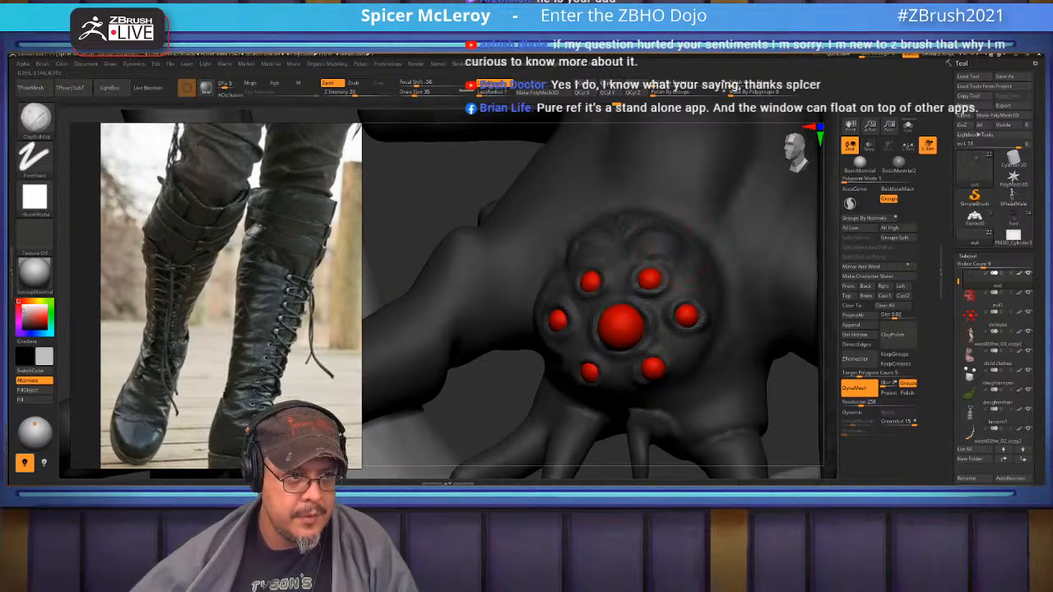
{"action": "key", "text": "s"}
{"action": "left_click_drag", "start_coordinate": [689, 260], "coordinate": [682, 260]}
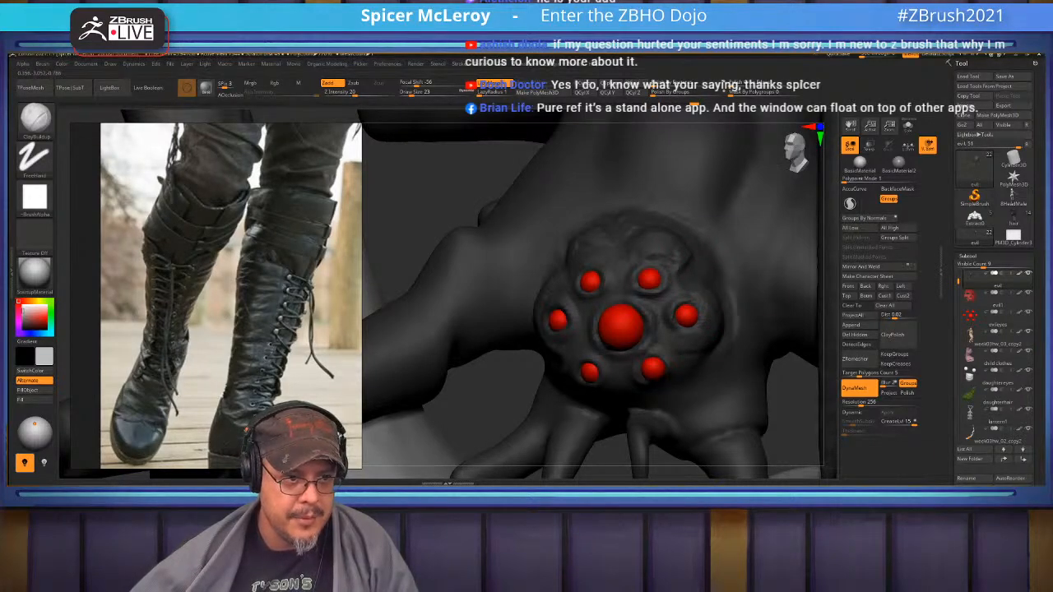
Build up clay ridges around the outer and lower eyes of the spider's eye cluster
{"action": "left_click_drag", "start_coordinate": [694, 353], "coordinate": [678, 360]}
{"action": "mouse_move", "coordinate": [469, 181]}
{"action": "left_mouse_down"}
{"action": "mouse_move", "coordinate": [473, 197]}
{"action": "mouse_move", "coordinate": [368, 246]}
{"action": "left_mouse_up"}
{"action": "mouse_move", "coordinate": [680, 357]}
{"action": "left_mouse_down"}
{"action": "mouse_move", "coordinate": [646, 387]}
{"action": "mouse_move", "coordinate": [669, 374]}
{"action": "left_mouse_up"}
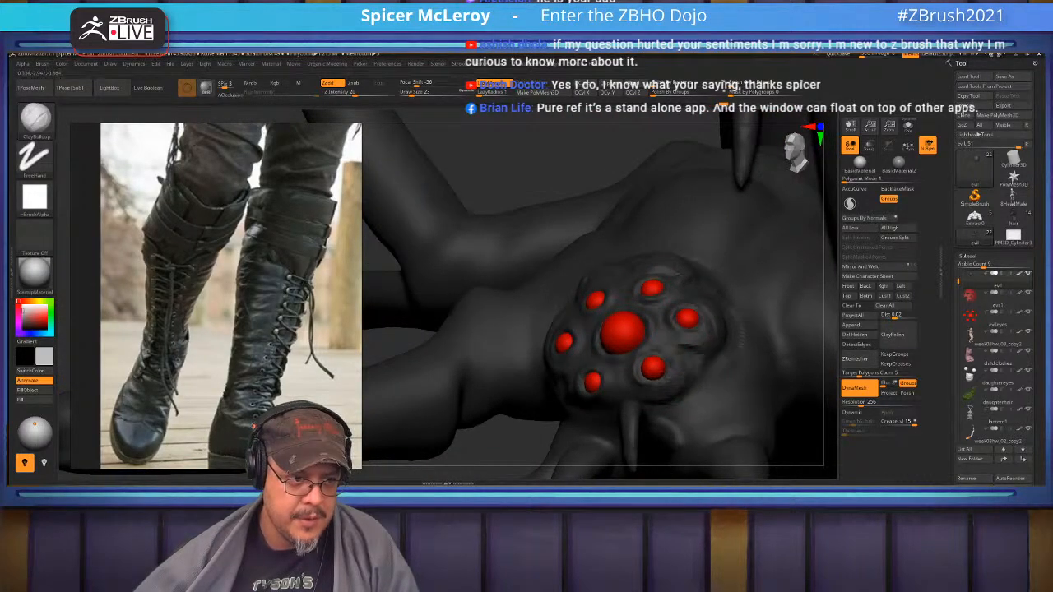
{"action": "left_click_drag", "start_coordinate": [477, 181], "coordinate": [568, 177]}
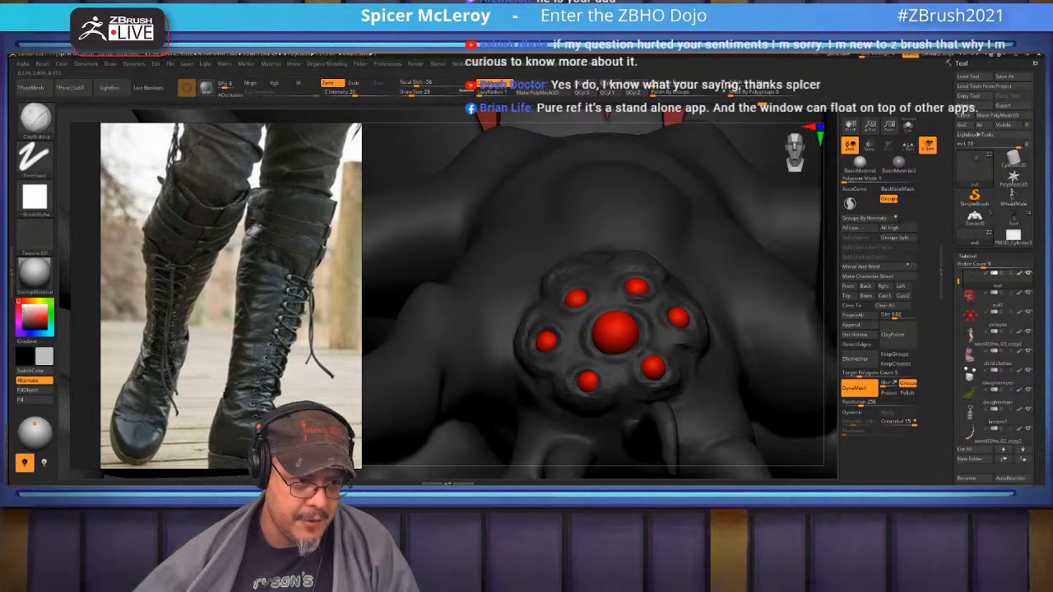
{"action": "left_click_drag", "start_coordinate": [615, 385], "coordinate": [569, 406]}
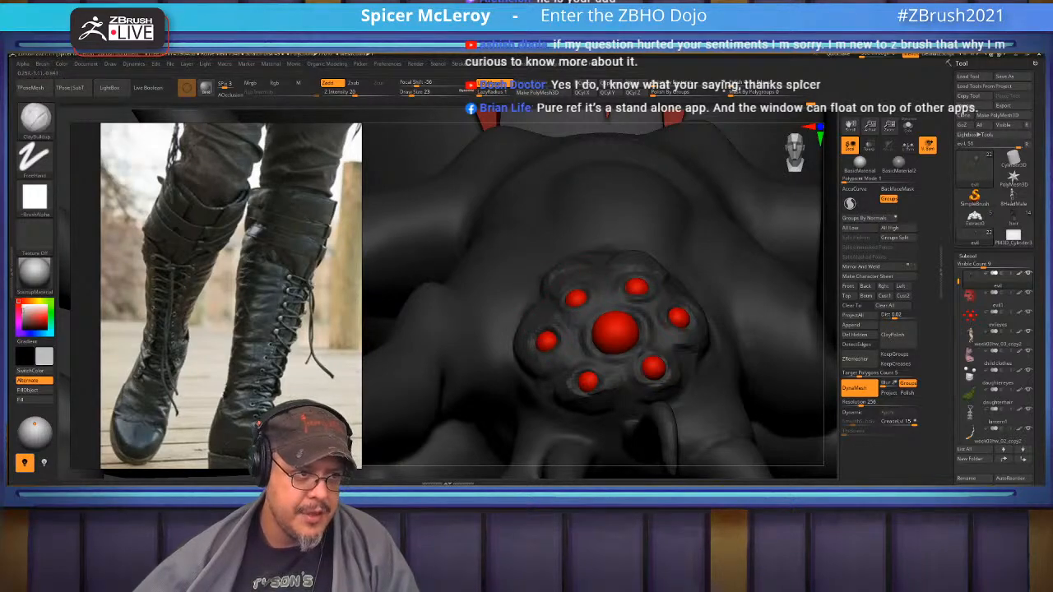
Refine and smooth the fleshy bumps above and around the spider's eyes
{"action": "right_click_drag", "start_coordinate": [575, 206], "coordinate": [574, 272]}
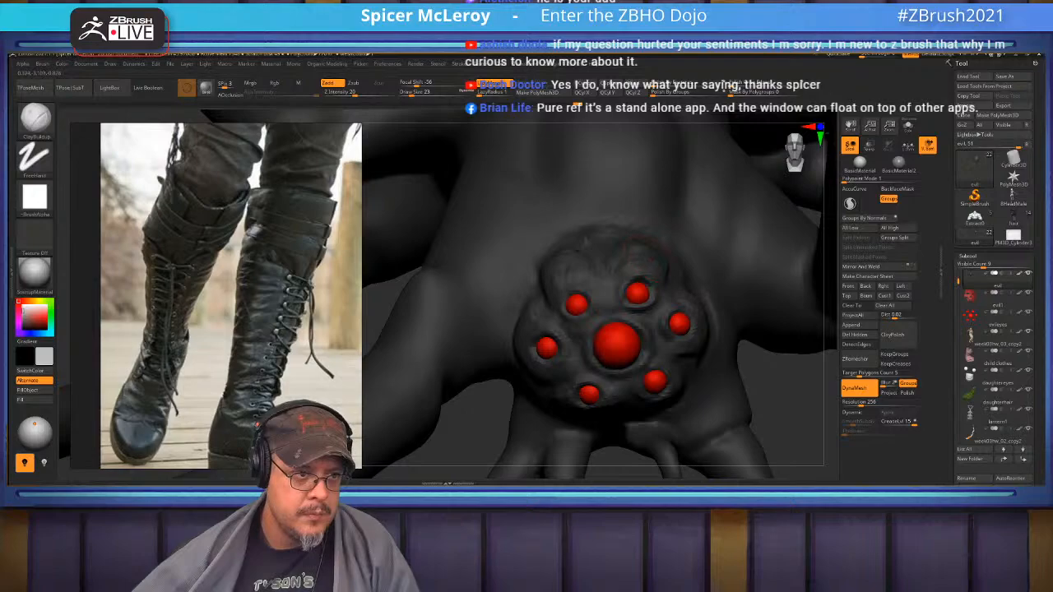
{"action": "key", "text": "shift"}
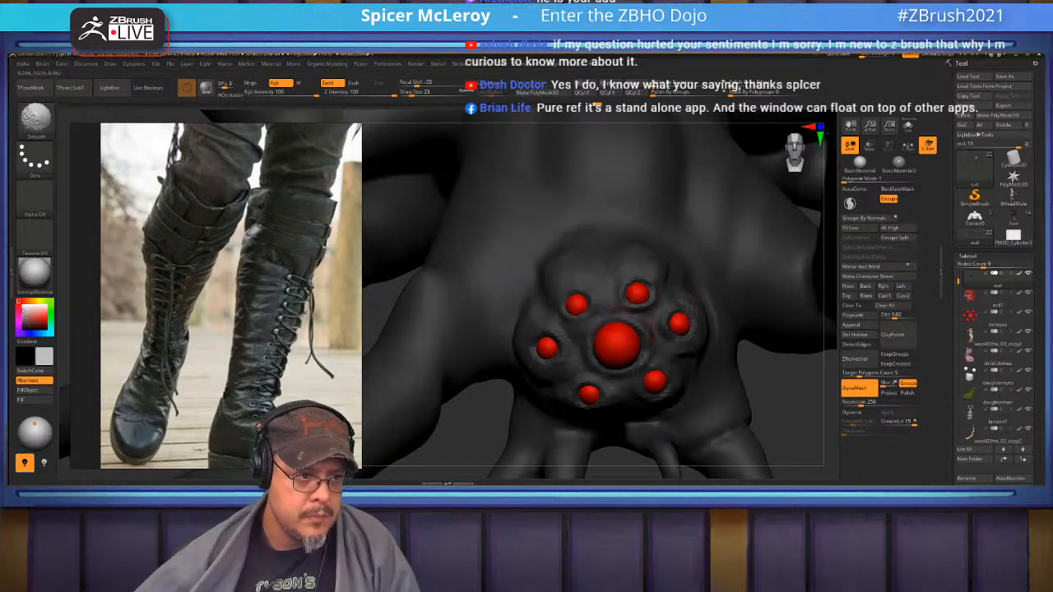
{"action": "right_click_drag", "start_coordinate": [545, 321], "coordinate": [581, 349]}
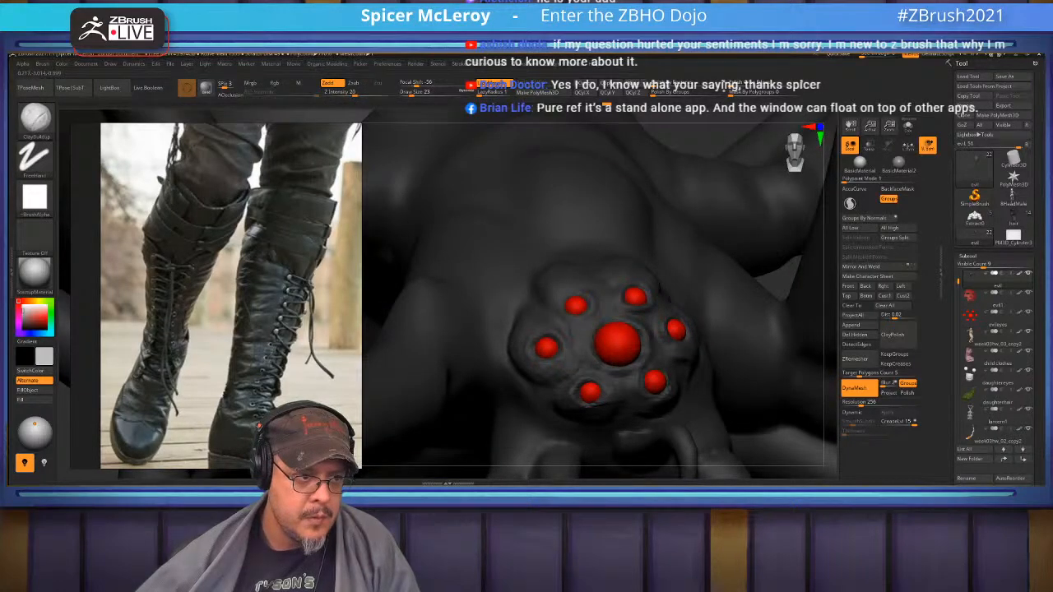
{"action": "key", "text": "shift"}
{"action": "key", "text": "f"}
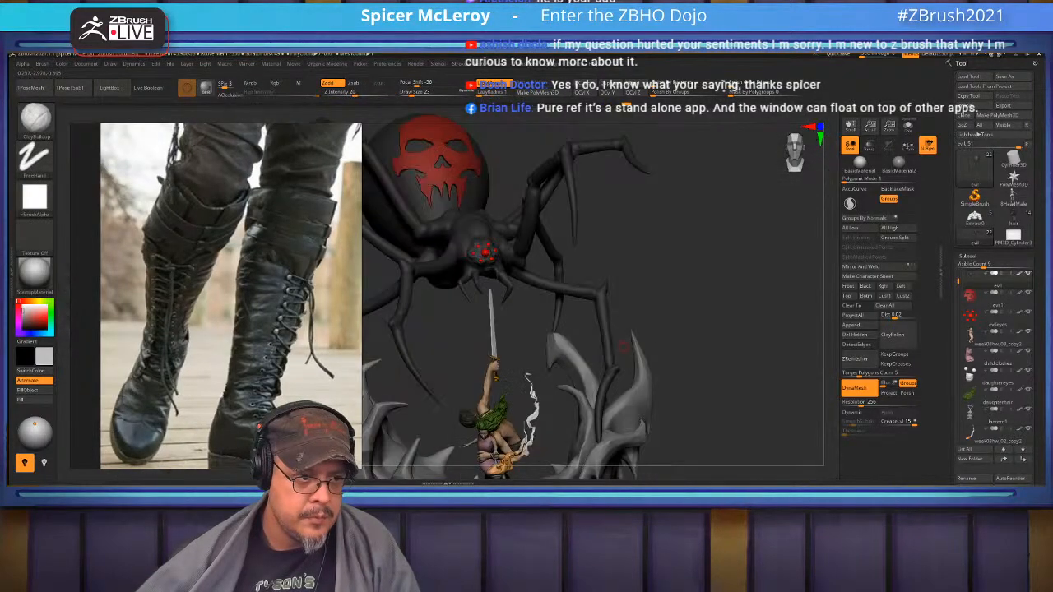
Carve a crease along one side of the oval bump behind the eyes using the Standard brush at draw size 9, undoing the extra stroke
{"action": "right_click_drag", "start_coordinate": [730, 282], "coordinate": [772, 324]}
{"action": "mouse_move", "coordinate": [609, 246]}
{"action": "right_mouse_down", "text": "ctrl"}
{"action": "mouse_move", "coordinate": [593, 310]}
{"action": "mouse_move", "coordinate": [604, 319]}
{"action": "mouse_move", "coordinate": [575, 329]}
{"action": "right_mouse_up", "text": "ctrl"}
{"action": "key", "text": "b"}
{"action": "key", "text": "d"}
{"action": "key", "text": "s"}
{"action": "key", "text": "b"}
{"action": "key", "text": "s"}
{"action": "key", "text": "t"}
{"action": "right_click_drag", "start_coordinate": [564, 271], "coordinate": [584, 305]}
{"action": "key", "text": "s"}
{"action": "left_click_drag", "start_coordinate": [579, 306], "coordinate": [571, 306]}
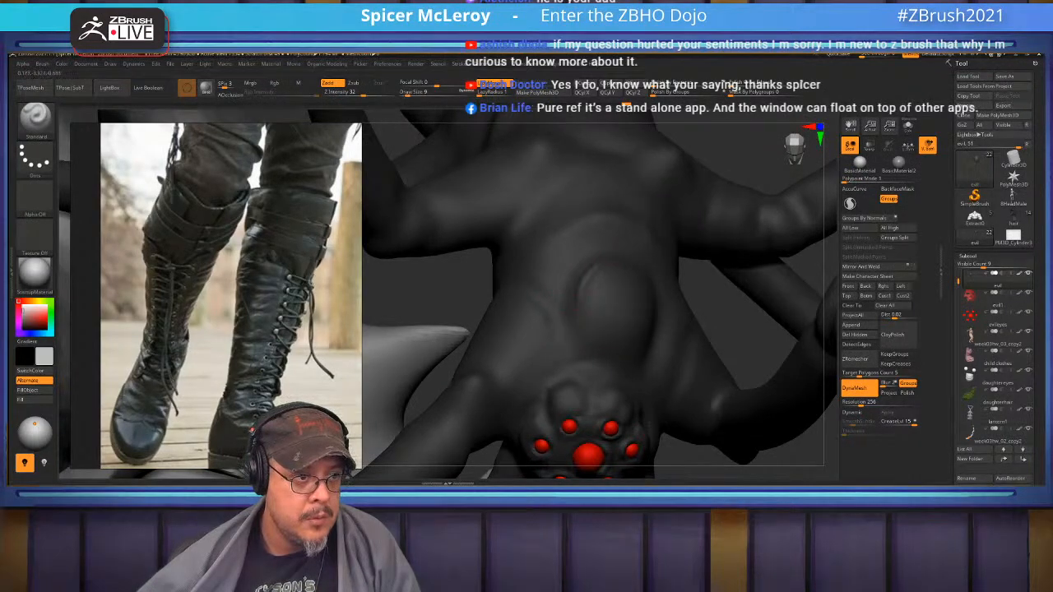
{"action": "left_click_drag", "start_coordinate": [597, 264], "coordinate": [582, 354]}
{"action": "mouse_move", "coordinate": [570, 287]}
{"action": "left_mouse_down"}
{"action": "mouse_move", "coordinate": [569, 335]}
{"action": "mouse_move", "coordinate": [586, 356]}
{"action": "mouse_move", "coordinate": [576, 343]}
{"action": "left_mouse_up"}
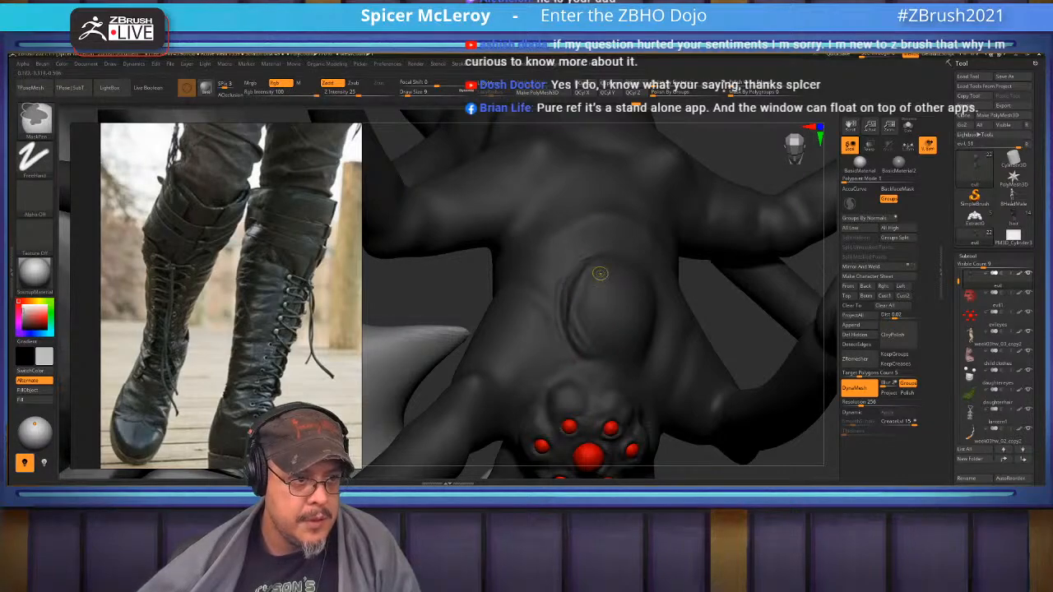
{"action": "key", "text": "ctrl+z"}
Continue the carved crease around the rest of the oval bump to outline it as a plate
{"action": "right_click_drag", "start_coordinate": [625, 278], "coordinate": [567, 268]}
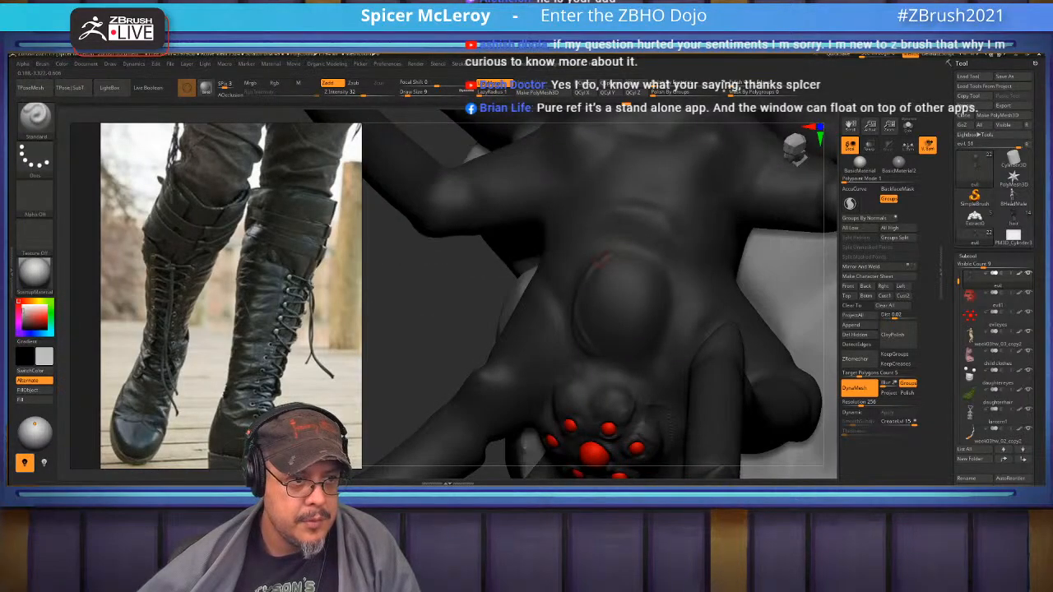
{"action": "mouse_move", "coordinate": [653, 347]}
{"action": "left_mouse_down"}
{"action": "mouse_move", "coordinate": [607, 363]}
{"action": "mouse_move", "coordinate": [658, 360]}
{"action": "mouse_move", "coordinate": [674, 280]}
{"action": "mouse_move", "coordinate": [650, 257]}
{"action": "left_mouse_up"}
{"action": "right_click_drag", "start_coordinate": [650, 256], "coordinate": [633, 251]}
{"action": "mouse_move", "coordinate": [636, 253]}
{"action": "left_mouse_down"}
{"action": "mouse_move", "coordinate": [580, 283]}
{"action": "mouse_move", "coordinate": [583, 351]}
{"action": "mouse_move", "coordinate": [577, 267]}
{"action": "left_mouse_up"}
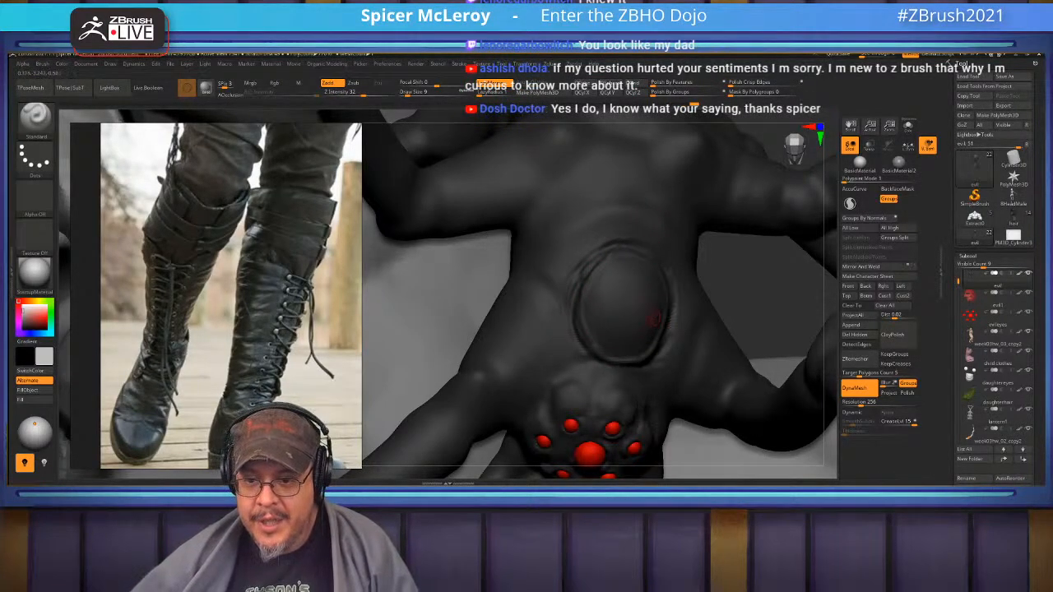
Sculpt small wrinkles along the upper sides of the eye cluster with the Standard brush
{"action": "mouse_move", "coordinate": [654, 317]}
{"action": "right_mouse_down"}
{"action": "mouse_move", "coordinate": [683, 304]}
{"action": "mouse_move", "coordinate": [724, 341]}
{"action": "right_mouse_up"}
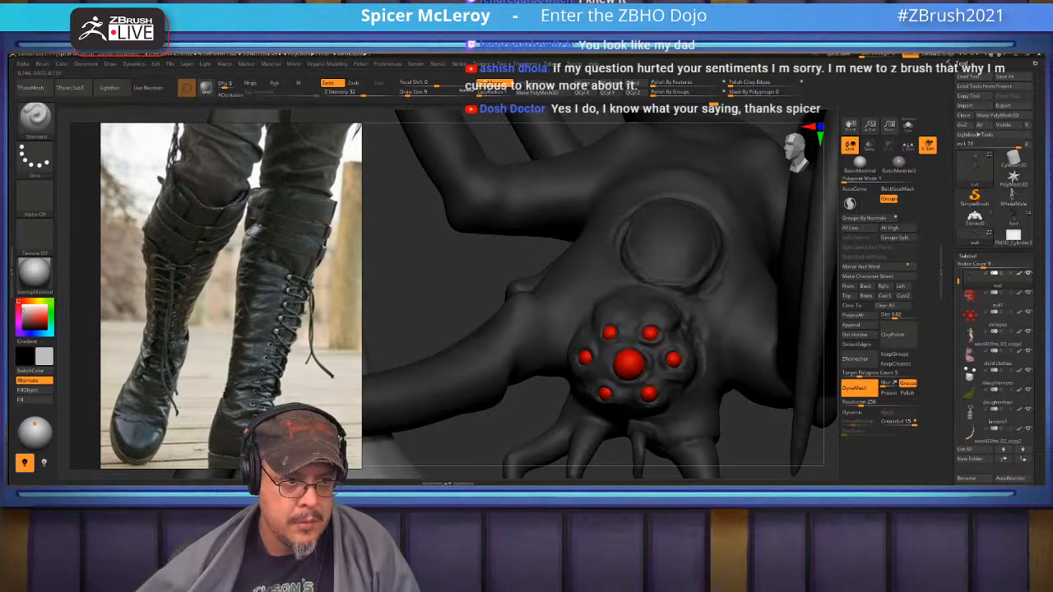
{"action": "left_click_drag", "start_coordinate": [712, 332], "coordinate": [637, 308]}
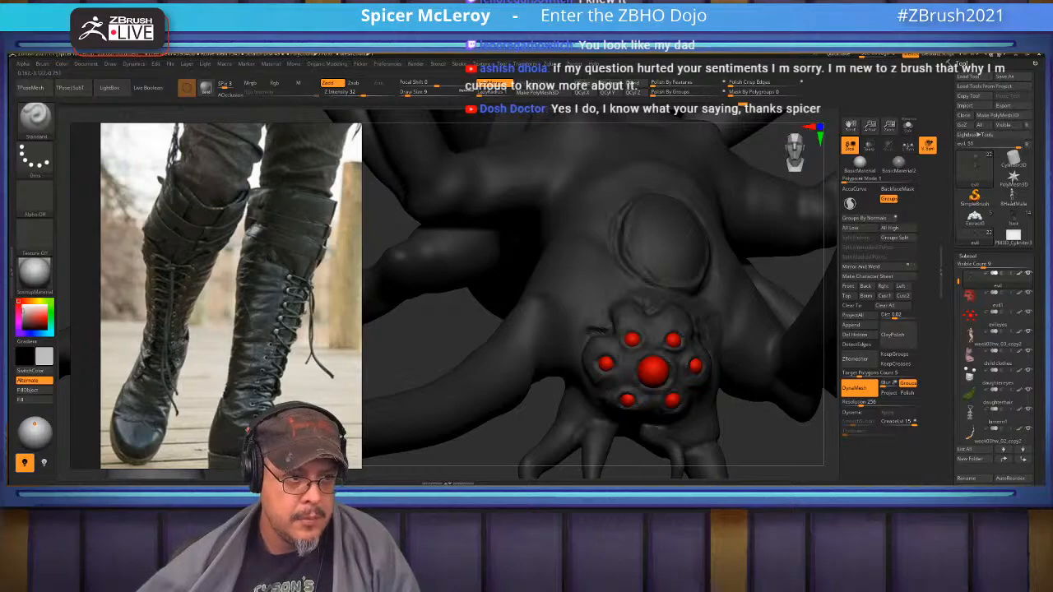
{"action": "key", "text": "f"}
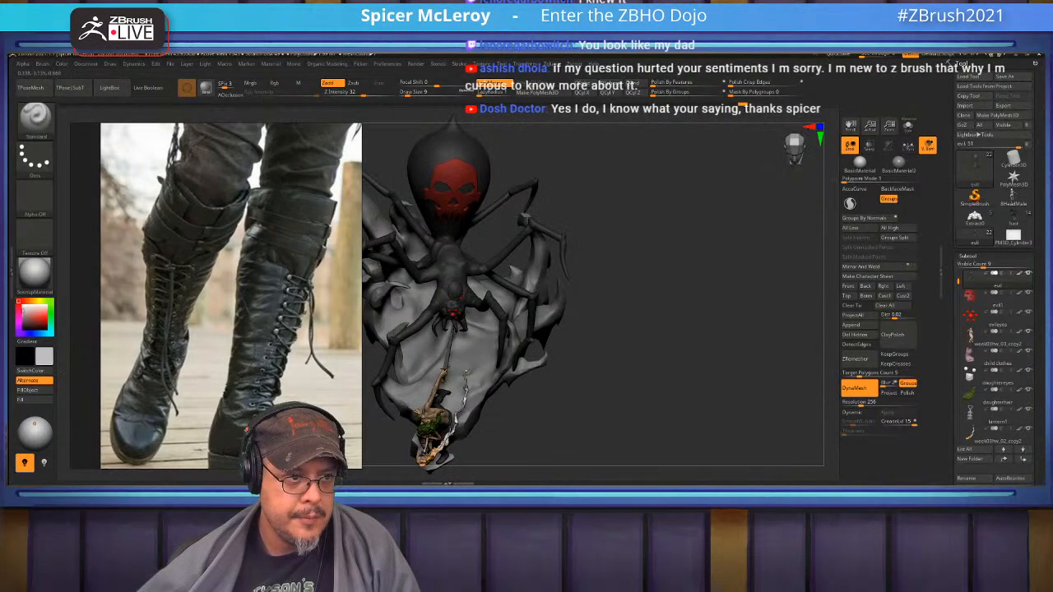
Outline a rounded pad on the spider's back at the base of each leg behind the oval plate
{"action": "left_click_drag", "start_coordinate": [674, 329], "coordinate": [707, 383]}
{"action": "mouse_move", "coordinate": [707, 247]}
{"action": "left_mouse_down", "text": "alt"}
{"action": "mouse_move", "coordinate": [723, 321]}
{"action": "mouse_move", "coordinate": [708, 263]}
{"action": "left_mouse_up", "text": "alt"}
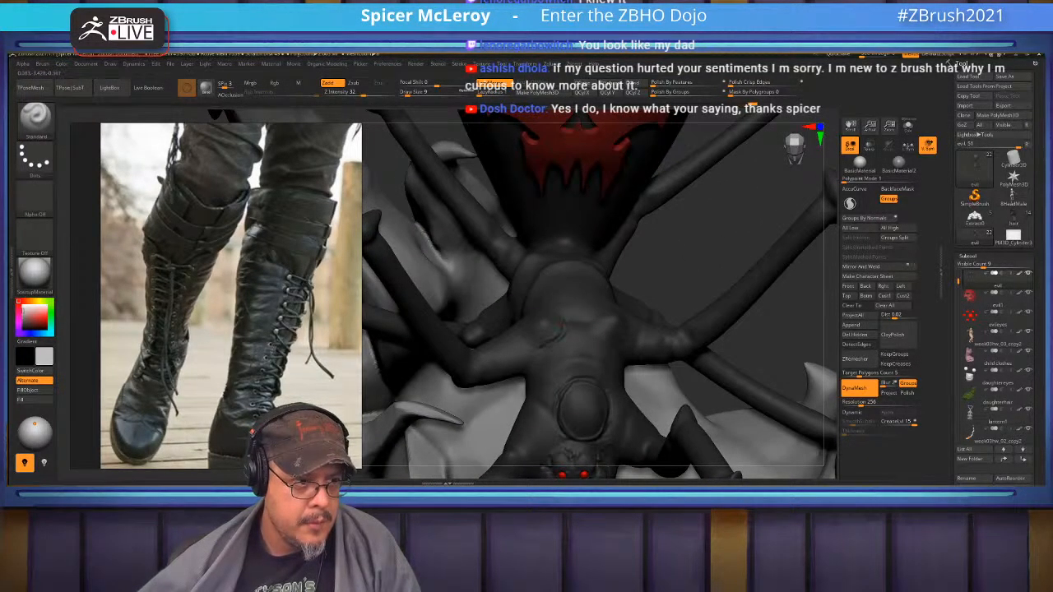
{"action": "right_click_drag", "start_coordinate": [552, 255], "coordinate": [560, 326]}
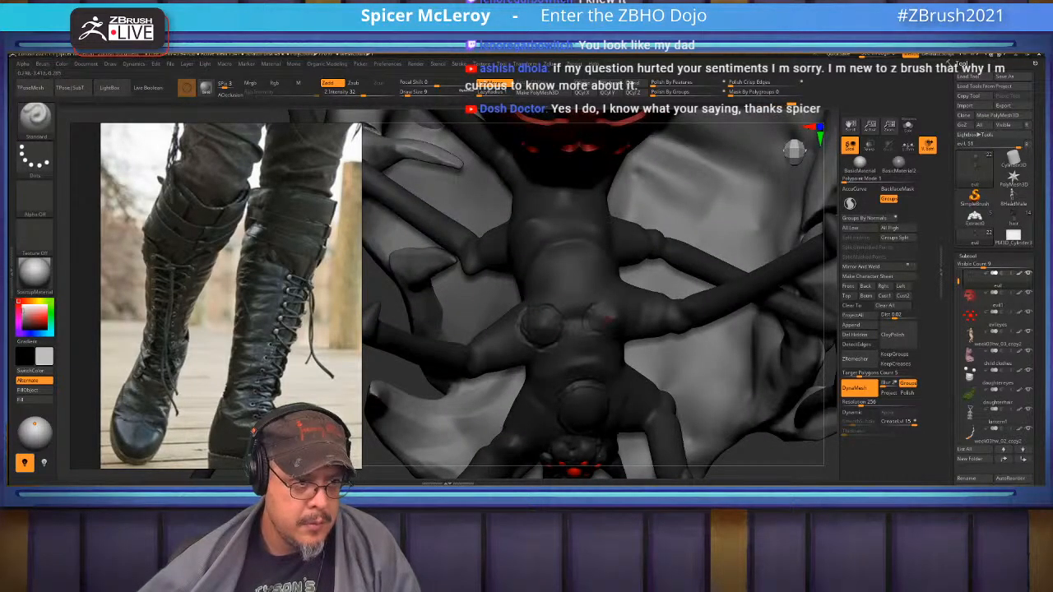
{"action": "right_click_drag", "start_coordinate": [607, 321], "coordinate": [623, 299]}
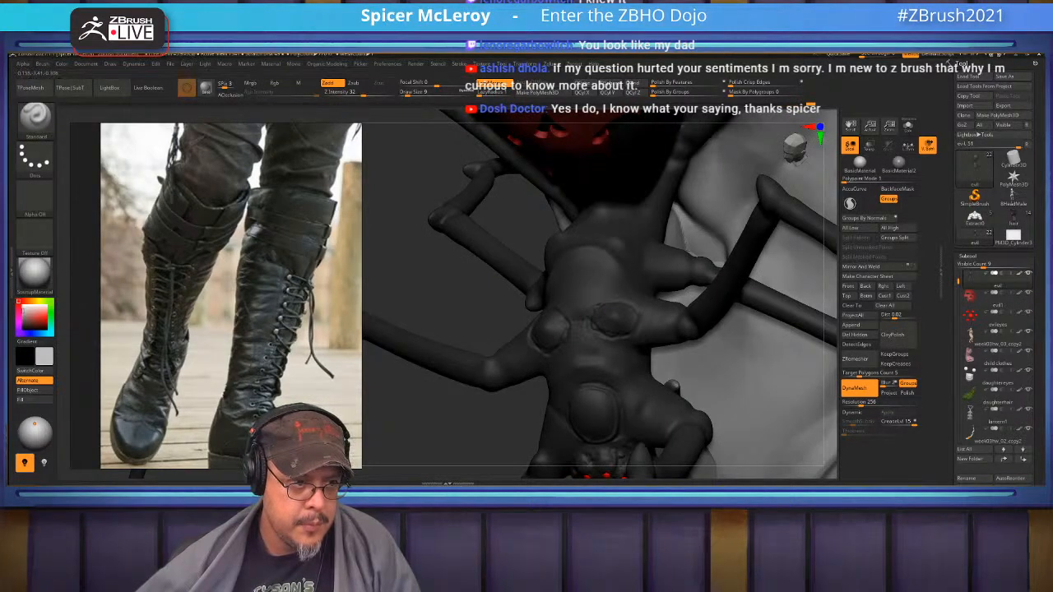
{"action": "right_click_drag", "start_coordinate": [606, 311], "coordinate": [539, 270]}
Carve the outline of a large back plate behind the two rounded pads with the Standard brush at draw size 20
{"action": "key", "text": "s"}
{"action": "mouse_move", "coordinate": [530, 290]}
{"action": "left_mouse_down"}
{"action": "mouse_move", "coordinate": [540, 266]}
{"action": "mouse_move", "coordinate": [564, 255]}
{"action": "left_mouse_up"}
{"action": "mouse_move", "coordinate": [564, 255]}
{"action": "right_mouse_down"}
{"action": "mouse_move", "coordinate": [554, 253]}
{"action": "mouse_move", "coordinate": [629, 249]}
{"action": "mouse_move", "coordinate": [610, 247]}
{"action": "right_mouse_up"}
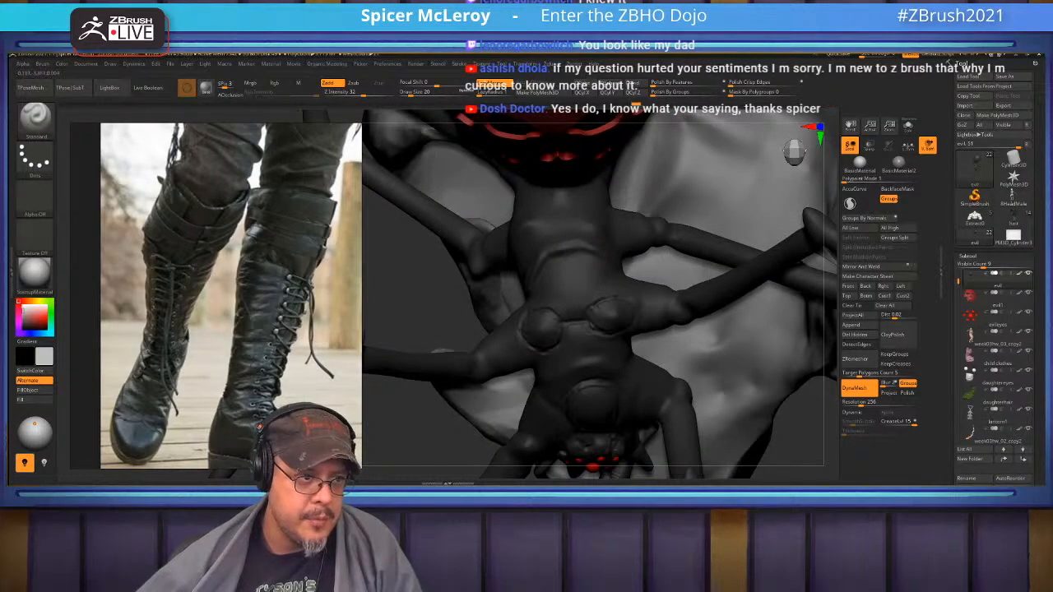
{"action": "right_click_drag", "start_coordinate": [610, 247], "coordinate": [556, 306]}
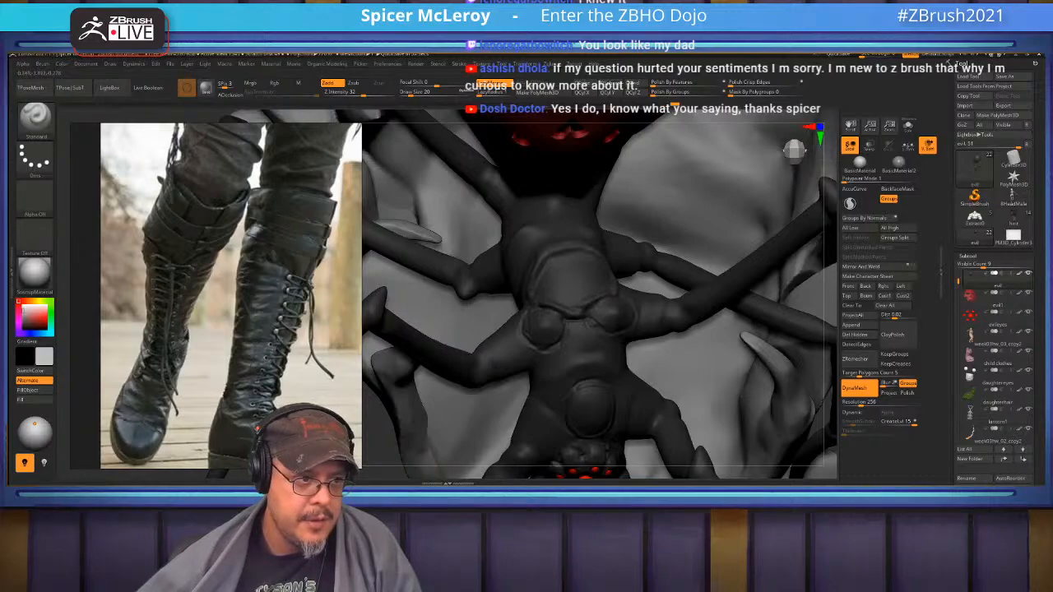
Fill out the large back plate with the ClayBuildup brush at draw size 37 and smooth its surface
{"action": "key", "text": "b"}
{"action": "key", "text": "c"}
{"action": "key", "text": "b"}
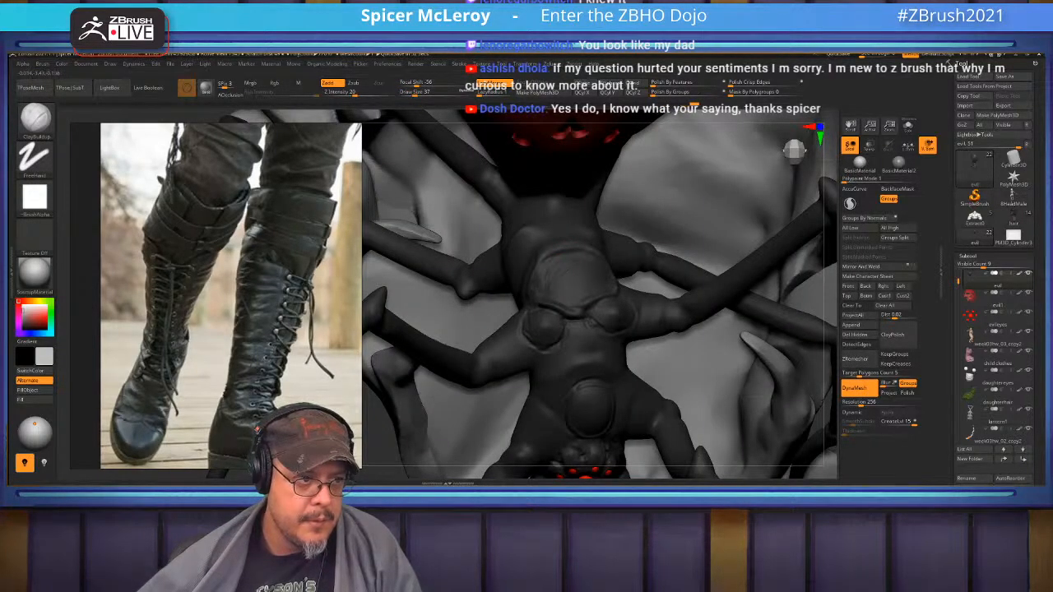
{"action": "left_click_drag", "start_coordinate": [556, 268], "coordinate": [572, 304]}
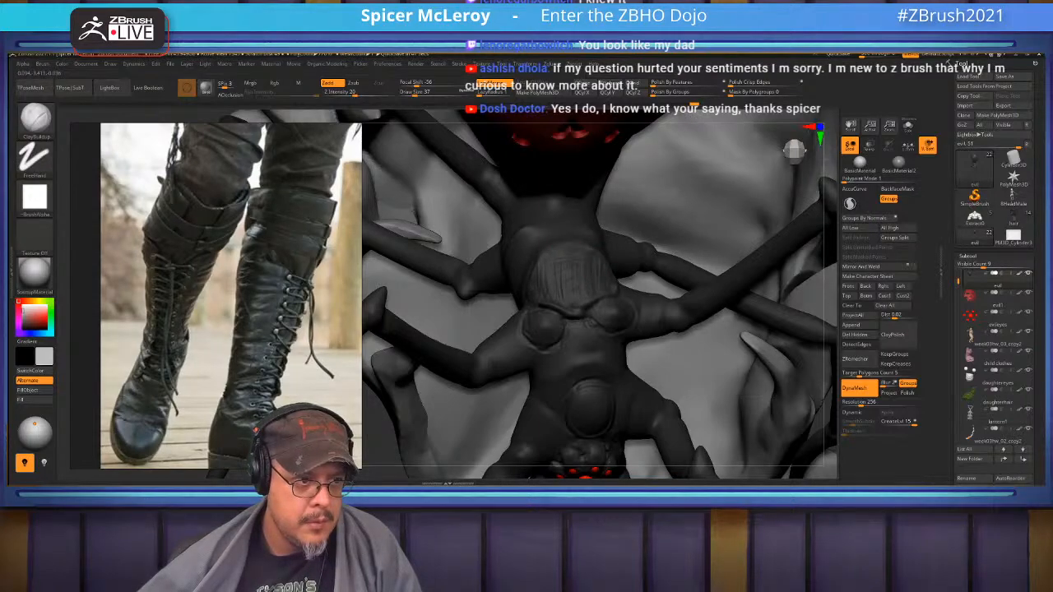
{"action": "key", "text": "shift"}
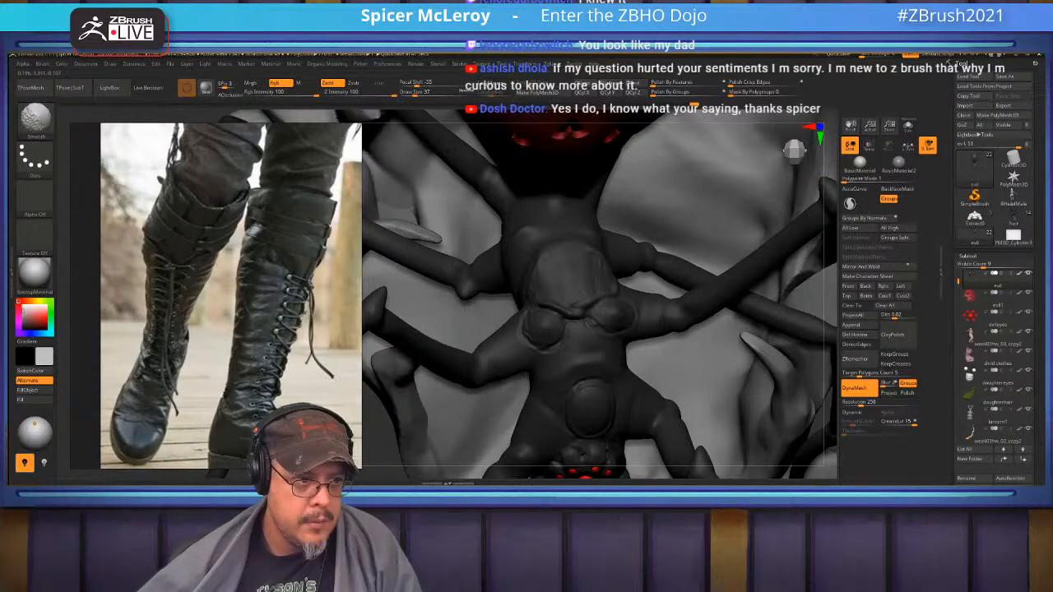
Sculpt ridges along the side of the large back plate with the Standard brush at draw size 23
{"action": "mouse_move", "coordinate": [461, 272]}
{"action": "right_mouse_down"}
{"action": "mouse_move", "coordinate": [539, 263]}
{"action": "mouse_move", "coordinate": [549, 251]}
{"action": "mouse_move", "coordinate": [523, 260]}
{"action": "mouse_move", "coordinate": [530, 300]}
{"action": "mouse_move", "coordinate": [555, 284]}
{"action": "mouse_move", "coordinate": [540, 270]}
{"action": "right_mouse_up"}
{"action": "key", "text": "b"}
{"action": "key", "text": "s"}
{"action": "key", "text": "t"}
{"action": "key", "text": "s"}
{"action": "left_click_drag", "start_coordinate": [540, 270], "coordinate": [544, 271]}
{"action": "right_click_drag", "start_coordinate": [544, 270], "coordinate": [556, 276]}
{"action": "left_click_drag", "start_coordinate": [545, 238], "coordinate": [544, 291]}
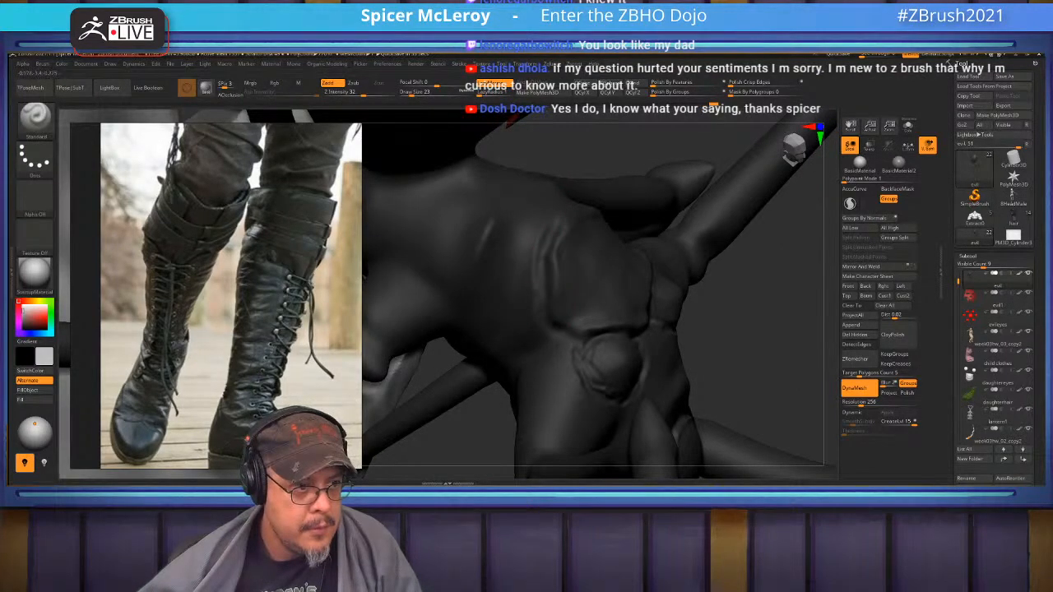
Define the raised rim of the large back plate, add uneven surface detail inside it and smooth the strokes
{"action": "right_click_drag", "start_coordinate": [569, 250], "coordinate": [546, 247]}
{"action": "left_click_drag", "start_coordinate": [592, 195], "coordinate": [567, 217]}
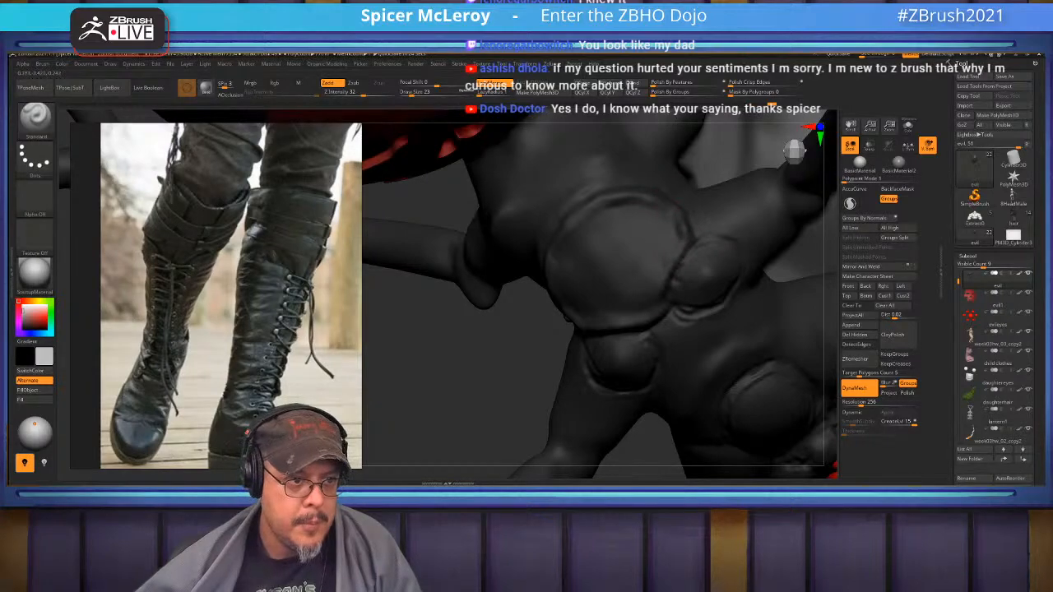
{"action": "right_click_drag", "start_coordinate": [575, 205], "coordinate": [623, 211]}
{"action": "mouse_move", "coordinate": [657, 310]}
{"action": "left_mouse_down"}
{"action": "mouse_move", "coordinate": [668, 319]}
{"action": "mouse_move", "coordinate": [590, 327]}
{"action": "mouse_move", "coordinate": [558, 309]}
{"action": "left_mouse_up"}
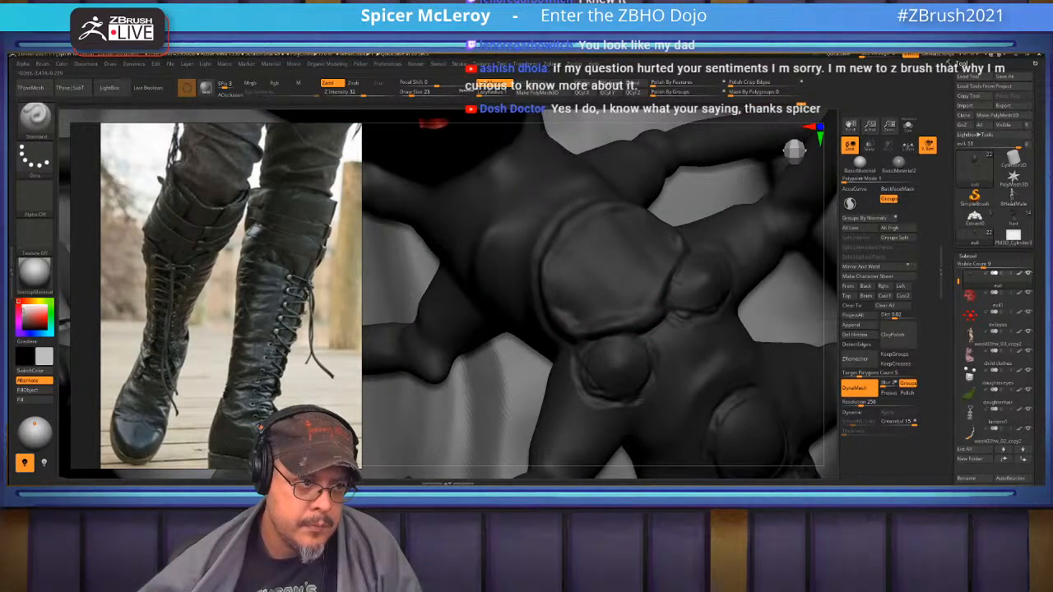
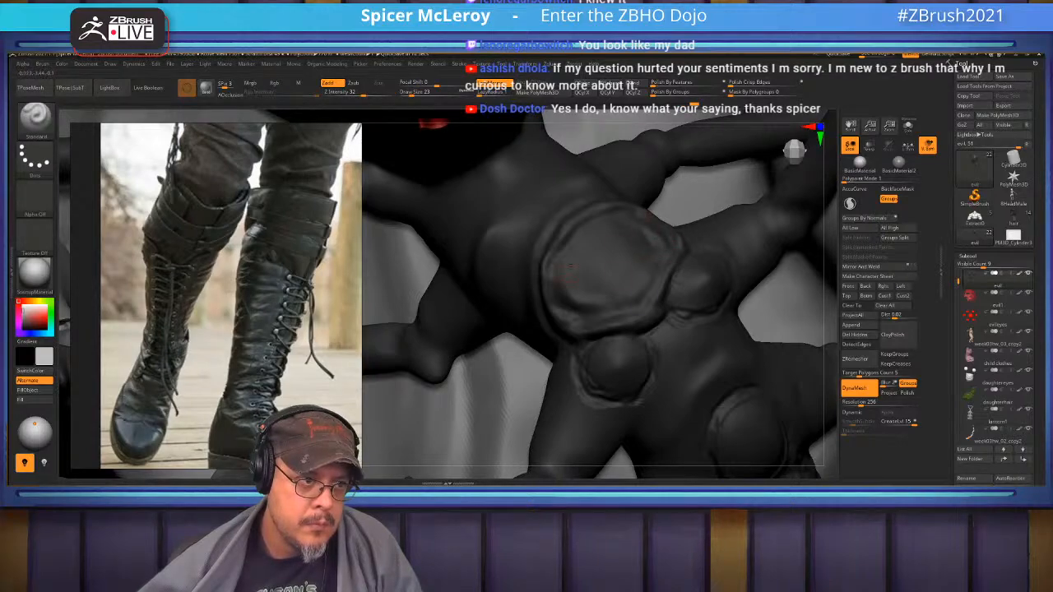
{"action": "key", "text": "shift"}
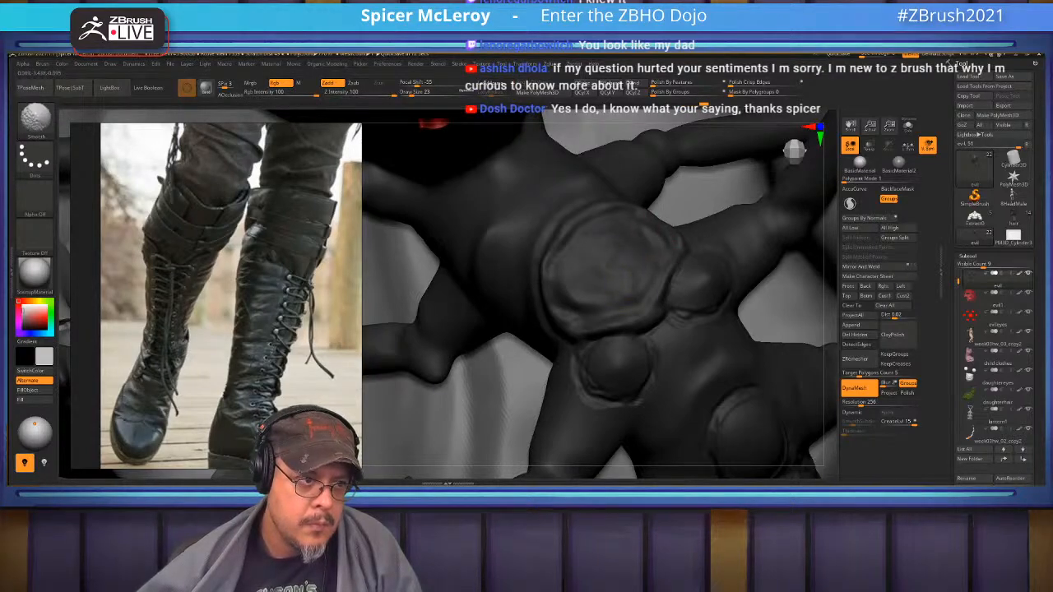
{"action": "key", "text": "f"}
{"action": "mouse_move", "coordinate": [707, 329]}
{"action": "left_mouse_down"}
{"action": "mouse_move", "coordinate": [757, 292]}
{"action": "mouse_move", "coordinate": [740, 354]}
{"action": "left_mouse_up"}
{"action": "left_click_drag", "start_coordinate": [723, 247], "coordinate": [756, 312]}
{"action": "mouse_move", "coordinate": [757, 247]}
{"action": "left_mouse_down"}
{"action": "mouse_move", "coordinate": [793, 238]}
{"action": "mouse_move", "coordinate": [753, 246]}
{"action": "left_mouse_up"}
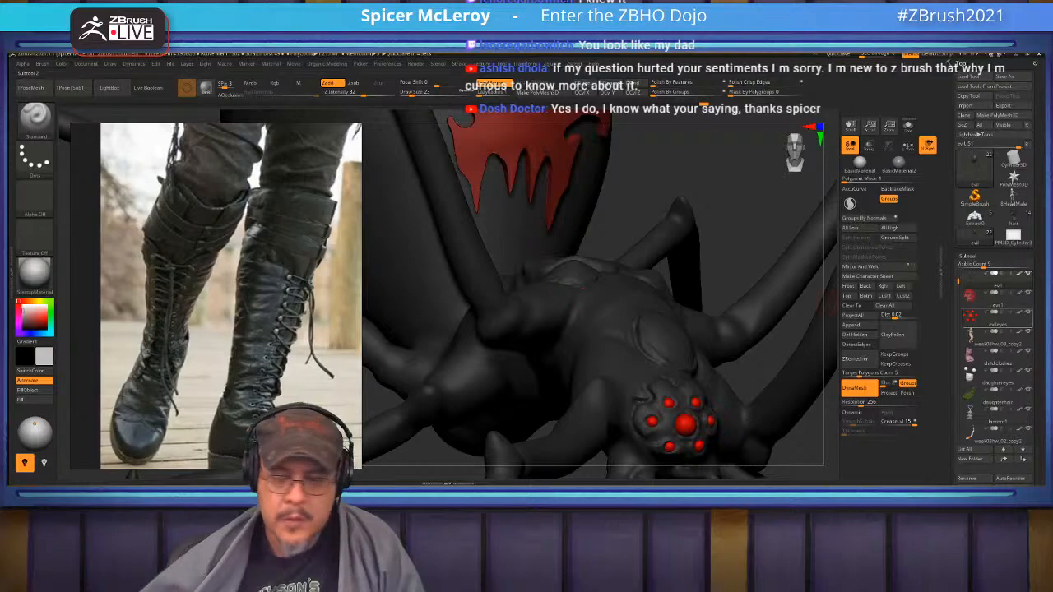
{"action": "mouse_move", "coordinate": [972, 316]}
{"action": "key", "text": "alt+Tab"}
{"action": "key", "text": "alt+Tab"}
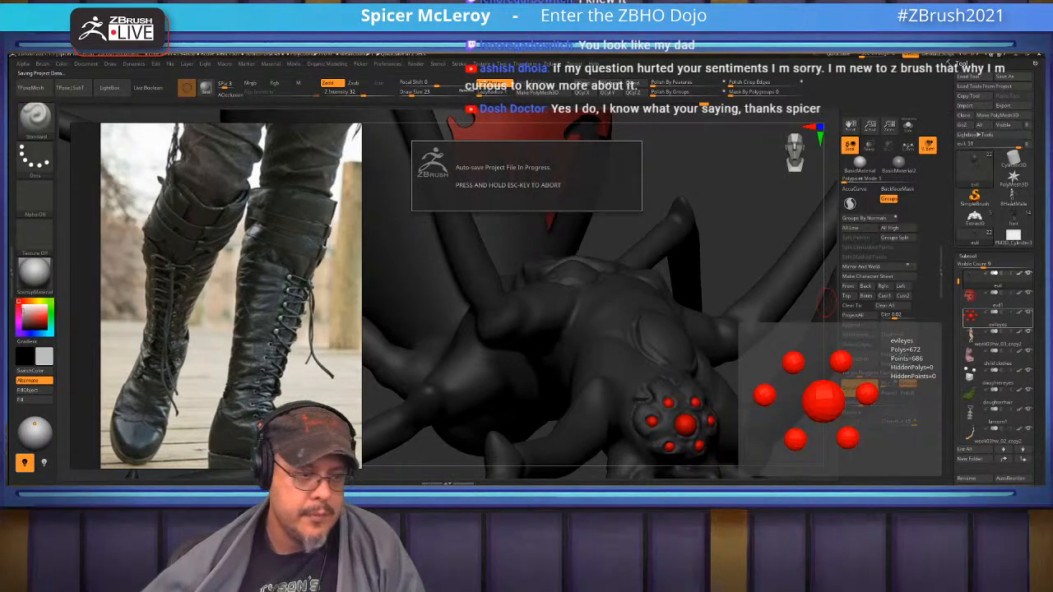
Sculpt folds around the leg base beneath the rounded pad with the Standard brush at draw size 16
{"action": "mouse_move", "coordinate": [810, 325]}
{"action": "left_mouse_down"}
{"action": "mouse_move", "coordinate": [745, 354]}
{"action": "mouse_move", "coordinate": [732, 329]}
{"action": "mouse_move", "coordinate": [686, 325]}
{"action": "mouse_move", "coordinate": [662, 304]}
{"action": "mouse_move", "coordinate": [668, 312]}
{"action": "left_mouse_up"}
{"action": "key", "text": "s"}
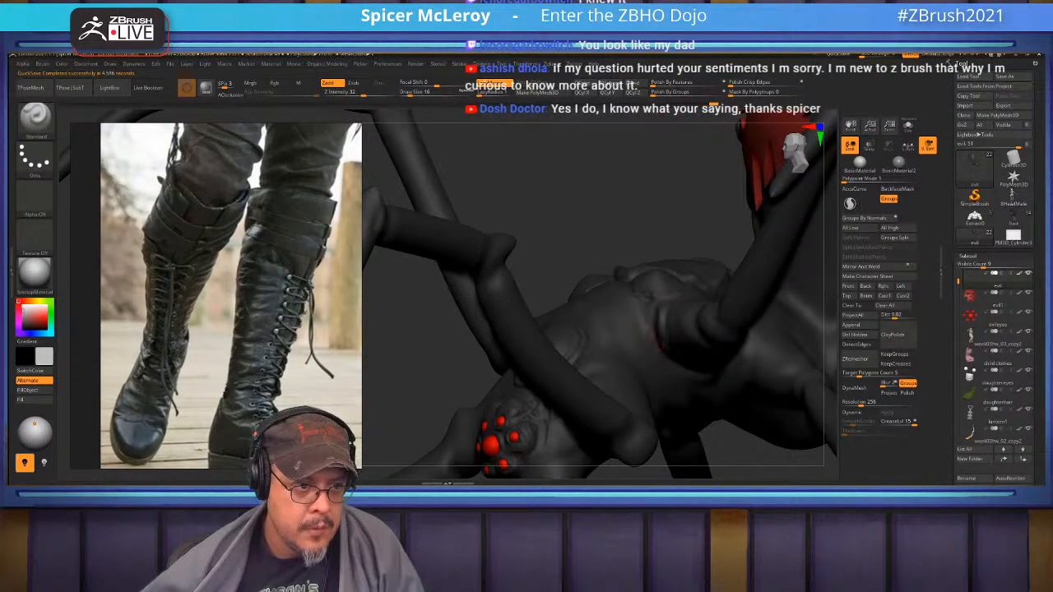
{"action": "left_click_drag", "start_coordinate": [666, 308], "coordinate": [776, 347]}
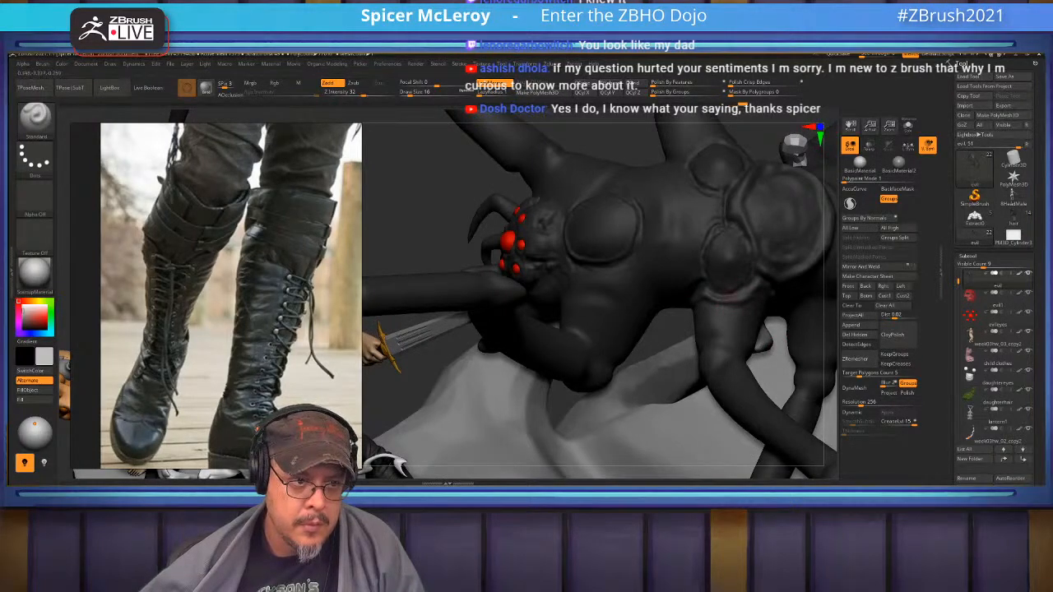
{"action": "left_click_drag", "start_coordinate": [724, 308], "coordinate": [715, 262]}
Reshape the rounded leg-base pad beside the large back plate with the Move brush at draw size 31
{"action": "key", "text": "b"}
{"action": "key", "text": "m"}
{"action": "key", "text": "v"}
{"action": "key", "text": "s"}
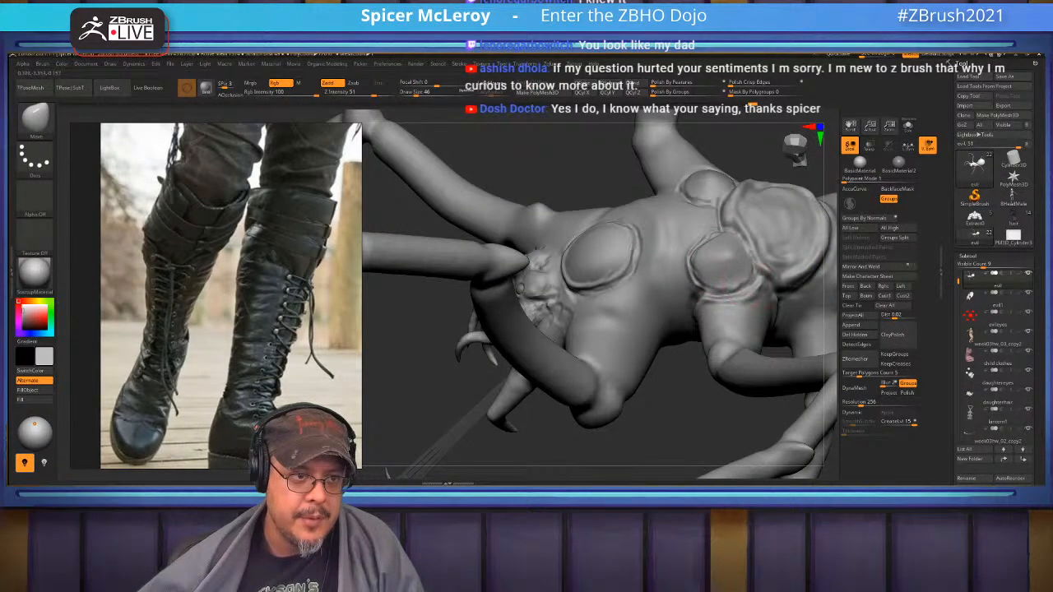
{"action": "right_click_drag", "start_coordinate": [714, 286], "coordinate": [729, 239]}
{"action": "key", "text": "s"}
{"action": "left_click_drag", "start_coordinate": [727, 239], "coordinate": [721, 239]}
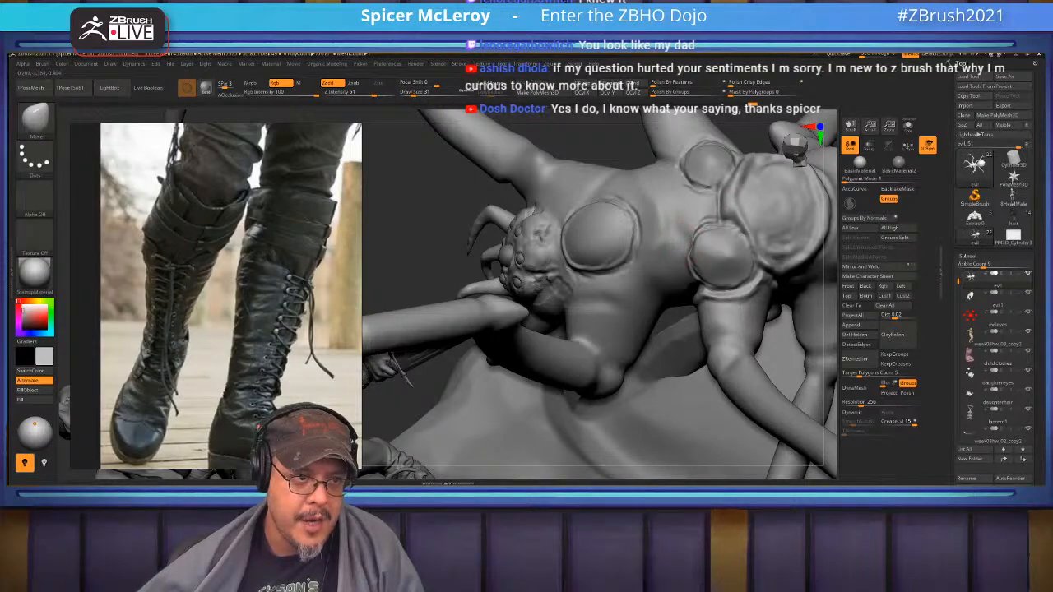
{"action": "key", "text": "ctrl"}
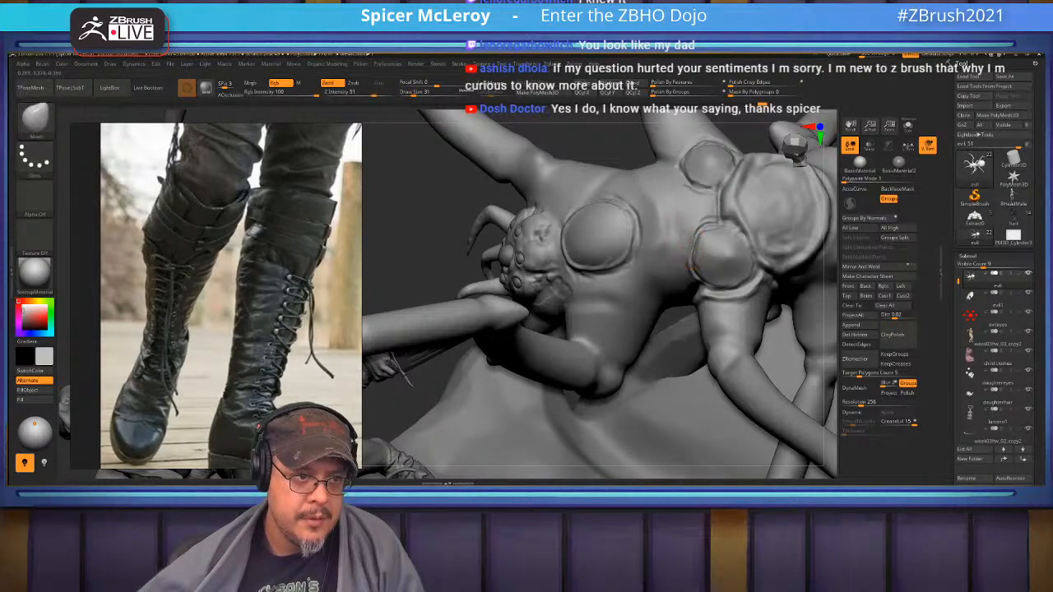
{"action": "left_click_drag", "start_coordinate": [697, 260], "coordinate": [709, 287]}
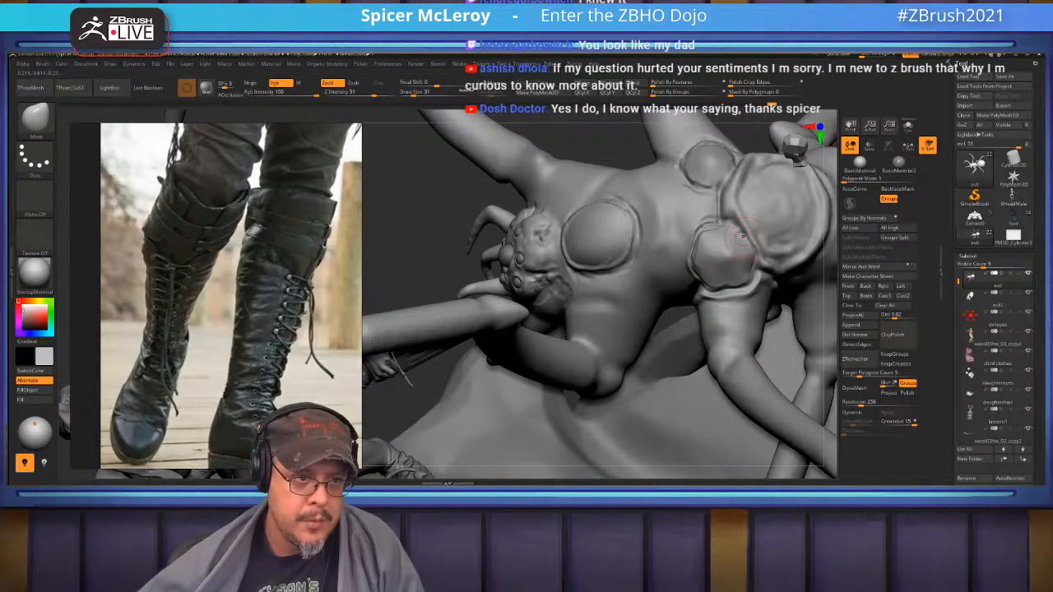
Smooth the surface between the opposite leg-base pad and the large back plate, using the Standard brush as the active brush
{"action": "right_click_drag", "start_coordinate": [725, 226], "coordinate": [676, 212]}
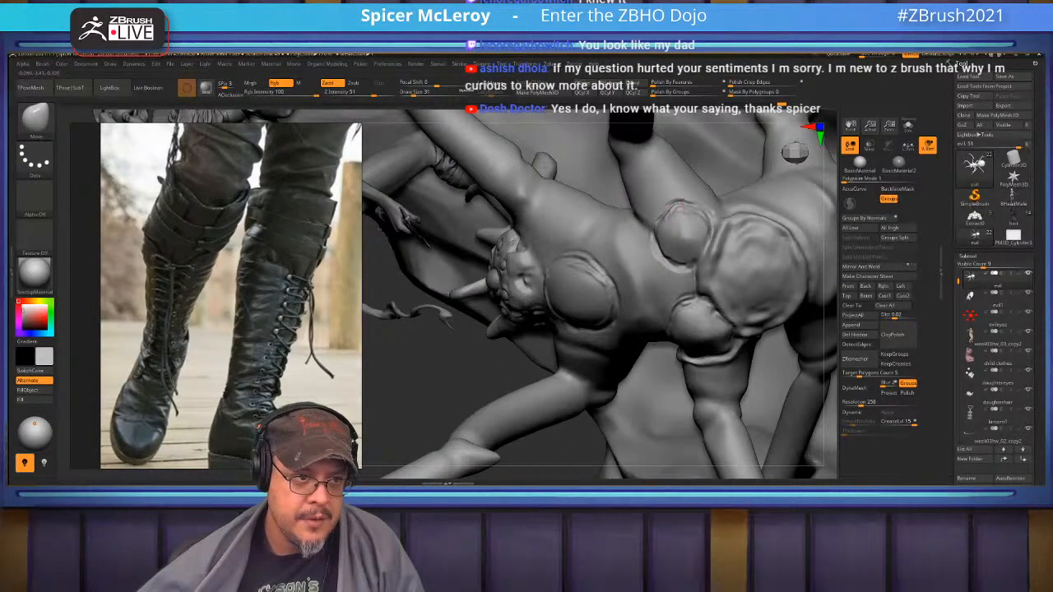
{"action": "key", "text": "b"}
{"action": "key", "text": "s"}
{"action": "key", "text": "t"}
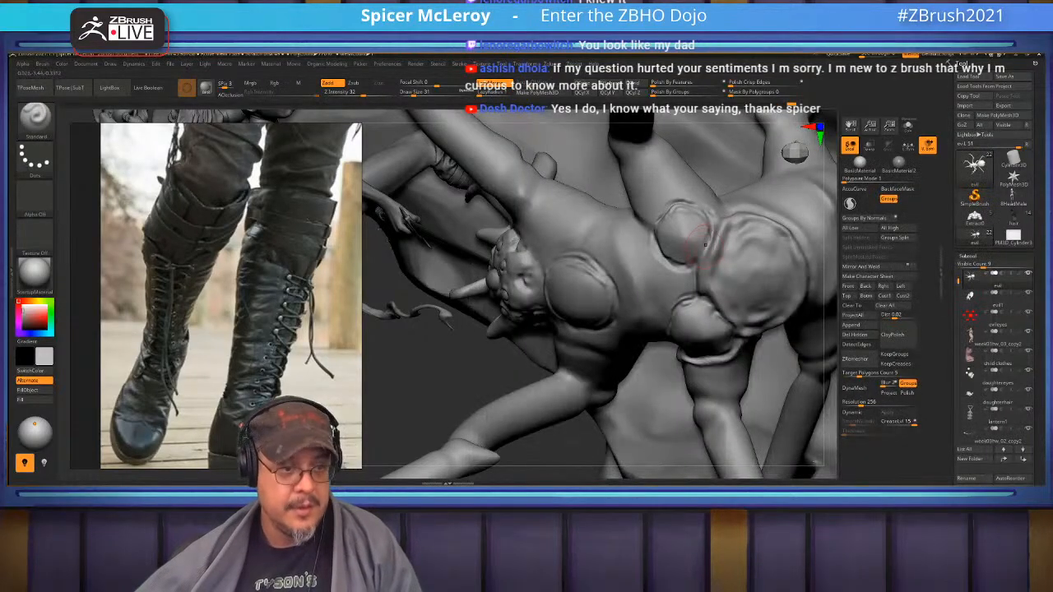
{"action": "left_click_drag", "start_coordinate": [703, 261], "coordinate": [705, 232], "text": "shift"}
Sculpt raised skin folds on the back and side behind the front oval plate with the Standard brush at draw size 20
{"action": "mouse_move", "coordinate": [639, 246]}
{"action": "right_mouse_down"}
{"action": "mouse_move", "coordinate": [648, 270]}
{"action": "mouse_move", "coordinate": [634, 276]}
{"action": "mouse_move", "coordinate": [627, 262]}
{"action": "right_mouse_up"}
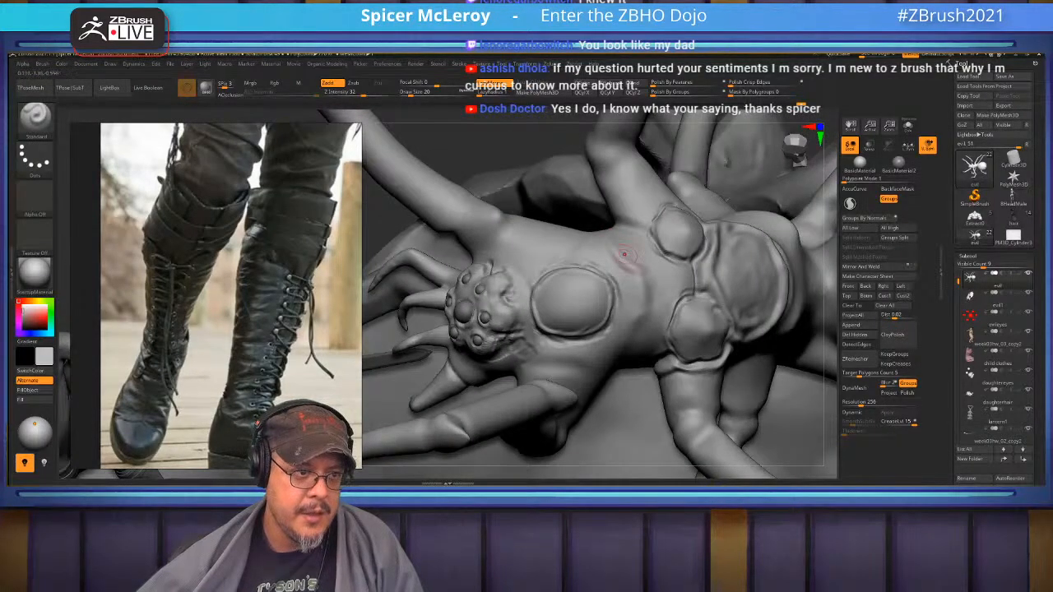
{"action": "right_click_drag", "start_coordinate": [640, 263], "coordinate": [658, 280]}
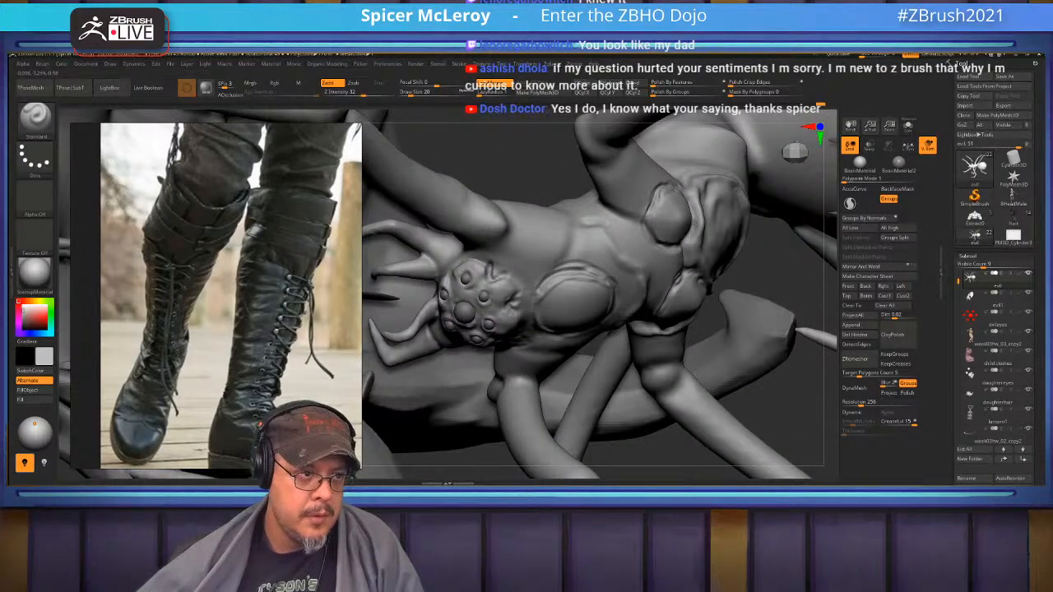
{"action": "left_click_drag", "start_coordinate": [583, 231], "coordinate": [569, 259]}
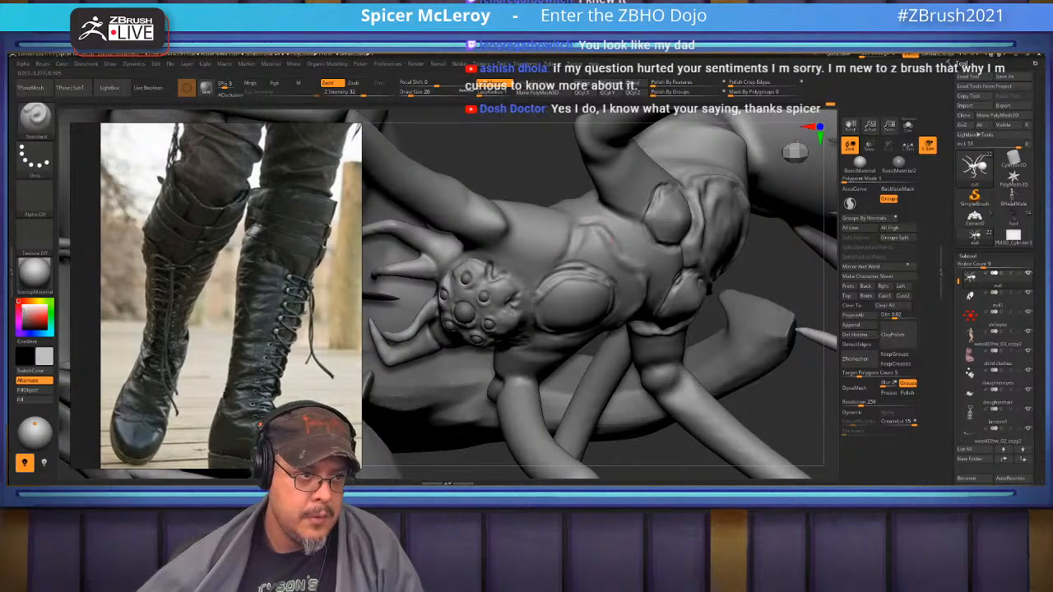
{"action": "right_click_drag", "start_coordinate": [600, 233], "coordinate": [625, 340]}
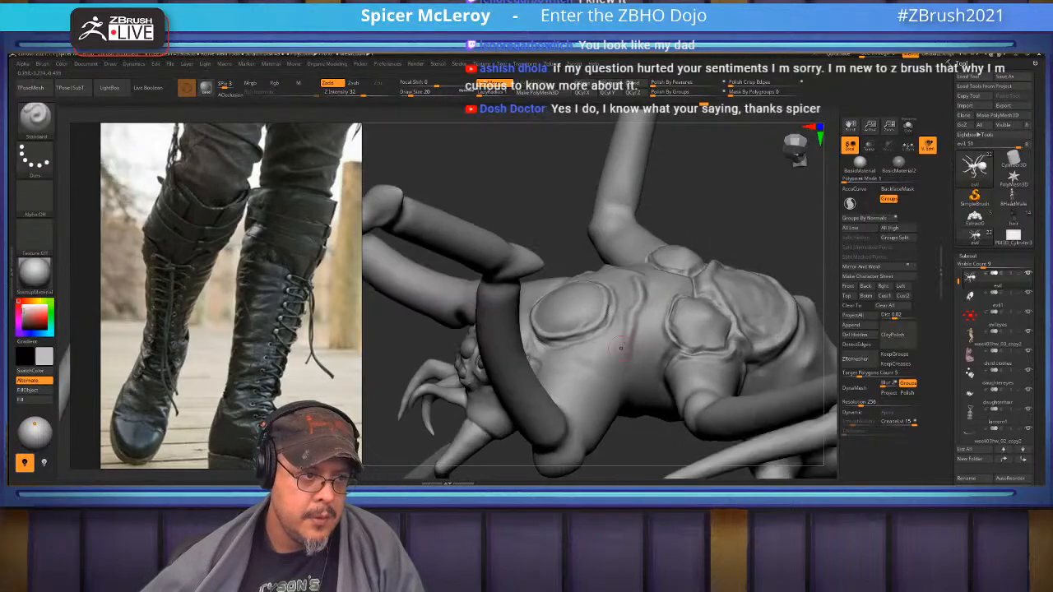
{"action": "mouse_move", "coordinate": [597, 376]}
{"action": "left_mouse_down"}
{"action": "mouse_move", "coordinate": [626, 364]}
{"action": "mouse_move", "coordinate": [577, 355]}
{"action": "mouse_move", "coordinate": [625, 360]}
{"action": "left_mouse_up"}
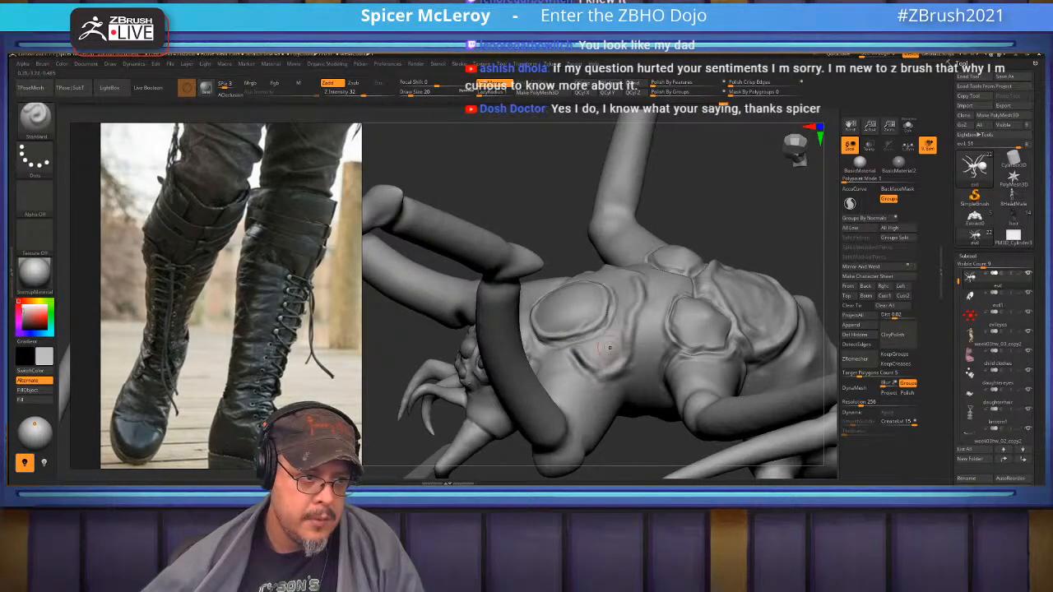
Extend the skin folds around the front oval plate and toward the head on the opposite side
{"action": "right_click_drag", "start_coordinate": [610, 336], "coordinate": [621, 288]}
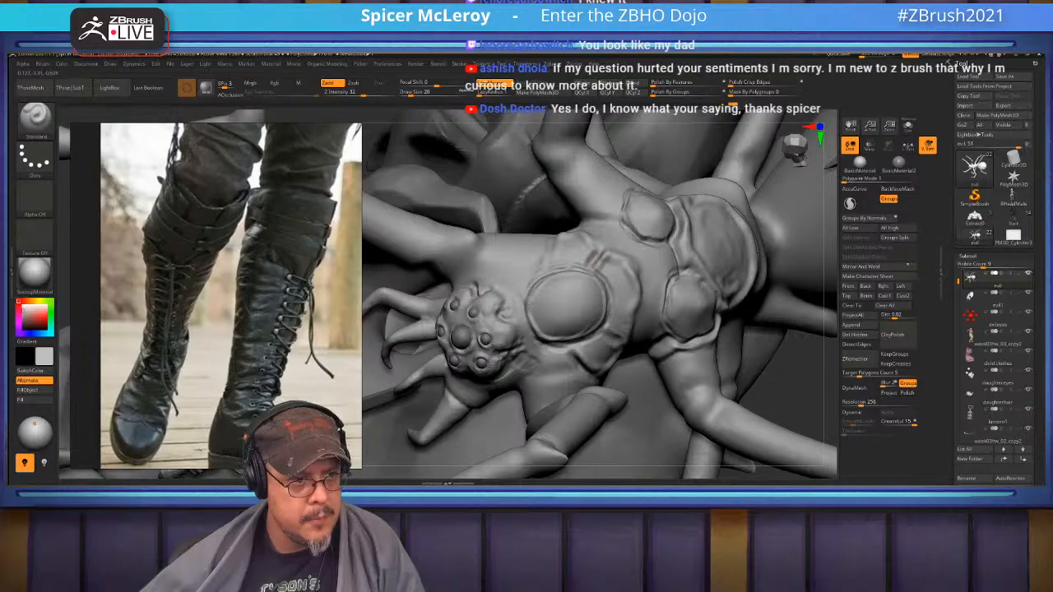
{"action": "mouse_move", "coordinate": [574, 258]}
{"action": "right_mouse_down"}
{"action": "mouse_move", "coordinate": [567, 272]}
{"action": "mouse_move", "coordinate": [558, 265]}
{"action": "right_mouse_up"}
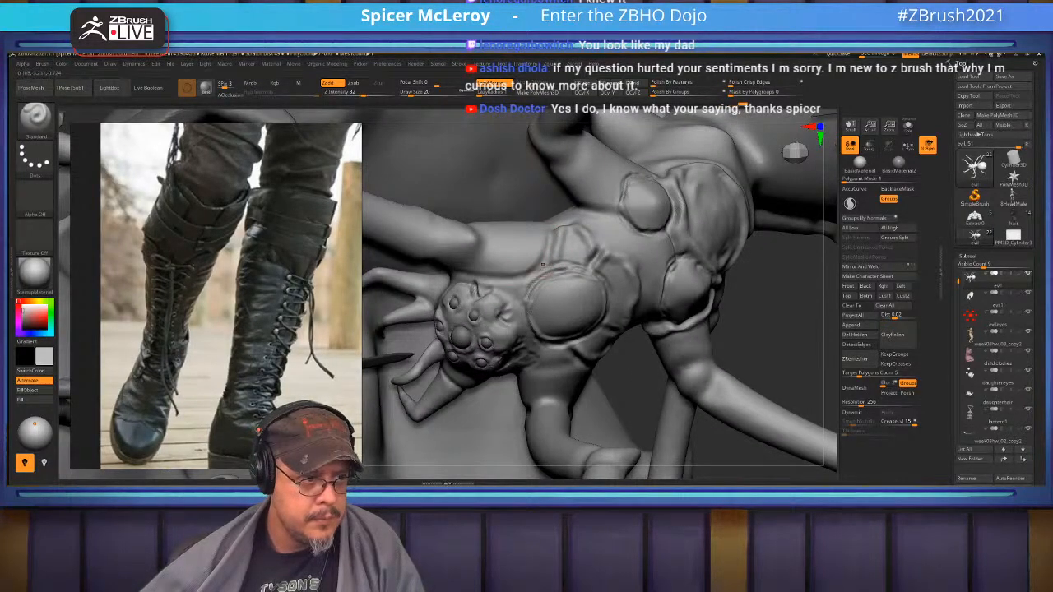
{"action": "right_click_drag", "start_coordinate": [537, 271], "coordinate": [505, 305]}
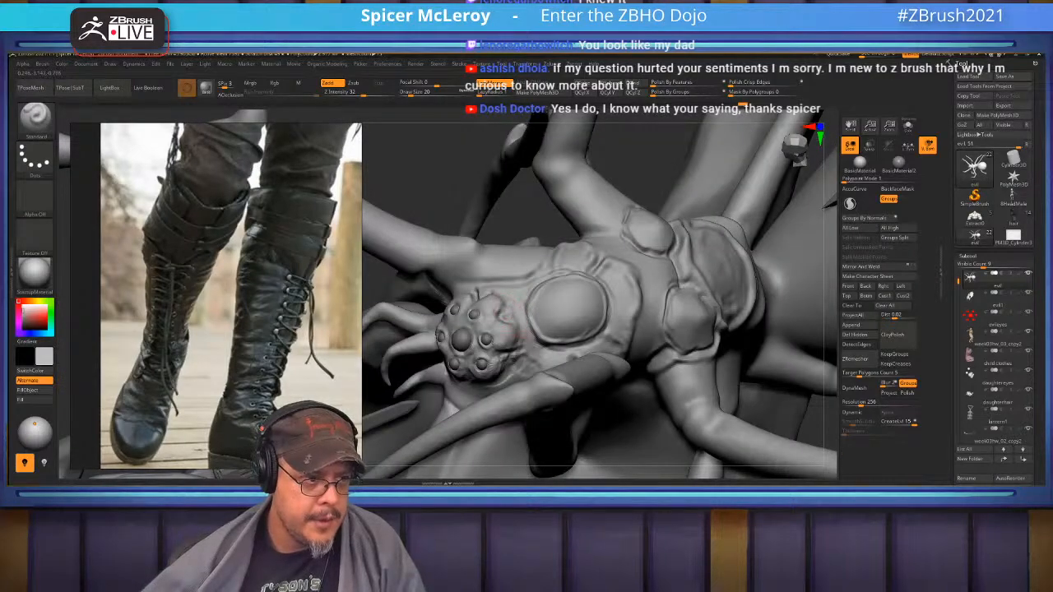
Sculpt wrinkles around the base of the front legs where they meet the body
{"action": "right_click_drag", "start_coordinate": [525, 339], "coordinate": [596, 337]}
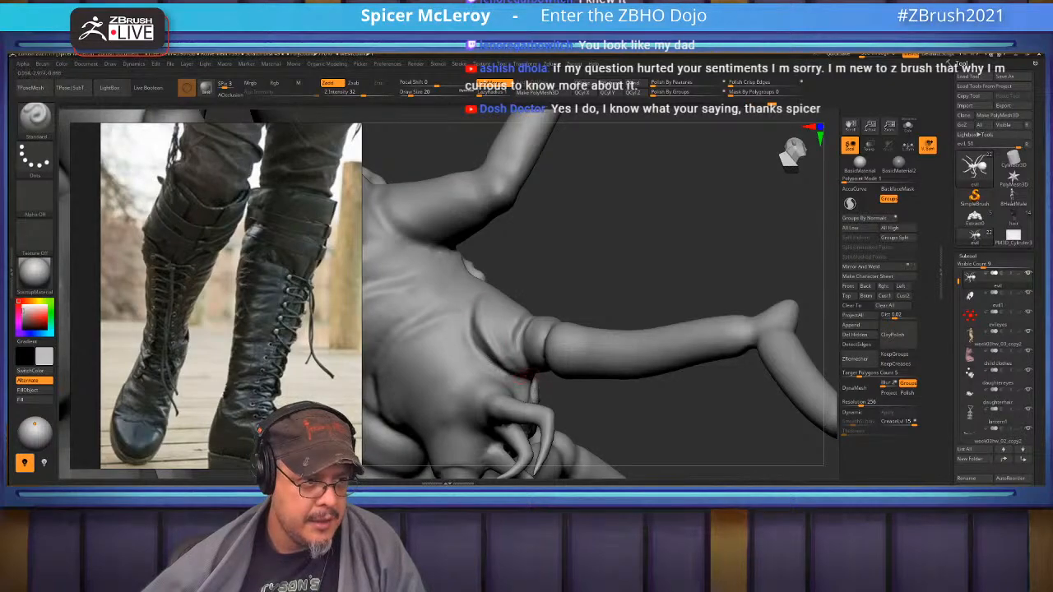
{"action": "right_click_drag", "start_coordinate": [526, 296], "coordinate": [571, 251]}
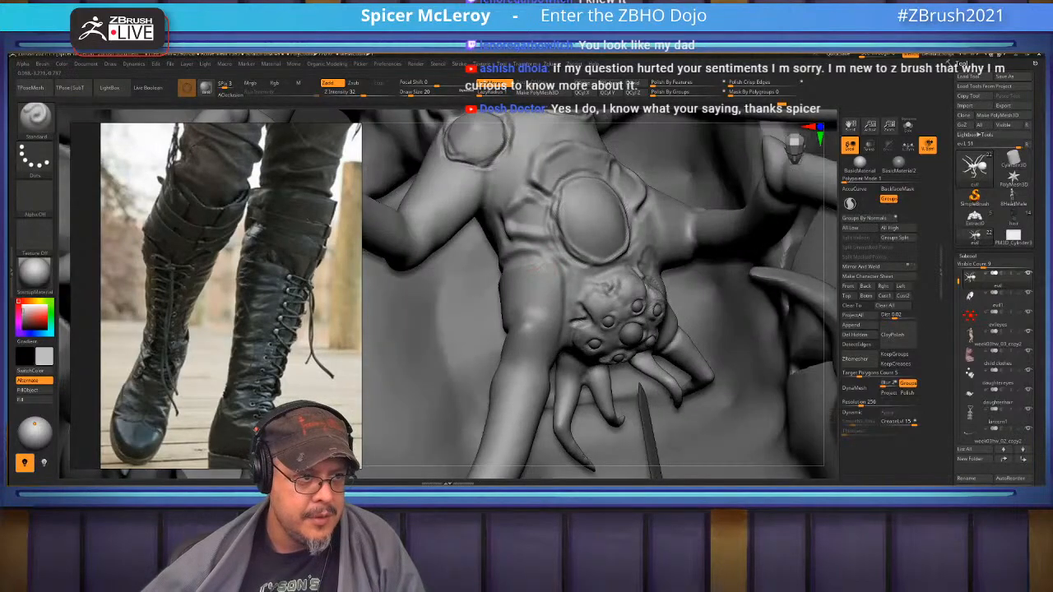
{"action": "right_click_drag", "start_coordinate": [511, 271], "coordinate": [542, 319]}
{"action": "mouse_move", "coordinate": [513, 355]}
{"action": "right_mouse_down"}
{"action": "mouse_move", "coordinate": [536, 339]}
{"action": "mouse_move", "coordinate": [530, 370]}
{"action": "mouse_move", "coordinate": [518, 349]}
{"action": "mouse_move", "coordinate": [484, 362]}
{"action": "mouse_move", "coordinate": [493, 348]}
{"action": "mouse_move", "coordinate": [529, 349]}
{"action": "mouse_move", "coordinate": [512, 344]}
{"action": "right_mouse_up"}
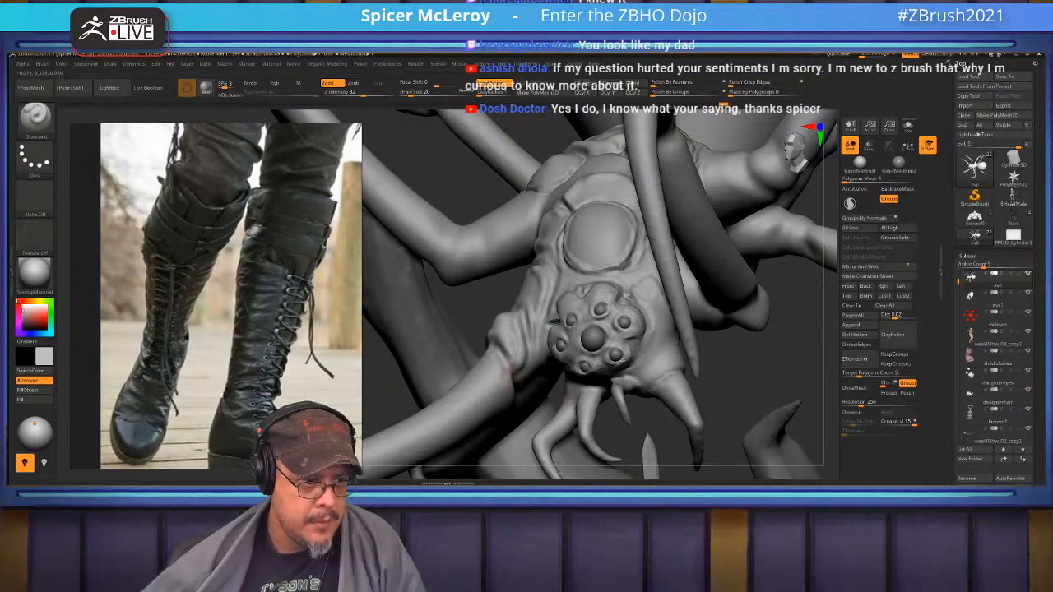
Sculpt creases and tendon-like folds around the bent joint of the leg at draw size 20
{"action": "right_click_drag", "start_coordinate": [510, 375], "coordinate": [518, 292]}
{"action": "right_click_drag", "start_coordinate": [526, 337], "coordinate": [523, 344]}
{"action": "right_click_drag", "start_coordinate": [527, 156], "coordinate": [544, 325]}
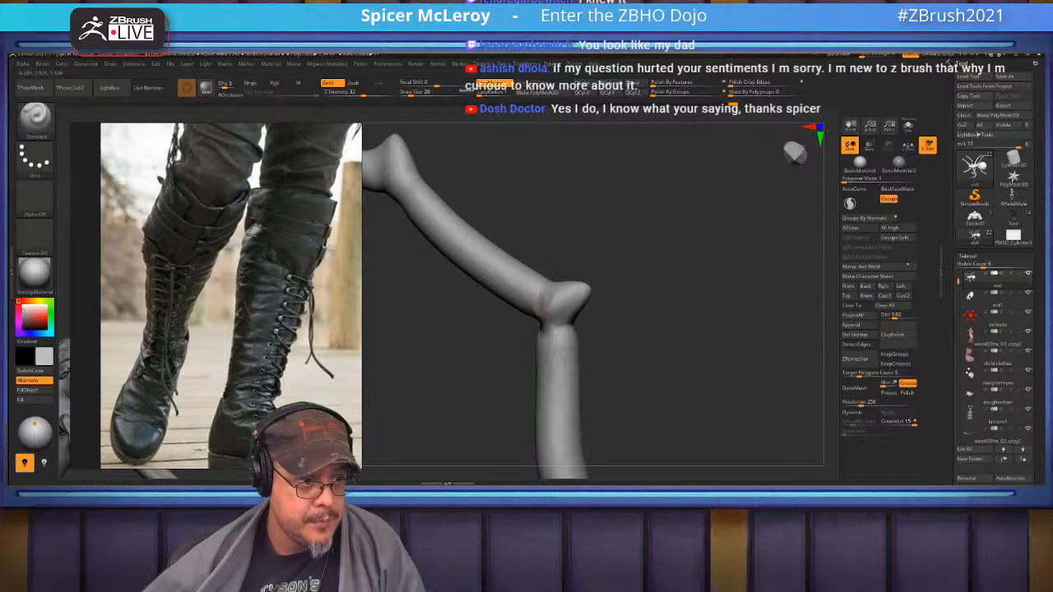
{"action": "right_click_drag", "start_coordinate": [557, 323], "coordinate": [554, 307]}
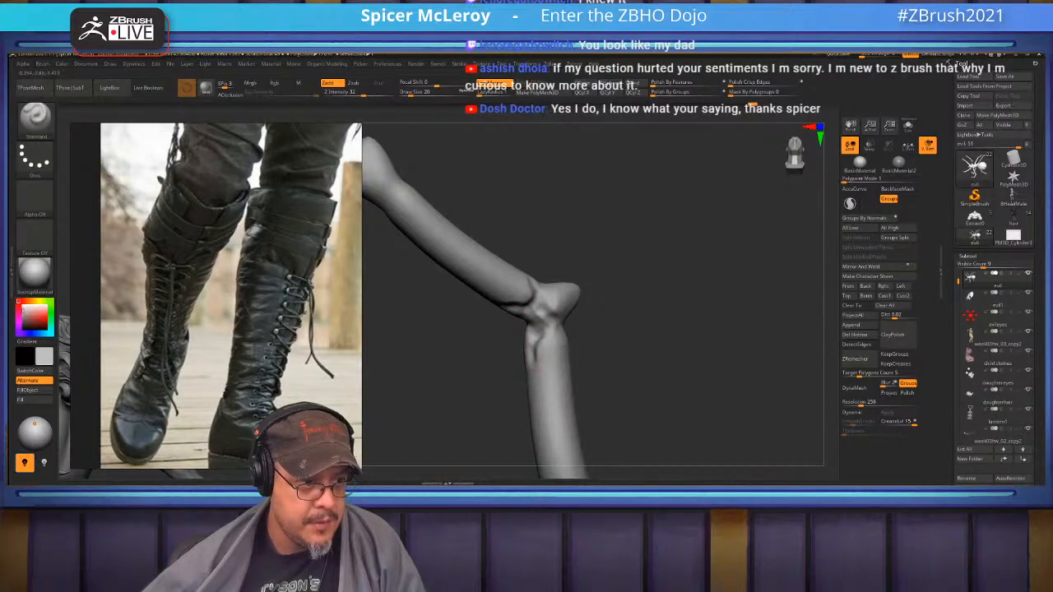
{"action": "right_click_drag", "start_coordinate": [534, 362], "coordinate": [550, 260]}
{"action": "left_click_drag", "start_coordinate": [555, 267], "coordinate": [546, 338]}
{"action": "right_click_drag", "start_coordinate": [547, 336], "coordinate": [660, 251]}
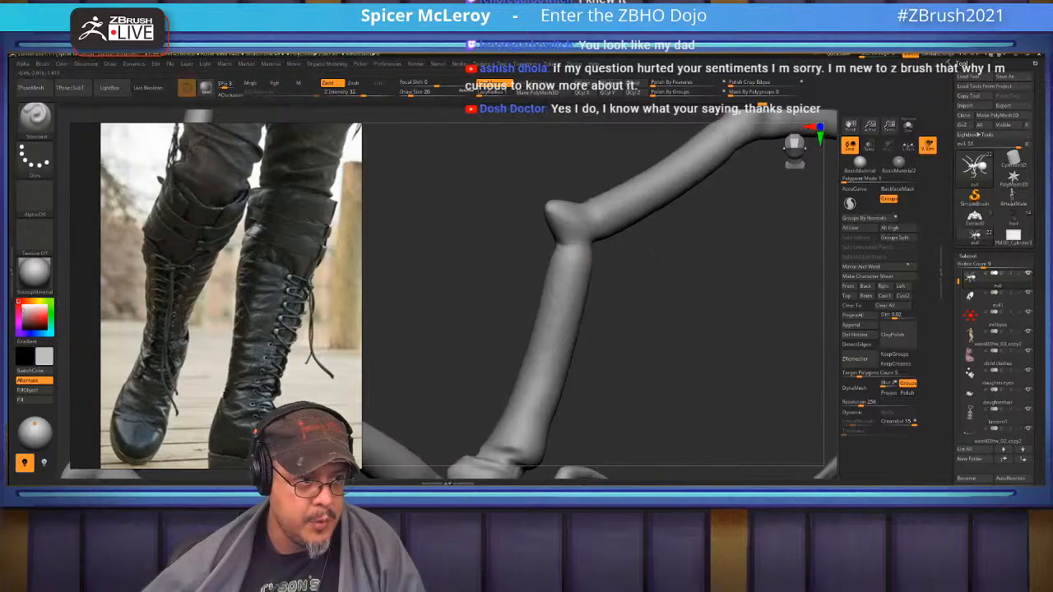
Add folds and bumps just below the pointed joint of the neighbouring leg
{"action": "right_click_drag", "start_coordinate": [613, 296], "coordinate": [590, 243]}
{"action": "left_click_drag", "start_coordinate": [593, 266], "coordinate": [596, 276]}
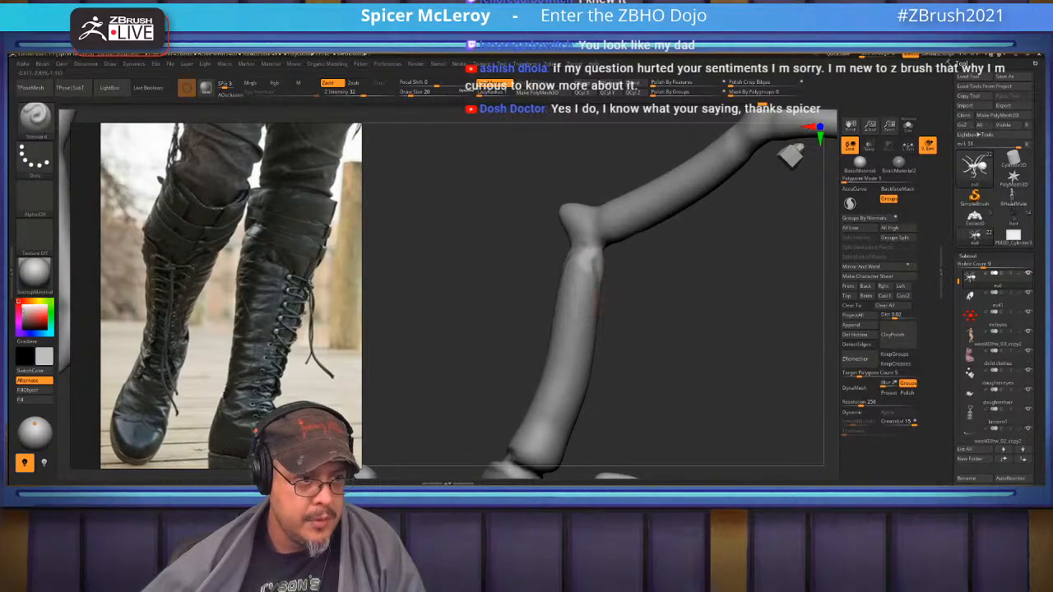
{"action": "right_click_drag", "start_coordinate": [601, 299], "coordinate": [621, 297]}
{"action": "right_click_drag", "start_coordinate": [567, 267], "coordinate": [633, 340]}
{"action": "right_click_drag", "start_coordinate": [658, 304], "coordinate": [654, 317]}
Adjust the shape of the leg around its joint with the Move brush
{"action": "key", "text": "b"}
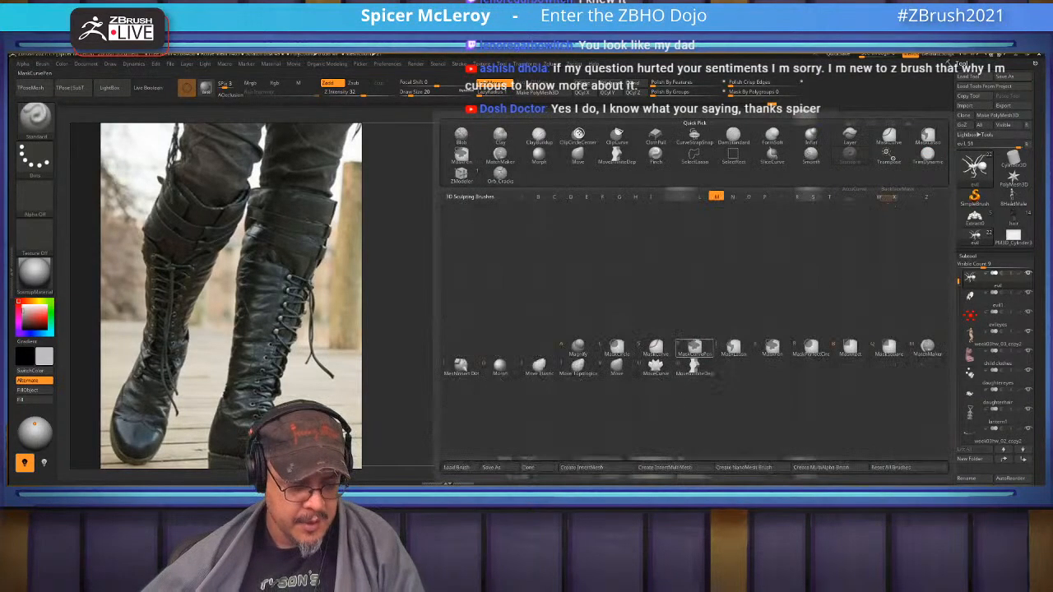
{"action": "key", "text": "m"}
{"action": "key", "text": "v"}
{"action": "key", "text": "s"}
{"action": "mouse_move", "coordinate": [656, 316]}
{"action": "left_mouse_down"}
{"action": "mouse_move", "coordinate": [667, 316]}
{"action": "mouse_move", "coordinate": [642, 314]}
{"action": "mouse_move", "coordinate": [699, 300]}
{"action": "mouse_move", "coordinate": [761, 317]}
{"action": "left_mouse_up"}
{"action": "key", "text": "s"}
{"action": "left_click_drag", "start_coordinate": [697, 323], "coordinate": [638, 301]}
Sculpt folds around the upper leg joints with the Standard brush at draw size 25
{"action": "key", "text": "b"}
{"action": "key", "text": "s"}
{"action": "key", "text": "t"}
{"action": "mouse_move", "coordinate": [638, 301]}
{"action": "right_mouse_down"}
{"action": "mouse_move", "coordinate": [633, 284]}
{"action": "mouse_move", "coordinate": [608, 323]}
{"action": "mouse_move", "coordinate": [615, 283]}
{"action": "right_mouse_up"}
{"action": "key", "text": "s"}
{"action": "key", "text": "Return"}
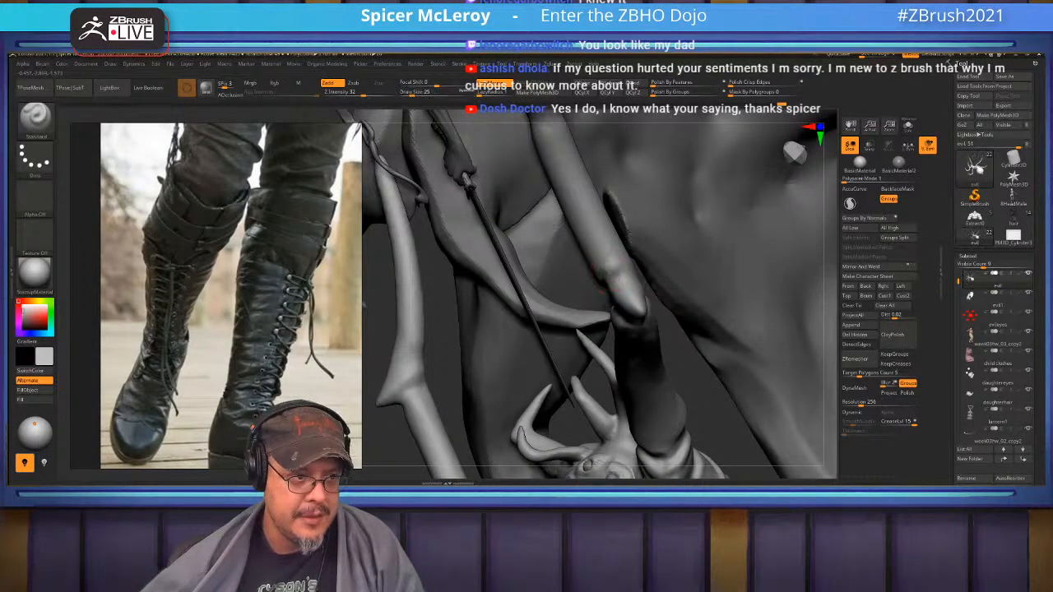
{"action": "right_click_drag", "start_coordinate": [611, 275], "coordinate": [657, 281]}
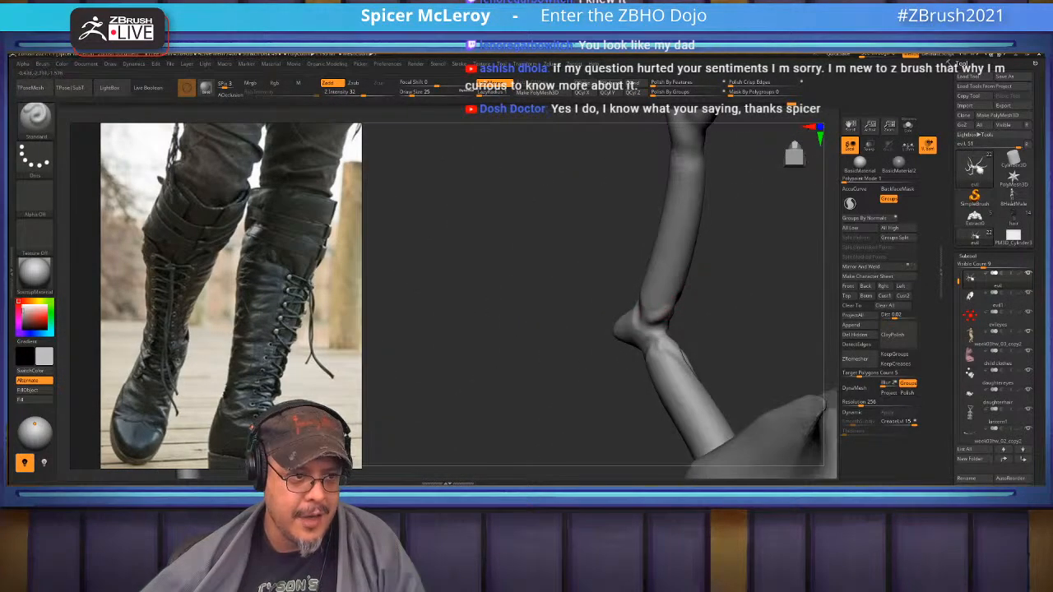
{"action": "right_click_drag", "start_coordinate": [644, 319], "coordinate": [635, 348]}
{"action": "left_click_drag", "start_coordinate": [612, 346], "coordinate": [647, 347]}
{"action": "mouse_move", "coordinate": [647, 347]}
{"action": "right_mouse_down"}
{"action": "mouse_move", "coordinate": [740, 342]}
{"action": "mouse_move", "coordinate": [654, 343]}
{"action": "mouse_move", "coordinate": [709, 281]}
{"action": "right_mouse_up"}
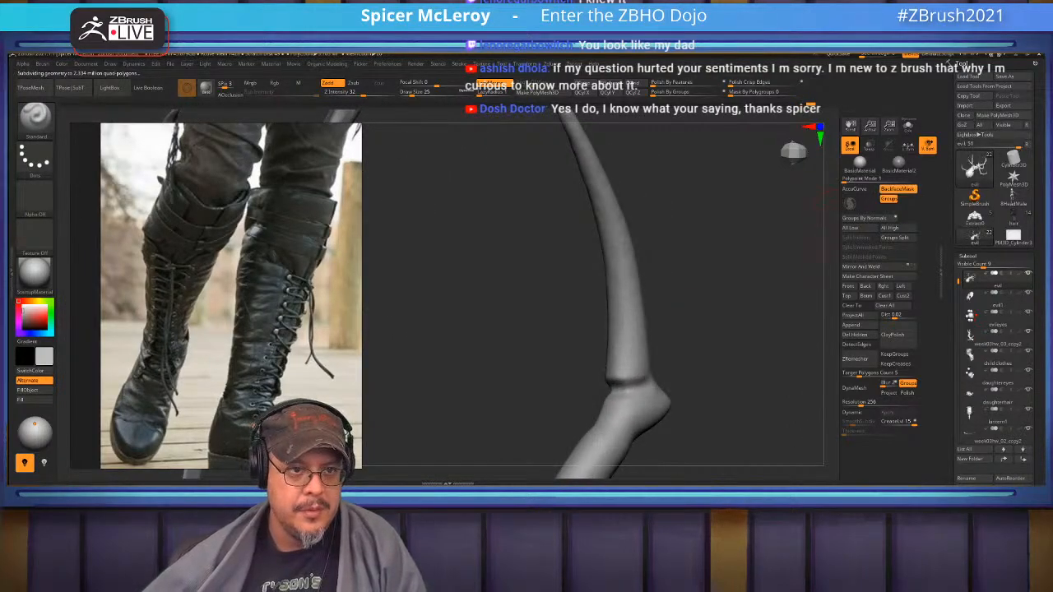
Turn on AccuCurve and sculpt a row of ridges across the base of the curved leg tip at draw size 11
{"action": "left_click", "coordinate": [857, 189]}
{"action": "key", "text": "s"}
{"action": "left_click", "coordinate": [705, 335]}
{"action": "left_click_drag", "start_coordinate": [647, 379], "coordinate": [615, 383], "text": "alt"}
{"action": "right_click_drag", "start_coordinate": [576, 382], "coordinate": [781, 380]}
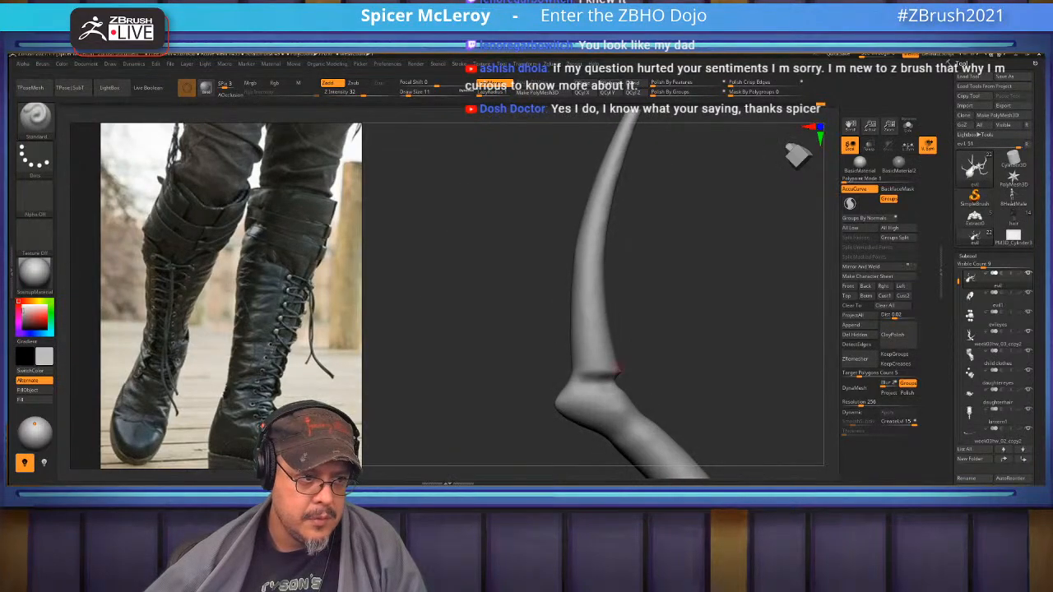
{"action": "left_click_drag", "start_coordinate": [585, 367], "coordinate": [614, 358]}
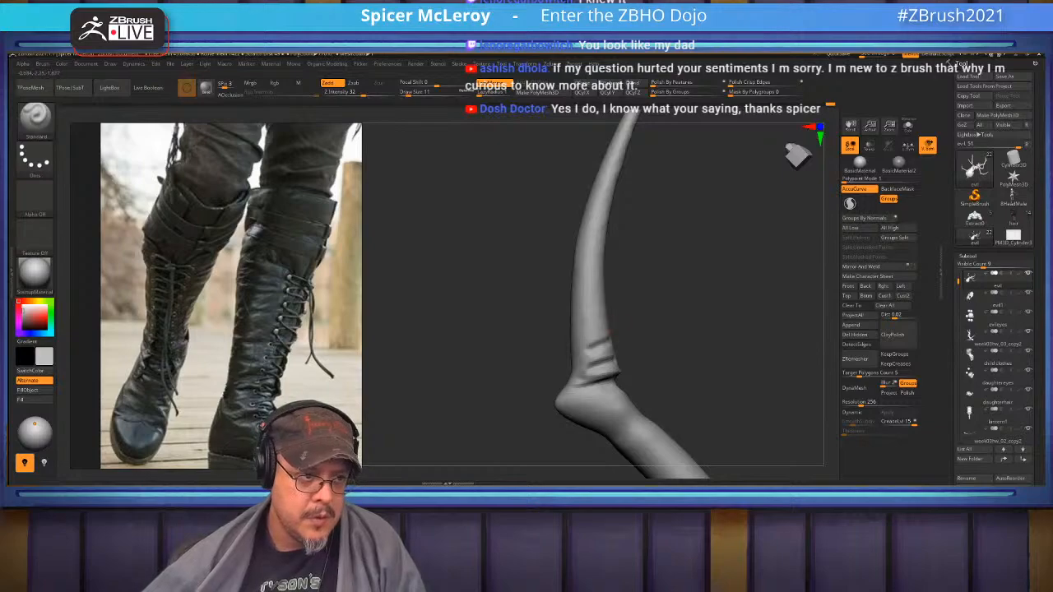
{"action": "right_click_drag", "start_coordinate": [597, 324], "coordinate": [576, 338]}
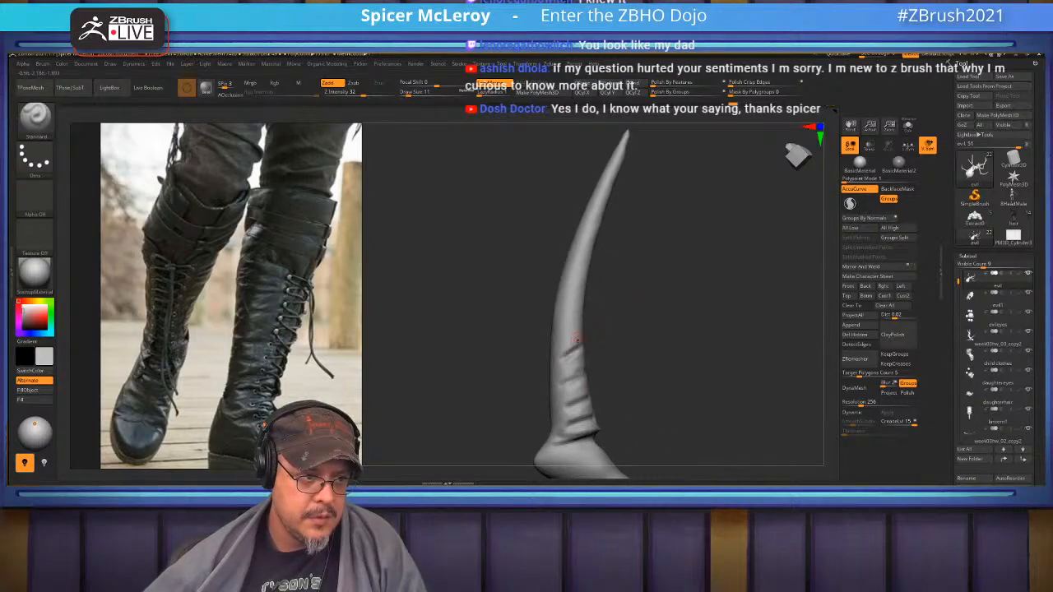
Sculpt creases on the lower leg segment directly below the joint of the leg with the Standard brush at draw size 11
{"action": "mouse_move", "coordinate": [578, 301]}
{"action": "right_mouse_down"}
{"action": "mouse_move", "coordinate": [715, 312]}
{"action": "mouse_move", "coordinate": [699, 173]}
{"action": "mouse_move", "coordinate": [745, 216]}
{"action": "mouse_move", "coordinate": [724, 247]}
{"action": "mouse_move", "coordinate": [609, 238]}
{"action": "mouse_move", "coordinate": [740, 247]}
{"action": "mouse_move", "coordinate": [748, 296]}
{"action": "mouse_move", "coordinate": [600, 288]}
{"action": "right_mouse_up"}
{"action": "right_click_drag", "start_coordinate": [600, 288], "coordinate": [600, 312], "text": "ctrl"}
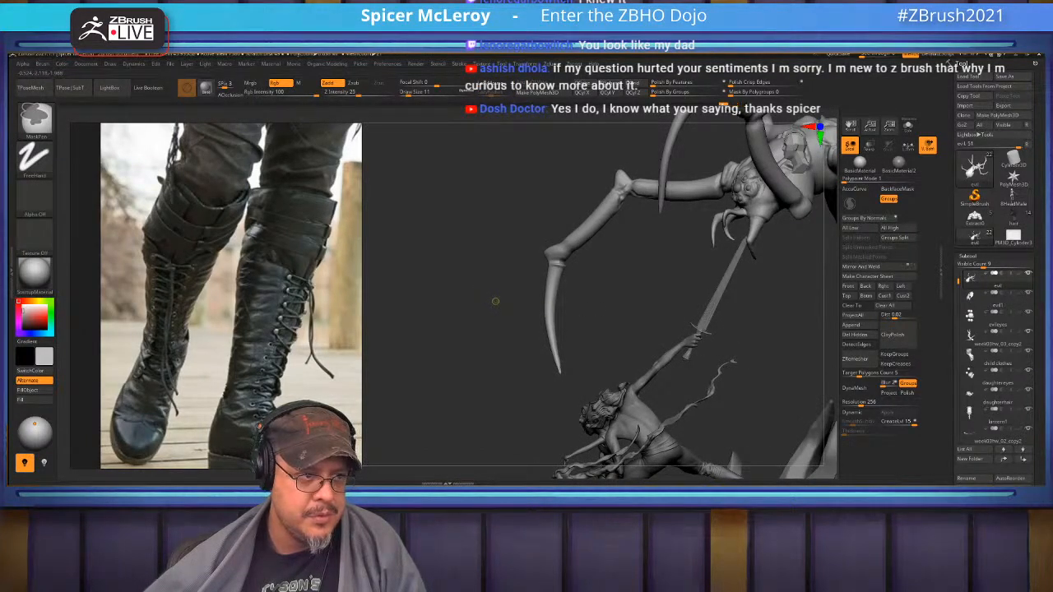
{"action": "right_click_drag", "start_coordinate": [588, 287], "coordinate": [690, 317], "text": "ctrl"}
{"action": "right_click_drag", "start_coordinate": [575, 189], "coordinate": [556, 304], "text": "alt"}
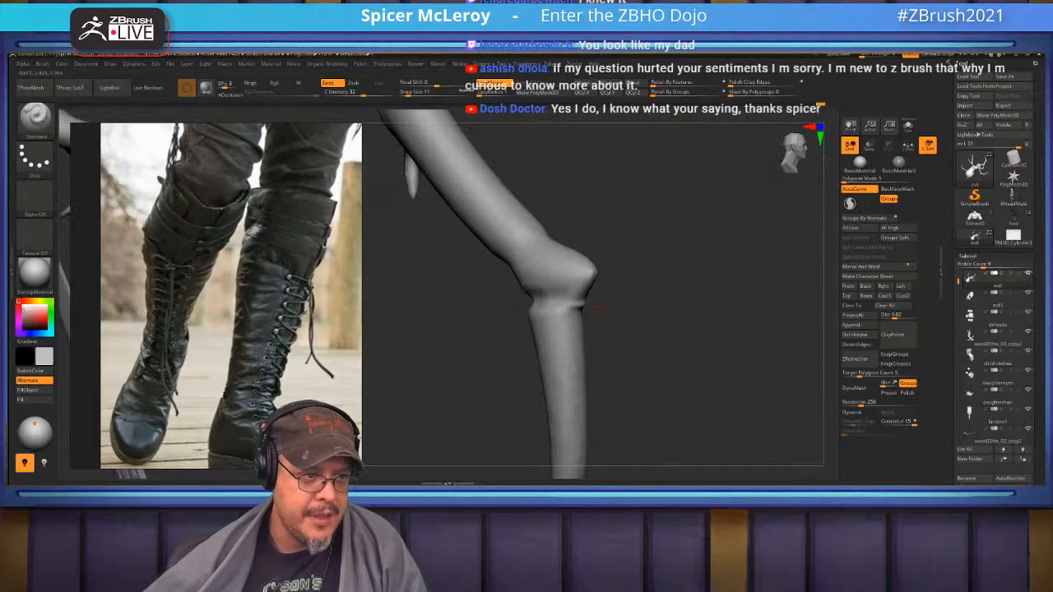
{"action": "left_click_drag", "start_coordinate": [572, 333], "coordinate": [574, 344]}
{"action": "left_click_drag", "start_coordinate": [724, 362], "coordinate": [580, 358]}
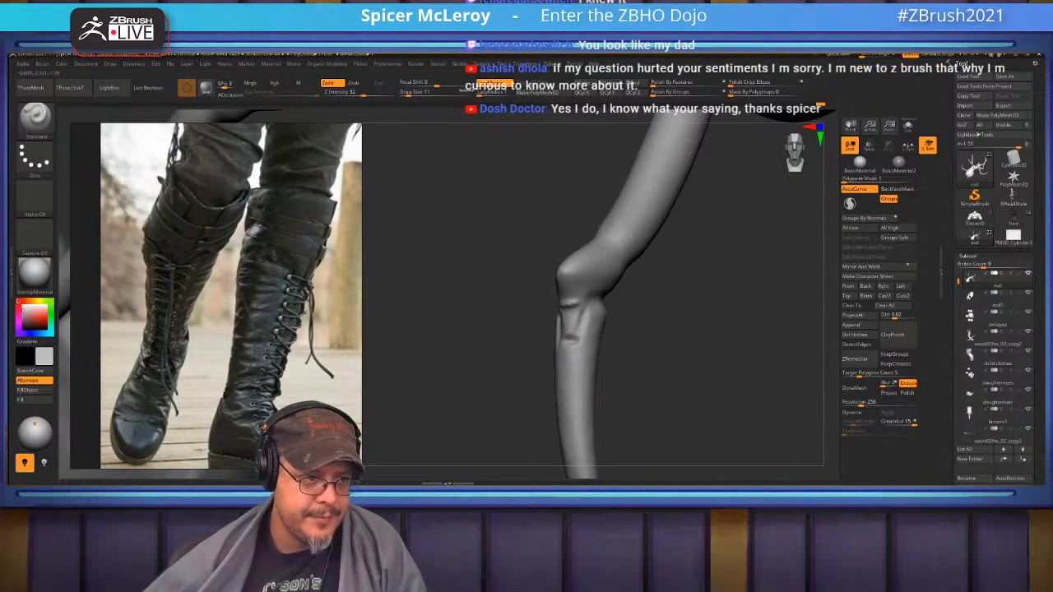
{"action": "left_click_drag", "start_coordinate": [593, 317], "coordinate": [605, 308]}
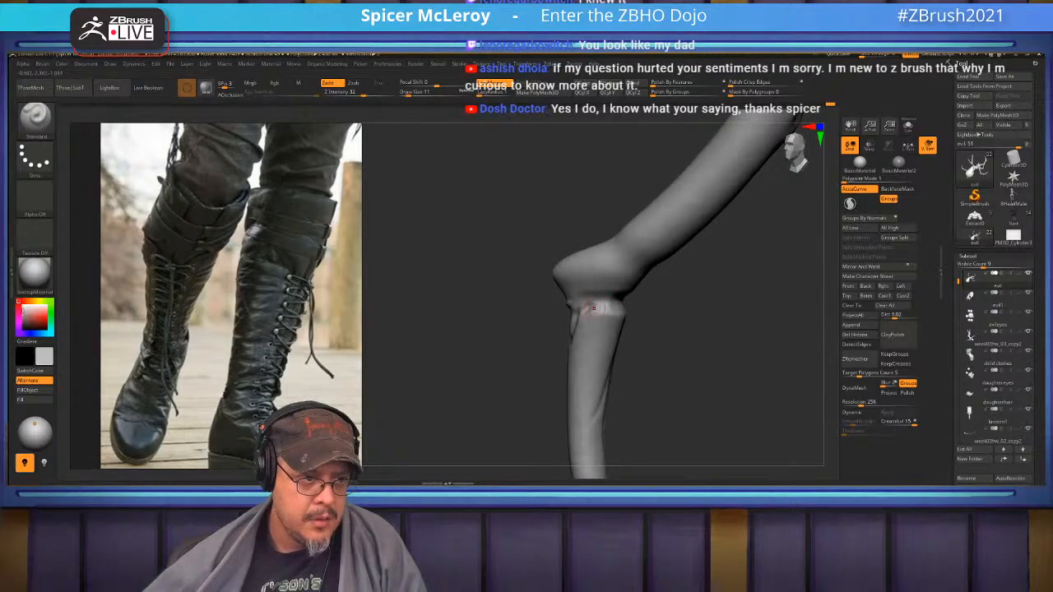
Carve folds into the inner bend of the leg joint and deepen the wrinkles beneath it
{"action": "left_click_drag", "start_coordinate": [728, 350], "coordinate": [559, 333]}
{"action": "mouse_move", "coordinate": [622, 293]}
{"action": "left_mouse_down"}
{"action": "mouse_move", "coordinate": [576, 291]}
{"action": "mouse_move", "coordinate": [617, 292]}
{"action": "left_mouse_up"}
{"action": "left_click_drag", "start_coordinate": [573, 256], "coordinate": [587, 291]}
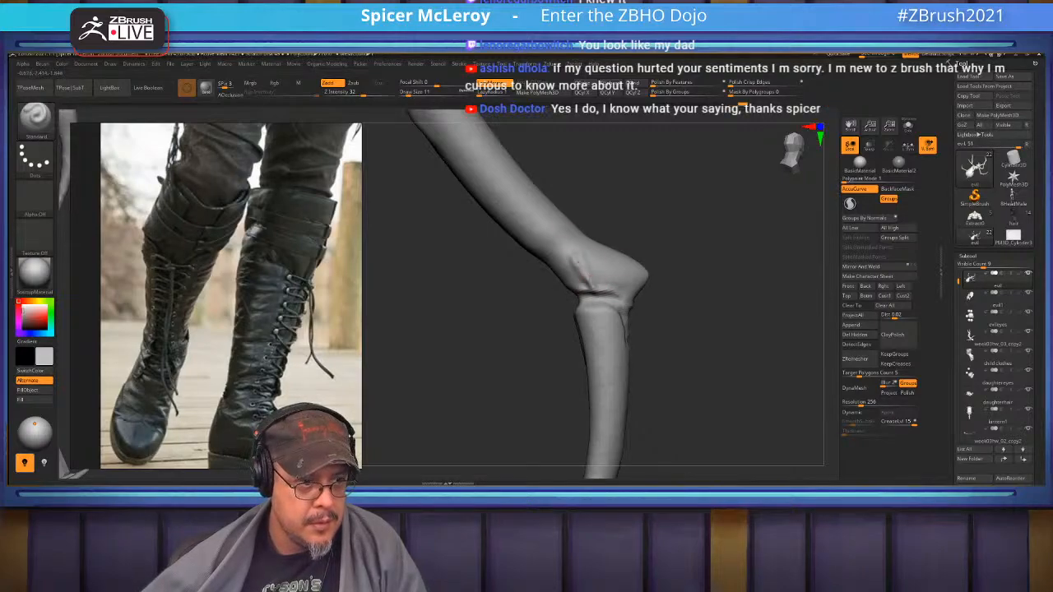
{"action": "mouse_move", "coordinate": [629, 298]}
{"action": "right_mouse_down"}
{"action": "mouse_move", "coordinate": [579, 296]}
{"action": "mouse_move", "coordinate": [629, 306]}
{"action": "right_mouse_up"}
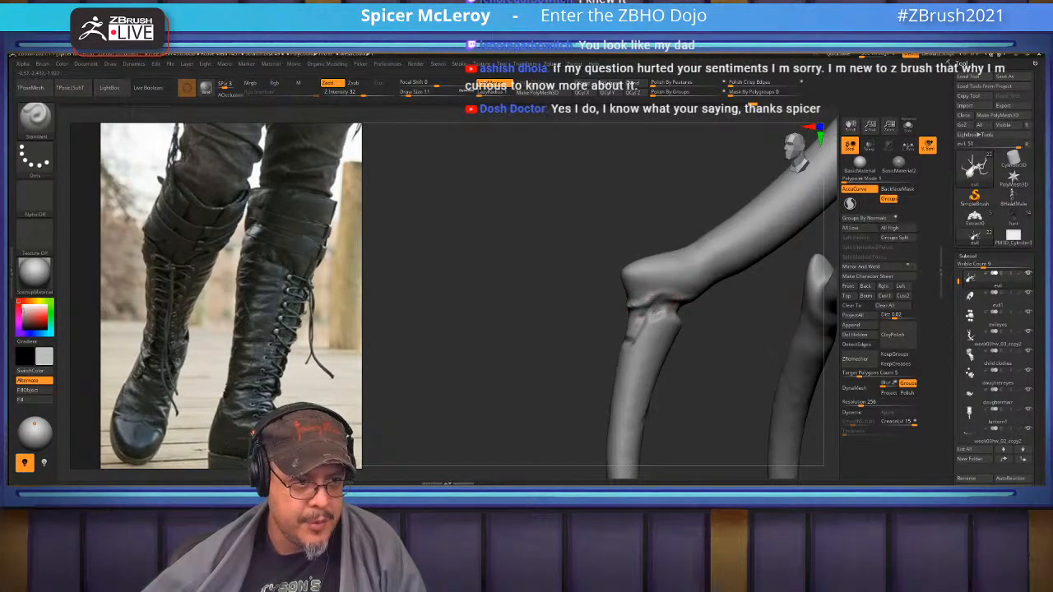
{"action": "right_click_drag", "start_coordinate": [674, 301], "coordinate": [658, 320]}
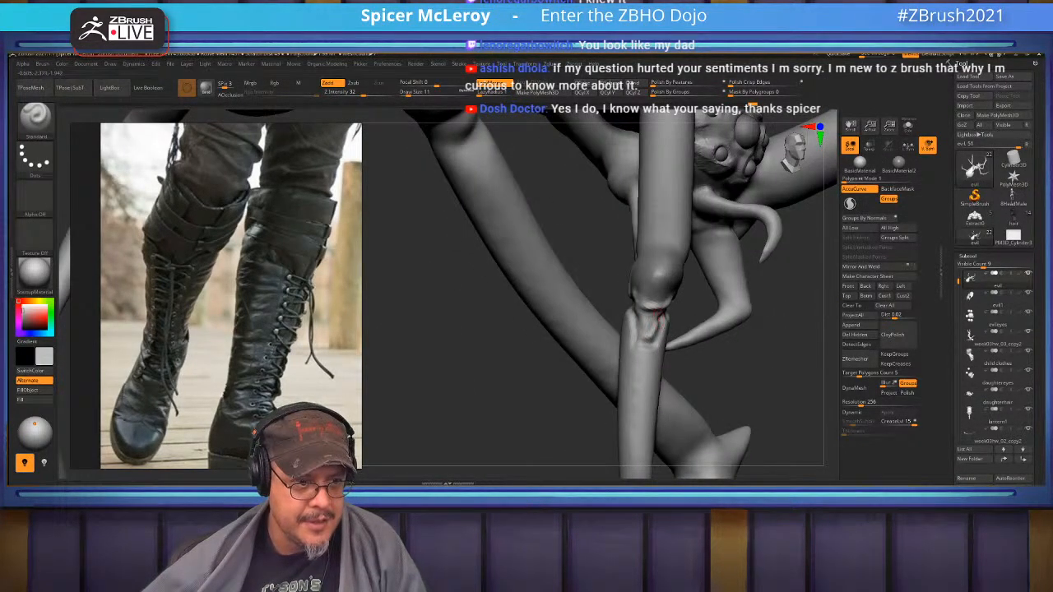
Deepen the creases below the lower leg joint and sculpt folds beneath the spiked upper joint at Z intensity 44
{"action": "left_click_drag", "start_coordinate": [658, 326], "coordinate": [652, 339]}
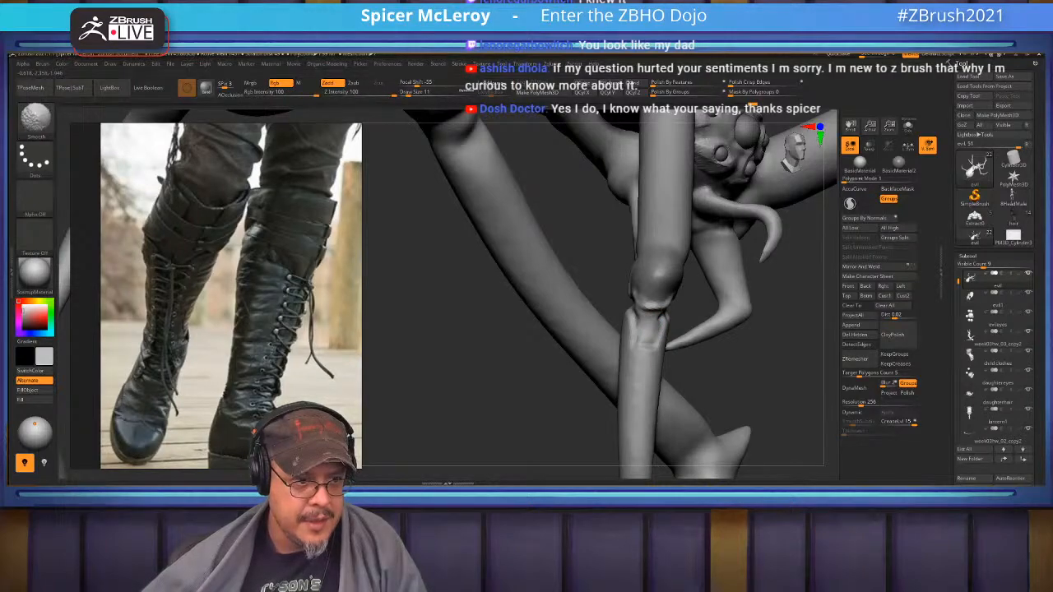
{"action": "key", "text": "f"}
{"action": "mouse_move", "coordinate": [658, 329]}
{"action": "right_mouse_down"}
{"action": "mouse_move", "coordinate": [596, 326]}
{"action": "mouse_move", "coordinate": [613, 326]}
{"action": "right_mouse_up"}
{"action": "mouse_move", "coordinate": [526, 328]}
{"action": "right_mouse_down", "text": "alt"}
{"action": "mouse_move", "coordinate": [650, 305]}
{"action": "mouse_move", "coordinate": [653, 370]}
{"action": "mouse_move", "coordinate": [758, 438]}
{"action": "right_mouse_up", "text": "alt"}
{"action": "right_click_drag", "start_coordinate": [593, 284], "coordinate": [579, 313], "text": "ctrl"}
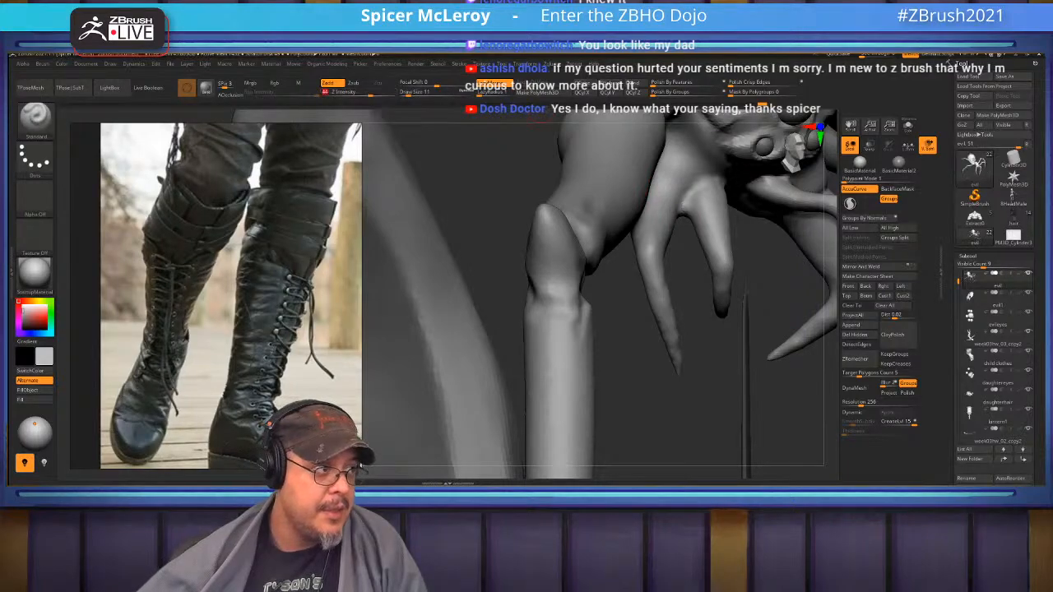
{"action": "right_click_drag", "start_coordinate": [551, 336], "coordinate": [552, 330]}
{"action": "right_click_drag", "start_coordinate": [507, 295], "coordinate": [547, 387]}
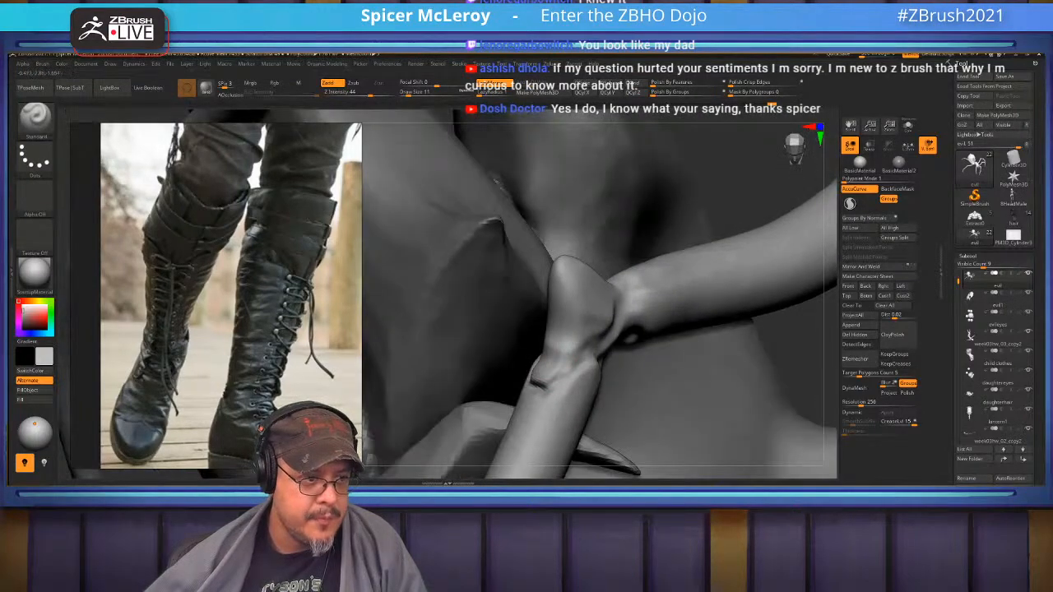
{"action": "right_click_drag", "start_coordinate": [554, 347], "coordinate": [530, 354]}
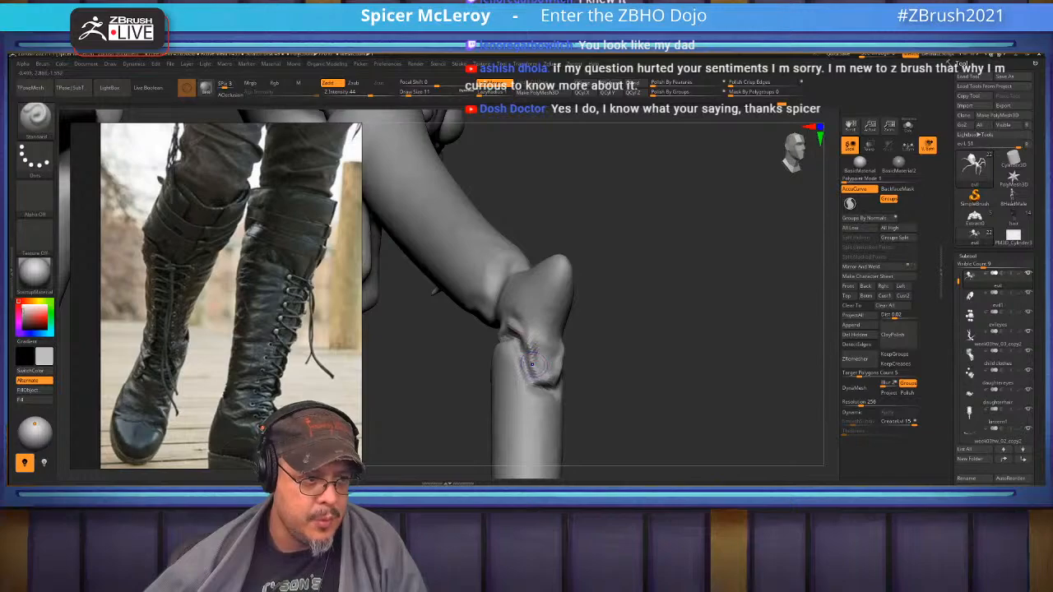
Sculpt creases between the spiked leg joint and the two leg segments meeting there with the Standard brush
{"action": "key", "text": "b"}
{"action": "key", "text": "s"}
{"action": "key", "text": "t"}
{"action": "key", "text": "b"}
{"action": "key", "text": "s"}
{"action": "key", "text": "t"}
{"action": "right_click_drag", "start_coordinate": [561, 355], "coordinate": [532, 372]}
{"action": "left_click_drag", "start_coordinate": [533, 372], "coordinate": [592, 324]}
{"action": "right_click_drag", "start_coordinate": [526, 372], "coordinate": [575, 298]}
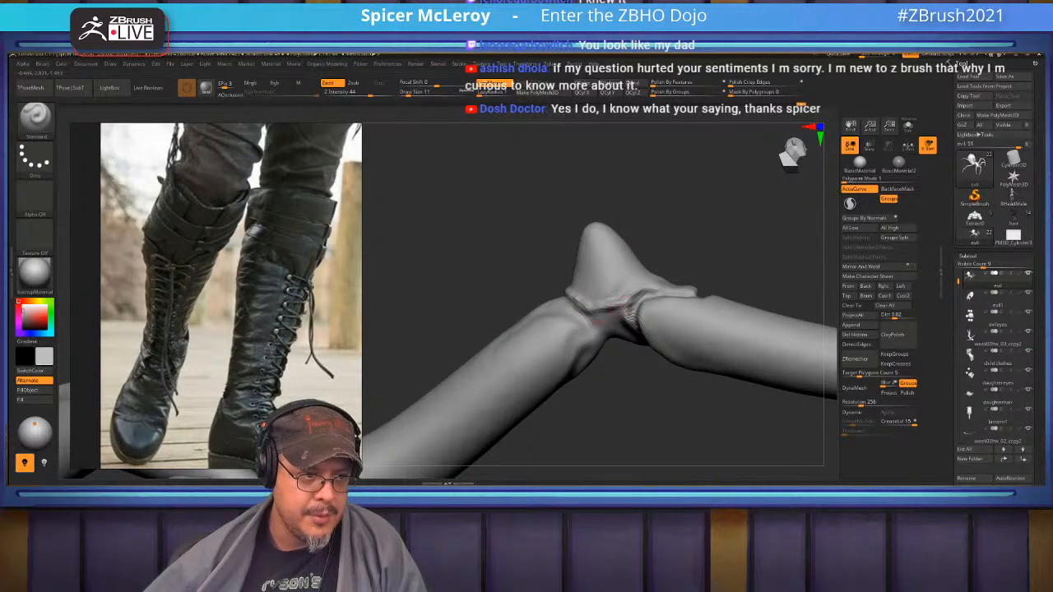
{"action": "right_click_drag", "start_coordinate": [547, 301], "coordinate": [559, 292]}
Build up raised forms on the leg segment directly below the spiked joint with the ClayBuildup brush
{"action": "key", "text": "b"}
{"action": "key", "text": "c"}
{"action": "key", "text": "b"}
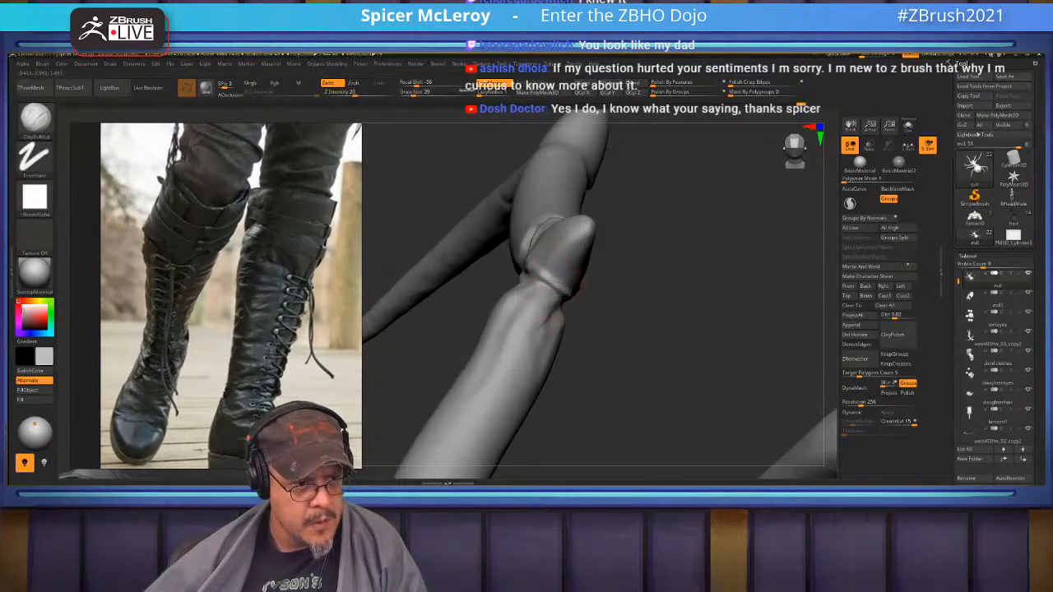
{"action": "mouse_move", "coordinate": [533, 325]}
{"action": "left_mouse_down"}
{"action": "mouse_move", "coordinate": [544, 339]}
{"action": "mouse_move", "coordinate": [520, 395]}
{"action": "mouse_move", "coordinate": [539, 370]}
{"action": "mouse_move", "coordinate": [518, 395]}
{"action": "left_mouse_up"}
{"action": "left_click_drag", "start_coordinate": [538, 356], "coordinate": [541, 372]}
{"action": "mouse_move", "coordinate": [617, 290]}
{"action": "left_mouse_down"}
{"action": "mouse_move", "coordinate": [576, 333]}
{"action": "mouse_move", "coordinate": [617, 325]}
{"action": "mouse_move", "coordinate": [625, 337]}
{"action": "mouse_move", "coordinate": [568, 360]}
{"action": "left_mouse_up"}
Reshape the upper leg joint and draw its spike out to a sharper point with the Move brush
{"action": "key", "text": "b"}
{"action": "key", "text": "m"}
{"action": "key", "text": "v"}
{"action": "mouse_move", "coordinate": [494, 275]}
{"action": "left_mouse_down"}
{"action": "mouse_move", "coordinate": [477, 272]}
{"action": "mouse_move", "coordinate": [492, 293]}
{"action": "left_mouse_up"}
{"action": "left_click_drag", "start_coordinate": [576, 271], "coordinate": [680, 288]}
{"action": "left_click_drag", "start_coordinate": [479, 309], "coordinate": [472, 308]}
{"action": "left_click_drag", "start_coordinate": [493, 269], "coordinate": [489, 270]}
{"action": "left_click_drag", "start_coordinate": [568, 279], "coordinate": [625, 287], "text": "shift"}
Carve long grooves and ridges along the front leg's upper segment with the Standard brush at draw size 14
{"action": "left_click_drag", "start_coordinate": [624, 395], "coordinate": [621, 313], "text": "alt"}
{"action": "left_click_drag", "start_coordinate": [641, 444], "coordinate": [629, 471]}
{"action": "left_click_drag", "start_coordinate": [575, 411], "coordinate": [708, 461], "text": "alt"}
{"action": "left_click_drag", "start_coordinate": [707, 411], "coordinate": [724, 428]}
{"action": "left_click_drag", "start_coordinate": [766, 305], "coordinate": [810, 329], "text": "alt"}
{"action": "key", "text": "b"}
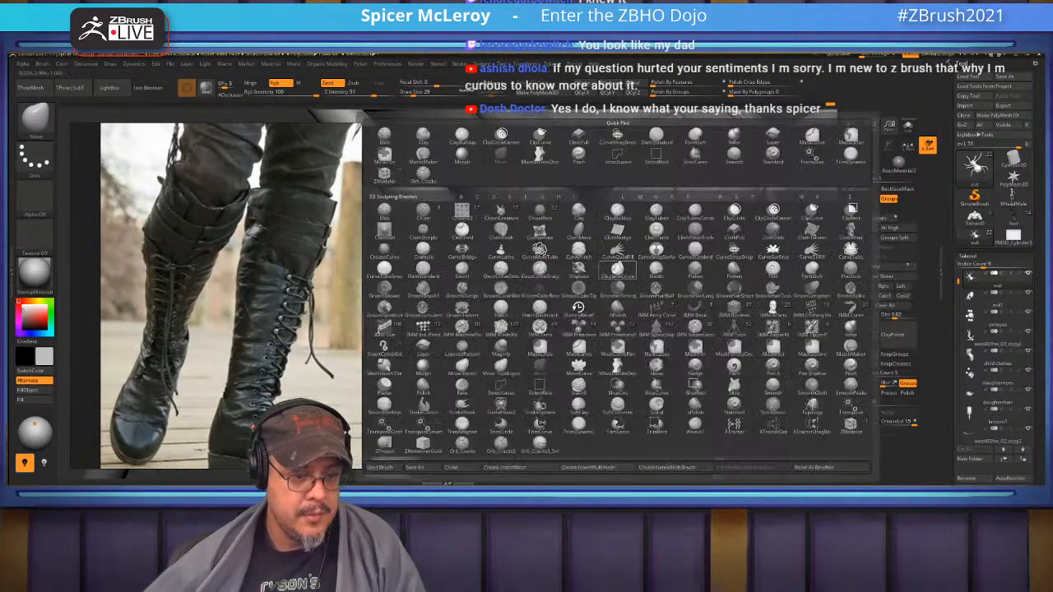
{"action": "key", "text": "s"}
{"action": "key", "text": "t"}
{"action": "left_click_drag", "start_coordinate": [542, 412], "coordinate": [534, 412]}
{"action": "key", "text": "s"}
{"action": "left_click_drag", "start_coordinate": [589, 282], "coordinate": [580, 281]}
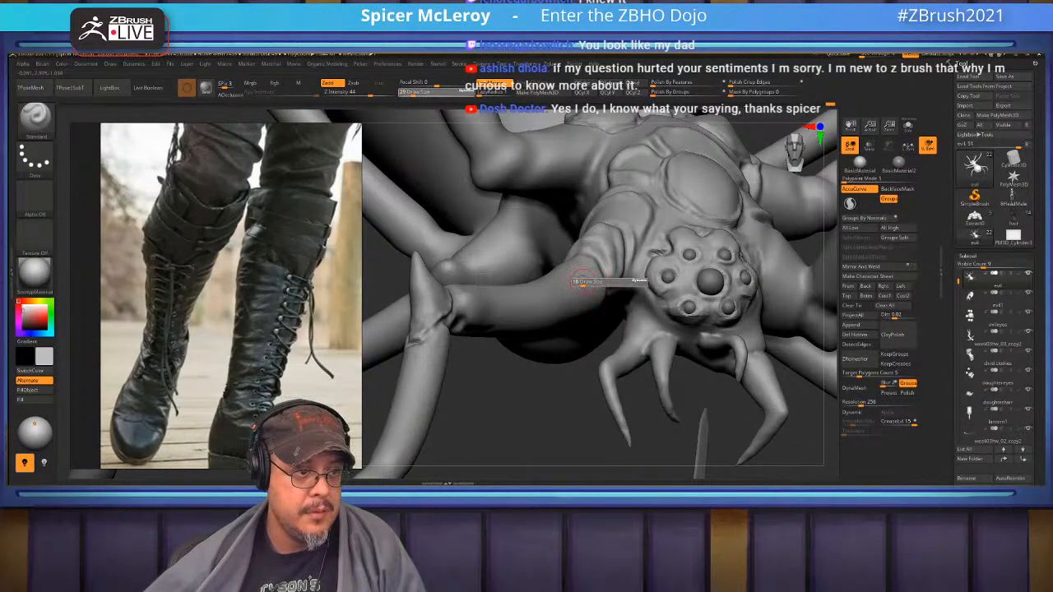
{"action": "left_click_drag", "start_coordinate": [481, 331], "coordinate": [556, 313]}
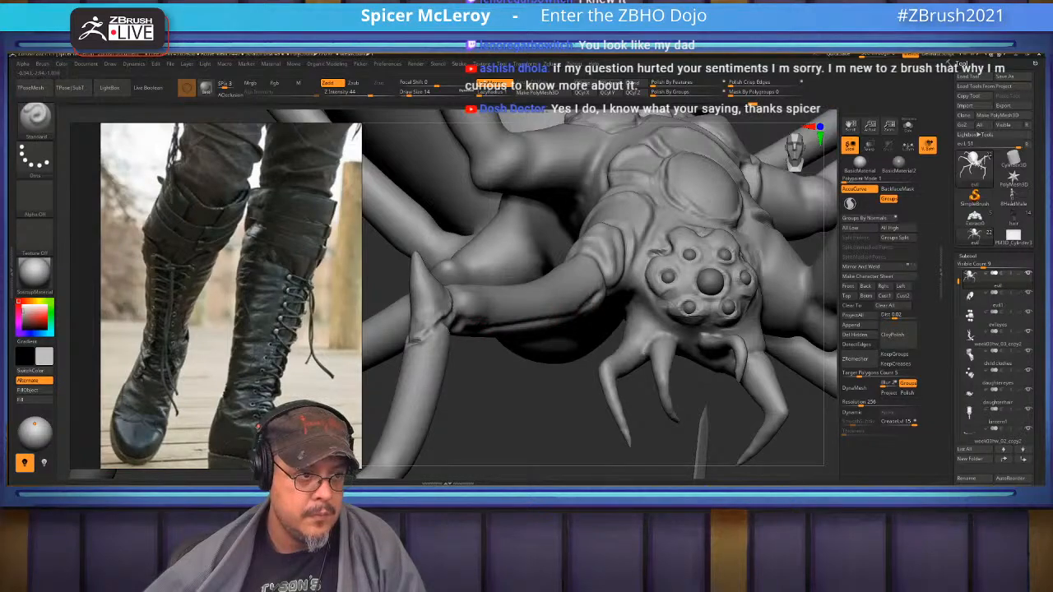
{"action": "left_click_drag", "start_coordinate": [497, 319], "coordinate": [563, 317]}
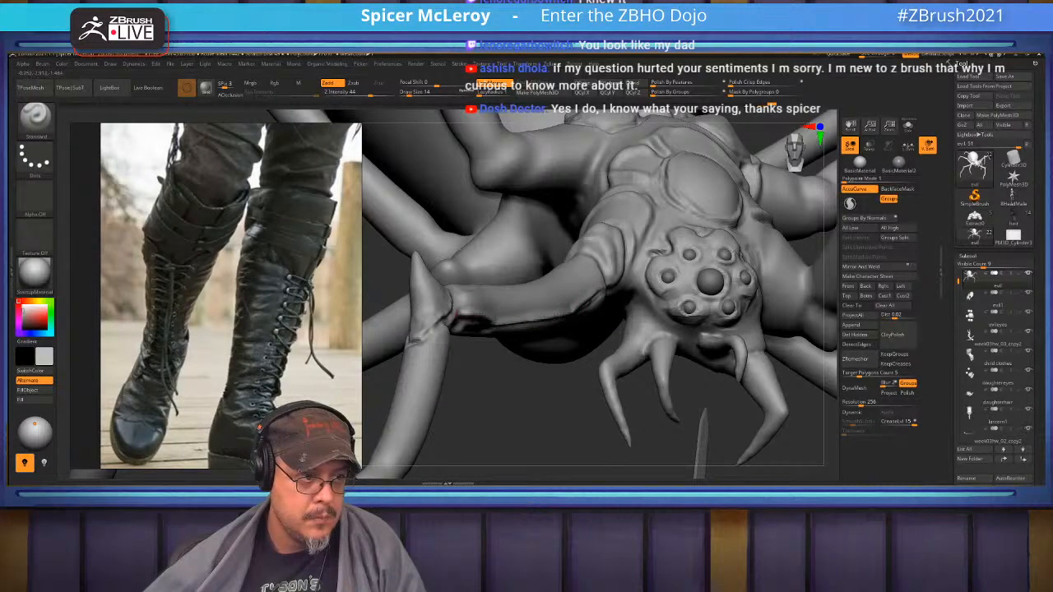
Continue the grooves around the underside of the upper segment and sculpt ridges down the middle segment to the lower joint
{"action": "right_click_drag", "start_coordinate": [488, 291], "coordinate": [446, 316]}
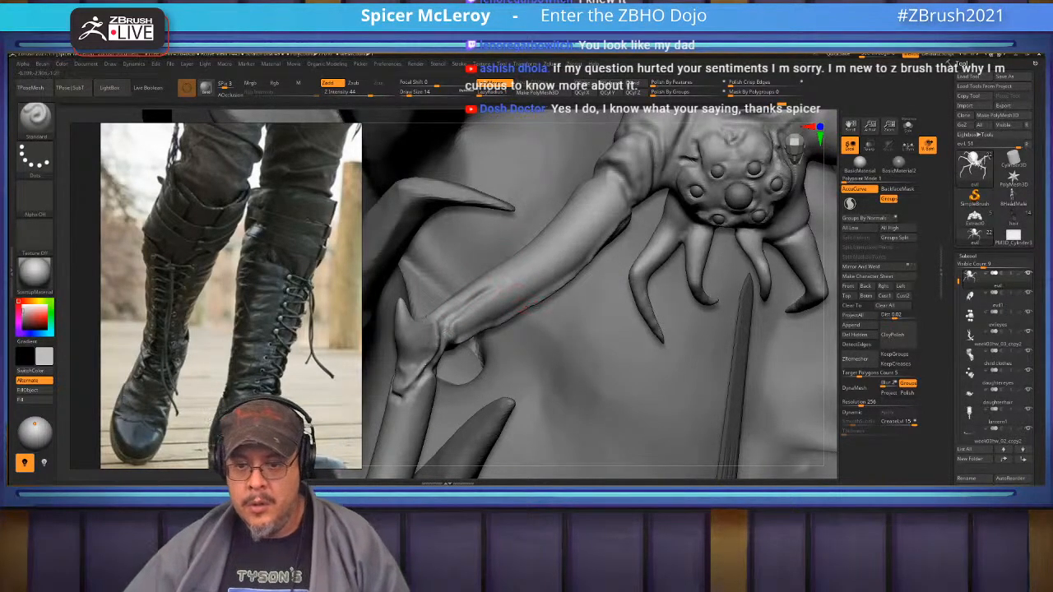
{"action": "key", "text": "f"}
{"action": "right_click_drag", "start_coordinate": [404, 338], "coordinate": [590, 276]}
{"action": "right_click_drag", "start_coordinate": [494, 210], "coordinate": [521, 292], "text": "ctrl"}
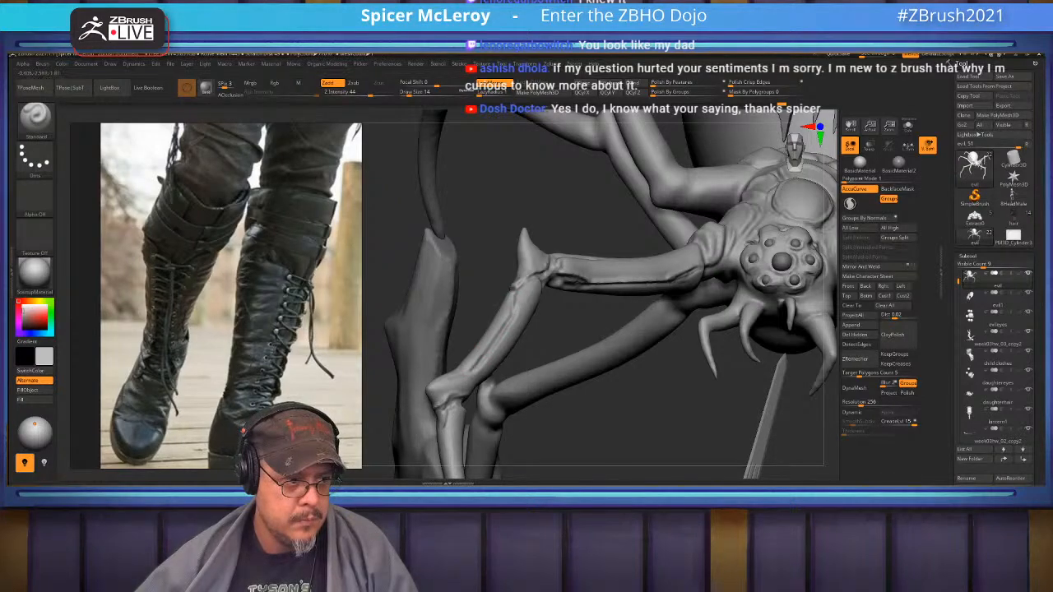
{"action": "mouse_move", "coordinate": [454, 375]}
{"action": "right_mouse_down"}
{"action": "mouse_move", "coordinate": [613, 366]}
{"action": "mouse_move", "coordinate": [585, 319]}
{"action": "mouse_move", "coordinate": [597, 331]}
{"action": "mouse_move", "coordinate": [579, 320]}
{"action": "right_mouse_up"}
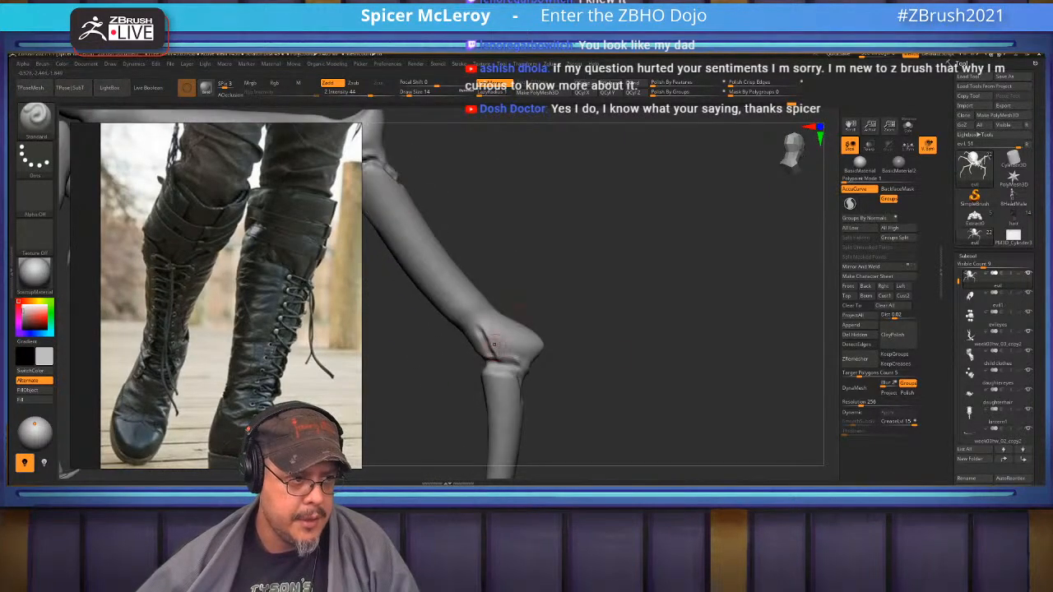
{"action": "right_click_drag", "start_coordinate": [504, 356], "coordinate": [460, 272]}
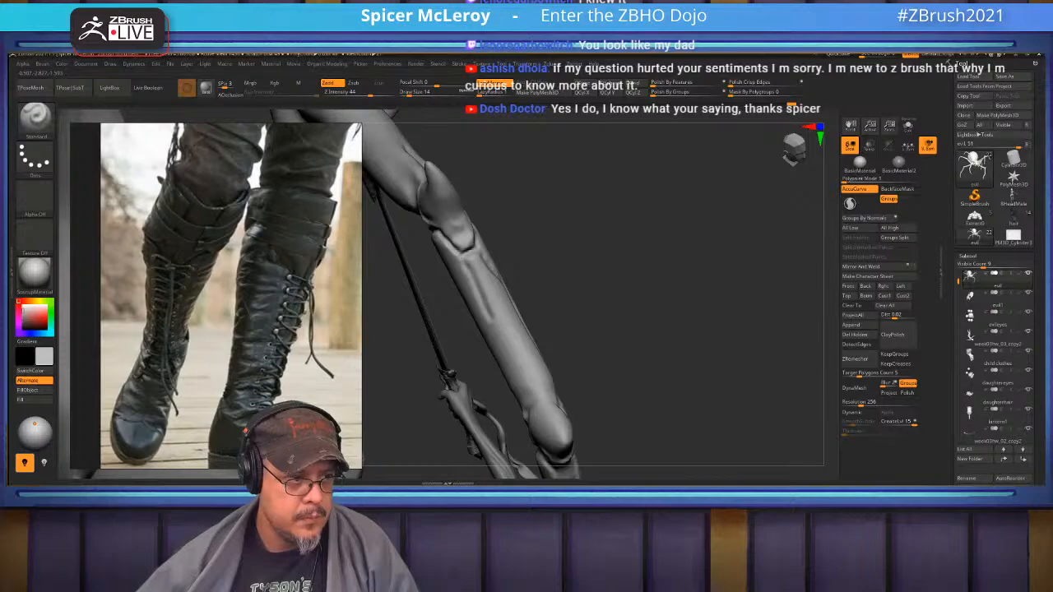
{"action": "right_click_drag", "start_coordinate": [532, 400], "coordinate": [617, 361]}
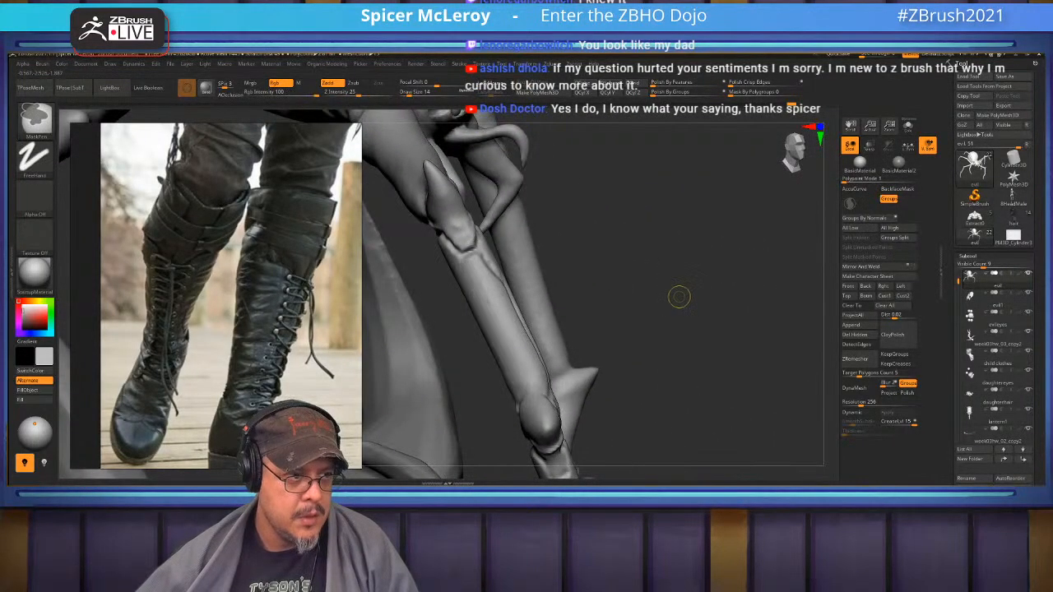
{"action": "right_click_drag", "start_coordinate": [677, 296], "coordinate": [583, 120]}
{"action": "mouse_move", "coordinate": [464, 271]}
{"action": "left_mouse_down"}
{"action": "mouse_move", "coordinate": [481, 322]}
{"action": "mouse_move", "coordinate": [513, 365]}
{"action": "mouse_move", "coordinate": [550, 387]}
{"action": "left_mouse_up"}
{"action": "right_click_drag", "start_coordinate": [582, 121], "coordinate": [573, 408]}
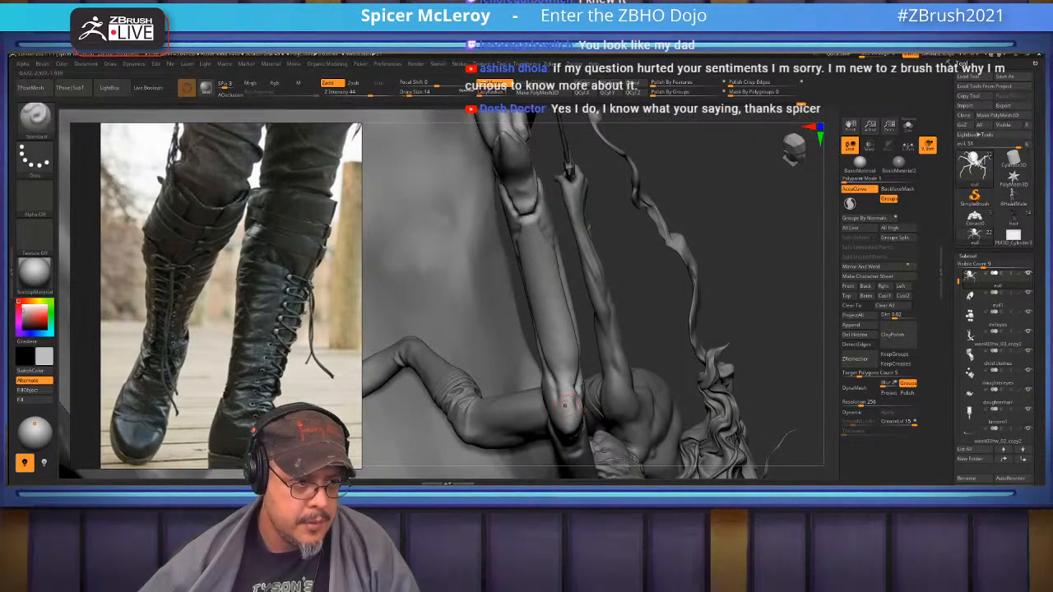
Build up the surface of the middle leg segment just above the lower joint with the ClayBuildup brush
{"action": "key", "text": "b"}
{"action": "key", "text": "c"}
{"action": "key", "text": "b"}
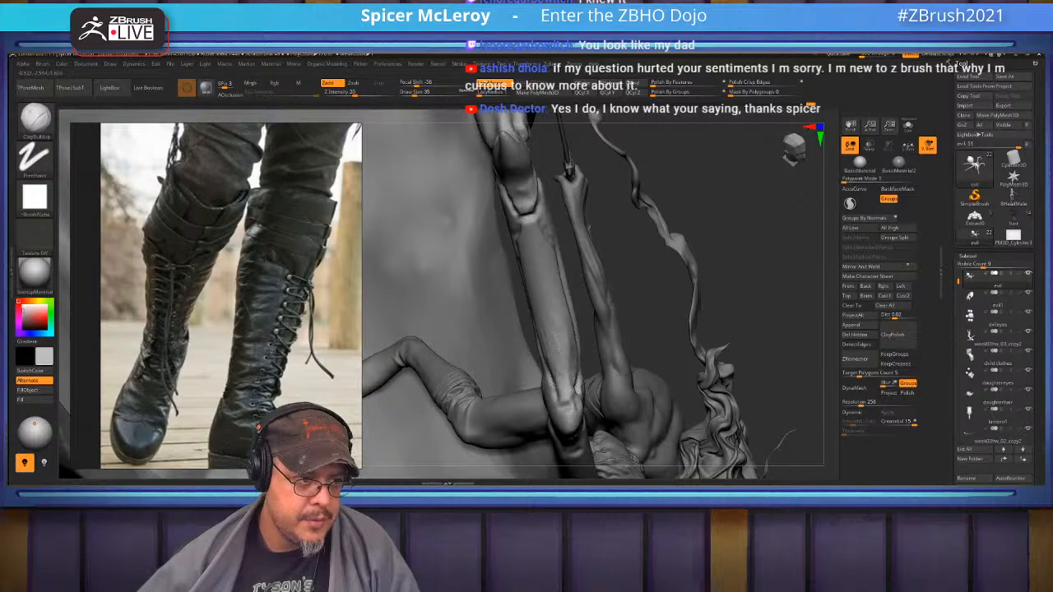
Add raised forms around and below the lower leg joint with the ClayBuildup brush at draw size 29
{"action": "key", "text": "f"}
{"action": "mouse_move", "coordinate": [699, 329]}
{"action": "left_mouse_down"}
{"action": "mouse_move", "coordinate": [757, 362]}
{"action": "mouse_move", "coordinate": [814, 354]}
{"action": "mouse_move", "coordinate": [765, 272]}
{"action": "mouse_move", "coordinate": [765, 338]}
{"action": "left_mouse_up"}
{"action": "mouse_move", "coordinate": [620, 329]}
{"action": "left_mouse_down", "text": "alt"}
{"action": "mouse_move", "coordinate": [613, 276]}
{"action": "mouse_move", "coordinate": [611, 317]}
{"action": "left_mouse_up", "text": "alt"}
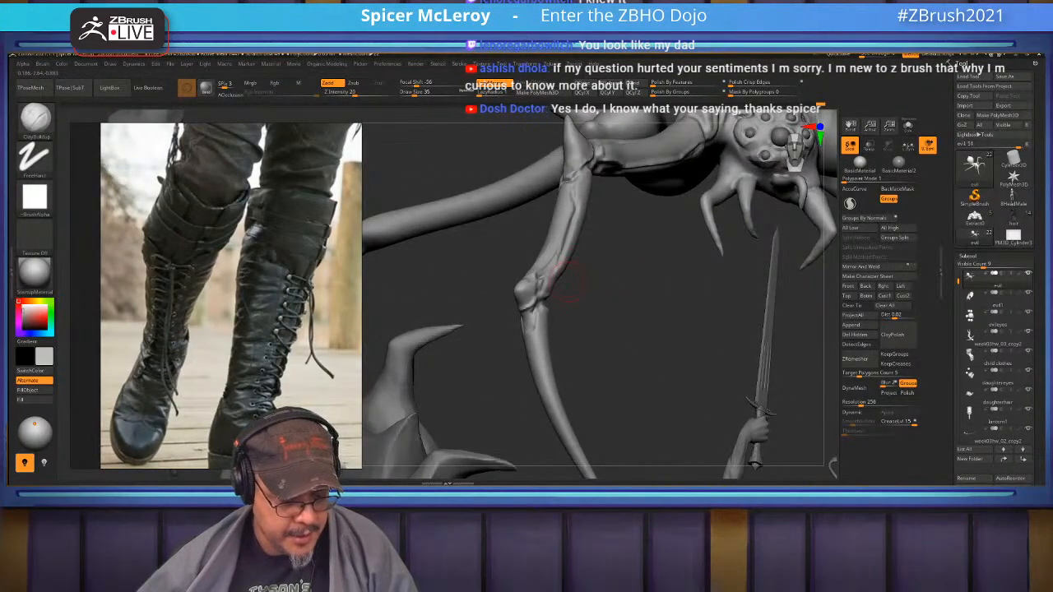
{"action": "mouse_move", "coordinate": [565, 284]}
{"action": "left_mouse_down"}
{"action": "mouse_move", "coordinate": [608, 329]}
{"action": "mouse_move", "coordinate": [567, 346]}
{"action": "mouse_move", "coordinate": [579, 339]}
{"action": "mouse_move", "coordinate": [549, 328]}
{"action": "left_mouse_up"}
{"action": "key", "text": "b"}
{"action": "key", "text": "c"}
{"action": "key", "text": "b"}
{"action": "key", "text": "s"}
{"action": "left_click_drag", "start_coordinate": [557, 357], "coordinate": [550, 339]}
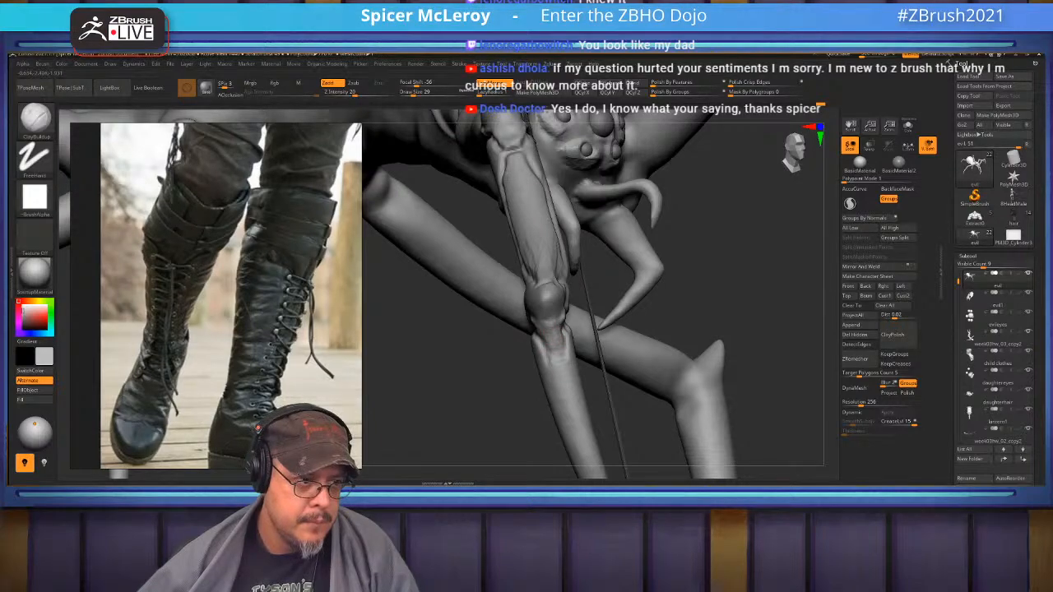
Pull a pointed spike out of the lower leg joint with the Move brush at draw size 22
{"action": "left_click_drag", "start_coordinate": [587, 327], "coordinate": [736, 270]}
{"action": "key", "text": "b"}
{"action": "key", "text": "m"}
{"action": "key", "text": "v"}
{"action": "left_click_drag", "start_coordinate": [563, 272], "coordinate": [578, 310]}
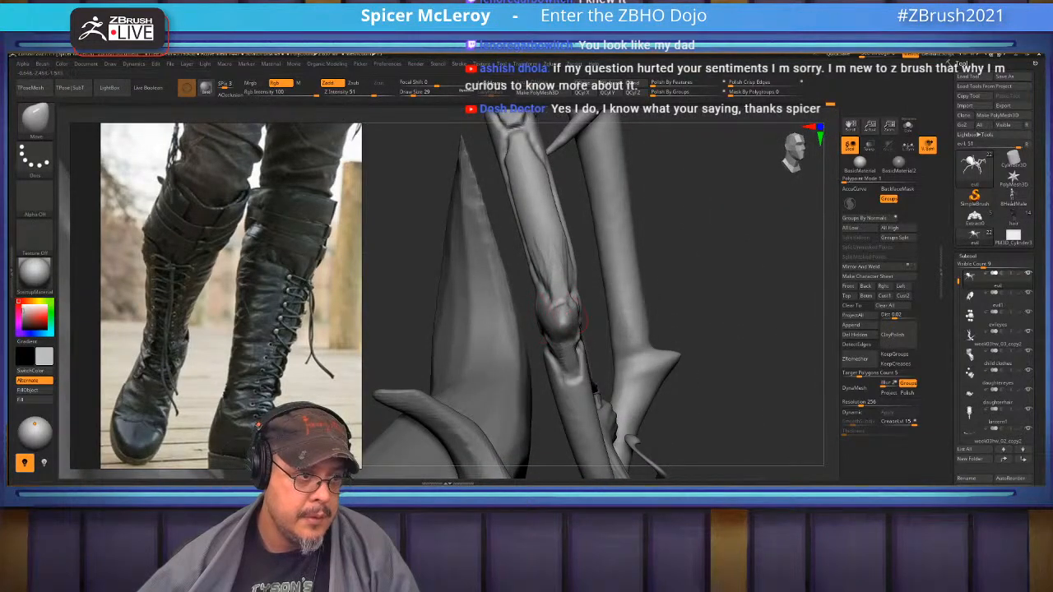
{"action": "right_click_drag", "start_coordinate": [558, 266], "coordinate": [580, 329]}
{"action": "key", "text": "s"}
{"action": "left_click_drag", "start_coordinate": [594, 350], "coordinate": [590, 350]}
{"action": "left_click_drag", "start_coordinate": [599, 341], "coordinate": [587, 338]}
{"action": "mouse_move", "coordinate": [587, 341]}
{"action": "right_mouse_down"}
{"action": "mouse_move", "coordinate": [567, 362]}
{"action": "mouse_move", "coordinate": [598, 332]}
{"action": "right_mouse_up"}
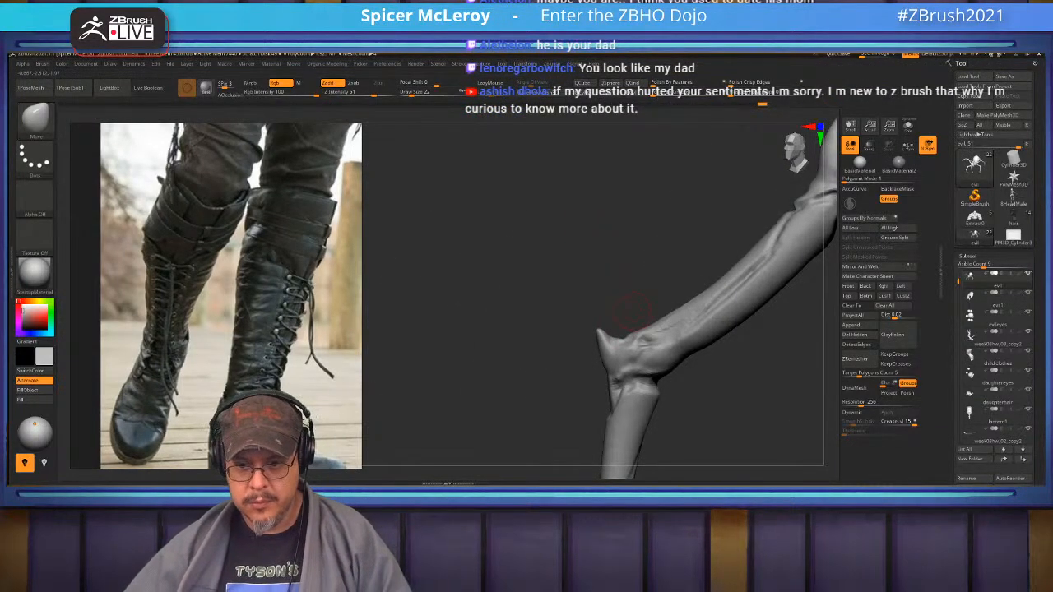
Pull a small spike out of the top of the front leg's base joint beside the head with the Move brush
{"action": "key", "text": "f"}
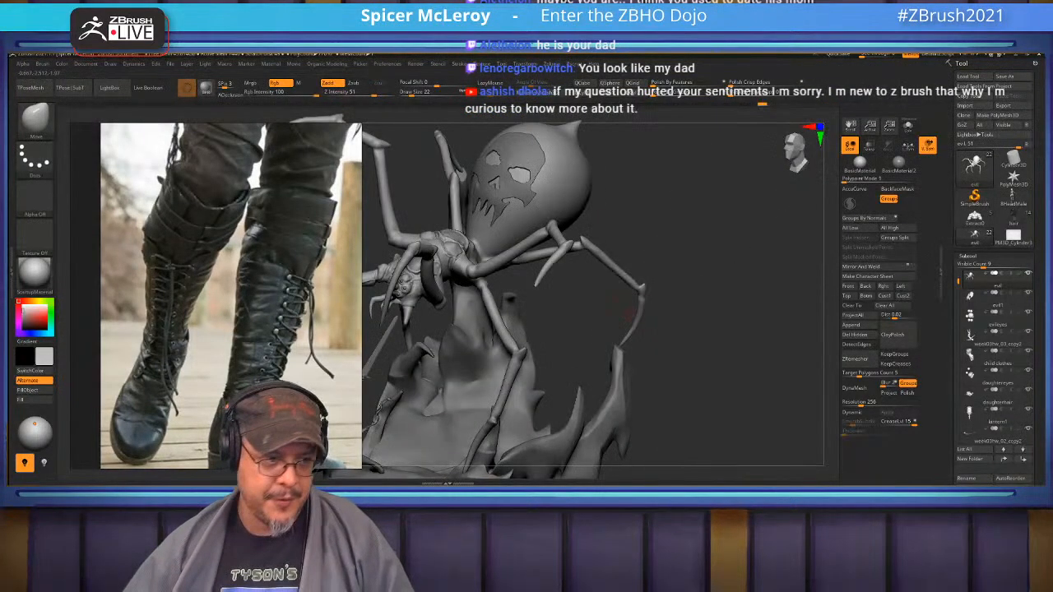
{"action": "right_click_drag", "start_coordinate": [691, 311], "coordinate": [748, 317]}
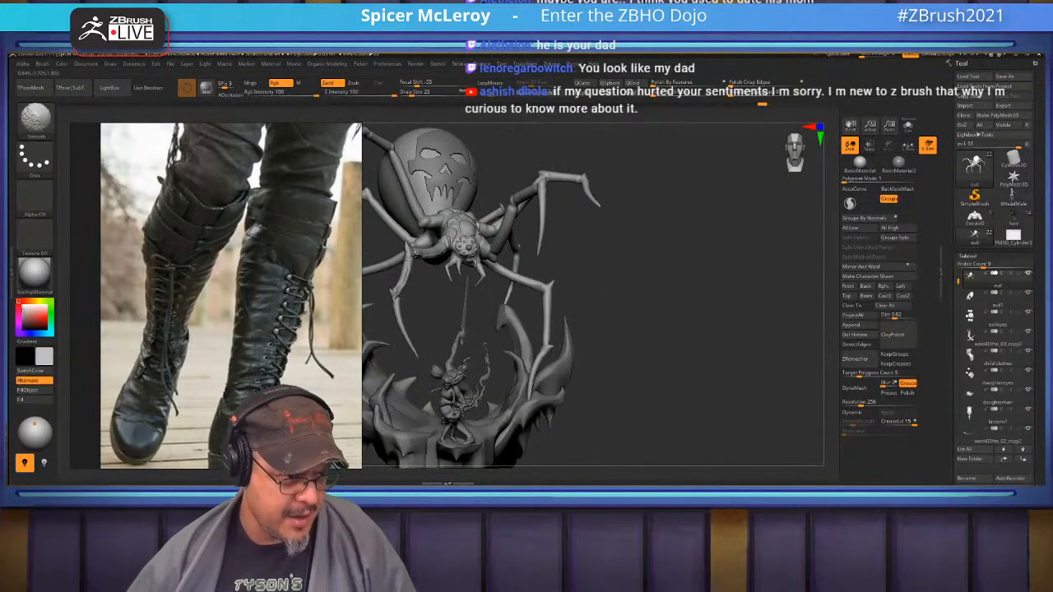
{"action": "right_click_drag", "start_coordinate": [657, 317], "coordinate": [748, 354], "text": "alt"}
{"action": "right_click_drag", "start_coordinate": [714, 304], "coordinate": [727, 301]}
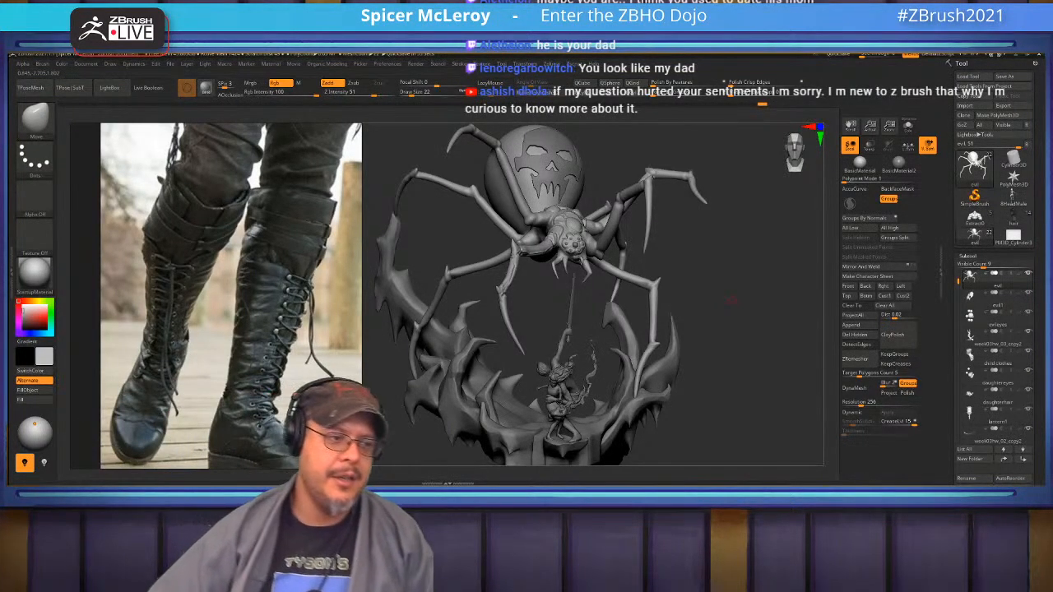
{"action": "right_click_drag", "start_coordinate": [609, 279], "coordinate": [629, 346]}
{"action": "mouse_move", "coordinate": [615, 206]}
{"action": "right_mouse_down", "text": "alt"}
{"action": "mouse_move", "coordinate": [643, 377]}
{"action": "mouse_move", "coordinate": [699, 393]}
{"action": "mouse_move", "coordinate": [734, 387]}
{"action": "mouse_move", "coordinate": [704, 368]}
{"action": "mouse_move", "coordinate": [641, 362]}
{"action": "mouse_move", "coordinate": [638, 388]}
{"action": "mouse_move", "coordinate": [610, 379]}
{"action": "mouse_move", "coordinate": [517, 291]}
{"action": "right_mouse_up", "text": "alt"}
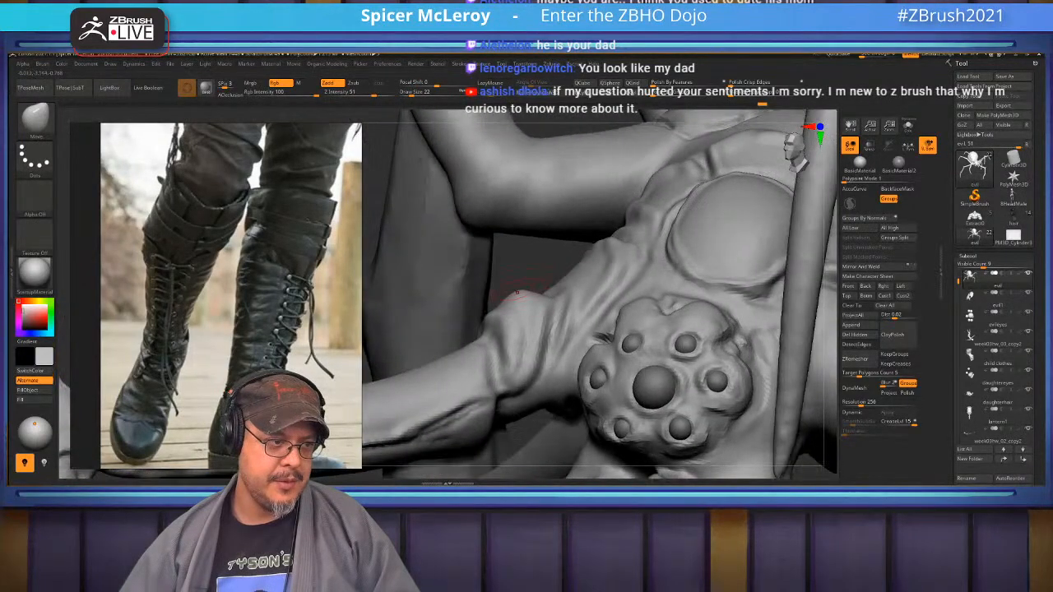
{"action": "left_click_drag", "start_coordinate": [518, 292], "coordinate": [527, 278]}
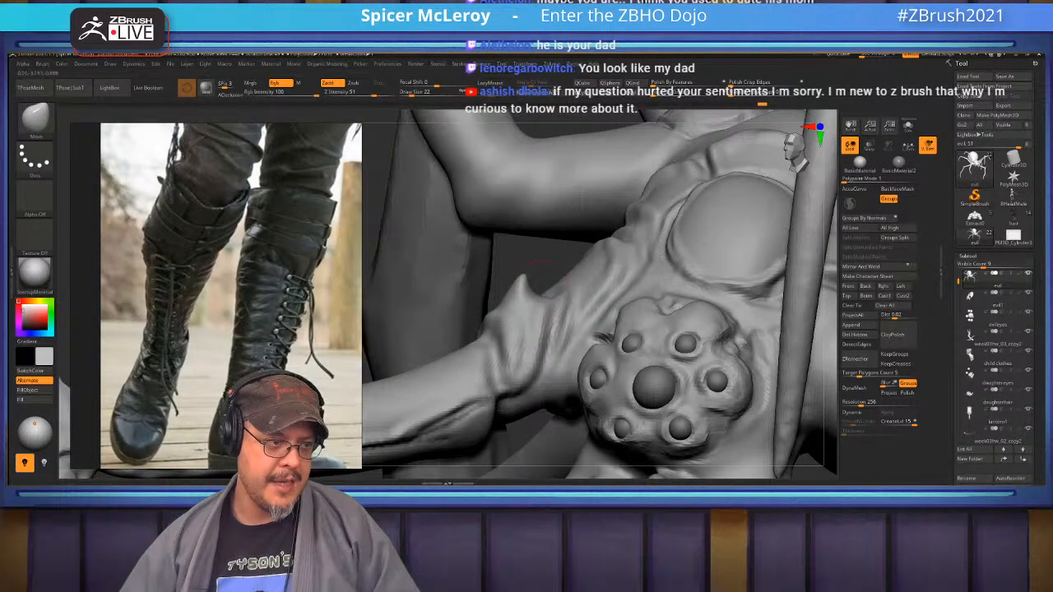
{"action": "left_click_drag", "start_coordinate": [536, 256], "coordinate": [535, 292]}
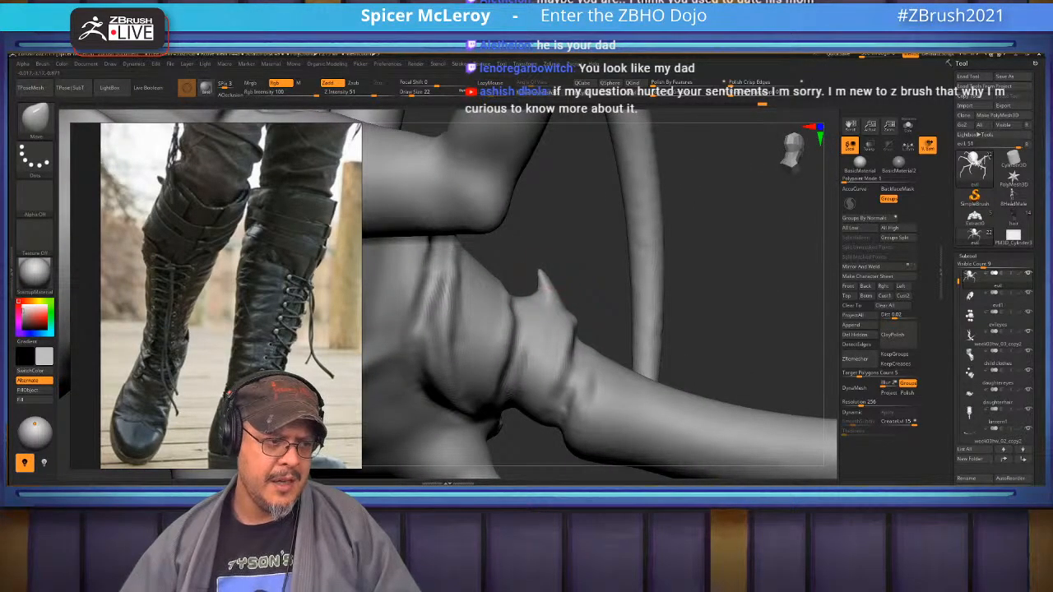
{"action": "mouse_move", "coordinate": [535, 295]}
{"action": "left_mouse_down"}
{"action": "mouse_move", "coordinate": [527, 311]}
{"action": "mouse_move", "coordinate": [549, 298]}
{"action": "left_mouse_up"}
Sculpt creases and folds around the base joint's new spike with the Standard brush at draw size 17
{"action": "key", "text": "b"}
{"action": "key", "text": "s"}
{"action": "key", "text": "t"}
{"action": "right_click_drag", "start_coordinate": [548, 305], "coordinate": [541, 297]}
{"action": "key", "text": "s"}
{"action": "left_click_drag", "start_coordinate": [540, 296], "coordinate": [544, 294]}
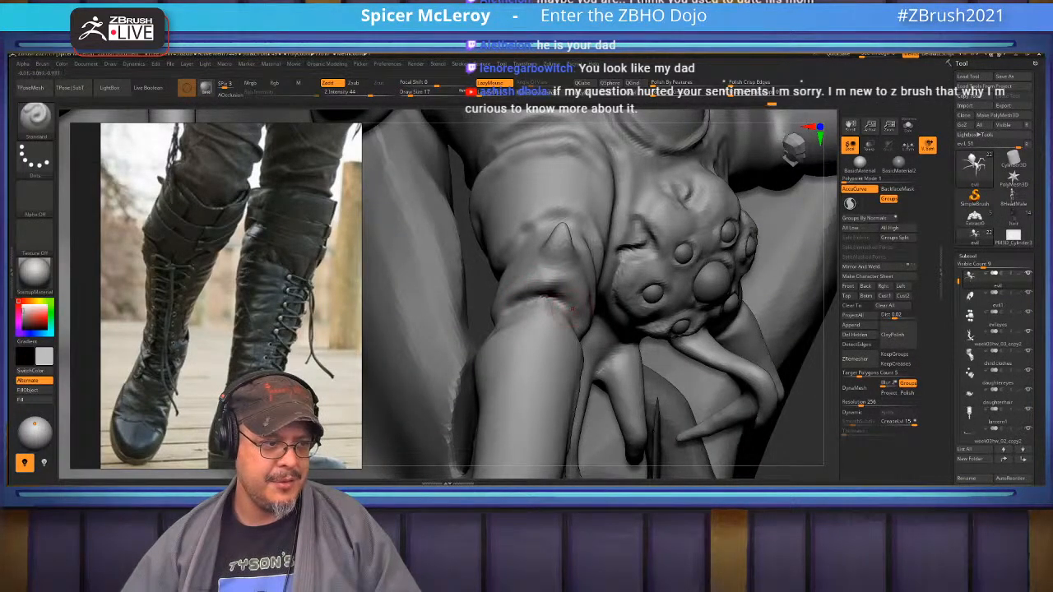
{"action": "mouse_move", "coordinate": [569, 306]}
{"action": "right_mouse_down"}
{"action": "mouse_move", "coordinate": [501, 296]}
{"action": "mouse_move", "coordinate": [559, 292]}
{"action": "mouse_move", "coordinate": [494, 371]}
{"action": "mouse_move", "coordinate": [560, 253]}
{"action": "right_mouse_up"}
{"action": "left_click_drag", "start_coordinate": [560, 252], "coordinate": [581, 321]}
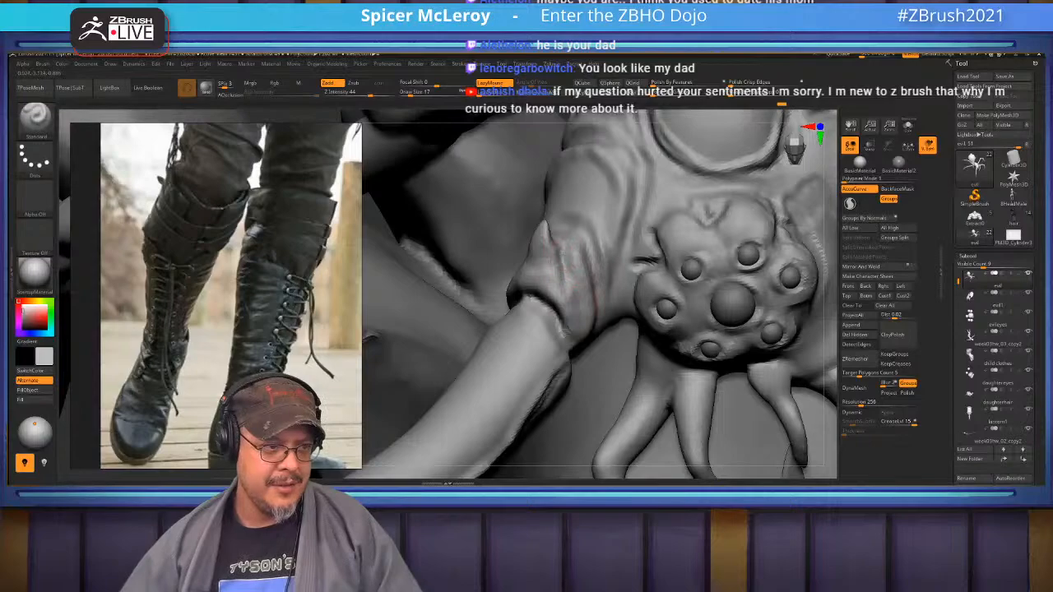
Extend the skin folds around the back and underside of the front leg's base joint
{"action": "right_click_drag", "start_coordinate": [581, 321], "coordinate": [573, 258]}
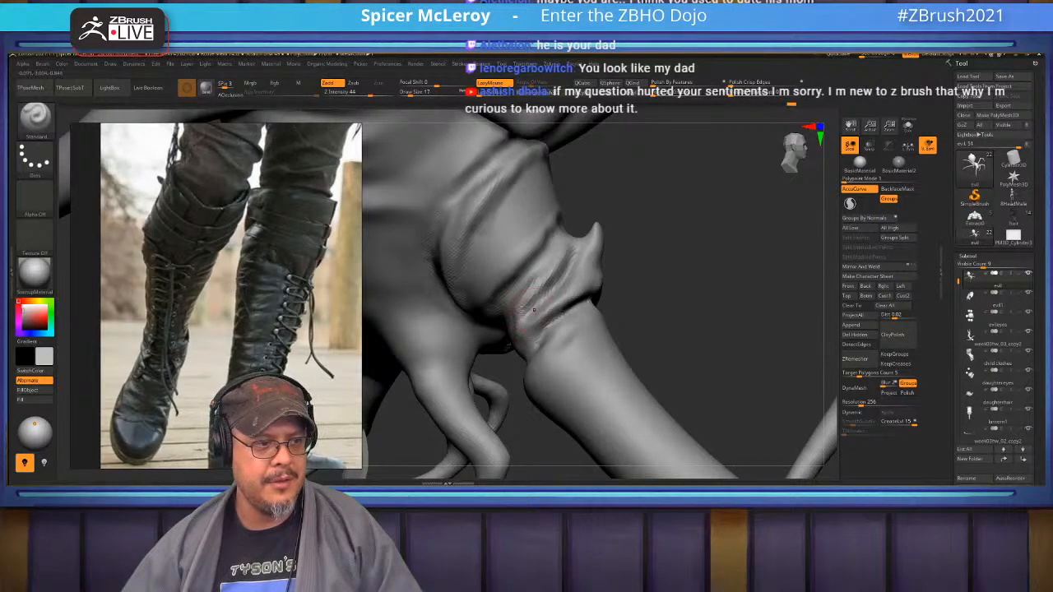
{"action": "right_click_drag", "start_coordinate": [533, 331], "coordinate": [526, 253]}
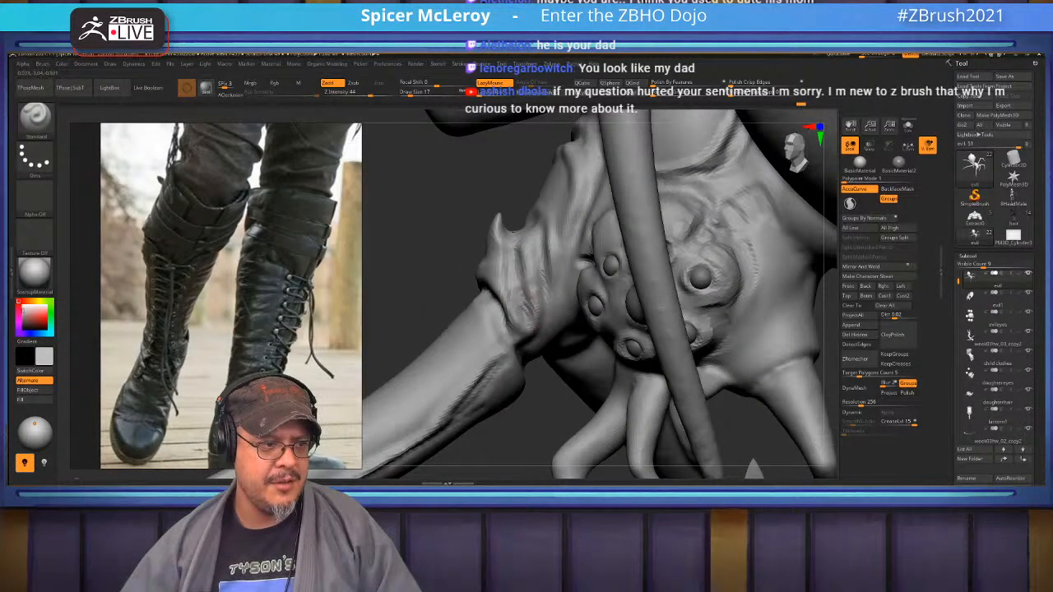
{"action": "mouse_move", "coordinate": [525, 317]}
{"action": "right_mouse_down"}
{"action": "mouse_move", "coordinate": [544, 275]}
{"action": "mouse_move", "coordinate": [550, 317]}
{"action": "mouse_move", "coordinate": [555, 271]}
{"action": "mouse_move", "coordinate": [526, 315]}
{"action": "right_mouse_up"}
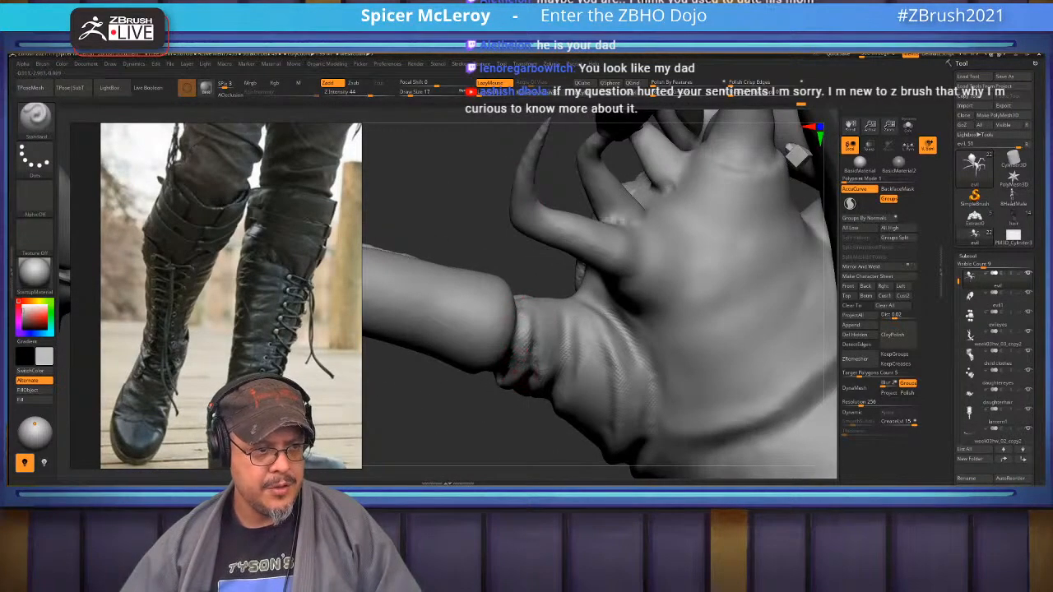
{"action": "right_click_drag", "start_coordinate": [528, 355], "coordinate": [529, 278]}
{"action": "right_click_drag", "start_coordinate": [530, 317], "coordinate": [509, 358]}
{"action": "right_click", "coordinate": [505, 362]}
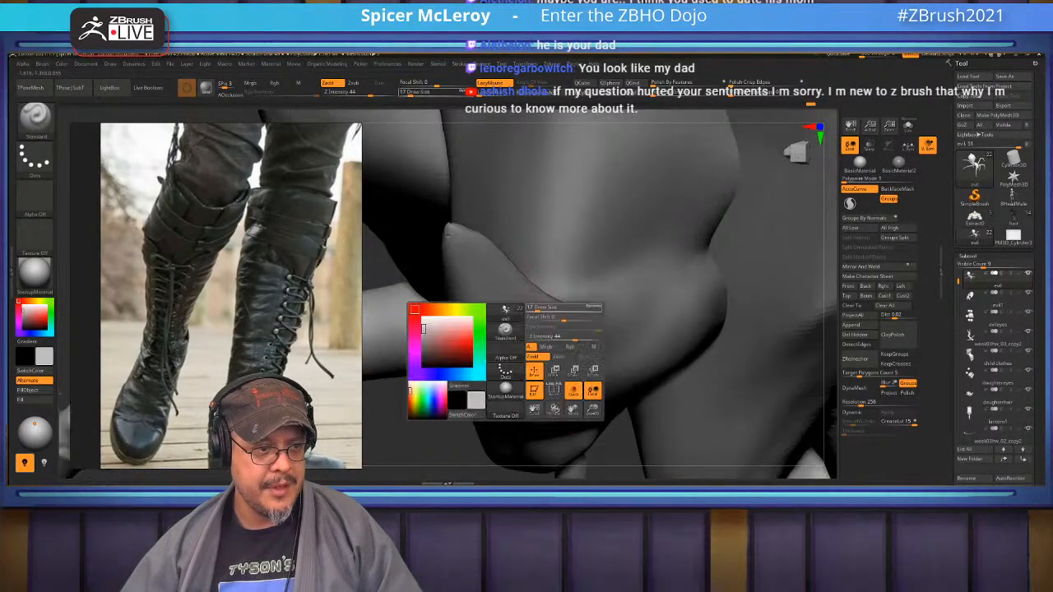
Smooth the front leg's upper segment near the knee joint and build up its surface with the ClayBuildup brush at draw size 29
{"action": "right_click_drag", "start_coordinate": [447, 399], "coordinate": [514, 403]}
{"action": "right_click_drag", "start_coordinate": [514, 329], "coordinate": [526, 403], "text": "ctrl"}
{"action": "right_click_drag", "start_coordinate": [439, 261], "coordinate": [622, 266], "text": "alt"}
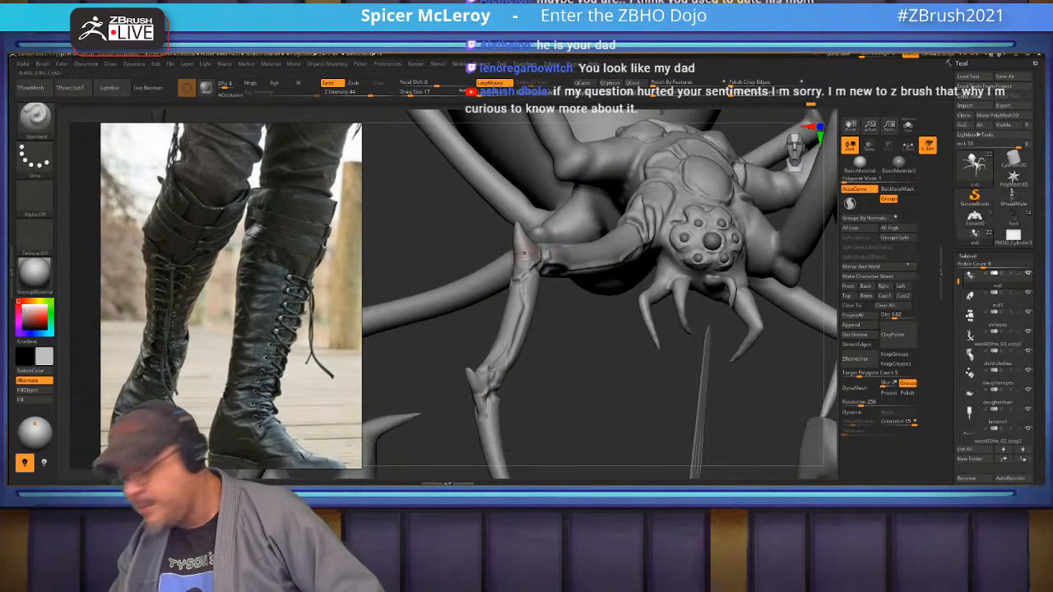
{"action": "mouse_move", "coordinate": [650, 247]}
{"action": "right_mouse_down", "text": "alt"}
{"action": "mouse_move", "coordinate": [642, 238]}
{"action": "mouse_move", "coordinate": [626, 298]}
{"action": "mouse_move", "coordinate": [549, 256]}
{"action": "mouse_move", "coordinate": [516, 313]}
{"action": "right_mouse_up", "text": "alt"}
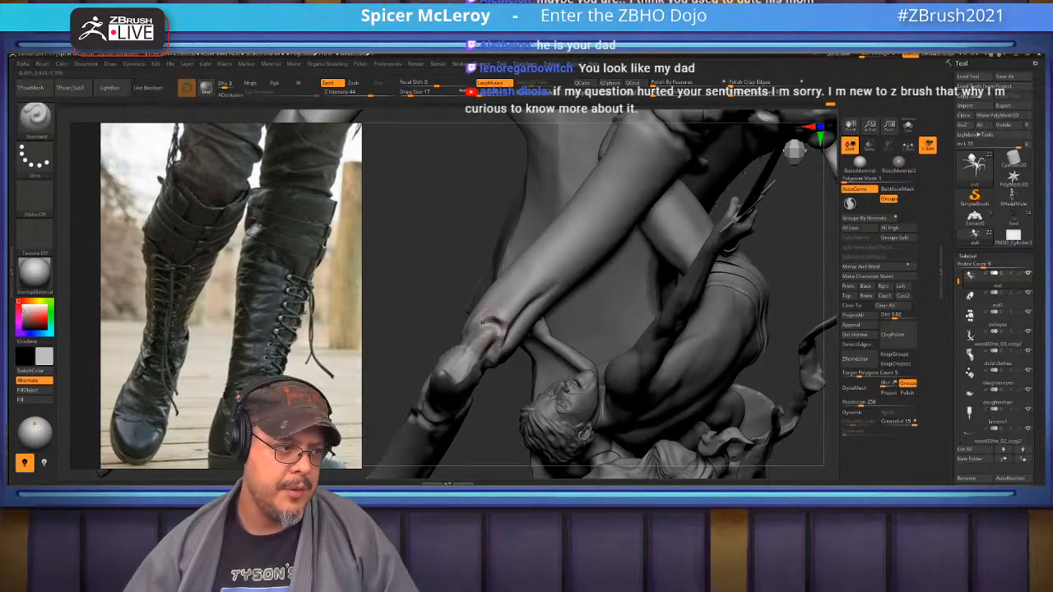
{"action": "key", "text": "shift"}
{"action": "right_click_drag", "start_coordinate": [498, 322], "coordinate": [533, 309]}
{"action": "key", "text": "b"}
{"action": "key", "text": "c"}
{"action": "key", "text": "b"}
{"action": "key", "text": "s"}
{"action": "left_click", "coordinate": [524, 316]}
{"action": "key", "text": "shift"}
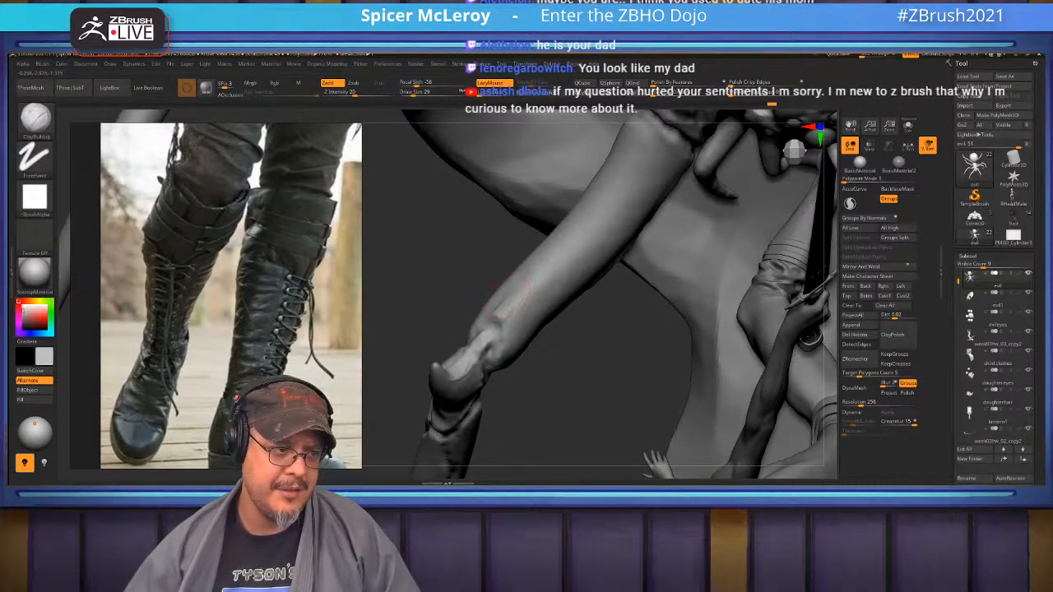
Deepen the lengthwise groove along the front of the front leg's upper segment with the Standard brush at draw size 20
{"action": "key", "text": "shift"}
{"action": "right_click_drag", "start_coordinate": [533, 268], "coordinate": [477, 304]}
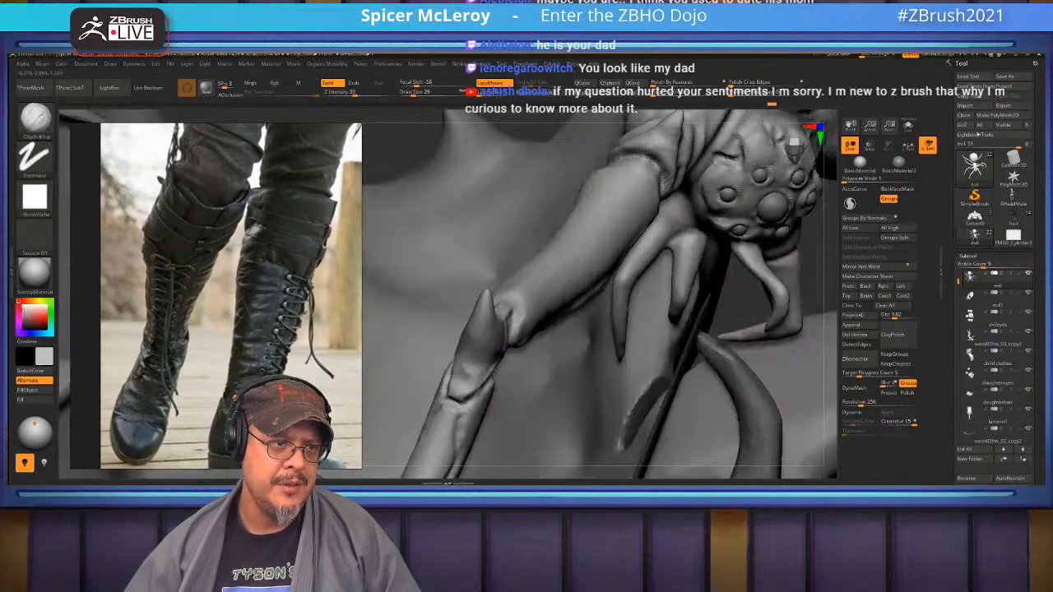
{"action": "key", "text": "f"}
{"action": "mouse_move", "coordinate": [526, 329]}
{"action": "right_mouse_down"}
{"action": "mouse_move", "coordinate": [477, 346]}
{"action": "mouse_move", "coordinate": [467, 310]}
{"action": "mouse_move", "coordinate": [576, 283]}
{"action": "mouse_move", "coordinate": [613, 292]}
{"action": "mouse_move", "coordinate": [604, 271]}
{"action": "mouse_move", "coordinate": [592, 304]}
{"action": "right_mouse_up"}
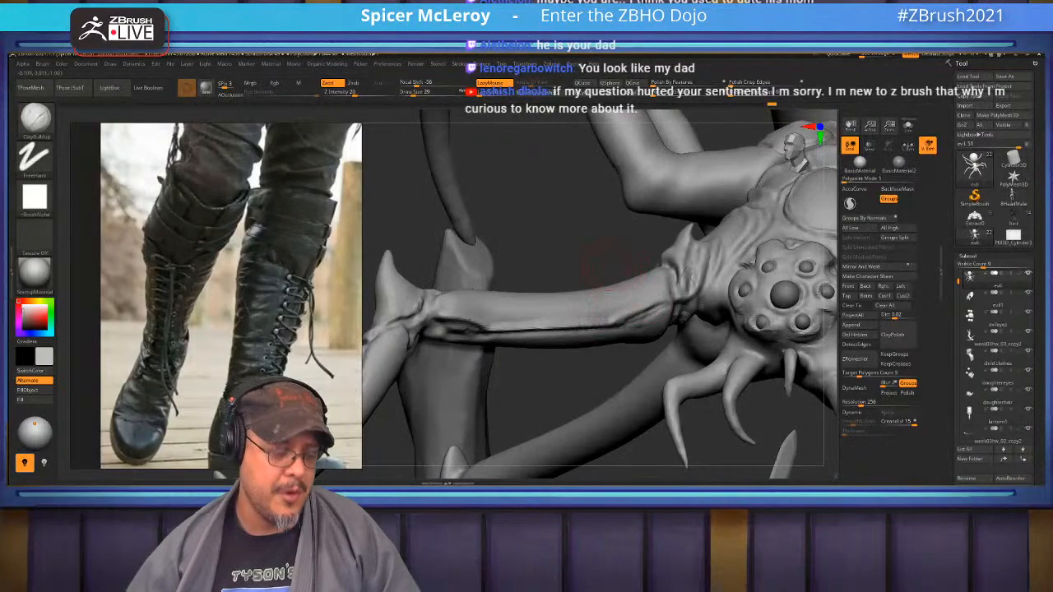
{"action": "key", "text": "b"}
{"action": "key", "text": "s"}
{"action": "key", "text": "t"}
{"action": "right_click_drag", "start_coordinate": [527, 313], "coordinate": [483, 316]}
{"action": "mouse_move", "coordinate": [518, 316]}
{"action": "left_mouse_down"}
{"action": "mouse_move", "coordinate": [477, 314]}
{"action": "mouse_move", "coordinate": [596, 316]}
{"action": "mouse_move", "coordinate": [658, 302]}
{"action": "mouse_move", "coordinate": [511, 315]}
{"action": "left_mouse_up"}
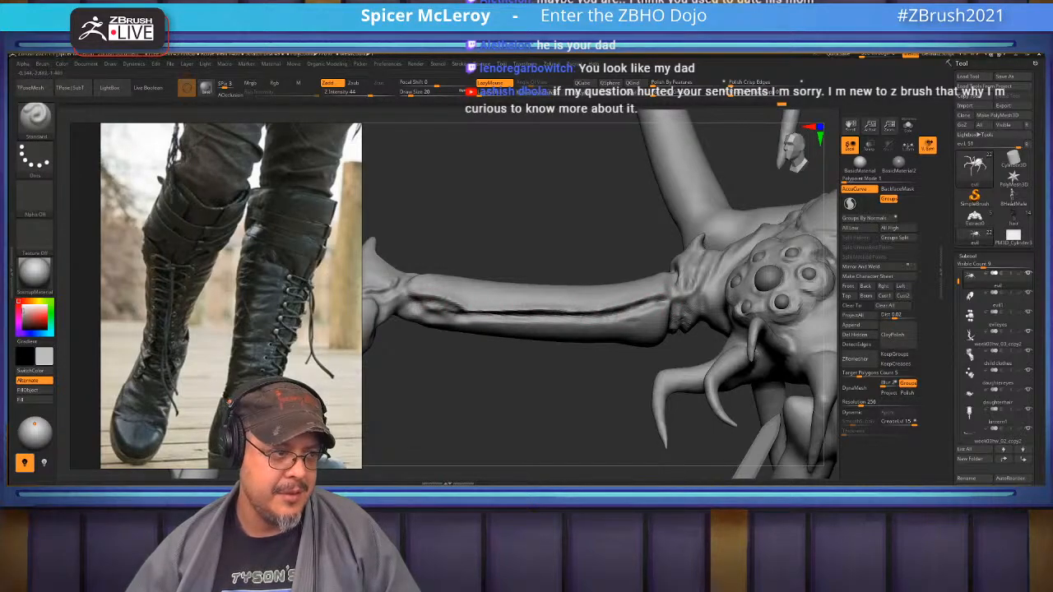
{"action": "key", "text": "shift"}
Sculpt lengthwise strokes along the rear side of the front leg's upper segment, from the knee joint toward the body
{"action": "mouse_move", "coordinate": [491, 308]}
{"action": "right_mouse_down"}
{"action": "mouse_move", "coordinate": [510, 300]}
{"action": "mouse_move", "coordinate": [498, 295]}
{"action": "mouse_move", "coordinate": [642, 241]}
{"action": "right_mouse_up"}
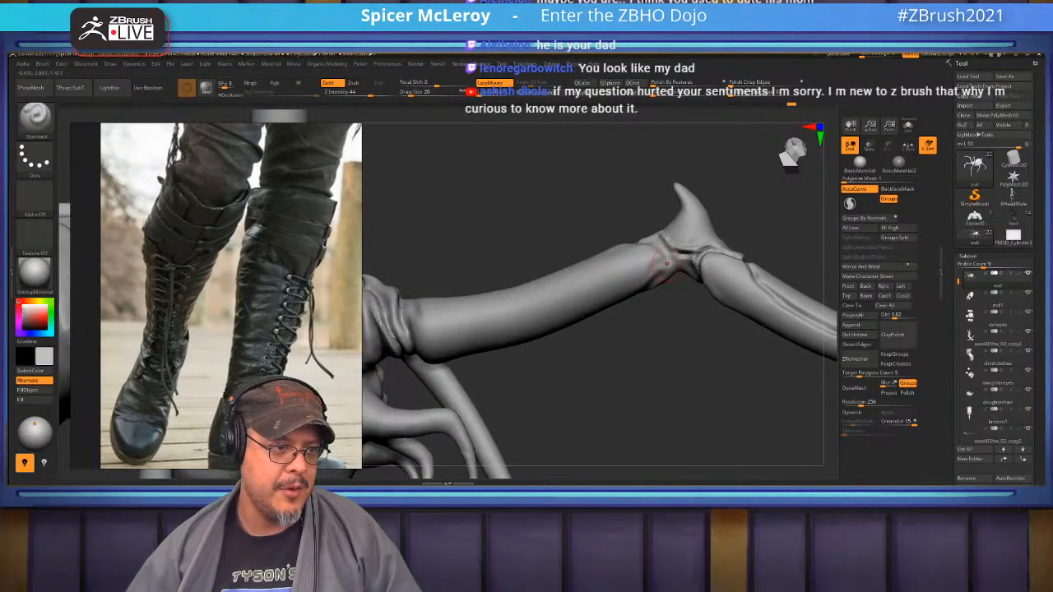
{"action": "left_click_drag", "start_coordinate": [649, 274], "coordinate": [505, 340]}
{"action": "mouse_move", "coordinate": [607, 303]}
{"action": "left_mouse_down"}
{"action": "mouse_move", "coordinate": [461, 346]}
{"action": "mouse_move", "coordinate": [416, 339]}
{"action": "mouse_move", "coordinate": [522, 334]}
{"action": "mouse_move", "coordinate": [630, 295]}
{"action": "left_mouse_up"}
Build up muscle-like volume beside the groove and at both ends of the leg segment with the ClayBuildup brush at draw size 44
{"action": "mouse_move", "coordinate": [630, 294]}
{"action": "right_mouse_down"}
{"action": "mouse_move", "coordinate": [567, 202]}
{"action": "mouse_move", "coordinate": [576, 154]}
{"action": "mouse_move", "coordinate": [684, 232]}
{"action": "right_mouse_up"}
{"action": "key", "text": "b"}
{"action": "key", "text": "c"}
{"action": "key", "text": "b"}
{"action": "key", "text": "b"}
{"action": "key", "text": "c"}
{"action": "key", "text": "b"}
{"action": "key", "text": "s"}
{"action": "left_click_drag", "start_coordinate": [667, 232], "coordinate": [672, 232]}
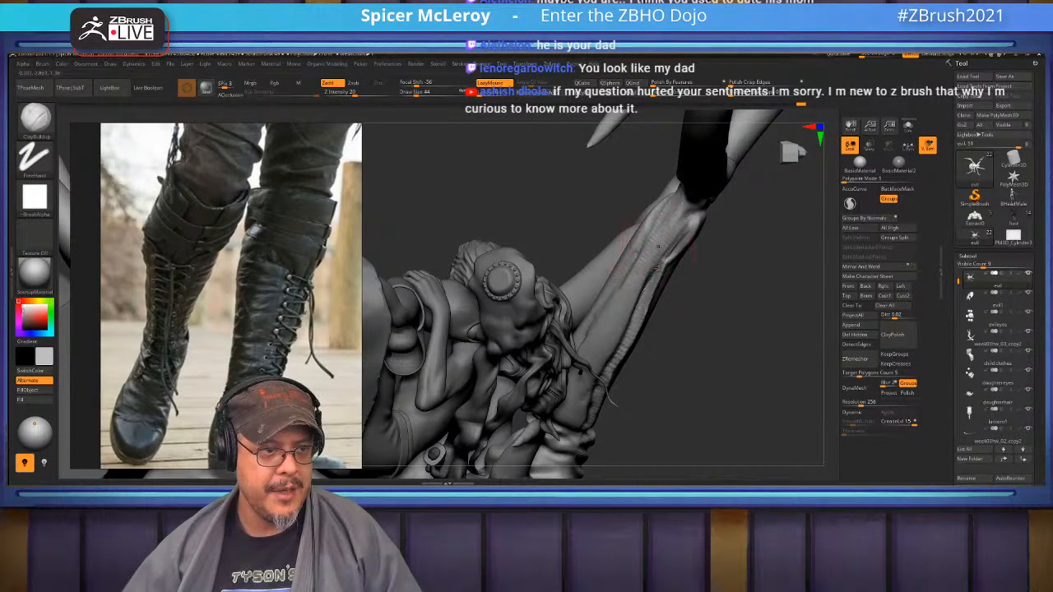
{"action": "right_click_drag", "start_coordinate": [656, 250], "coordinate": [599, 431]}
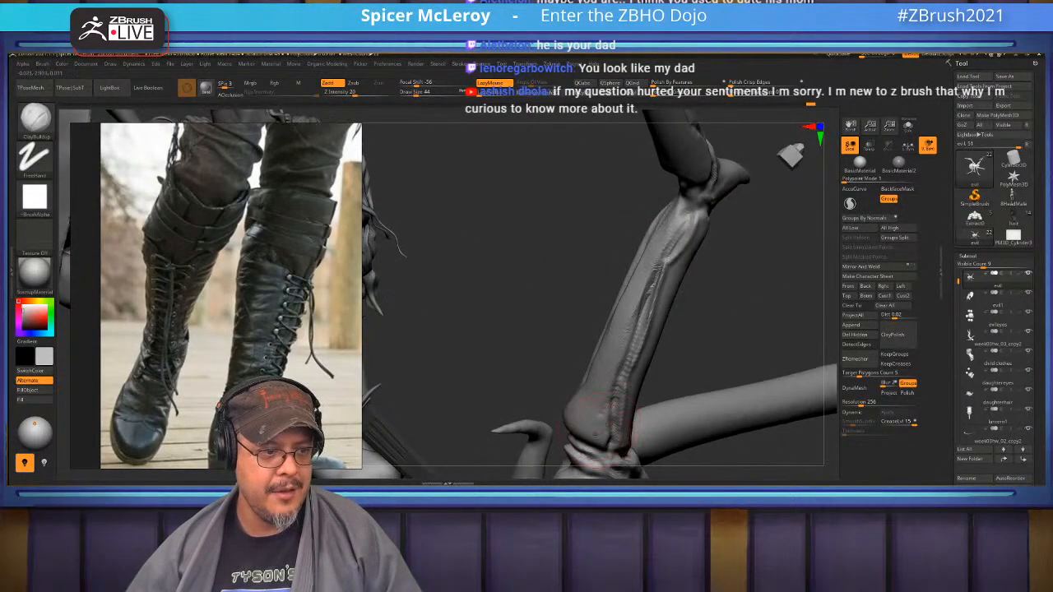
{"action": "left_click_drag", "start_coordinate": [587, 423], "coordinate": [597, 396]}
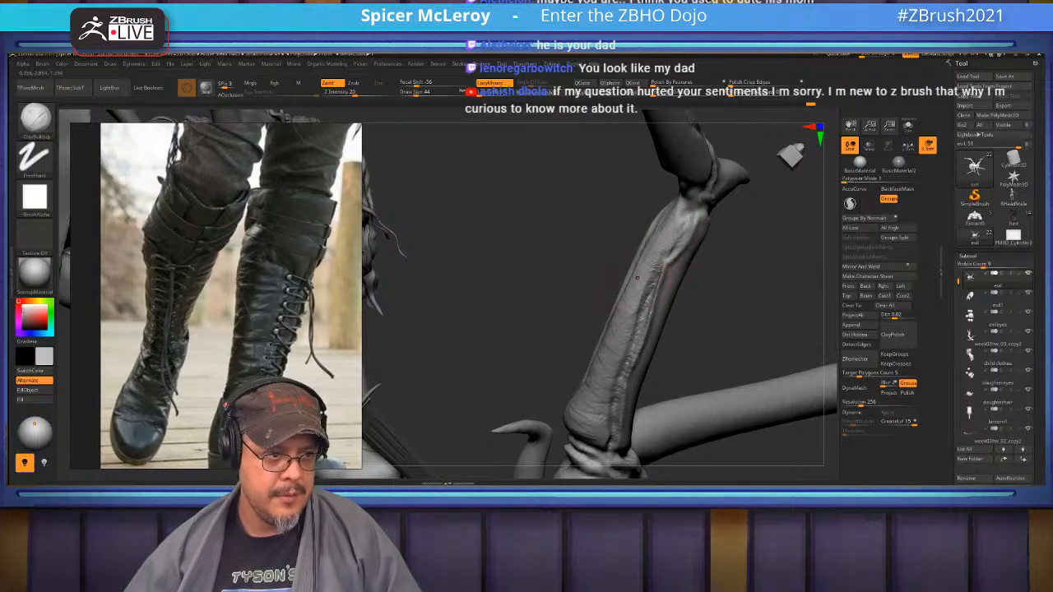
Sharpen the leg groove where it meets the knee joint with the Standard brush at draw size 16
{"action": "right_click_drag", "start_coordinate": [721, 349], "coordinate": [791, 303]}
{"action": "mouse_move", "coordinate": [723, 288]}
{"action": "right_mouse_down", "text": "alt"}
{"action": "mouse_move", "coordinate": [798, 263]}
{"action": "mouse_move", "coordinate": [797, 416]}
{"action": "mouse_move", "coordinate": [588, 281]}
{"action": "right_mouse_up", "text": "alt"}
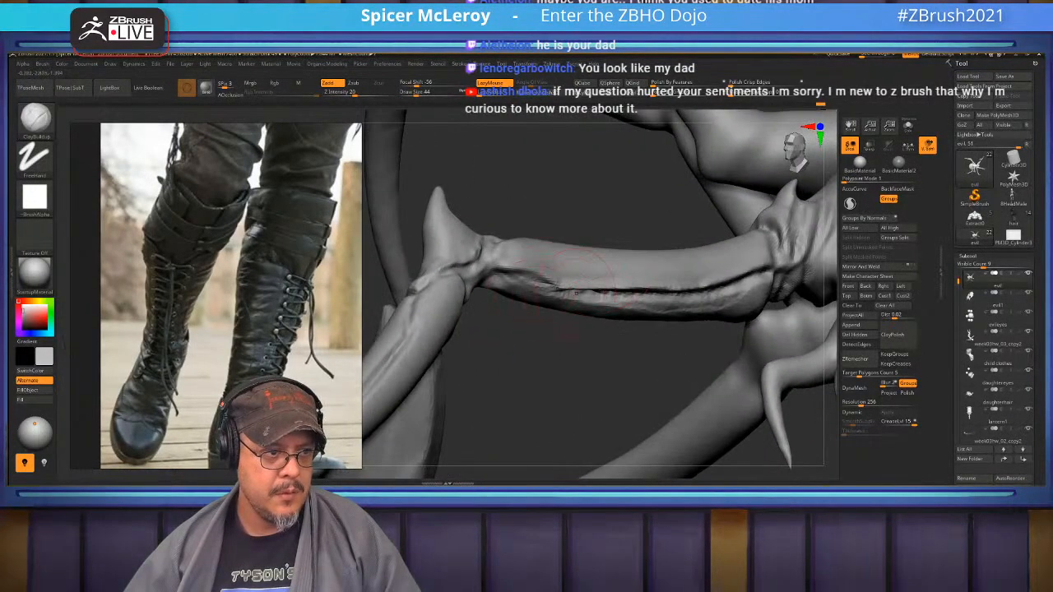
{"action": "key", "text": "b"}
{"action": "key", "text": "s"}
{"action": "key", "text": "t"}
{"action": "key", "text": "s"}
{"action": "left_click_drag", "start_coordinate": [511, 273], "coordinate": [503, 273]}
{"action": "left_click_drag", "start_coordinate": [596, 296], "coordinate": [512, 276]}
Build up the ridge above the leg groove with the ClayBuildup brush at draw size 16 and smooth the strokes
{"action": "right_click_drag", "start_coordinate": [491, 258], "coordinate": [521, 302]}
{"action": "key", "text": "b"}
{"action": "key", "text": "c"}
{"action": "key", "text": "b"}
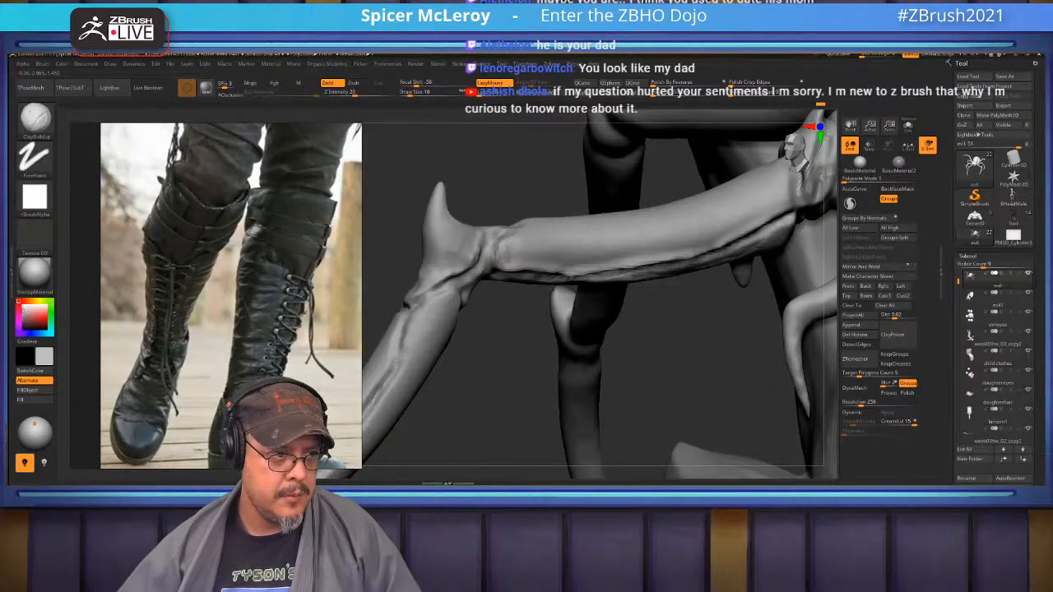
{"action": "mouse_move", "coordinate": [553, 264]}
{"action": "left_mouse_down"}
{"action": "mouse_move", "coordinate": [611, 264]}
{"action": "mouse_move", "coordinate": [743, 227]}
{"action": "left_mouse_up"}
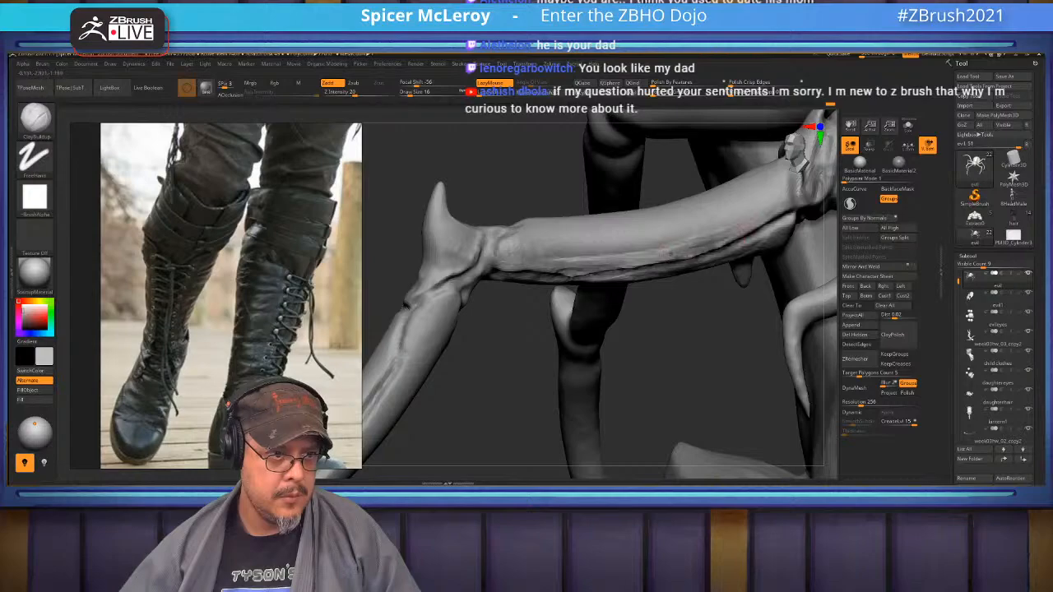
{"action": "left_click_drag", "start_coordinate": [583, 258], "coordinate": [637, 250]}
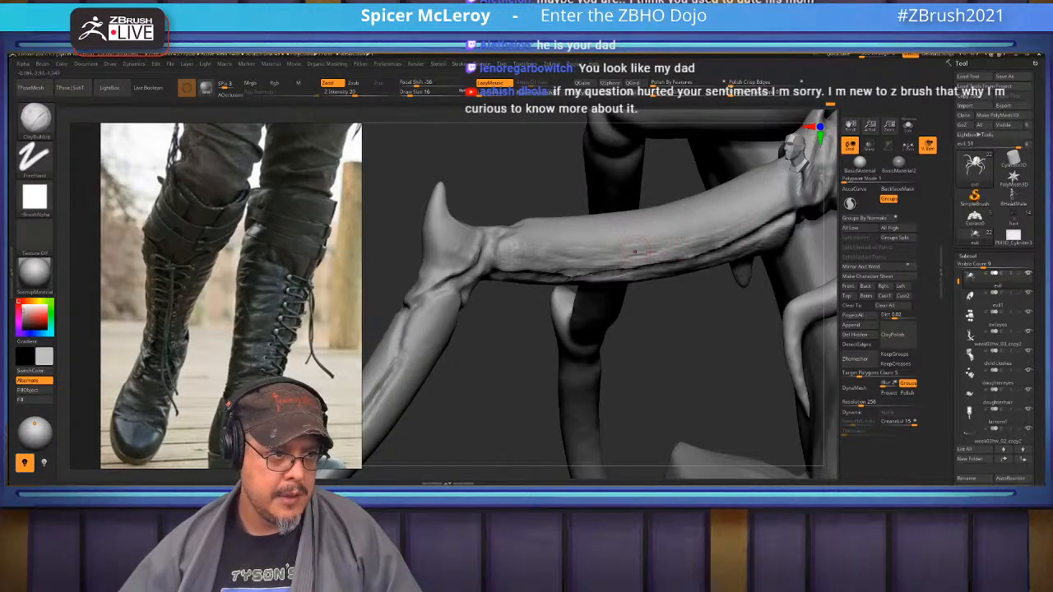
{"action": "key", "text": "shift"}
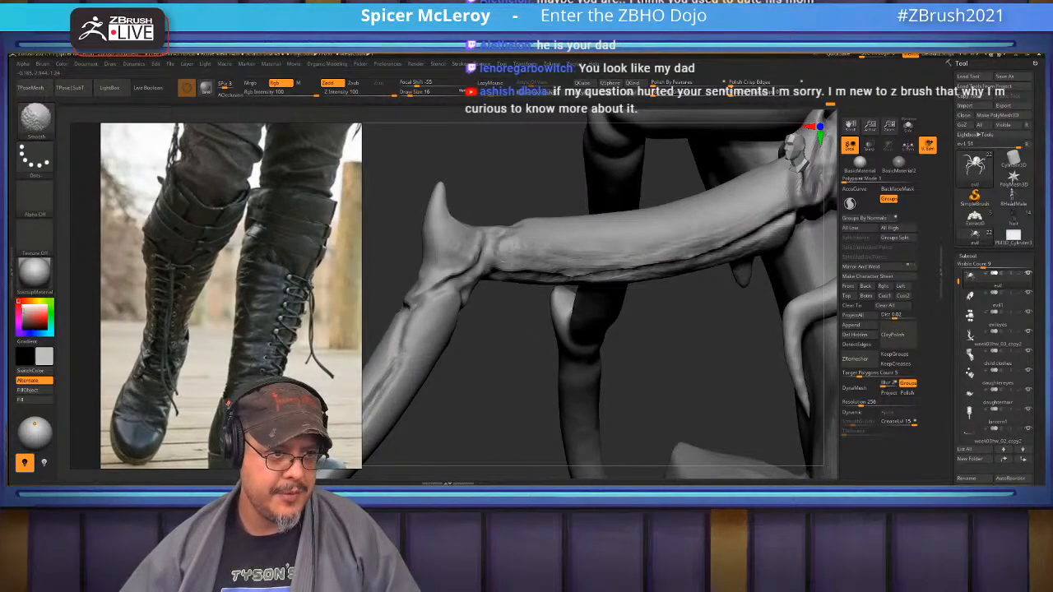
Sculpt a creased ring around the base of the outer fang below the head with the Standard brush at draw size 7
{"action": "key", "text": "f"}
{"action": "left_click_drag", "start_coordinate": [658, 329], "coordinate": [740, 329]}
{"action": "left_click_drag", "start_coordinate": [625, 346], "coordinate": [740, 386], "text": "alt"}
{"action": "mouse_move", "coordinate": [576, 395]}
{"action": "left_mouse_down"}
{"action": "mouse_move", "coordinate": [567, 419]}
{"action": "mouse_move", "coordinate": [630, 329]}
{"action": "mouse_move", "coordinate": [633, 412]}
{"action": "mouse_move", "coordinate": [533, 240]}
{"action": "left_mouse_up"}
{"action": "key", "text": "b"}
{"action": "key", "text": "s"}
{"action": "key", "text": "t"}
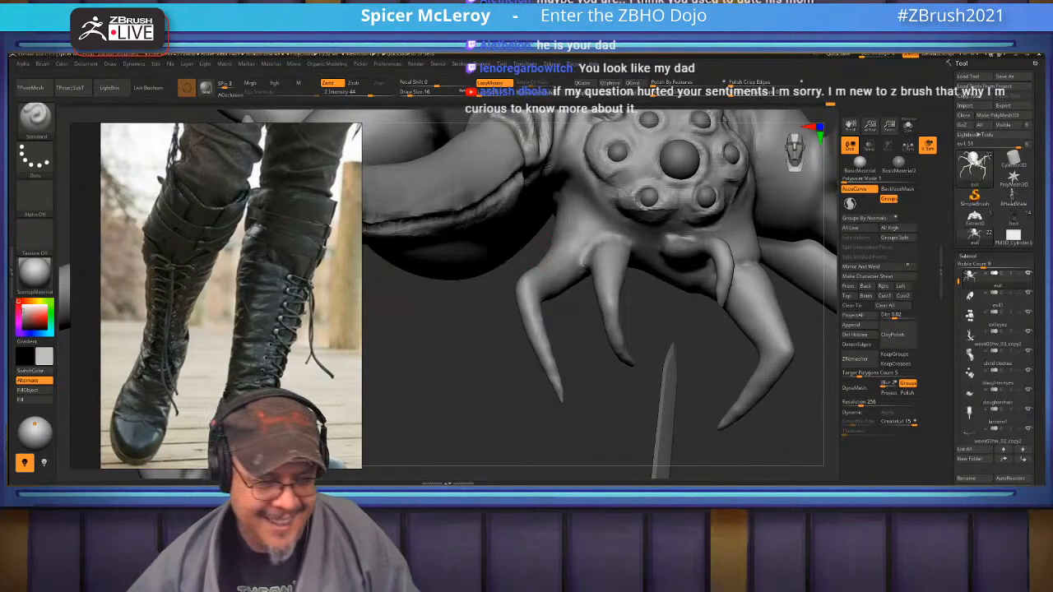
{"action": "left_click_drag", "start_coordinate": [460, 353], "coordinate": [526, 337]}
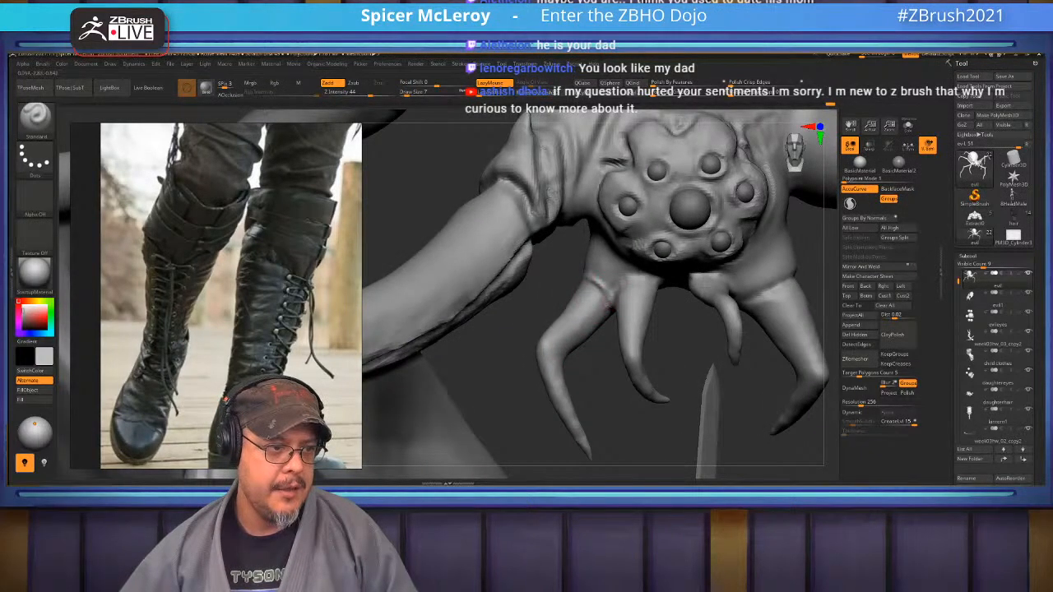
{"action": "left_click_drag", "start_coordinate": [526, 337], "coordinate": [586, 282]}
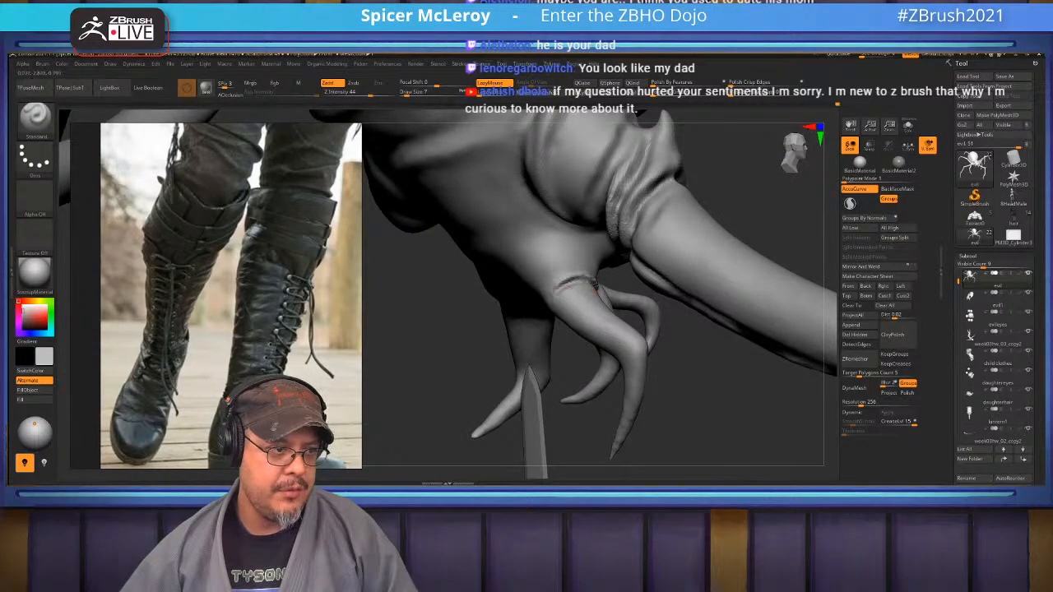
{"action": "right_click_drag", "start_coordinate": [596, 288], "coordinate": [572, 345], "text": "ctrl"}
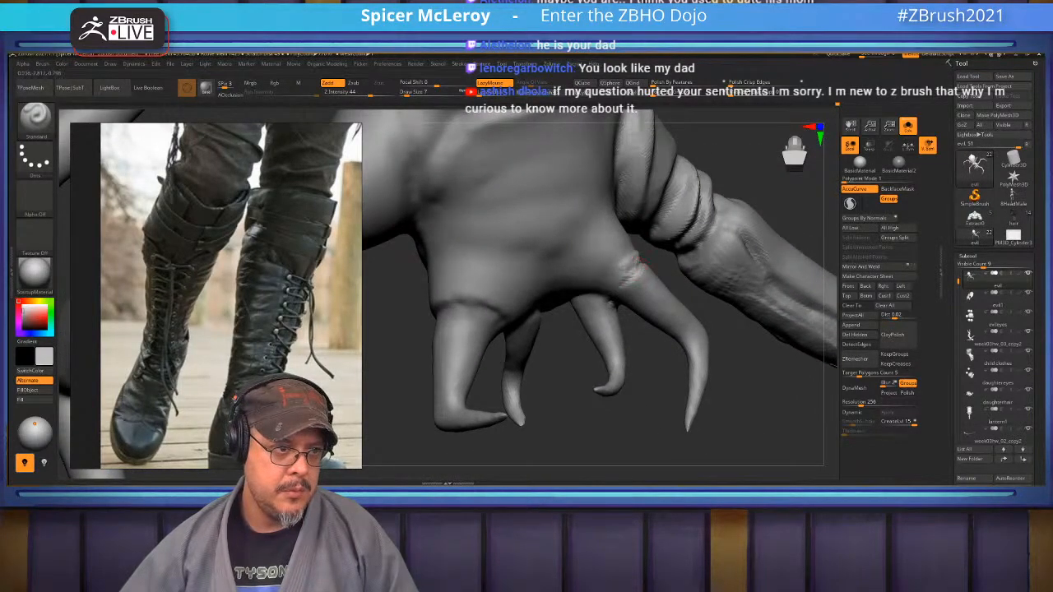
{"action": "right_click_drag", "start_coordinate": [637, 264], "coordinate": [728, 331]}
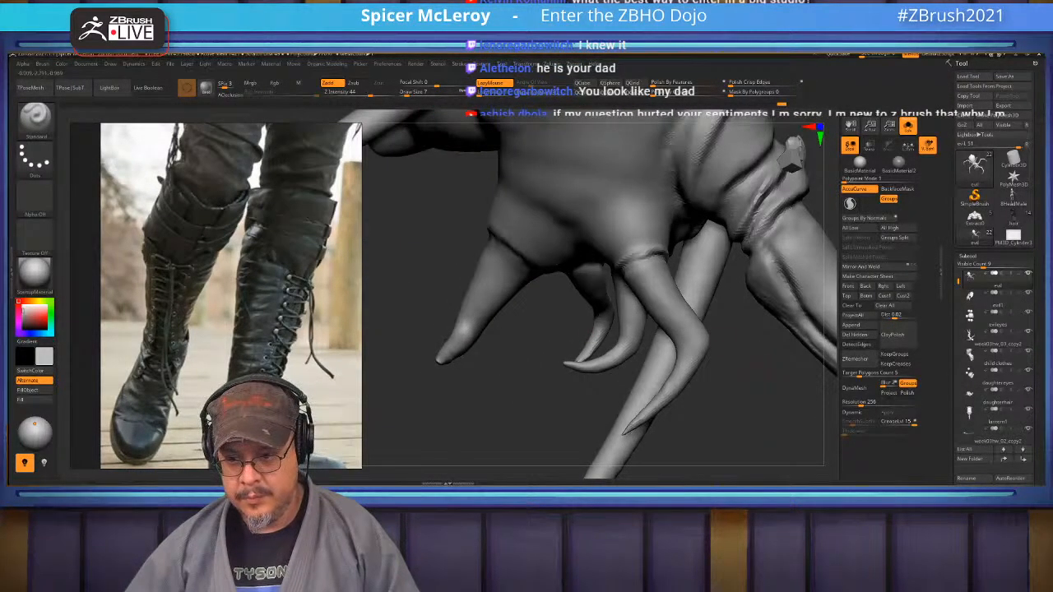
Crease the base of the adjacent inner fang and sculpt tendon-like skin folds from both fangs up to the head plate
{"action": "right_click_drag", "start_coordinate": [592, 296], "coordinate": [709, 254]}
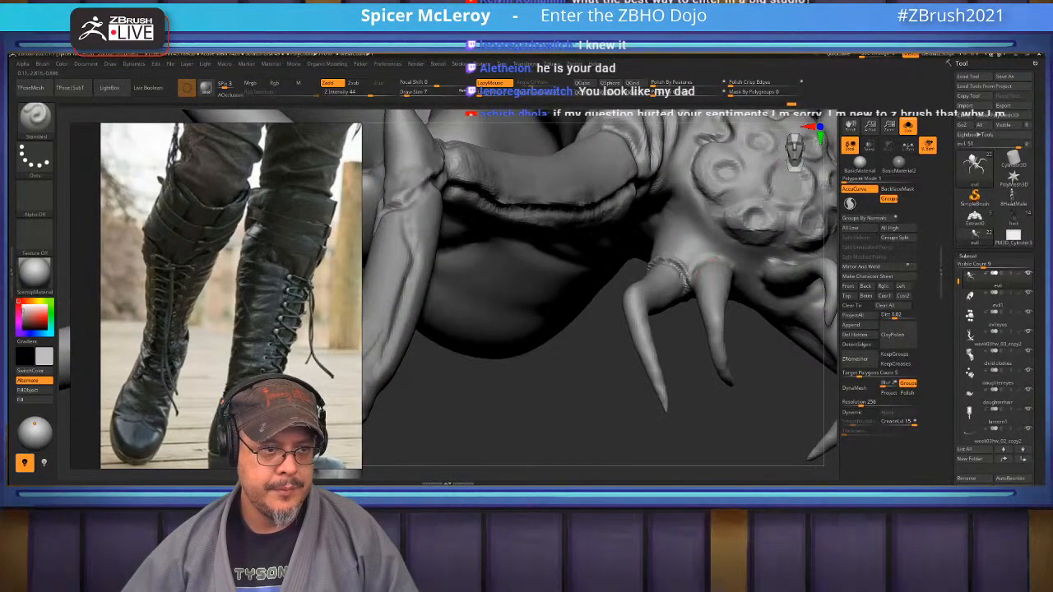
{"action": "right_click_drag", "start_coordinate": [755, 333], "coordinate": [727, 270]}
{"action": "mouse_move", "coordinate": [725, 290]}
{"action": "right_mouse_down"}
{"action": "mouse_move", "coordinate": [734, 247]}
{"action": "mouse_move", "coordinate": [738, 300]}
{"action": "right_mouse_up"}
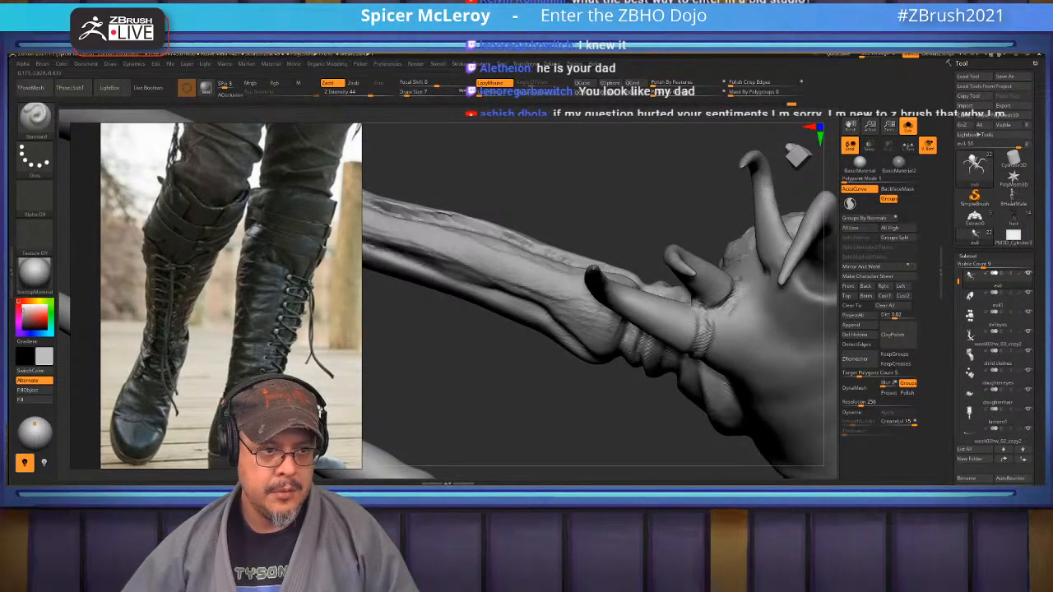
{"action": "mouse_move", "coordinate": [738, 300]}
{"action": "right_mouse_down"}
{"action": "mouse_move", "coordinate": [723, 279]}
{"action": "mouse_move", "coordinate": [736, 306]}
{"action": "mouse_move", "coordinate": [719, 288]}
{"action": "right_mouse_up"}
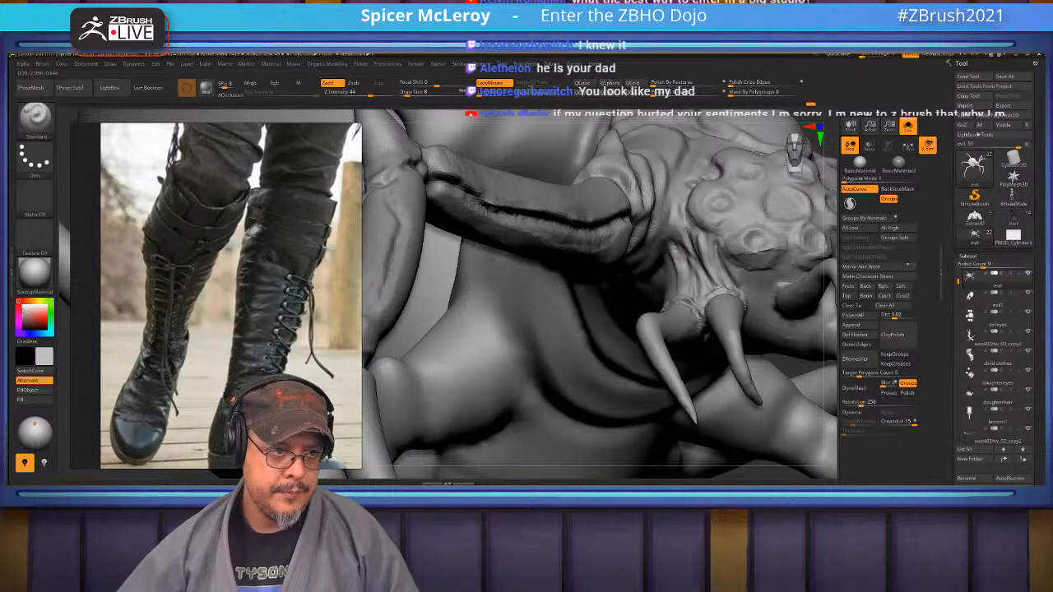
Sculpt a creased ring and surrounding skin folds at the base of the third fang with the Standard brush at draw size 8
{"action": "mouse_move", "coordinate": [682, 238]}
{"action": "left_mouse_down"}
{"action": "mouse_move", "coordinate": [600, 263]}
{"action": "mouse_move", "coordinate": [621, 285]}
{"action": "left_mouse_up"}
{"action": "right_click_drag", "start_coordinate": [615, 315], "coordinate": [633, 298]}
{"action": "left_click_drag", "start_coordinate": [633, 298], "coordinate": [617, 281]}
{"action": "mouse_move", "coordinate": [600, 322]}
{"action": "left_mouse_down"}
{"action": "mouse_move", "coordinate": [613, 292]}
{"action": "mouse_move", "coordinate": [566, 300]}
{"action": "left_mouse_up"}
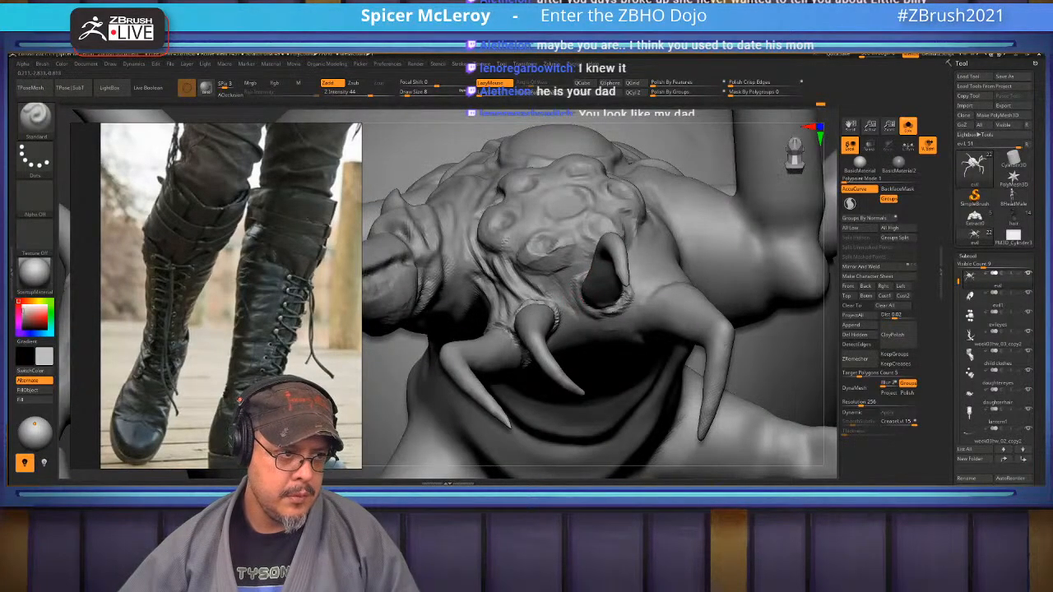
{"action": "left_click_drag", "start_coordinate": [588, 329], "coordinate": [637, 261]}
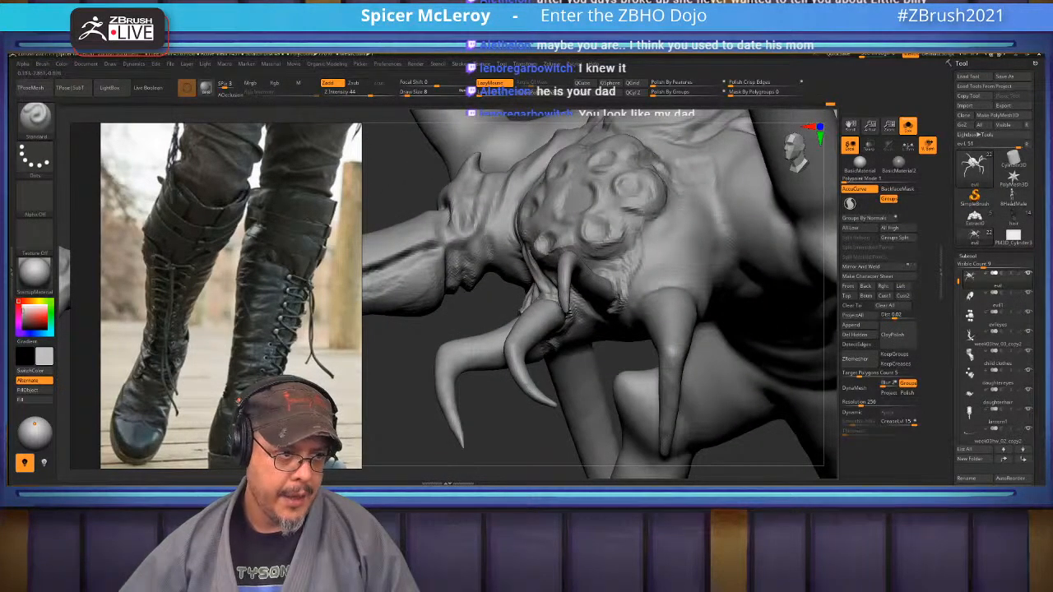
{"action": "left_click_drag", "start_coordinate": [637, 262], "coordinate": [625, 288]}
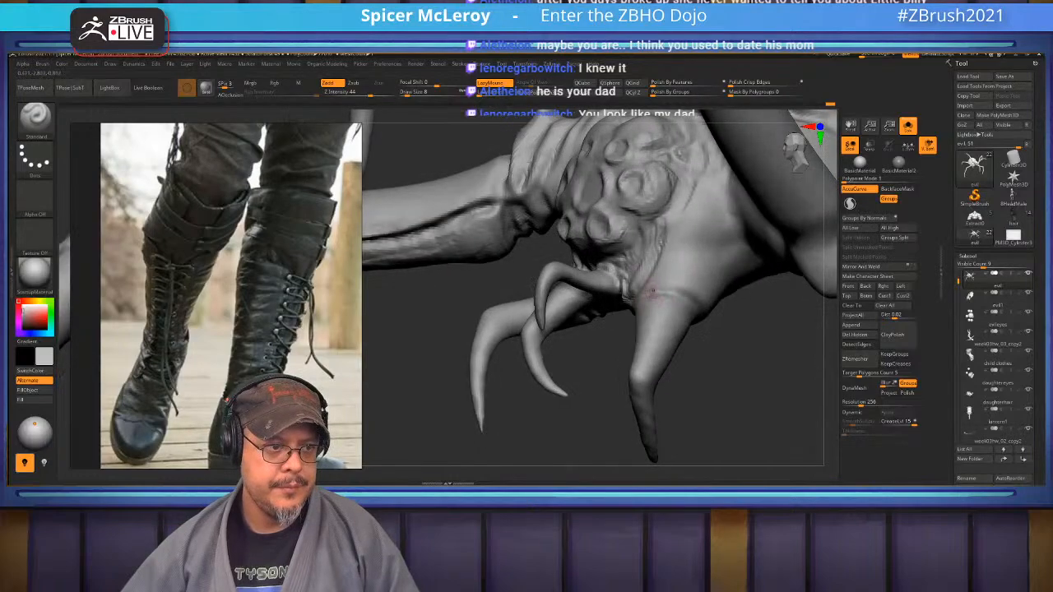
Sculpt thick skin folds around the opposite outer fang's base and wrinkles across the head's underside with the Standard brush at draw size 13
{"action": "mouse_move", "coordinate": [693, 294]}
{"action": "left_mouse_down"}
{"action": "mouse_move", "coordinate": [696, 280]}
{"action": "mouse_move", "coordinate": [703, 293]}
{"action": "left_mouse_up"}
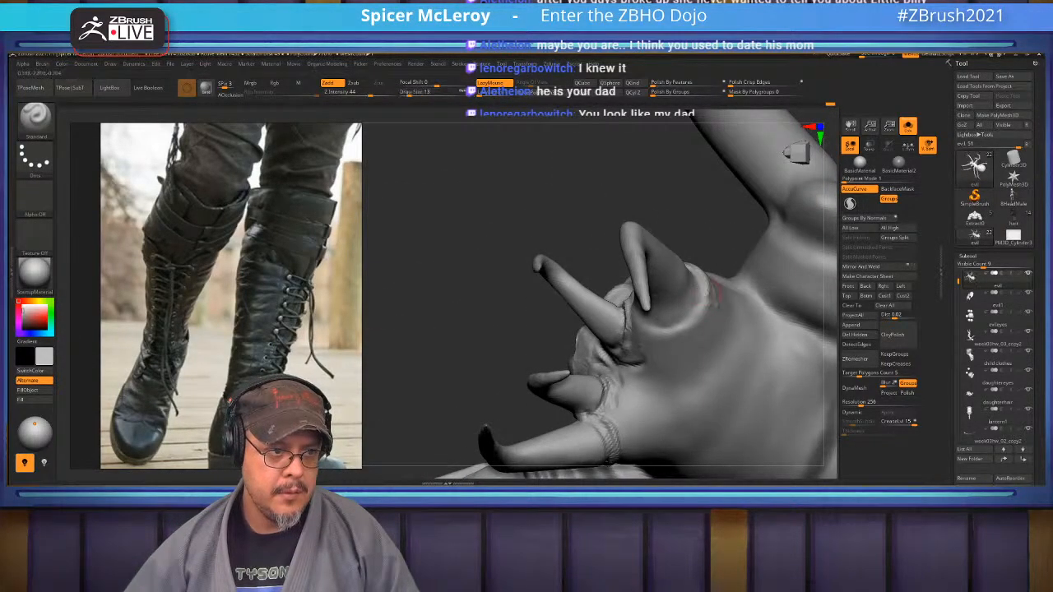
{"action": "mouse_move", "coordinate": [660, 336]}
{"action": "left_mouse_down"}
{"action": "mouse_move", "coordinate": [723, 341]}
{"action": "mouse_move", "coordinate": [649, 354]}
{"action": "mouse_move", "coordinate": [720, 362]}
{"action": "mouse_move", "coordinate": [649, 379]}
{"action": "left_mouse_up"}
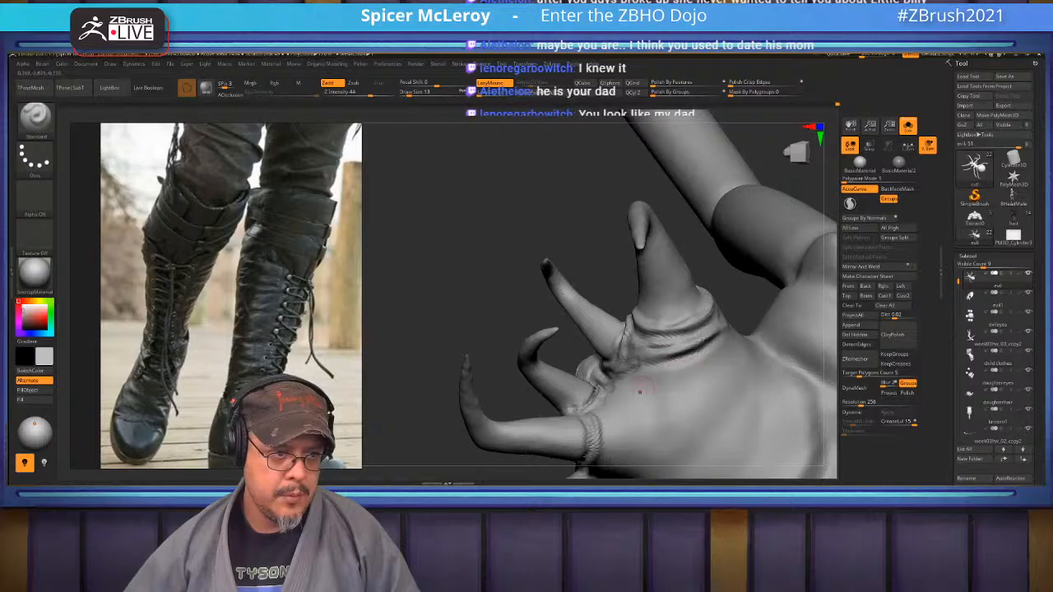
{"action": "left_click_drag", "start_coordinate": [575, 411], "coordinate": [592, 355]}
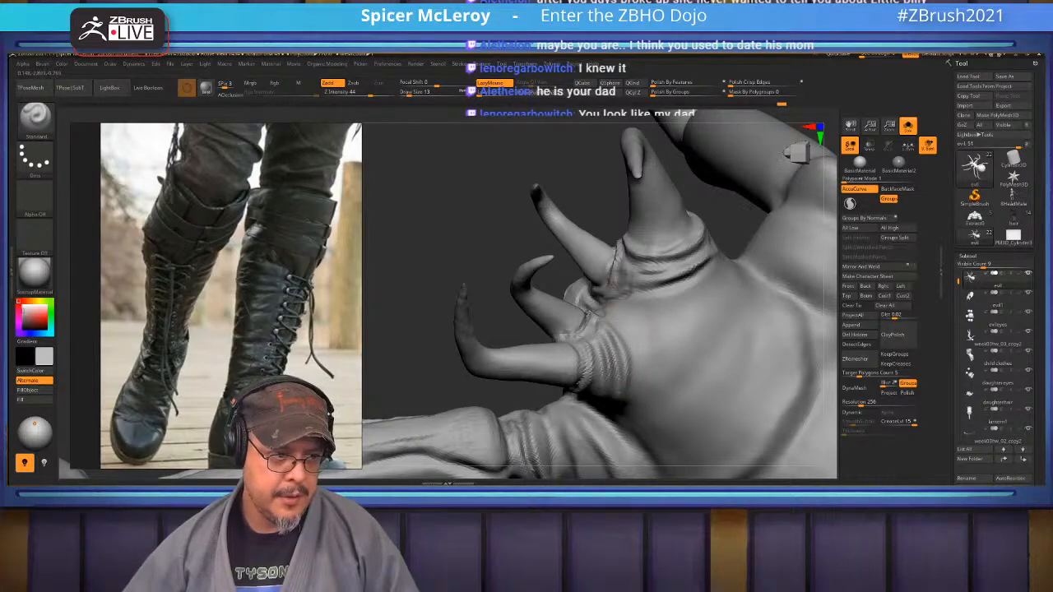
{"action": "left_click_drag", "start_coordinate": [592, 354], "coordinate": [625, 337]}
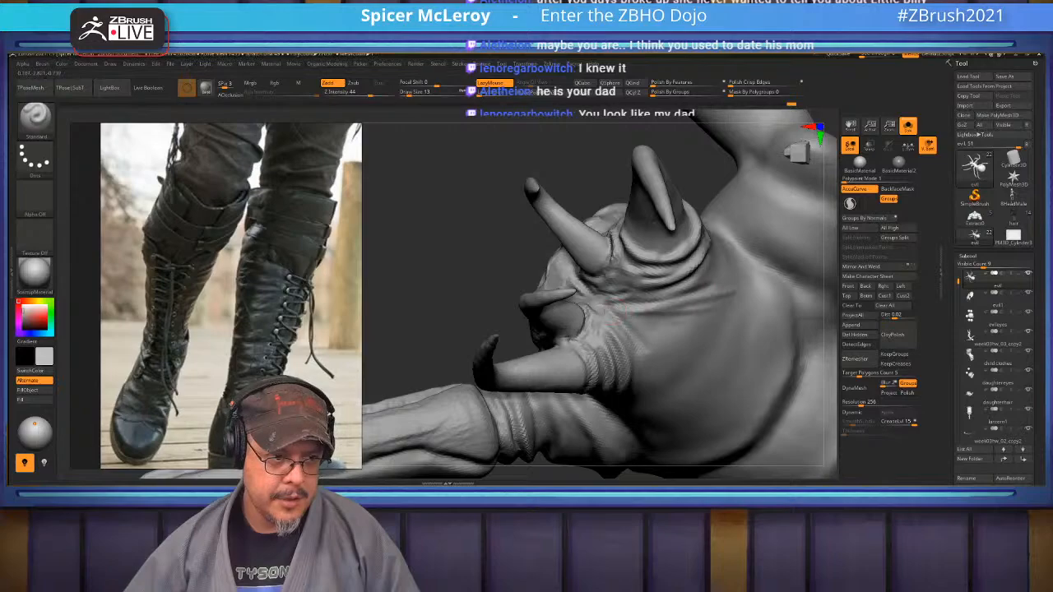
{"action": "left_click_drag", "start_coordinate": [661, 330], "coordinate": [615, 311]}
Deepen the eye sockets on the side of the head plate with the Standard brush
{"action": "mouse_move", "coordinate": [607, 308]}
{"action": "right_mouse_down"}
{"action": "mouse_move", "coordinate": [551, 378]}
{"action": "mouse_move", "coordinate": [678, 261]}
{"action": "right_mouse_up"}
{"action": "mouse_move", "coordinate": [640, 331]}
{"action": "right_mouse_down"}
{"action": "mouse_move", "coordinate": [628, 233]}
{"action": "mouse_move", "coordinate": [600, 311]}
{"action": "right_mouse_up"}
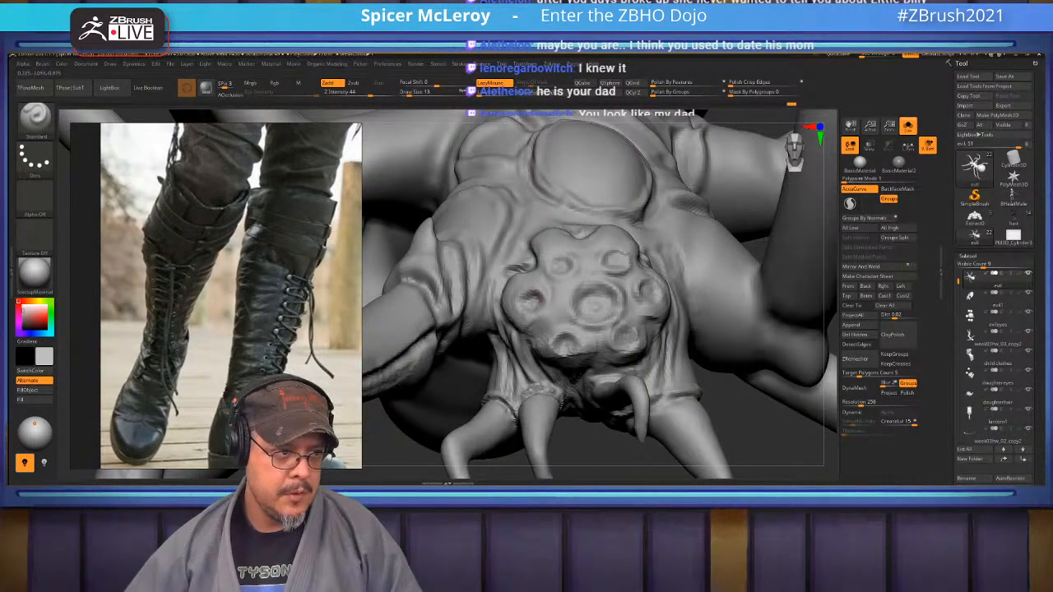
{"action": "left_click_drag", "start_coordinate": [610, 260], "coordinate": [619, 264]}
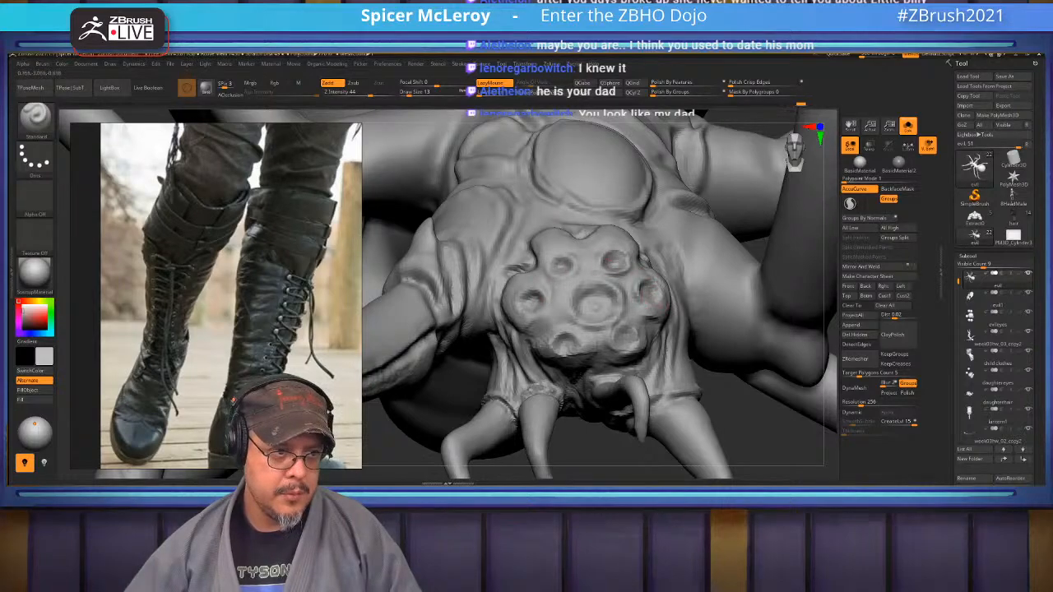
Extend the skin folds above and behind the large outer fang's base along the side of the head
{"action": "right_click_drag", "start_coordinate": [594, 306], "coordinate": [727, 286]}
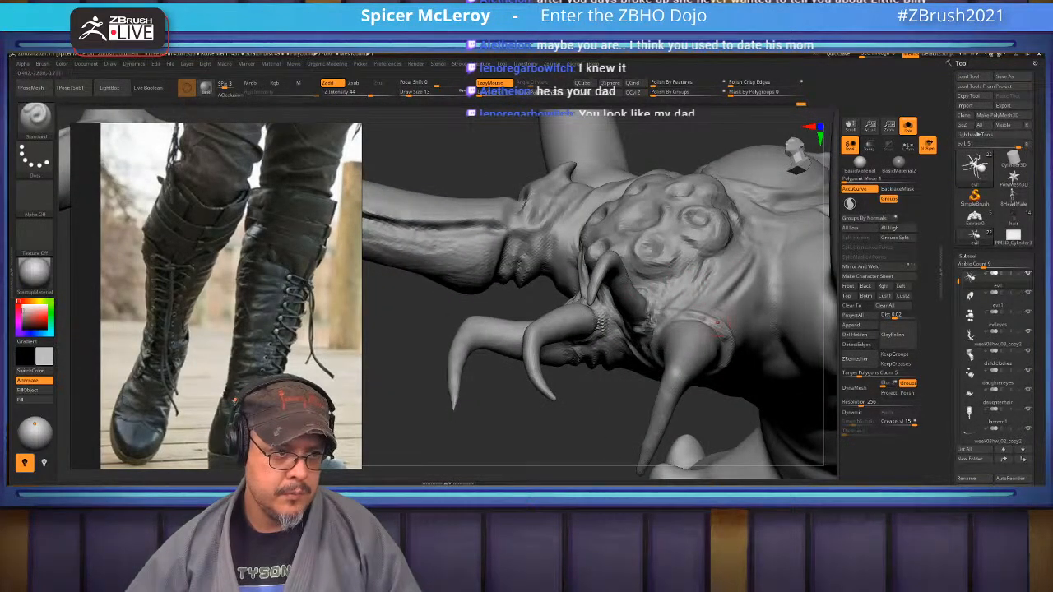
{"action": "mouse_move", "coordinate": [717, 292]}
{"action": "right_mouse_down"}
{"action": "mouse_move", "coordinate": [759, 299]}
{"action": "mouse_move", "coordinate": [725, 316]}
{"action": "mouse_move", "coordinate": [717, 301]}
{"action": "mouse_move", "coordinate": [750, 347]}
{"action": "right_mouse_up"}
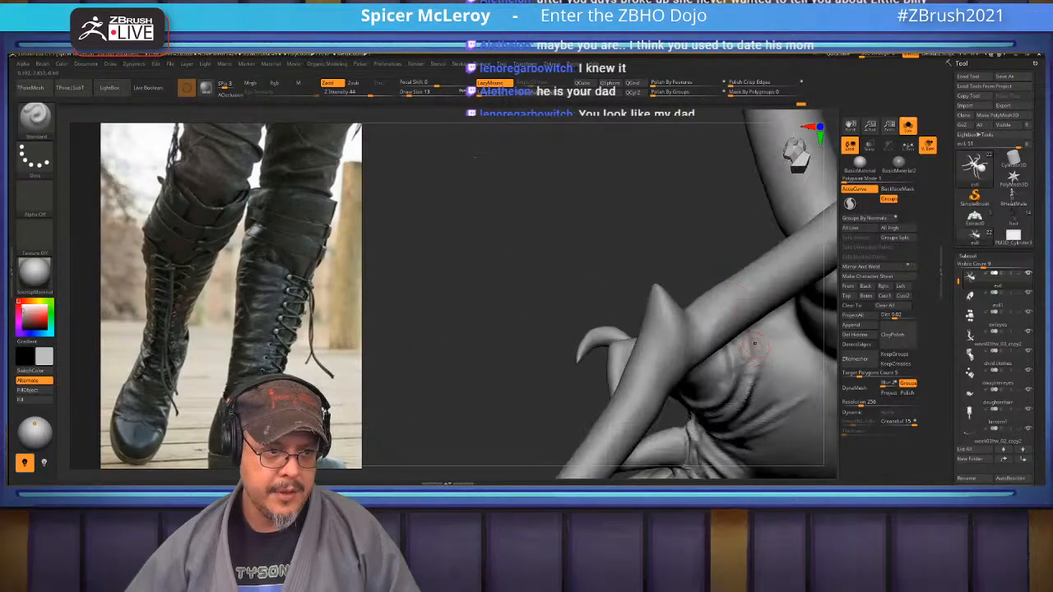
{"action": "right_click_drag", "start_coordinate": [723, 299], "coordinate": [735, 312]}
{"action": "key", "text": "f"}
{"action": "right_click_drag", "start_coordinate": [668, 305], "coordinate": [771, 341], "text": "alt"}
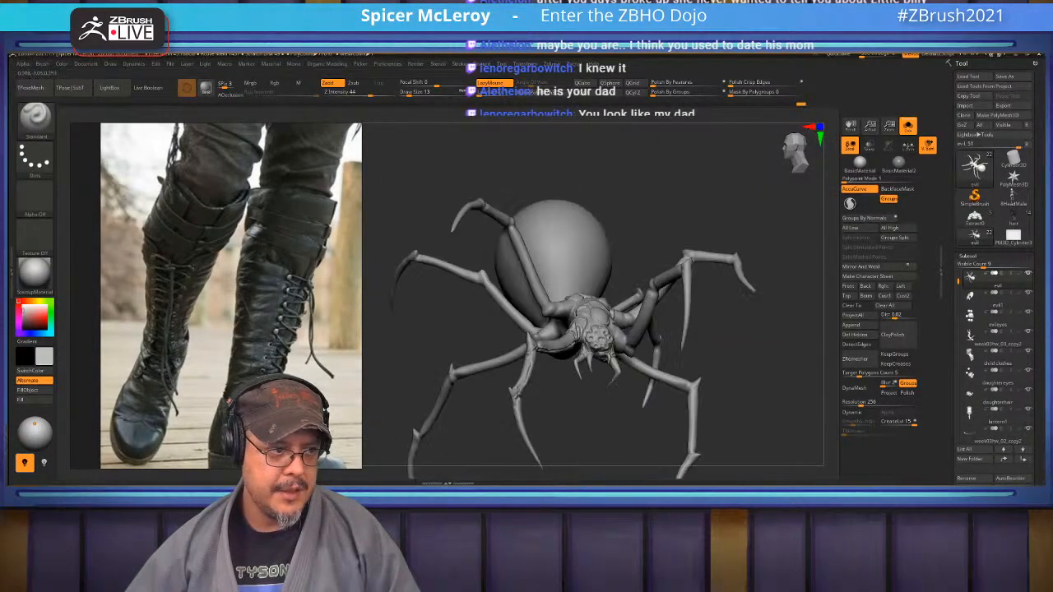
Pull out pointed elbows at the bends of the fangs with the Move brush at draw size 13
{"action": "right_click_drag", "start_coordinate": [707, 345], "coordinate": [715, 329]}
{"action": "mouse_move", "coordinate": [617, 320]}
{"action": "right_mouse_down", "text": "ctrl"}
{"action": "mouse_move", "coordinate": [625, 423]}
{"action": "mouse_move", "coordinate": [650, 386]}
{"action": "mouse_move", "coordinate": [618, 395]}
{"action": "mouse_move", "coordinate": [674, 382]}
{"action": "mouse_move", "coordinate": [629, 384]}
{"action": "right_mouse_up", "text": "ctrl"}
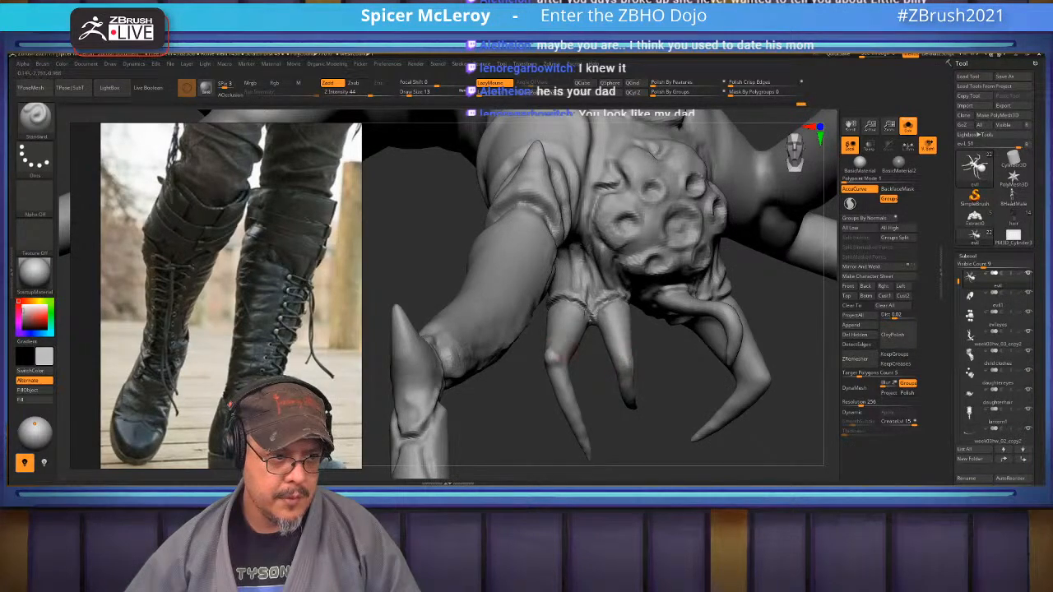
{"action": "mouse_move", "coordinate": [567, 350]}
{"action": "right_mouse_down"}
{"action": "mouse_move", "coordinate": [676, 340]}
{"action": "mouse_move", "coordinate": [566, 375]}
{"action": "right_mouse_up"}
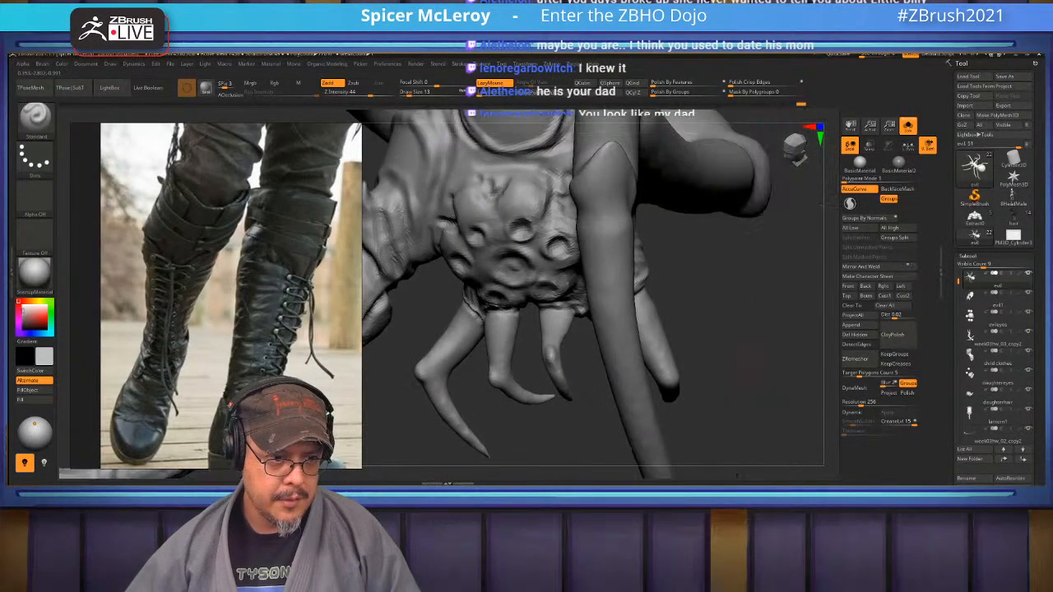
{"action": "mouse_move", "coordinate": [641, 362]}
{"action": "right_mouse_down"}
{"action": "mouse_move", "coordinate": [781, 337]}
{"action": "mouse_move", "coordinate": [744, 353]}
{"action": "mouse_move", "coordinate": [690, 408]}
{"action": "right_mouse_up"}
{"action": "key", "text": "b"}
{"action": "key", "text": "m"}
{"action": "key", "text": "v"}
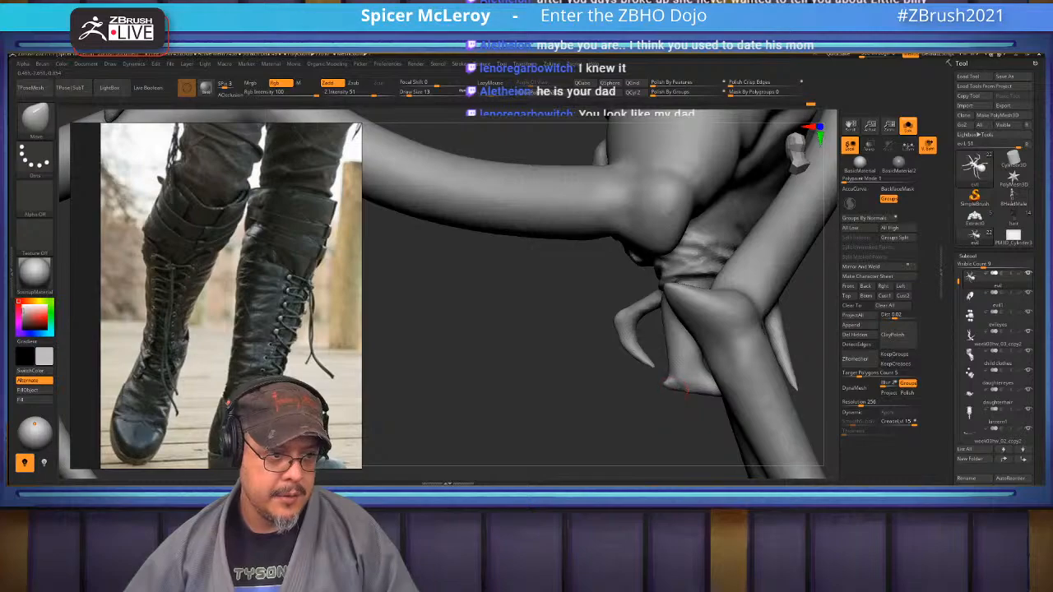
{"action": "right_click_drag", "start_coordinate": [636, 380], "coordinate": [574, 314]}
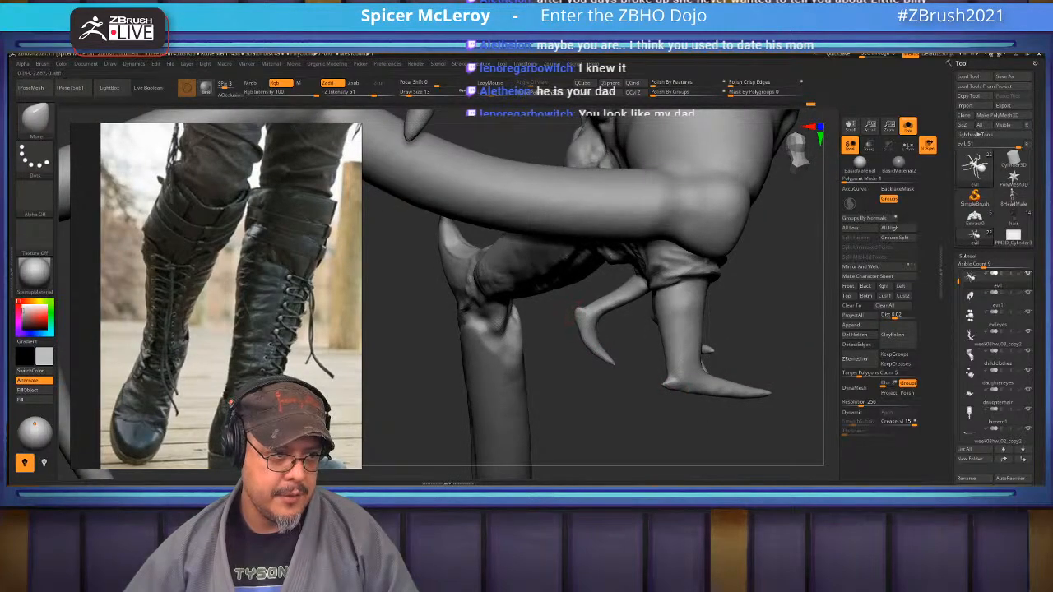
{"action": "mouse_move", "coordinate": [625, 354]}
{"action": "right_mouse_down"}
{"action": "mouse_move", "coordinate": [576, 308]}
{"action": "mouse_move", "coordinate": [560, 311]}
{"action": "mouse_move", "coordinate": [553, 339]}
{"action": "mouse_move", "coordinate": [590, 314]}
{"action": "mouse_move", "coordinate": [604, 320]}
{"action": "right_mouse_up"}
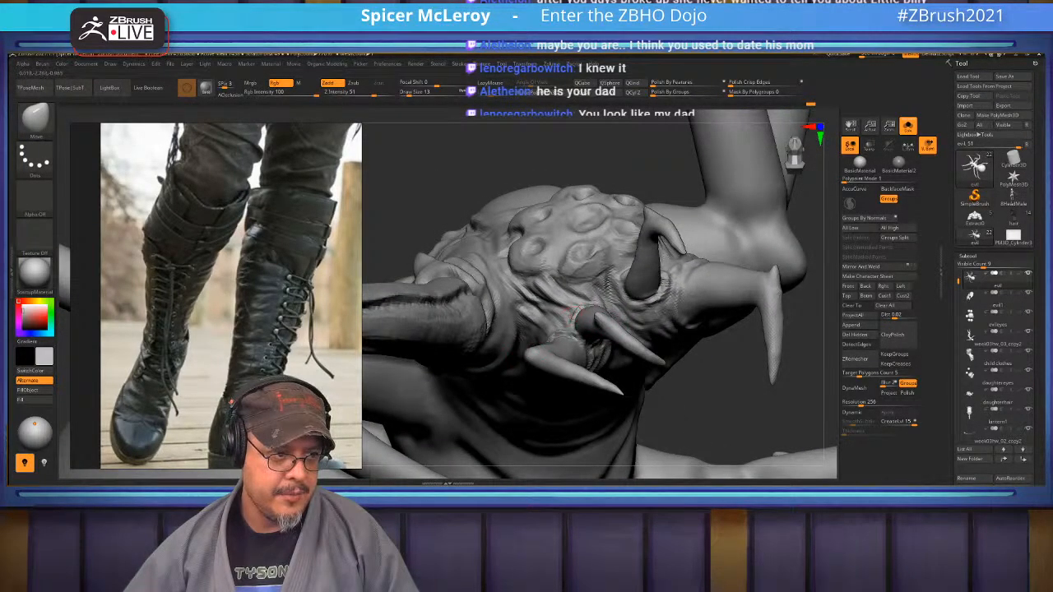
Reshape the curves and tips of the fangs from several sides with the Move brush at draw size 29
{"action": "mouse_move", "coordinate": [585, 330]}
{"action": "right_mouse_down"}
{"action": "mouse_move", "coordinate": [625, 362]}
{"action": "mouse_move", "coordinate": [526, 312]}
{"action": "mouse_move", "coordinate": [615, 297]}
{"action": "mouse_move", "coordinate": [613, 282]}
{"action": "mouse_move", "coordinate": [629, 303]}
{"action": "mouse_move", "coordinate": [588, 327]}
{"action": "mouse_move", "coordinate": [553, 331]}
{"action": "mouse_move", "coordinate": [528, 323]}
{"action": "mouse_move", "coordinate": [585, 305]}
{"action": "mouse_move", "coordinate": [543, 317]}
{"action": "mouse_move", "coordinate": [481, 292]}
{"action": "mouse_move", "coordinate": [599, 306]}
{"action": "mouse_move", "coordinate": [575, 329]}
{"action": "mouse_move", "coordinate": [576, 255]}
{"action": "mouse_move", "coordinate": [699, 271]}
{"action": "right_mouse_up"}
{"action": "right_click_drag", "start_coordinate": [527, 272], "coordinate": [634, 420], "text": "alt"}
{"action": "right_click_drag", "start_coordinate": [575, 370], "coordinate": [661, 308], "text": "alt"}
{"action": "key", "text": "s"}
{"action": "left_click_drag", "start_coordinate": [661, 308], "coordinate": [665, 307]}
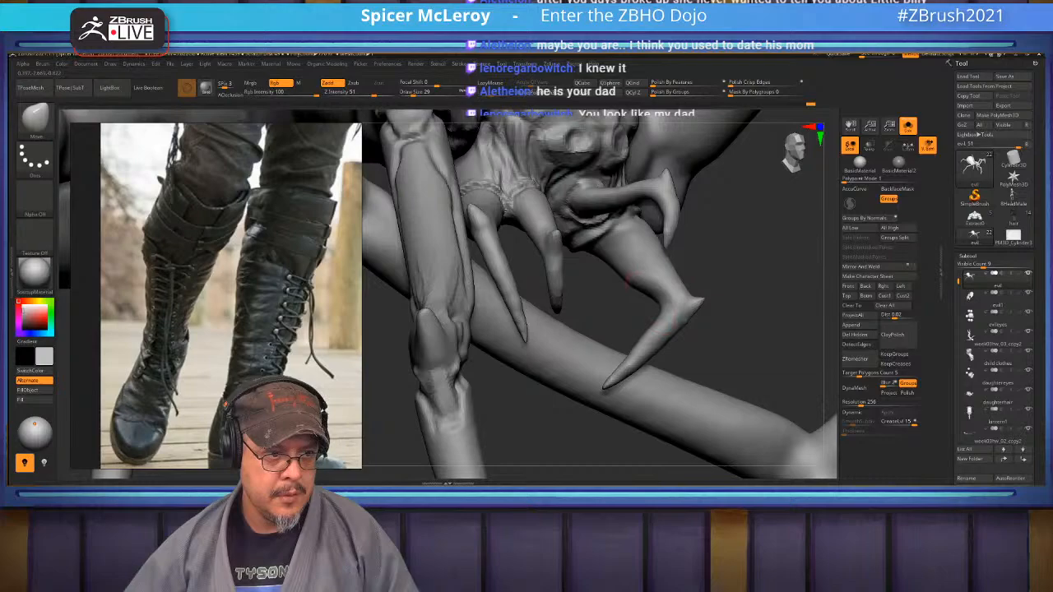
{"action": "mouse_move", "coordinate": [659, 352]}
{"action": "left_mouse_down"}
{"action": "mouse_move", "coordinate": [666, 360]}
{"action": "mouse_move", "coordinate": [635, 380]}
{"action": "left_mouse_up"}
{"action": "right_click_drag", "start_coordinate": [681, 350], "coordinate": [608, 292]}
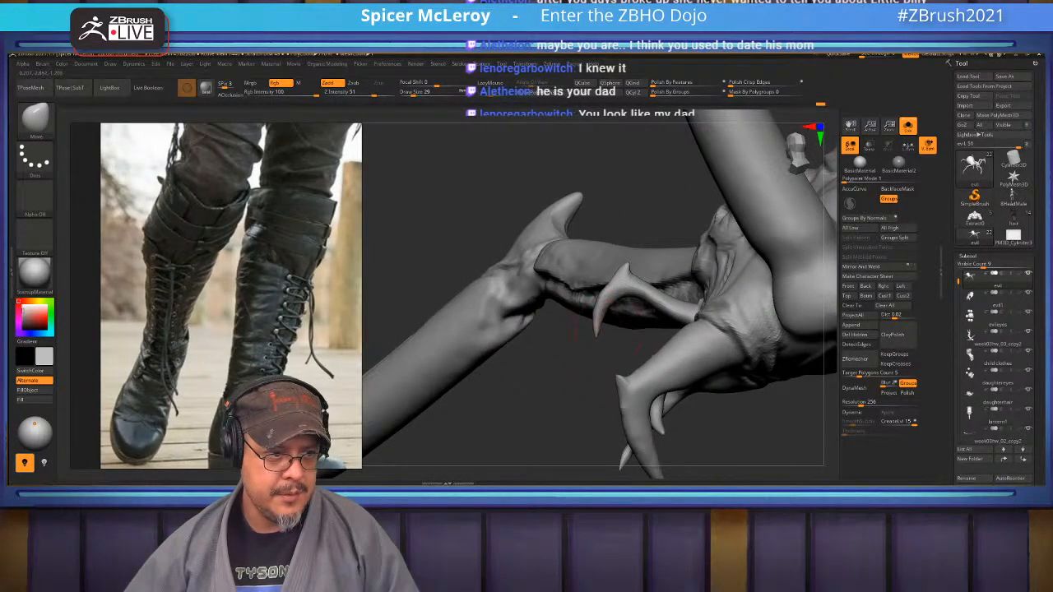
{"action": "right_click_drag", "start_coordinate": [609, 292], "coordinate": [579, 317]}
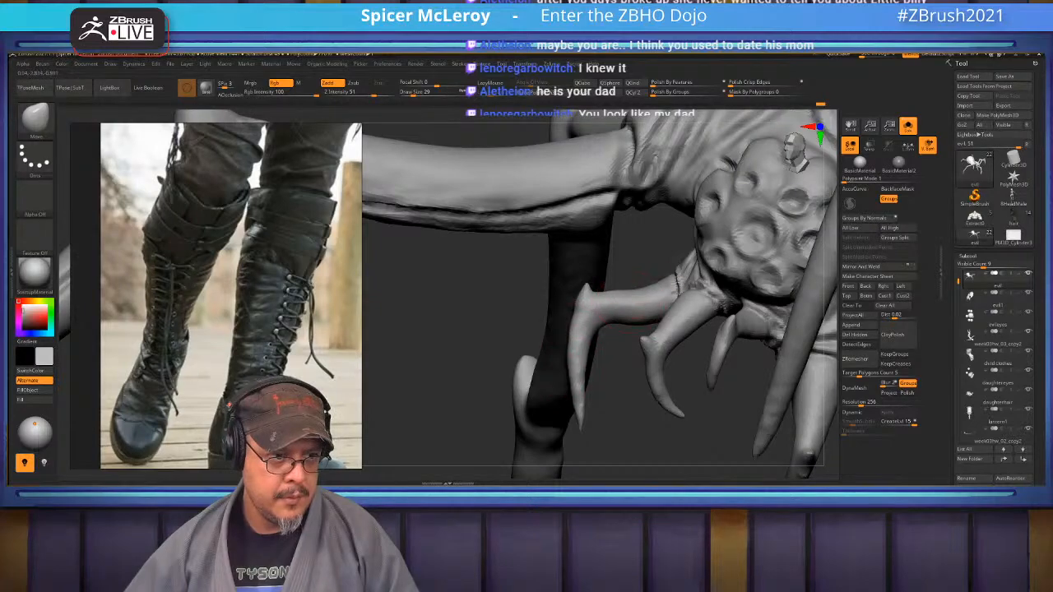
{"action": "right_click_drag", "start_coordinate": [670, 387], "coordinate": [715, 324]}
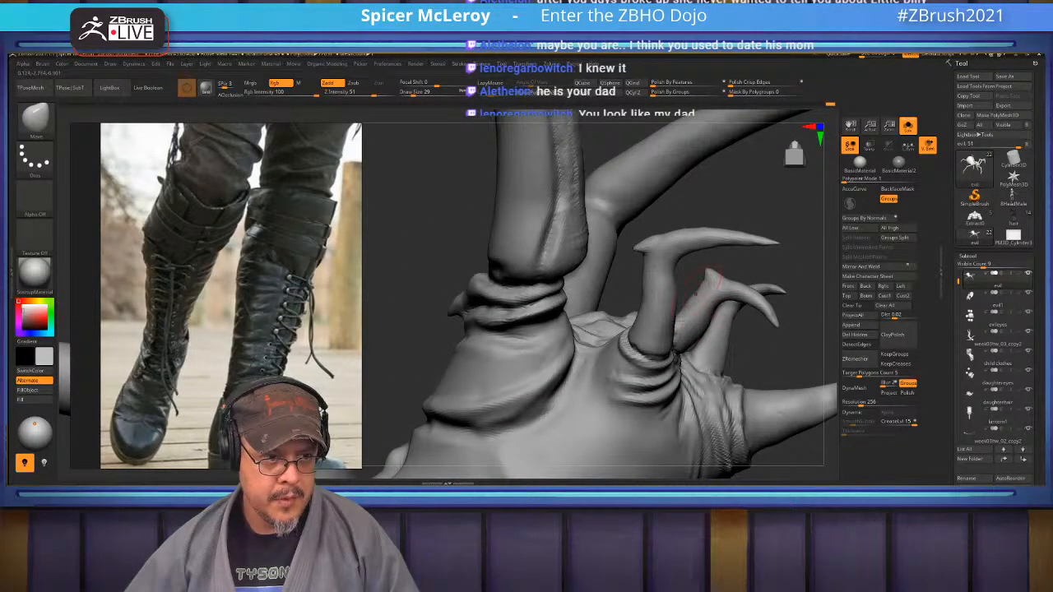
Adjust the overall bend and thickness of the outer fangs with a larger Move brush
{"action": "right_click_drag", "start_coordinate": [684, 315], "coordinate": [696, 312]}
{"action": "right_click_drag", "start_coordinate": [610, 291], "coordinate": [664, 287]}
{"action": "key", "text": "s"}
{"action": "left_click_drag", "start_coordinate": [668, 288], "coordinate": [674, 289]}
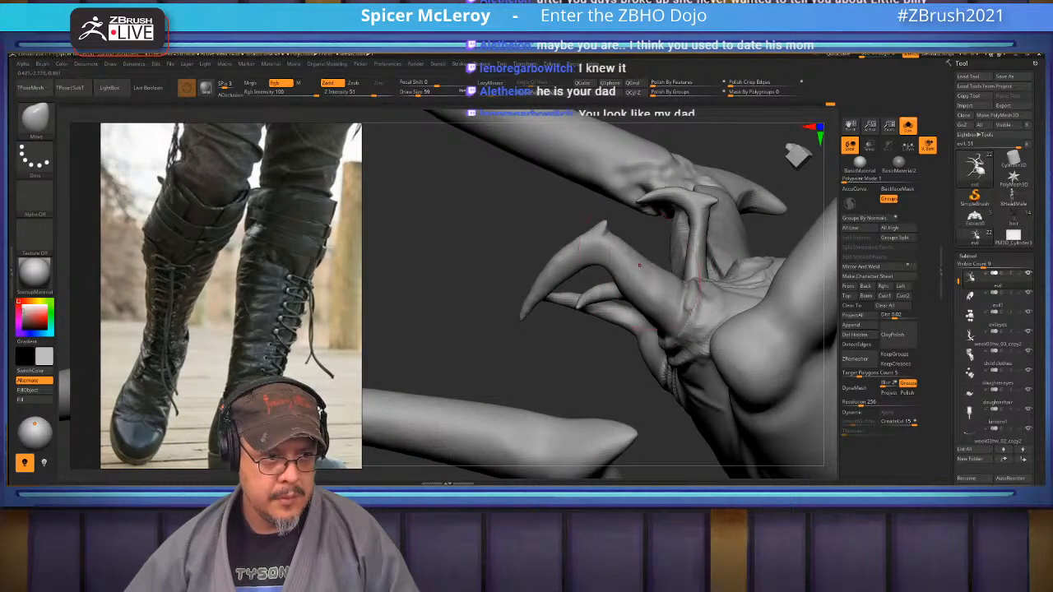
{"action": "right_click_drag", "start_coordinate": [586, 362], "coordinate": [574, 283]}
{"action": "key", "text": "f"}
{"action": "right_click_drag", "start_coordinate": [550, 198], "coordinate": [747, 353]}
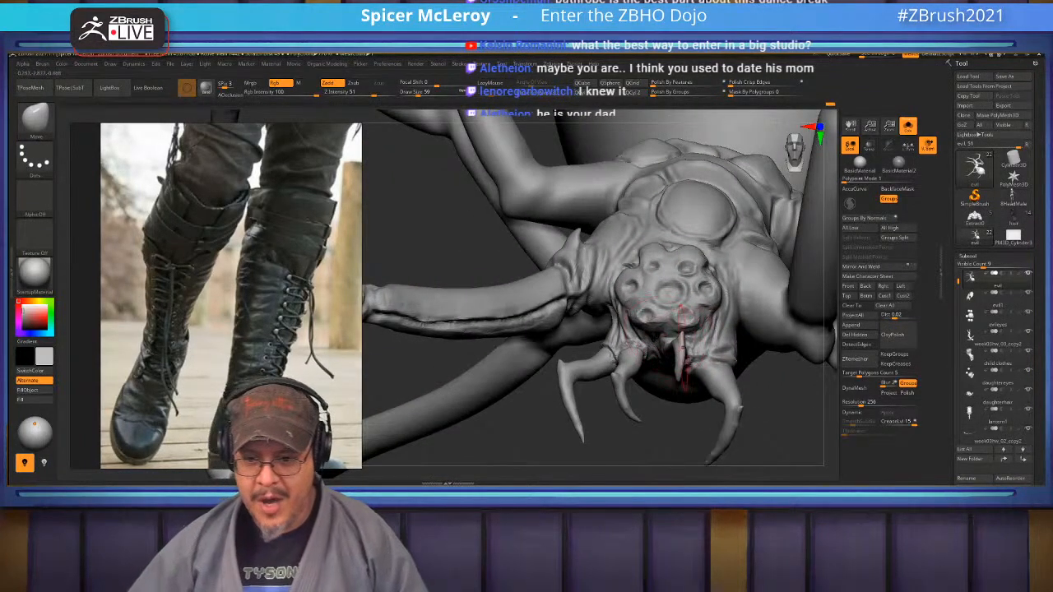
Sculpt creases around the leg base and the rounded carapace plates with the Standard brush at draw size 8
{"action": "key", "text": "b"}
{"action": "key", "text": "s"}
{"action": "key", "text": "t"}
{"action": "mouse_move", "coordinate": [682, 339]}
{"action": "right_mouse_down"}
{"action": "mouse_move", "coordinate": [645, 326]}
{"action": "mouse_move", "coordinate": [604, 362]}
{"action": "mouse_move", "coordinate": [682, 315]}
{"action": "right_mouse_up"}
{"action": "key", "text": "s"}
{"action": "left_click_drag", "start_coordinate": [682, 316], "coordinate": [677, 316]}
{"action": "mouse_move", "coordinate": [677, 317]}
{"action": "right_mouse_down"}
{"action": "mouse_move", "coordinate": [629, 339]}
{"action": "mouse_move", "coordinate": [594, 306]}
{"action": "mouse_move", "coordinate": [679, 321]}
{"action": "right_mouse_up"}
{"action": "key", "text": "s"}
{"action": "left_click_drag", "start_coordinate": [679, 321], "coordinate": [673, 321]}
{"action": "mouse_move", "coordinate": [673, 321]}
{"action": "right_mouse_down"}
{"action": "mouse_move", "coordinate": [592, 251]}
{"action": "mouse_move", "coordinate": [649, 255]}
{"action": "right_mouse_up"}
{"action": "left_click_drag", "start_coordinate": [650, 255], "coordinate": [693, 265]}
{"action": "right_click_drag", "start_coordinate": [706, 268], "coordinate": [650, 268]}
{"action": "mouse_move", "coordinate": [685, 263]}
{"action": "left_mouse_down"}
{"action": "mouse_move", "coordinate": [732, 266]}
{"action": "mouse_move", "coordinate": [773, 247]}
{"action": "mouse_move", "coordinate": [712, 265]}
{"action": "left_mouse_up"}
{"action": "mouse_move", "coordinate": [711, 265]}
{"action": "right_mouse_down"}
{"action": "mouse_move", "coordinate": [659, 245]}
{"action": "mouse_move", "coordinate": [655, 282]}
{"action": "mouse_move", "coordinate": [616, 195]}
{"action": "right_mouse_up"}
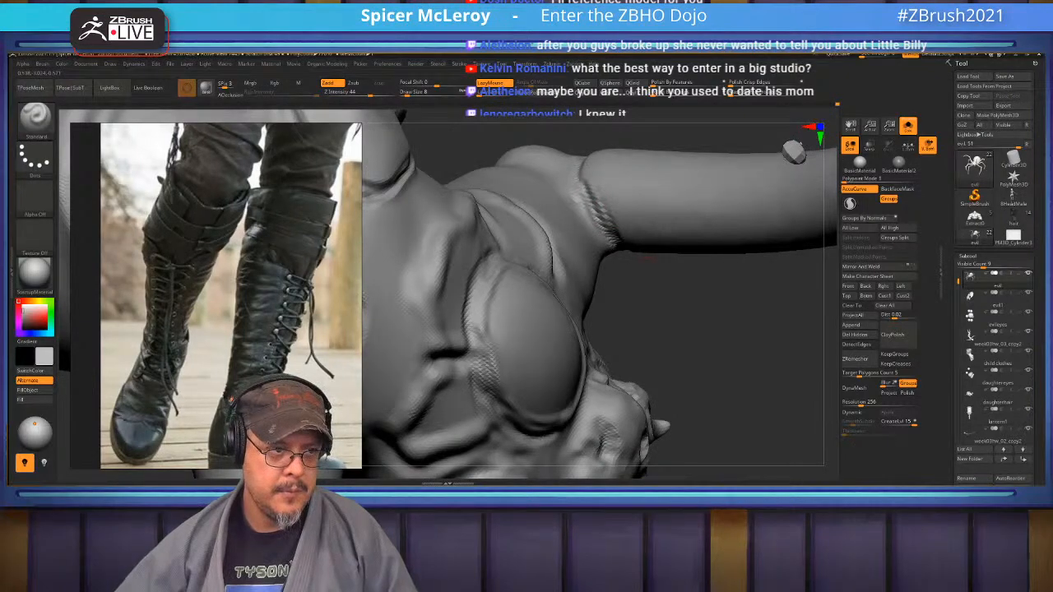
Carry the fine creased ring around the joint where the leg meets the body
{"action": "right_click_drag", "start_coordinate": [647, 257], "coordinate": [645, 238]}
{"action": "key", "text": "f"}
{"action": "mouse_move", "coordinate": [683, 296]}
{"action": "right_mouse_down"}
{"action": "mouse_move", "coordinate": [638, 300]}
{"action": "mouse_move", "coordinate": [706, 263]}
{"action": "mouse_move", "coordinate": [678, 267]}
{"action": "mouse_move", "coordinate": [681, 239]}
{"action": "mouse_move", "coordinate": [682, 477]}
{"action": "mouse_move", "coordinate": [709, 470]}
{"action": "right_mouse_up"}
{"action": "right_click_drag", "start_coordinate": [709, 328], "coordinate": [679, 326]}
{"action": "right_click_drag", "start_coordinate": [482, 327], "coordinate": [502, 337]}
{"action": "right_click_drag", "start_coordinate": [723, 336], "coordinate": [746, 315]}
{"action": "key", "text": "v"}
{"action": "key", "text": "n"}
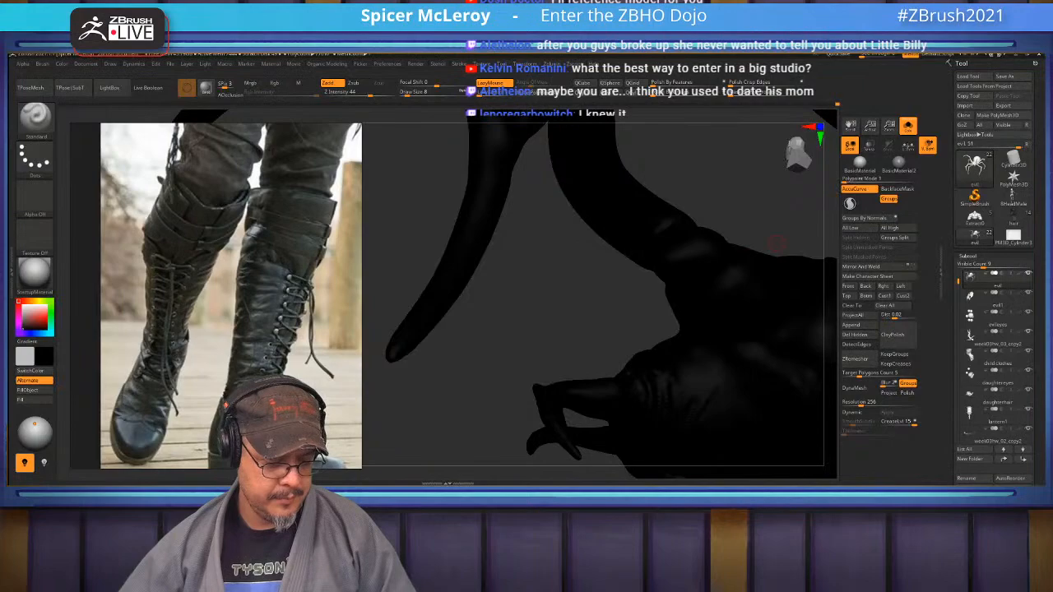
{"action": "key", "text": "v"}
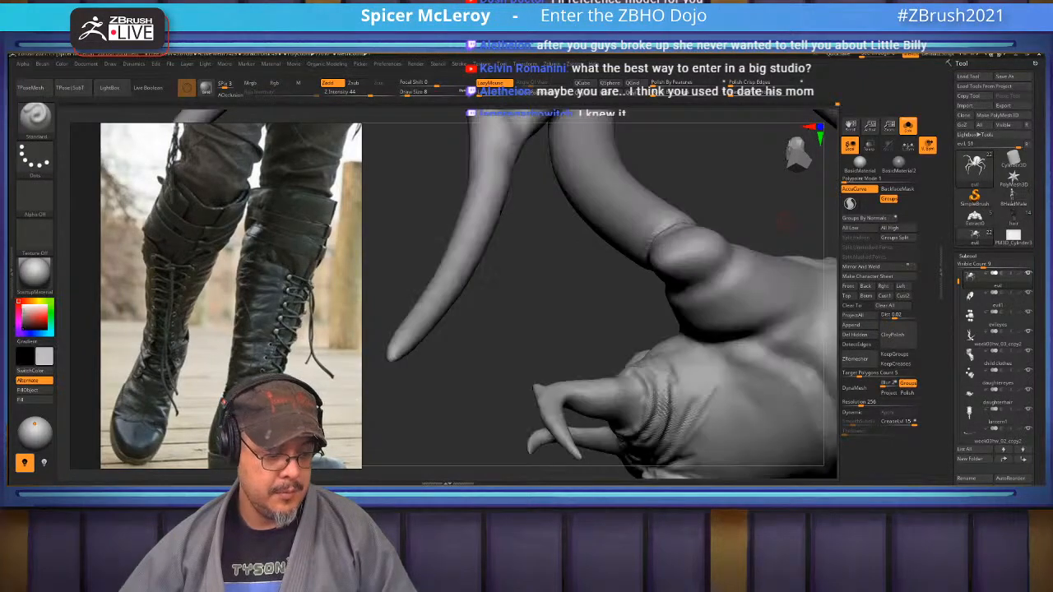
Build up raised folds on the rounded knob at the leg's base with the ClayBuildup brush
{"action": "key", "text": "b"}
{"action": "key", "text": "c"}
{"action": "key", "text": "b"}
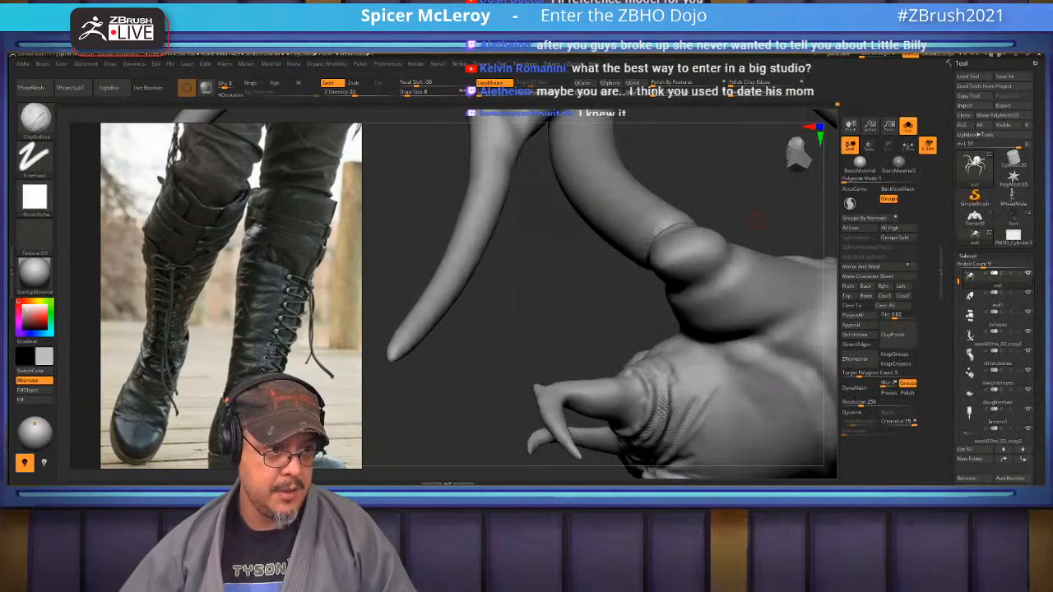
{"action": "right_click_drag", "start_coordinate": [773, 226], "coordinate": [724, 245]}
{"action": "key", "text": "s"}
{"action": "left_click_drag", "start_coordinate": [673, 249], "coordinate": [667, 251]}
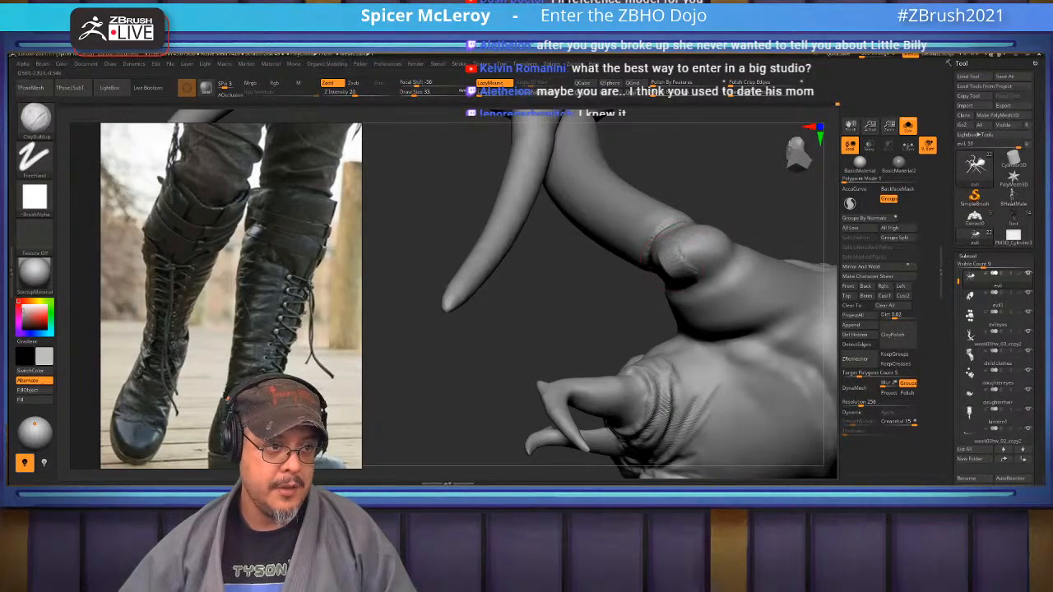
{"action": "right_click_drag", "start_coordinate": [744, 234], "coordinate": [645, 277]}
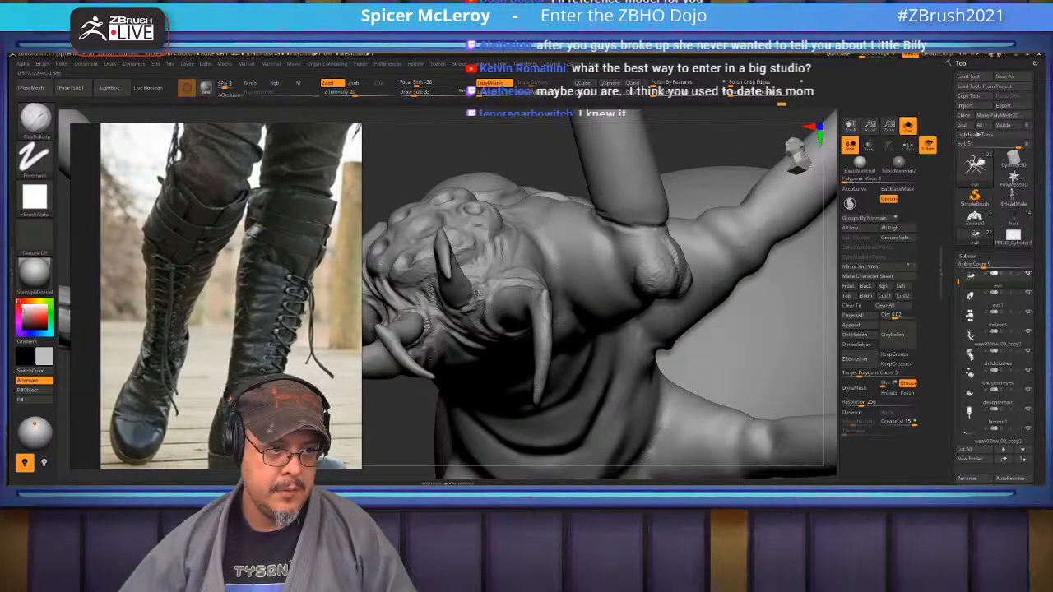
{"action": "right_click_drag", "start_coordinate": [592, 245], "coordinate": [580, 219]}
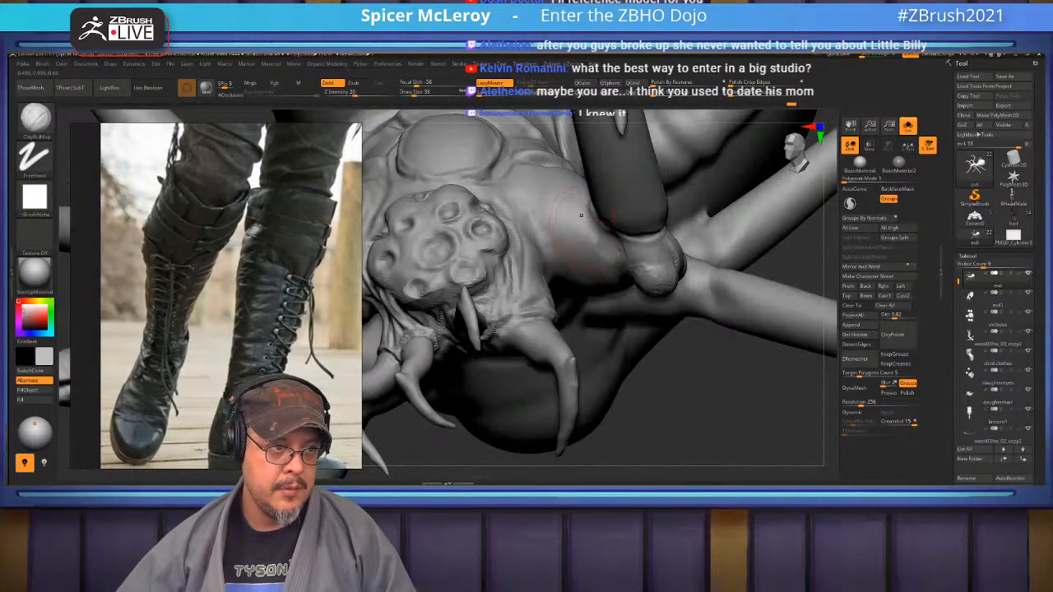
{"action": "right_click_drag", "start_coordinate": [623, 269], "coordinate": [600, 304]}
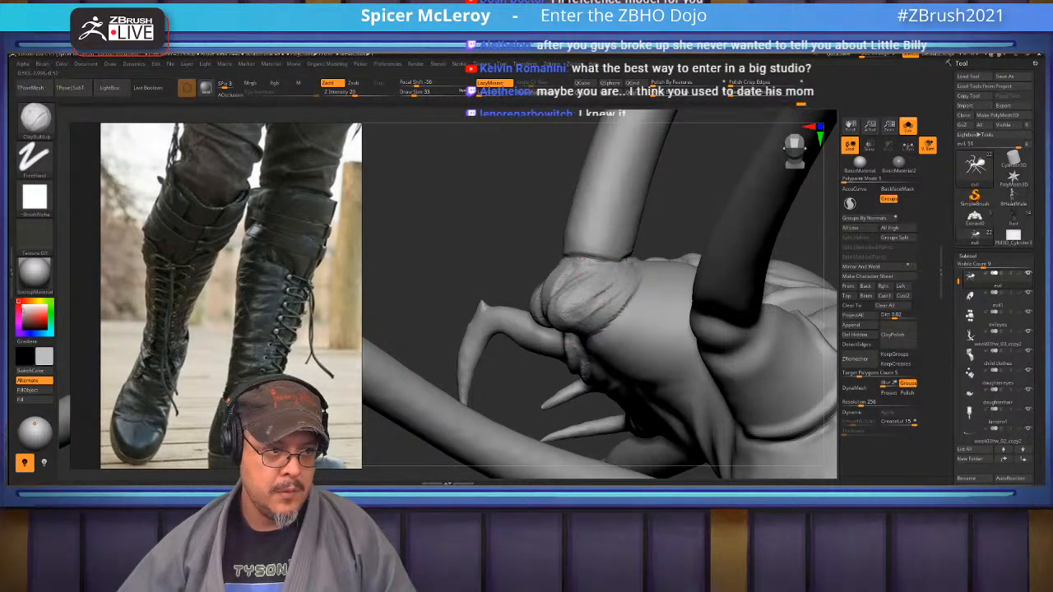
Extend the built-up folds across the leg's basal segment and socket beside the head with ClayBuildup
{"action": "right_click_drag", "start_coordinate": [591, 307], "coordinate": [547, 275]}
{"action": "mouse_move", "coordinate": [547, 275]}
{"action": "left_mouse_down"}
{"action": "mouse_move", "coordinate": [558, 316]}
{"action": "mouse_move", "coordinate": [535, 276]}
{"action": "mouse_move", "coordinate": [485, 235]}
{"action": "left_mouse_up"}
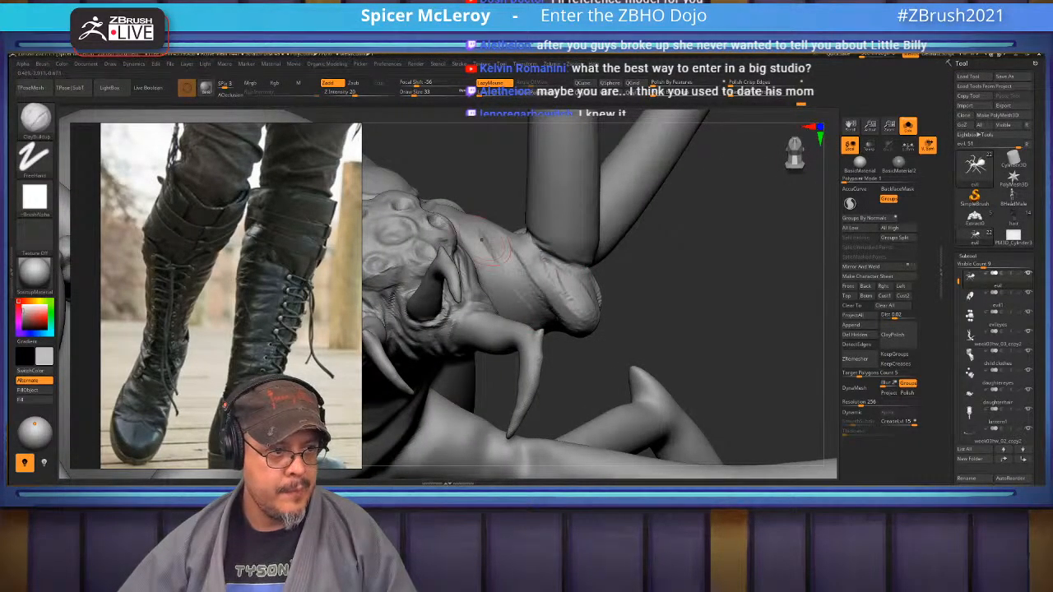
{"action": "left_click_drag", "start_coordinate": [658, 329], "coordinate": [616, 273]}
{"action": "mouse_move", "coordinate": [532, 319]}
{"action": "left_mouse_down"}
{"action": "mouse_move", "coordinate": [498, 292]}
{"action": "mouse_move", "coordinate": [517, 323]}
{"action": "left_mouse_up"}
{"action": "mouse_move", "coordinate": [707, 189]}
{"action": "left_mouse_down"}
{"action": "mouse_move", "coordinate": [687, 247]}
{"action": "mouse_move", "coordinate": [596, 275]}
{"action": "left_mouse_up"}
{"action": "mouse_move", "coordinate": [666, 238]}
{"action": "left_mouse_down"}
{"action": "mouse_move", "coordinate": [617, 272]}
{"action": "mouse_move", "coordinate": [658, 279]}
{"action": "mouse_move", "coordinate": [675, 304]}
{"action": "mouse_move", "coordinate": [598, 332]}
{"action": "mouse_move", "coordinate": [673, 299]}
{"action": "left_mouse_up"}
{"action": "mouse_move", "coordinate": [613, 359]}
{"action": "left_mouse_down"}
{"action": "mouse_move", "coordinate": [655, 313]}
{"action": "mouse_move", "coordinate": [613, 362]}
{"action": "mouse_move", "coordinate": [674, 362]}
{"action": "left_mouse_up"}
{"action": "right_click_drag", "start_coordinate": [699, 329], "coordinate": [653, 352]}
{"action": "left_click_drag", "start_coordinate": [679, 329], "coordinate": [629, 380]}
{"action": "mouse_move", "coordinate": [653, 353]}
{"action": "right_mouse_down", "text": "ctrl"}
{"action": "mouse_move", "coordinate": [642, 247]}
{"action": "mouse_move", "coordinate": [596, 284]}
{"action": "mouse_move", "coordinate": [650, 309]}
{"action": "mouse_move", "coordinate": [683, 287]}
{"action": "mouse_move", "coordinate": [797, 362]}
{"action": "mouse_move", "coordinate": [660, 359]}
{"action": "mouse_move", "coordinate": [687, 370]}
{"action": "mouse_move", "coordinate": [655, 331]}
{"action": "mouse_move", "coordinate": [682, 317]}
{"action": "mouse_move", "coordinate": [649, 346]}
{"action": "mouse_move", "coordinate": [646, 289]}
{"action": "mouse_move", "coordinate": [699, 316]}
{"action": "right_mouse_up", "text": "ctrl"}
Carve a long groove along the leg's upper segment up to its joint with the Standard brush at draw size 12
{"action": "key", "text": "shift"}
{"action": "key", "text": "b"}
{"action": "key", "text": "s"}
{"action": "key", "text": "t"}
{"action": "key", "text": "s"}
{"action": "left_click_drag", "start_coordinate": [598, 329], "coordinate": [589, 326]}
{"action": "key", "text": "s"}
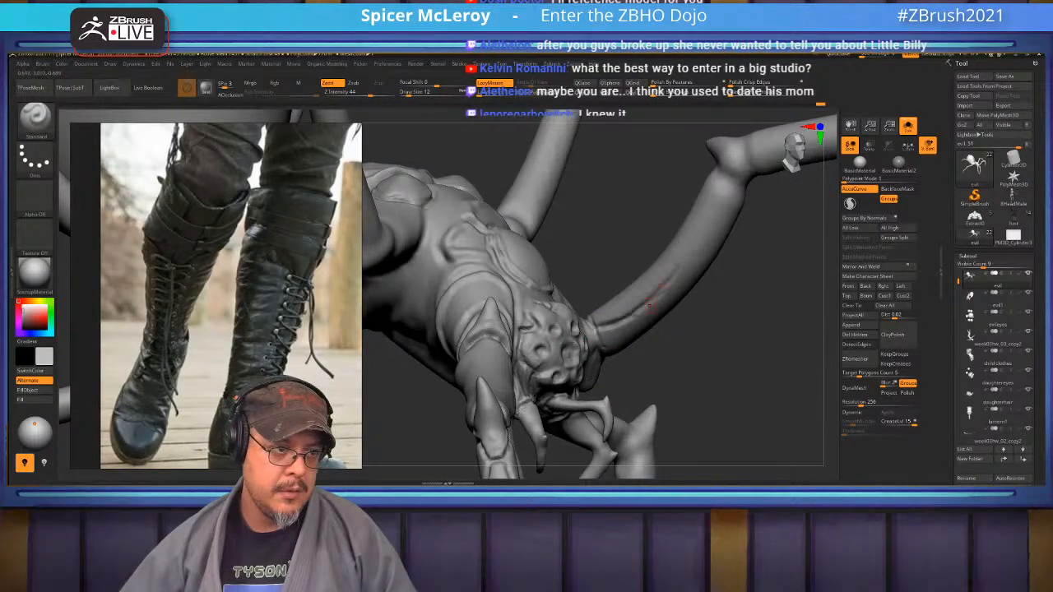
{"action": "mouse_move", "coordinate": [750, 220]}
{"action": "left_mouse_down", "text": "alt"}
{"action": "mouse_move", "coordinate": [728, 319]}
{"action": "mouse_move", "coordinate": [788, 306]}
{"action": "left_mouse_up", "text": "alt"}
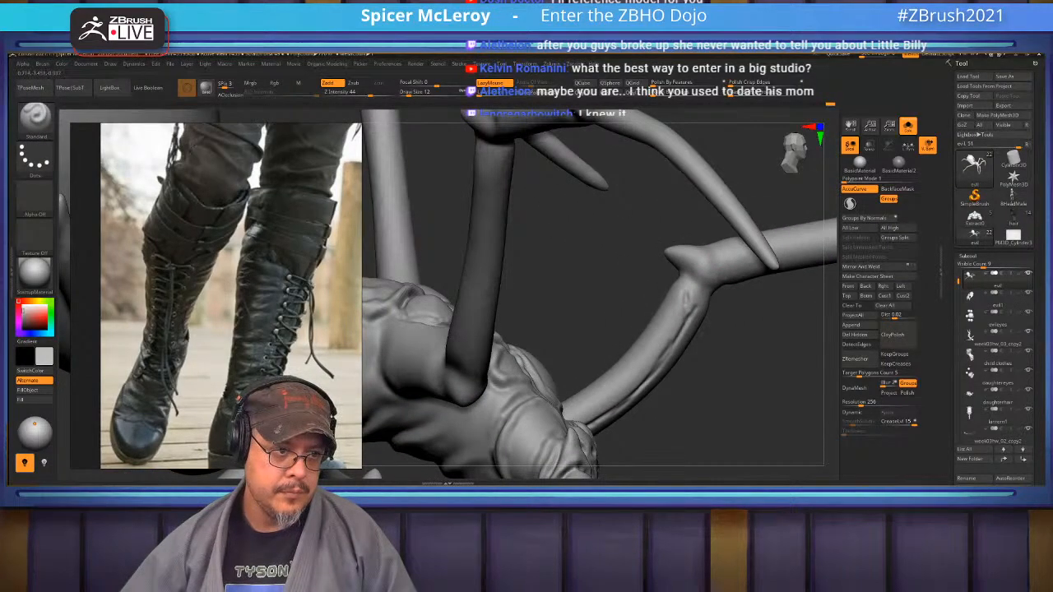
Sculpt matching lengthwise grooves on the other sides of the leg's upper segment
{"action": "mouse_move", "coordinate": [550, 290]}
{"action": "left_mouse_down"}
{"action": "mouse_move", "coordinate": [677, 286]}
{"action": "mouse_move", "coordinate": [625, 260]}
{"action": "mouse_move", "coordinate": [704, 389]}
{"action": "left_mouse_up"}
{"action": "left_click_drag", "start_coordinate": [634, 293], "coordinate": [728, 409]}
{"action": "left_click_drag", "start_coordinate": [723, 373], "coordinate": [675, 337]}
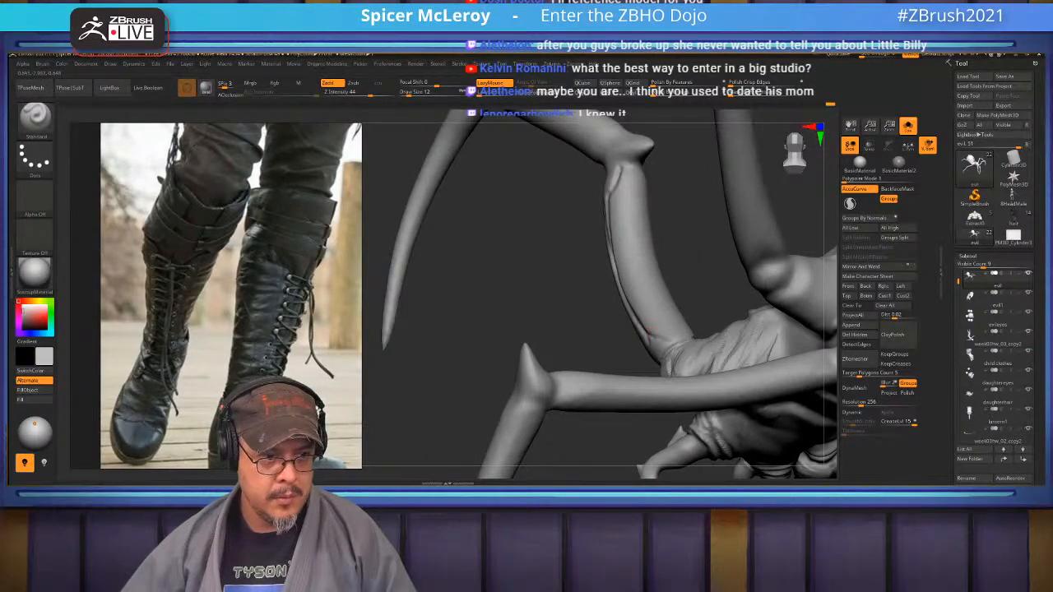
{"action": "left_click_drag", "start_coordinate": [699, 255], "coordinate": [555, 261]}
{"action": "left_click_drag", "start_coordinate": [717, 136], "coordinate": [646, 308], "text": "alt"}
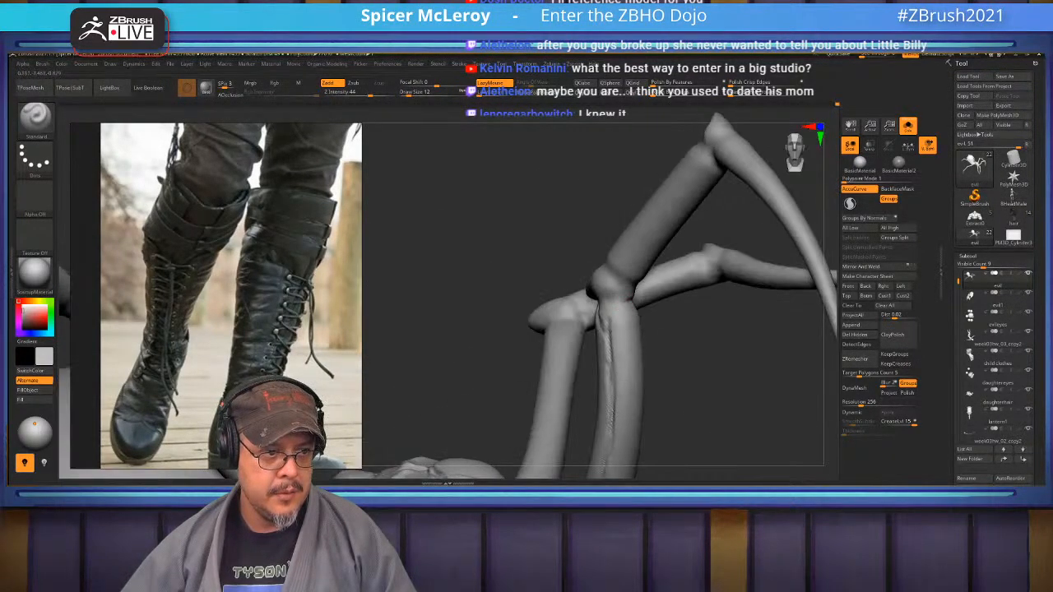
{"action": "left_click_drag", "start_coordinate": [510, 275], "coordinate": [568, 386]}
{"action": "left_click_drag", "start_coordinate": [699, 345], "coordinate": [569, 298]}
{"action": "key", "text": "b"}
{"action": "key", "text": "m"}
{"action": "key", "text": "v"}
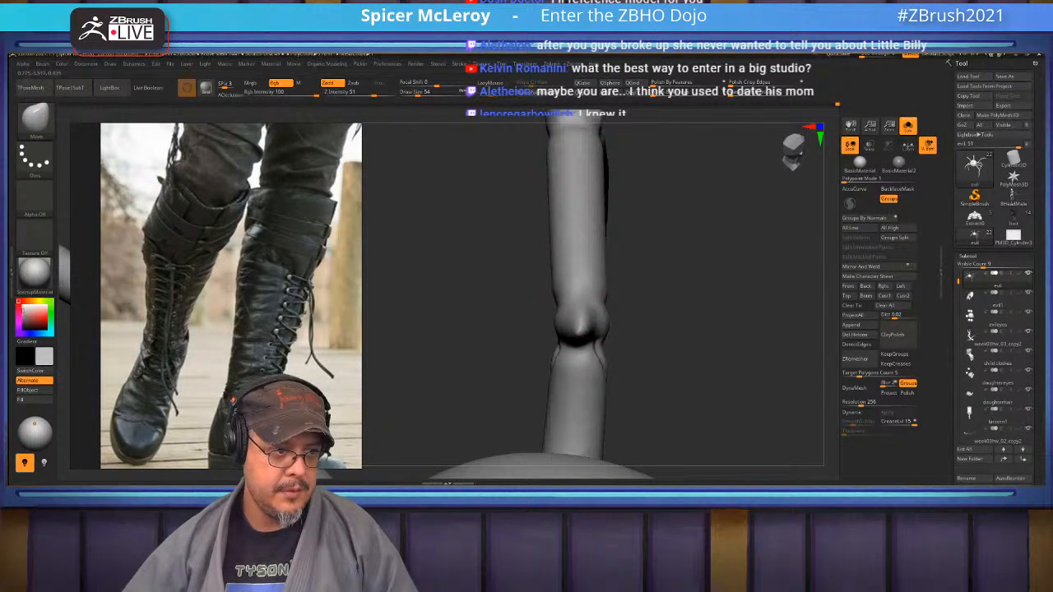
Build up ridges around the spiked leg joint with a reduced ClayBuildup brush and smooth the area beneath it
{"action": "key", "text": "b"}
{"action": "key", "text": "c"}
{"action": "key", "text": "b"}
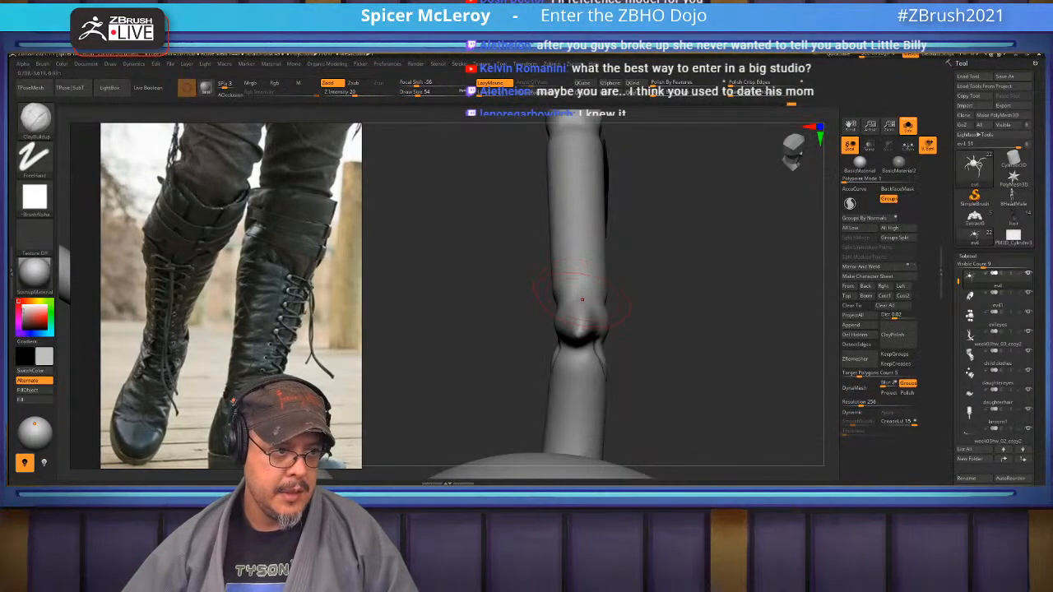
{"action": "key", "text": "s"}
{"action": "left_click_drag", "start_coordinate": [608, 291], "coordinate": [580, 290]}
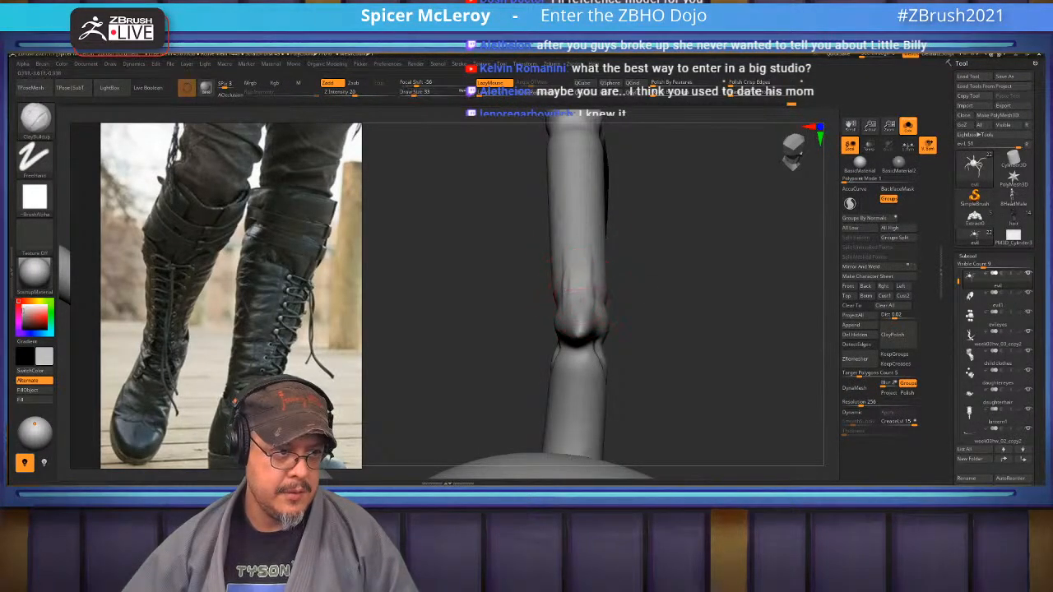
{"action": "left_click_drag", "start_coordinate": [646, 331], "coordinate": [773, 330]}
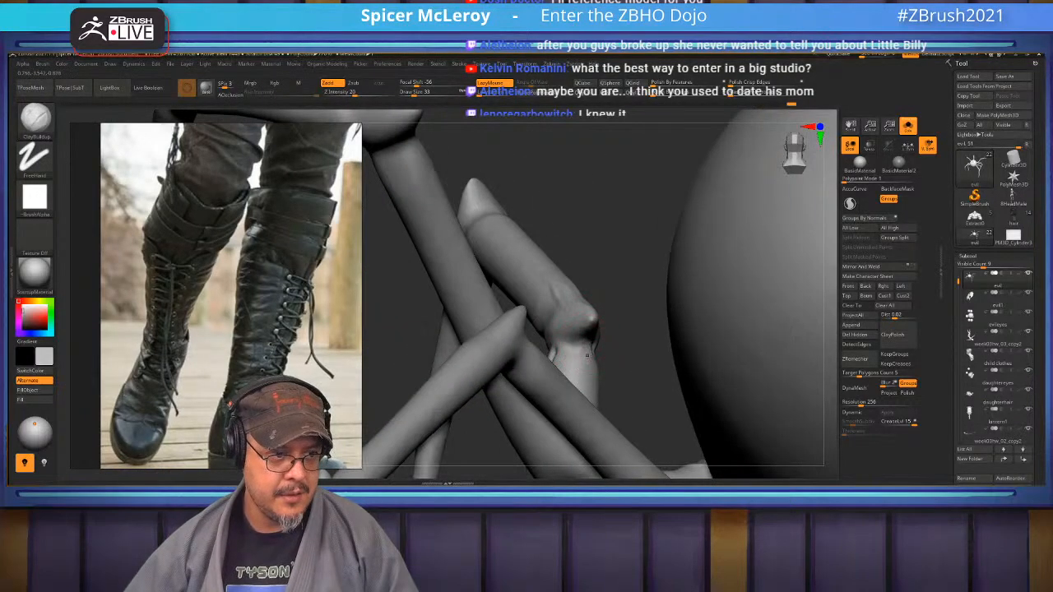
{"action": "left_click_drag", "start_coordinate": [581, 372], "coordinate": [582, 385]}
{"action": "left_click_drag", "start_coordinate": [574, 339], "coordinate": [581, 362], "text": "shift"}
{"action": "mouse_move", "coordinate": [618, 314]}
{"action": "left_mouse_down"}
{"action": "mouse_move", "coordinate": [668, 298]}
{"action": "mouse_move", "coordinate": [604, 312]}
{"action": "left_mouse_up"}
Sculpt creases above and below the spiked leg joint with the Standard brush at draw size 13
{"action": "key", "text": "b"}
{"action": "key", "text": "s"}
{"action": "key", "text": "t"}
{"action": "key", "text": "s"}
{"action": "left_click_drag", "start_coordinate": [573, 348], "coordinate": [552, 347]}
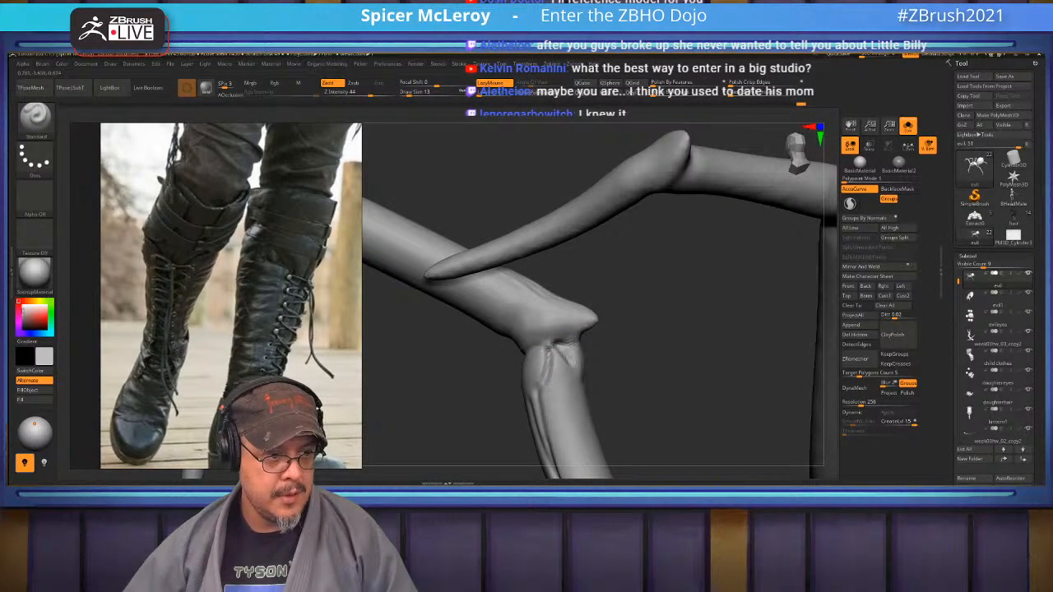
{"action": "left_click_drag", "start_coordinate": [629, 362], "coordinate": [781, 367]}
{"action": "left_click_drag", "start_coordinate": [575, 329], "coordinate": [604, 316]}
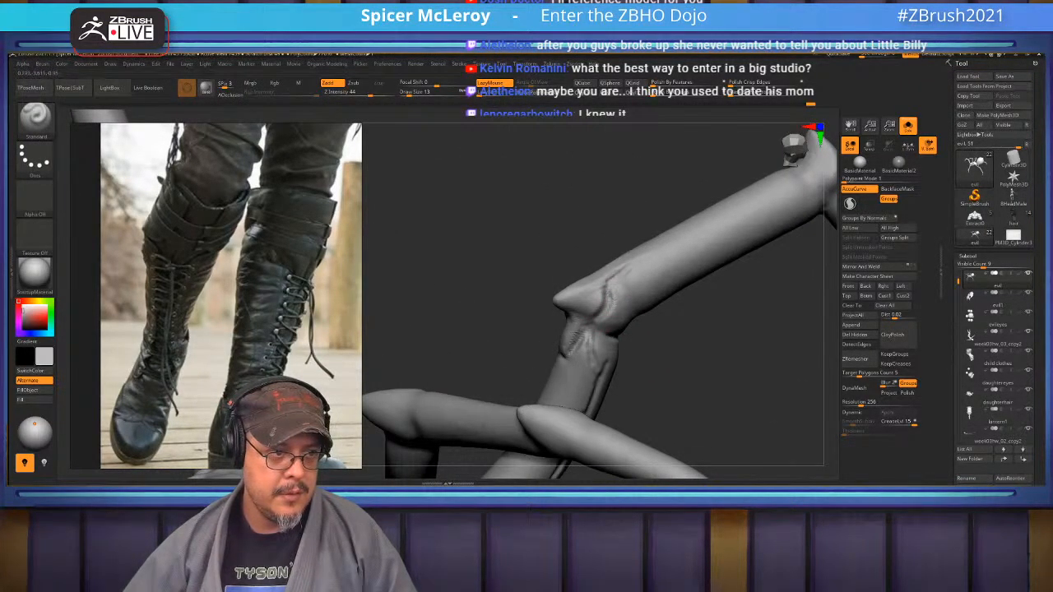
{"action": "left_click_drag", "start_coordinate": [605, 313], "coordinate": [613, 319]}
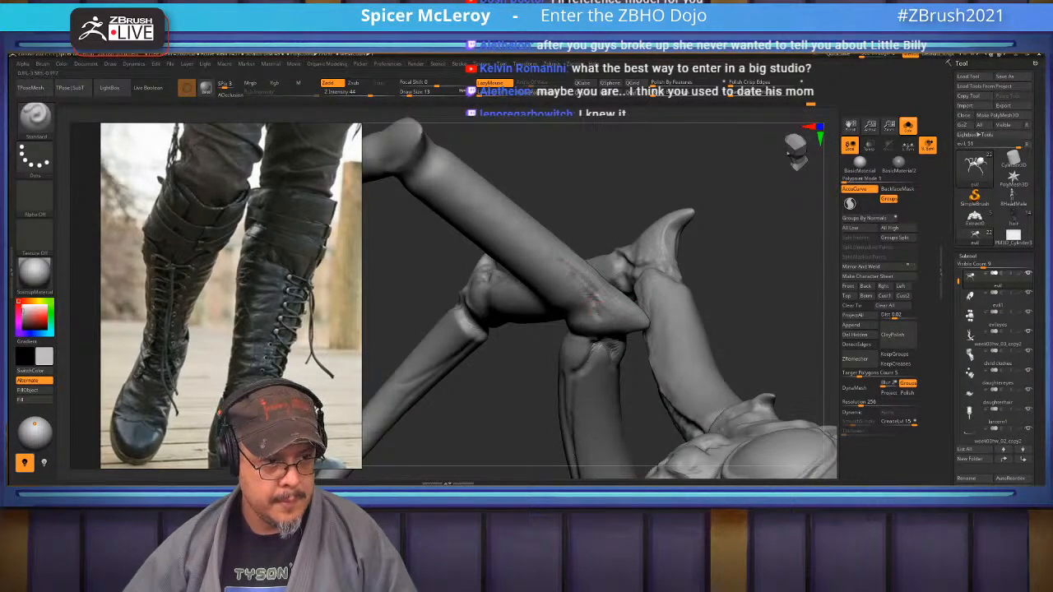
Deepen the folds around the leg joint and extend a ridge from its spike up the adjoining segment
{"action": "mouse_move", "coordinate": [683, 300]}
{"action": "left_mouse_down"}
{"action": "mouse_move", "coordinate": [610, 283]}
{"action": "mouse_move", "coordinate": [674, 293]}
{"action": "left_mouse_up"}
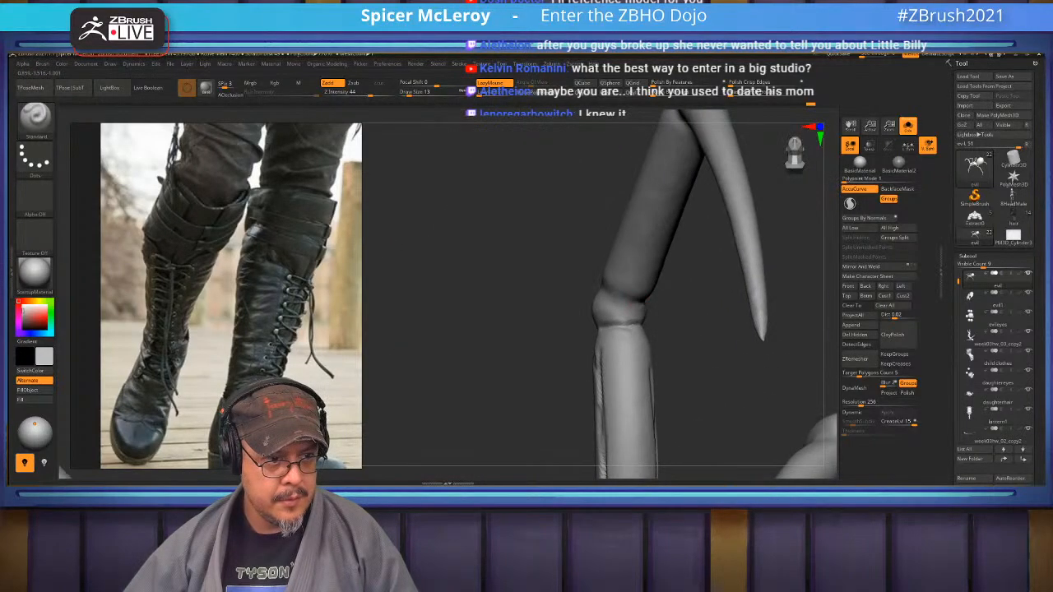
{"action": "left_click_drag", "start_coordinate": [566, 278], "coordinate": [675, 242]}
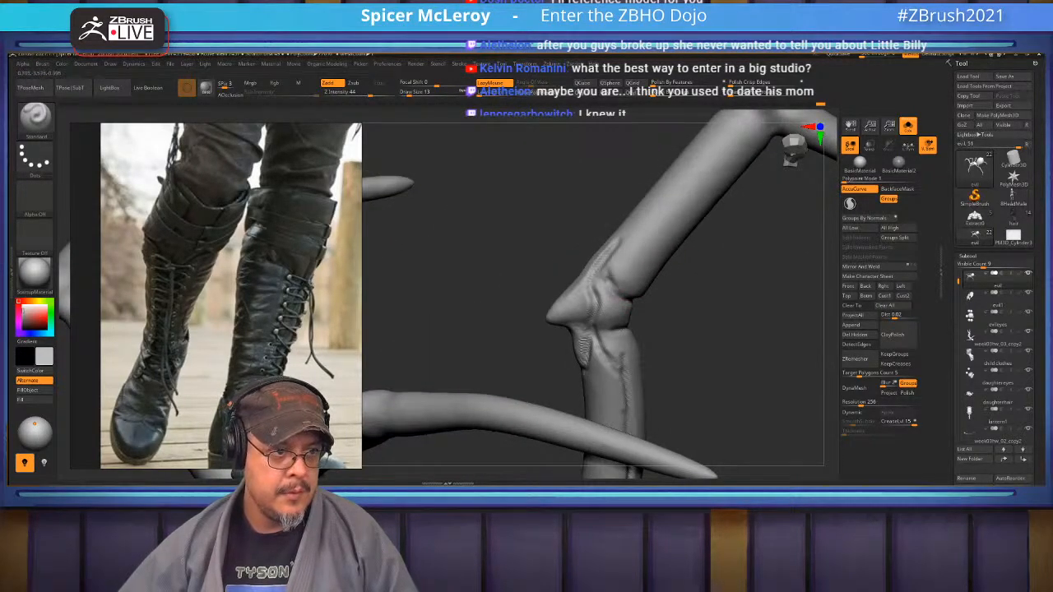
{"action": "mouse_move", "coordinate": [612, 278]}
{"action": "left_mouse_down"}
{"action": "mouse_move", "coordinate": [631, 285]}
{"action": "mouse_move", "coordinate": [620, 308]}
{"action": "mouse_move", "coordinate": [633, 313]}
{"action": "mouse_move", "coordinate": [607, 314]}
{"action": "mouse_move", "coordinate": [626, 322]}
{"action": "left_mouse_up"}
{"action": "left_click_drag", "start_coordinate": [526, 247], "coordinate": [722, 206]}
{"action": "left_click_drag", "start_coordinate": [699, 329], "coordinate": [674, 362]}
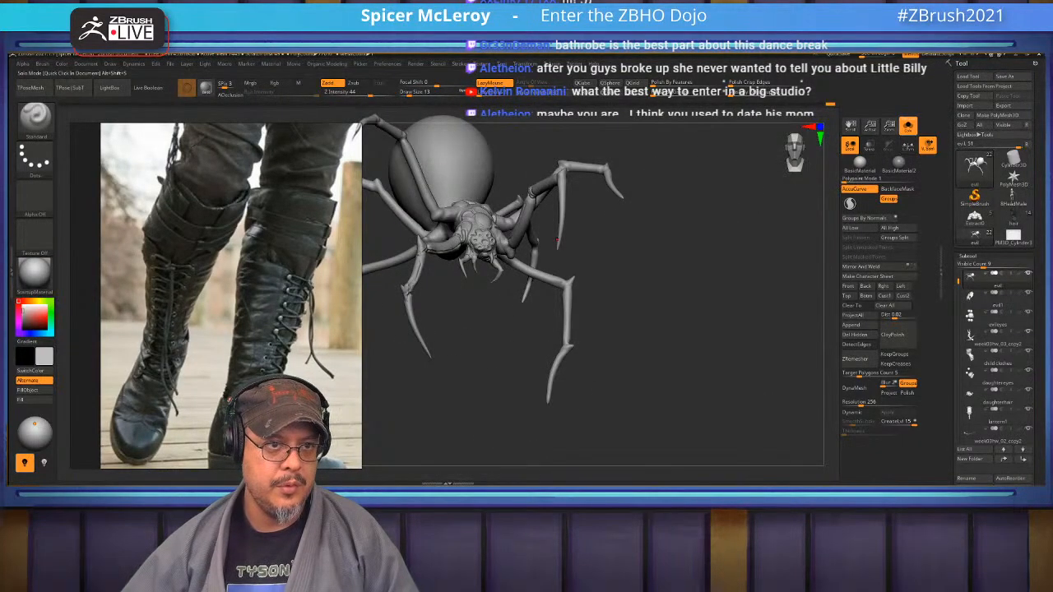
Turn off Solo mode to show the spider together with the thorny base and the figure
{"action": "left_click", "coordinate": [908, 126]}
{"action": "left_click_drag", "start_coordinate": [699, 288], "coordinate": [699, 329], "text": "alt"}
{"action": "mouse_move", "coordinate": [651, 259]}
{"action": "left_mouse_down", "text": "alt"}
{"action": "mouse_move", "coordinate": [725, 197]}
{"action": "mouse_move", "coordinate": [716, 144]}
{"action": "left_mouse_up", "text": "alt"}
{"action": "mouse_move", "coordinate": [699, 247]}
{"action": "left_mouse_down", "text": "alt"}
{"action": "mouse_move", "coordinate": [734, 271]}
{"action": "mouse_move", "coordinate": [737, 298]}
{"action": "left_mouse_up", "text": "alt"}
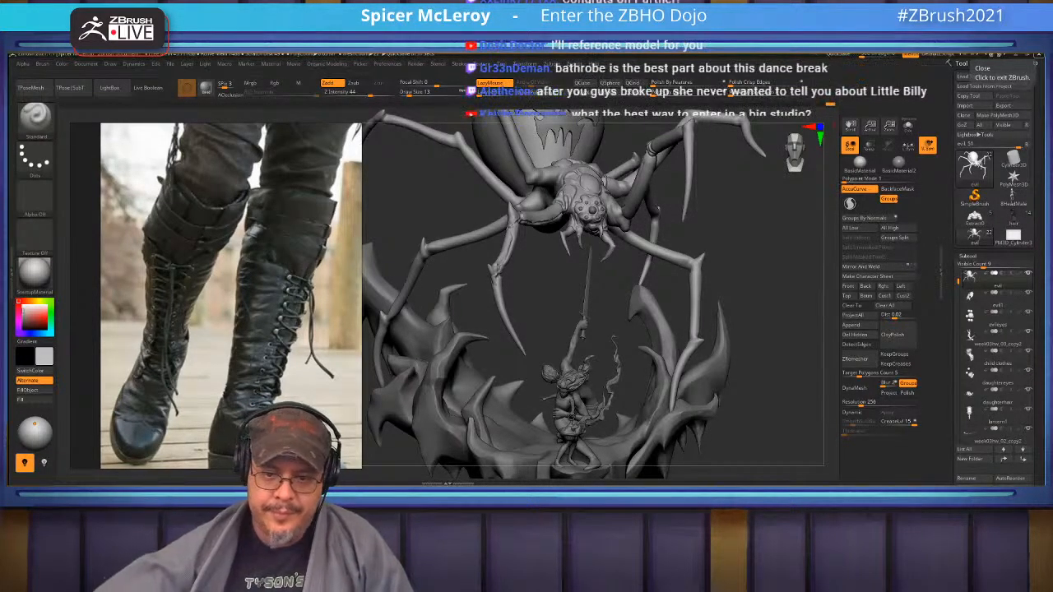
Deepen the creases on the side of the leg joint with the Standard brush, then build up ridges there with ClayBuildup and smooth them
{"action": "left_click_drag", "start_coordinate": [757, 247], "coordinate": [781, 444], "text": "alt"}
{"action": "left_click_drag", "start_coordinate": [740, 394], "coordinate": [641, 361], "text": "alt"}
{"action": "left_click_drag", "start_coordinate": [707, 329], "coordinate": [600, 313]}
{"action": "left_click_drag", "start_coordinate": [657, 247], "coordinate": [711, 362]}
{"action": "right_click_drag", "start_coordinate": [487, 320], "coordinate": [627, 306], "text": "alt"}
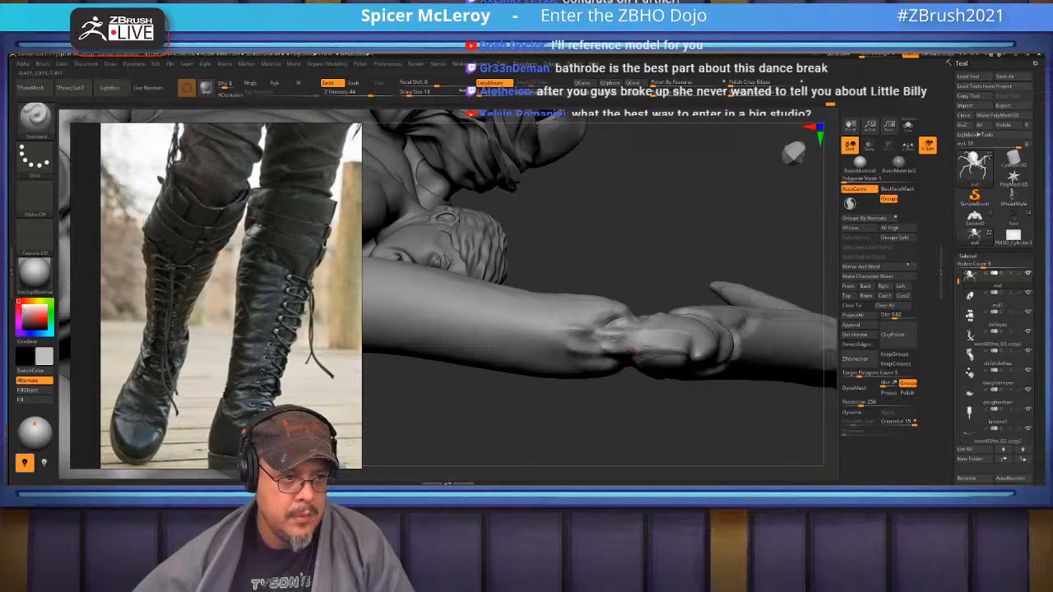
{"action": "key", "text": "shift"}
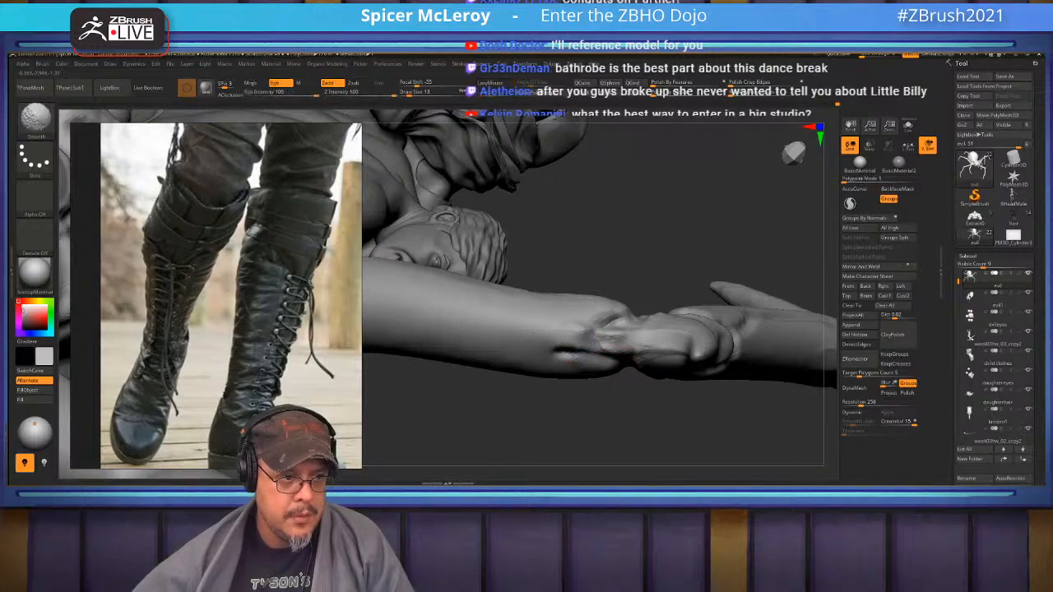
{"action": "key", "text": "b"}
{"action": "key", "text": "c"}
{"action": "key", "text": "b"}
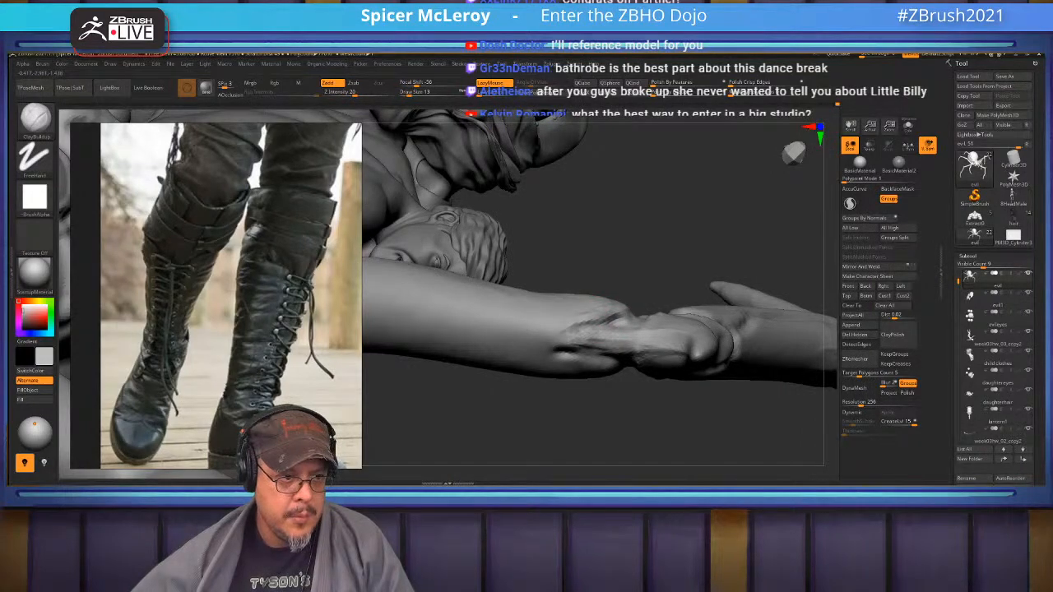
{"action": "key", "text": "shift"}
Sculpt a crease around the body end and along the lower edge of the leg's first segment with the Standard brush at draw size 14
{"action": "key", "text": "f"}
{"action": "left_click_drag", "start_coordinate": [707, 362], "coordinate": [528, 290]}
{"action": "mouse_move", "coordinate": [530, 292]}
{"action": "right_mouse_down", "text": "ctrl"}
{"action": "mouse_move", "coordinate": [575, 362]}
{"action": "mouse_move", "coordinate": [609, 329]}
{"action": "mouse_move", "coordinate": [624, 370]}
{"action": "mouse_move", "coordinate": [667, 284]}
{"action": "mouse_move", "coordinate": [638, 298]}
{"action": "right_mouse_up", "text": "ctrl"}
{"action": "key", "text": "b"}
{"action": "key", "text": "s"}
{"action": "key", "text": "t"}
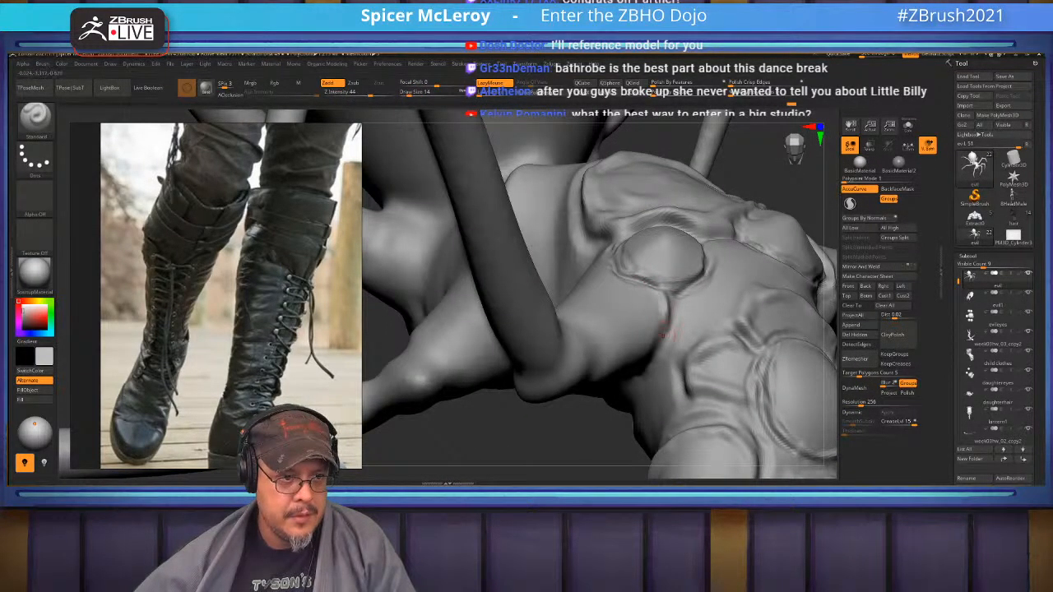
{"action": "left_click_drag", "start_coordinate": [666, 317], "coordinate": [654, 344]}
{"action": "right_click_drag", "start_coordinate": [657, 333], "coordinate": [600, 361]}
{"action": "key", "text": "ctrl"}
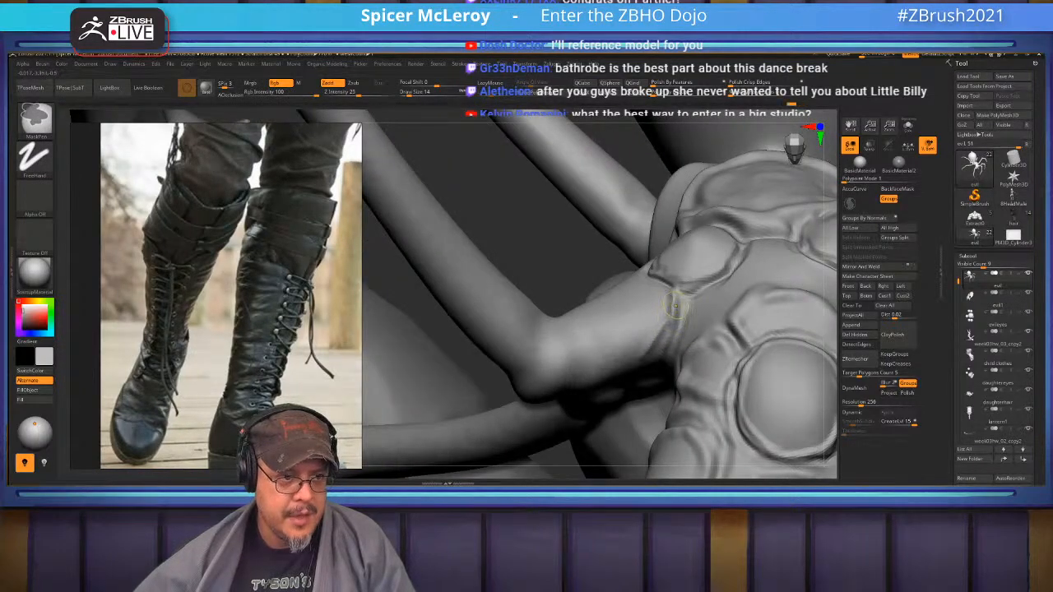
{"action": "mouse_move", "coordinate": [652, 329]}
{"action": "left_mouse_down"}
{"action": "mouse_move", "coordinate": [635, 349]}
{"action": "mouse_move", "coordinate": [599, 358]}
{"action": "mouse_move", "coordinate": [573, 341]}
{"action": "left_mouse_up"}
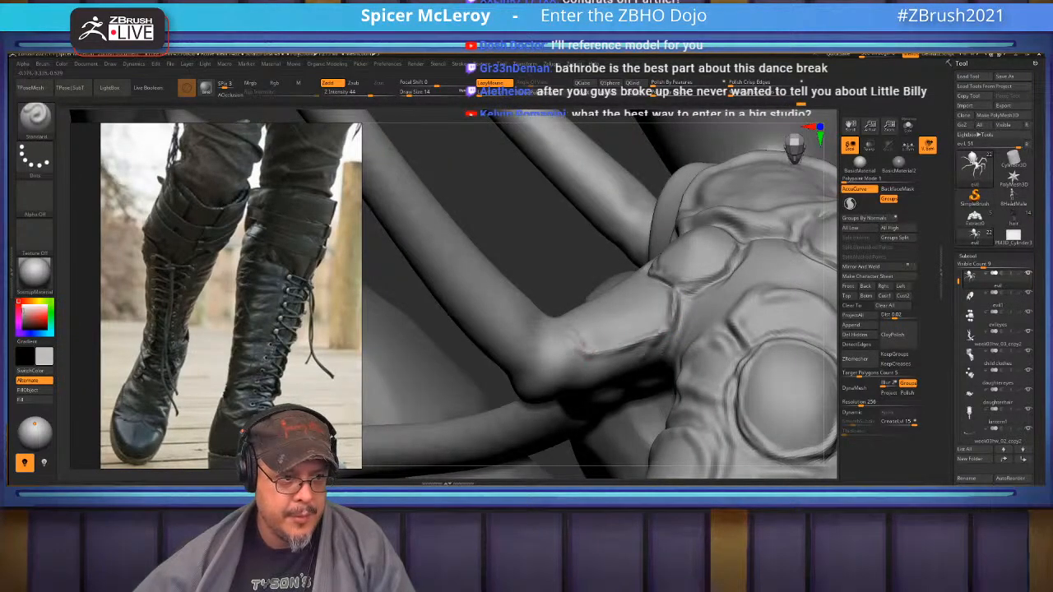
Extend the crease around the segment's outer end and sculpt folds beside the round bump at the leg's base
{"action": "mouse_move", "coordinate": [573, 340]}
{"action": "right_mouse_down"}
{"action": "mouse_move", "coordinate": [625, 297]}
{"action": "mouse_move", "coordinate": [617, 282]}
{"action": "mouse_move", "coordinate": [611, 363]}
{"action": "mouse_move", "coordinate": [605, 251]}
{"action": "right_mouse_up"}
{"action": "mouse_move", "coordinate": [603, 249]}
{"action": "left_mouse_down"}
{"action": "mouse_move", "coordinate": [556, 283]}
{"action": "mouse_move", "coordinate": [530, 362]}
{"action": "left_mouse_up"}
{"action": "right_click_drag", "start_coordinate": [557, 391], "coordinate": [550, 325]}
{"action": "left_click_drag", "start_coordinate": [570, 355], "coordinate": [619, 375]}
{"action": "right_click_drag", "start_coordinate": [670, 347], "coordinate": [666, 288]}
{"action": "mouse_move", "coordinate": [658, 286]}
{"action": "left_mouse_down"}
{"action": "mouse_move", "coordinate": [640, 273]}
{"action": "mouse_move", "coordinate": [635, 224]}
{"action": "mouse_move", "coordinate": [649, 275]}
{"action": "left_mouse_up"}
{"action": "right_click_drag", "start_coordinate": [650, 276], "coordinate": [615, 282]}
{"action": "mouse_move", "coordinate": [607, 273]}
{"action": "left_mouse_down"}
{"action": "mouse_move", "coordinate": [631, 282]}
{"action": "mouse_move", "coordinate": [640, 322]}
{"action": "mouse_move", "coordinate": [630, 336]}
{"action": "mouse_move", "coordinate": [670, 359]}
{"action": "mouse_move", "coordinate": [647, 353]}
{"action": "mouse_move", "coordinate": [625, 280]}
{"action": "left_mouse_up"}
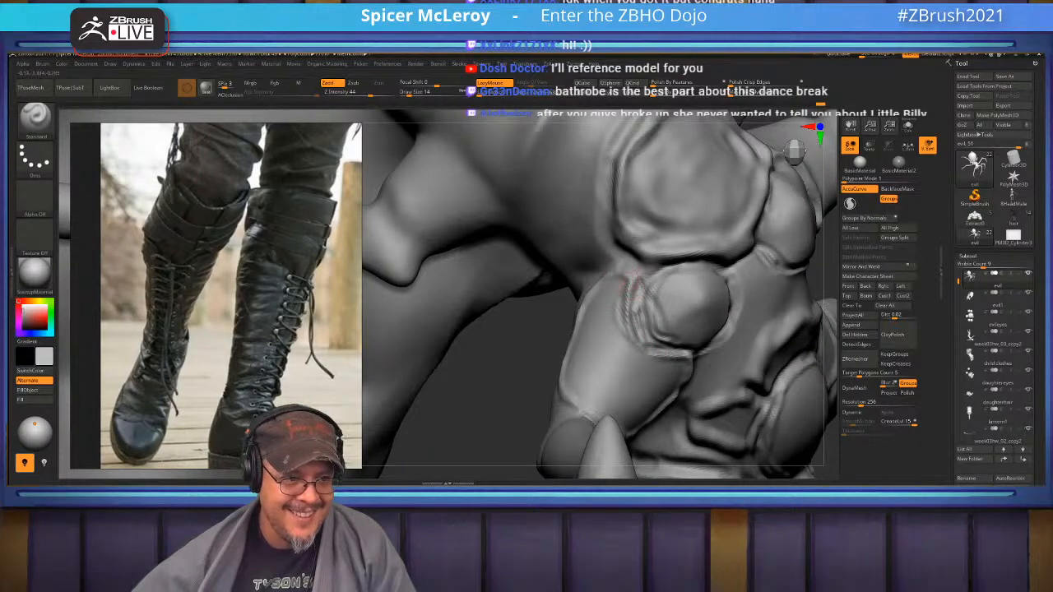
Outline the rear side of the first leg segment with a raised, curved crease and smooth the strokes
{"action": "right_click_drag", "start_coordinate": [605, 273], "coordinate": [650, 231]}
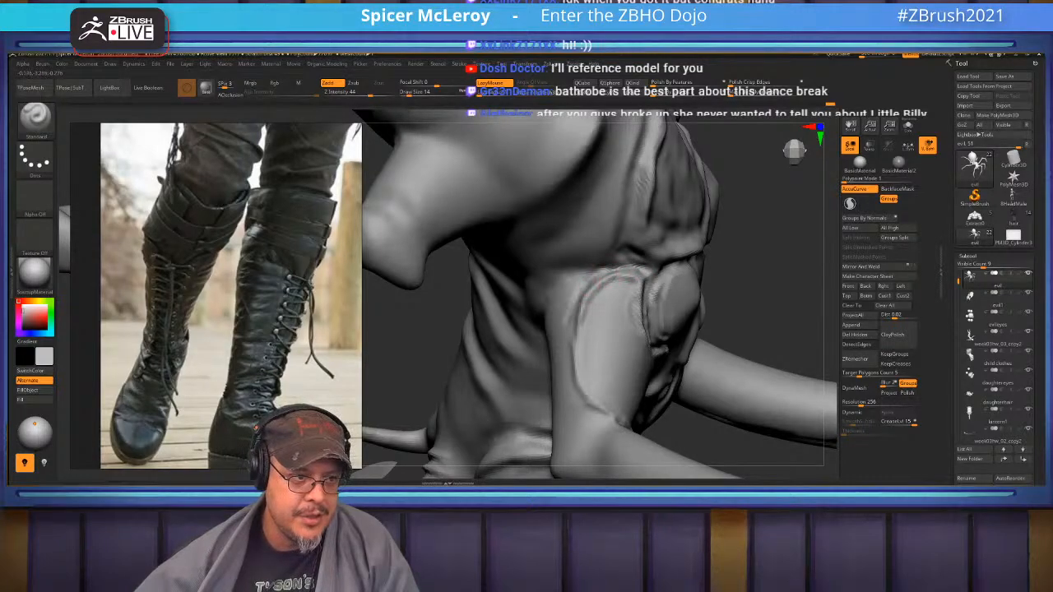
{"action": "mouse_move", "coordinate": [596, 415]}
{"action": "right_mouse_down"}
{"action": "mouse_move", "coordinate": [607, 360]}
{"action": "mouse_move", "coordinate": [557, 306]}
{"action": "right_mouse_up"}
{"action": "mouse_move", "coordinate": [546, 321]}
{"action": "left_mouse_down", "text": "shift"}
{"action": "mouse_move", "coordinate": [585, 336]}
{"action": "mouse_move", "coordinate": [629, 317]}
{"action": "mouse_move", "coordinate": [658, 272]}
{"action": "left_mouse_up", "text": "shift"}
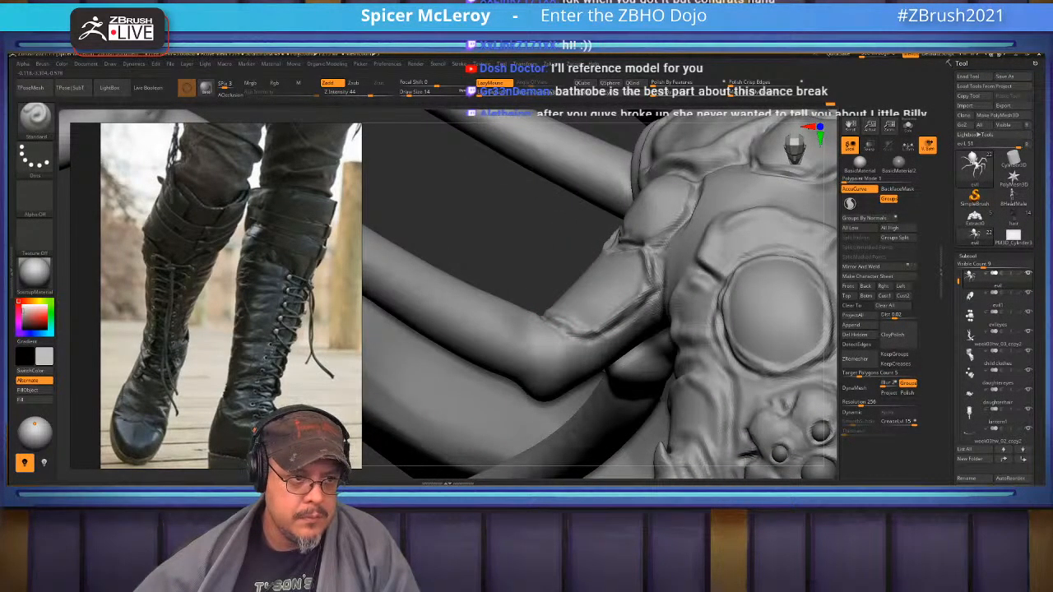
Build up the surface inside the outlined leg segment with ClayBuildup at draw size 25 and smooth the strokes
{"action": "right_click_drag", "start_coordinate": [640, 308], "coordinate": [620, 290]}
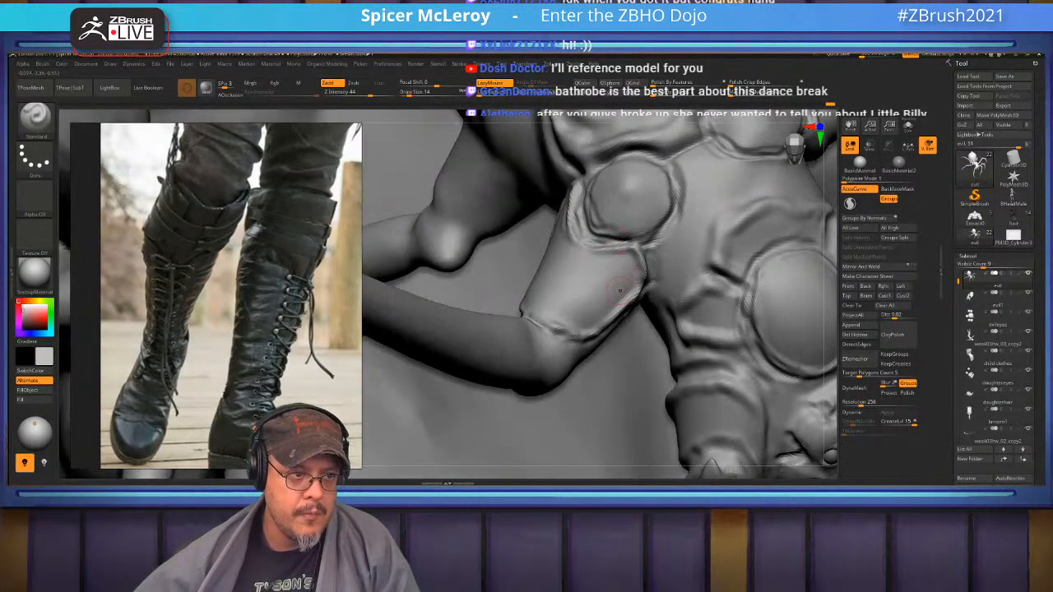
{"action": "key", "text": "b"}
{"action": "key", "text": "c"}
{"action": "key", "text": "b"}
{"action": "mouse_move", "coordinate": [618, 271]}
{"action": "left_mouse_down"}
{"action": "mouse_move", "coordinate": [582, 315]}
{"action": "mouse_move", "coordinate": [618, 303]}
{"action": "left_mouse_up"}
{"action": "right_click_drag", "start_coordinate": [612, 267], "coordinate": [569, 197]}
{"action": "mouse_move", "coordinate": [569, 196]}
{"action": "left_mouse_down"}
{"action": "mouse_move", "coordinate": [552, 222]}
{"action": "mouse_move", "coordinate": [535, 192]}
{"action": "mouse_move", "coordinate": [546, 194]}
{"action": "mouse_move", "coordinate": [510, 247]}
{"action": "mouse_move", "coordinate": [505, 280]}
{"action": "mouse_move", "coordinate": [514, 303]}
{"action": "mouse_move", "coordinate": [511, 270]}
{"action": "mouse_move", "coordinate": [556, 237]}
{"action": "mouse_move", "coordinate": [559, 307]}
{"action": "left_mouse_up"}
{"action": "key", "text": "shift"}
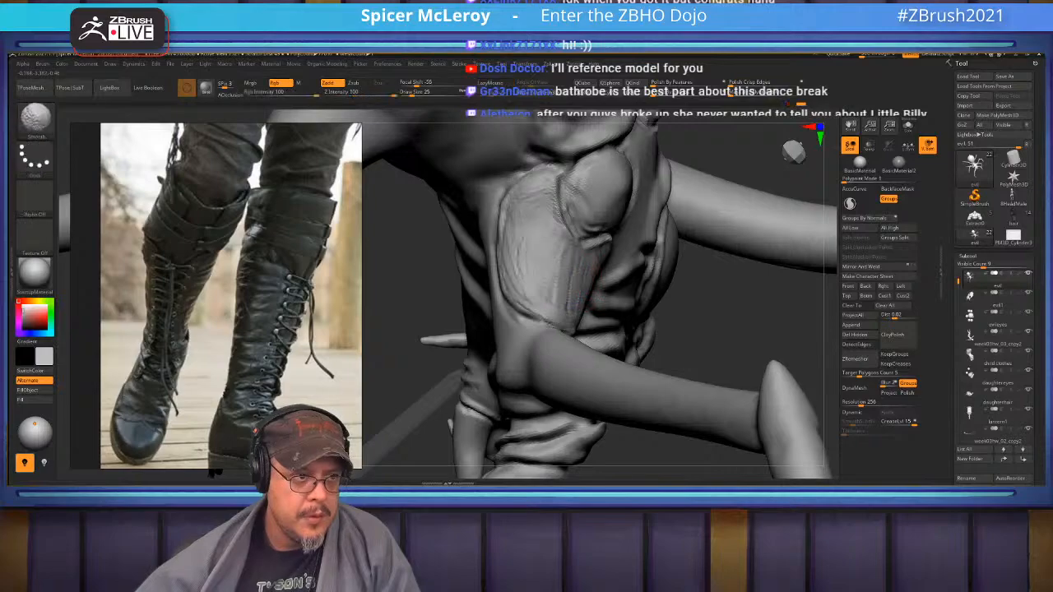
{"action": "left_click_drag", "start_coordinate": [724, 329], "coordinate": [551, 308]}
{"action": "left_click_drag", "start_coordinate": [621, 270], "coordinate": [607, 303], "text": "shift"}
Reshape the oval plate behind the head and its surrounding folds with the Move brush, using draw sizes from 65 to 124
{"action": "mouse_move", "coordinate": [604, 272]}
{"action": "right_mouse_down"}
{"action": "mouse_move", "coordinate": [635, 223]}
{"action": "mouse_move", "coordinate": [625, 255]}
{"action": "mouse_move", "coordinate": [633, 329]}
{"action": "right_mouse_up"}
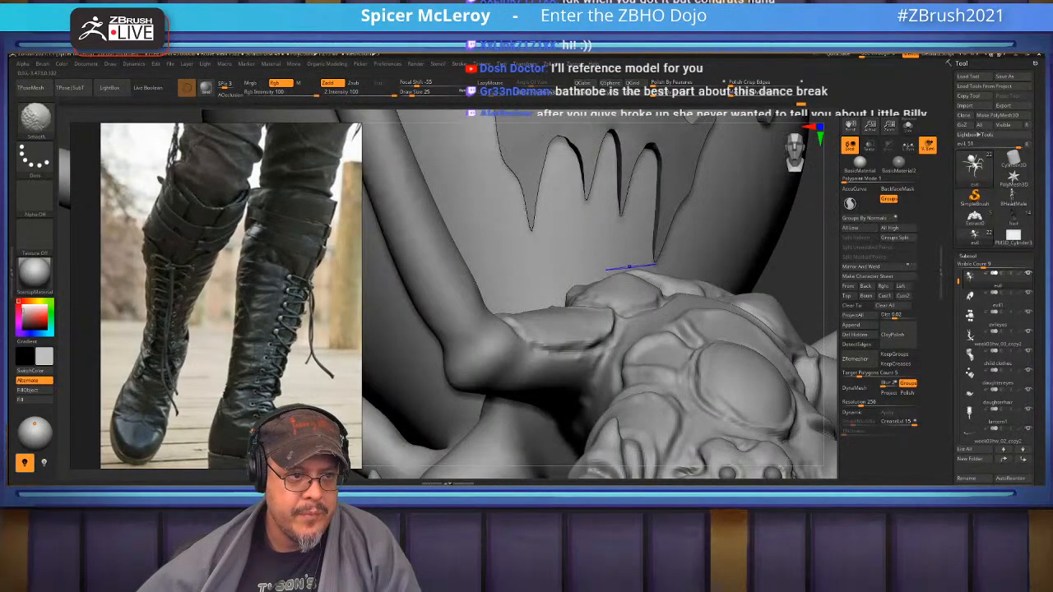
{"action": "key", "text": "f"}
{"action": "mouse_move", "coordinate": [453, 220]}
{"action": "right_mouse_down", "text": "alt"}
{"action": "mouse_move", "coordinate": [489, 237]}
{"action": "mouse_move", "coordinate": [514, 309]}
{"action": "mouse_move", "coordinate": [575, 259]}
{"action": "mouse_move", "coordinate": [592, 284]}
{"action": "mouse_move", "coordinate": [625, 230]}
{"action": "right_mouse_up", "text": "alt"}
{"action": "mouse_move", "coordinate": [567, 197]}
{"action": "right_mouse_down"}
{"action": "mouse_move", "coordinate": [551, 230]}
{"action": "mouse_move", "coordinate": [574, 286]}
{"action": "right_mouse_up"}
{"action": "key", "text": "b"}
{"action": "key", "text": "m"}
{"action": "key", "text": "v"}
{"action": "key", "text": "s"}
{"action": "left_click_drag", "start_coordinate": [544, 296], "coordinate": [553, 288]}
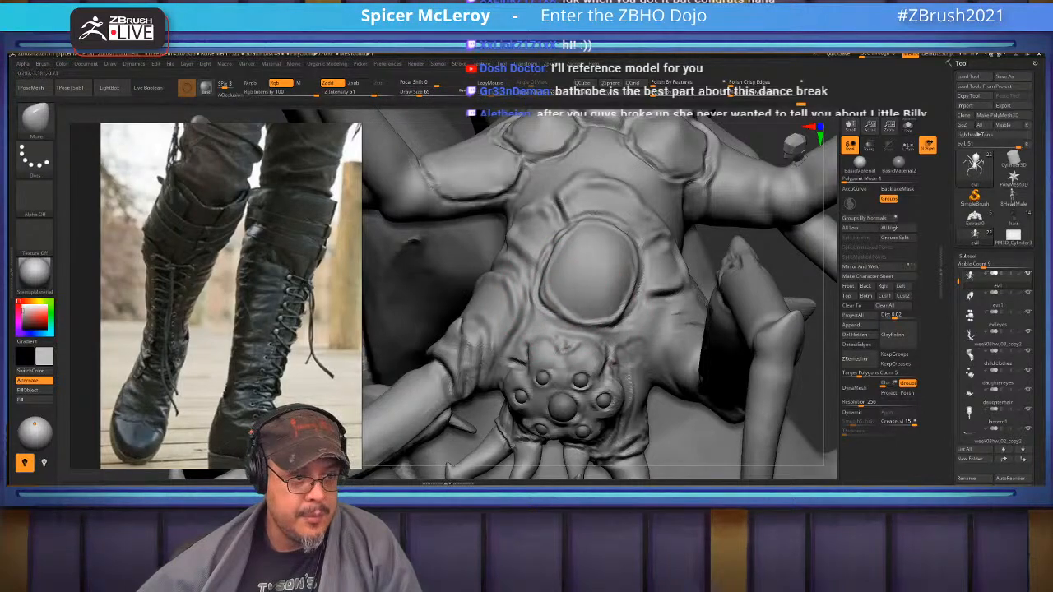
{"action": "key", "text": "s"}
{"action": "mouse_move", "coordinate": [559, 230]}
{"action": "left_mouse_down"}
{"action": "mouse_move", "coordinate": [582, 227]}
{"action": "mouse_move", "coordinate": [595, 240]}
{"action": "left_mouse_up"}
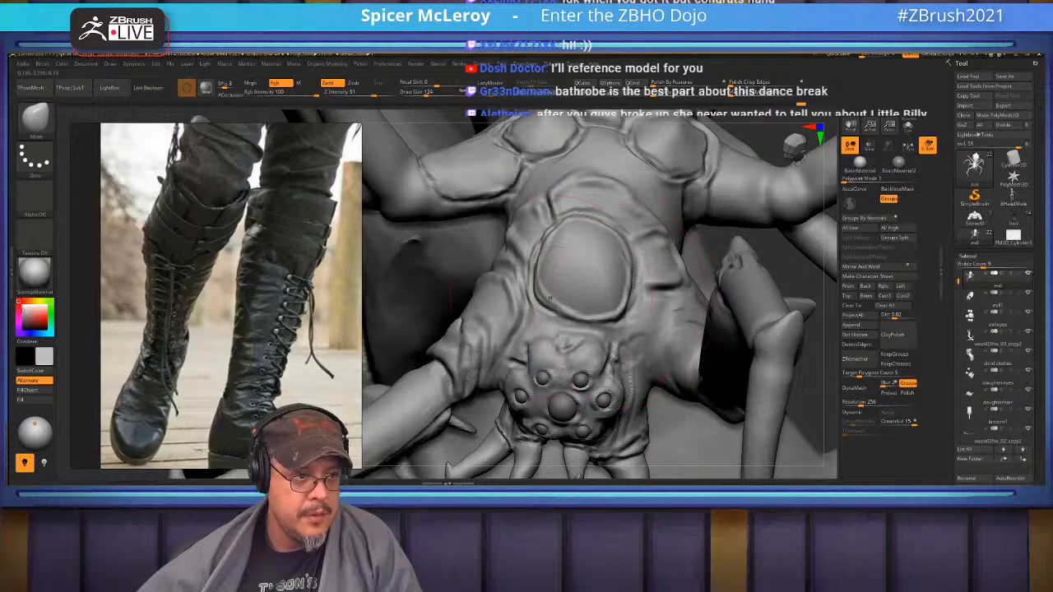
{"action": "key", "text": "s"}
{"action": "left_click_drag", "start_coordinate": [582, 314], "coordinate": [579, 315]}
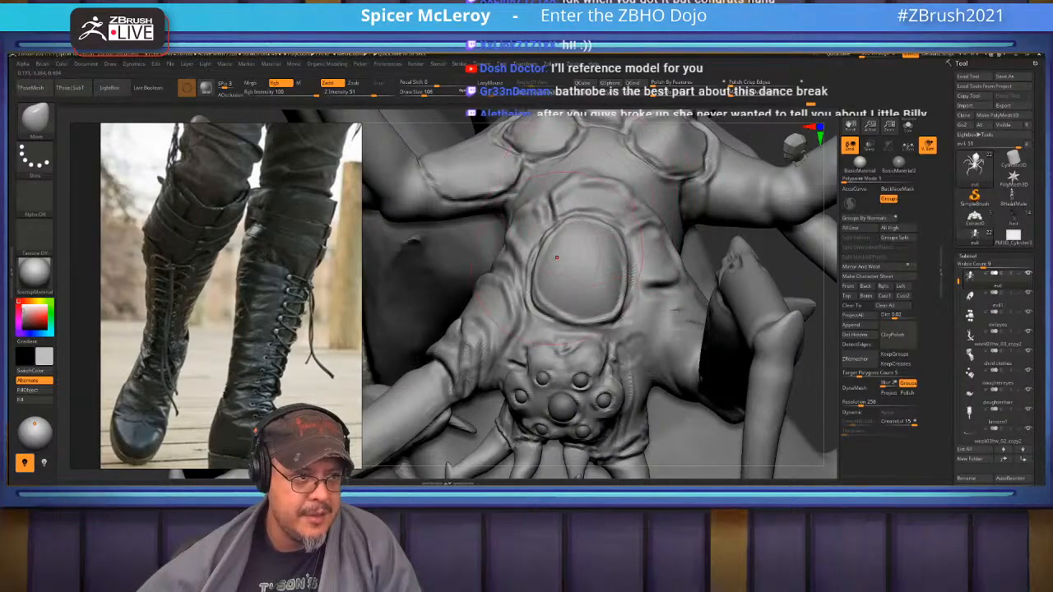
{"action": "left_click_drag", "start_coordinate": [544, 309], "coordinate": [538, 309]}
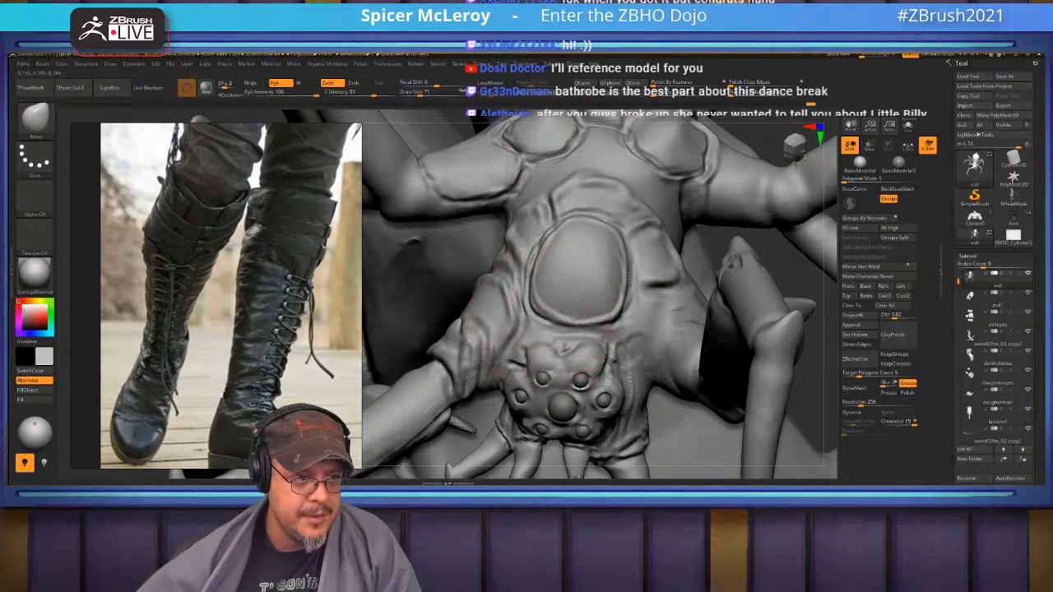
Adjust the body's form around the oval plate from side angles with the Move brush at draw size 71
{"action": "mouse_move", "coordinate": [587, 228]}
{"action": "right_mouse_down"}
{"action": "mouse_move", "coordinate": [587, 187]}
{"action": "mouse_move", "coordinate": [610, 195]}
{"action": "right_mouse_up"}
{"action": "right_click_drag", "start_coordinate": [470, 247], "coordinate": [543, 238]}
{"action": "right_click_drag", "start_coordinate": [604, 226], "coordinate": [543, 226]}
{"action": "left_click_drag", "start_coordinate": [474, 254], "coordinate": [517, 235]}
Add volume to the oval plate behind the head with ClayBuildup strokes and smooth its surface
{"action": "mouse_move", "coordinate": [518, 234]}
{"action": "right_mouse_down"}
{"action": "mouse_move", "coordinate": [596, 301]}
{"action": "mouse_move", "coordinate": [607, 339]}
{"action": "mouse_move", "coordinate": [629, 335]}
{"action": "mouse_move", "coordinate": [640, 375]}
{"action": "right_mouse_up"}
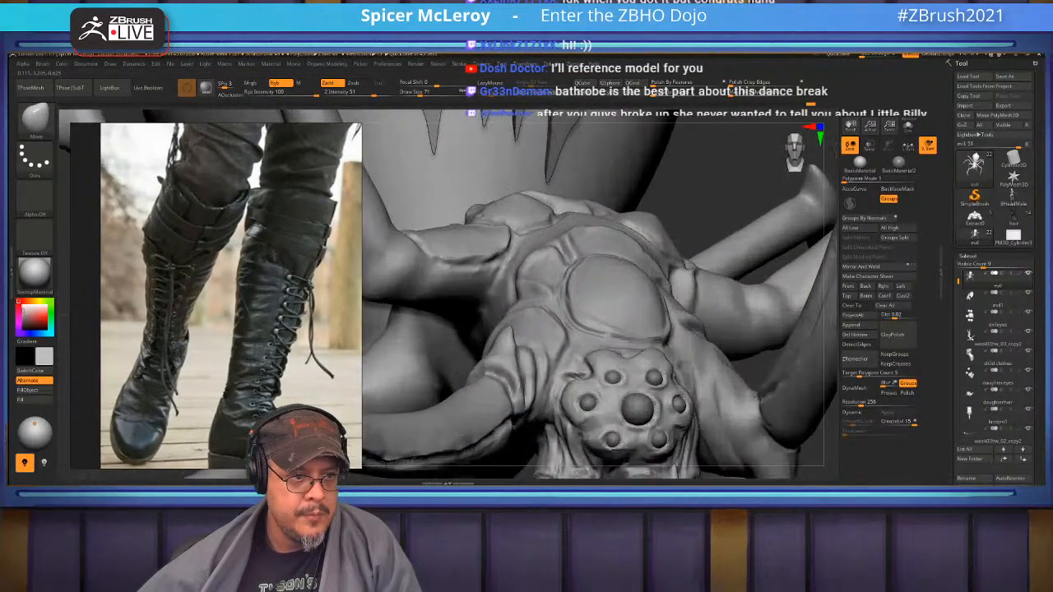
{"action": "key", "text": "b"}
{"action": "key", "text": "c"}
{"action": "key", "text": "b"}
{"action": "right_click_drag", "start_coordinate": [611, 284], "coordinate": [607, 285]}
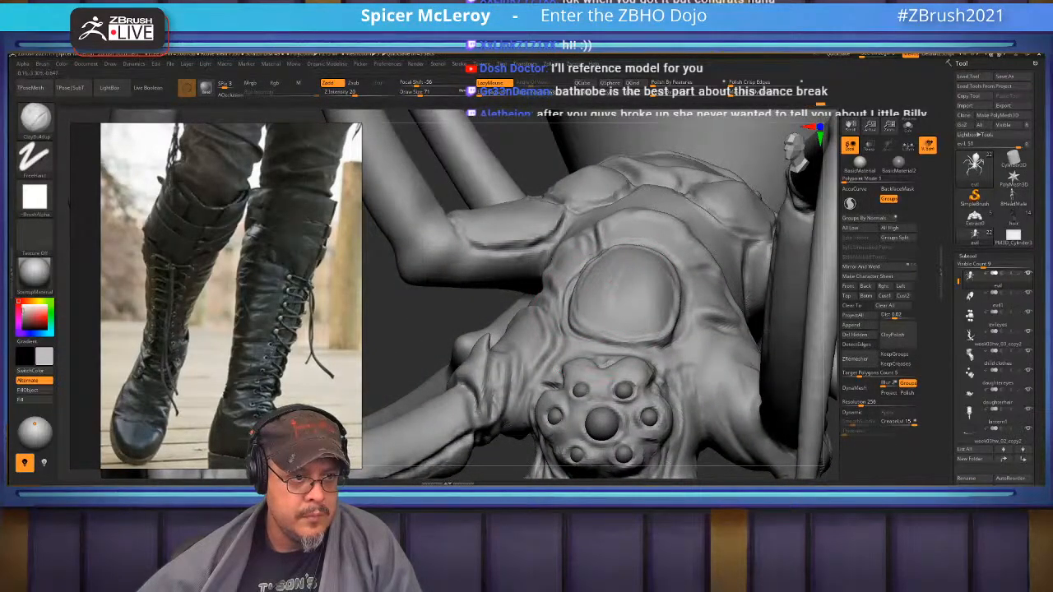
{"action": "left_click_drag", "start_coordinate": [647, 273], "coordinate": [631, 335]}
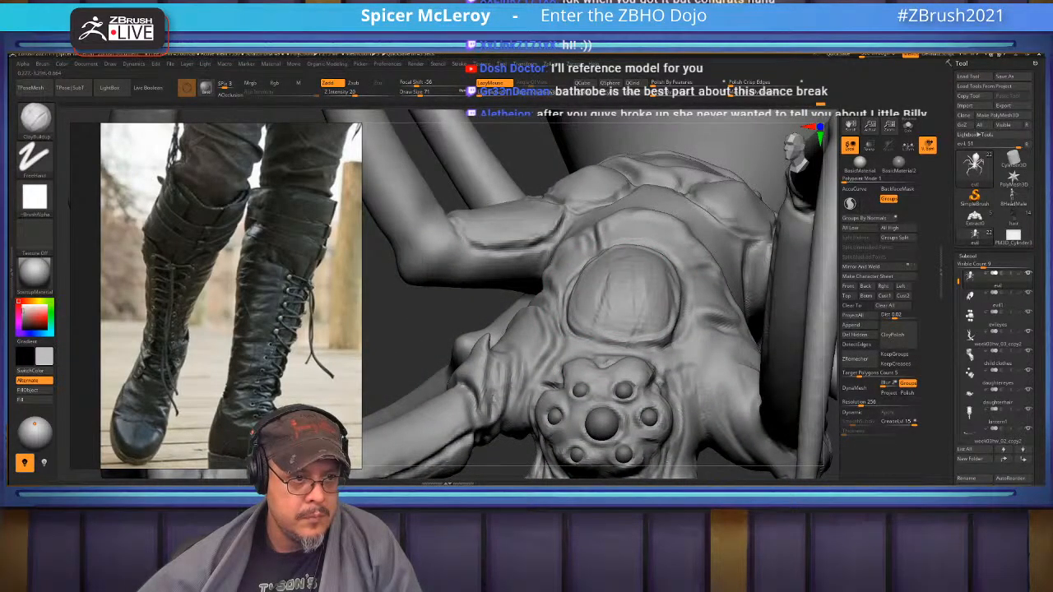
{"action": "mouse_move", "coordinate": [649, 255]}
{"action": "left_mouse_down", "text": "shift"}
{"action": "mouse_move", "coordinate": [691, 329]}
{"action": "mouse_move", "coordinate": [658, 251]}
{"action": "mouse_move", "coordinate": [695, 267]}
{"action": "left_mouse_up", "text": "shift"}
Sculpt sharper folds and creases around the rear rim of the oval plate with the Standard brush at draw size 18
{"action": "right_click_drag", "start_coordinate": [689, 267], "coordinate": [658, 362]}
{"action": "key", "text": "b"}
{"action": "key", "text": "s"}
{"action": "key", "text": "t"}
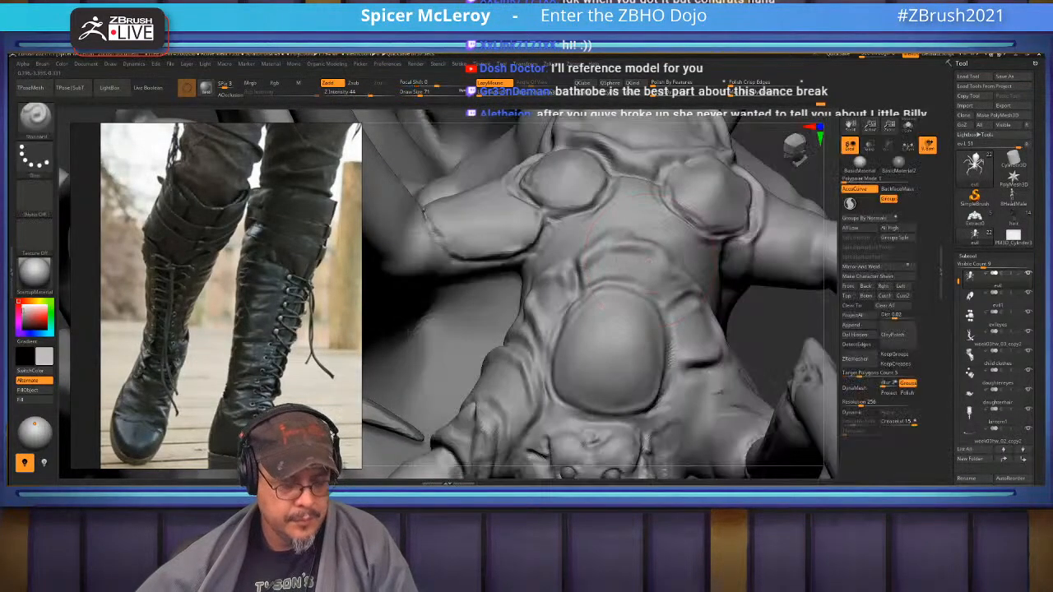
{"action": "right_click_drag", "start_coordinate": [646, 276], "coordinate": [666, 269]}
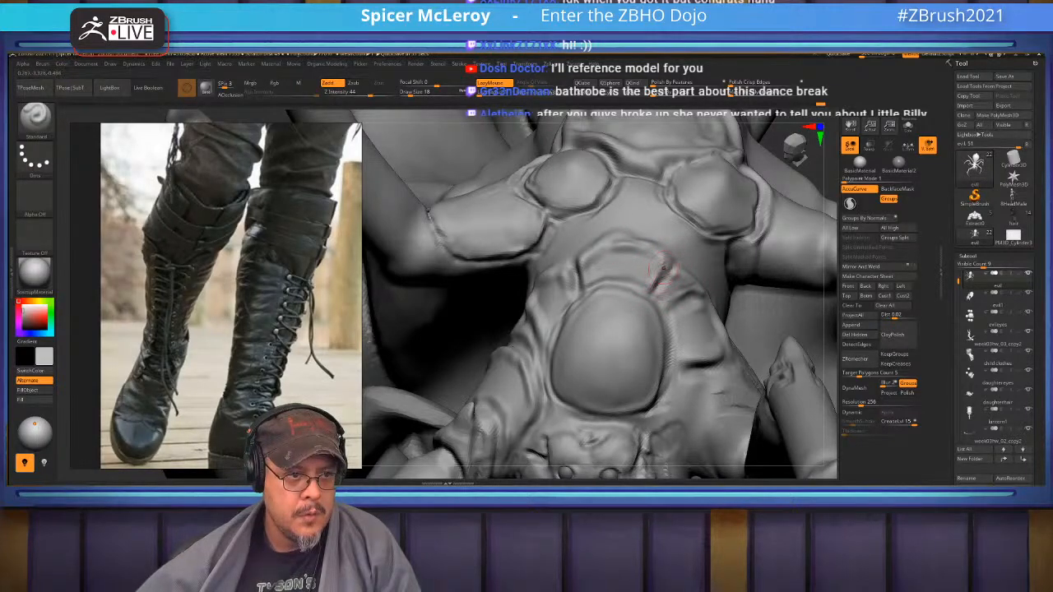
{"action": "left_click_drag", "start_coordinate": [590, 285], "coordinate": [657, 292]}
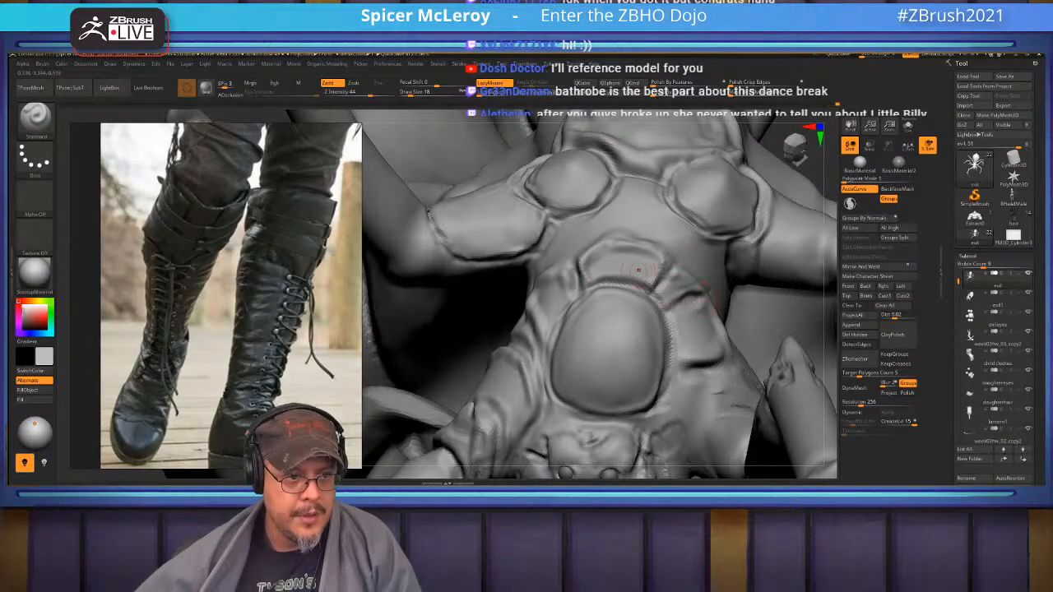
{"action": "mouse_move", "coordinate": [572, 305]}
{"action": "left_mouse_down"}
{"action": "mouse_move", "coordinate": [536, 288]}
{"action": "mouse_move", "coordinate": [488, 294]}
{"action": "mouse_move", "coordinate": [543, 260]}
{"action": "left_mouse_up"}
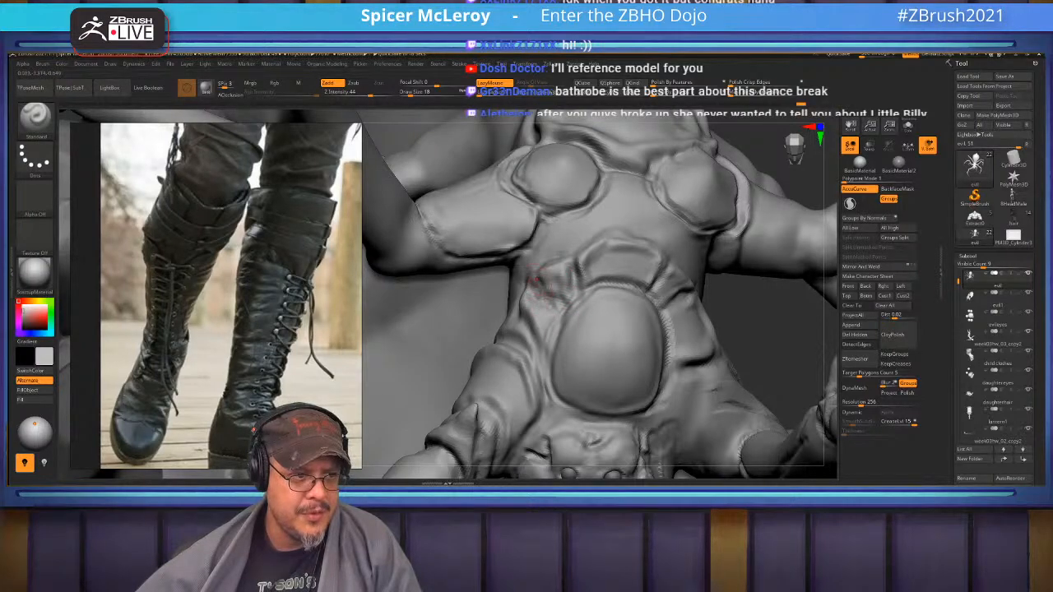
Switch to ClayBuildup and soften the fold at the oval plate's rear corner by smoothing it
{"action": "key", "text": "b"}
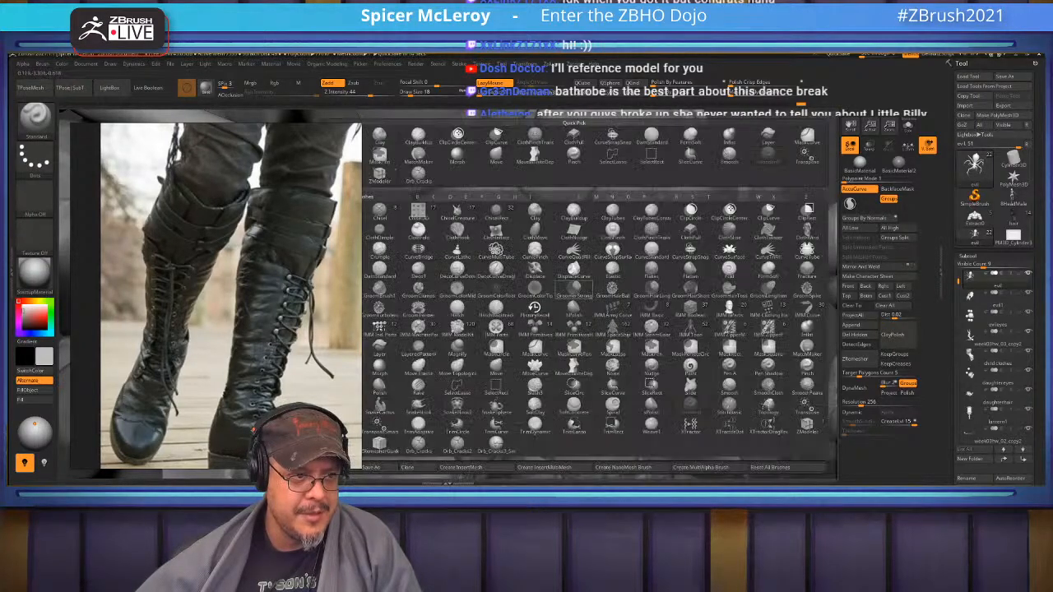
{"action": "key", "text": "c"}
{"action": "key", "text": "b"}
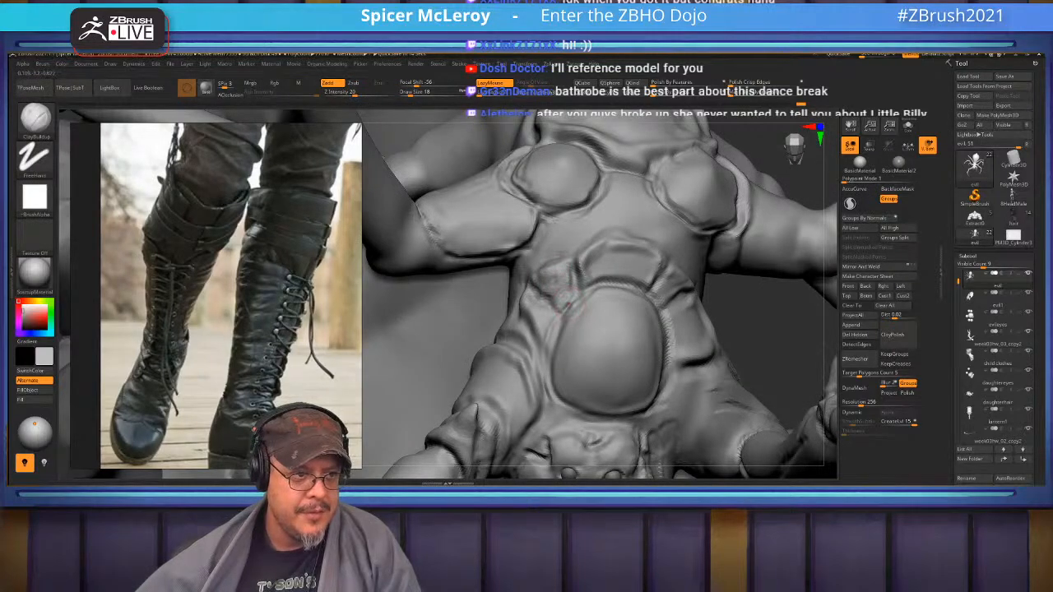
{"action": "left_click_drag", "start_coordinate": [569, 281], "coordinate": [558, 270], "text": "shift"}
Sculpt creases around the raised lobe on the other side of the oval plate with the Standard brush at draw size 16
{"action": "mouse_move", "coordinate": [578, 287]}
{"action": "right_mouse_down", "text": "alt"}
{"action": "mouse_move", "coordinate": [523, 271]}
{"action": "mouse_move", "coordinate": [647, 266]}
{"action": "mouse_move", "coordinate": [641, 274]}
{"action": "right_mouse_up", "text": "alt"}
{"action": "key", "text": "b"}
{"action": "key", "text": "s"}
{"action": "key", "text": "t"}
{"action": "key", "text": "s"}
{"action": "mouse_move", "coordinate": [641, 278]}
{"action": "left_mouse_down"}
{"action": "mouse_move", "coordinate": [631, 276]}
{"action": "mouse_move", "coordinate": [644, 273]}
{"action": "left_mouse_up"}
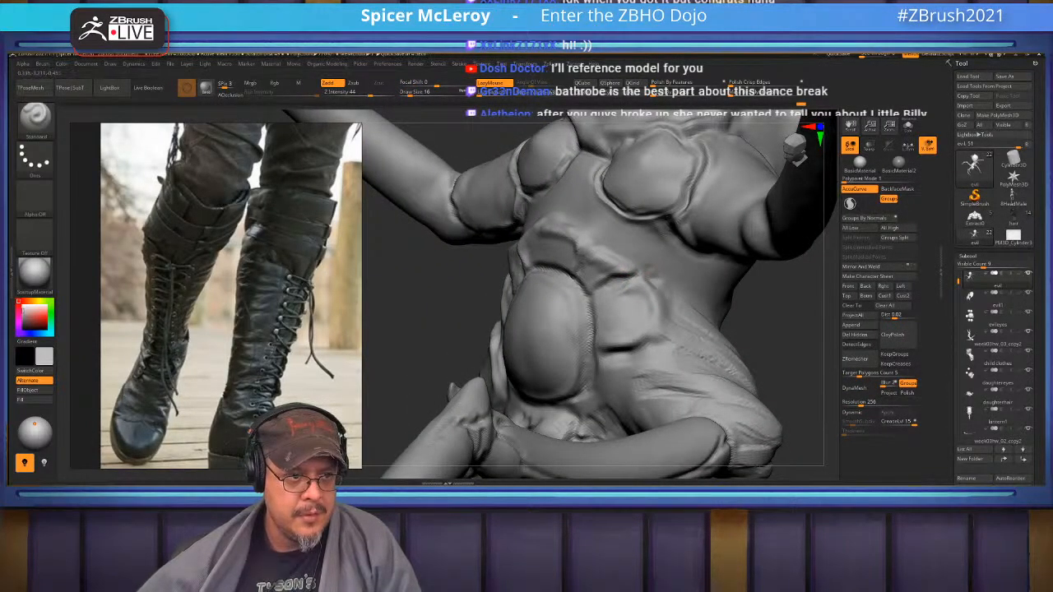
Cut a crease into the oval plate's side, then blend the plate into the adjacent lobe with ClayBuildup at draw size 31 and smoothing
{"action": "mouse_move", "coordinate": [625, 349]}
{"action": "right_mouse_down"}
{"action": "mouse_move", "coordinate": [592, 329]}
{"action": "mouse_move", "coordinate": [609, 344]}
{"action": "right_mouse_up"}
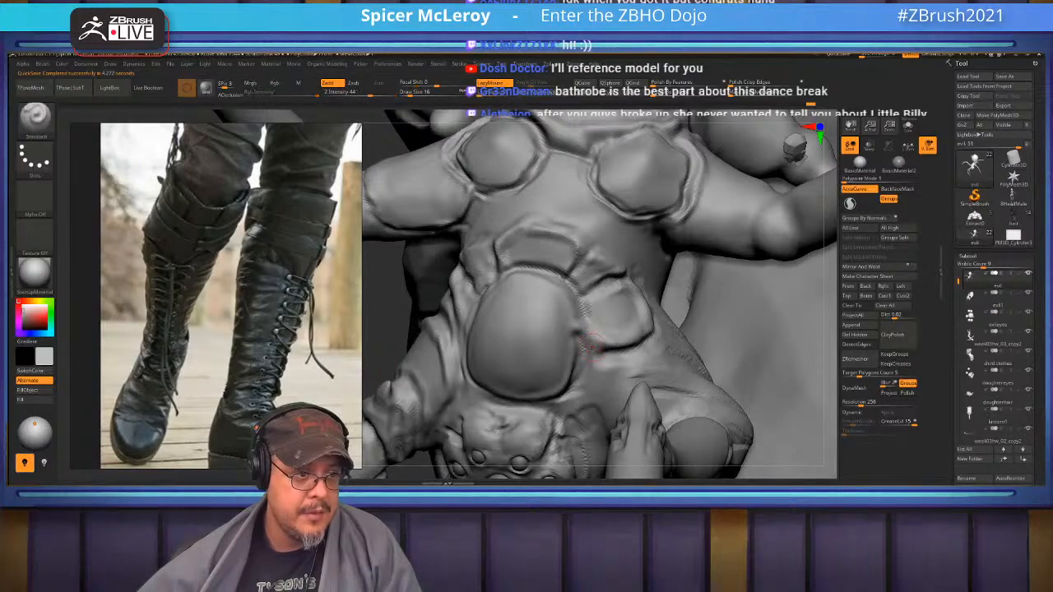
{"action": "mouse_move", "coordinate": [594, 337]}
{"action": "left_mouse_down"}
{"action": "mouse_move", "coordinate": [562, 335]}
{"action": "mouse_move", "coordinate": [574, 338]}
{"action": "left_mouse_up"}
{"action": "key", "text": "shift"}
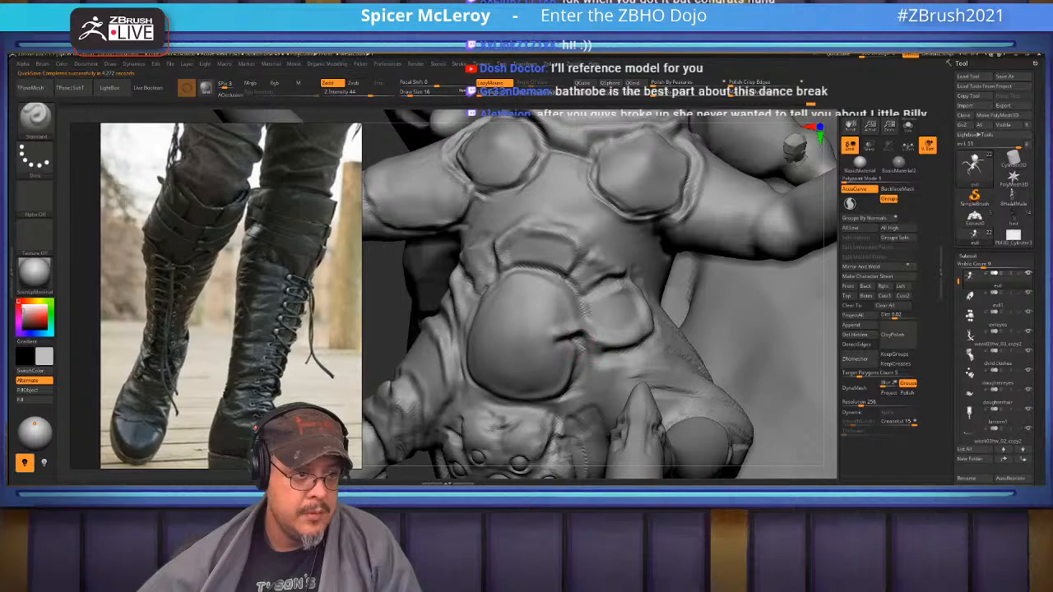
{"action": "key", "text": "b"}
{"action": "key", "text": "c"}
{"action": "key", "text": "b"}
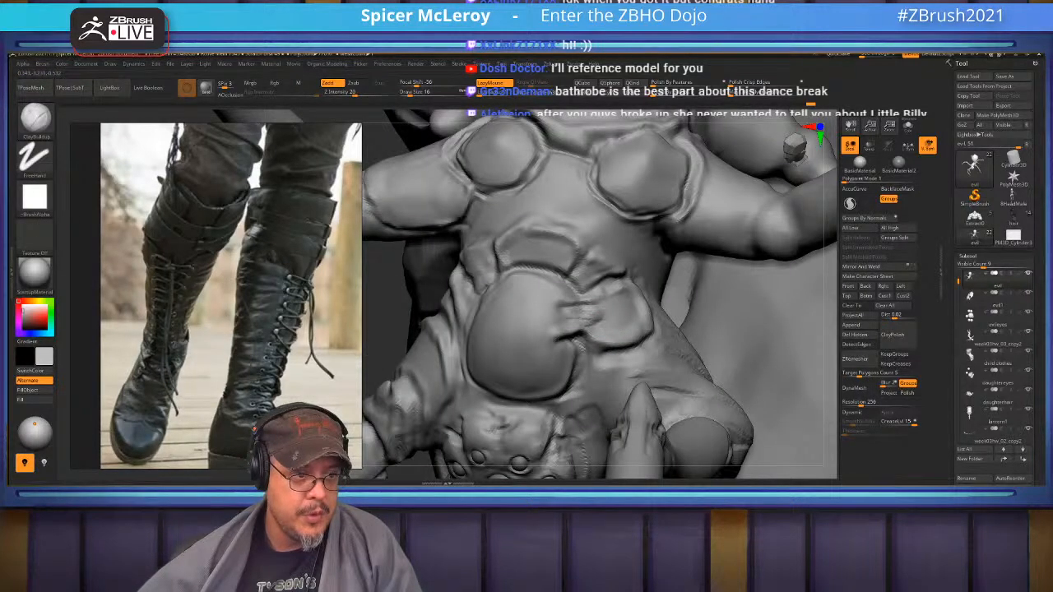
{"action": "key", "text": "s"}
{"action": "left_click_drag", "start_coordinate": [564, 315], "coordinate": [641, 317]}
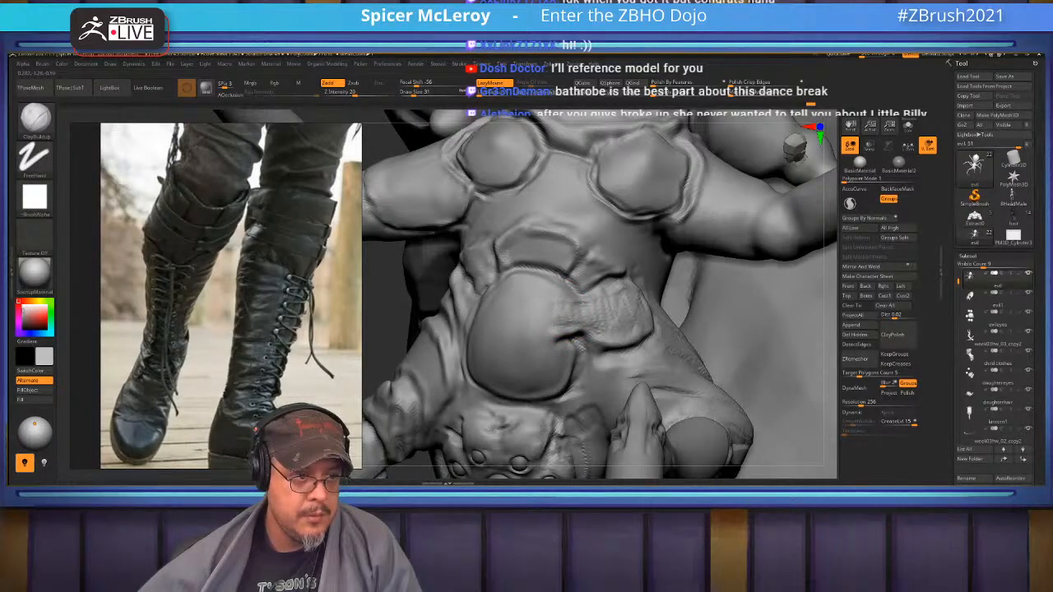
{"action": "key", "text": "shift"}
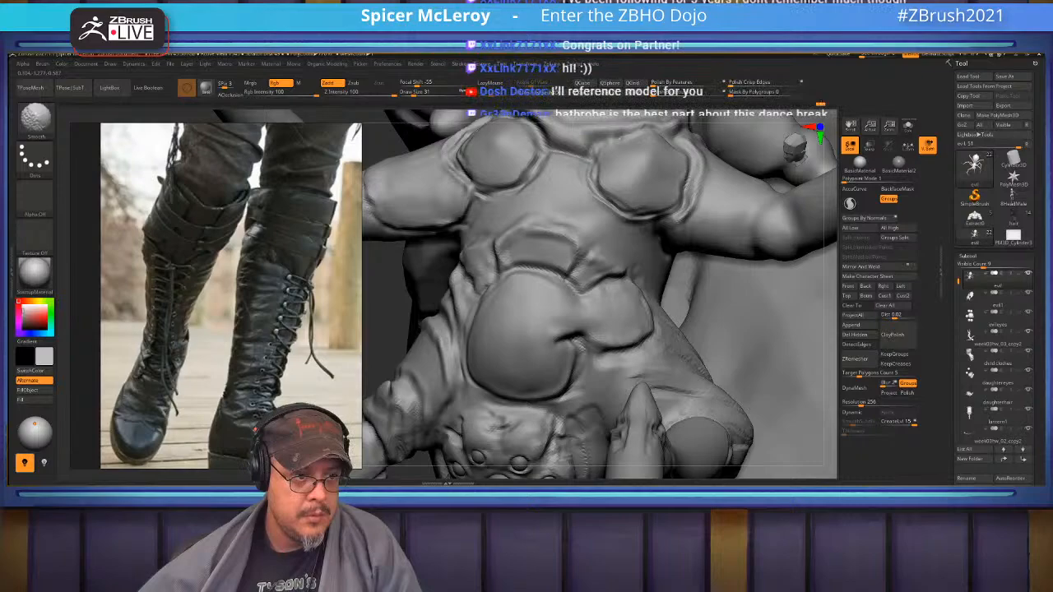
Sculpt a matching crease into the opposite side of the oval plate with the Standard brush at draw size 23
{"action": "mouse_move", "coordinate": [526, 288]}
{"action": "right_mouse_down"}
{"action": "mouse_move", "coordinate": [580, 282]}
{"action": "mouse_move", "coordinate": [565, 294]}
{"action": "mouse_move", "coordinate": [526, 271]}
{"action": "right_mouse_up"}
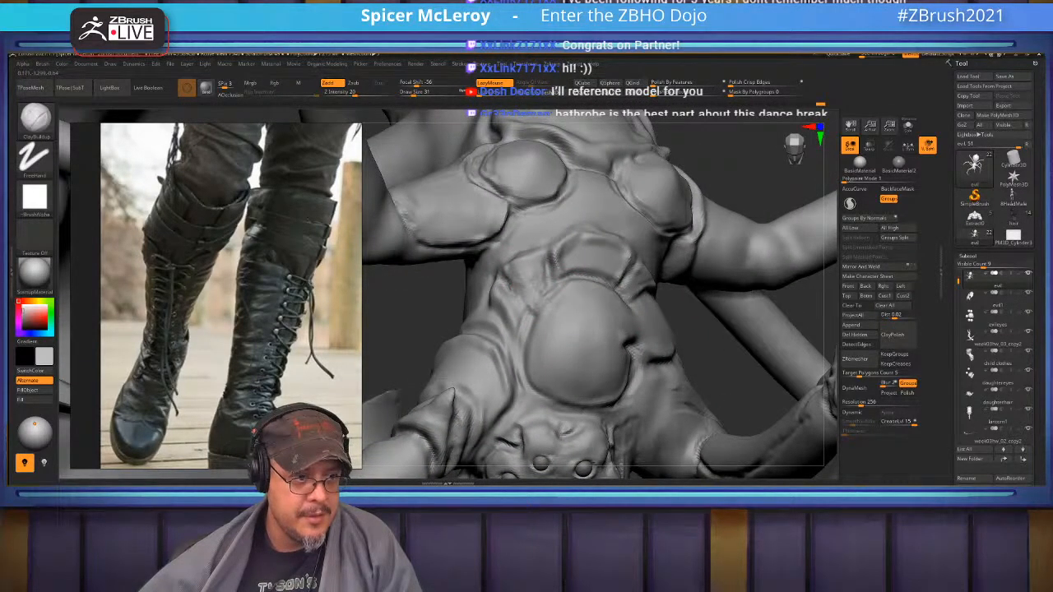
{"action": "key", "text": "b"}
{"action": "key", "text": "d"}
{"action": "key", "text": "s"}
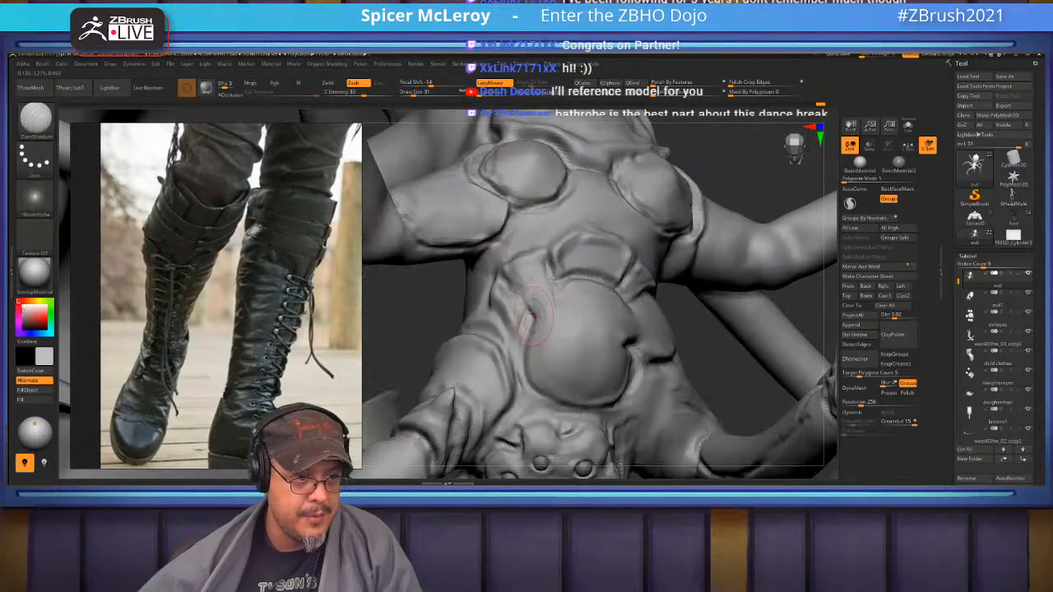
{"action": "key", "text": "b"}
{"action": "key", "text": "s"}
{"action": "key", "text": "t"}
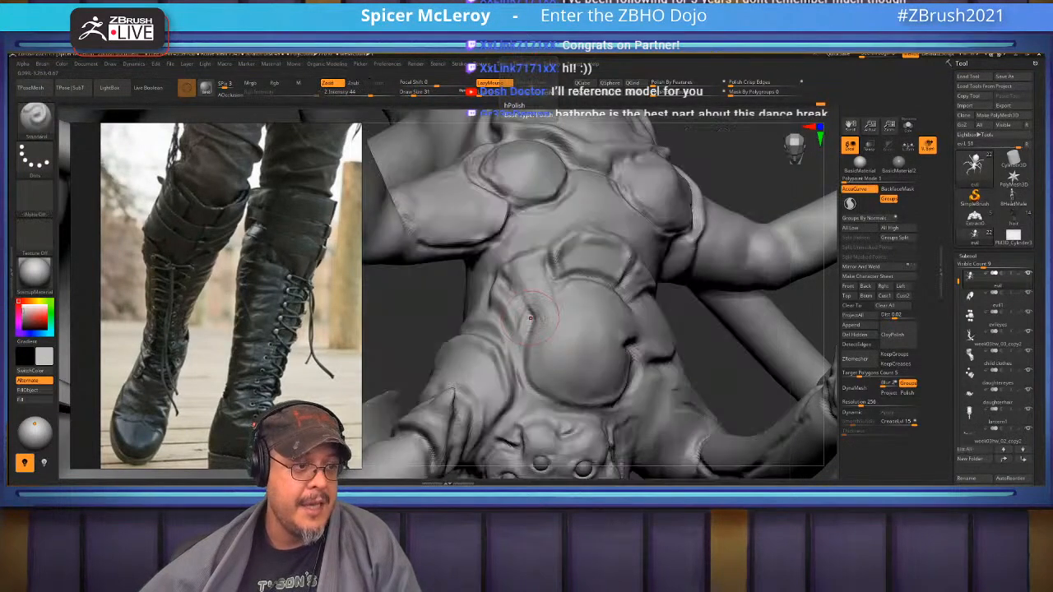
{"action": "left_click_drag", "start_coordinate": [514, 290], "coordinate": [540, 322]}
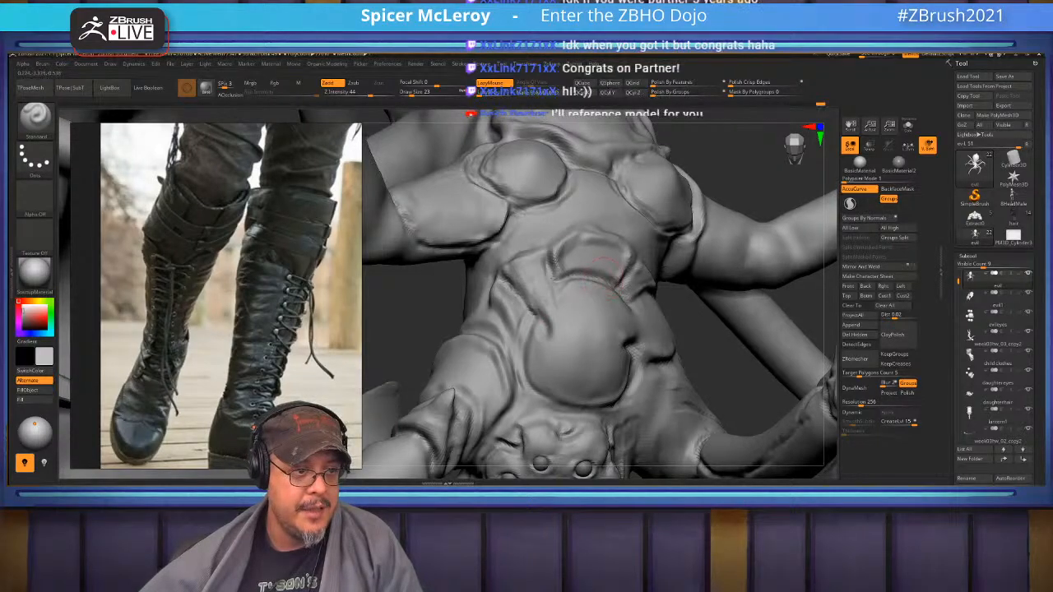
Blend the crease between the oval plate and the raised lobe above it with ClayBuildup and smoothing
{"action": "key", "text": "b"}
{"action": "key", "text": "c"}
{"action": "key", "text": "b"}
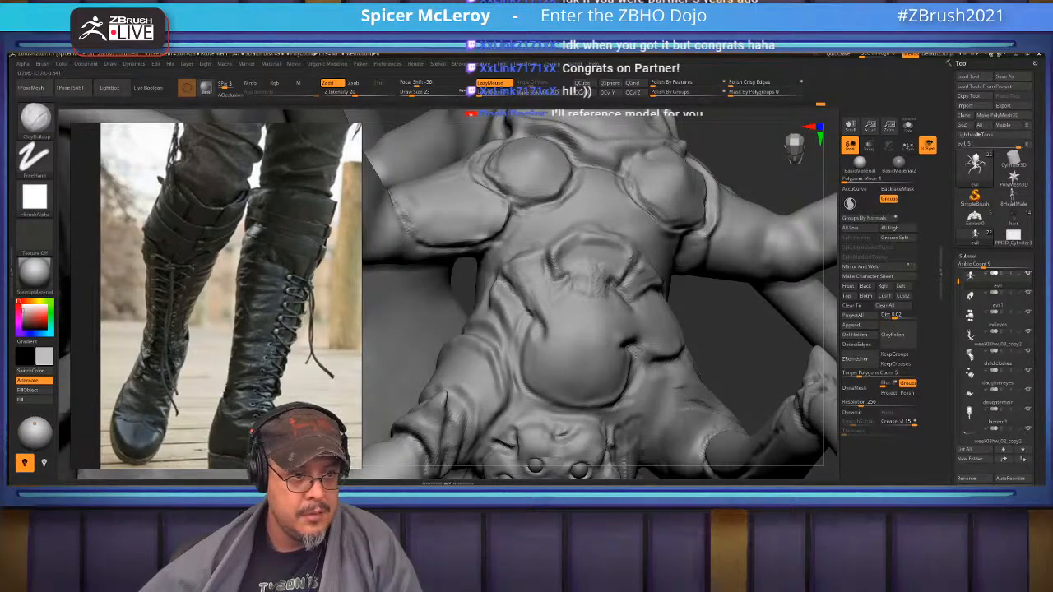
{"action": "mouse_move", "coordinate": [568, 267]}
{"action": "left_mouse_down"}
{"action": "mouse_move", "coordinate": [570, 289]}
{"action": "mouse_move", "coordinate": [592, 301]}
{"action": "left_mouse_up"}
{"action": "mouse_move", "coordinate": [594, 301]}
{"action": "right_mouse_down"}
{"action": "mouse_move", "coordinate": [659, 301]}
{"action": "mouse_move", "coordinate": [632, 296]}
{"action": "mouse_move", "coordinate": [618, 279]}
{"action": "right_mouse_up"}
{"action": "key", "text": "]"}
{"action": "mouse_move", "coordinate": [592, 270]}
{"action": "left_mouse_down"}
{"action": "mouse_move", "coordinate": [576, 257]}
{"action": "mouse_move", "coordinate": [593, 269]}
{"action": "mouse_move", "coordinate": [599, 253]}
{"action": "mouse_move", "coordinate": [617, 270]}
{"action": "mouse_move", "coordinate": [569, 246]}
{"action": "mouse_move", "coordinate": [585, 273]}
{"action": "mouse_move", "coordinate": [579, 243]}
{"action": "mouse_move", "coordinate": [613, 280]}
{"action": "mouse_move", "coordinate": [654, 289]}
{"action": "left_mouse_up"}
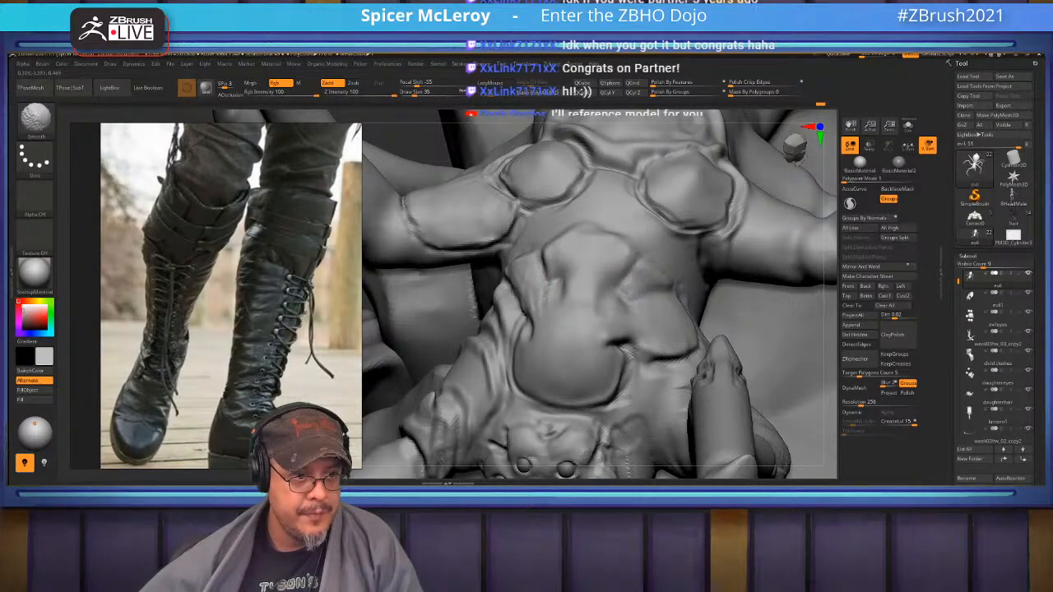
Fill out the left-hand lobe beside the oval plate with ClayBuildup at draw size 23 and smooth it
{"action": "mouse_move", "coordinate": [546, 265]}
{"action": "right_mouse_down"}
{"action": "mouse_move", "coordinate": [557, 270]}
{"action": "mouse_move", "coordinate": [549, 205]}
{"action": "mouse_move", "coordinate": [562, 322]}
{"action": "right_mouse_up"}
{"action": "mouse_move", "coordinate": [526, 271]}
{"action": "right_mouse_down", "text": "alt"}
{"action": "mouse_move", "coordinate": [646, 275]}
{"action": "mouse_move", "coordinate": [635, 336]}
{"action": "mouse_move", "coordinate": [639, 283]}
{"action": "mouse_move", "coordinate": [645, 356]}
{"action": "mouse_move", "coordinate": [575, 295]}
{"action": "right_mouse_up", "text": "alt"}
{"action": "key", "text": "["}
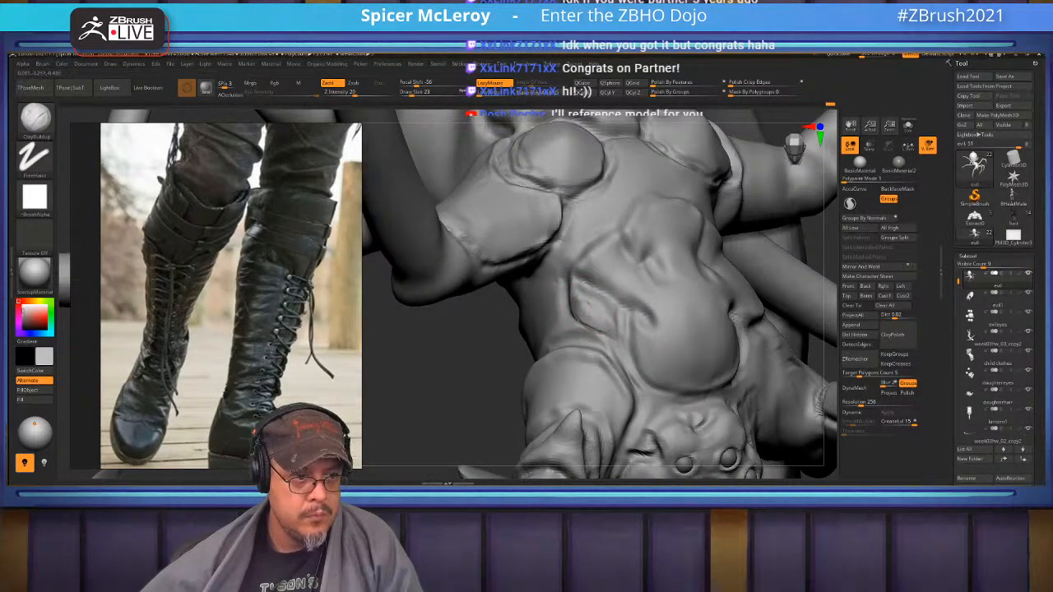
{"action": "mouse_move", "coordinate": [578, 297]}
{"action": "left_mouse_down"}
{"action": "mouse_move", "coordinate": [605, 321]}
{"action": "mouse_move", "coordinate": [589, 331]}
{"action": "mouse_move", "coordinate": [616, 326]}
{"action": "left_mouse_up"}
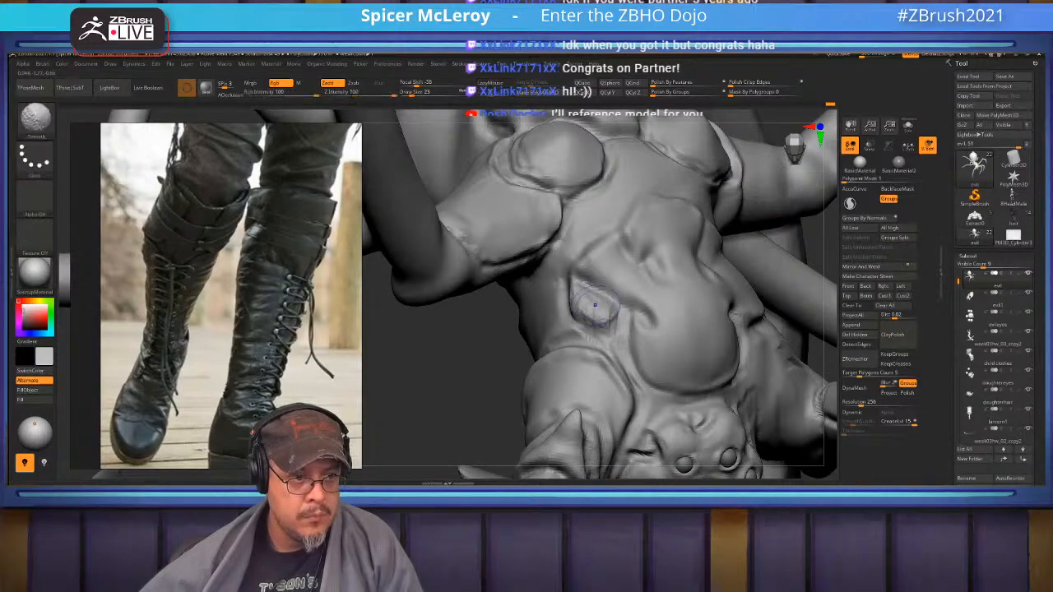
Build up and smooth the fold running from the oval plate's right-hand side with ClayBuildup
{"action": "mouse_move", "coordinate": [612, 327]}
{"action": "right_mouse_down"}
{"action": "mouse_move", "coordinate": [567, 296]}
{"action": "mouse_move", "coordinate": [605, 345]}
{"action": "mouse_move", "coordinate": [673, 301]}
{"action": "right_mouse_up"}
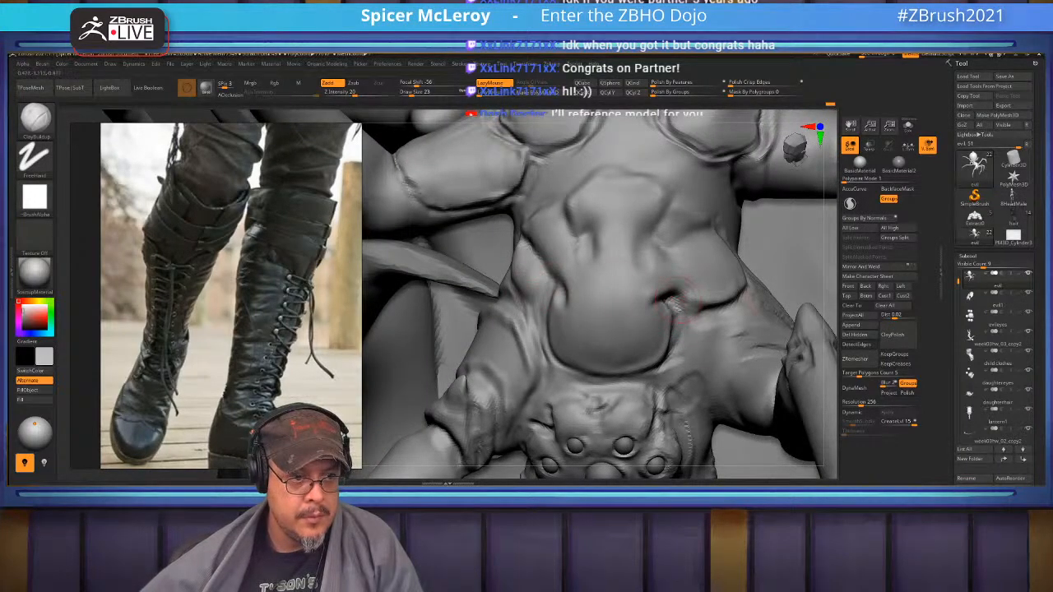
{"action": "mouse_move", "coordinate": [699, 305]}
{"action": "left_mouse_down"}
{"action": "mouse_move", "coordinate": [741, 289]}
{"action": "mouse_move", "coordinate": [728, 307]}
{"action": "left_mouse_up"}
{"action": "right_click_drag", "start_coordinate": [724, 296], "coordinate": [691, 317]}
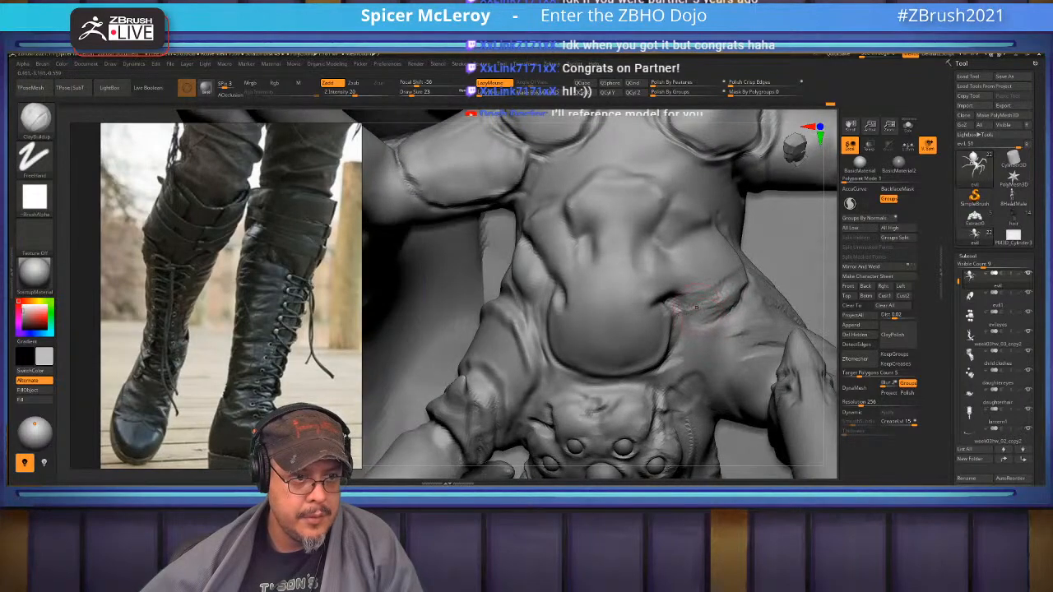
{"action": "left_click_drag", "start_coordinate": [682, 303], "coordinate": [740, 259]}
{"action": "left_click_drag", "start_coordinate": [711, 311], "coordinate": [744, 276]}
{"action": "mouse_move", "coordinate": [676, 329]}
{"action": "left_mouse_down"}
{"action": "mouse_move", "coordinate": [732, 298]}
{"action": "mouse_move", "coordinate": [703, 313]}
{"action": "mouse_move", "coordinate": [735, 259]}
{"action": "mouse_move", "coordinate": [731, 247]}
{"action": "left_mouse_up"}
{"action": "mouse_move", "coordinate": [703, 281]}
{"action": "left_mouse_down"}
{"action": "mouse_move", "coordinate": [724, 292]}
{"action": "mouse_move", "coordinate": [691, 294]}
{"action": "left_mouse_up"}
{"action": "mouse_move", "coordinate": [707, 321]}
{"action": "left_mouse_down", "text": "shift"}
{"action": "mouse_move", "coordinate": [748, 280]}
{"action": "mouse_move", "coordinate": [740, 286]}
{"action": "left_mouse_up", "text": "shift"}
Try to remesh the spider with DynaMesh at resolution 256 without freezing subdivision levels
{"action": "key", "text": "f"}
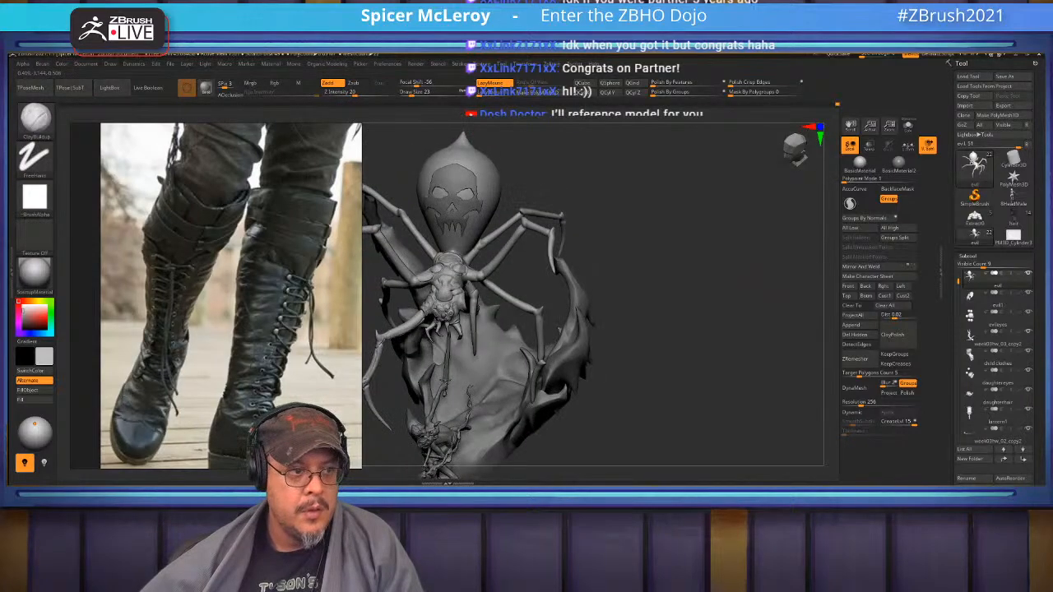
{"action": "left_click", "coordinate": [853, 387]}
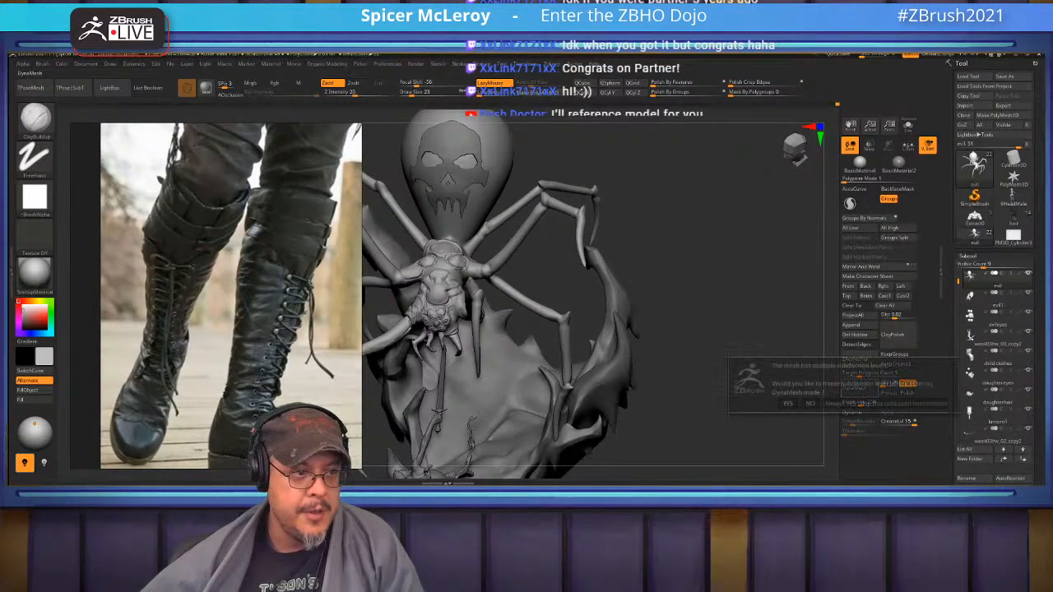
{"action": "left_click", "coordinate": [809, 403]}
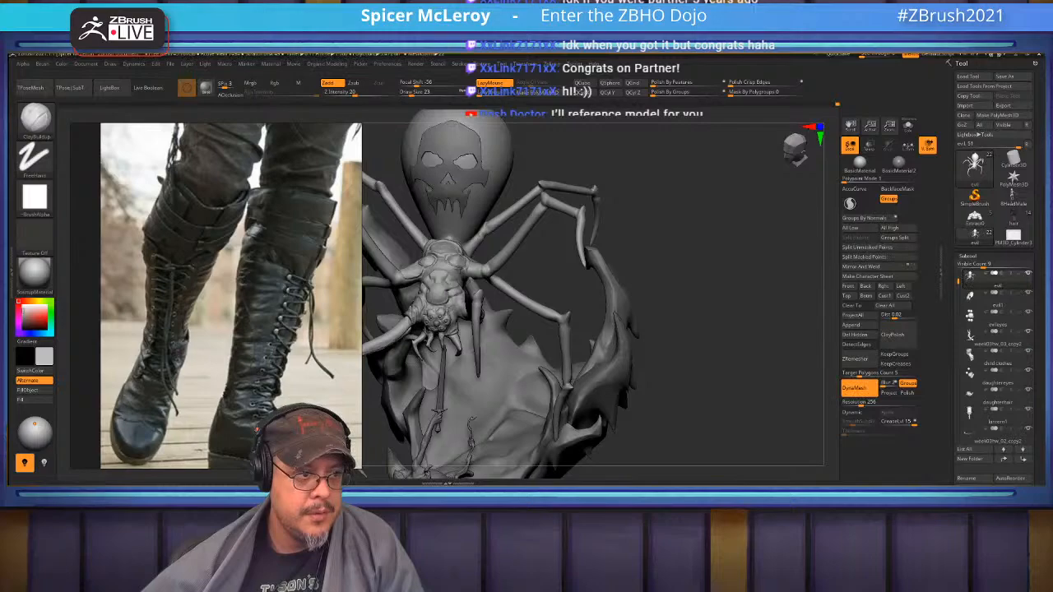
{"action": "left_click_drag", "start_coordinate": [561, 295], "coordinate": [604, 291]}
Remesh the spider with DynaMesh at resolution 512 without freezing subdivision levels, keeping ClayBuildup as the brush
{"action": "key", "text": "b"}
{"action": "key", "text": "c"}
{"action": "key", "text": "b"}
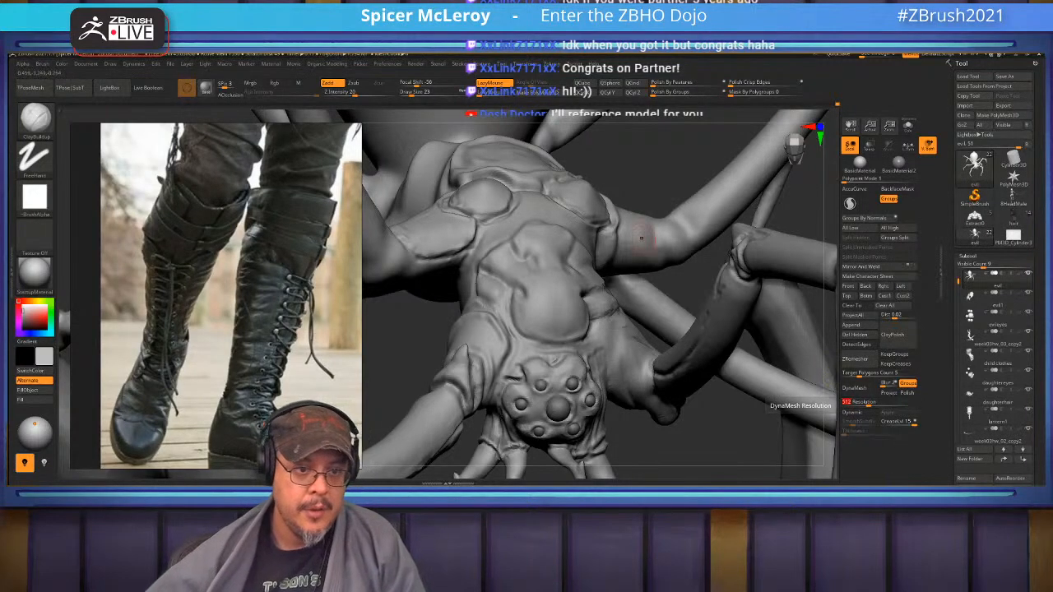
{"action": "left_click", "coordinate": [853, 387]}
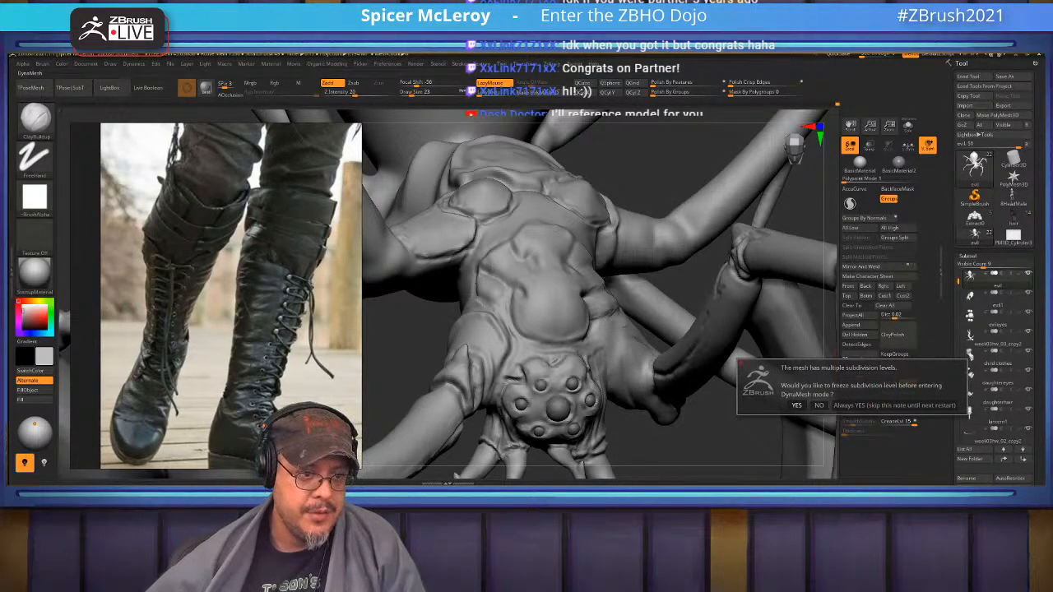
{"action": "left_click", "coordinate": [818, 405]}
Crease the upper edge of the raised lobe above the oval plate with the Standard brush at draw size 18
{"action": "right_click_drag", "start_coordinate": [530, 288], "coordinate": [570, 354], "text": "alt"}
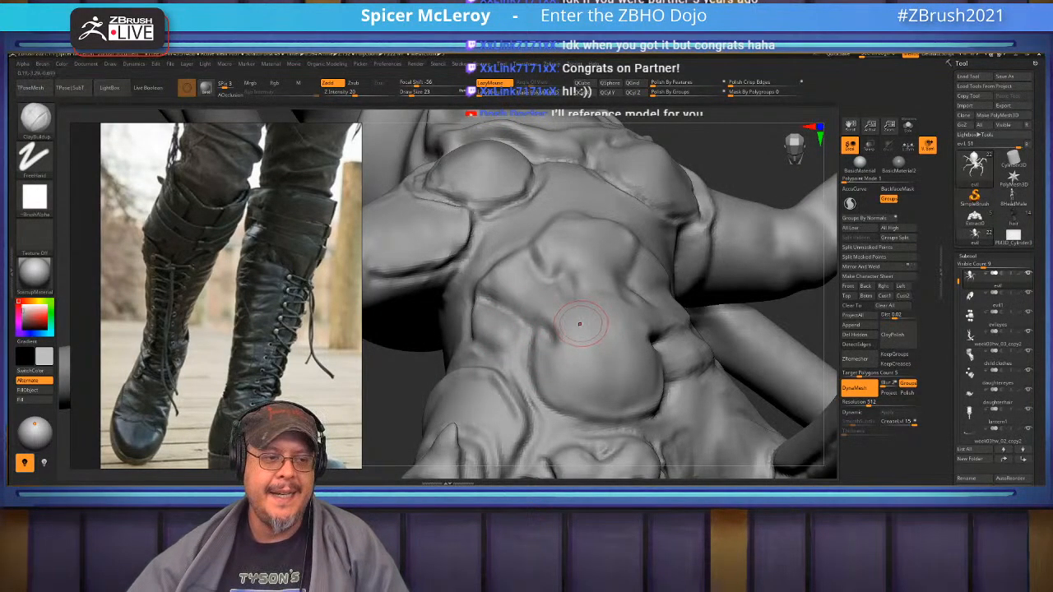
{"action": "mouse_move", "coordinate": [551, 226]}
{"action": "right_mouse_down"}
{"action": "mouse_move", "coordinate": [572, 345]}
{"action": "mouse_move", "coordinate": [592, 312]}
{"action": "right_mouse_up"}
{"action": "key", "text": "b"}
{"action": "key", "text": "s"}
{"action": "key", "text": "t"}
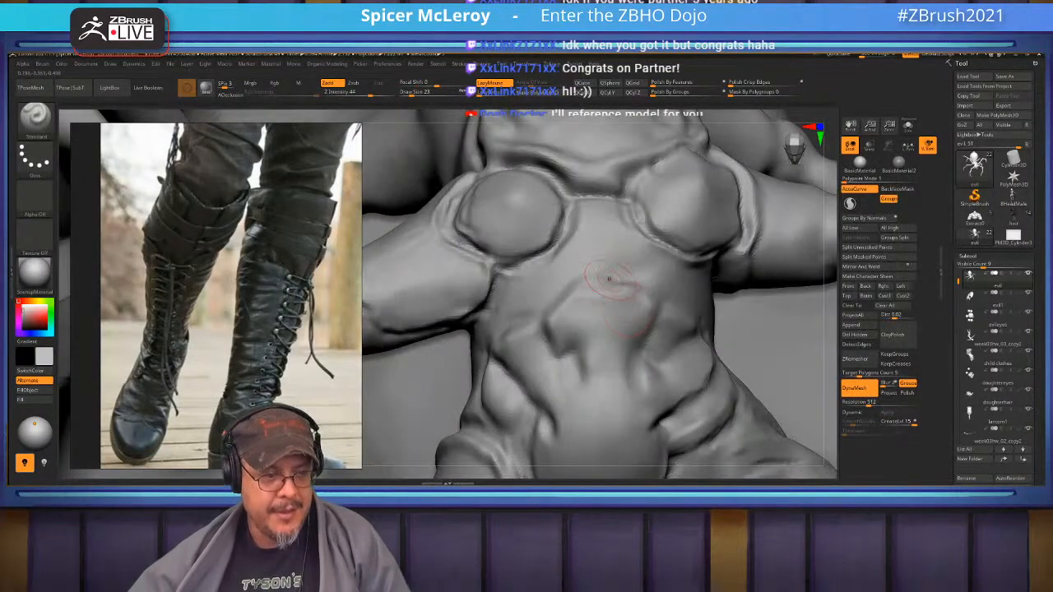
{"action": "mouse_move", "coordinate": [580, 285]}
{"action": "left_mouse_down"}
{"action": "mouse_move", "coordinate": [574, 290]}
{"action": "mouse_move", "coordinate": [630, 284]}
{"action": "left_mouse_up"}
{"action": "key", "text": "s"}
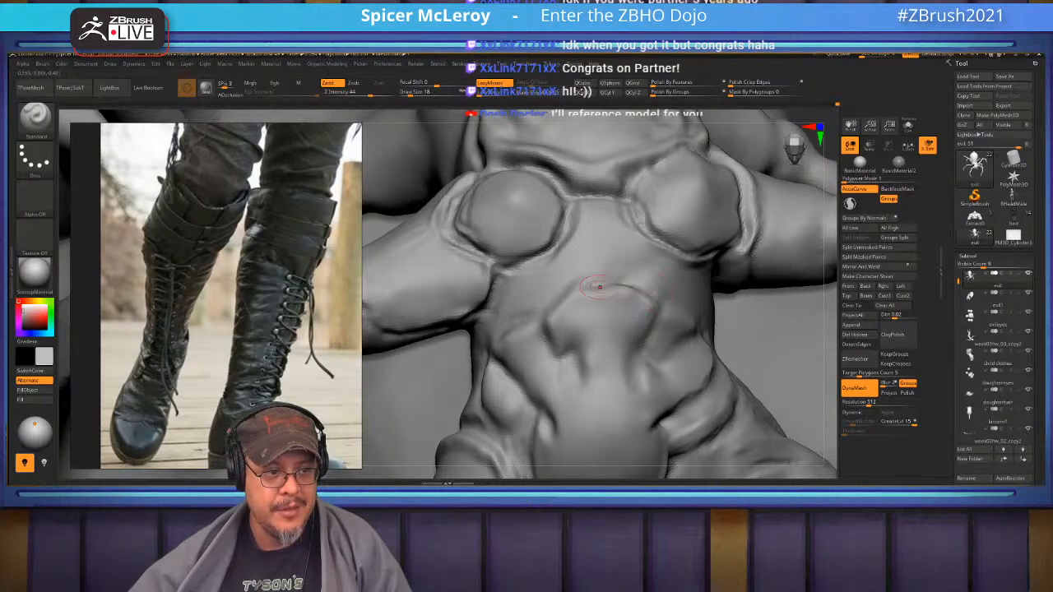
{"action": "left_click_drag", "start_coordinate": [583, 288], "coordinate": [634, 288]}
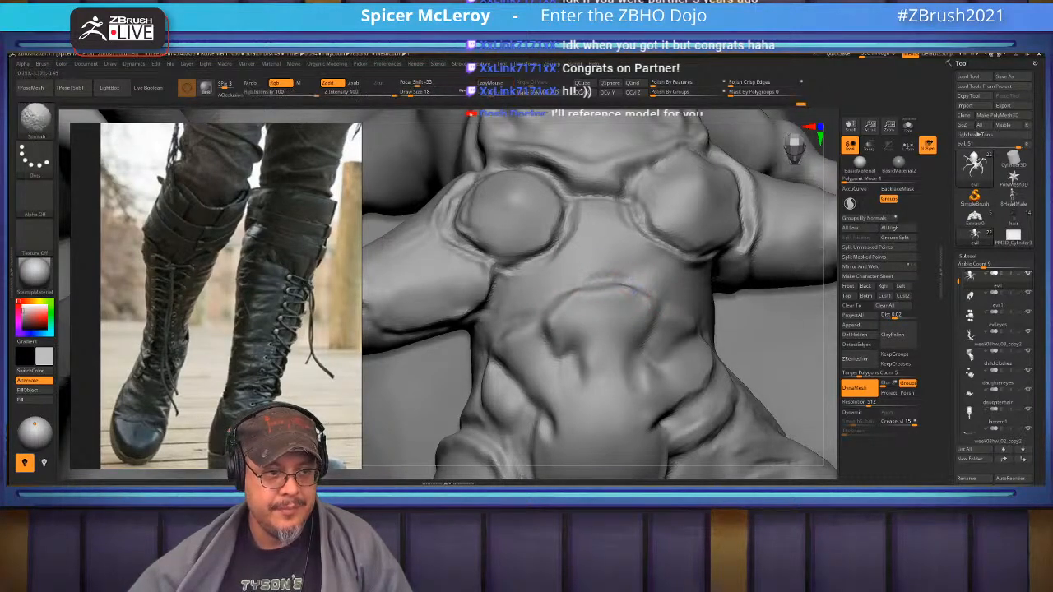
Extend the crease down both sides of the raised central lobe above the oval plate
{"action": "right_click_drag", "start_coordinate": [629, 296], "coordinate": [659, 287]}
{"action": "mouse_move", "coordinate": [640, 287]}
{"action": "left_mouse_down"}
{"action": "mouse_move", "coordinate": [644, 336]}
{"action": "mouse_move", "coordinate": [623, 352]}
{"action": "left_mouse_up"}
{"action": "right_click_drag", "start_coordinate": [633, 337], "coordinate": [550, 328]}
{"action": "mouse_move", "coordinate": [543, 329]}
{"action": "left_mouse_down"}
{"action": "mouse_move", "coordinate": [565, 352]}
{"action": "mouse_move", "coordinate": [568, 383]}
{"action": "left_mouse_up"}
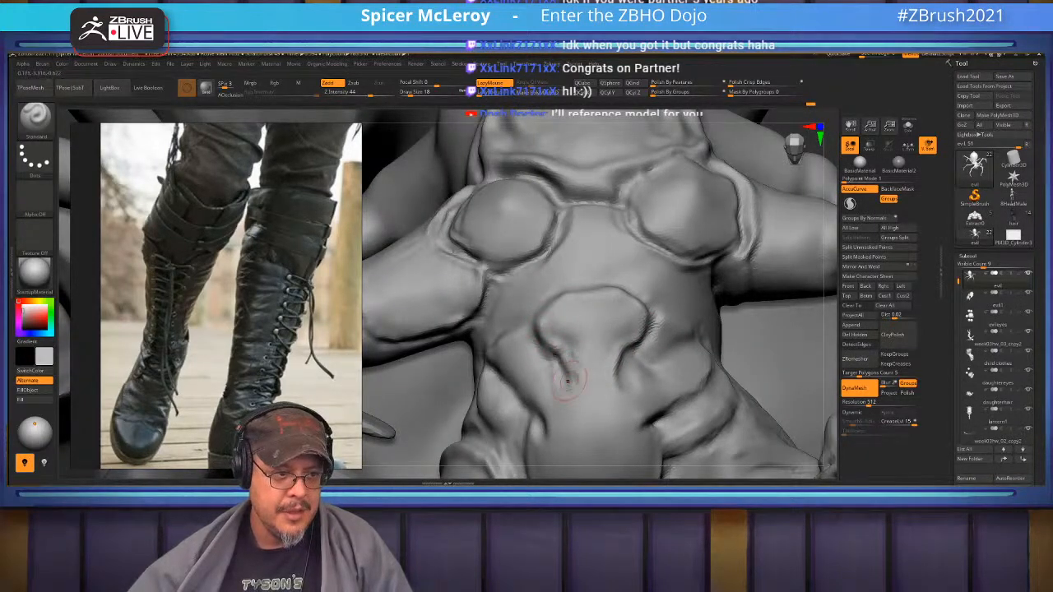
{"action": "key", "text": "shift"}
Outline the left-hand lobe next to the raised central lobe with a crease and smooth it
{"action": "right_click_drag", "start_coordinate": [591, 343], "coordinate": [554, 264]}
{"action": "mouse_move", "coordinate": [553, 265]}
{"action": "left_mouse_down"}
{"action": "mouse_move", "coordinate": [525, 284]}
{"action": "mouse_move", "coordinate": [523, 303]}
{"action": "left_mouse_up"}
{"action": "key", "text": "shift"}
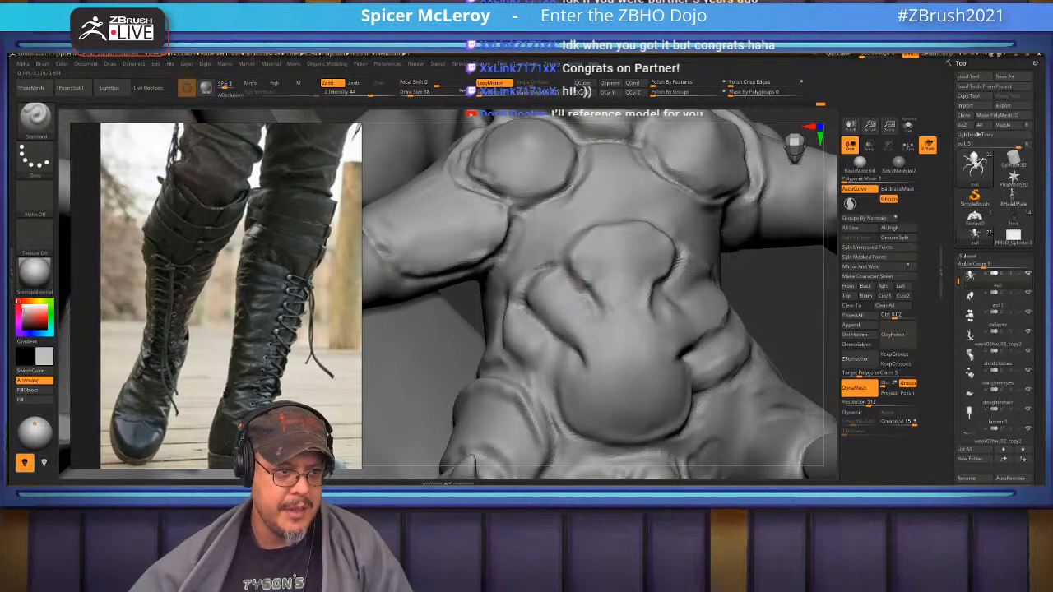
Rework the upper edge of the right-hand lobe with a Standard brush crease at draw size 12 and smoothing
{"action": "mouse_move", "coordinate": [644, 294]}
{"action": "right_mouse_down"}
{"action": "mouse_move", "coordinate": [685, 271]}
{"action": "mouse_move", "coordinate": [694, 286]}
{"action": "right_mouse_up"}
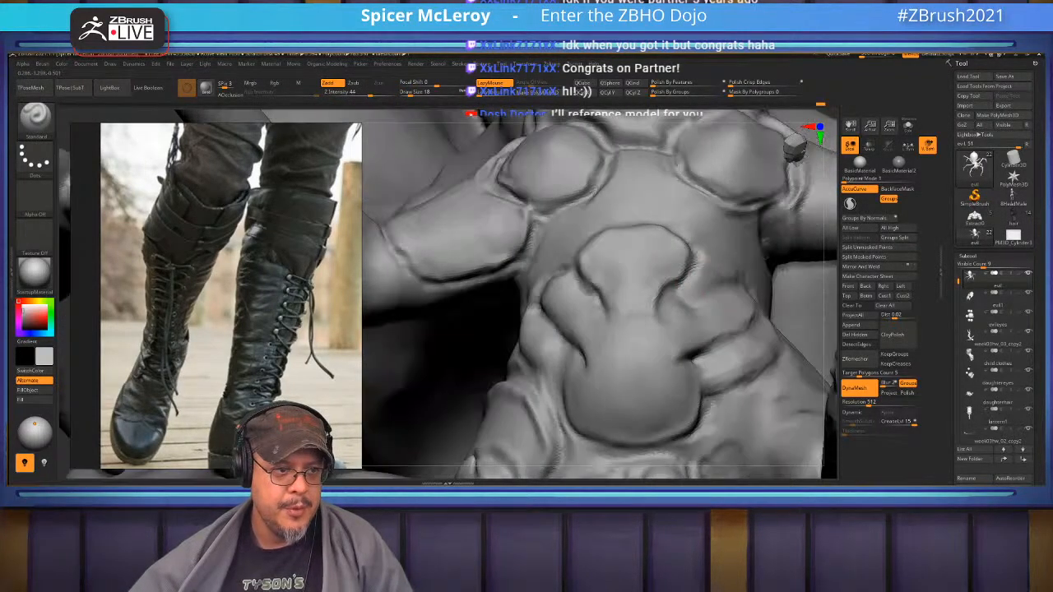
{"action": "key", "text": "shift"}
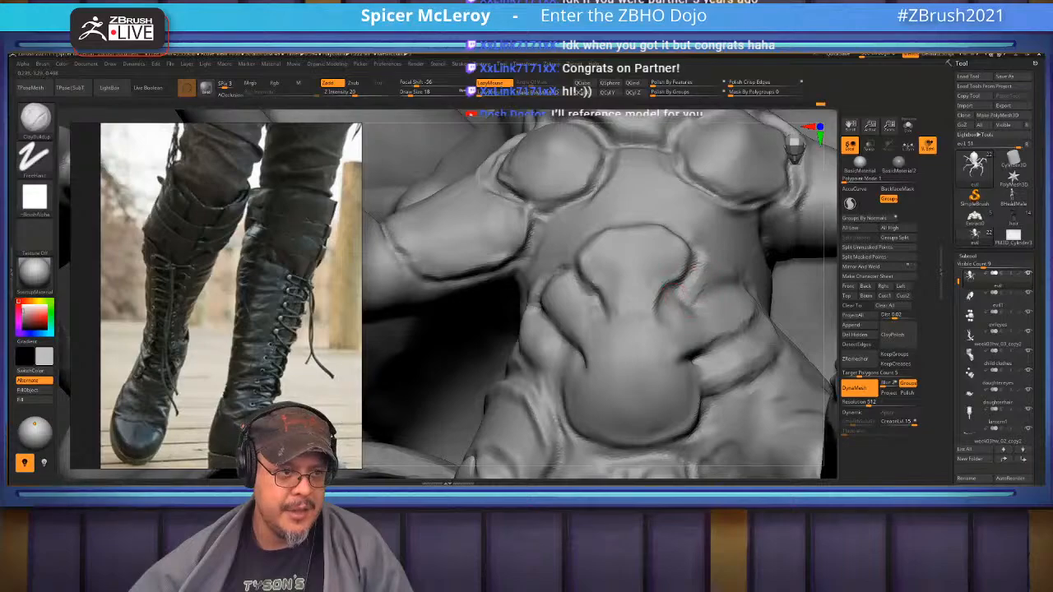
{"action": "key", "text": "b"}
{"action": "key", "text": "t"}
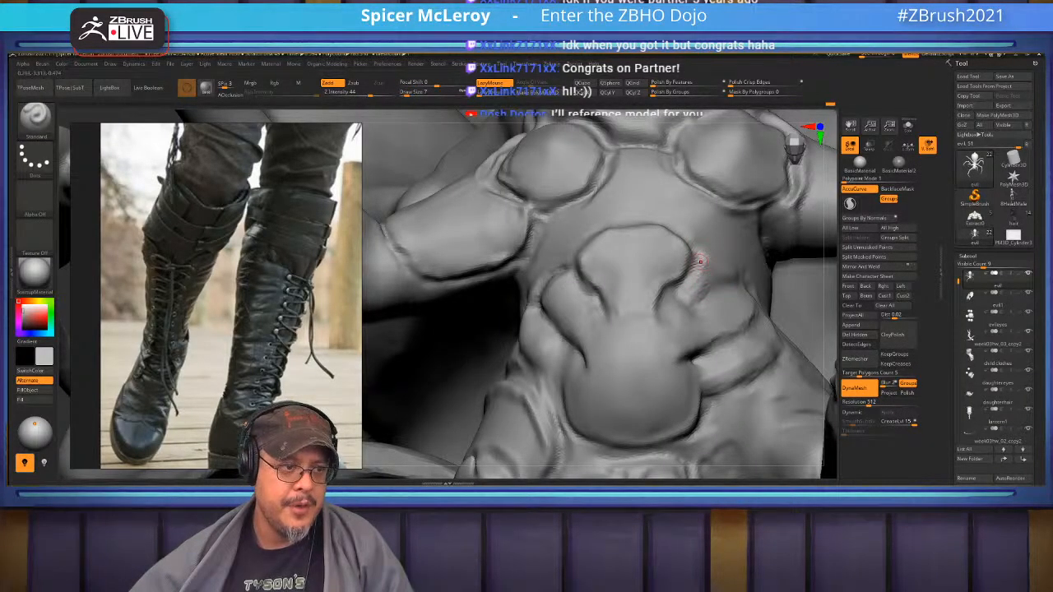
{"action": "key", "text": "s"}
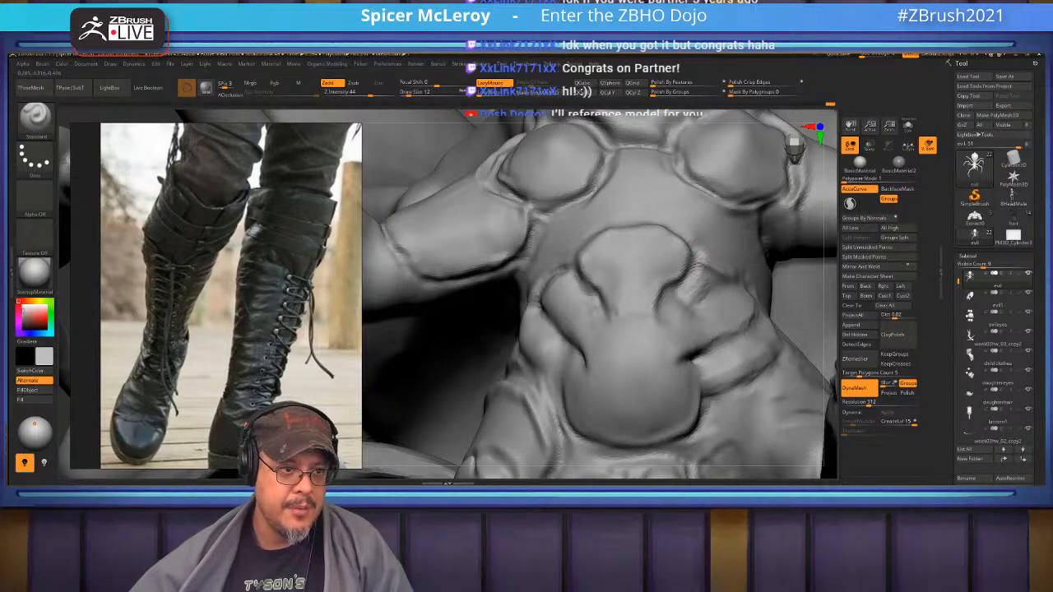
{"action": "left_click_drag", "start_coordinate": [720, 276], "coordinate": [721, 270], "text": "shift"}
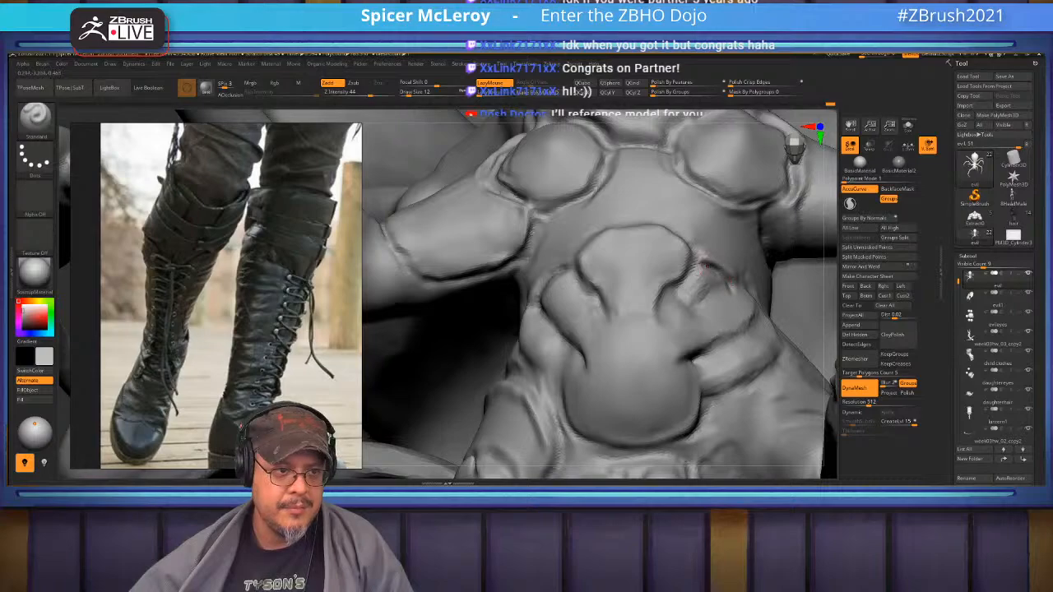
{"action": "key", "text": "shift"}
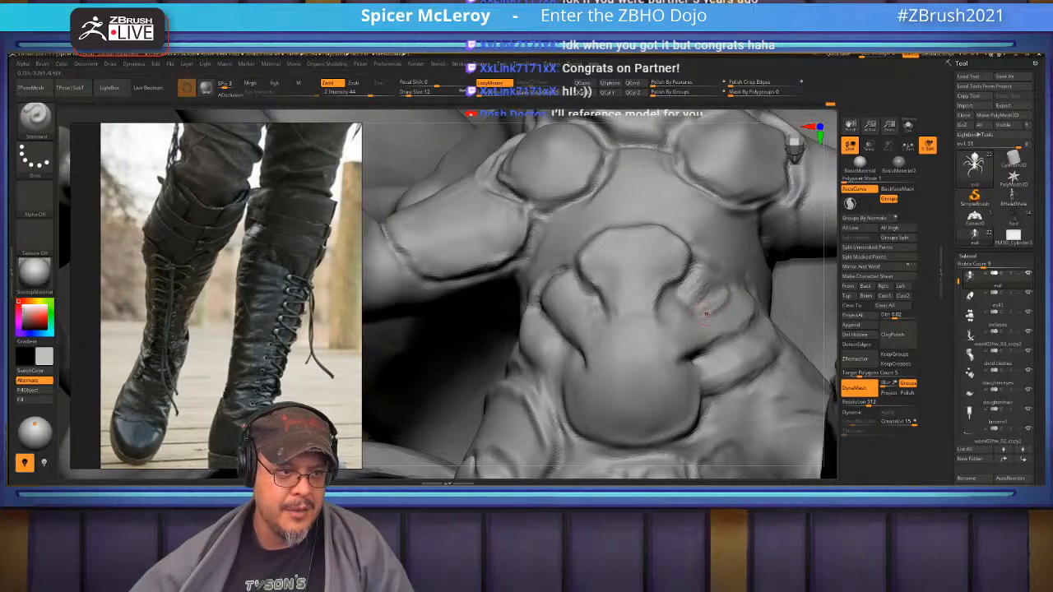
Fill out the right-hand lobe with ClayBuildup at draw size 22 and smooth the strokes
{"action": "key", "text": "b"}
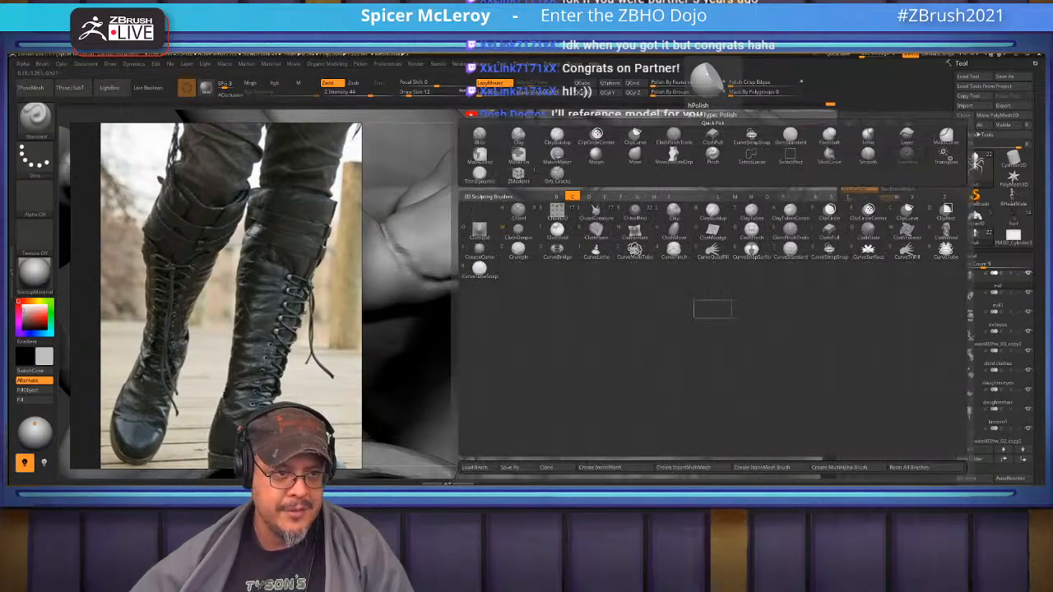
{"action": "key", "text": "c"}
{"action": "key", "text": "b"}
{"action": "key", "text": "s"}
{"action": "left_click", "coordinate": [707, 298]}
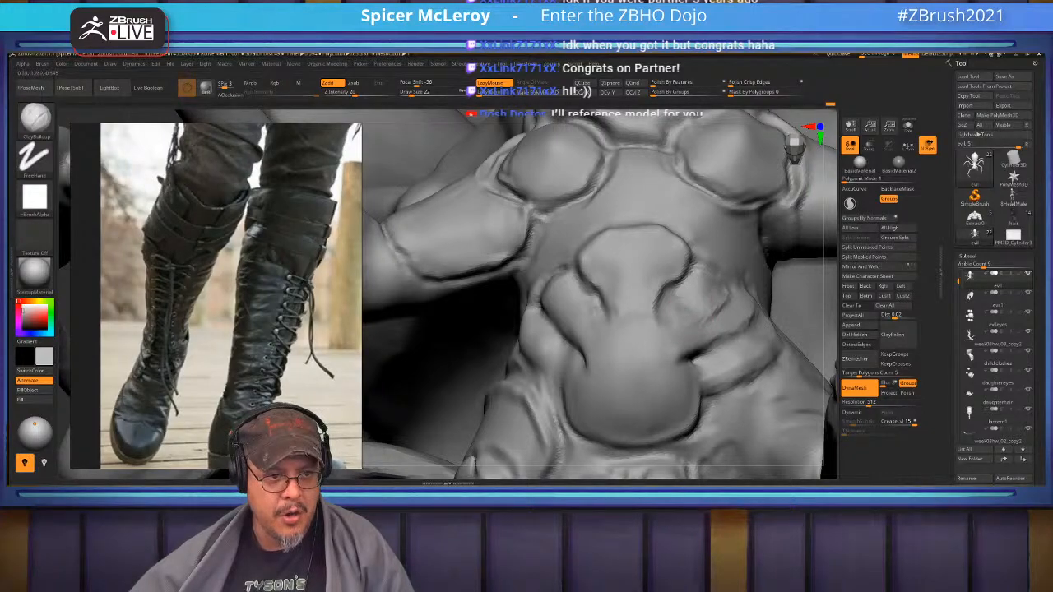
{"action": "key", "text": "shift"}
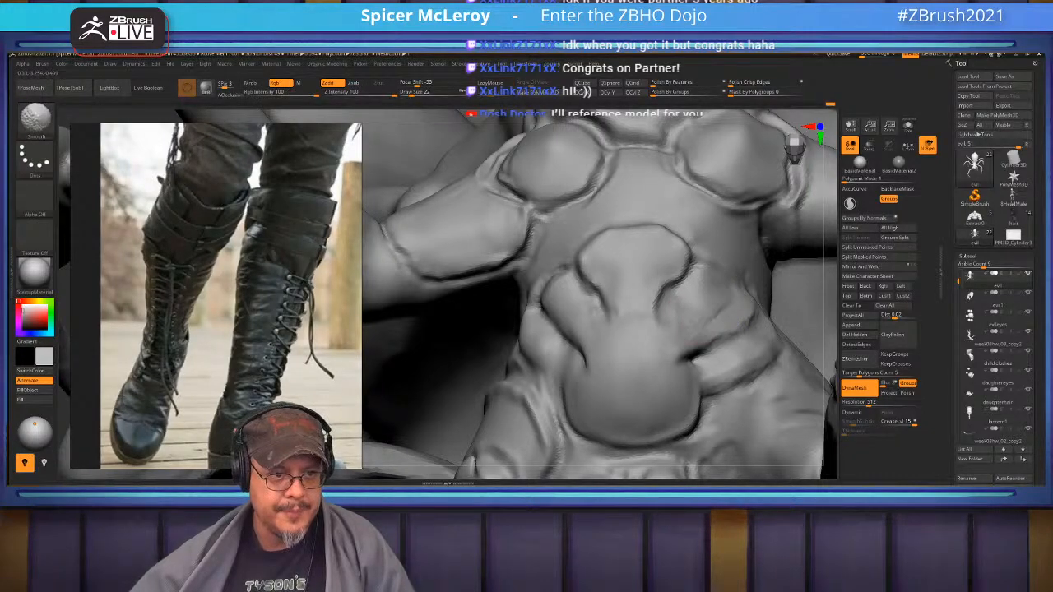
Carve a sharp crease around the right-hand lobe's outline with the Standard brush at draw size 7
{"action": "key", "text": "s"}
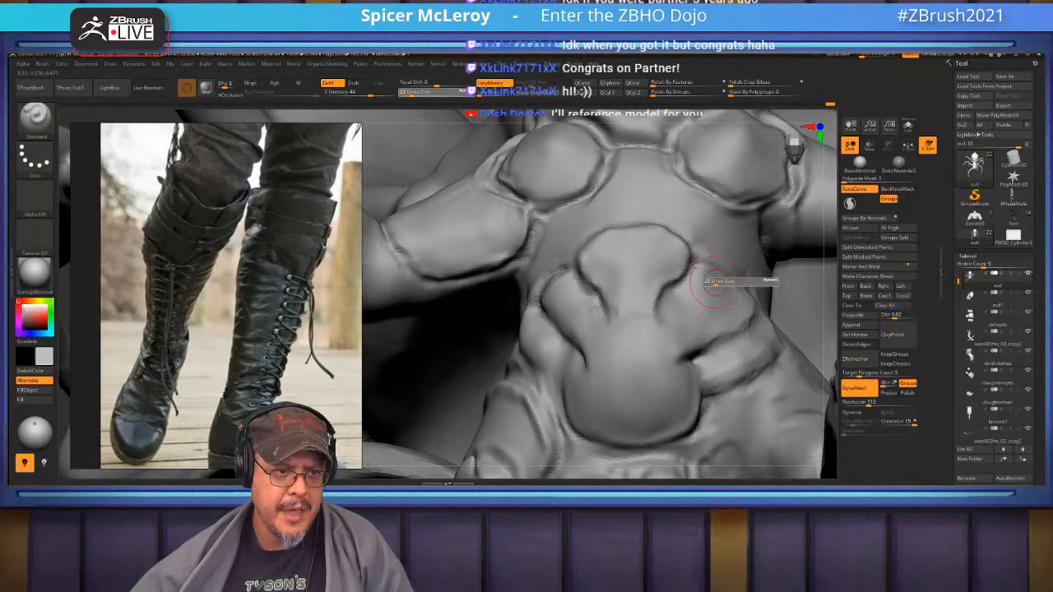
{"action": "key", "text": "b"}
{"action": "key", "text": "s"}
{"action": "key", "text": "t"}
{"action": "key", "text": "s"}
{"action": "left_click_drag", "start_coordinate": [704, 354], "coordinate": [747, 309]}
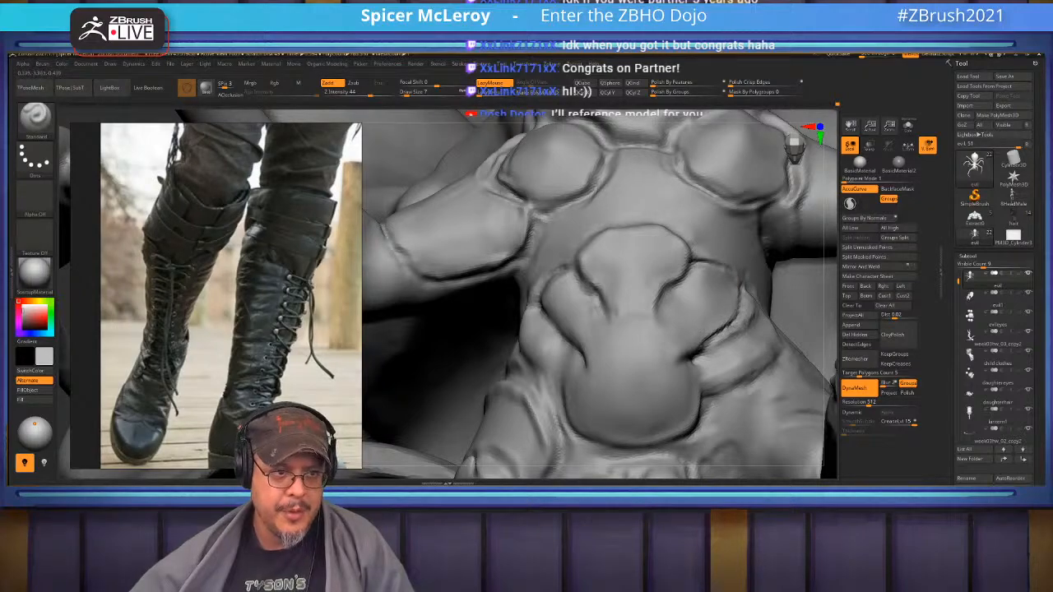
Build up the right-hand lobe and the fold below it with ClayBuildup at draw size 25, smoothing the strokes and the plate's upper area
{"action": "key", "text": "b"}
{"action": "key", "text": "c"}
{"action": "key", "text": "b"}
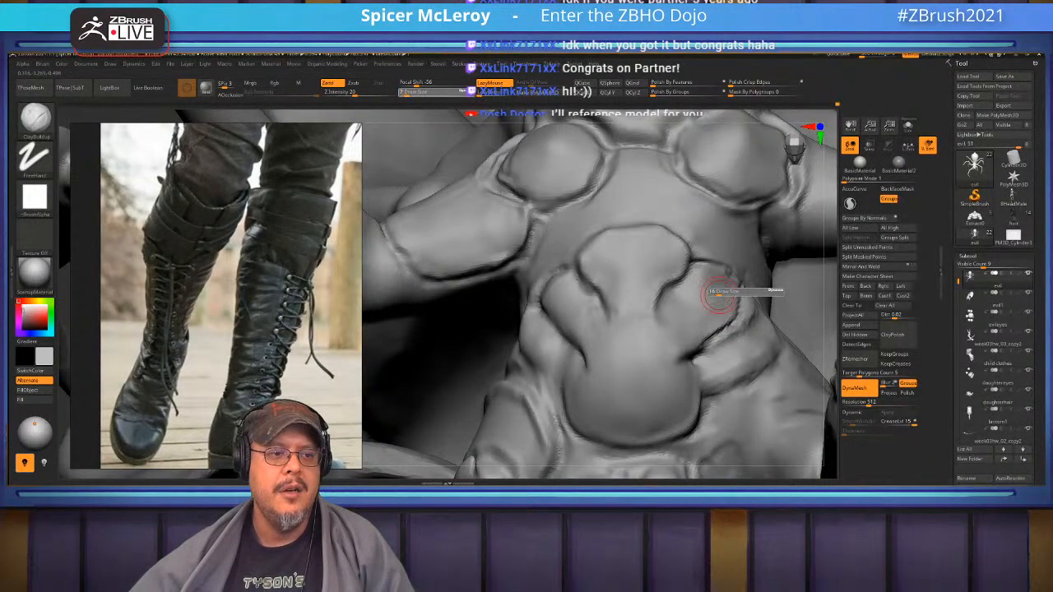
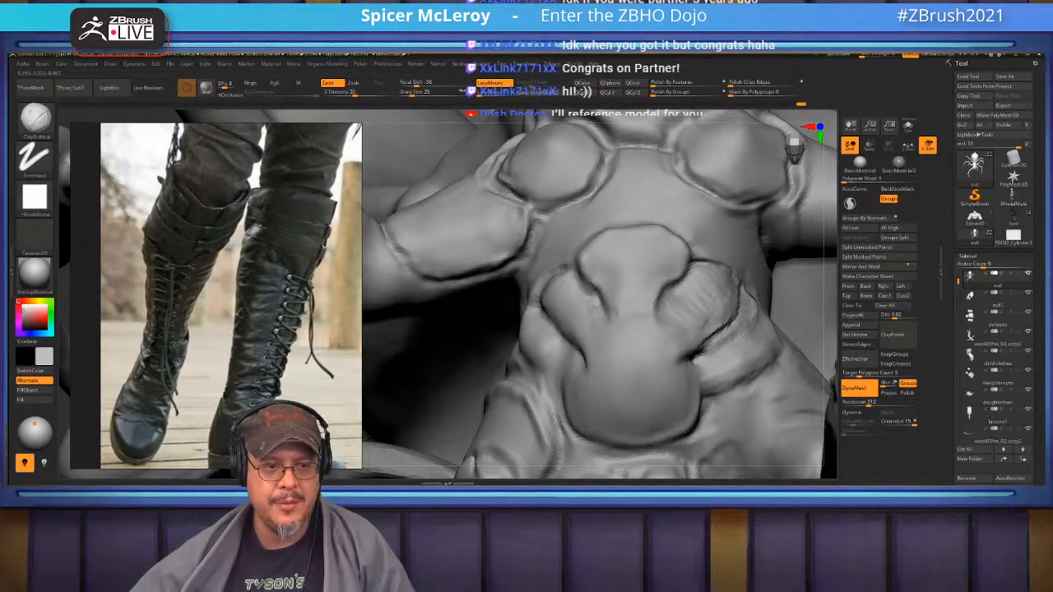
{"action": "mouse_move", "coordinate": [717, 337]}
{"action": "right_mouse_down"}
{"action": "mouse_move", "coordinate": [724, 329]}
{"action": "mouse_move", "coordinate": [709, 336]}
{"action": "right_mouse_up"}
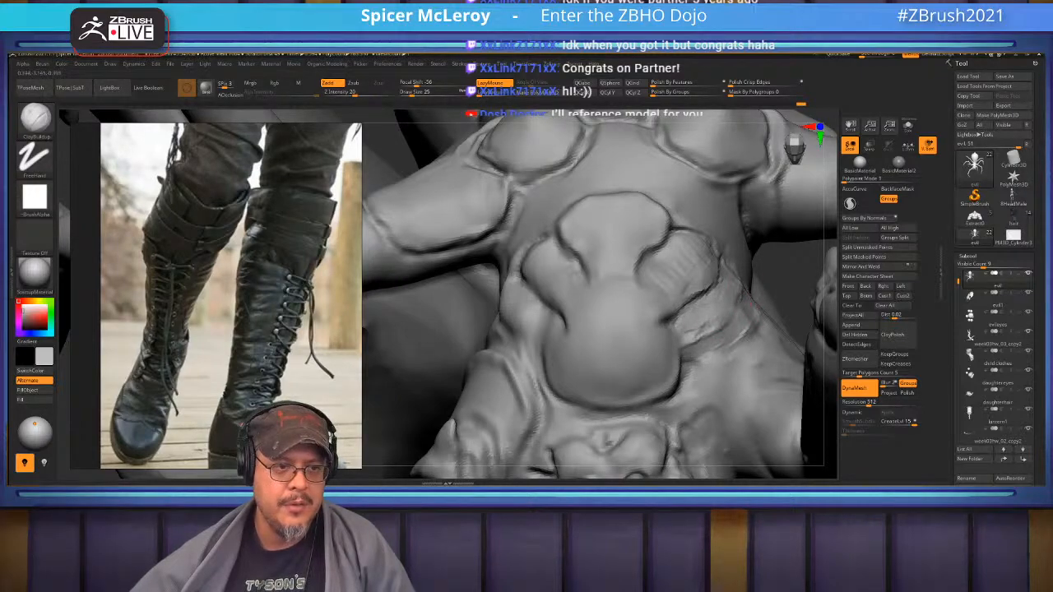
{"action": "key", "text": "shift"}
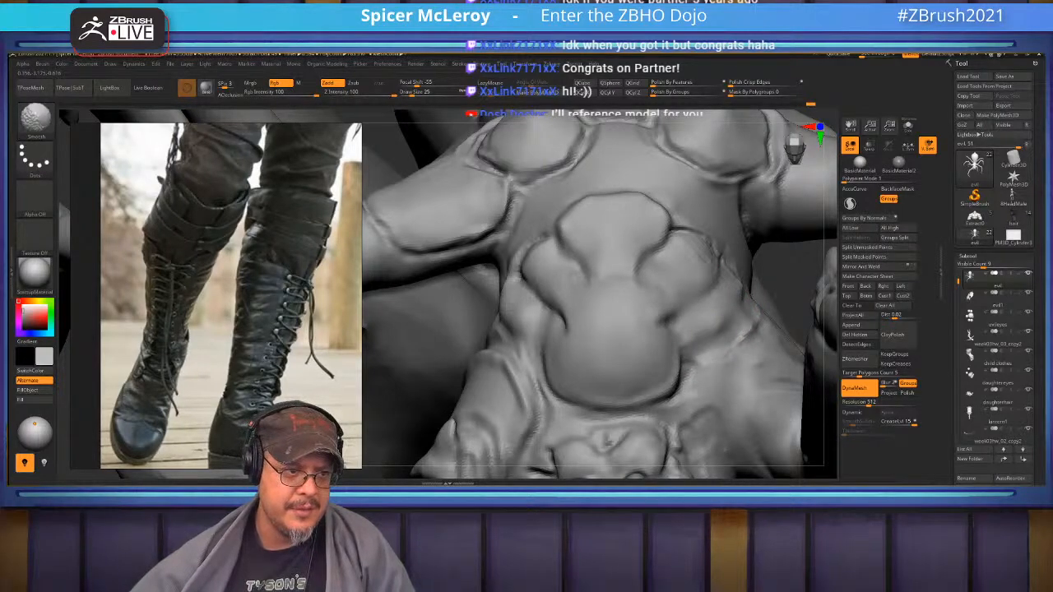
{"action": "left_click_drag", "start_coordinate": [627, 308], "coordinate": [611, 327], "text": "shift"}
Build up the left-hand lobes beside the oval plate with ClayBuildup and smooth them
{"action": "right_click_drag", "start_coordinate": [576, 321], "coordinate": [649, 322]}
{"action": "left_click_drag", "start_coordinate": [580, 312], "coordinate": [544, 329]}
{"action": "key", "text": "shift"}
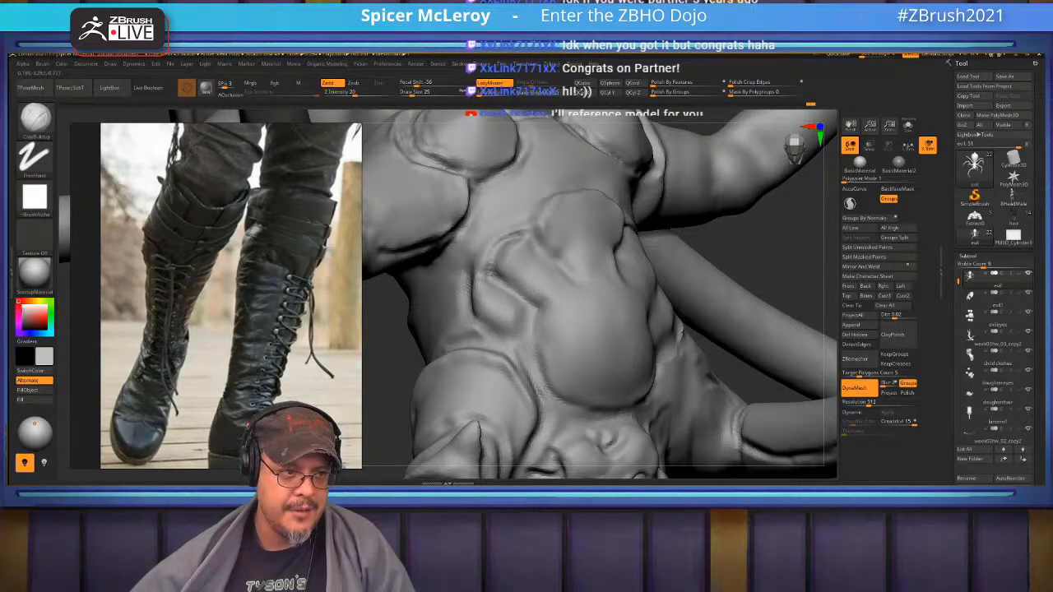
Define the lower rim of the oval back plate with the Standard brush at draw size 11 and smooth the plate's edge
{"action": "key", "text": "f"}
{"action": "mouse_move", "coordinate": [629, 317]}
{"action": "left_mouse_down"}
{"action": "mouse_move", "coordinate": [679, 238]}
{"action": "mouse_move", "coordinate": [756, 275]}
{"action": "mouse_move", "coordinate": [761, 267]}
{"action": "mouse_move", "coordinate": [769, 384]}
{"action": "left_mouse_up"}
{"action": "key", "text": "b"}
{"action": "key", "text": "s"}
{"action": "key", "text": "t"}
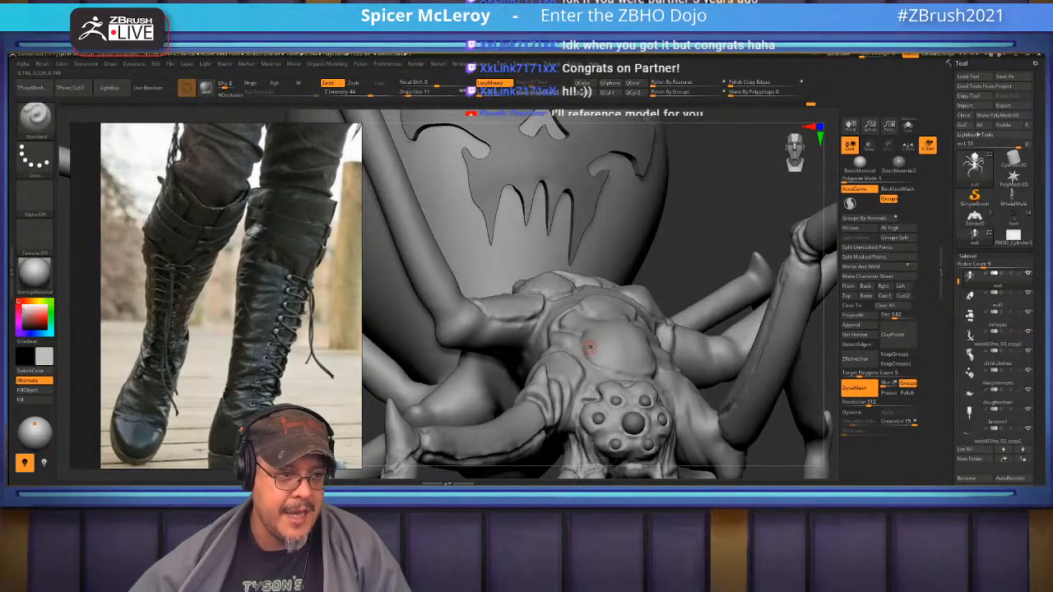
{"action": "right_click_drag", "start_coordinate": [586, 335], "coordinate": [506, 347]}
{"action": "right_click_drag", "start_coordinate": [645, 368], "coordinate": [670, 363]}
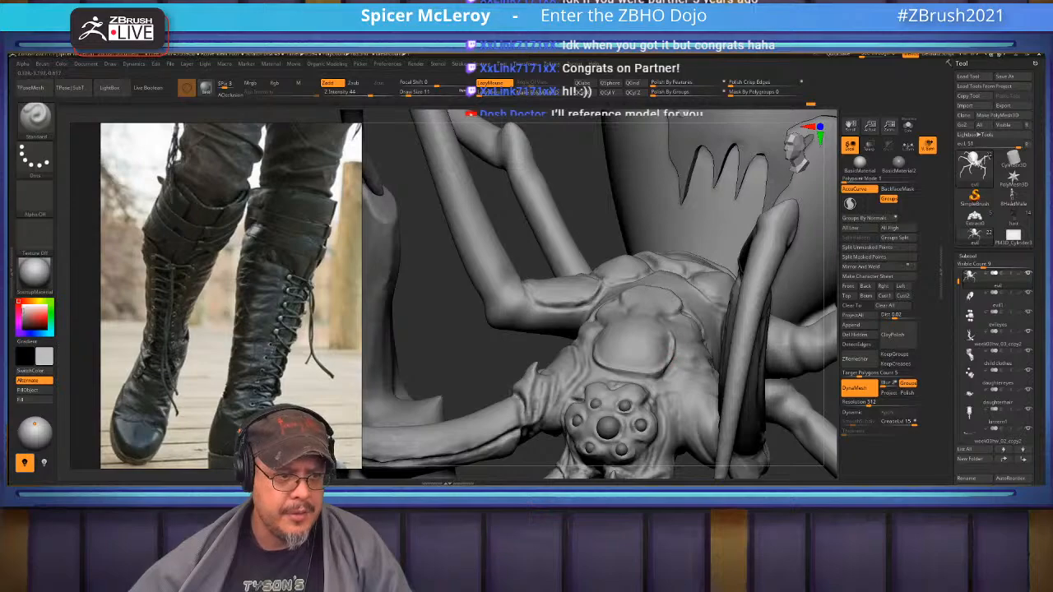
{"action": "right_click_drag", "start_coordinate": [620, 360], "coordinate": [663, 363]}
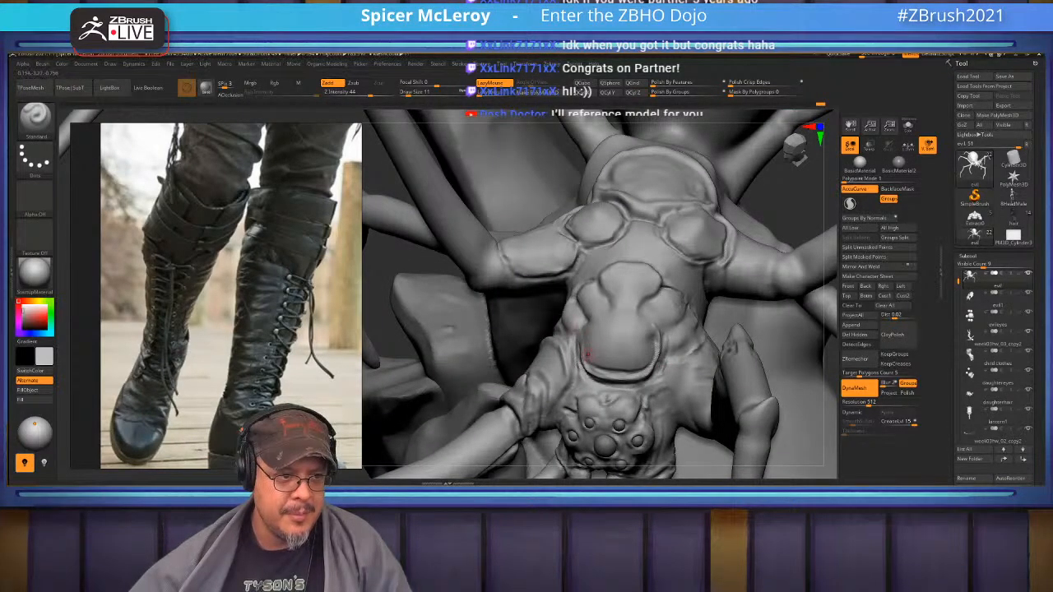
{"action": "left_click_drag", "start_coordinate": [633, 359], "coordinate": [623, 376], "text": "shift"}
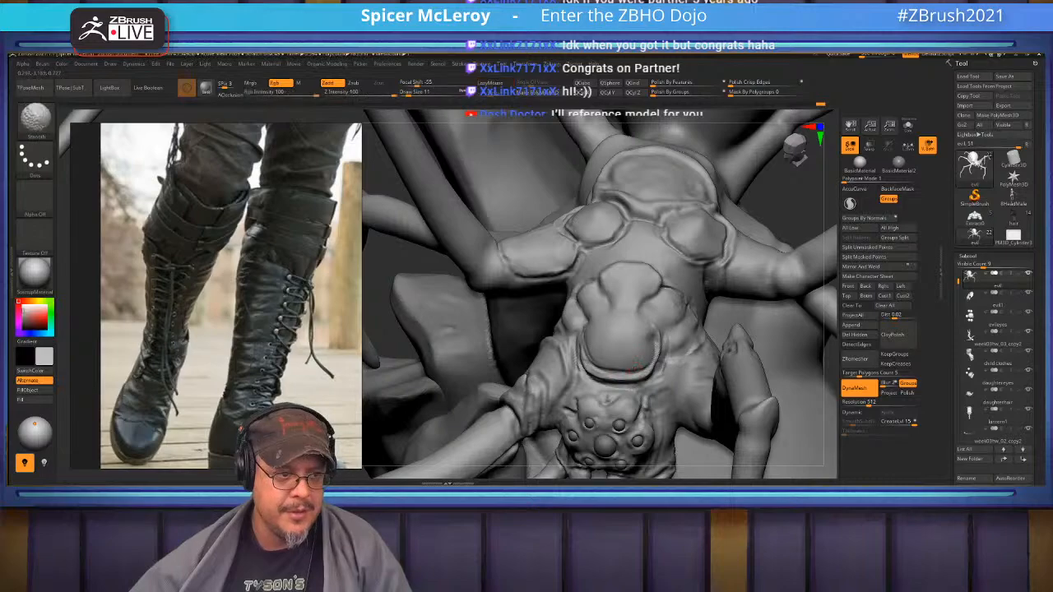
Crease the fold above the oval plate and the outlines of the round lobes at the leg bases with the Standard brush
{"action": "right_click_drag", "start_coordinate": [672, 293], "coordinate": [658, 314]}
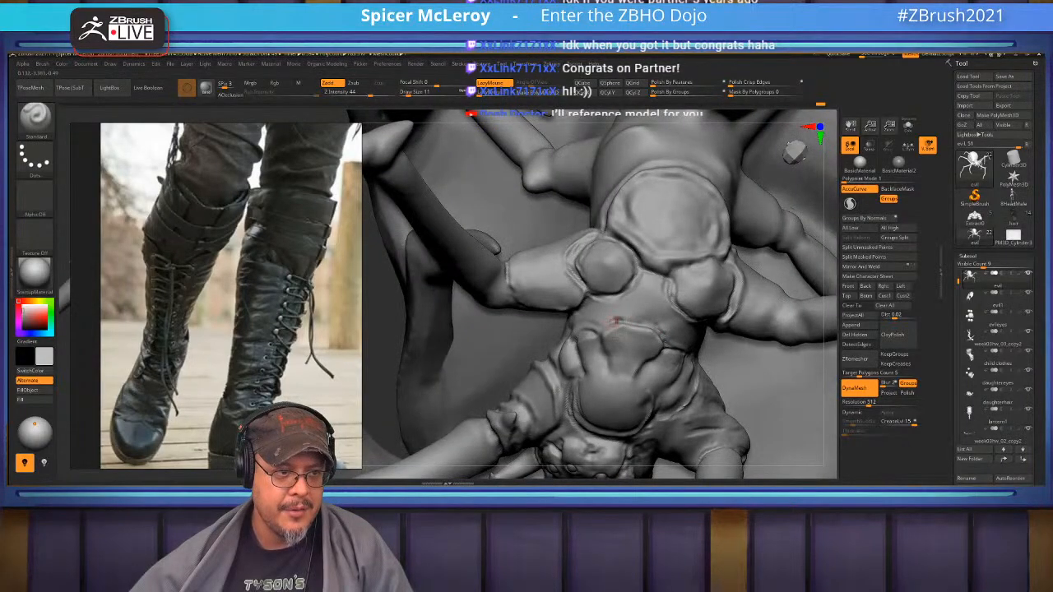
{"action": "right_click_drag", "start_coordinate": [639, 282], "coordinate": [673, 308]}
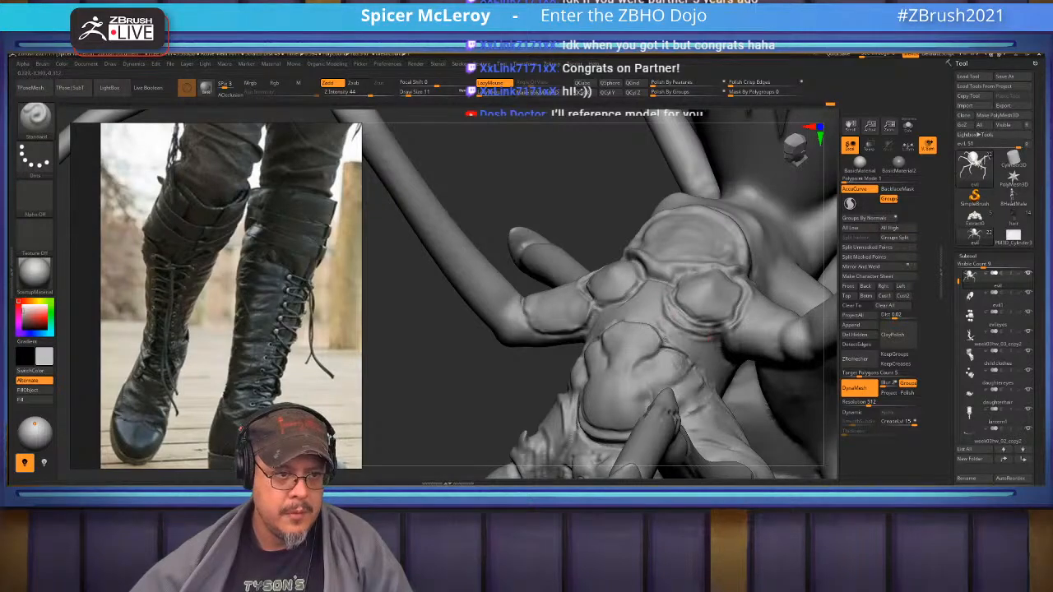
{"action": "right_click_drag", "start_coordinate": [722, 346], "coordinate": [689, 307]}
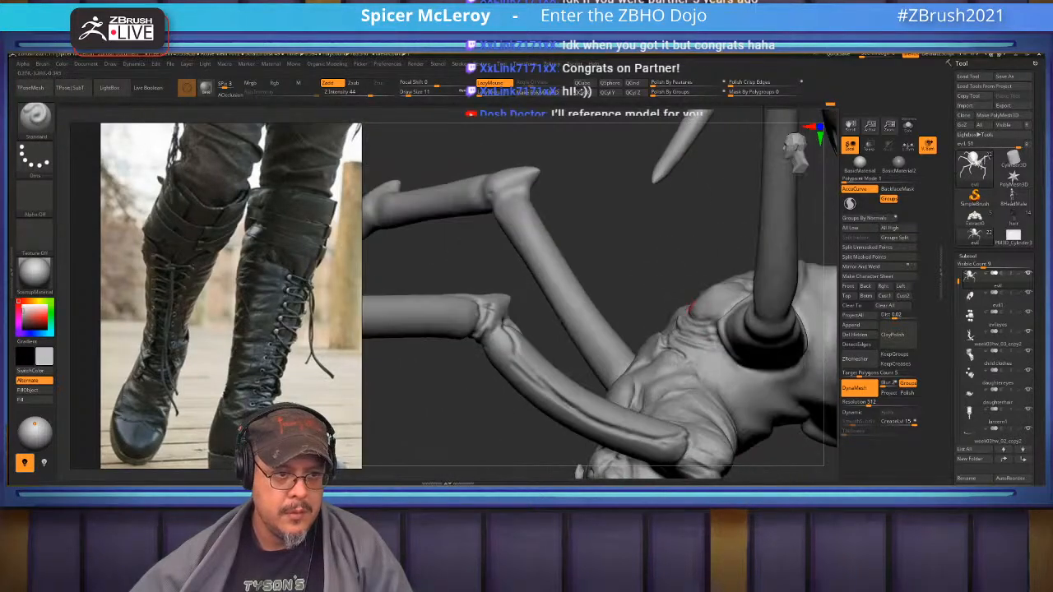
{"action": "left_click_drag", "start_coordinate": [695, 343], "coordinate": [788, 381]}
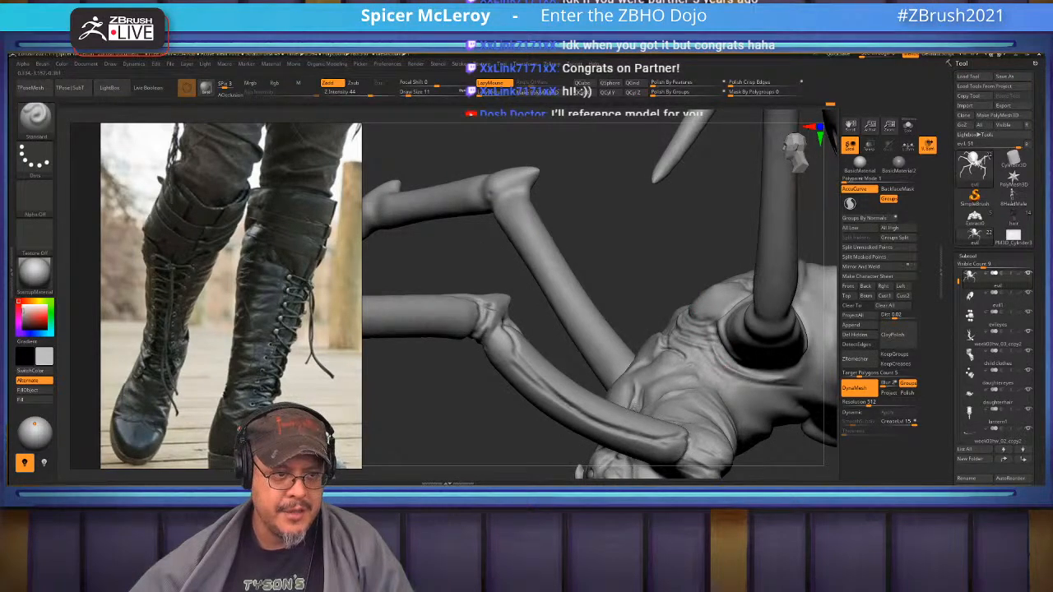
Sculpt short wrinkles across the front leg's inner segment and knee joint, and carve a groove along the segment's length
{"action": "mouse_move", "coordinate": [709, 362]}
{"action": "right_mouse_down"}
{"action": "mouse_move", "coordinate": [695, 329]}
{"action": "mouse_move", "coordinate": [704, 365]}
{"action": "mouse_move", "coordinate": [724, 319]}
{"action": "mouse_move", "coordinate": [723, 329]}
{"action": "right_mouse_up"}
{"action": "right_click_drag", "start_coordinate": [654, 330], "coordinate": [727, 296]}
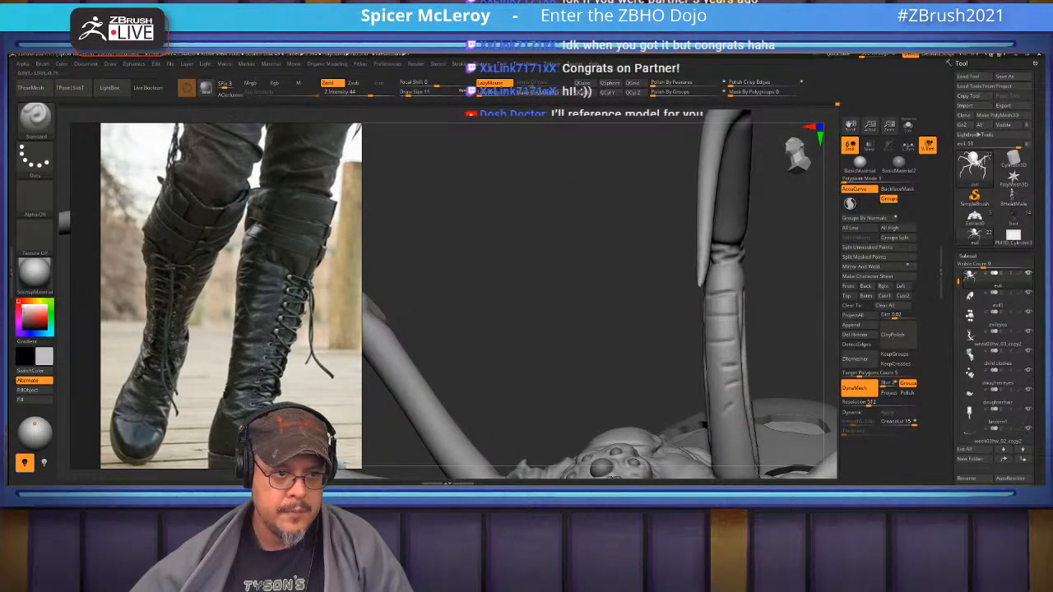
{"action": "key", "text": "f"}
{"action": "right_click_drag", "start_coordinate": [658, 329], "coordinate": [668, 339]}
{"action": "key", "text": "ctrl"}
{"action": "mouse_move", "coordinate": [724, 274]}
{"action": "right_mouse_down"}
{"action": "mouse_move", "coordinate": [695, 332]}
{"action": "mouse_move", "coordinate": [740, 332]}
{"action": "mouse_move", "coordinate": [704, 331]}
{"action": "mouse_move", "coordinate": [713, 337]}
{"action": "right_mouse_up"}
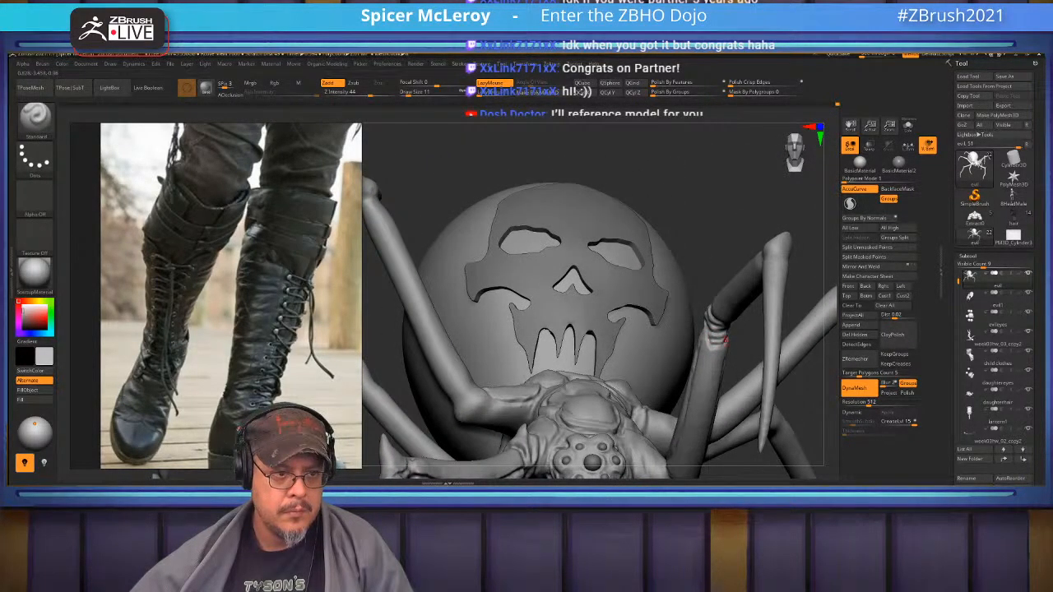
{"action": "right_click_drag", "start_coordinate": [714, 337], "coordinate": [695, 272]}
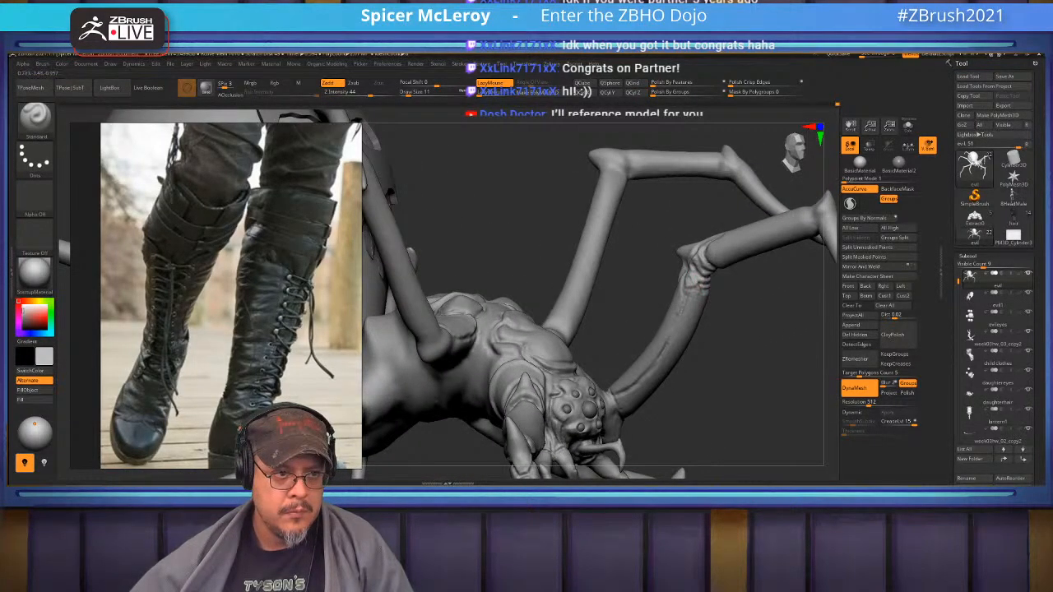
{"action": "right_click_drag", "start_coordinate": [694, 271], "coordinate": [666, 255]}
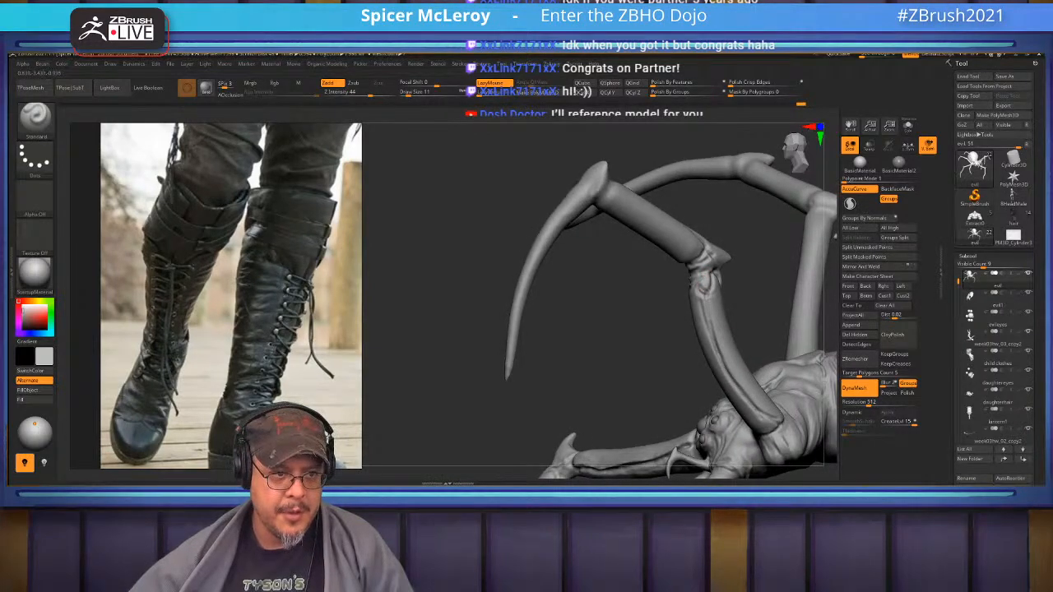
Pull the spike at the front leg's outer joint into a sharper point with the Move brush at draw size 39
{"action": "right_click_drag", "start_coordinate": [746, 281], "coordinate": [851, 333]}
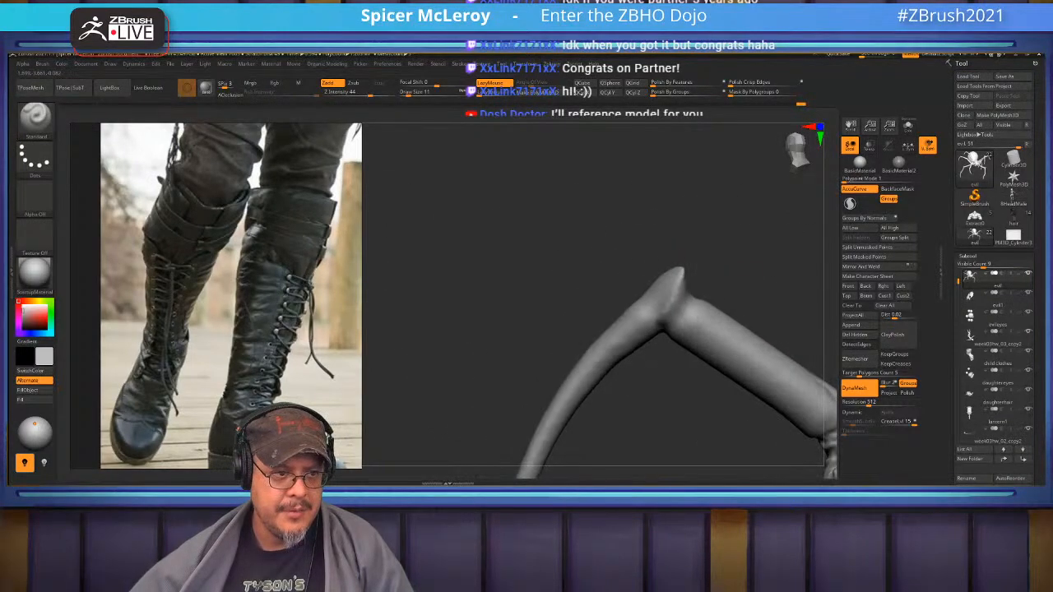
{"action": "key", "text": "b"}
{"action": "key", "text": "m"}
{"action": "key", "text": "v"}
{"action": "right_click_drag", "start_coordinate": [634, 290], "coordinate": [653, 291]}
{"action": "key", "text": "s"}
{"action": "left_click_drag", "start_coordinate": [655, 293], "coordinate": [667, 294]}
{"action": "key", "text": "shift"}
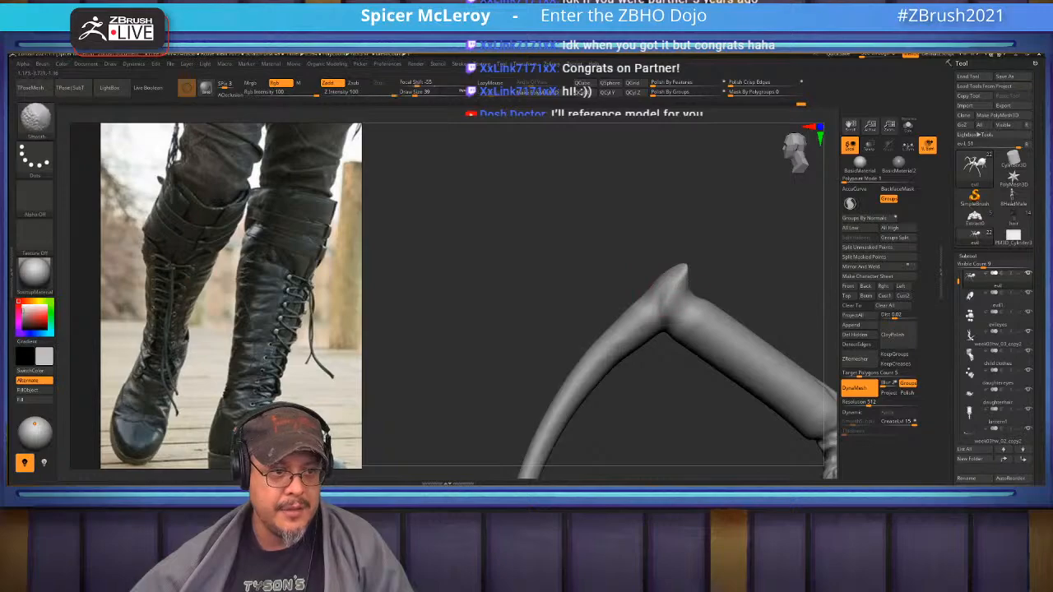
{"action": "mouse_move", "coordinate": [650, 283]}
{"action": "right_mouse_down"}
{"action": "mouse_move", "coordinate": [736, 289]}
{"action": "mouse_move", "coordinate": [794, 345]}
{"action": "mouse_move", "coordinate": [752, 288]}
{"action": "right_mouse_up"}
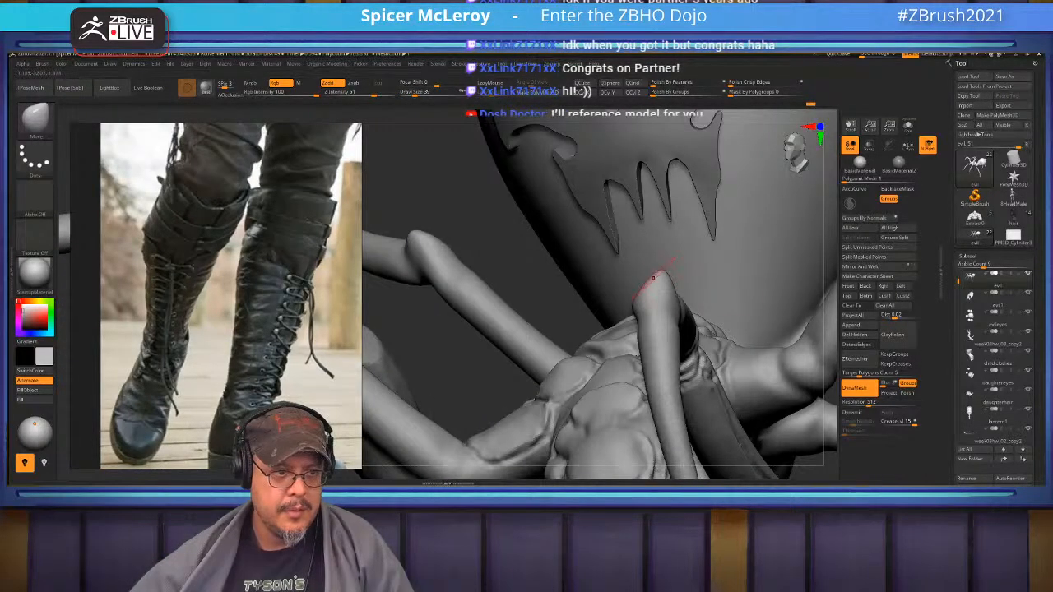
{"action": "mouse_move", "coordinate": [640, 285]}
{"action": "right_mouse_down"}
{"action": "mouse_move", "coordinate": [601, 284]}
{"action": "mouse_move", "coordinate": [715, 275]}
{"action": "mouse_move", "coordinate": [808, 223]}
{"action": "mouse_move", "coordinate": [736, 195]}
{"action": "mouse_move", "coordinate": [747, 199]}
{"action": "right_mouse_up"}
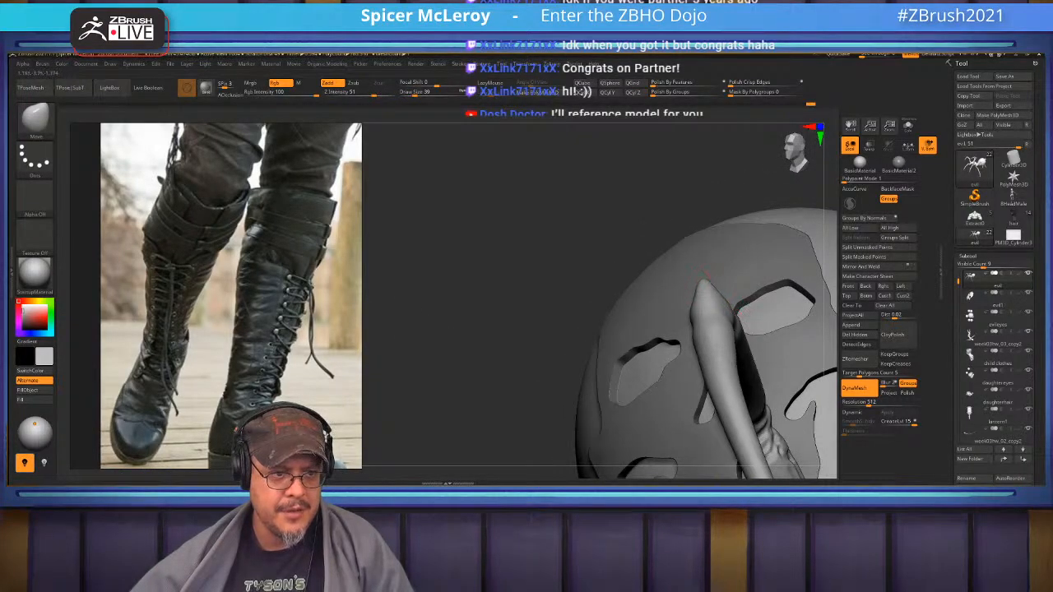
{"action": "right_click_drag", "start_coordinate": [722, 299], "coordinate": [797, 427]}
Isolate the spider's body subtool in Solo mode and bring one of its detailed legs into close view
{"action": "key", "text": "f"}
{"action": "key", "text": "f"}
{"action": "right_click_drag", "start_coordinate": [793, 225], "coordinate": [816, 227], "text": "alt"}
{"action": "right_click_drag", "start_coordinate": [526, 268], "coordinate": [684, 332], "text": "alt"}
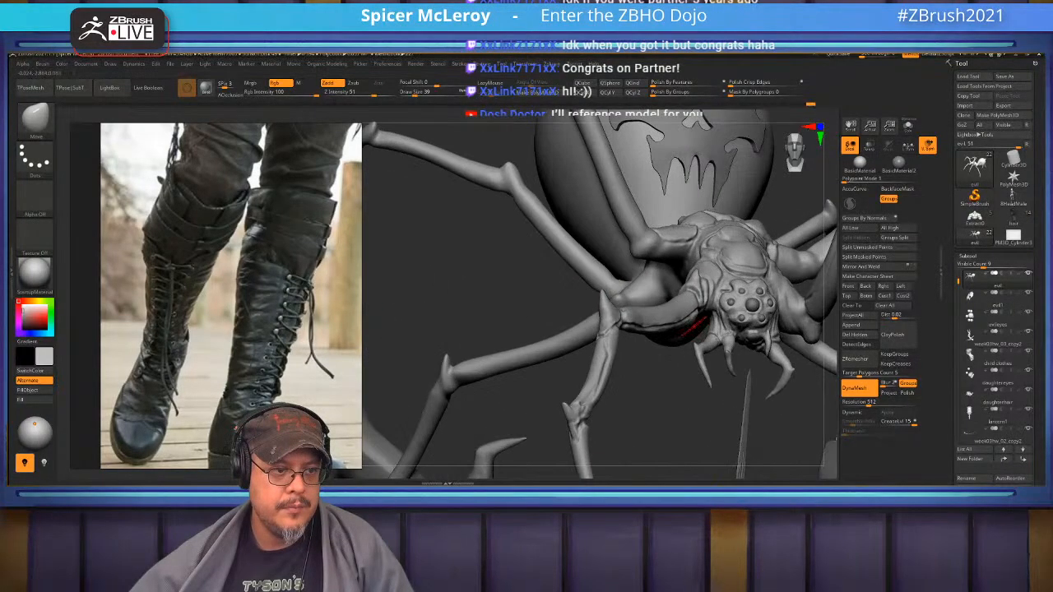
{"action": "right_click_drag", "start_coordinate": [814, 306], "coordinate": [713, 275], "text": "alt"}
{"action": "right_click_drag", "start_coordinate": [723, 226], "coordinate": [650, 275], "text": "alt"}
{"action": "left_click", "coordinate": [908, 126]}
{"action": "right_click_drag", "start_coordinate": [707, 214], "coordinate": [748, 329]}
{"action": "right_click_drag", "start_coordinate": [576, 247], "coordinate": [594, 314], "text": "ctrl"}
Add wrinkle folds around the narrow joint between two leg segments with the Standard brush at draw size 13
{"action": "key", "text": "b"}
{"action": "key", "text": "s"}
{"action": "key", "text": "t"}
{"action": "mouse_move", "coordinate": [559, 267]}
{"action": "right_mouse_down", "text": "alt"}
{"action": "mouse_move", "coordinate": [657, 346]}
{"action": "mouse_move", "coordinate": [790, 362]}
{"action": "right_mouse_up", "text": "alt"}
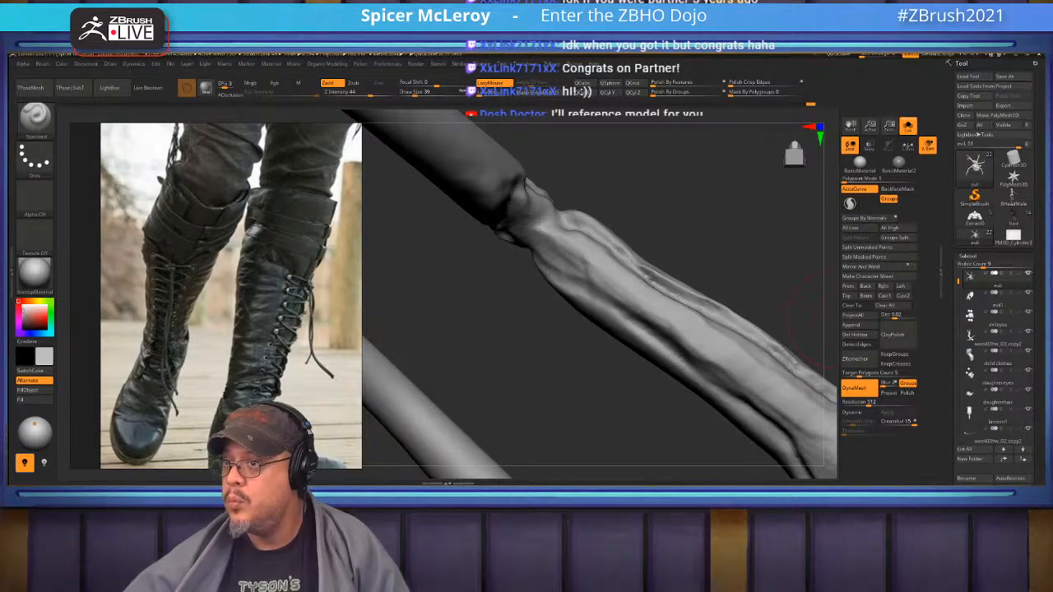
{"action": "right_click_drag", "start_coordinate": [622, 234], "coordinate": [649, 225]}
{"action": "right_click_drag", "start_coordinate": [534, 215], "coordinate": [579, 281], "text": "alt"}
{"action": "key", "text": "s"}
{"action": "left_click_drag", "start_coordinate": [595, 291], "coordinate": [590, 291]}
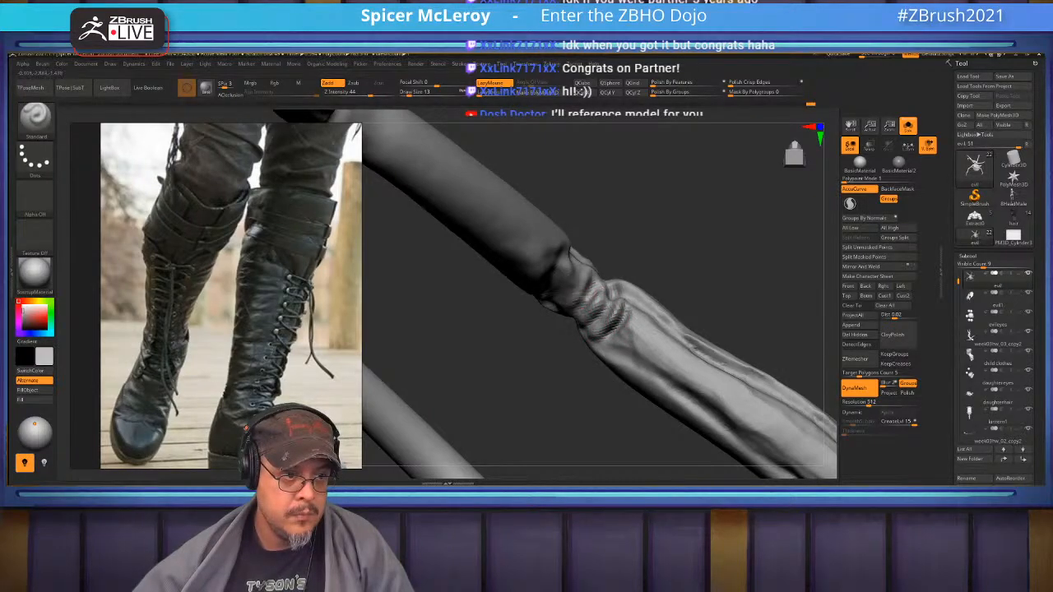
Sculpt creases around the first joint of the leg beside the round back lobes with the Standard brush
{"action": "mouse_move", "coordinate": [597, 293]}
{"action": "right_mouse_down"}
{"action": "mouse_move", "coordinate": [594, 309]}
{"action": "mouse_move", "coordinate": [587, 302]}
{"action": "mouse_move", "coordinate": [724, 311]}
{"action": "mouse_move", "coordinate": [687, 324]}
{"action": "mouse_move", "coordinate": [813, 365]}
{"action": "mouse_move", "coordinate": [806, 419]}
{"action": "mouse_move", "coordinate": [781, 305]}
{"action": "mouse_move", "coordinate": [744, 276]}
{"action": "mouse_move", "coordinate": [740, 419]}
{"action": "mouse_move", "coordinate": [715, 309]}
{"action": "mouse_move", "coordinate": [757, 282]}
{"action": "mouse_move", "coordinate": [744, 349]}
{"action": "mouse_move", "coordinate": [715, 411]}
{"action": "mouse_move", "coordinate": [670, 407]}
{"action": "right_mouse_up"}
{"action": "key", "text": "f"}
{"action": "right_click_drag", "start_coordinate": [745, 333], "coordinate": [699, 444]}
{"action": "right_click_drag", "start_coordinate": [633, 247], "coordinate": [597, 323]}
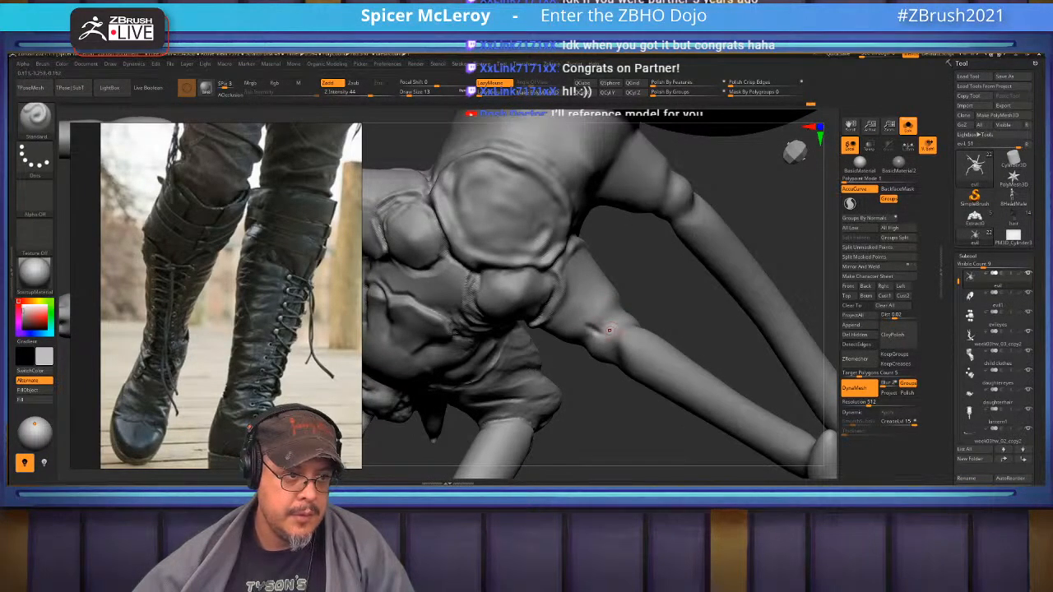
{"action": "right_click_drag", "start_coordinate": [613, 325], "coordinate": [623, 303]}
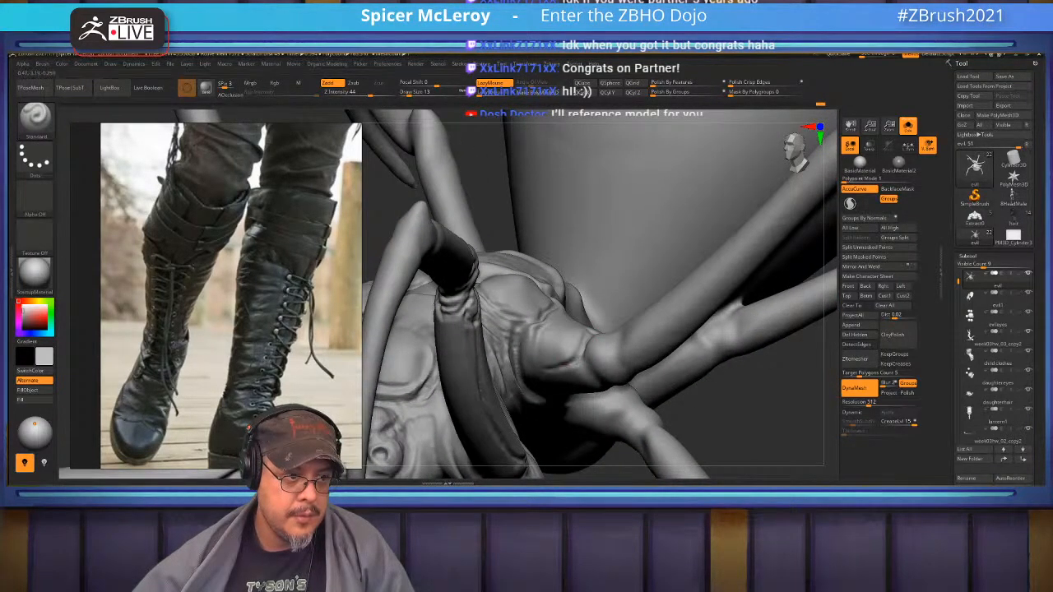
Carve stacked ring-like wrinkles across the short base segment of the leg where it meets the body
{"action": "mouse_move", "coordinate": [578, 363]}
{"action": "right_mouse_down"}
{"action": "mouse_move", "coordinate": [608, 337]}
{"action": "mouse_move", "coordinate": [596, 329]}
{"action": "mouse_move", "coordinate": [585, 345]}
{"action": "mouse_move", "coordinate": [625, 338]}
{"action": "mouse_move", "coordinate": [556, 340]}
{"action": "mouse_move", "coordinate": [584, 333]}
{"action": "mouse_move", "coordinate": [577, 354]}
{"action": "mouse_move", "coordinate": [645, 343]}
{"action": "right_mouse_up"}
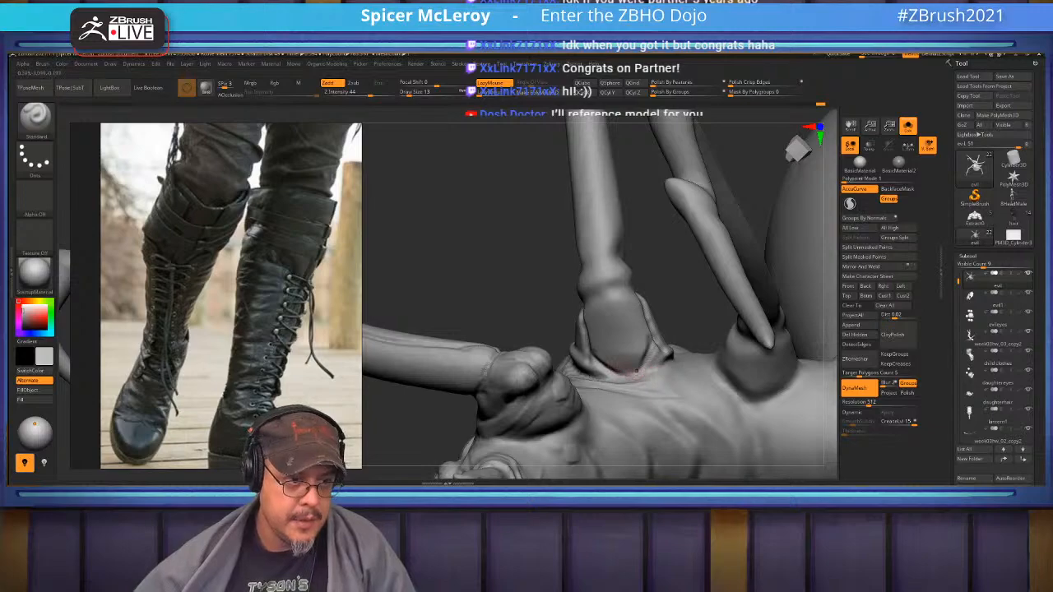
{"action": "left_click_drag", "start_coordinate": [627, 355], "coordinate": [610, 359]}
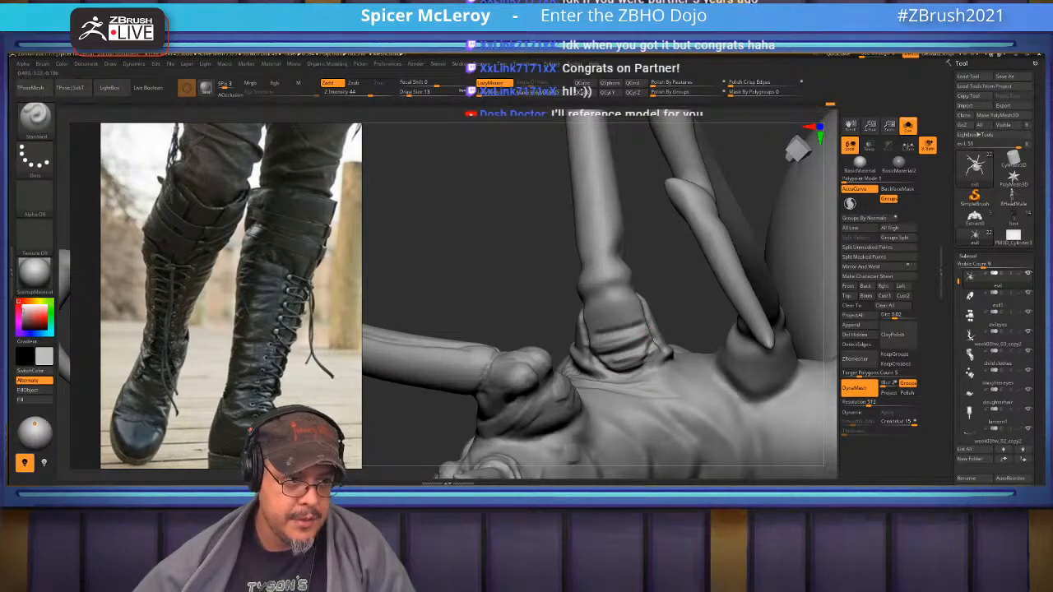
{"action": "left_click_drag", "start_coordinate": [658, 300], "coordinate": [539, 329], "text": "alt"}
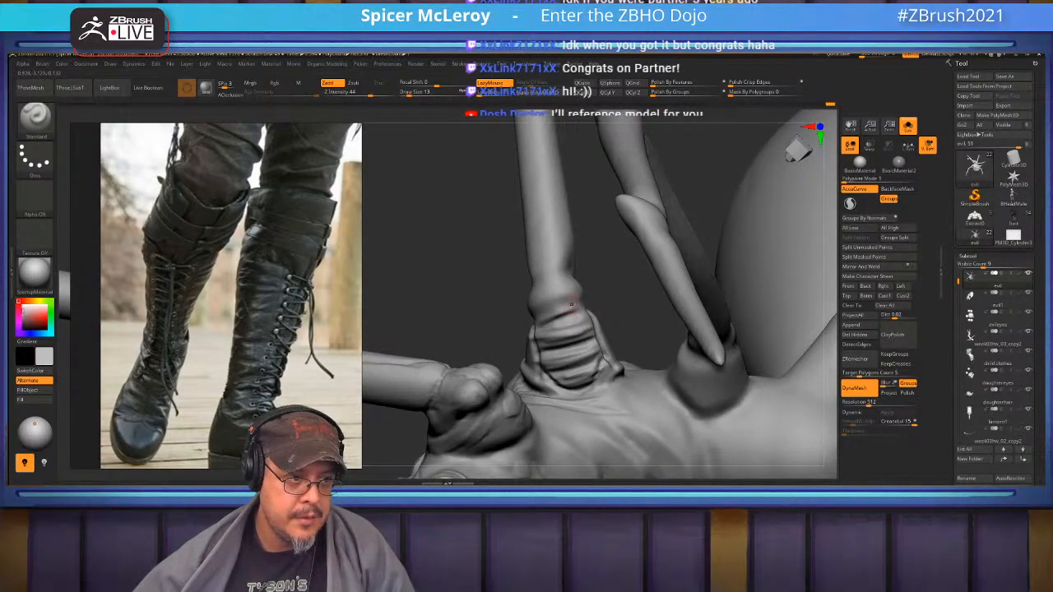
{"action": "left_click_drag", "start_coordinate": [644, 331], "coordinate": [653, 276], "text": "alt"}
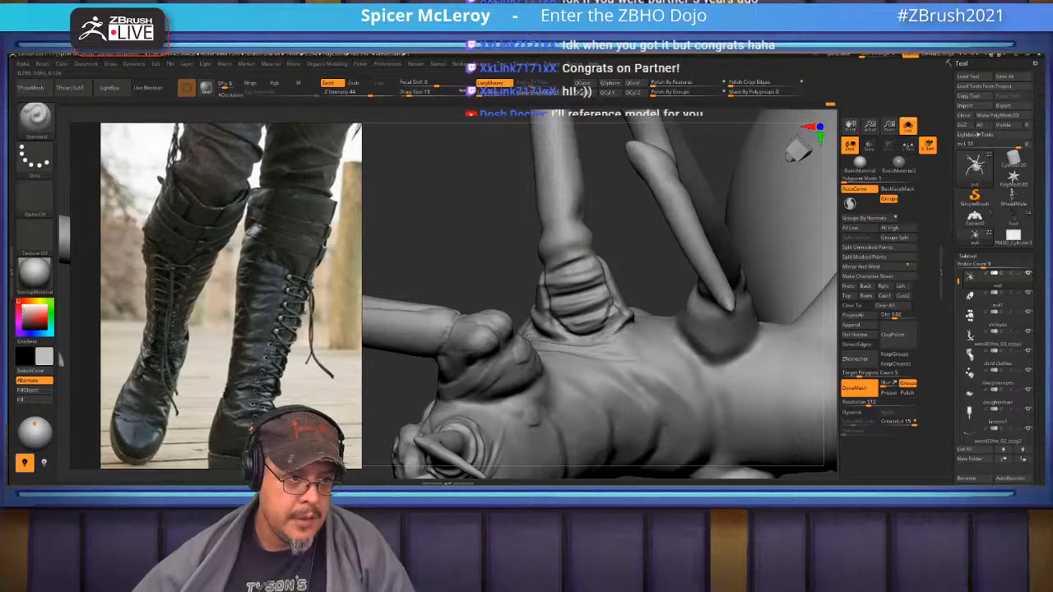
Sculpt curved skin folds around the socket where the wrinkled leg base enters the body
{"action": "right_click_drag", "start_coordinate": [619, 329], "coordinate": [655, 370]}
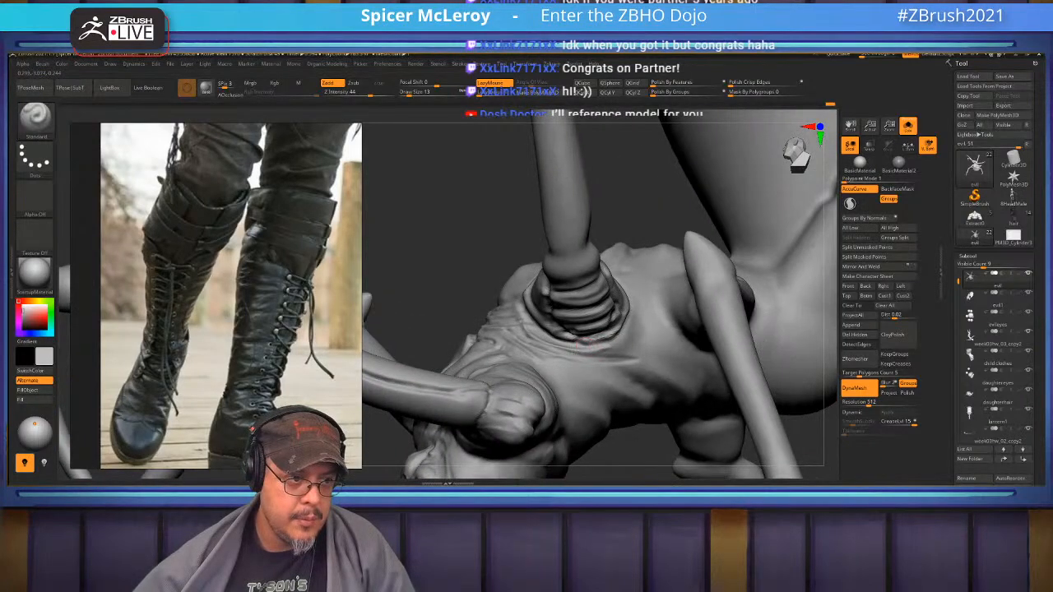
{"action": "mouse_move", "coordinate": [584, 343]}
{"action": "left_mouse_down"}
{"action": "mouse_move", "coordinate": [630, 331]}
{"action": "mouse_move", "coordinate": [643, 305]}
{"action": "left_mouse_up"}
{"action": "left_click_drag", "start_coordinate": [613, 356], "coordinate": [647, 308]}
{"action": "left_click_drag", "start_coordinate": [549, 342], "coordinate": [610, 357]}
Carve lengthwise grooves along the long upper segment of the leg toward its pointed joint
{"action": "mouse_move", "coordinate": [610, 357]}
{"action": "right_mouse_down"}
{"action": "mouse_move", "coordinate": [585, 265]}
{"action": "mouse_move", "coordinate": [736, 422]}
{"action": "mouse_move", "coordinate": [609, 321]}
{"action": "mouse_move", "coordinate": [622, 349]}
{"action": "mouse_move", "coordinate": [639, 312]}
{"action": "mouse_move", "coordinate": [652, 318]}
{"action": "mouse_move", "coordinate": [740, 270]}
{"action": "right_mouse_up"}
{"action": "left_click_drag", "start_coordinate": [745, 264], "coordinate": [672, 332]}
{"action": "left_click_drag", "start_coordinate": [731, 285], "coordinate": [535, 411]}
{"action": "mouse_move", "coordinate": [548, 387]}
{"action": "right_mouse_down"}
{"action": "mouse_move", "coordinate": [712, 295]}
{"action": "mouse_move", "coordinate": [727, 308]}
{"action": "right_mouse_up"}
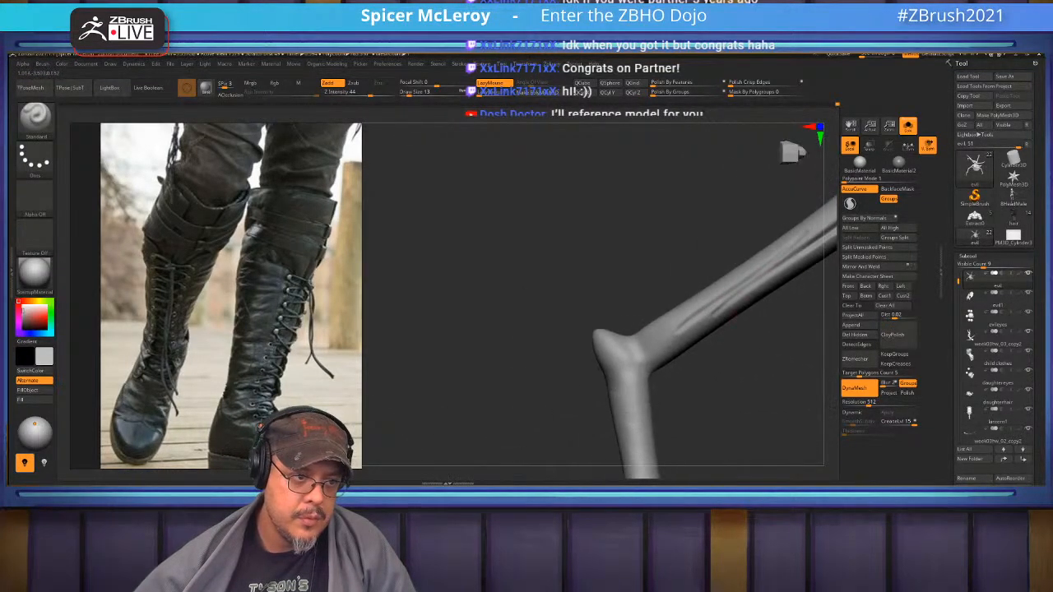
Carve a lengthwise crease along the side of the next leg's segment, running between its two joints
{"action": "mouse_move", "coordinate": [645, 307]}
{"action": "right_mouse_down"}
{"action": "mouse_move", "coordinate": [673, 347]}
{"action": "mouse_move", "coordinate": [657, 359]}
{"action": "mouse_move", "coordinate": [607, 283]}
{"action": "right_mouse_up"}
{"action": "right_click_drag", "start_coordinate": [598, 329], "coordinate": [589, 242]}
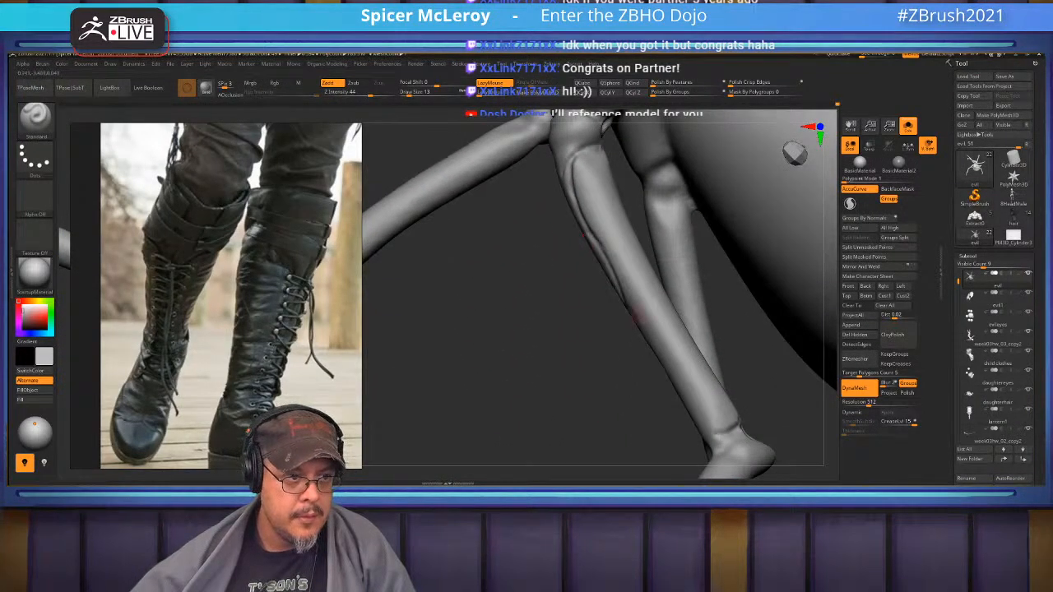
{"action": "right_click_drag", "start_coordinate": [703, 408], "coordinate": [712, 382]}
{"action": "right_click_drag", "start_coordinate": [714, 308], "coordinate": [570, 357]}
Outline the front leg's outer segment with creases along its underside and upper edge and around the spiked joint
{"action": "mouse_move", "coordinate": [699, 263]}
{"action": "left_mouse_down"}
{"action": "mouse_move", "coordinate": [689, 259]}
{"action": "mouse_move", "coordinate": [761, 262]}
{"action": "mouse_move", "coordinate": [763, 283]}
{"action": "mouse_move", "coordinate": [554, 268]}
{"action": "mouse_move", "coordinate": [625, 246]}
{"action": "mouse_move", "coordinate": [658, 271]}
{"action": "mouse_move", "coordinate": [641, 288]}
{"action": "mouse_move", "coordinate": [674, 283]}
{"action": "mouse_move", "coordinate": [740, 320]}
{"action": "mouse_move", "coordinate": [633, 283]}
{"action": "mouse_move", "coordinate": [633, 247]}
{"action": "left_mouse_up"}
{"action": "left_click_drag", "start_coordinate": [645, 302], "coordinate": [677, 257]}
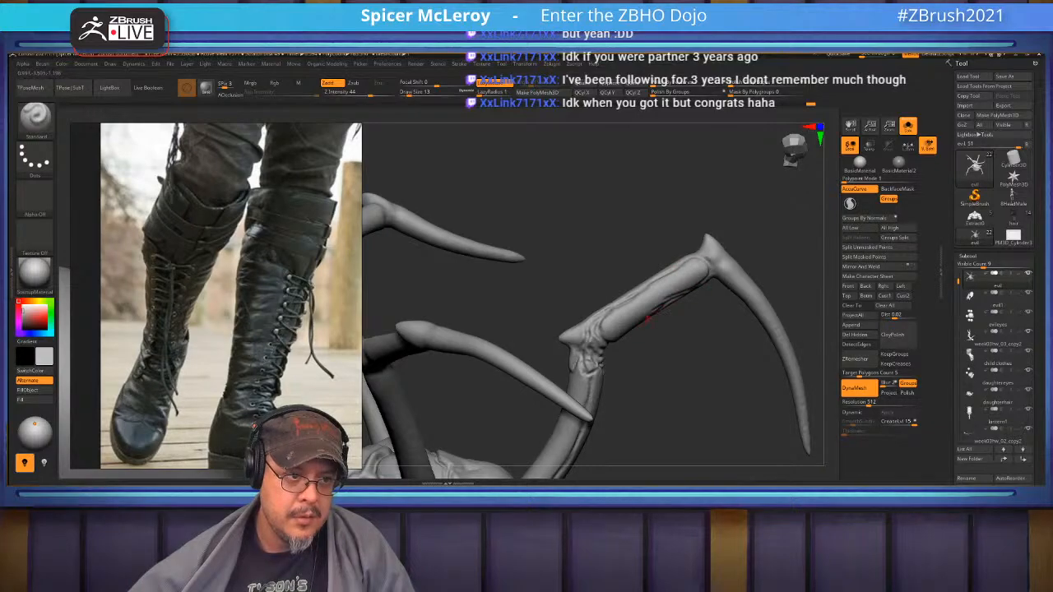
{"action": "left_click_drag", "start_coordinate": [707, 303], "coordinate": [644, 286]}
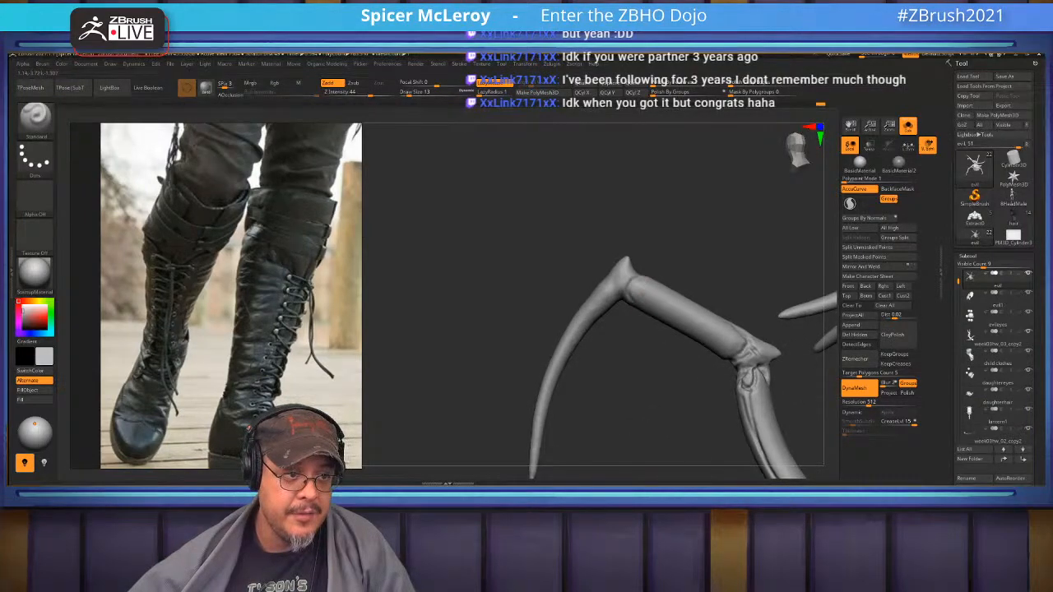
{"action": "left_click_drag", "start_coordinate": [678, 330], "coordinate": [643, 274]}
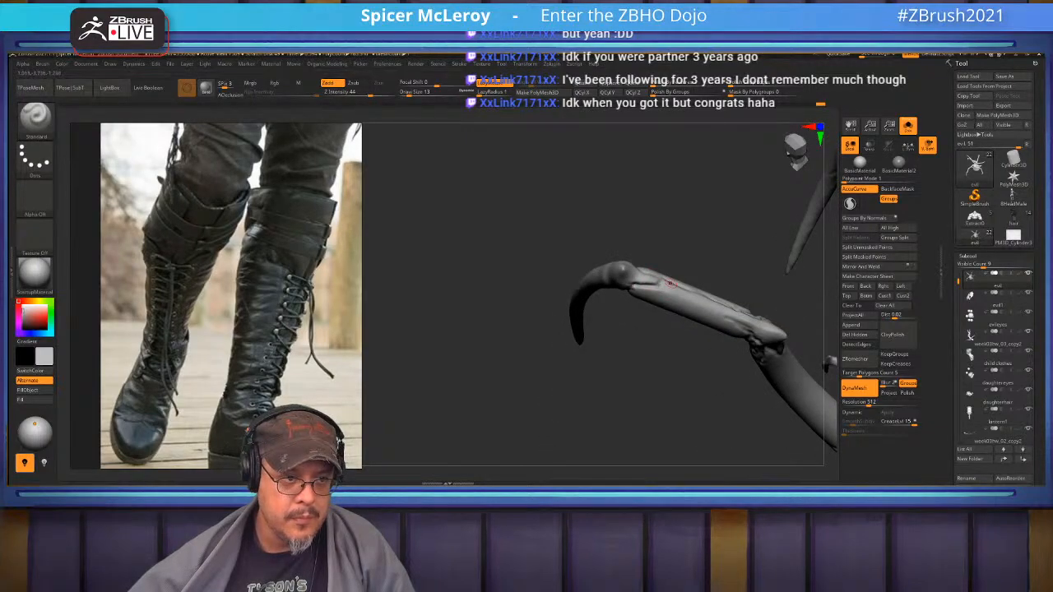
Sculpt vein-like ridges along the back of the front leg's outer segment and refine the area where it meets the claw
{"action": "left_click_drag", "start_coordinate": [696, 293], "coordinate": [799, 338]}
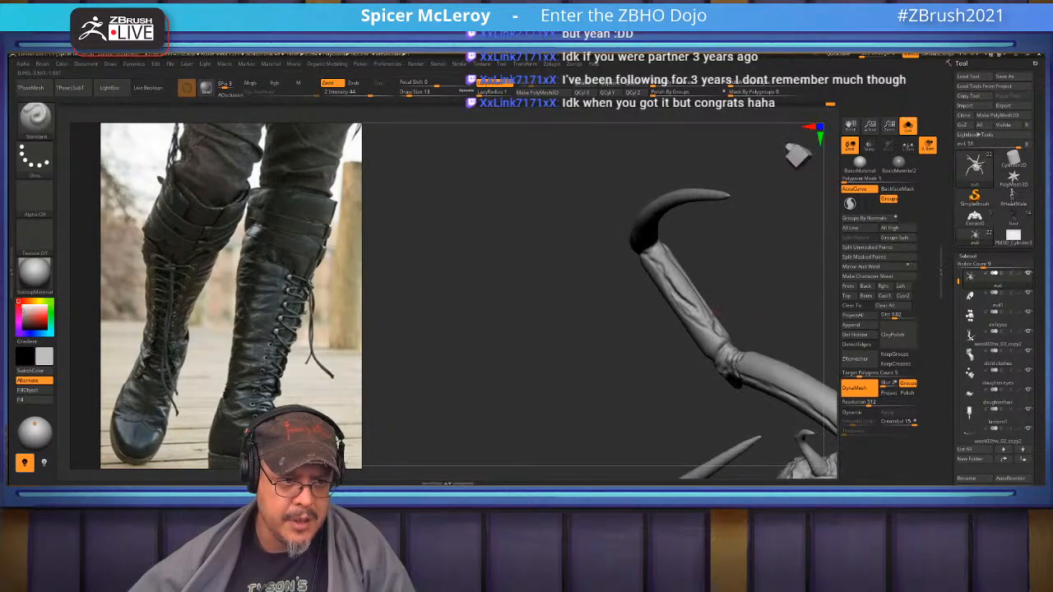
{"action": "left_click_drag", "start_coordinate": [755, 308], "coordinate": [733, 333]}
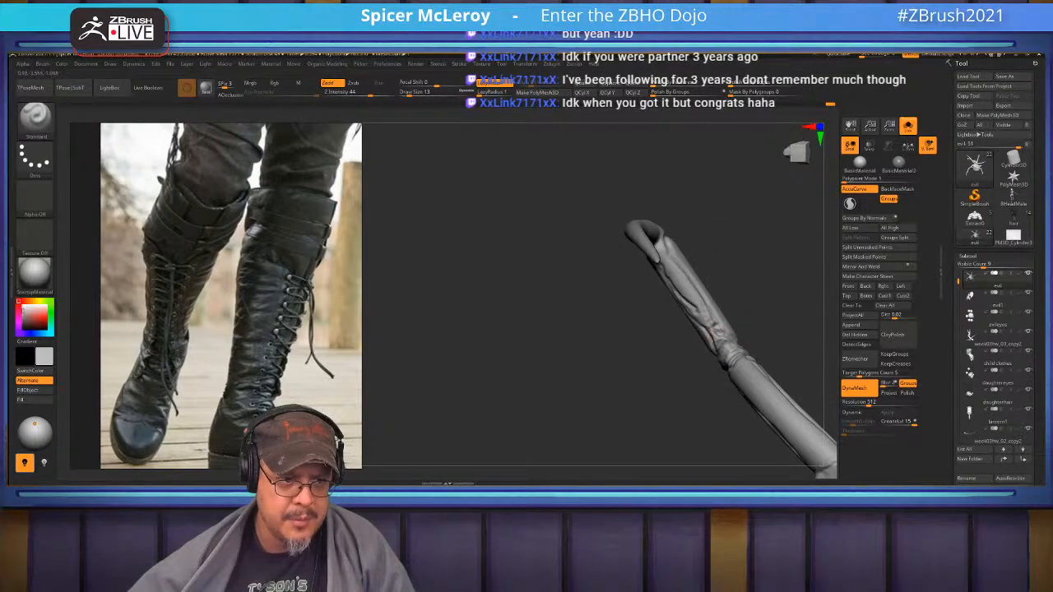
{"action": "left_click_drag", "start_coordinate": [681, 256], "coordinate": [751, 352]}
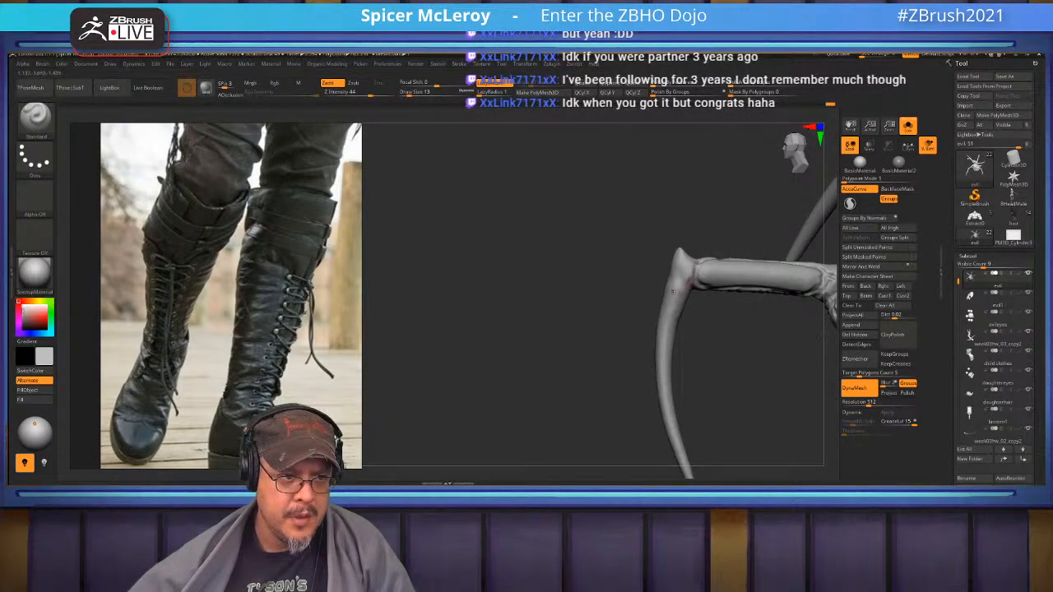
{"action": "mouse_move", "coordinate": [612, 317]}
{"action": "left_mouse_down"}
{"action": "mouse_move", "coordinate": [559, 362]}
{"action": "mouse_move", "coordinate": [550, 315]}
{"action": "mouse_move", "coordinate": [609, 309]}
{"action": "left_mouse_up"}
{"action": "mouse_move", "coordinate": [746, 263]}
{"action": "left_mouse_down", "text": "alt"}
{"action": "mouse_move", "coordinate": [746, 307]}
{"action": "mouse_move", "coordinate": [714, 310]}
{"action": "mouse_move", "coordinate": [677, 332]}
{"action": "mouse_move", "coordinate": [601, 329]}
{"action": "left_mouse_up", "text": "alt"}
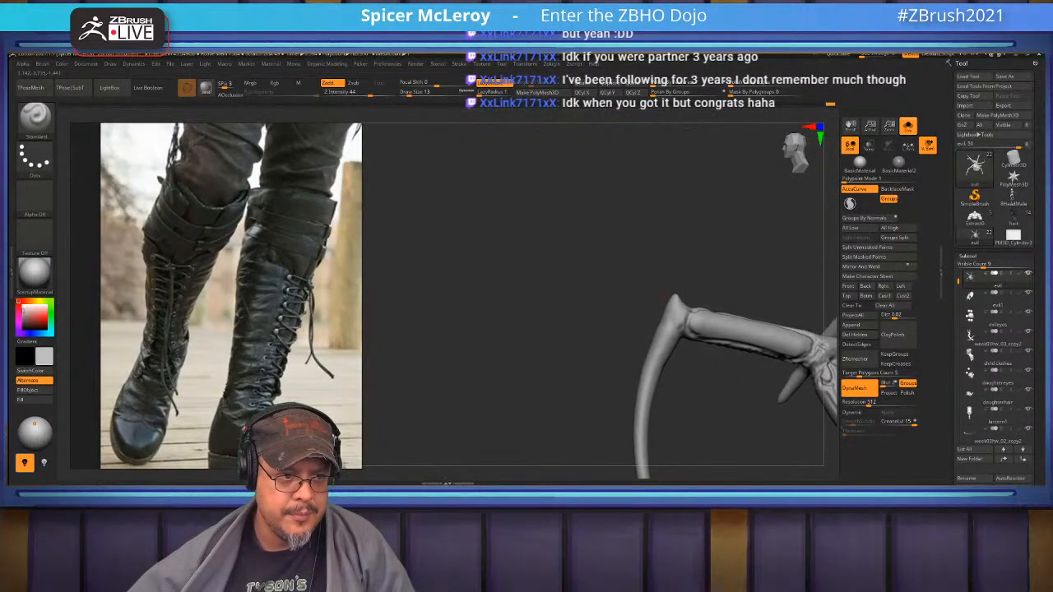
Switch to the ClayBuildup brush and smooth the area where the raised front leg's inner segment meets its base joint
{"action": "right_click_drag", "start_coordinate": [674, 312], "coordinate": [654, 259]}
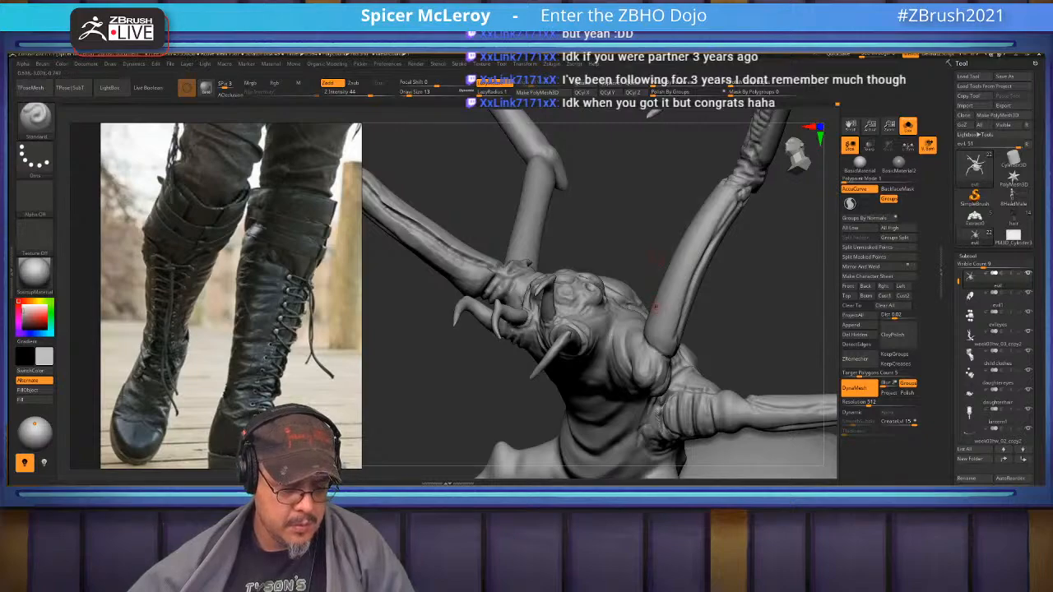
{"action": "key", "text": "b"}
{"action": "key", "text": "c"}
{"action": "key", "text": "b"}
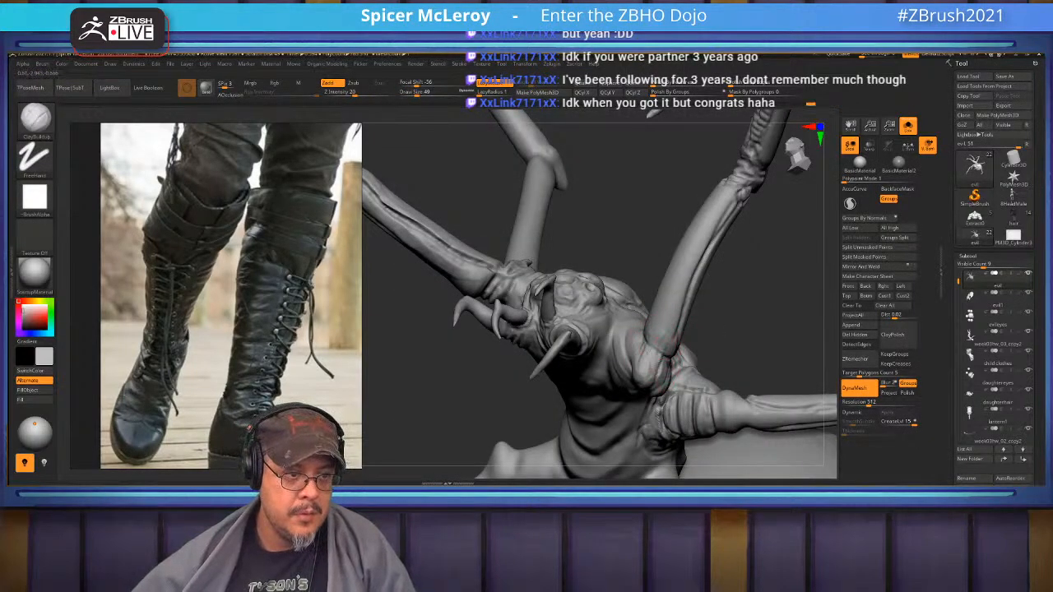
{"action": "right_click_drag", "start_coordinate": [654, 352], "coordinate": [663, 339]}
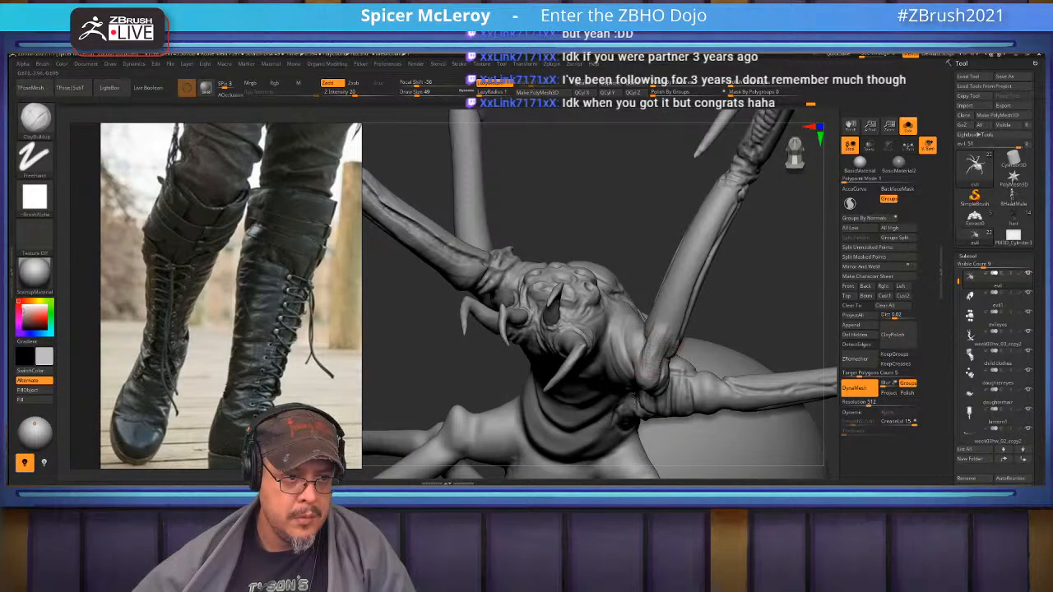
{"action": "left_click_drag", "start_coordinate": [655, 350], "coordinate": [656, 370], "text": "shift"}
{"action": "right_click_drag", "start_coordinate": [658, 362], "coordinate": [576, 352]}
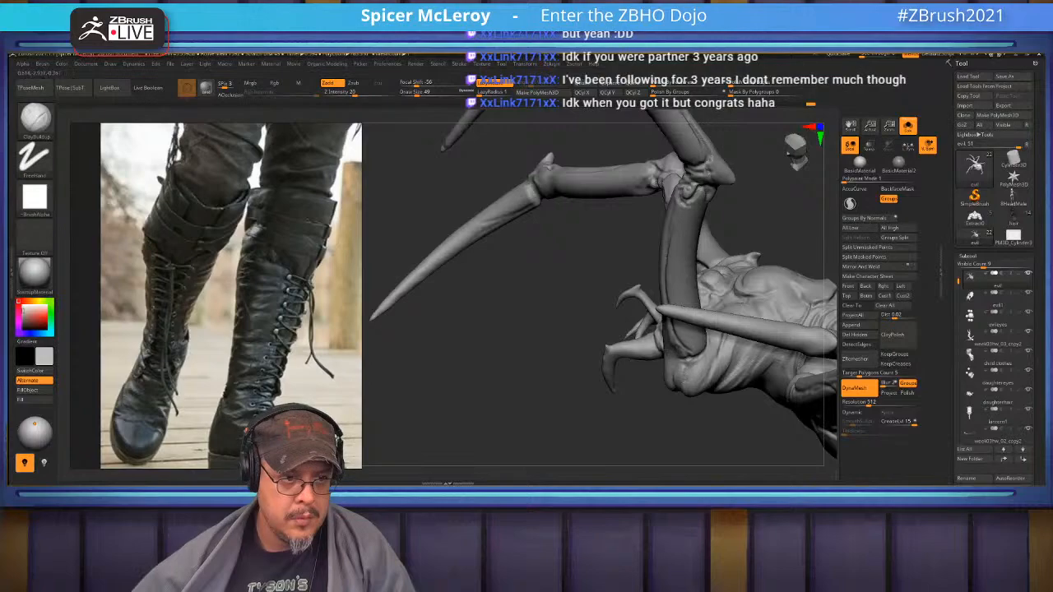
{"action": "right_click_drag", "start_coordinate": [664, 352], "coordinate": [684, 383]}
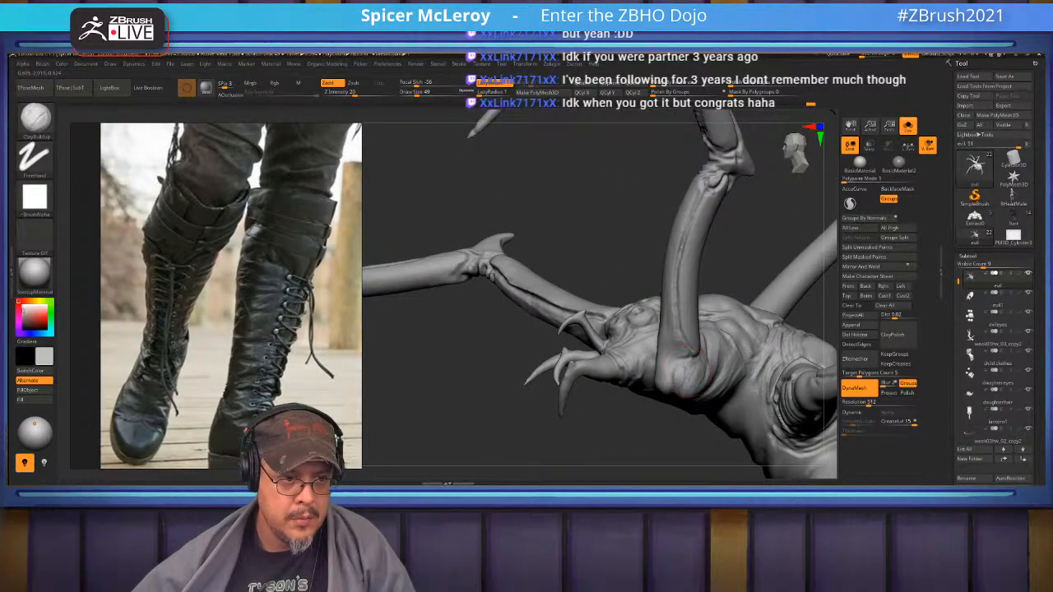
{"action": "mouse_move", "coordinate": [580, 366]}
{"action": "right_mouse_down"}
{"action": "mouse_move", "coordinate": [654, 368]}
{"action": "mouse_move", "coordinate": [666, 359]}
{"action": "mouse_move", "coordinate": [667, 403]}
{"action": "mouse_move", "coordinate": [629, 316]}
{"action": "mouse_move", "coordinate": [725, 366]}
{"action": "mouse_move", "coordinate": [777, 378]}
{"action": "mouse_move", "coordinate": [740, 317]}
{"action": "mouse_move", "coordinate": [814, 292]}
{"action": "right_mouse_up"}
Show the full scene with its subtool colors and fill the spider's body and legs with black
{"action": "left_click", "coordinate": [907, 126]}
{"action": "key", "text": "f"}
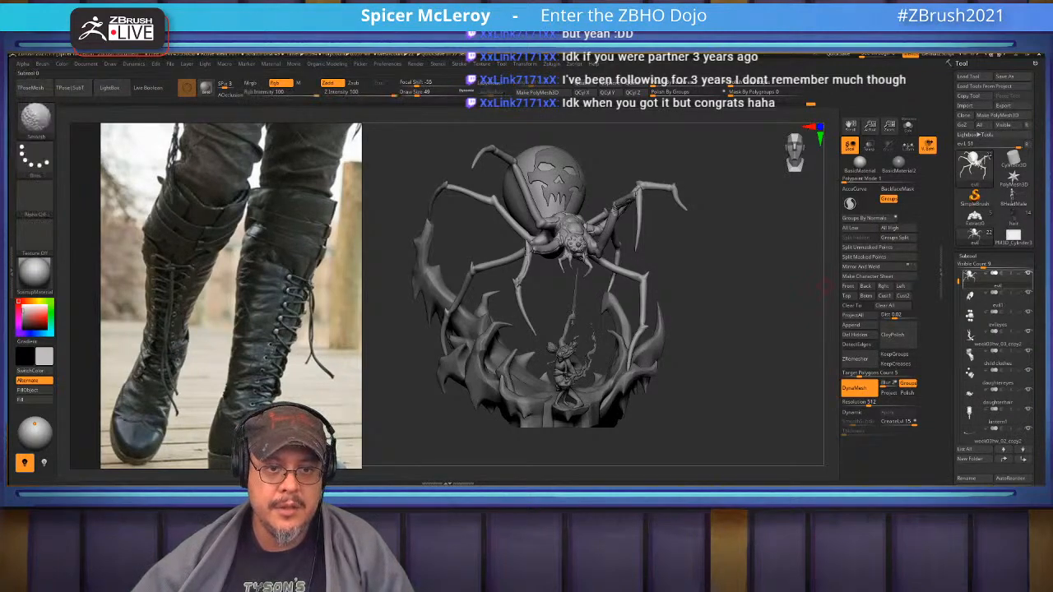
{"action": "left_click", "coordinate": [1019, 273], "text": "shift"}
{"action": "left_click_drag", "start_coordinate": [738, 311], "coordinate": [746, 331]}
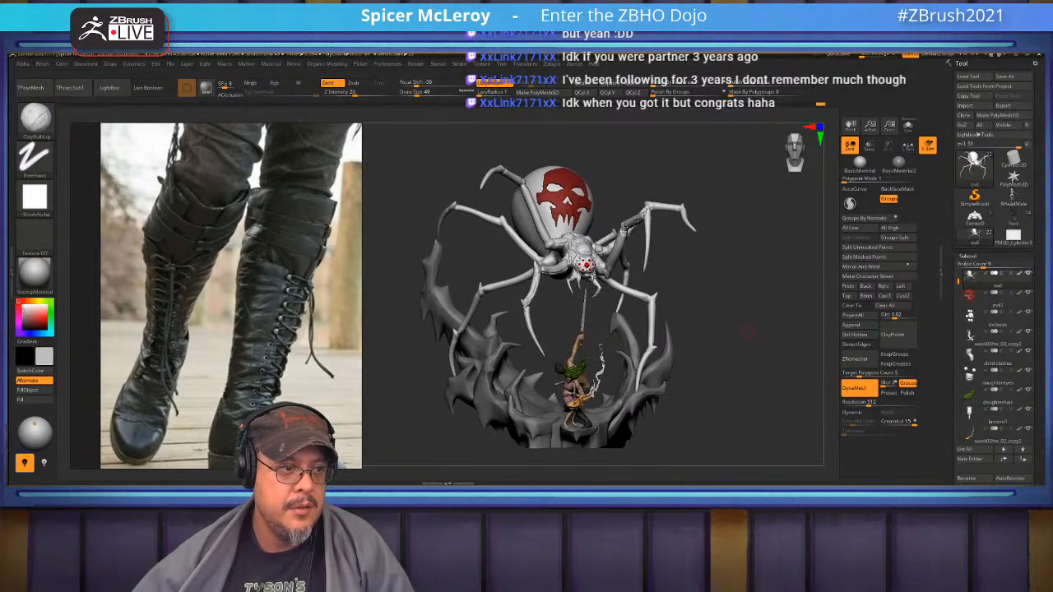
{"action": "left_click", "coordinate": [24, 326]}
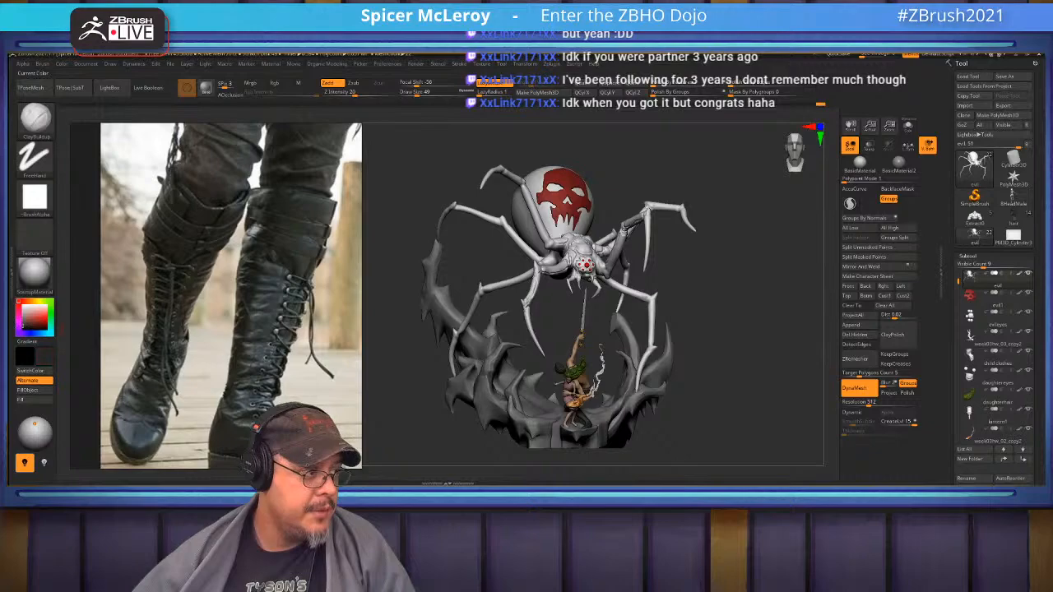
{"action": "left_click", "coordinate": [28, 390]}
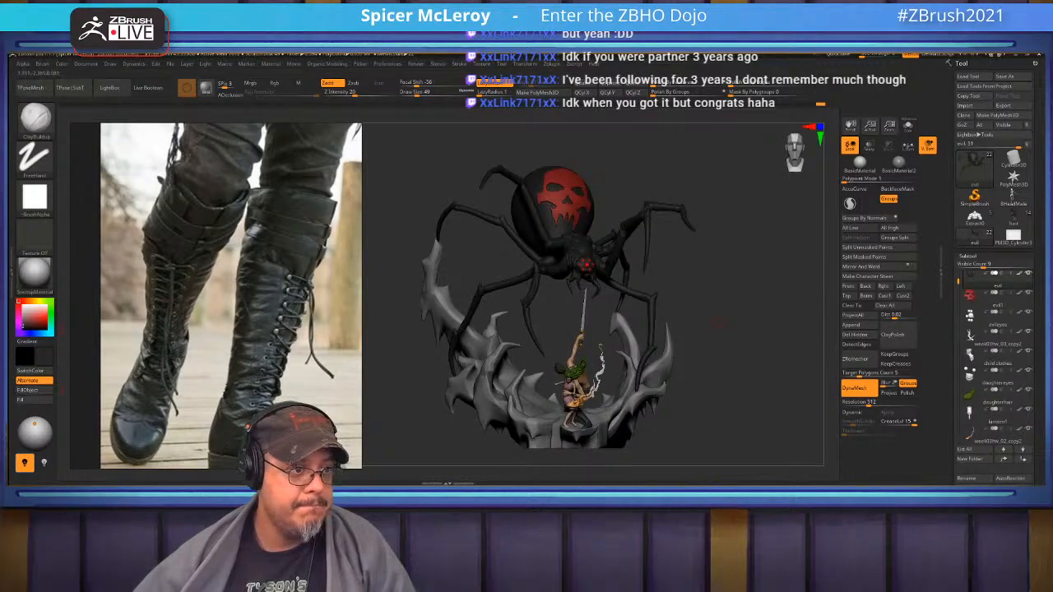
Examine the father and daughter figures and the overall composition from the side and front
{"action": "left_click_drag", "start_coordinate": [727, 337], "coordinate": [642, 331]}
{"action": "left_click_drag", "start_coordinate": [490, 315], "coordinate": [623, 352]}
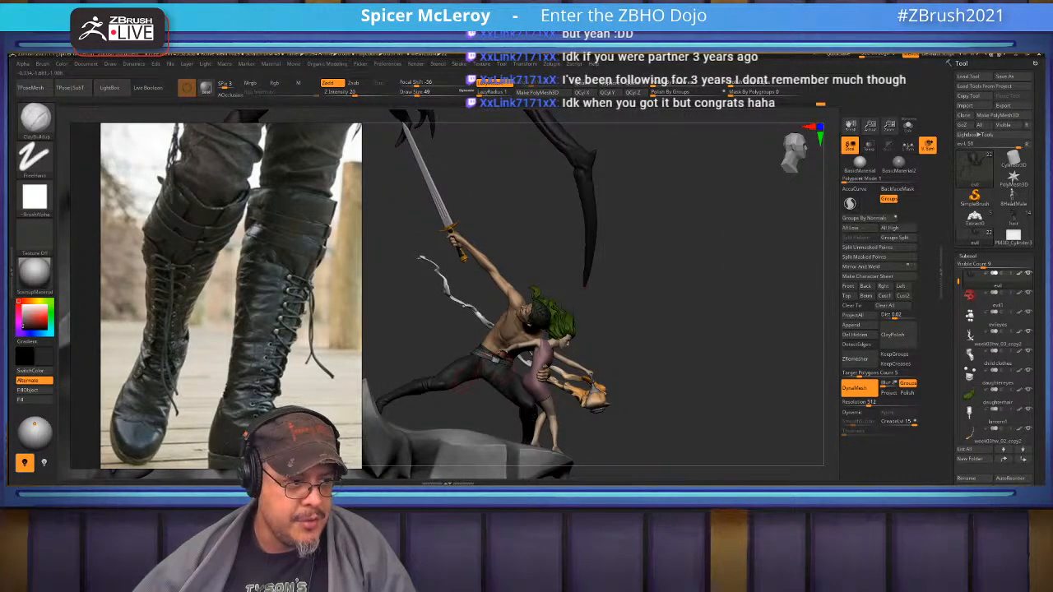
{"action": "left_click_drag", "start_coordinate": [707, 337], "coordinate": [492, 335]}
{"action": "left_click_drag", "start_coordinate": [625, 424], "coordinate": [722, 362], "text": "alt"}
{"action": "mouse_move", "coordinate": [675, 300]}
{"action": "left_mouse_down", "text": "alt"}
{"action": "mouse_move", "coordinate": [728, 378]}
{"action": "mouse_move", "coordinate": [709, 342]}
{"action": "mouse_move", "coordinate": [684, 346]}
{"action": "mouse_move", "coordinate": [697, 306]}
{"action": "mouse_move", "coordinate": [708, 354]}
{"action": "mouse_move", "coordinate": [728, 359]}
{"action": "mouse_move", "coordinate": [694, 342]}
{"action": "mouse_move", "coordinate": [753, 330]}
{"action": "mouse_move", "coordinate": [742, 306]}
{"action": "mouse_move", "coordinate": [808, 271]}
{"action": "left_mouse_up", "text": "alt"}
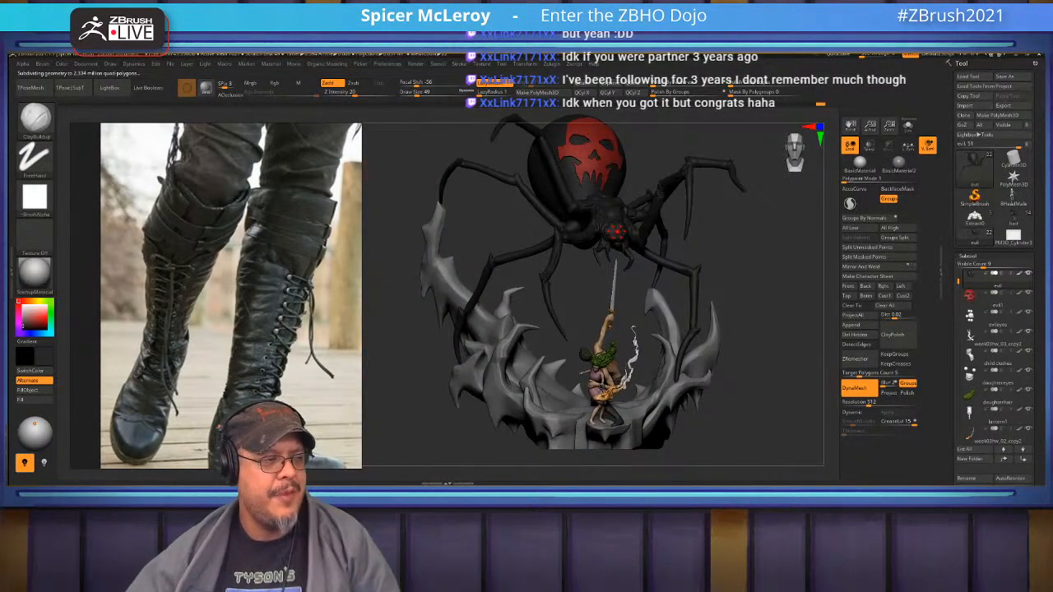
Launch KeyShot and open the recent FatherDaughterSpider scene
{"action": "mouse_move", "coordinate": [230, 271]}
{"action": "right_mouse_down"}
{"action": "mouse_move", "coordinate": [230, 312]}
{"action": "mouse_move", "coordinate": [239, 270]}
{"action": "right_mouse_up"}
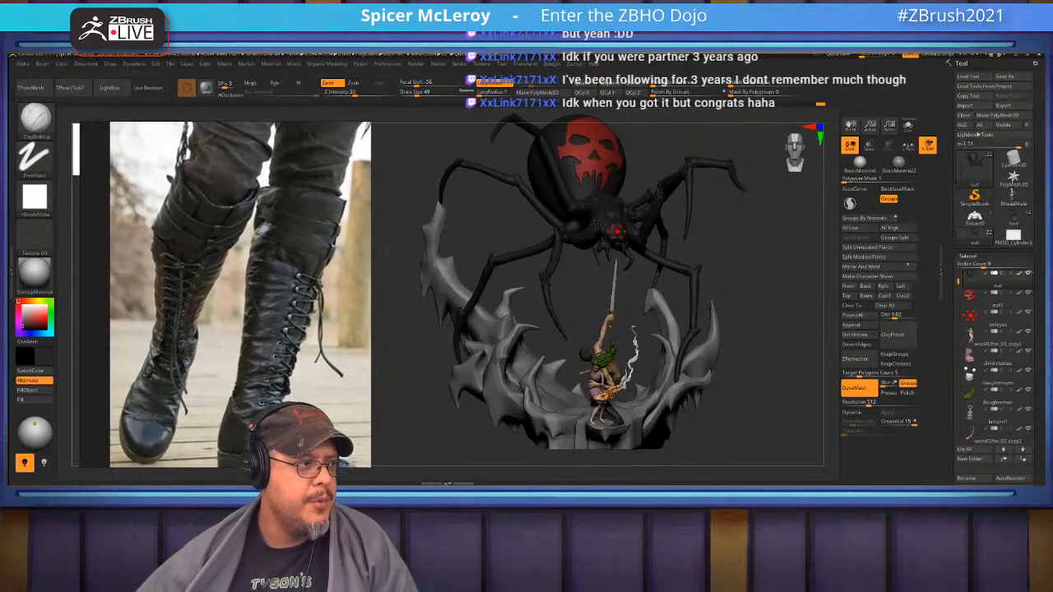
{"action": "key", "text": "super"}
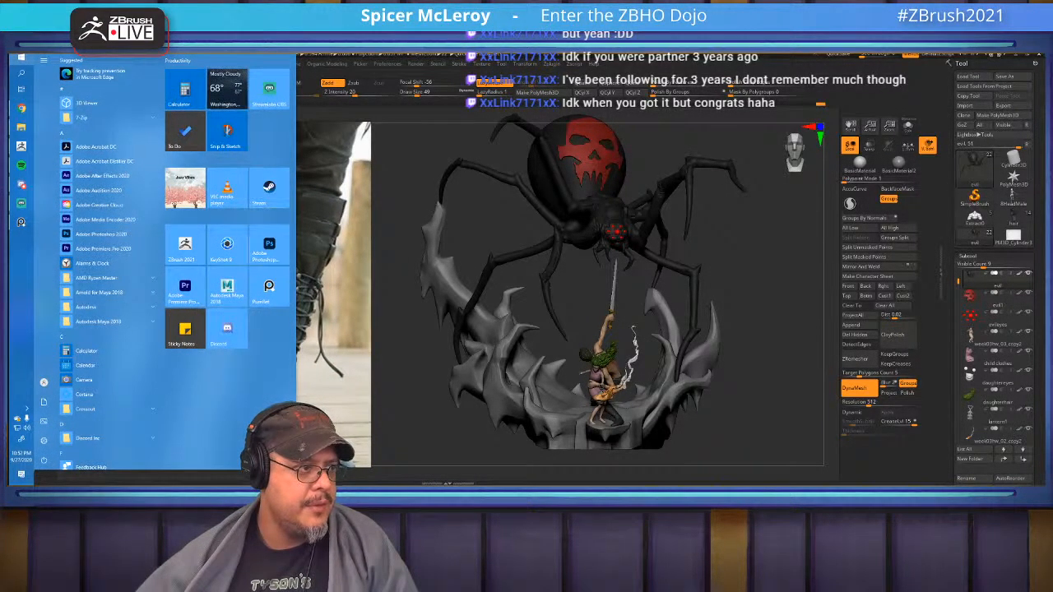
{"action": "key", "text": "Escape"}
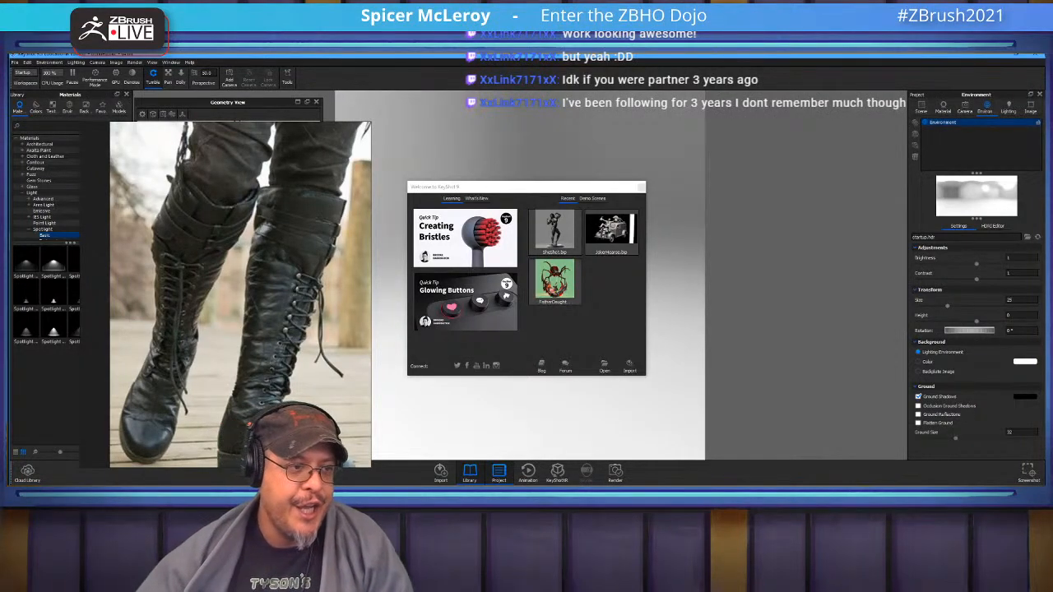
{"action": "left_click", "coordinate": [556, 281]}
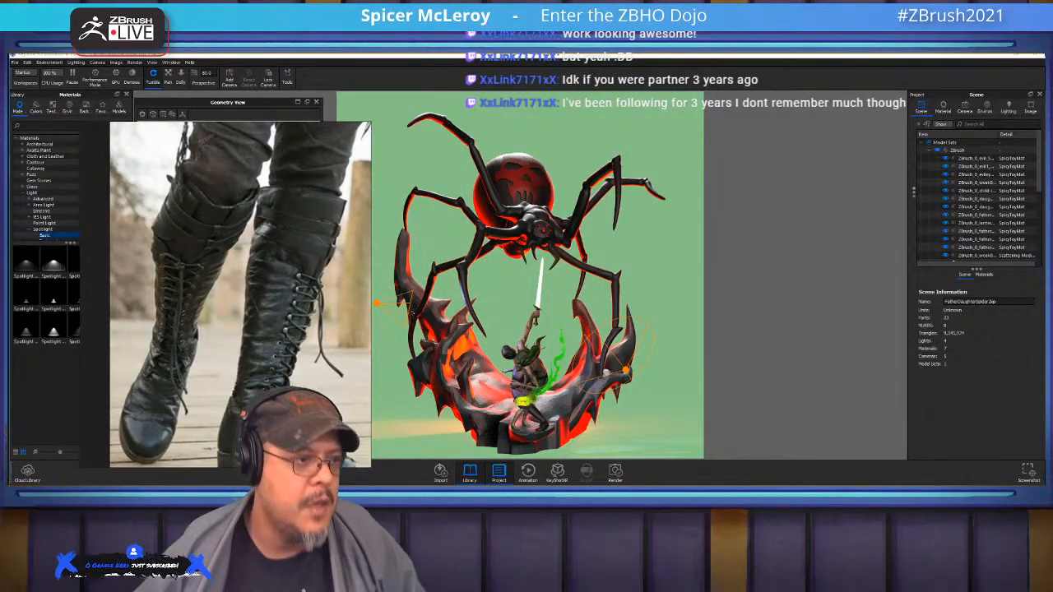
Return to ZBrush, send the updated sculpture to KeyShot through the external renderer, and switch to KeyShot
{"action": "key", "text": "alt+Tab"}
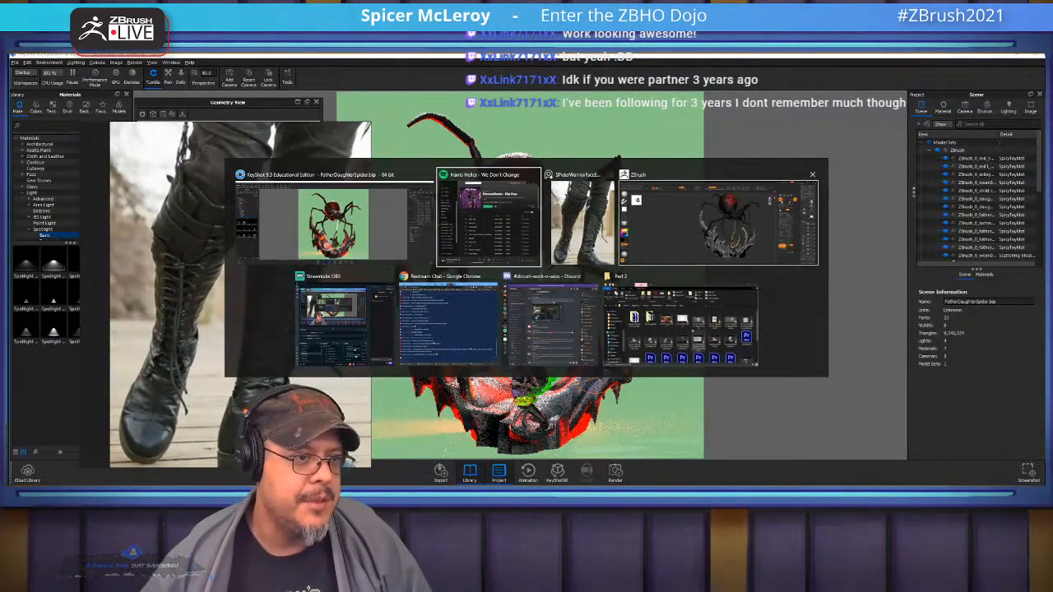
{"action": "key", "text": "Tab"}
{"action": "key", "text": "Tab"}
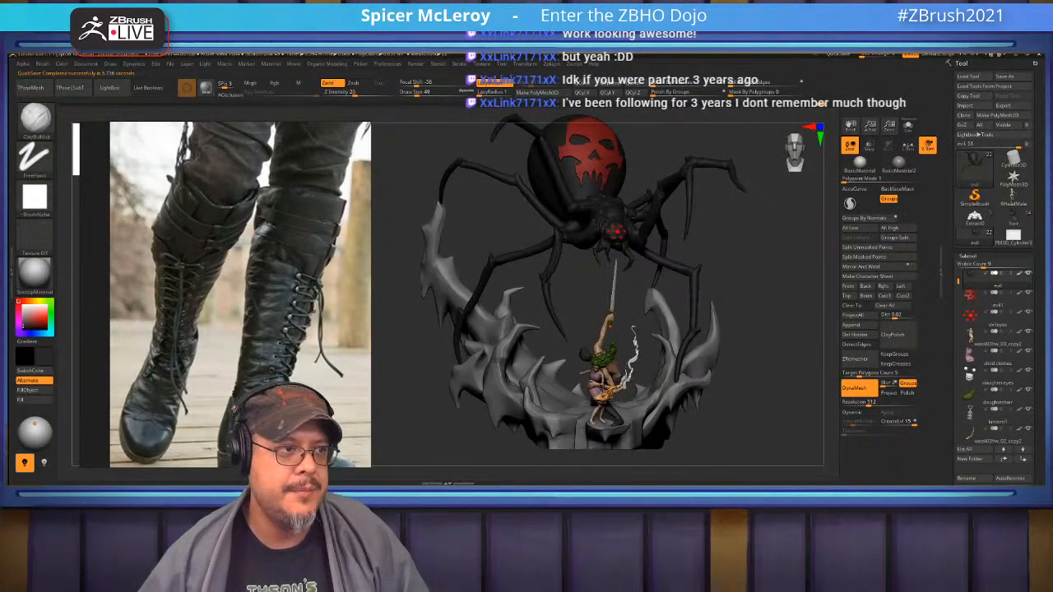
{"action": "left_click", "coordinate": [415, 63]}
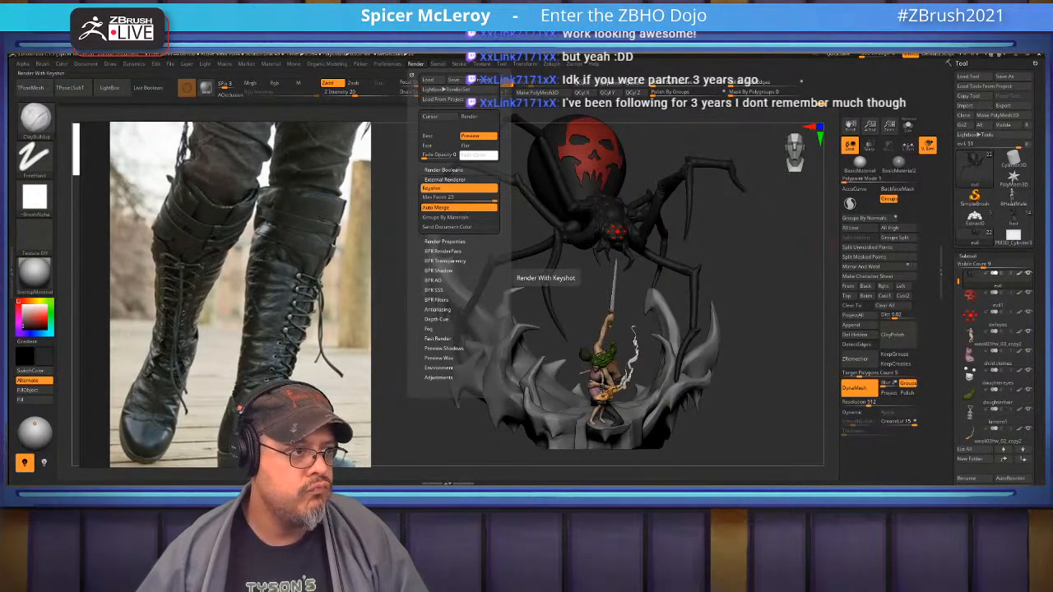
{"action": "left_click", "coordinate": [206, 87]}
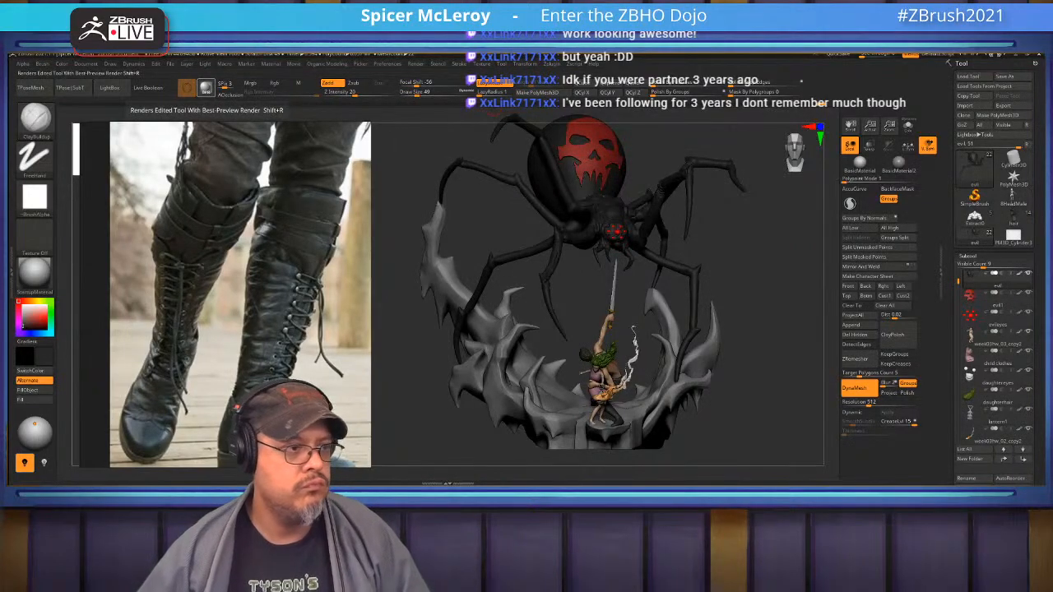
{"action": "key", "text": "alt+Tab"}
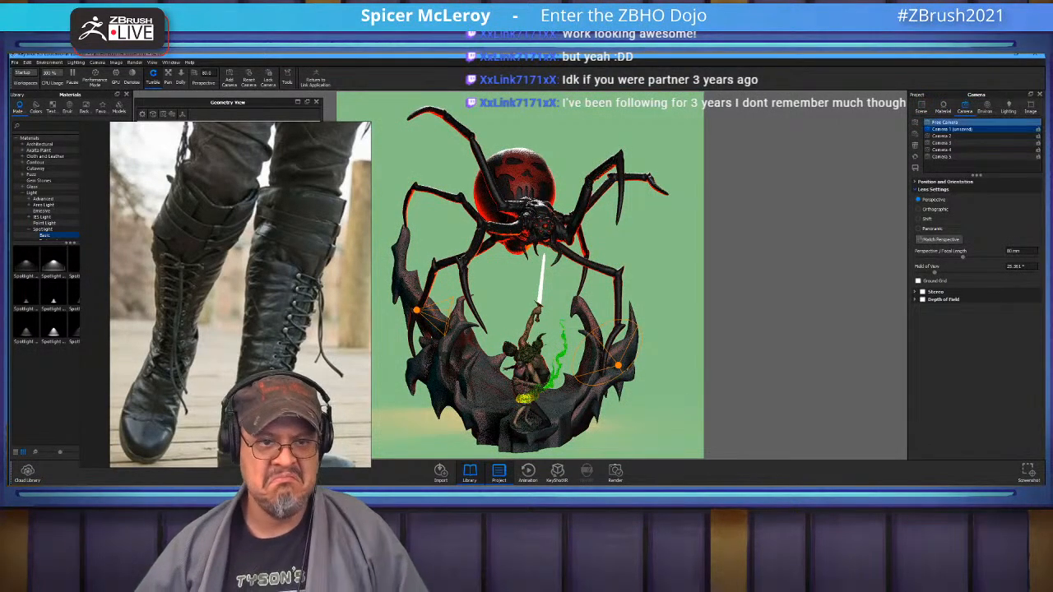
Reframe Camera 1 so the whole sculpture fits in the front view, and save the camera
{"action": "left_click", "coordinate": [942, 137]}
{"action": "left_click", "coordinate": [943, 129]}
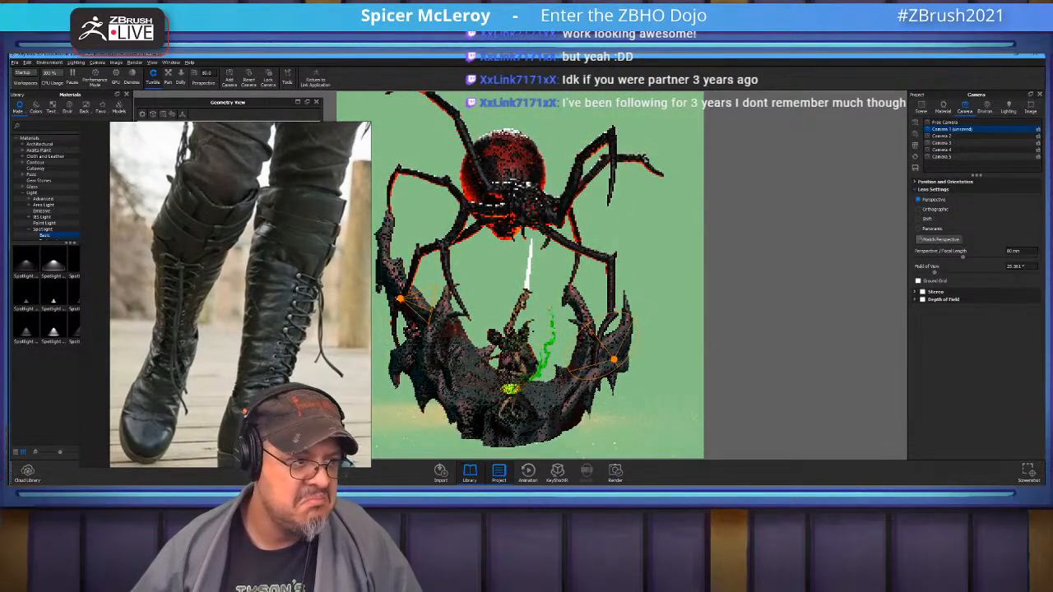
{"action": "left_click_drag", "start_coordinate": [534, 271], "coordinate": [539, 285]}
{"action": "scroll", "coordinate": [531, 284], "scroll_direction": "down", "scroll_amount": 3}
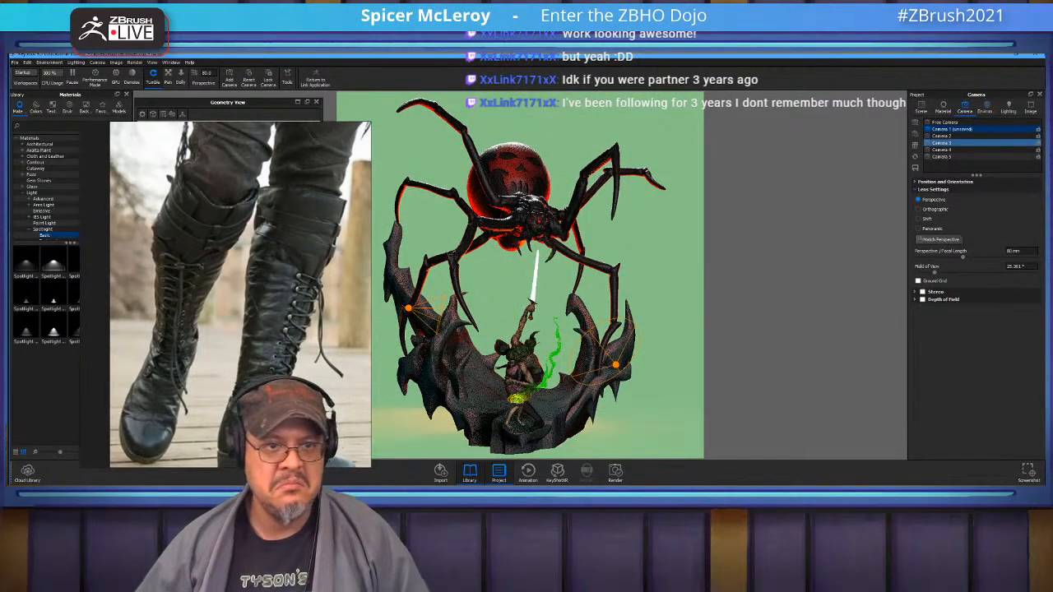
{"action": "left_click", "coordinate": [914, 167]}
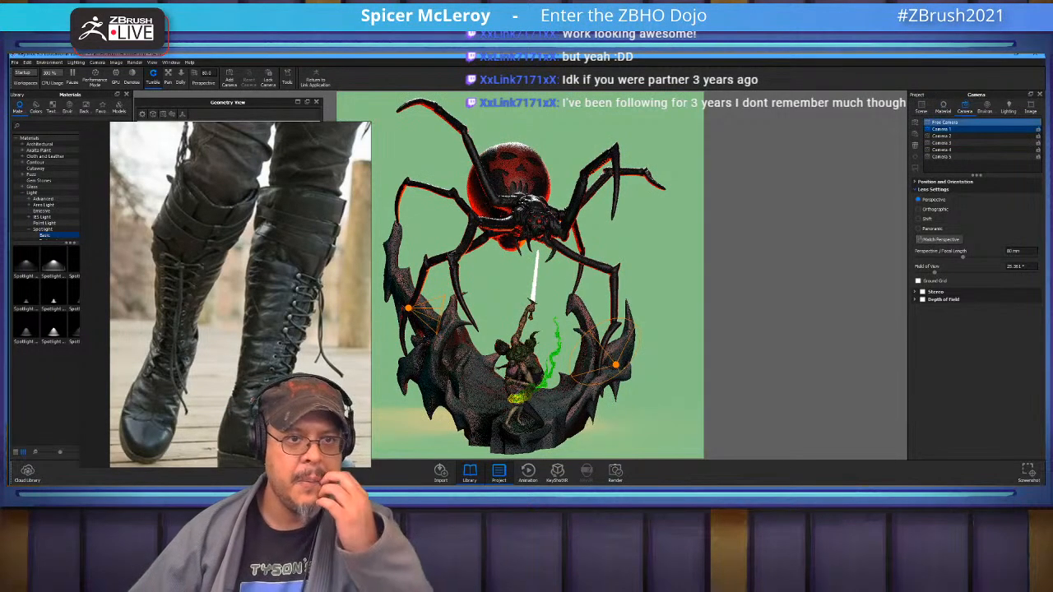
Reframe Camera 2 to fit the entire spider, base and figures from the side, and save the camera
{"action": "left_click", "coordinate": [942, 135]}
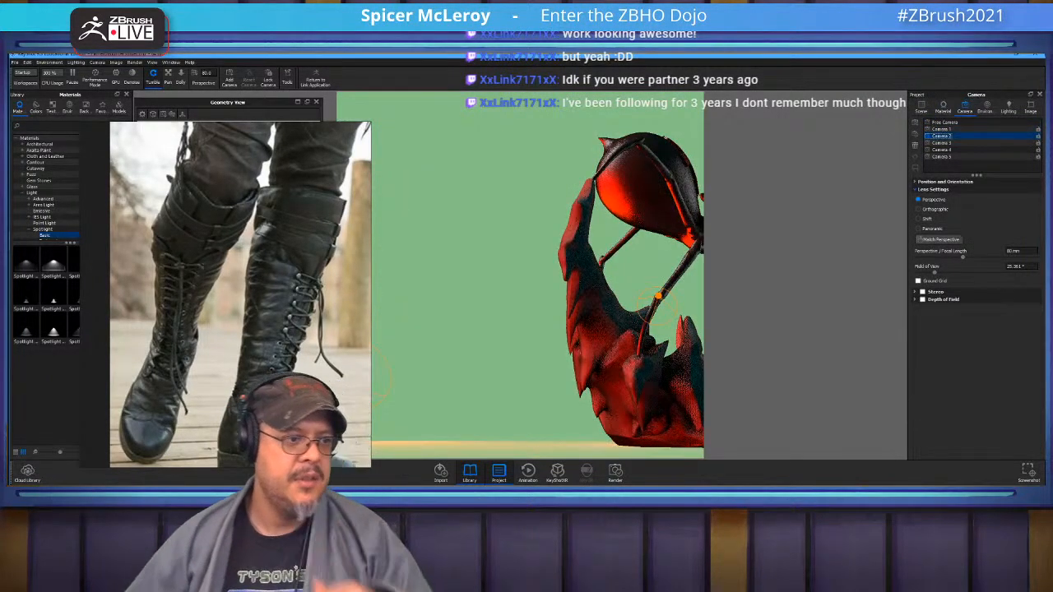
{"action": "middle_click_drag", "start_coordinate": [609, 283], "coordinate": [411, 282]}
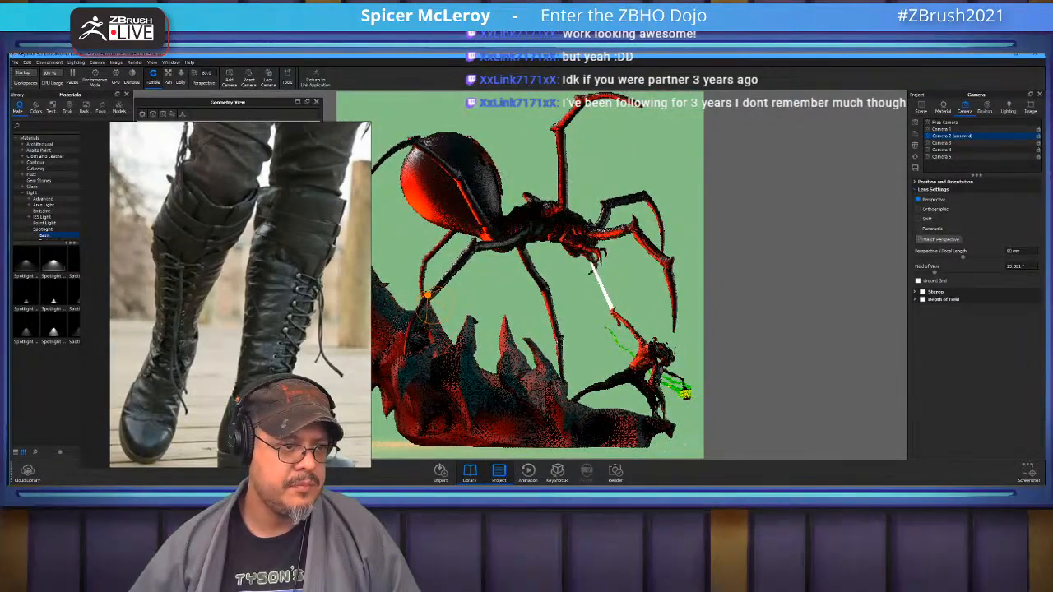
{"action": "left_click_drag", "start_coordinate": [439, 291], "coordinate": [441, 305]}
{"action": "right_click_drag", "start_coordinate": [312, 288], "coordinate": [228, 274]}
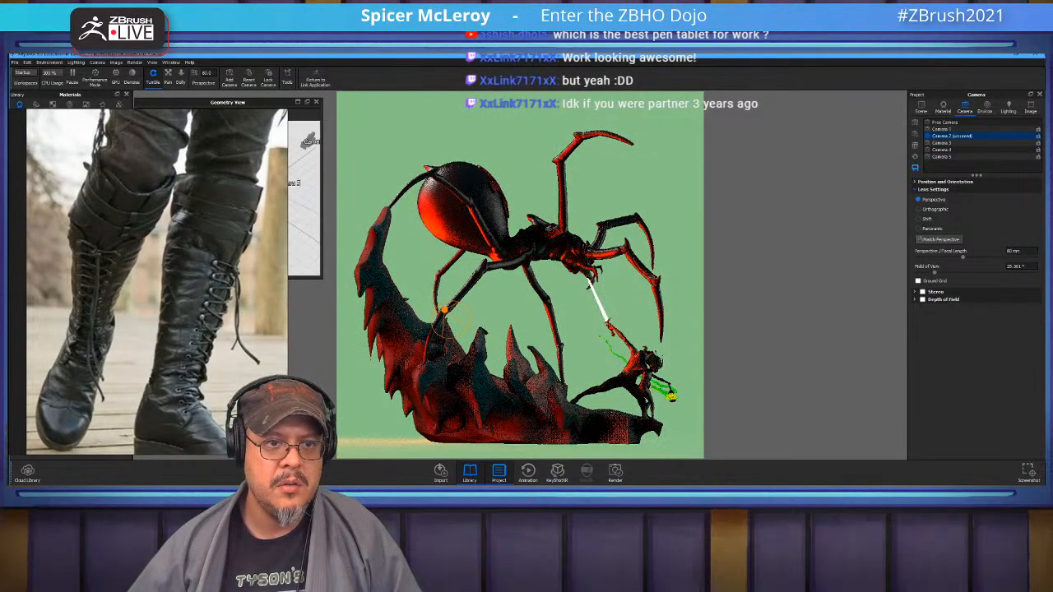
Reframe Camera 3 so the sculpture fills the back view, and save the camera
{"action": "left_click", "coordinate": [942, 143]}
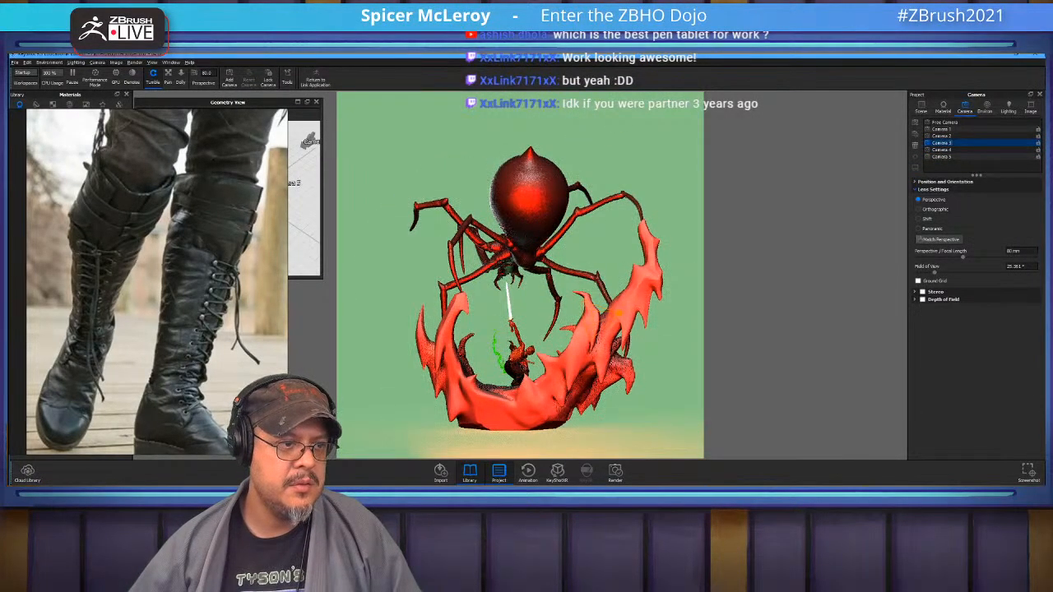
{"action": "scroll", "coordinate": [520, 274], "scroll_direction": "up", "scroll_amount": 3}
{"action": "mouse_move", "coordinate": [520, 274]}
{"action": "left_mouse_down"}
{"action": "mouse_move", "coordinate": [547, 278]}
{"action": "mouse_move", "coordinate": [531, 275]}
{"action": "left_mouse_up"}
{"action": "middle_click_drag", "start_coordinate": [632, 312], "coordinate": [629, 307]}
{"action": "scroll", "coordinate": [519, 275], "scroll_direction": "up", "scroll_amount": 2}
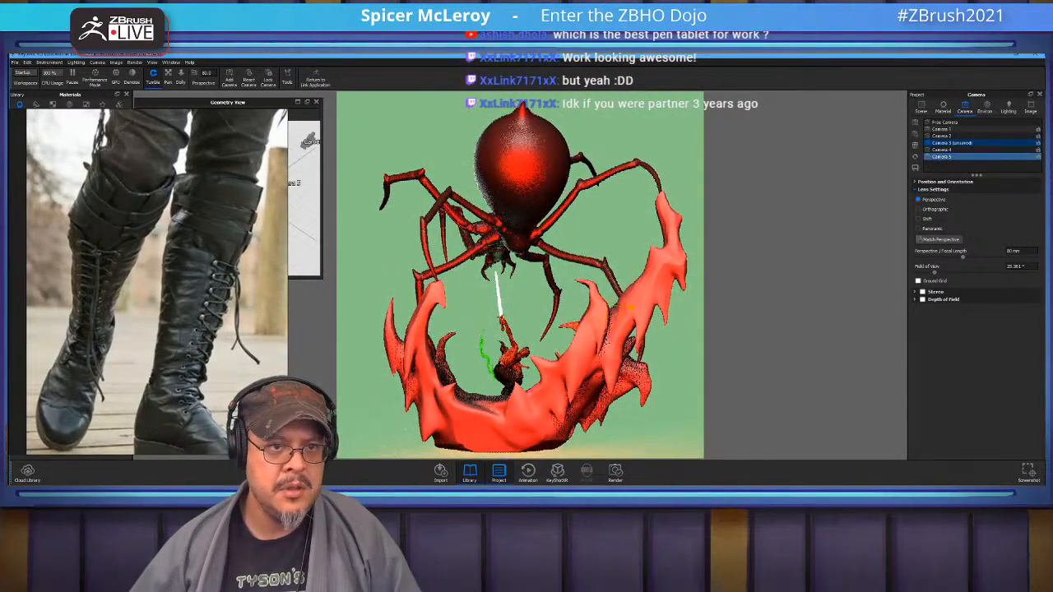
{"action": "left_click", "coordinate": [915, 168]}
Narrow Camera 4's field of view to about 23.12° and center the whole sculpture from the opposite side
{"action": "left_click", "coordinate": [942, 149]}
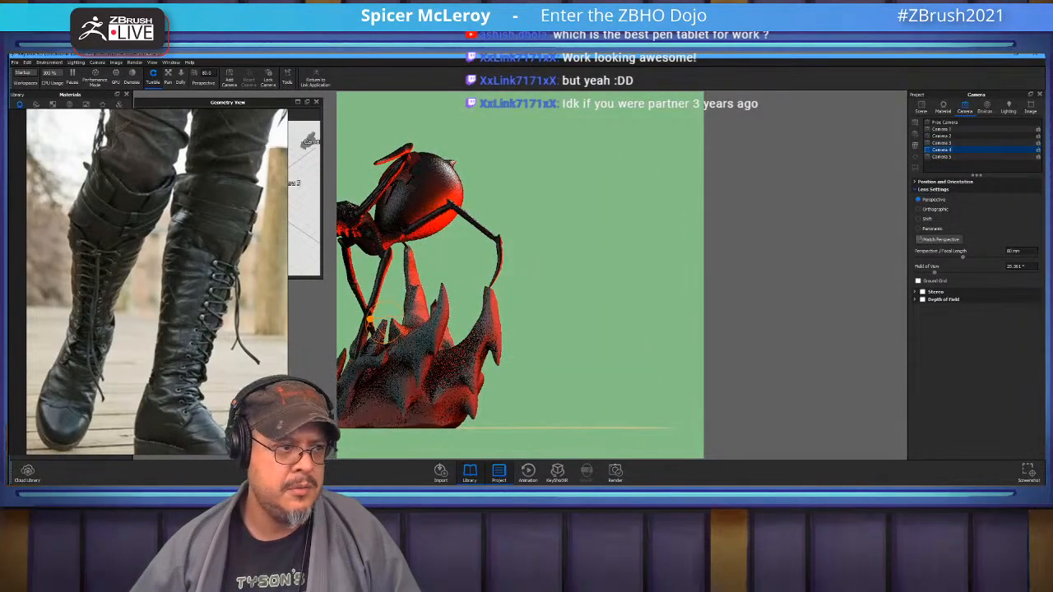
{"action": "left_click_drag", "start_coordinate": [963, 257], "coordinate": [967, 257]}
{"action": "middle_click_drag", "start_coordinate": [356, 324], "coordinate": [519, 324]}
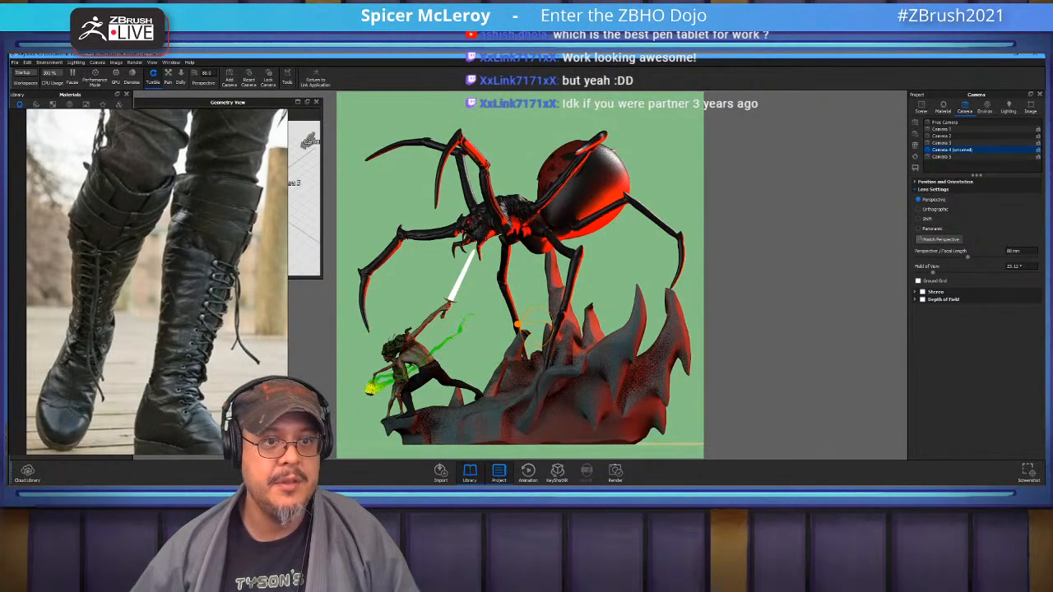
Reframe Camera 5 to show the spider looming over the figures from a low three-quarter angle, and save the camera
{"action": "left_click", "coordinate": [943, 156]}
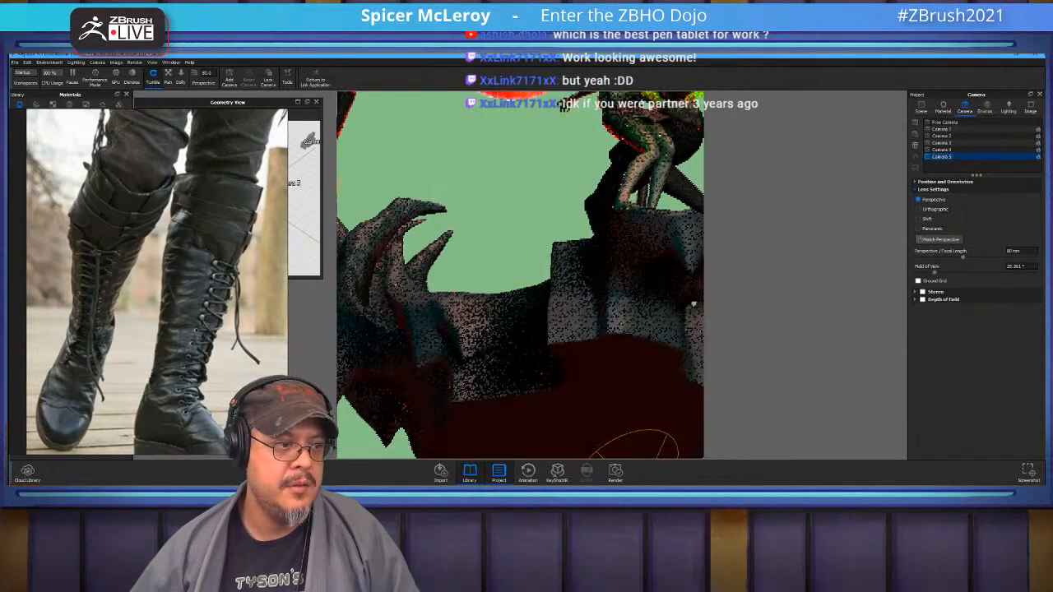
{"action": "middle_click_drag", "start_coordinate": [592, 173], "coordinate": [535, 361]}
{"action": "mouse_move", "coordinate": [527, 287]}
{"action": "left_mouse_down"}
{"action": "mouse_move", "coordinate": [568, 288]}
{"action": "mouse_move", "coordinate": [535, 283]}
{"action": "left_mouse_up"}
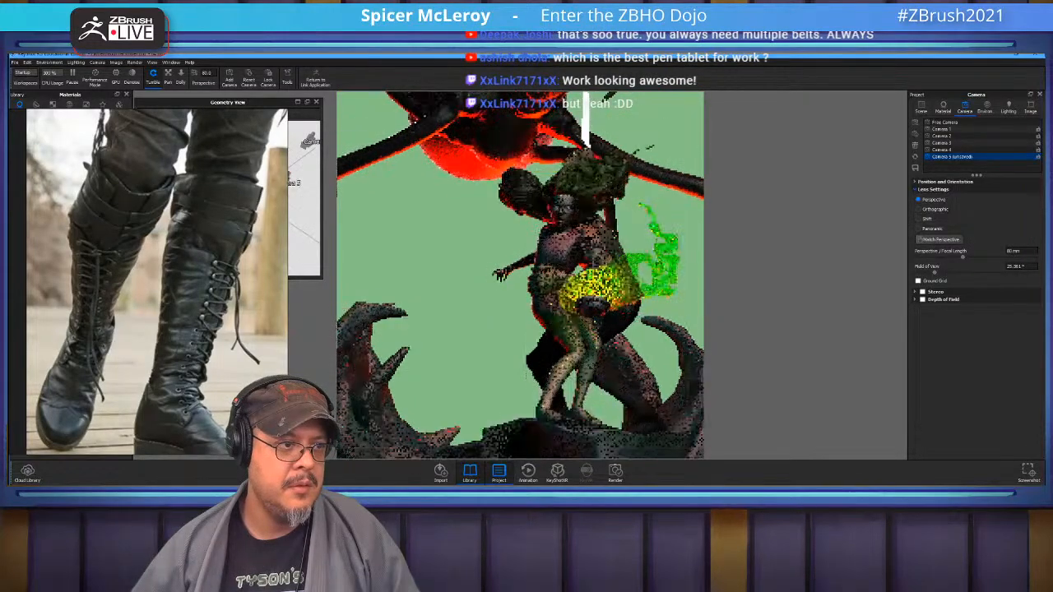
{"action": "scroll", "coordinate": [535, 284], "scroll_direction": "down", "scroll_amount": 5}
{"action": "middle_click_drag", "start_coordinate": [559, 261], "coordinate": [562, 327]}
{"action": "scroll", "coordinate": [565, 292], "scroll_direction": "down", "scroll_amount": 3}
{"action": "left_click_drag", "start_coordinate": [562, 326], "coordinate": [609, 324]}
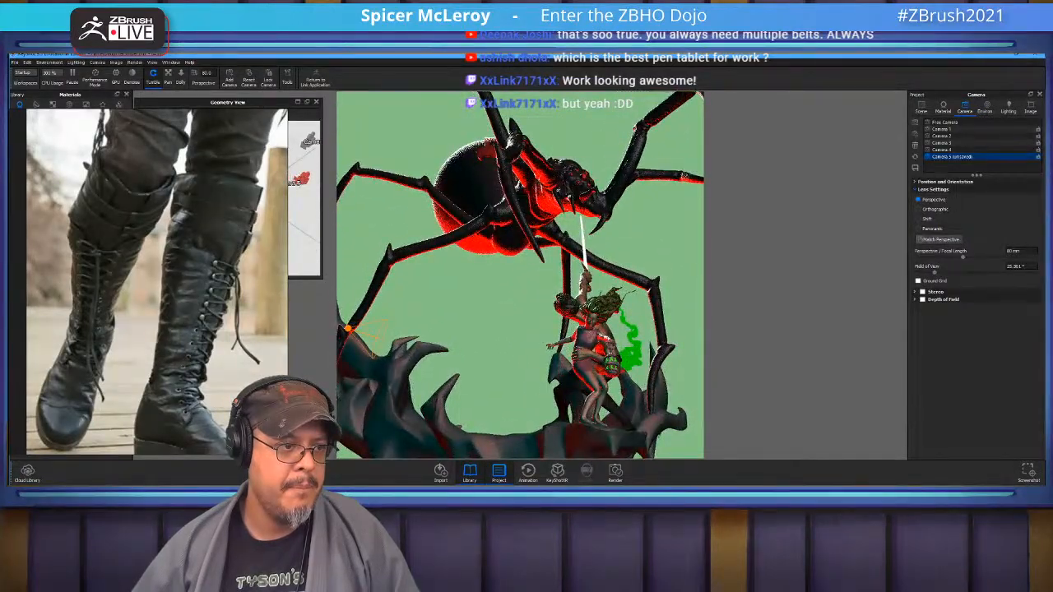
{"action": "mouse_move", "coordinate": [604, 367]}
{"action": "left_mouse_down"}
{"action": "mouse_move", "coordinate": [553, 375]}
{"action": "mouse_move", "coordinate": [589, 370]}
{"action": "left_mouse_up"}
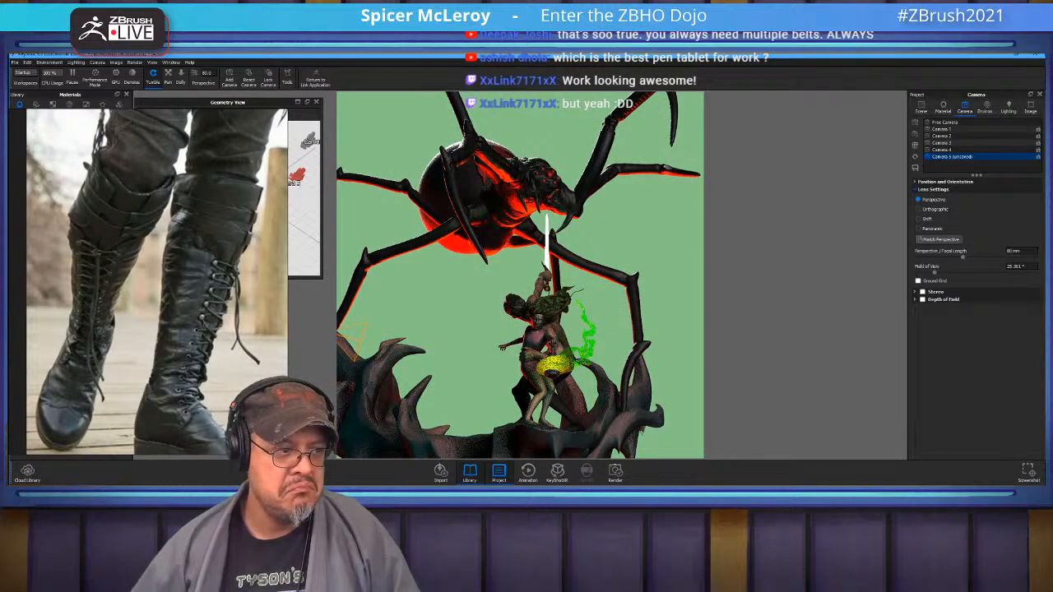
{"action": "middle_click_drag", "start_coordinate": [526, 280], "coordinate": [538, 283]}
{"action": "left_click_drag", "start_coordinate": [526, 279], "coordinate": [572, 285]}
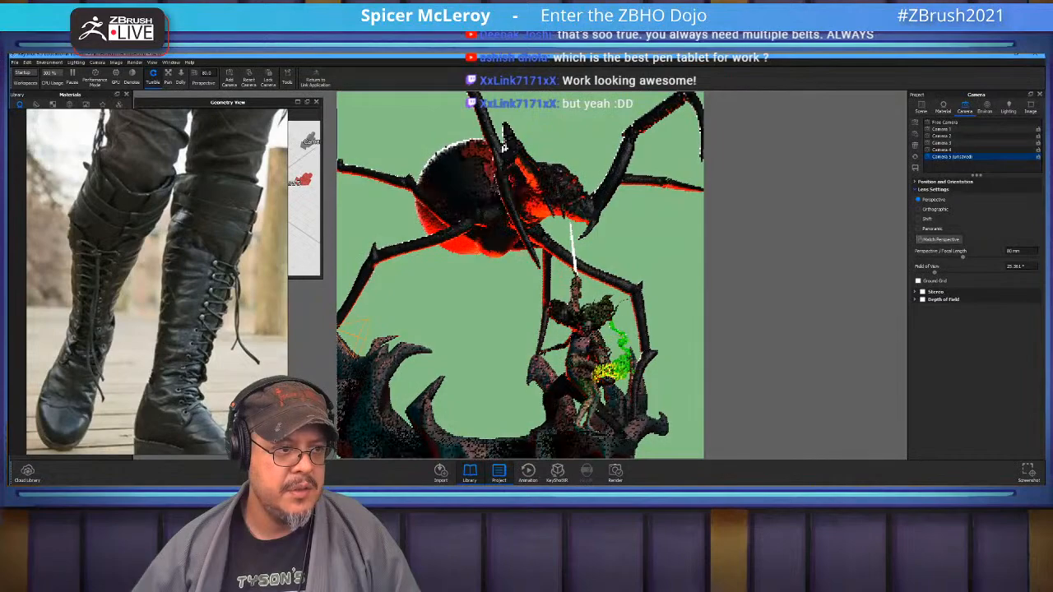
{"action": "left_click_drag", "start_coordinate": [503, 148], "coordinate": [493, 142]}
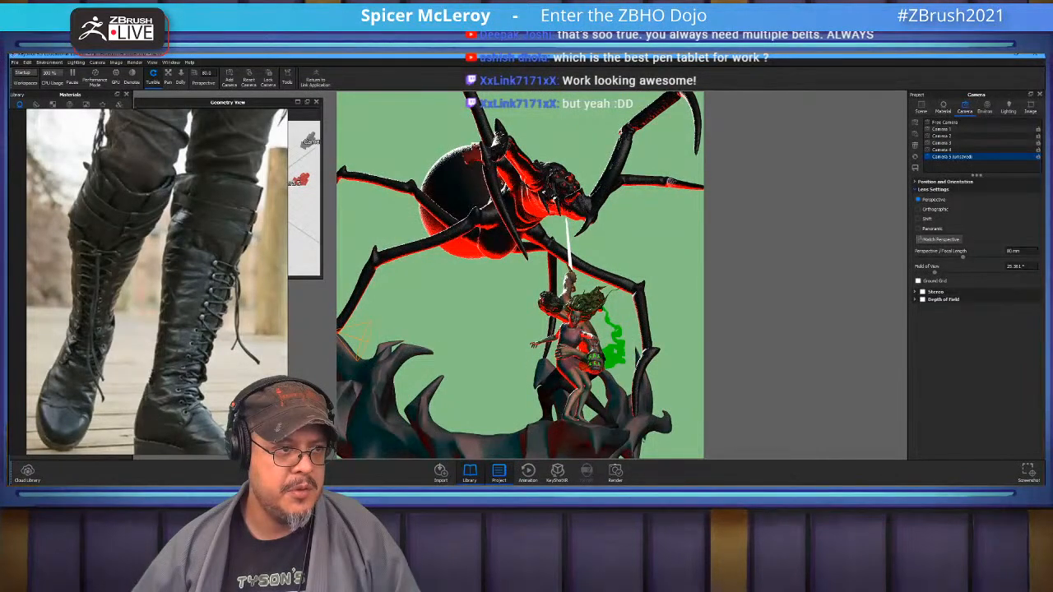
{"action": "left_click", "coordinate": [914, 168]}
Examine the effect of the HDRI light pins on the sculpture from Camera 1's view by toggling Pin #1 and Pin #2
{"action": "left_click", "coordinate": [940, 129]}
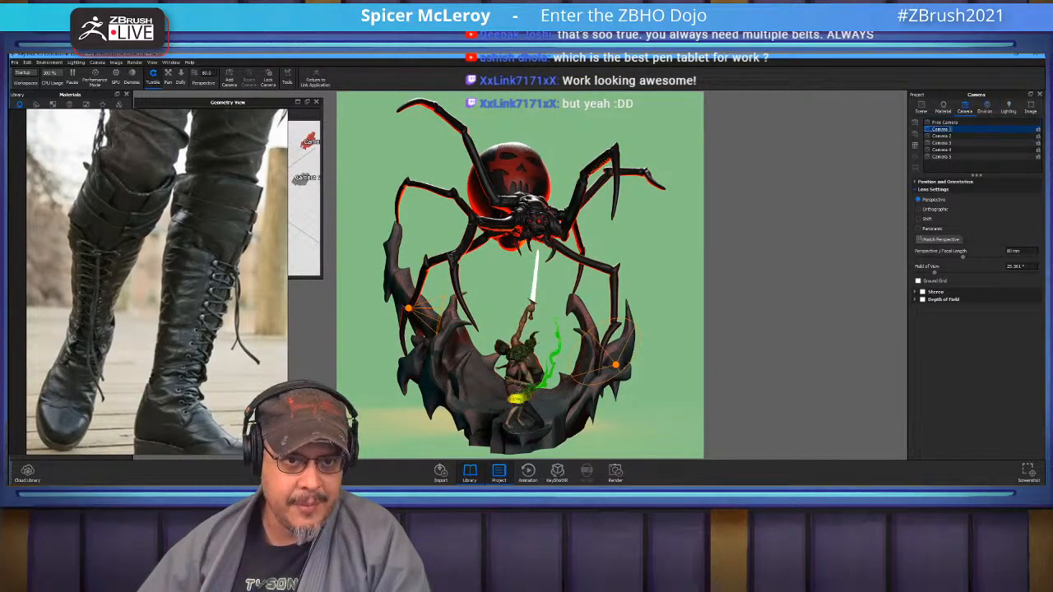
{"action": "left_click", "coordinate": [1008, 107]}
{"action": "left_click", "coordinate": [984, 106]}
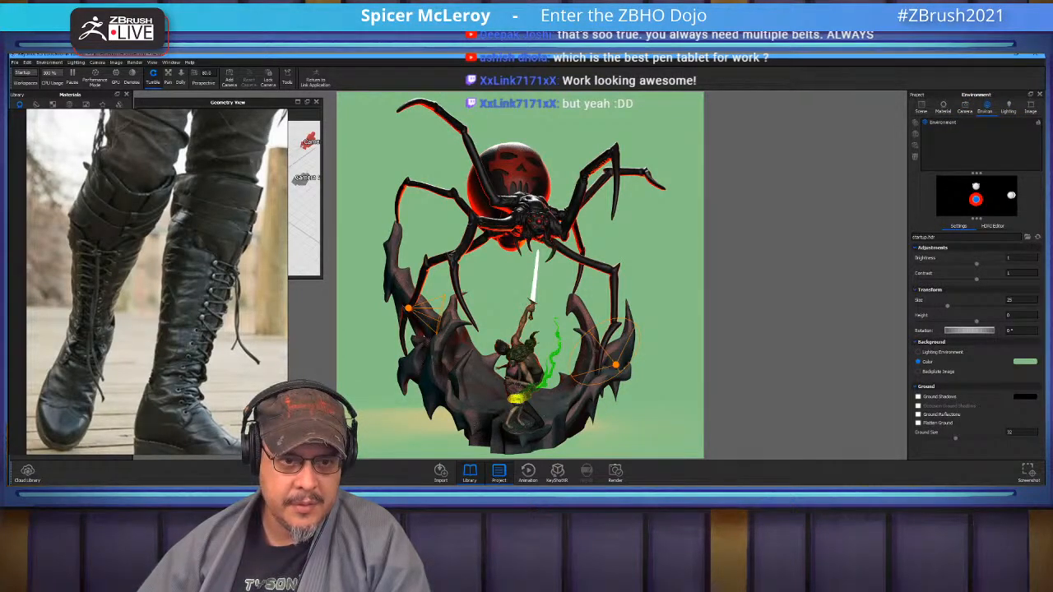
{"action": "left_click", "coordinate": [992, 225]}
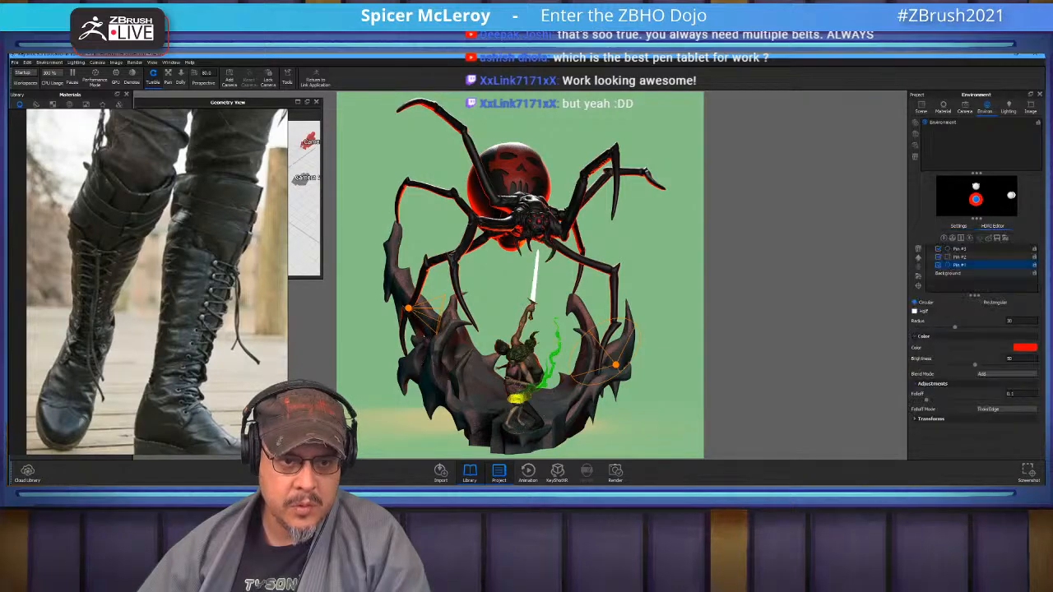
{"action": "left_click", "coordinate": [938, 265]}
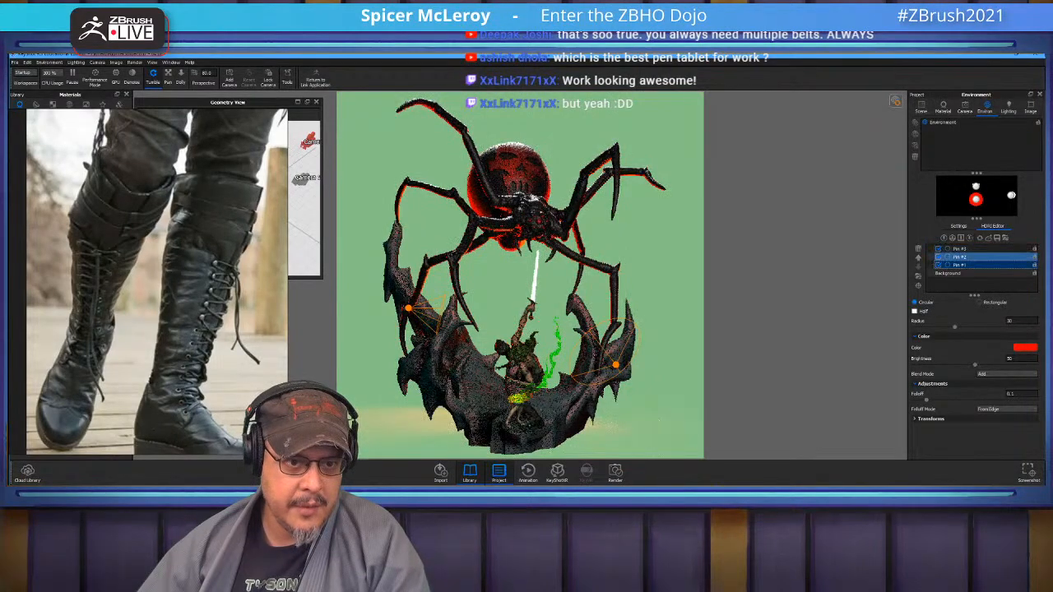
{"action": "left_click", "coordinate": [938, 256]}
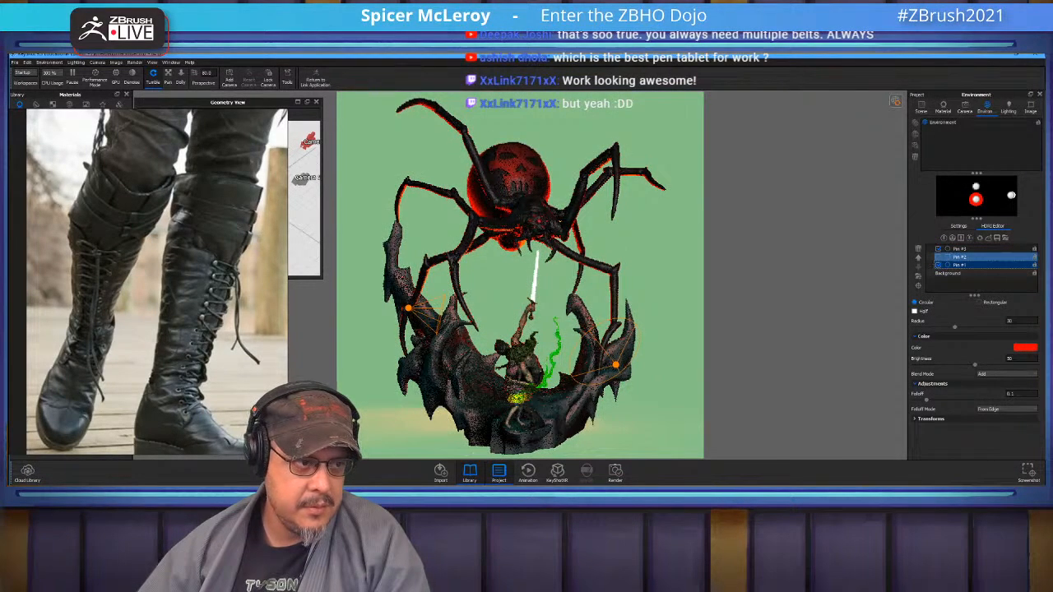
{"action": "left_click", "coordinate": [960, 248]}
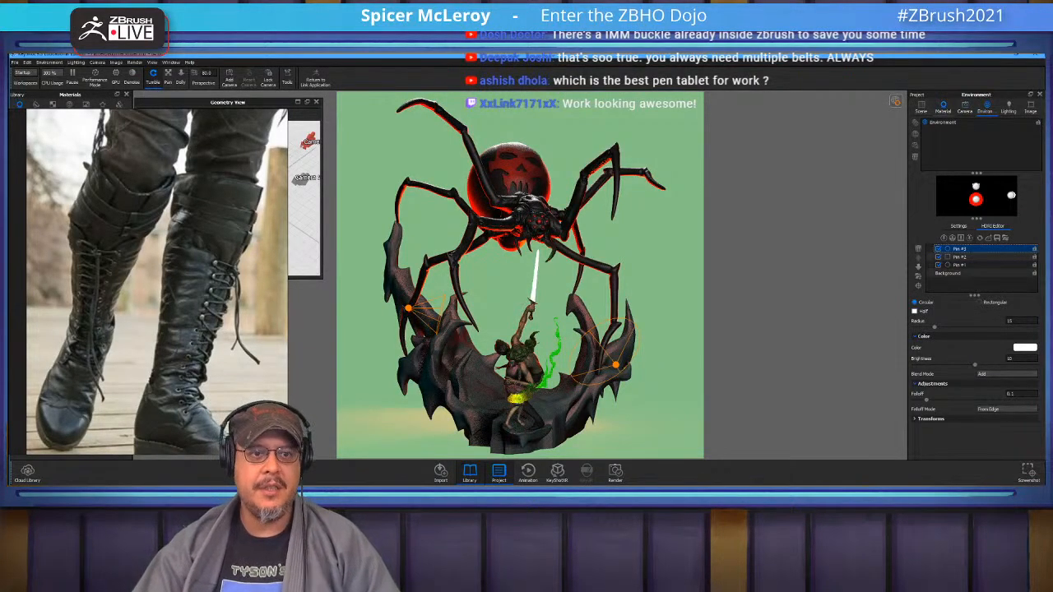
Apply the existing SpicyToyMat material to the sculpture's thorny rock base
{"action": "left_click", "coordinate": [943, 106]}
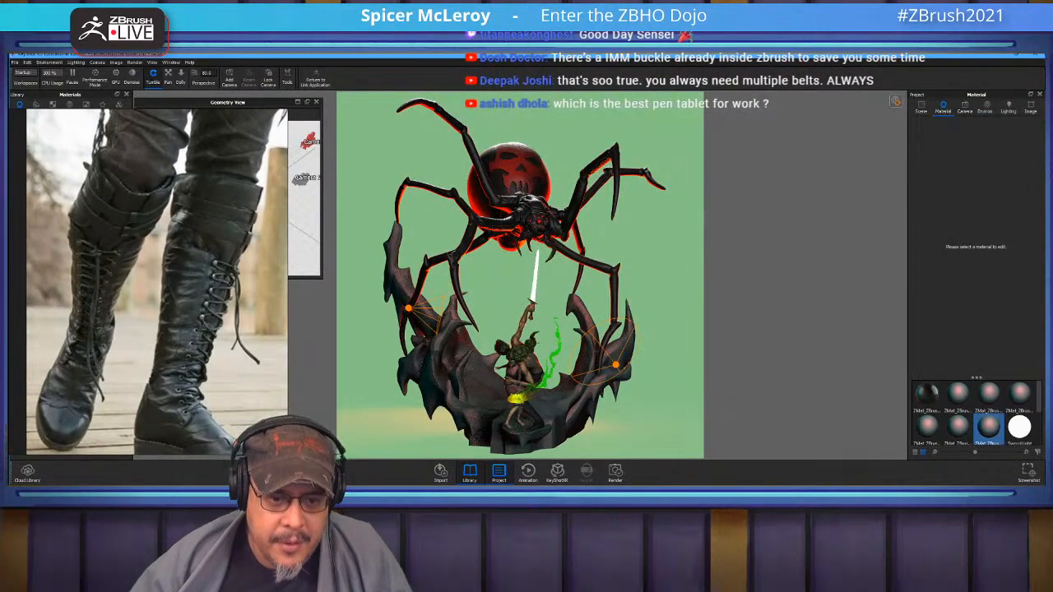
{"action": "left_click", "coordinate": [921, 109]}
{"action": "scroll", "coordinate": [983, 205], "scroll_direction": "down", "scroll_amount": 8}
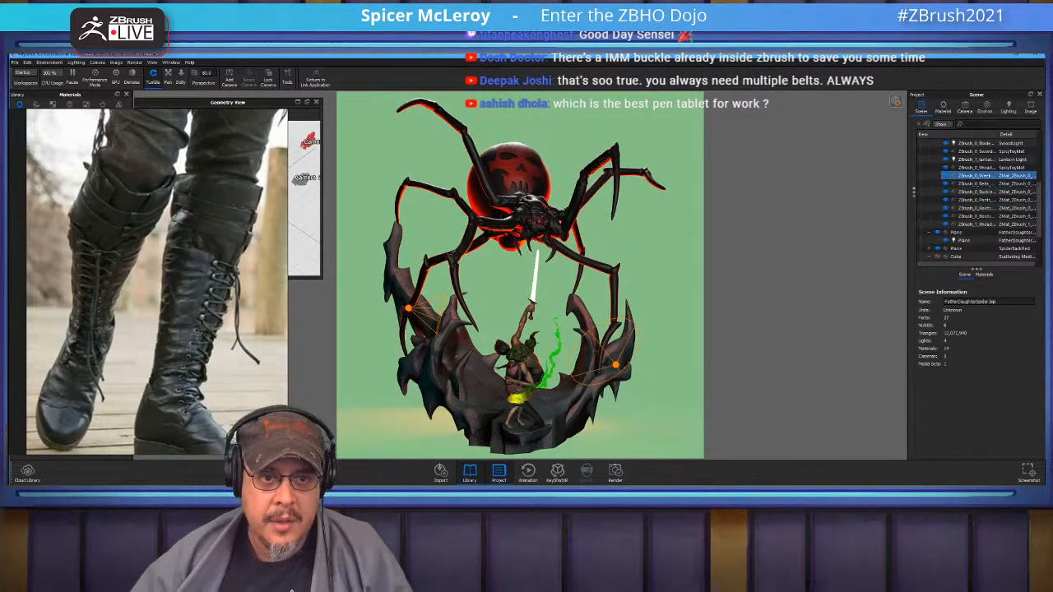
{"action": "left_click", "coordinate": [984, 274]}
{"action": "left_click", "coordinate": [957, 362]}
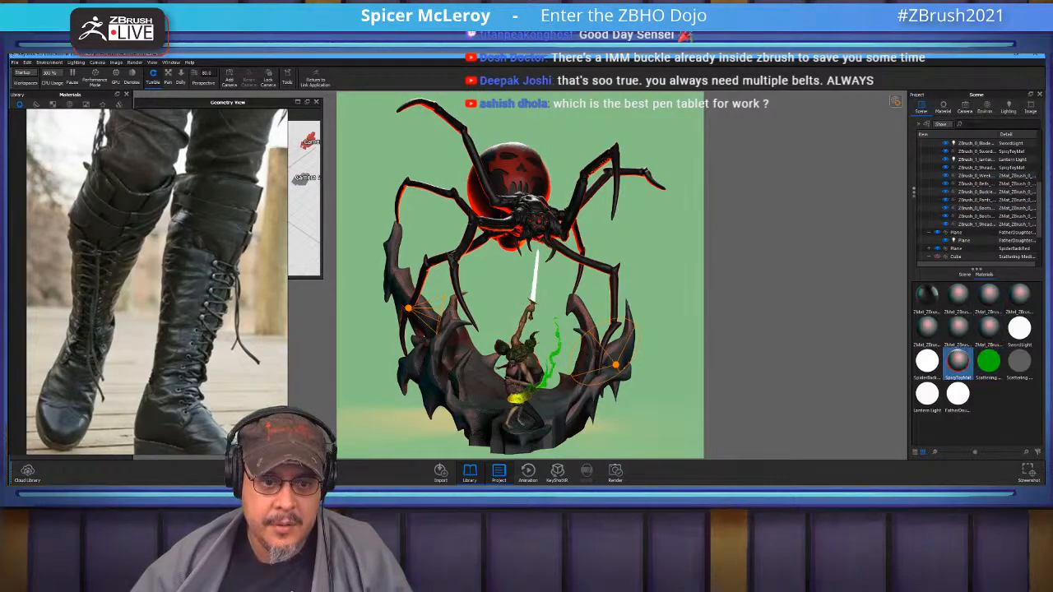
{"action": "left_click_drag", "start_coordinate": [957, 361], "coordinate": [978, 176]}
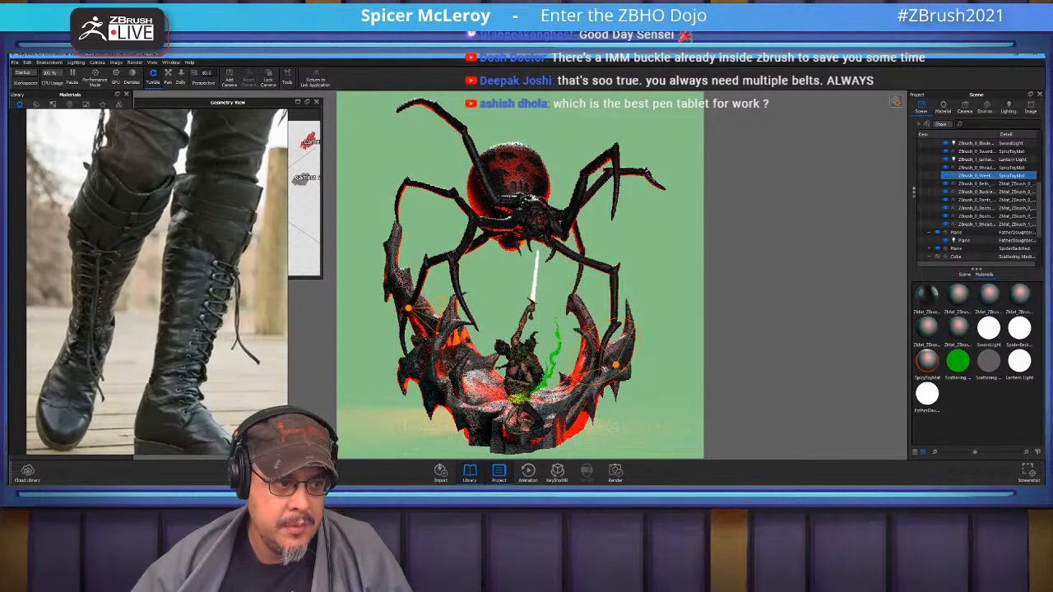
Apply SpicyToyMat to the belts, buckle and pants parts of the figure
{"action": "left_click", "coordinate": [988, 328]}
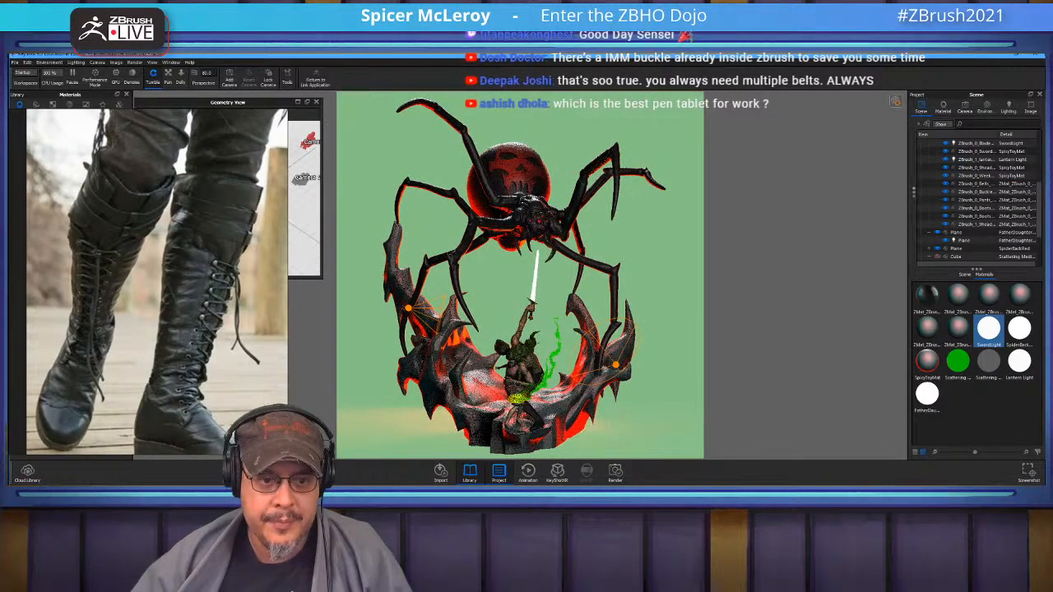
{"action": "left_click_drag", "start_coordinate": [926, 362], "coordinate": [975, 183]}
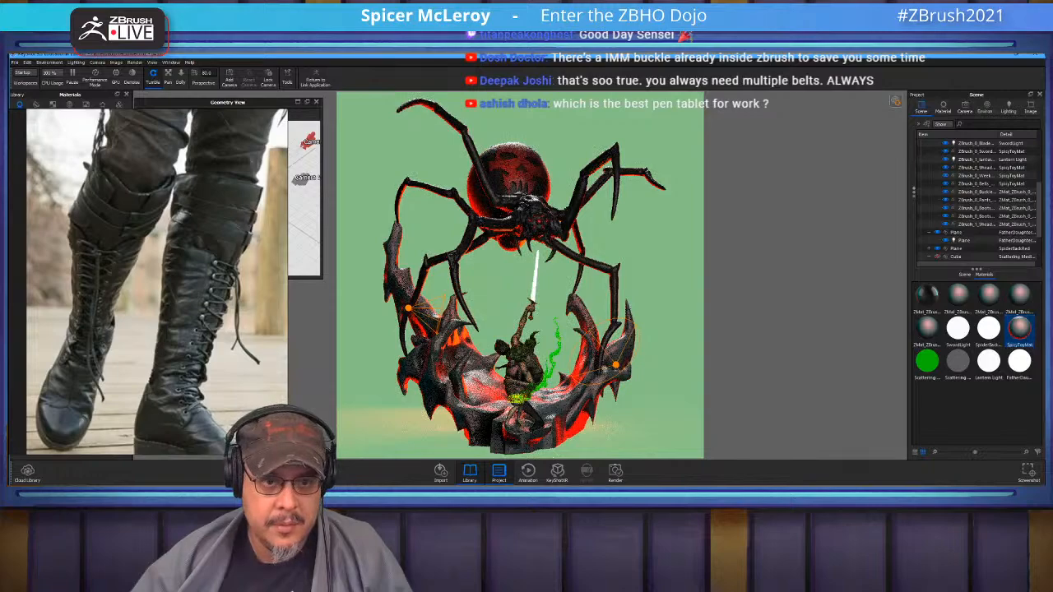
{"action": "left_click_drag", "start_coordinate": [979, 192], "coordinate": [978, 193]}
{"action": "left_click_drag", "start_coordinate": [988, 329], "coordinate": [979, 201]}
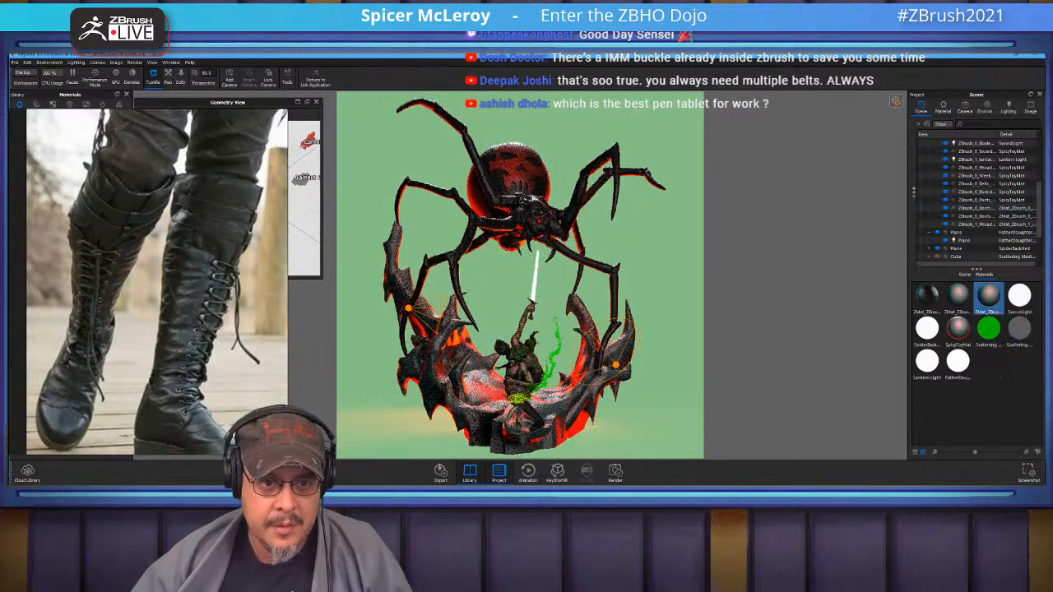
Apply SpicyToyMat to both boots parts and the last ZBrush_1 part below them in the scene list
{"action": "left_click_drag", "start_coordinate": [957, 329], "coordinate": [979, 209]}
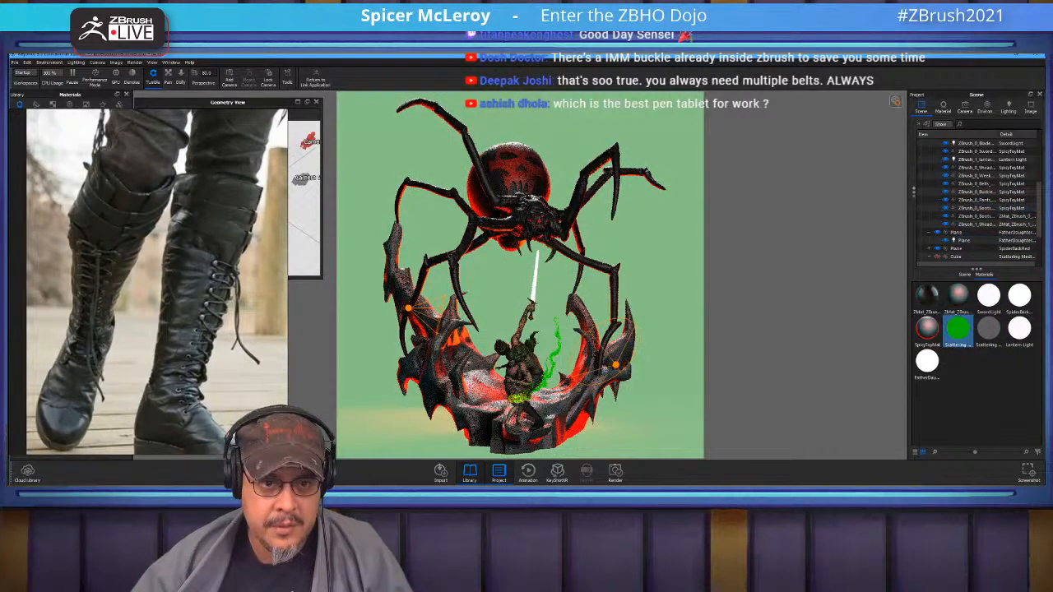
{"action": "left_click_drag", "start_coordinate": [927, 328], "coordinate": [978, 216]}
{"action": "left_click", "coordinate": [957, 329]}
{"action": "left_click", "coordinate": [927, 329]}
{"action": "left_click_drag", "start_coordinate": [1019, 296], "coordinate": [979, 223]}
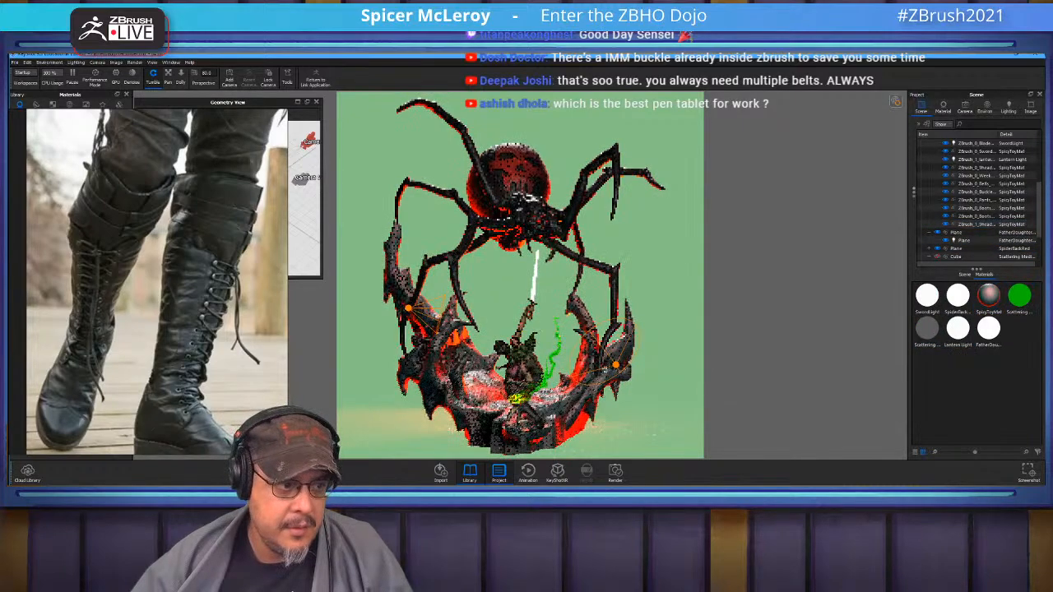